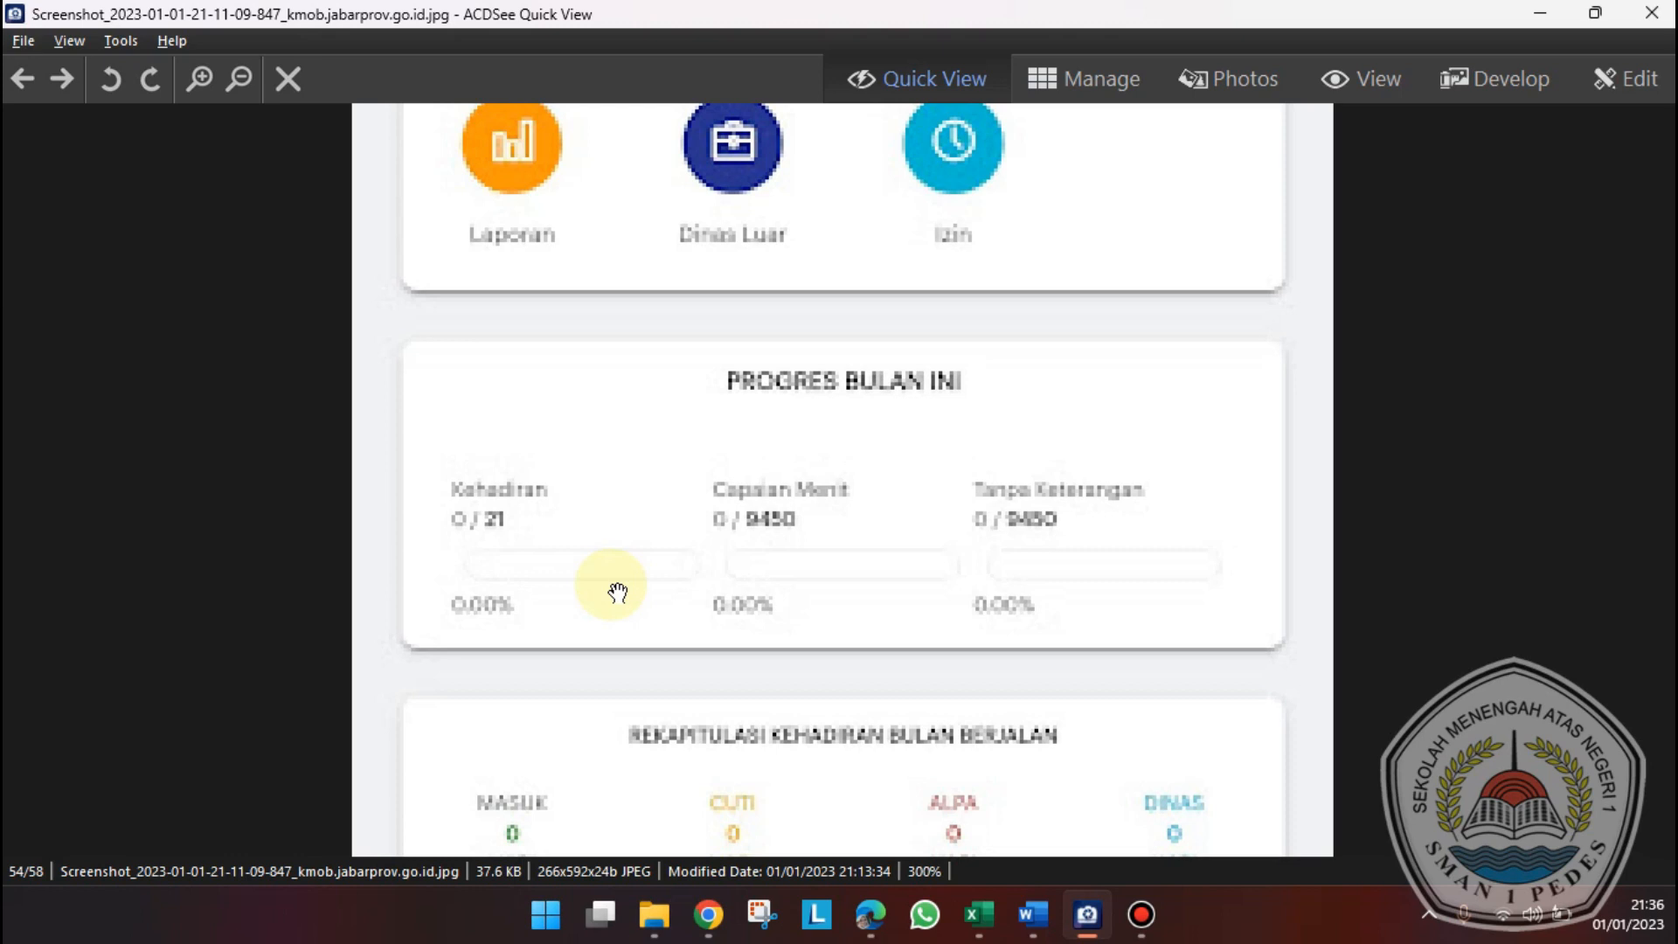
# - Switch to Edge and examine the PDF's non-KBM cycle weighting tables for teachers with and without additional duties
pyautogui.click(708, 914)
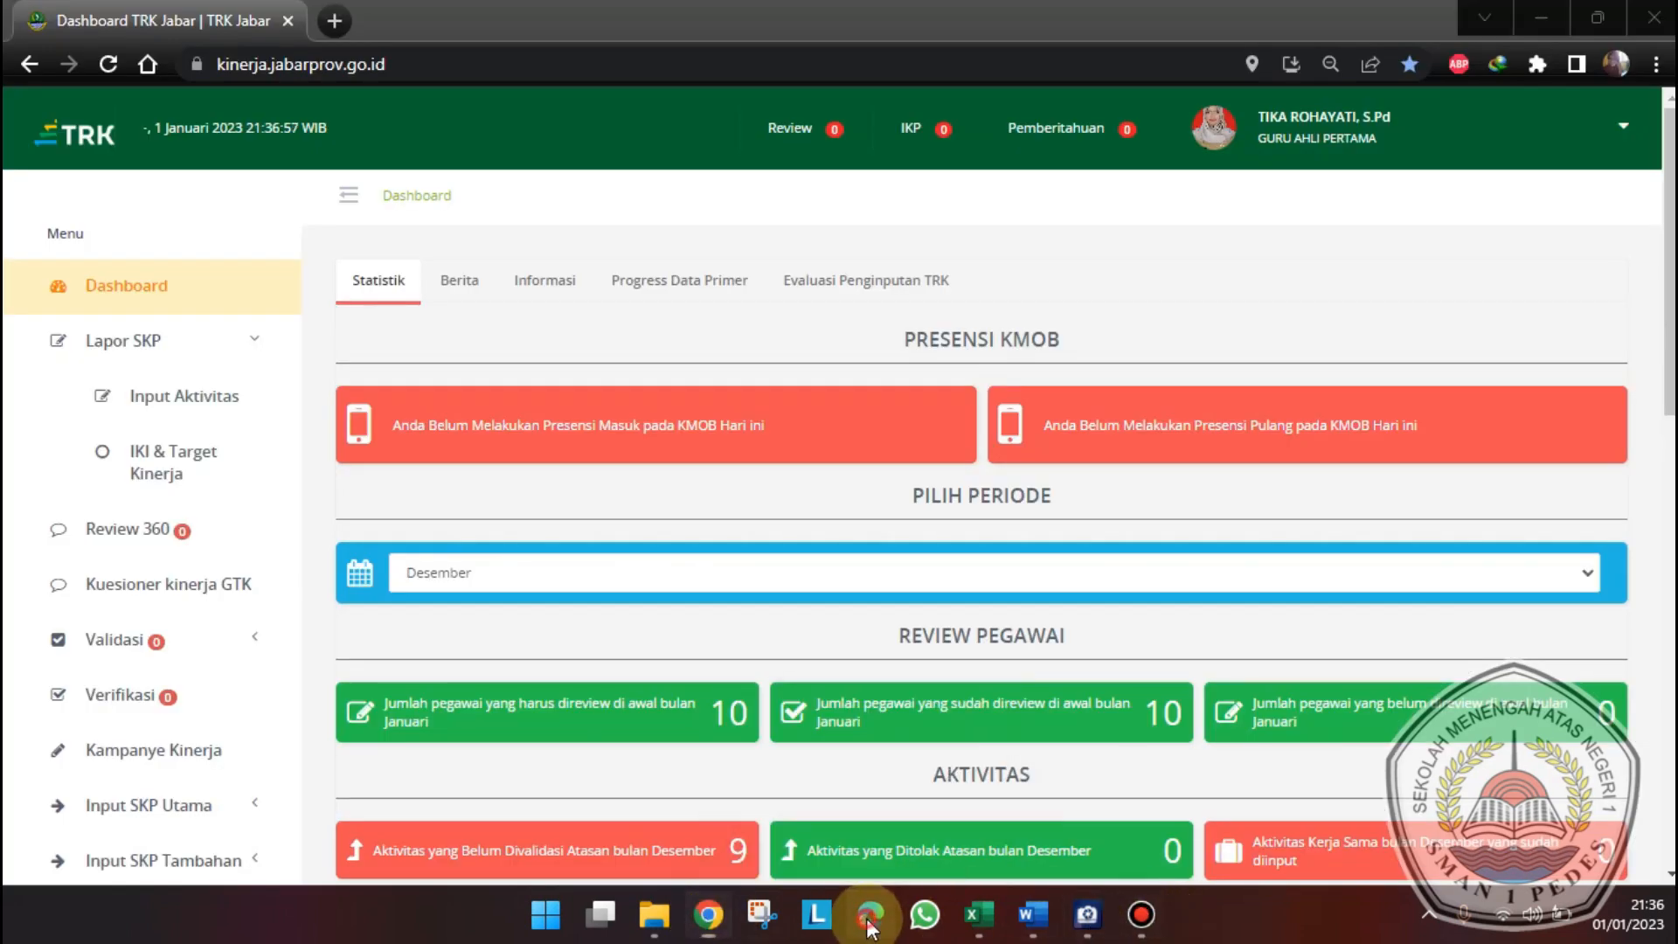
pyautogui.click(869, 914)
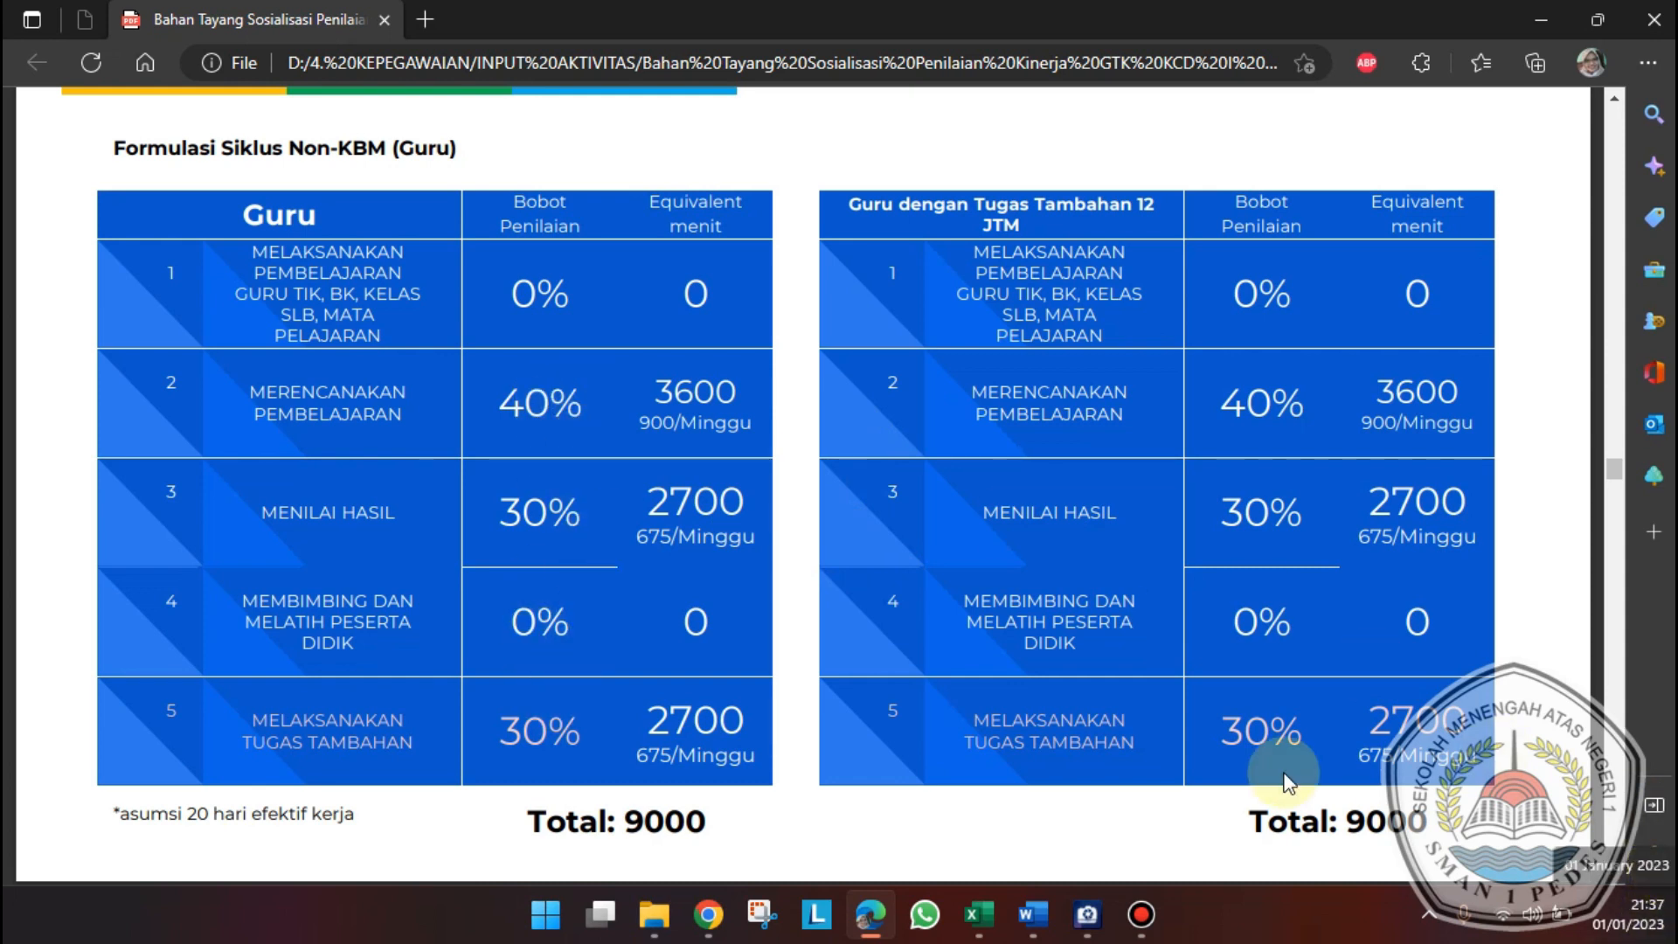
# - Switch to Excel and view the DES 22 sheet of AGenda - INPUT AKTIVITAS.xlsx from its first December entry
pyautogui.click(979, 915)
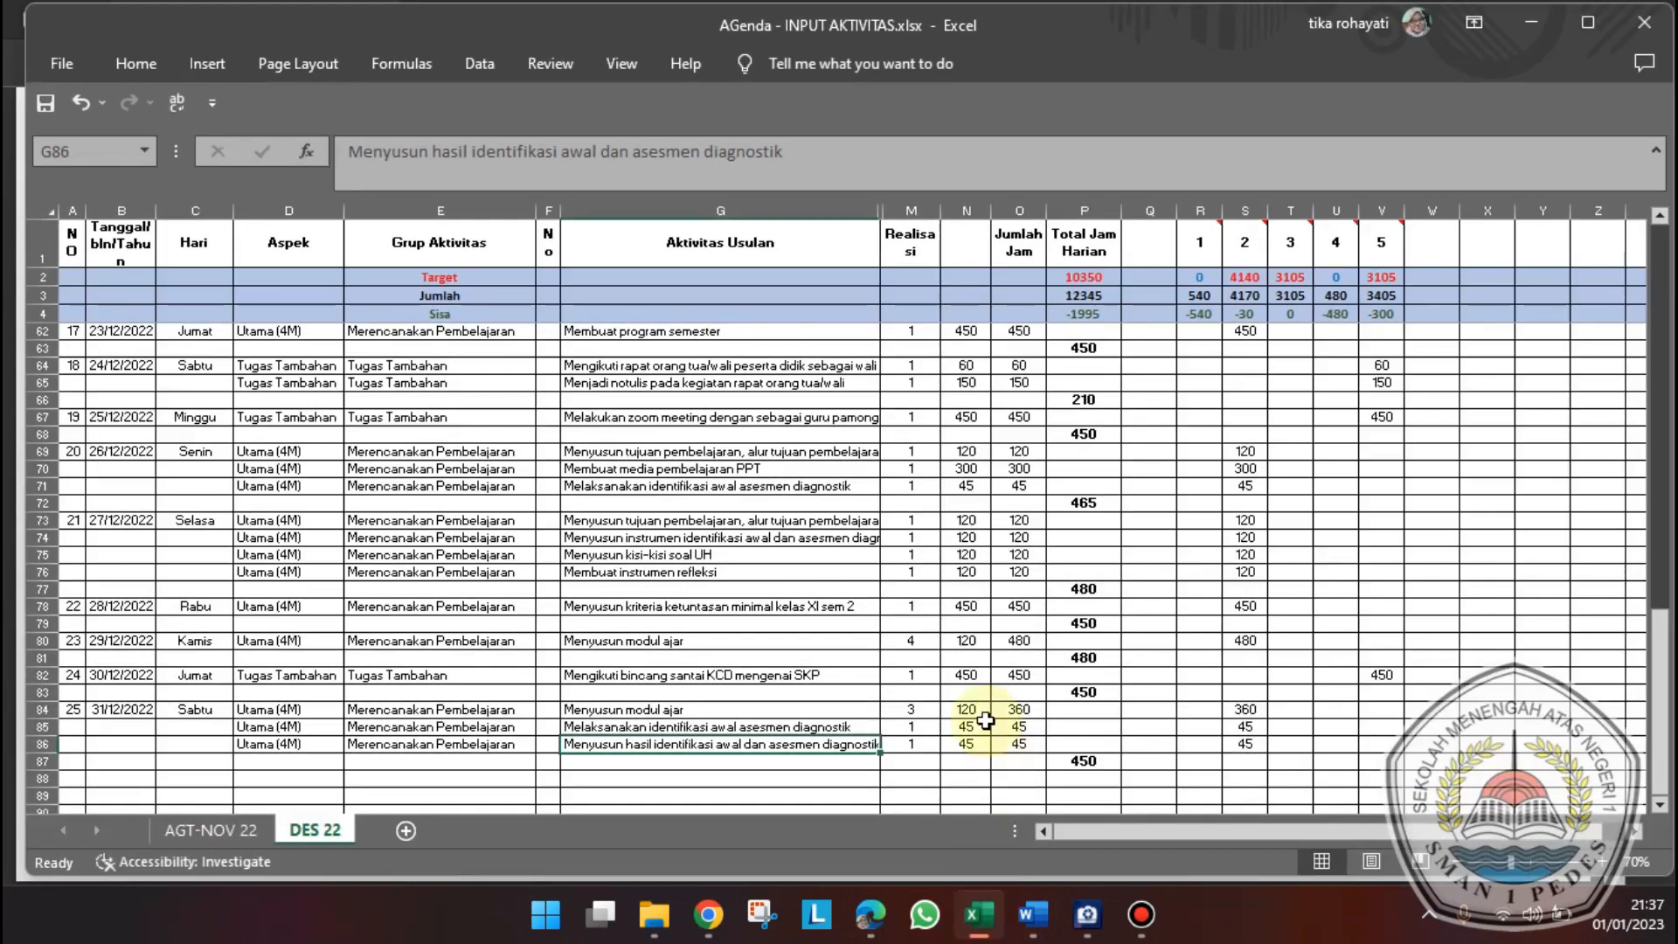
pyautogui.click(961, 708)
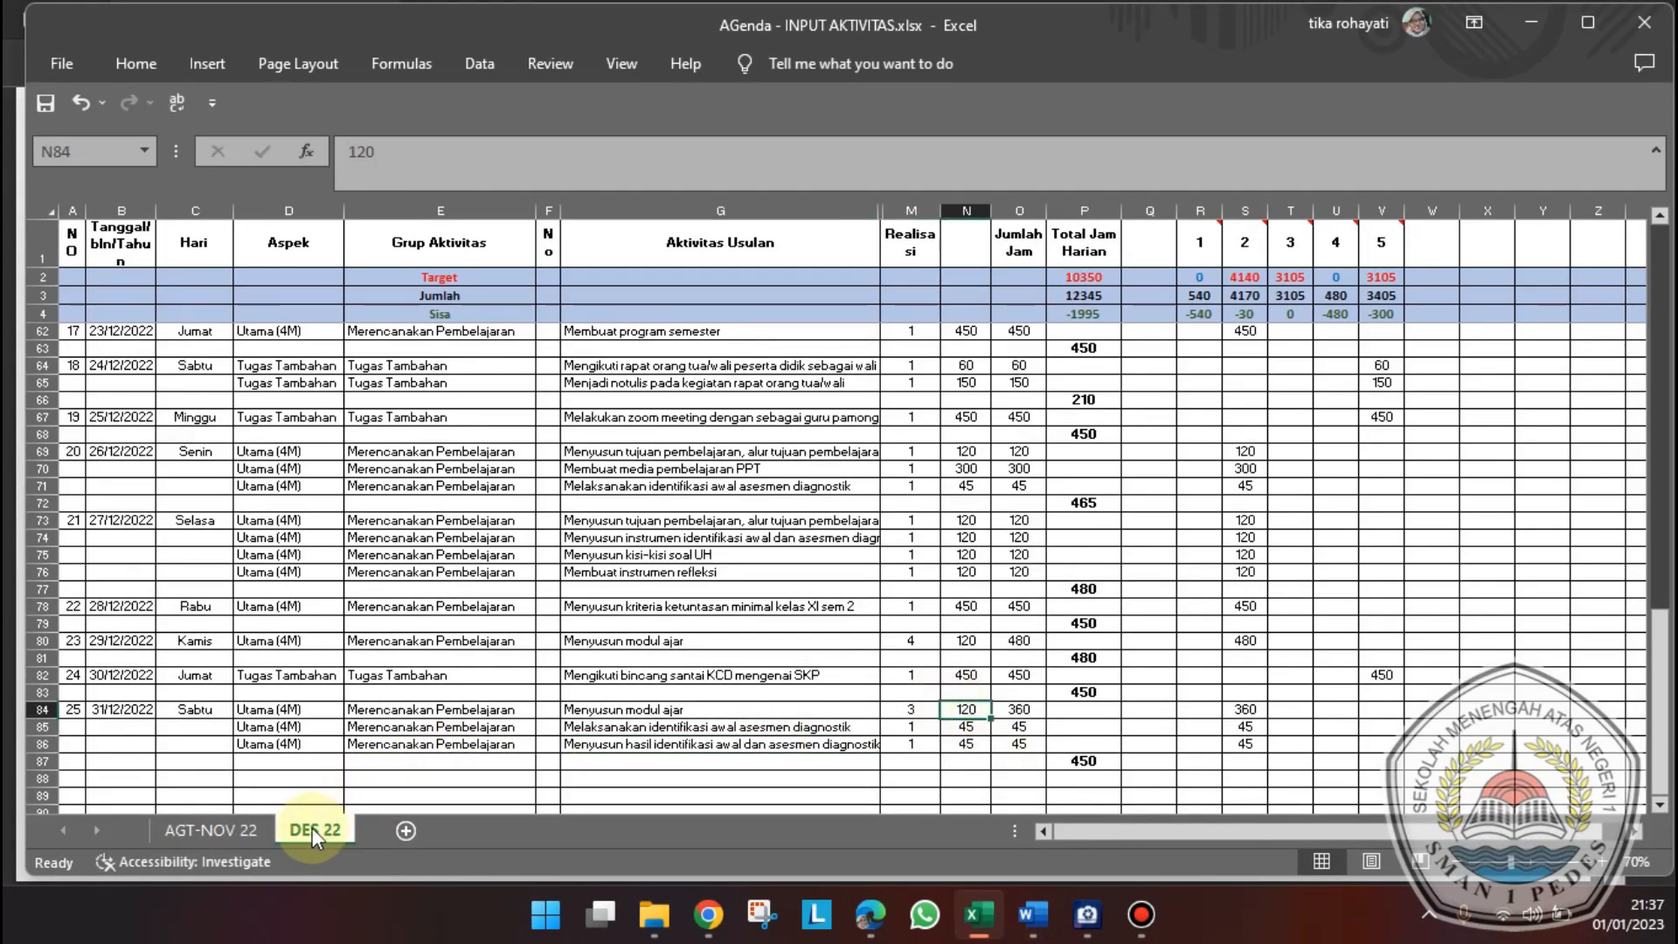
pyautogui.scroll(19, 742, 663)
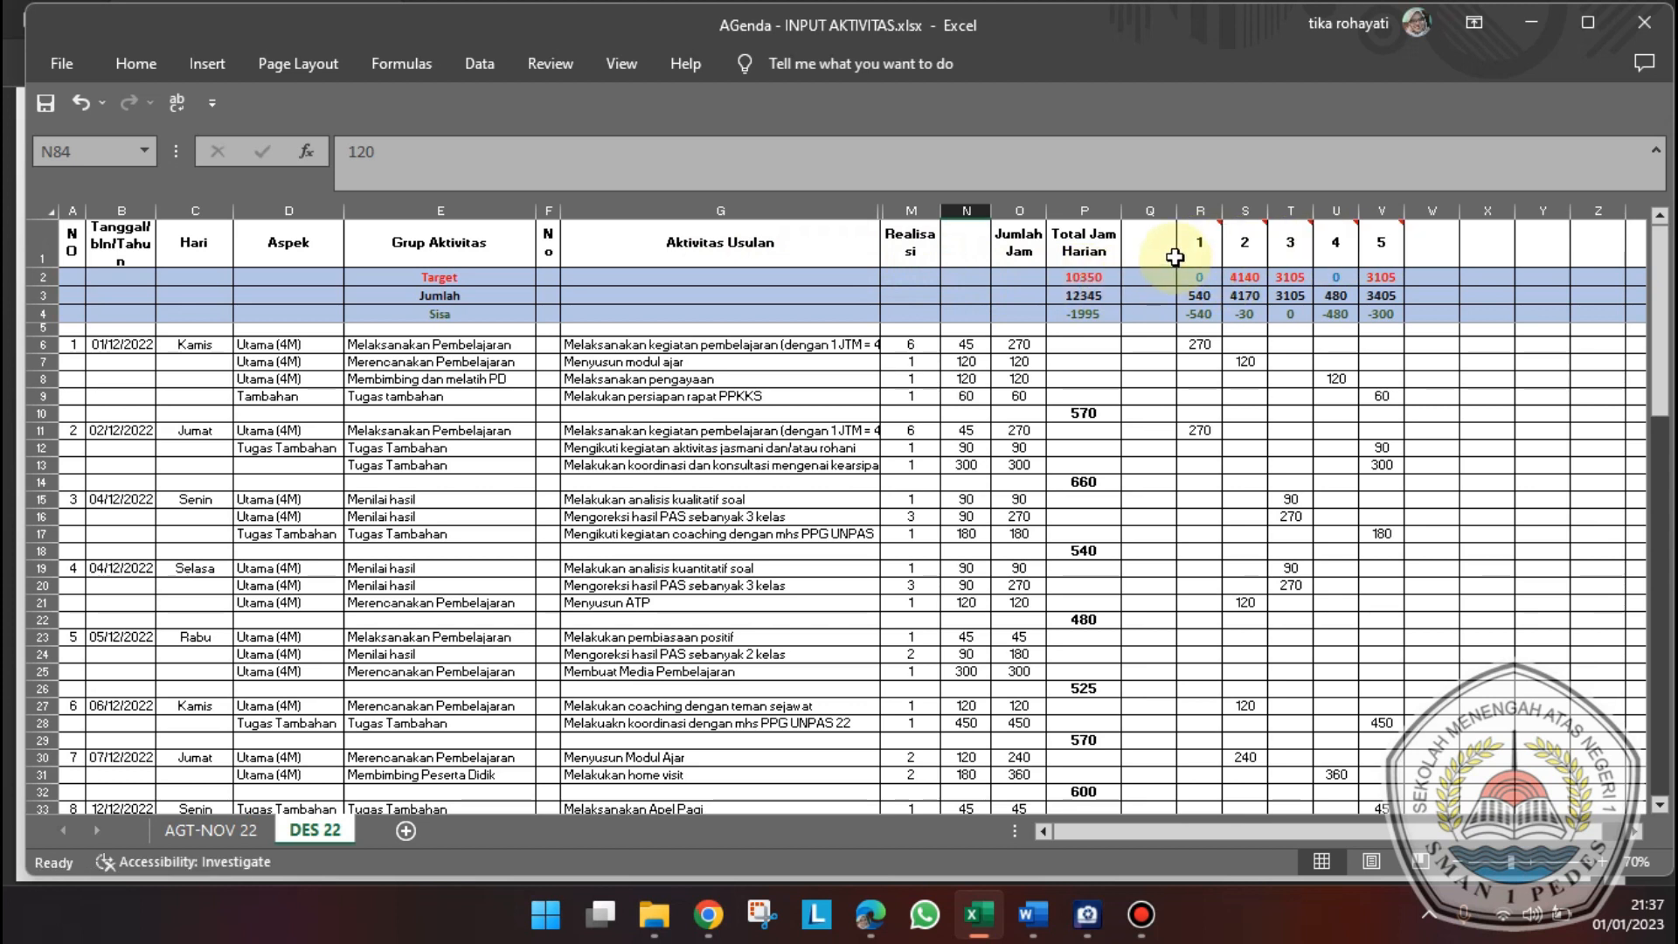
# - Recheck the non-KBM weighting tables in the Edge PDF and return to the activity agenda in Excel
pyautogui.click(868, 916)
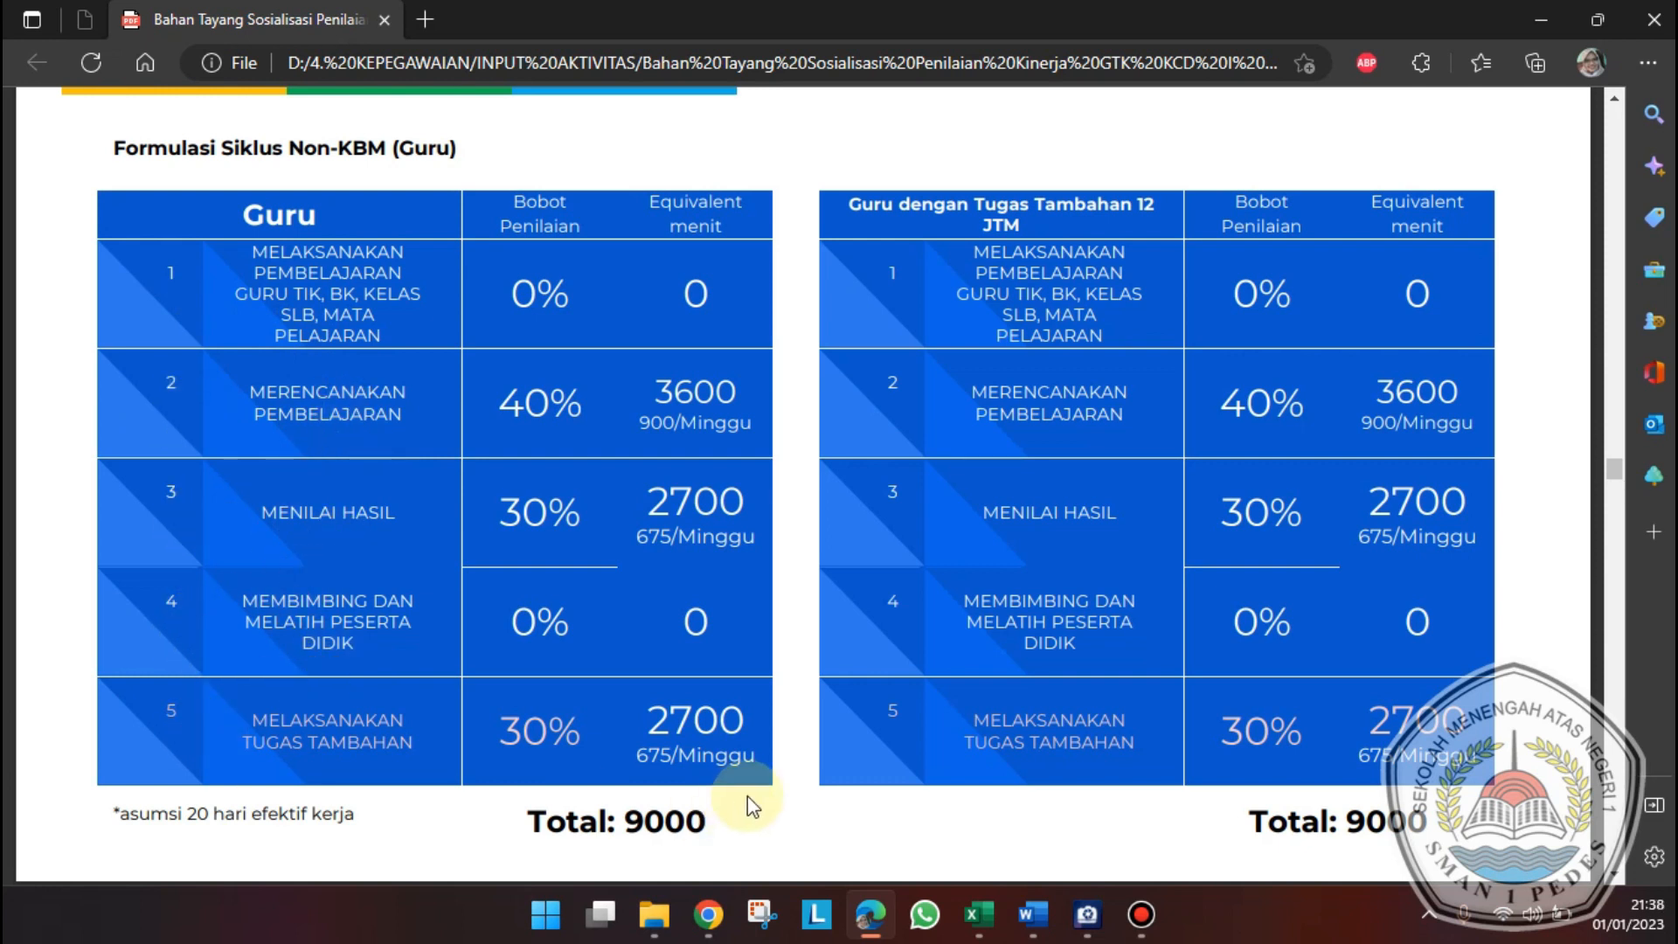
pyautogui.click(710, 918)
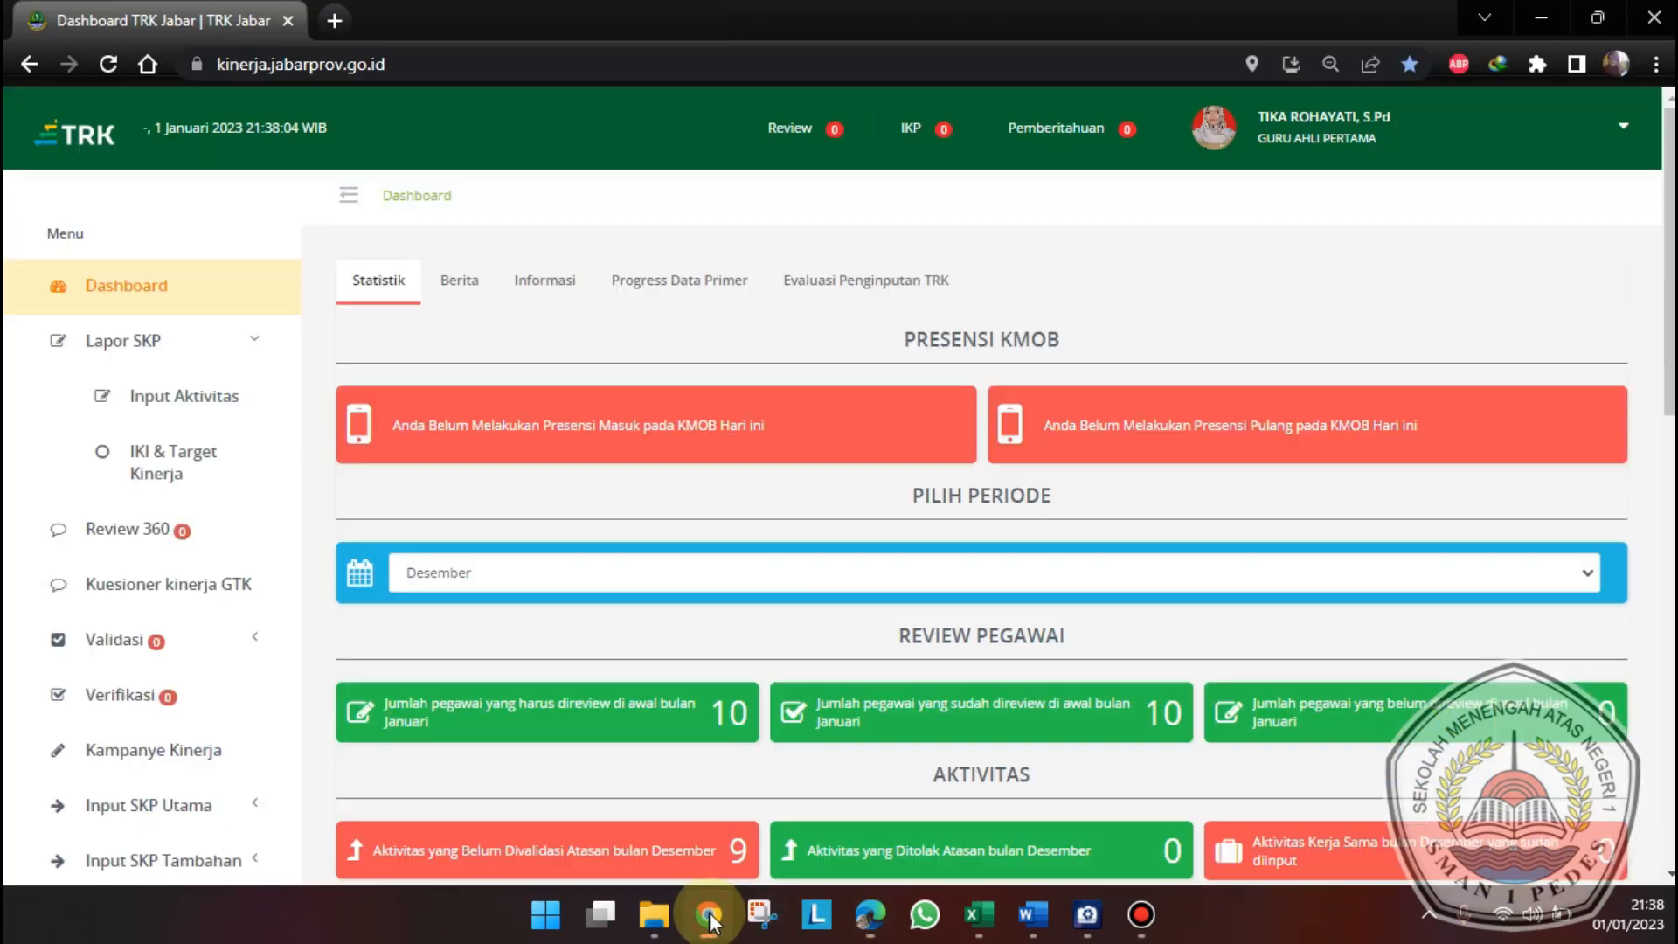
pyautogui.click(985, 918)
# - Read the comments on column headings 1 to 5 to identify which activity group each column represents
pyautogui.moveTo(1205, 246)
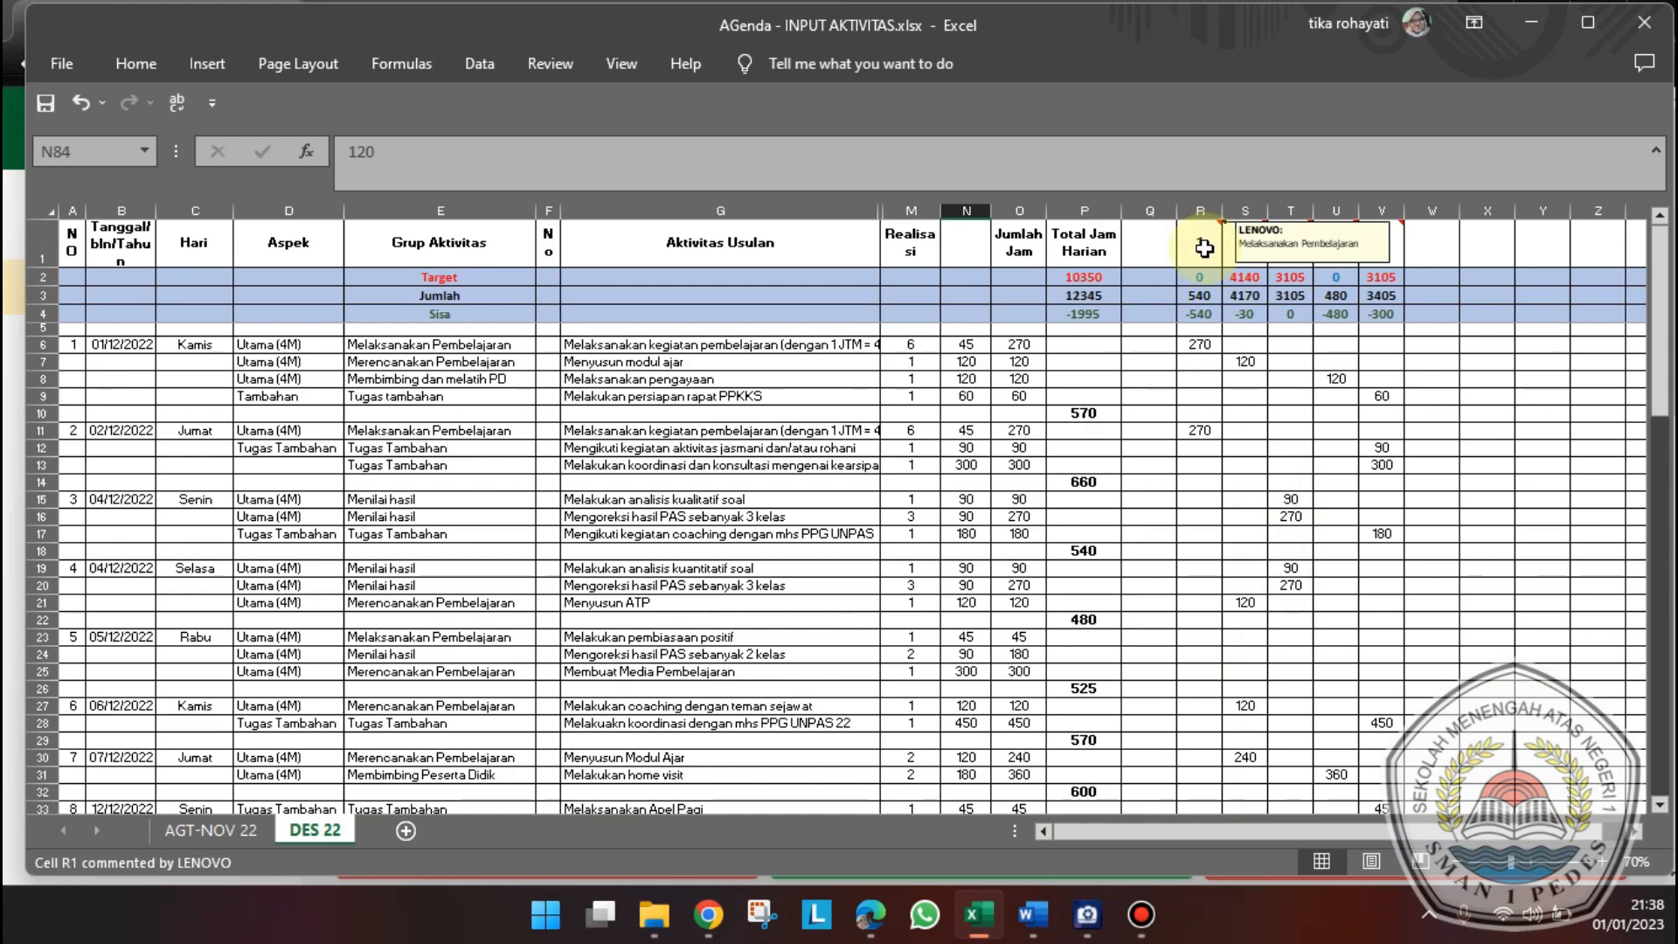
pyautogui.click(1601, 862)
pyautogui.click(1601, 861)
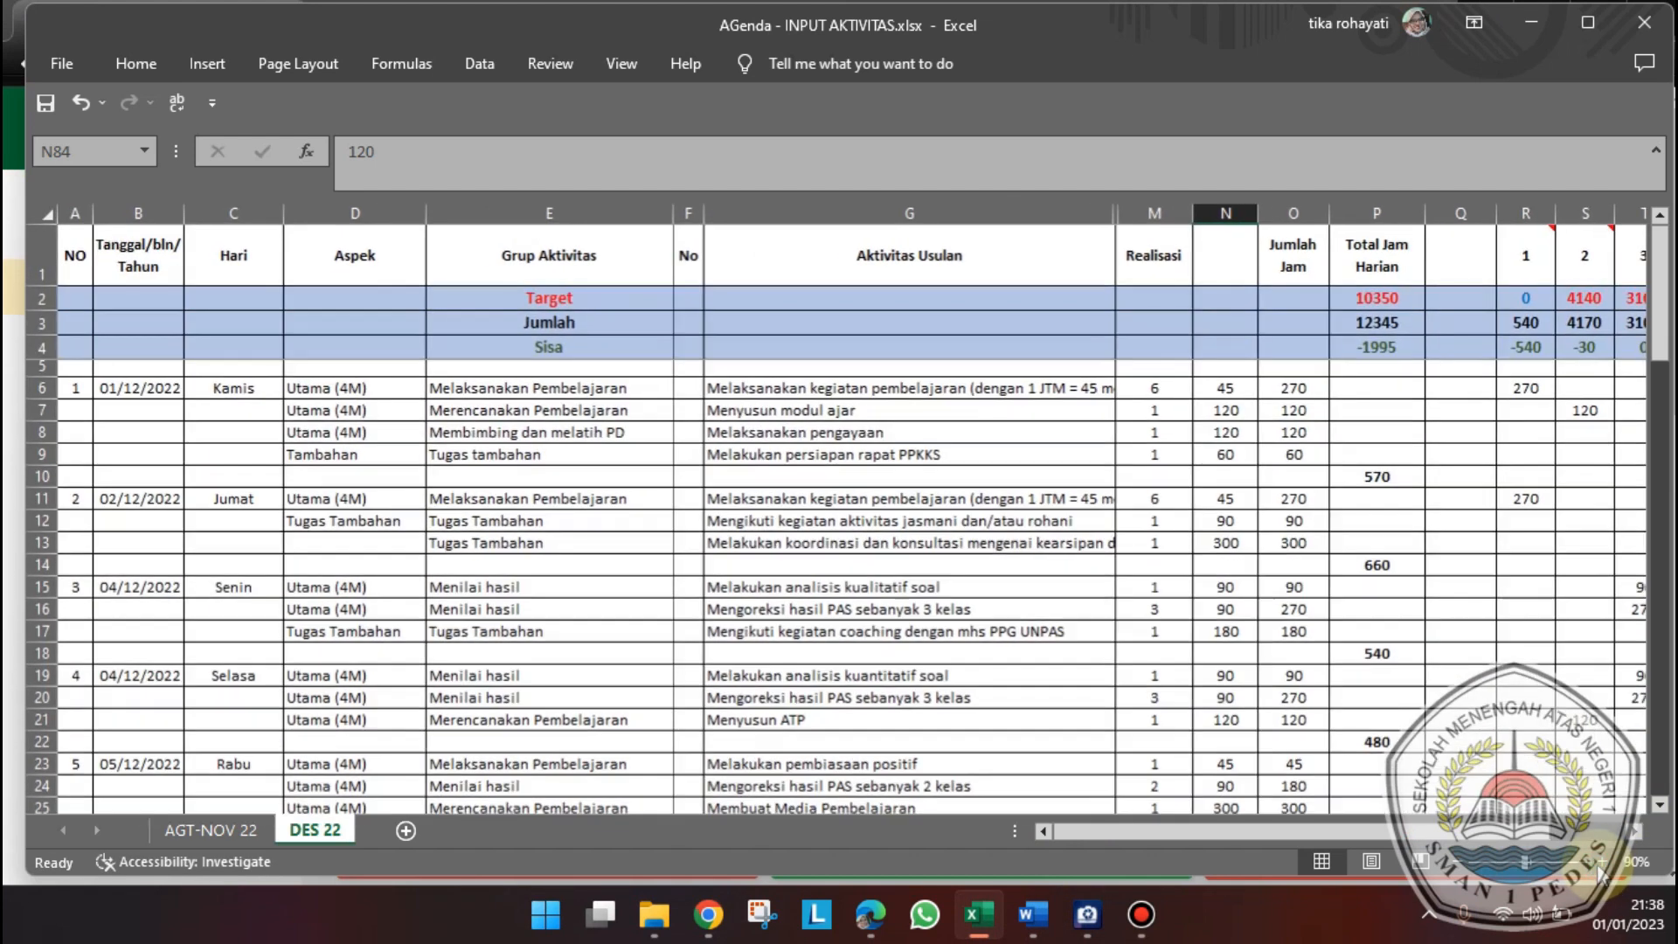
pyautogui.hscroll(3, 1530, 834)
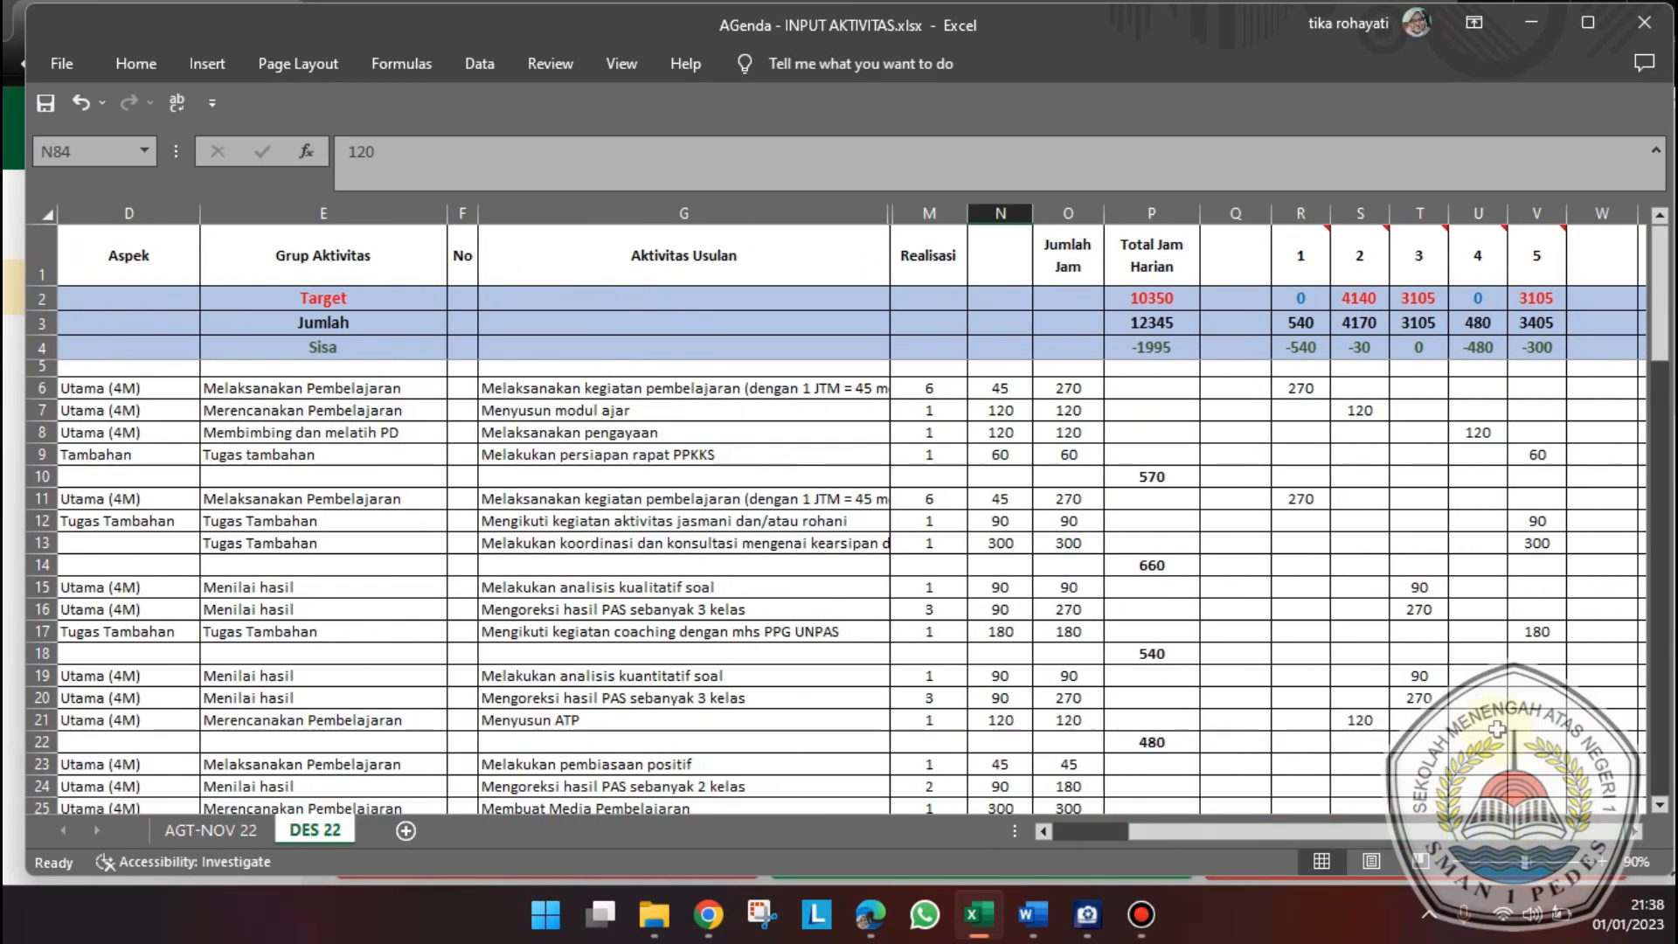
pyautogui.moveTo(1351, 269)
pyautogui.moveTo(1415, 259)
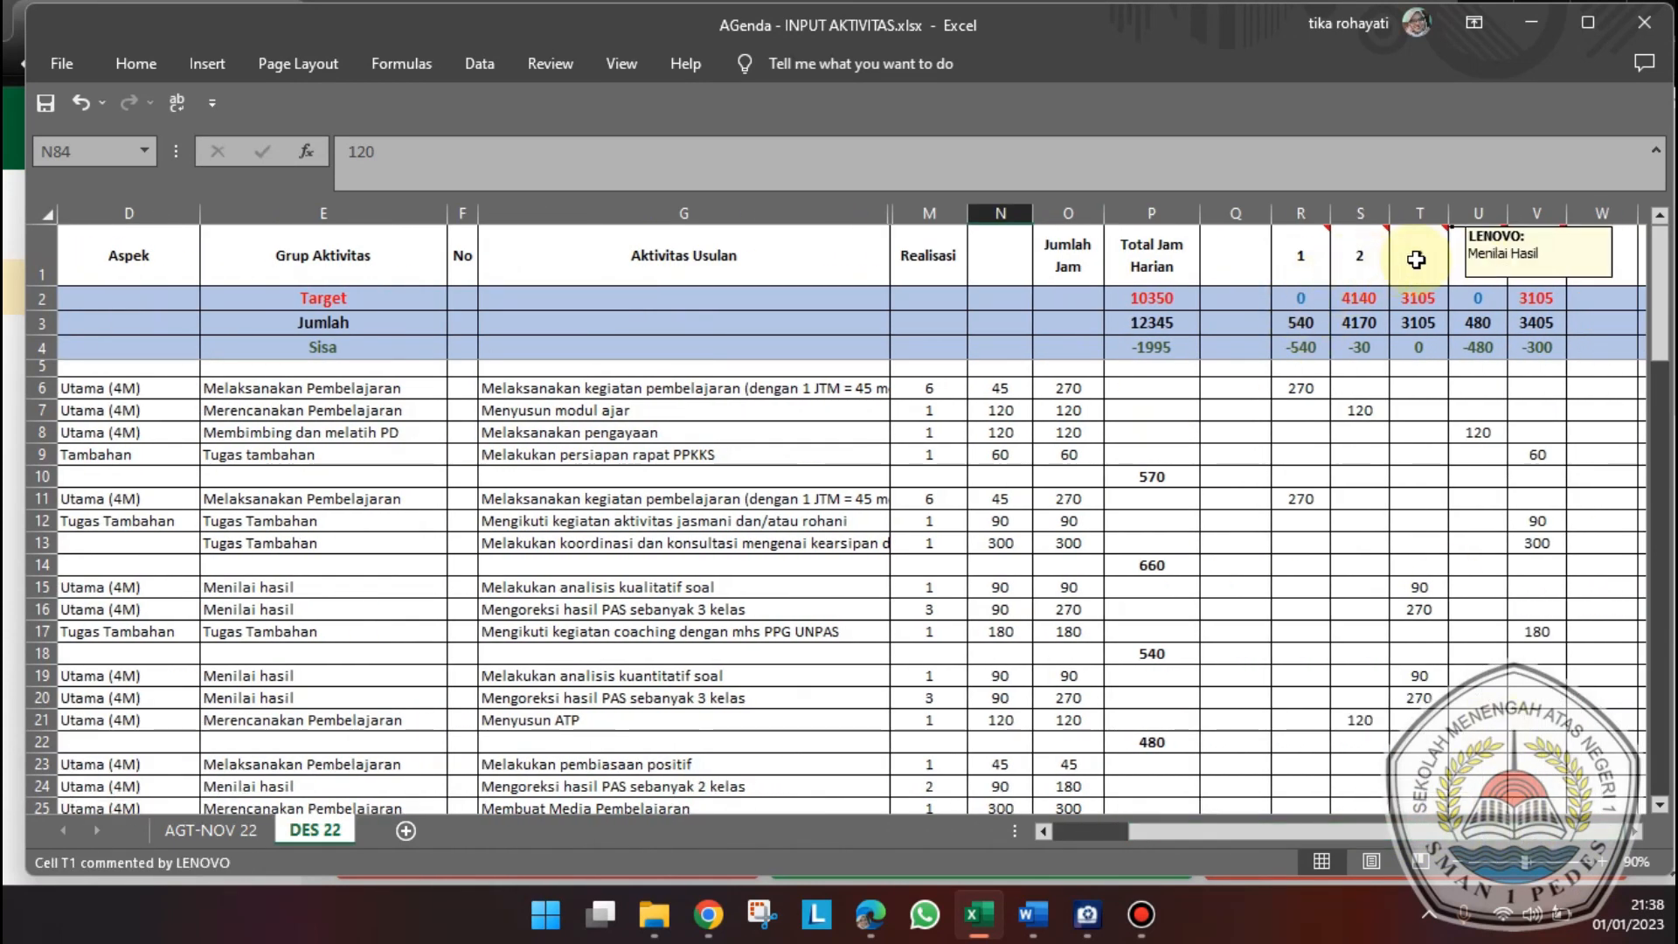
pyautogui.moveTo(1489, 259)
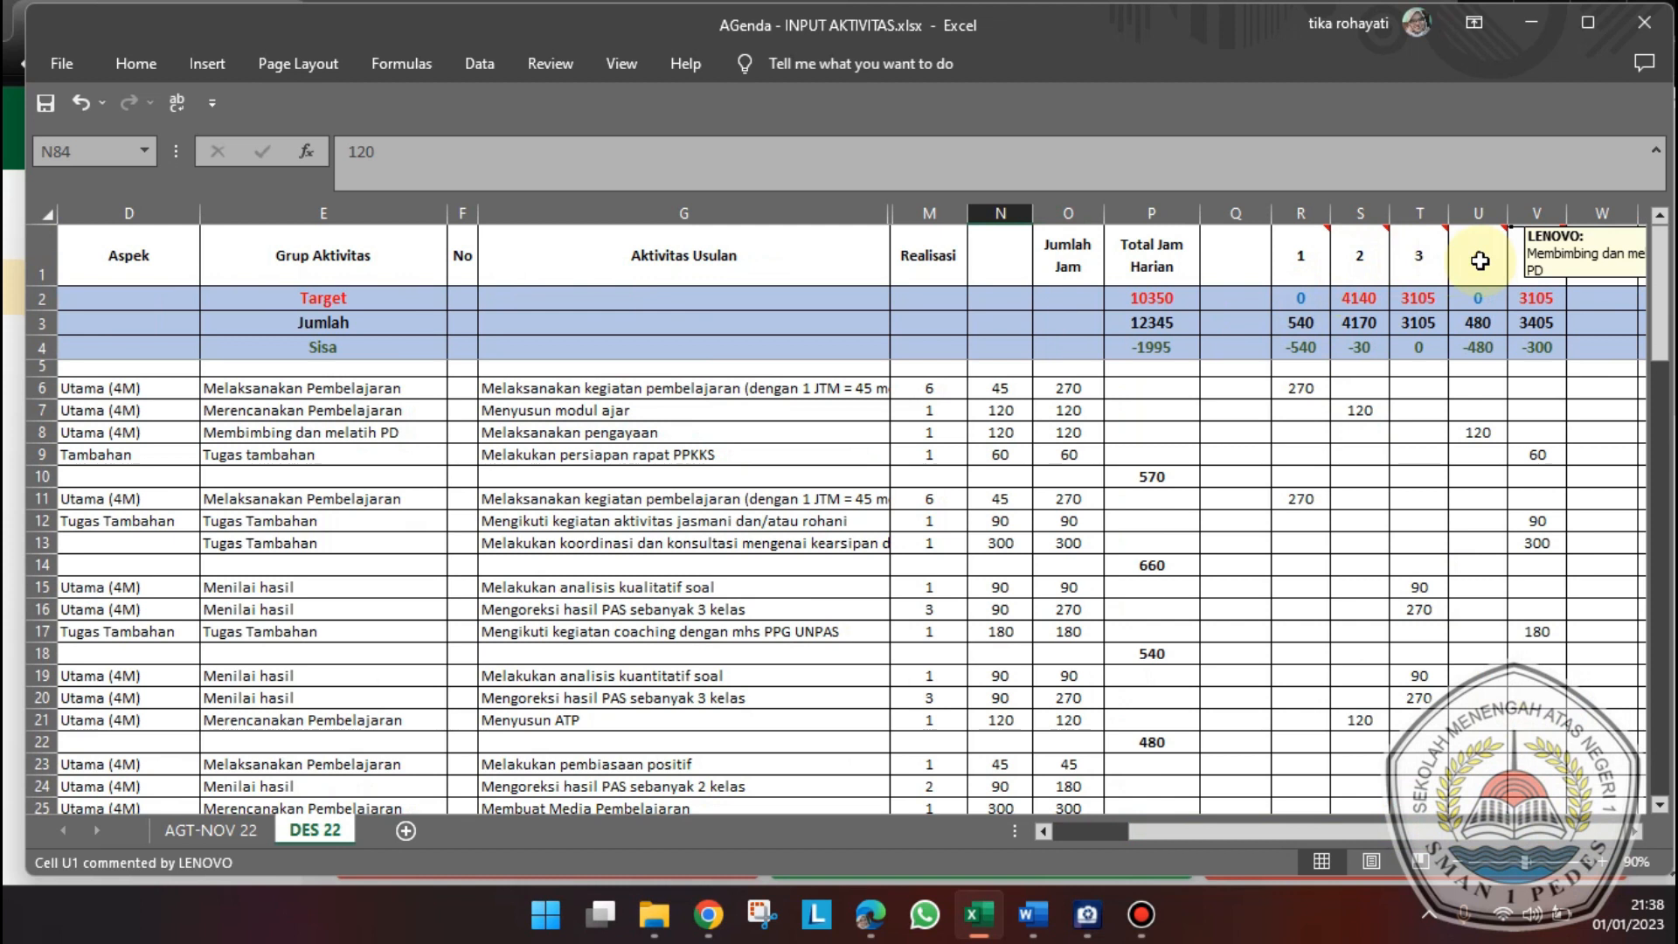
pyautogui.moveTo(1546, 274)
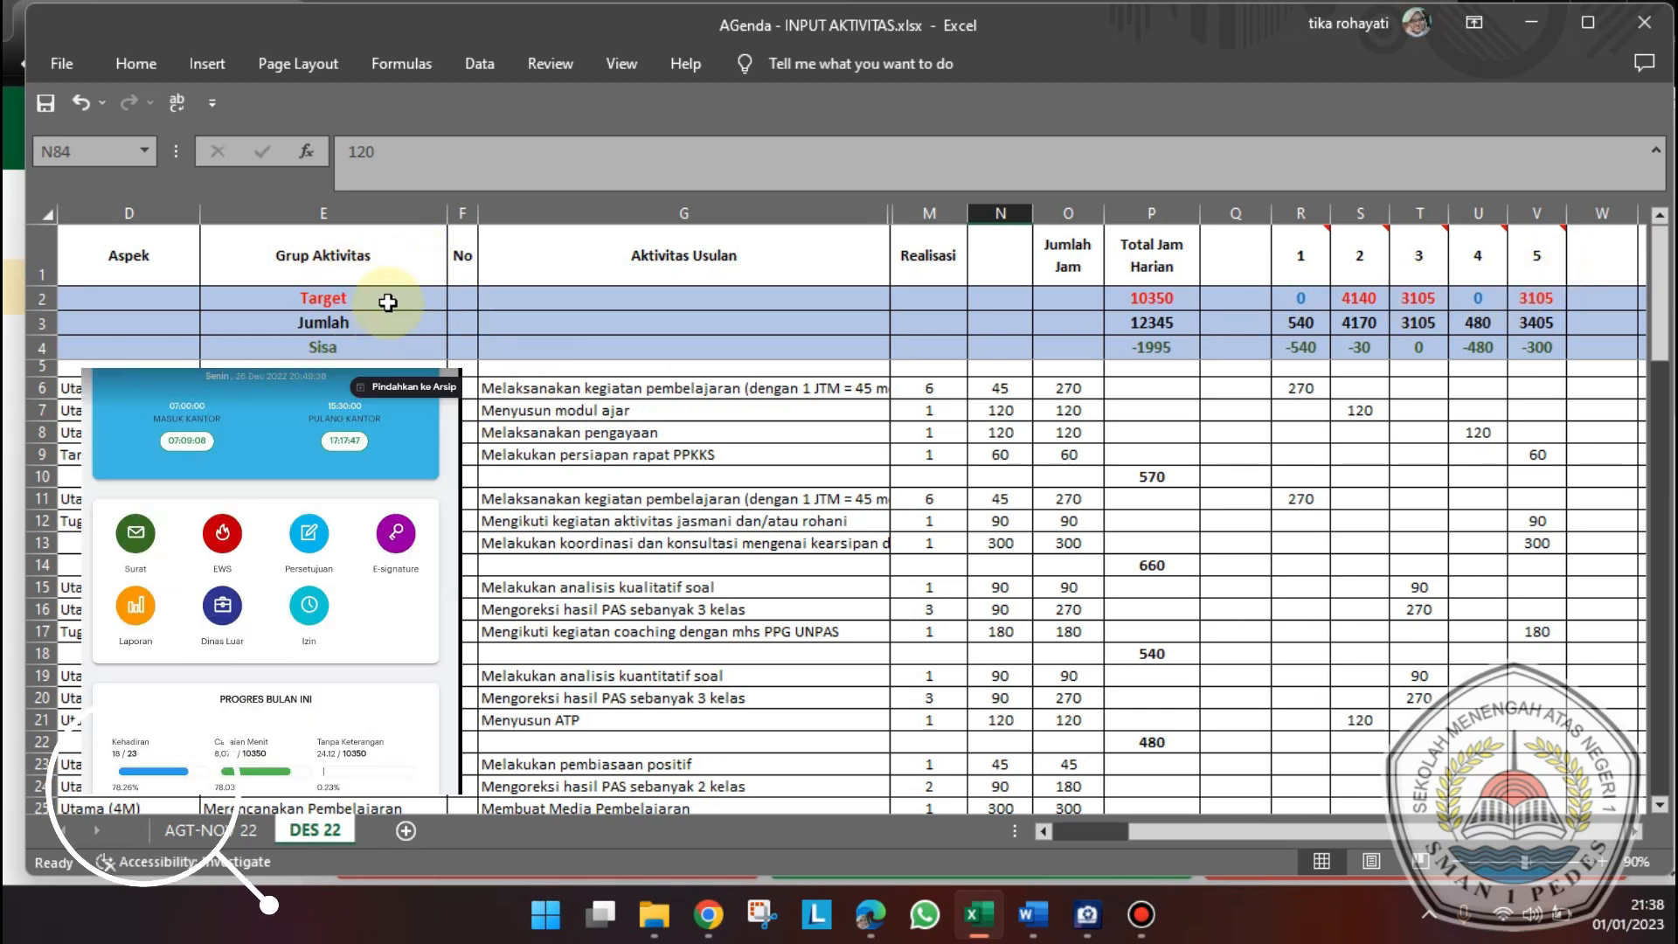
# - Inspect the Target row's formulas for Total Jam Harian and for activity columns 1, 2, 3 and 5
pyautogui.click(1149, 298)
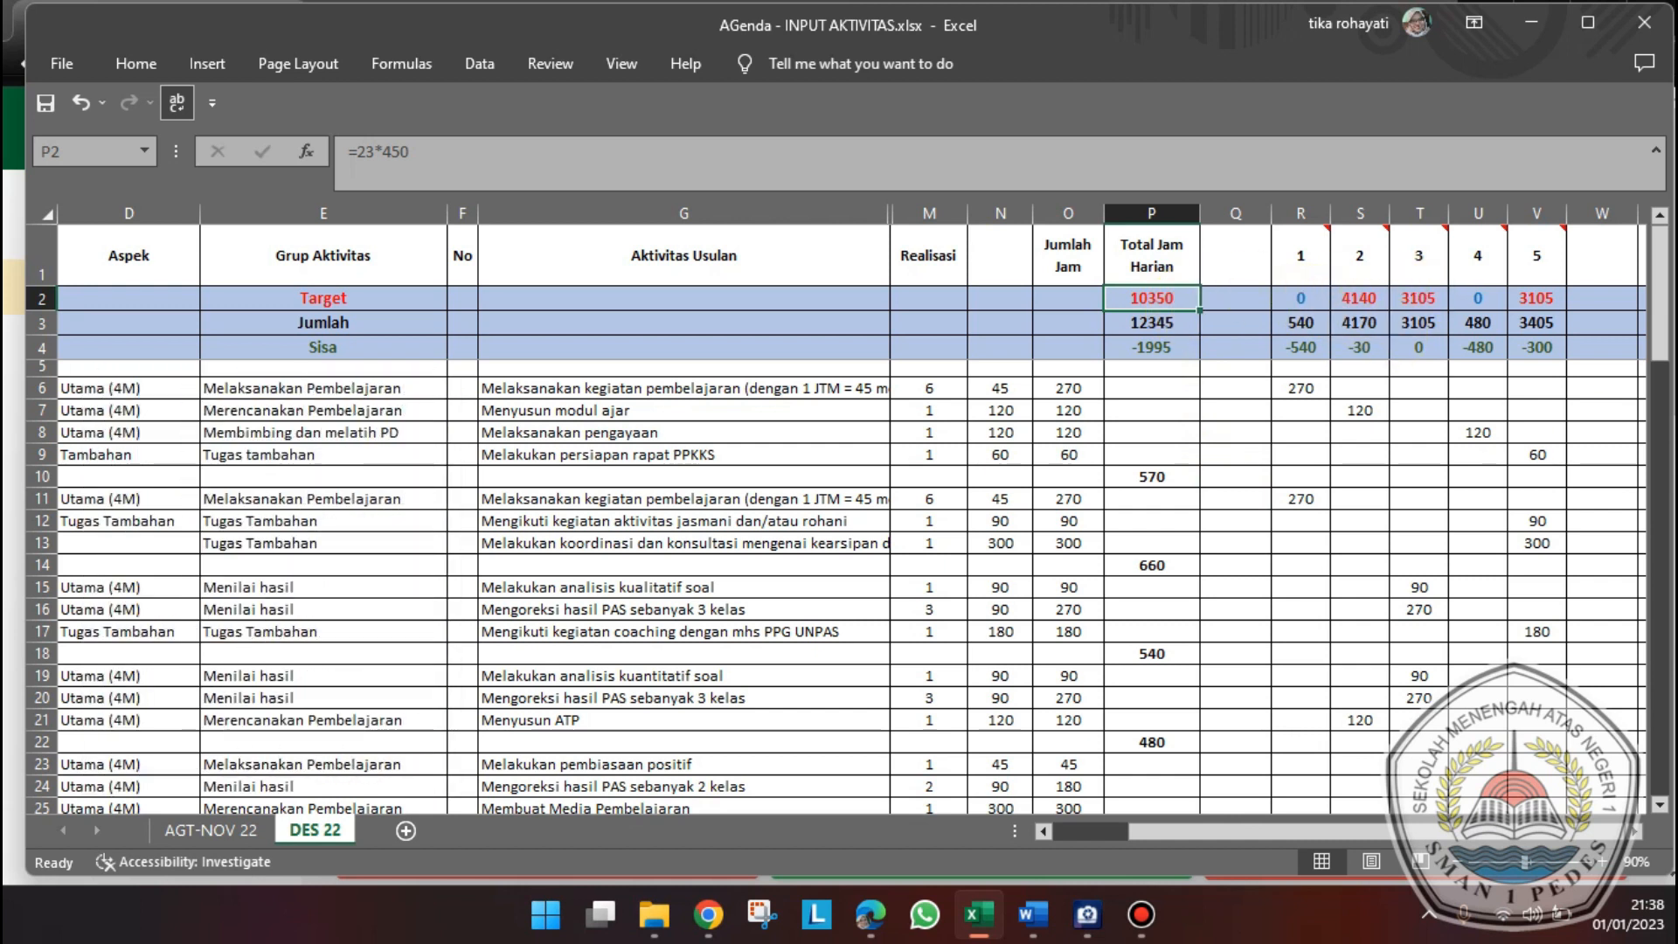
pyautogui.click(1308, 298)
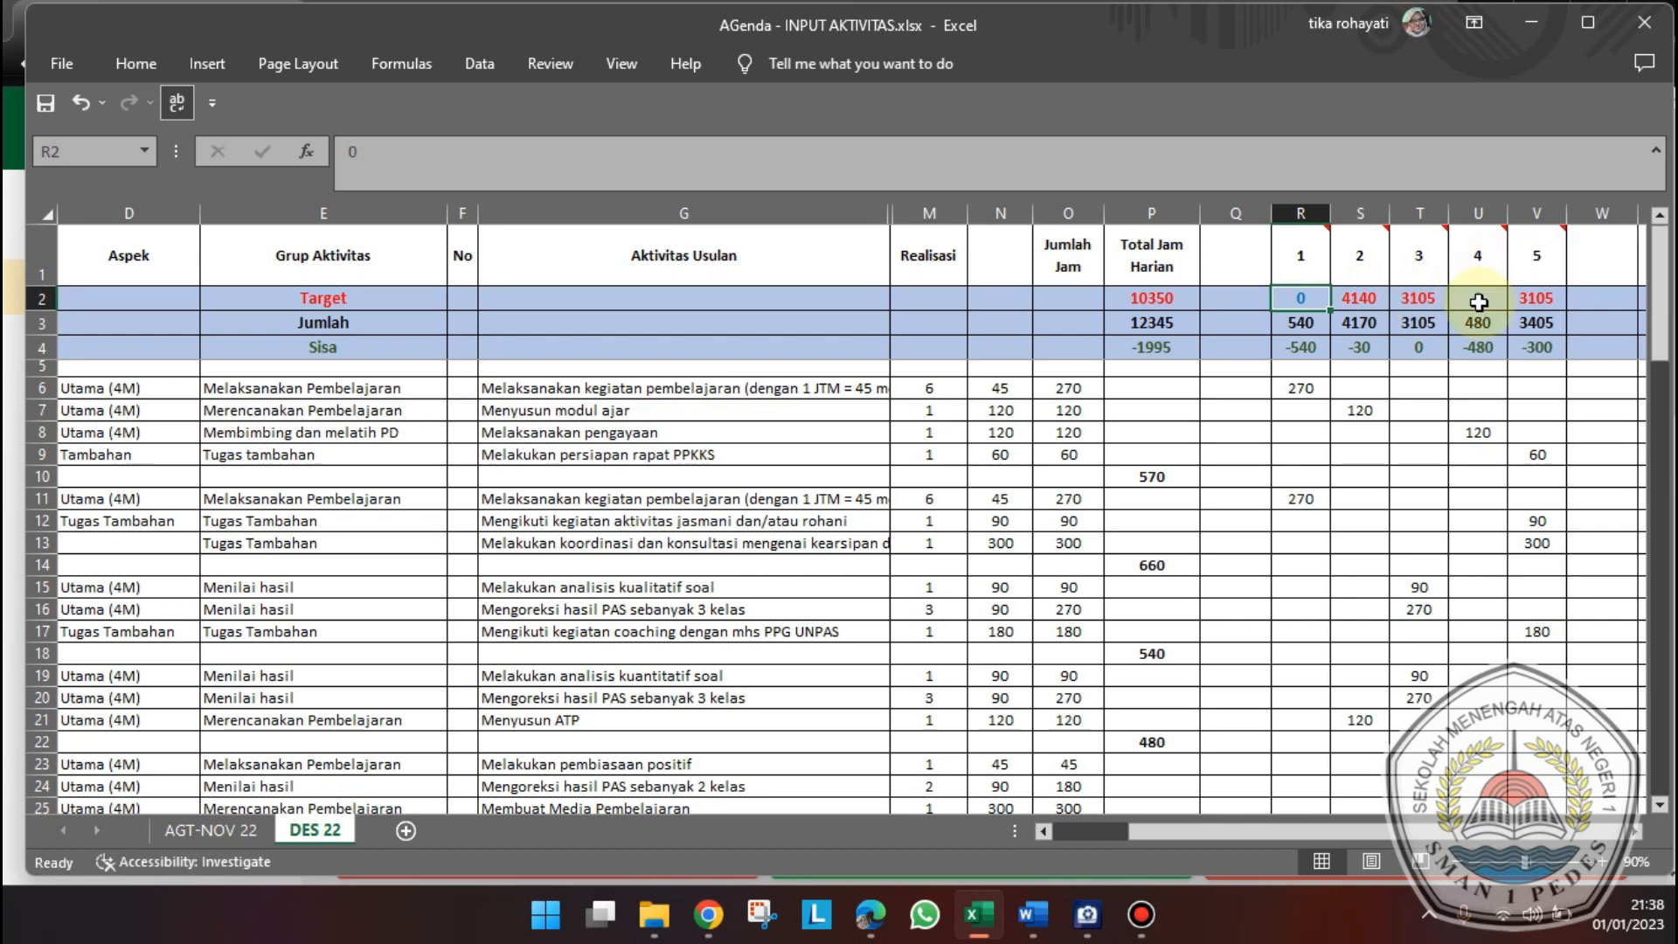
pyautogui.click(1359, 298)
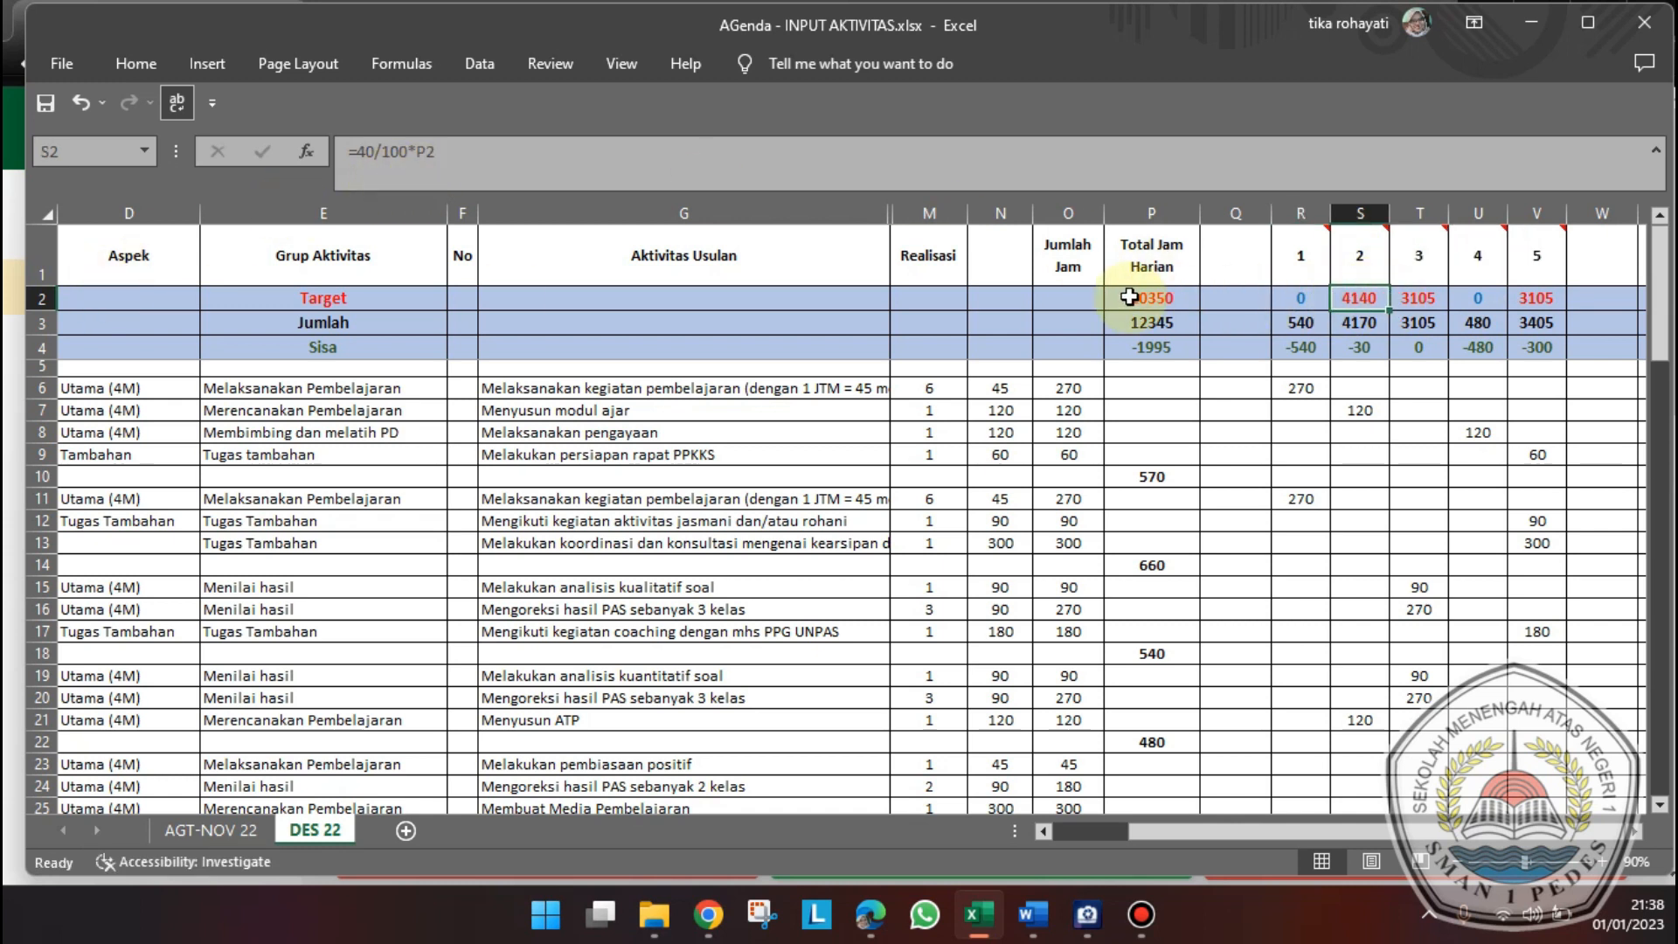
pyautogui.click(1418, 298)
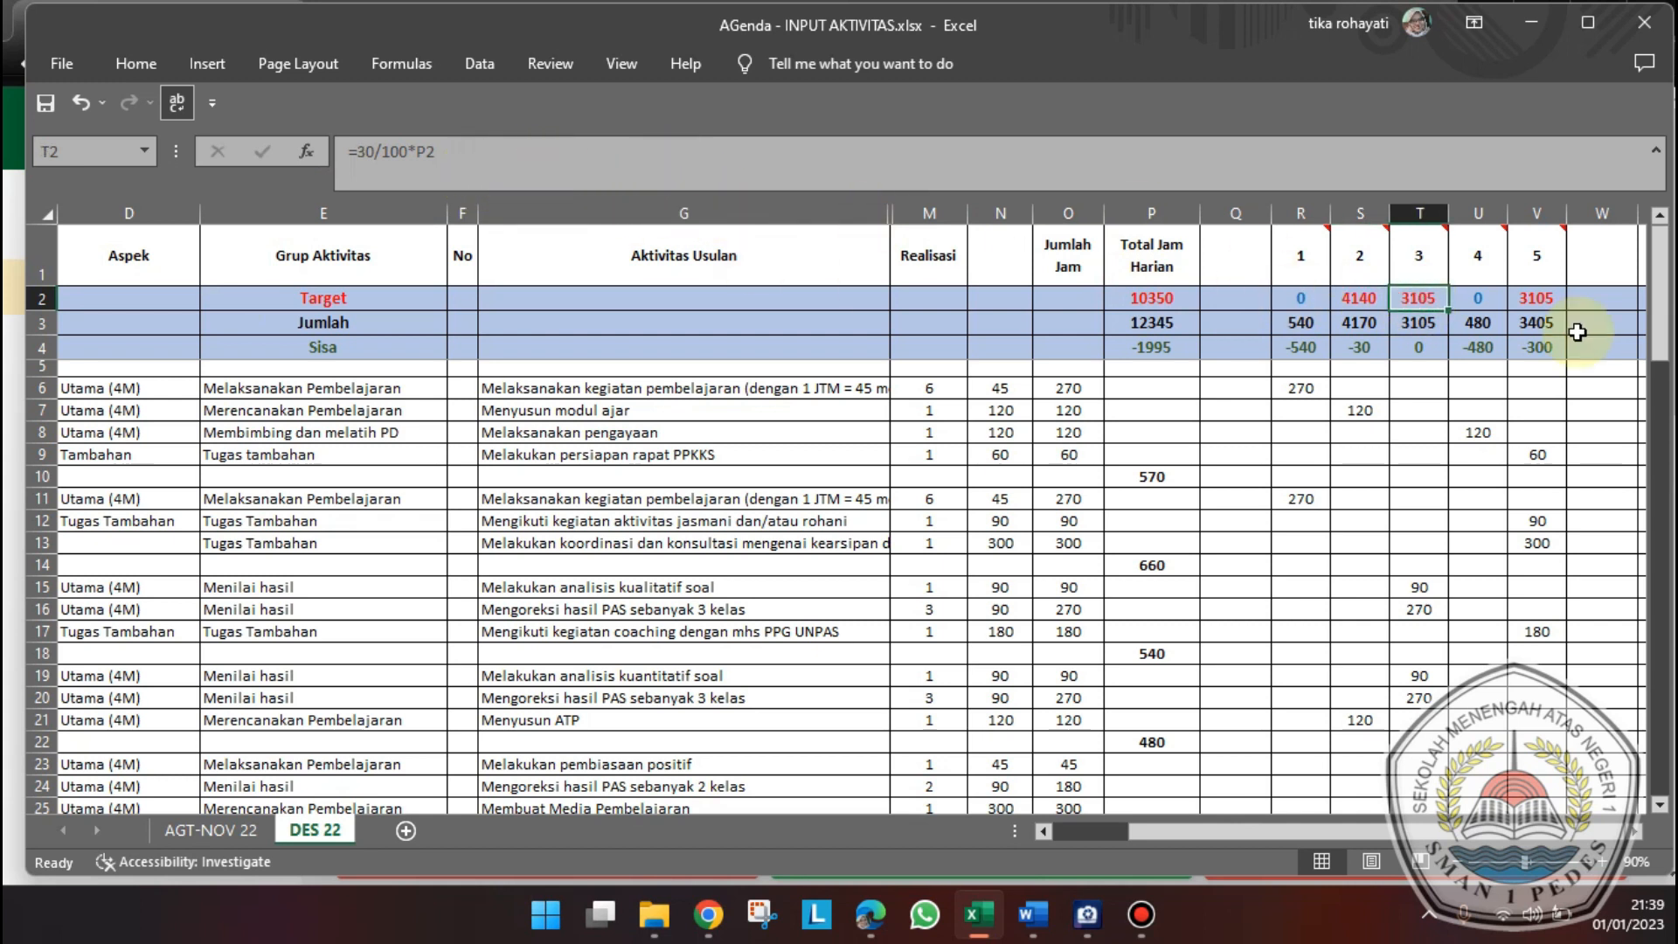
pyautogui.click(1544, 305)
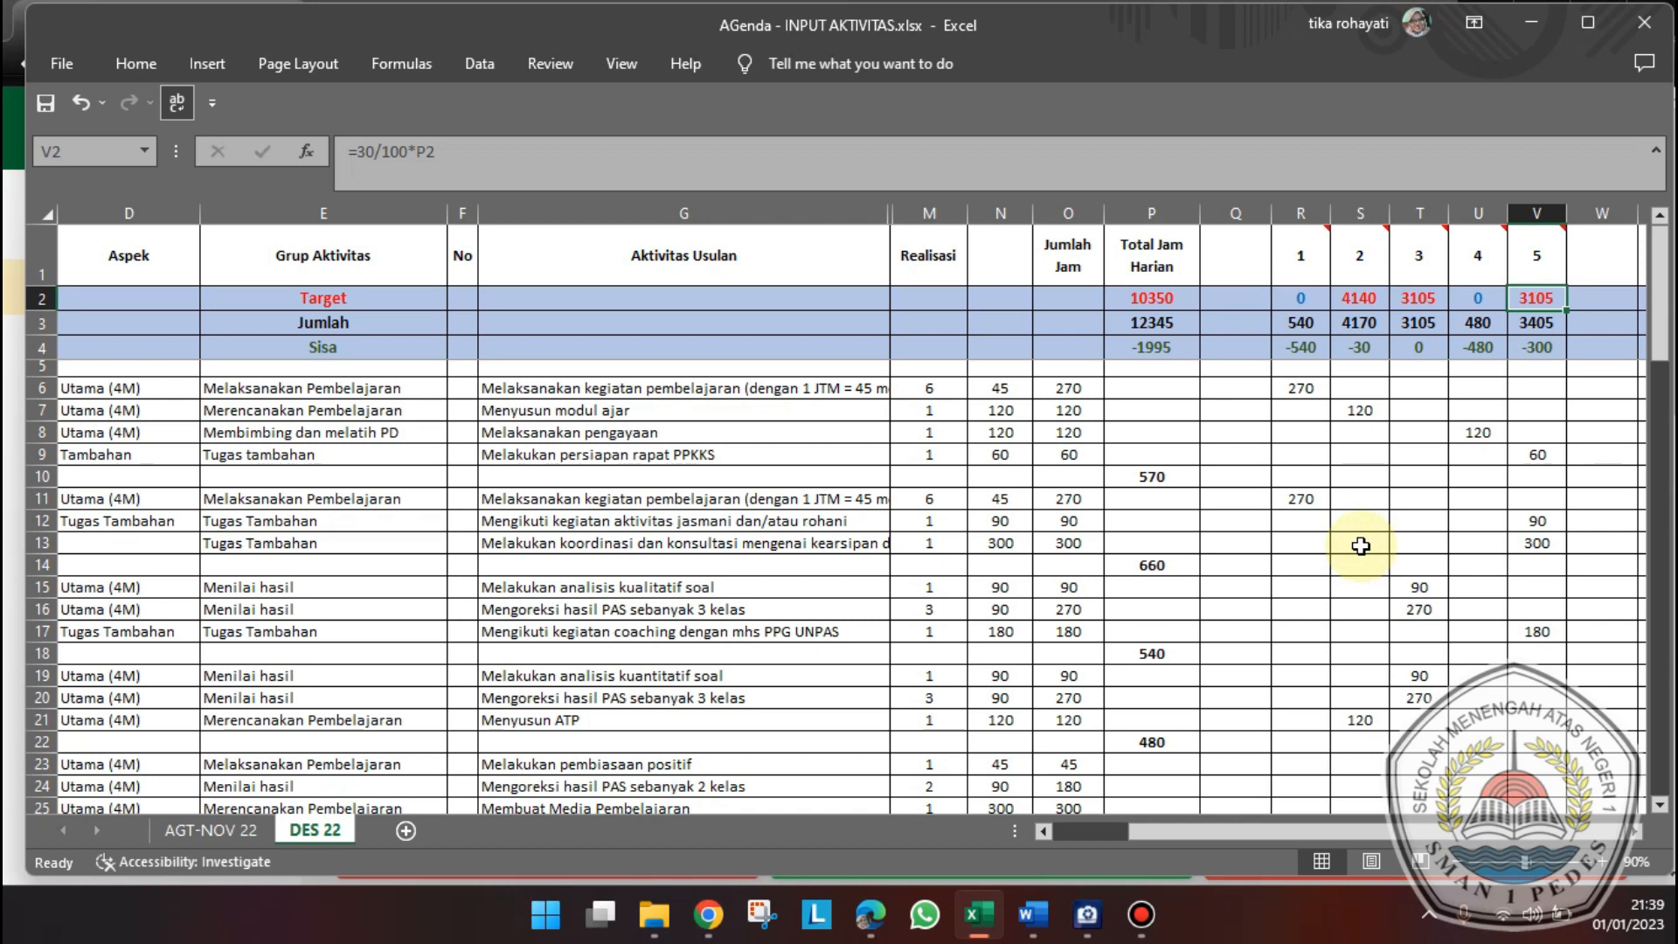
# - Compare the agenda's activity details with columns 1 to 5 and review the comments on their headings again
pyautogui.moveTo(1349, 828); pyautogui.dragTo(1281, 831)
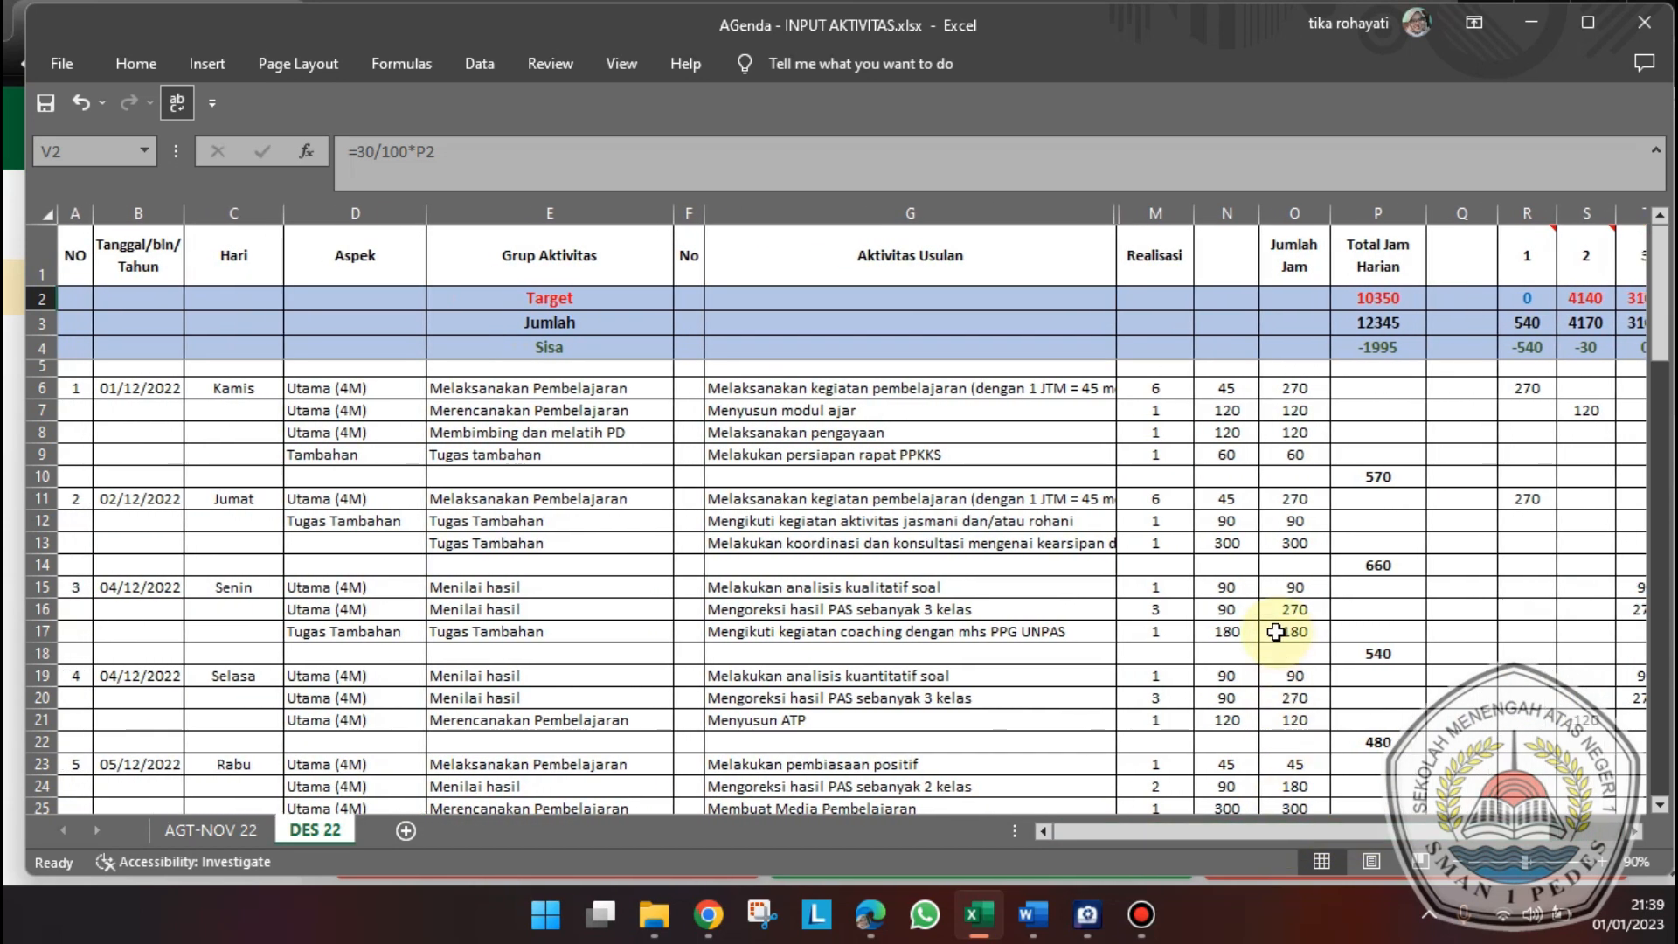
pyautogui.moveTo(1428, 839); pyautogui.dragTo(1484, 852)
pyautogui.click(1300, 261)
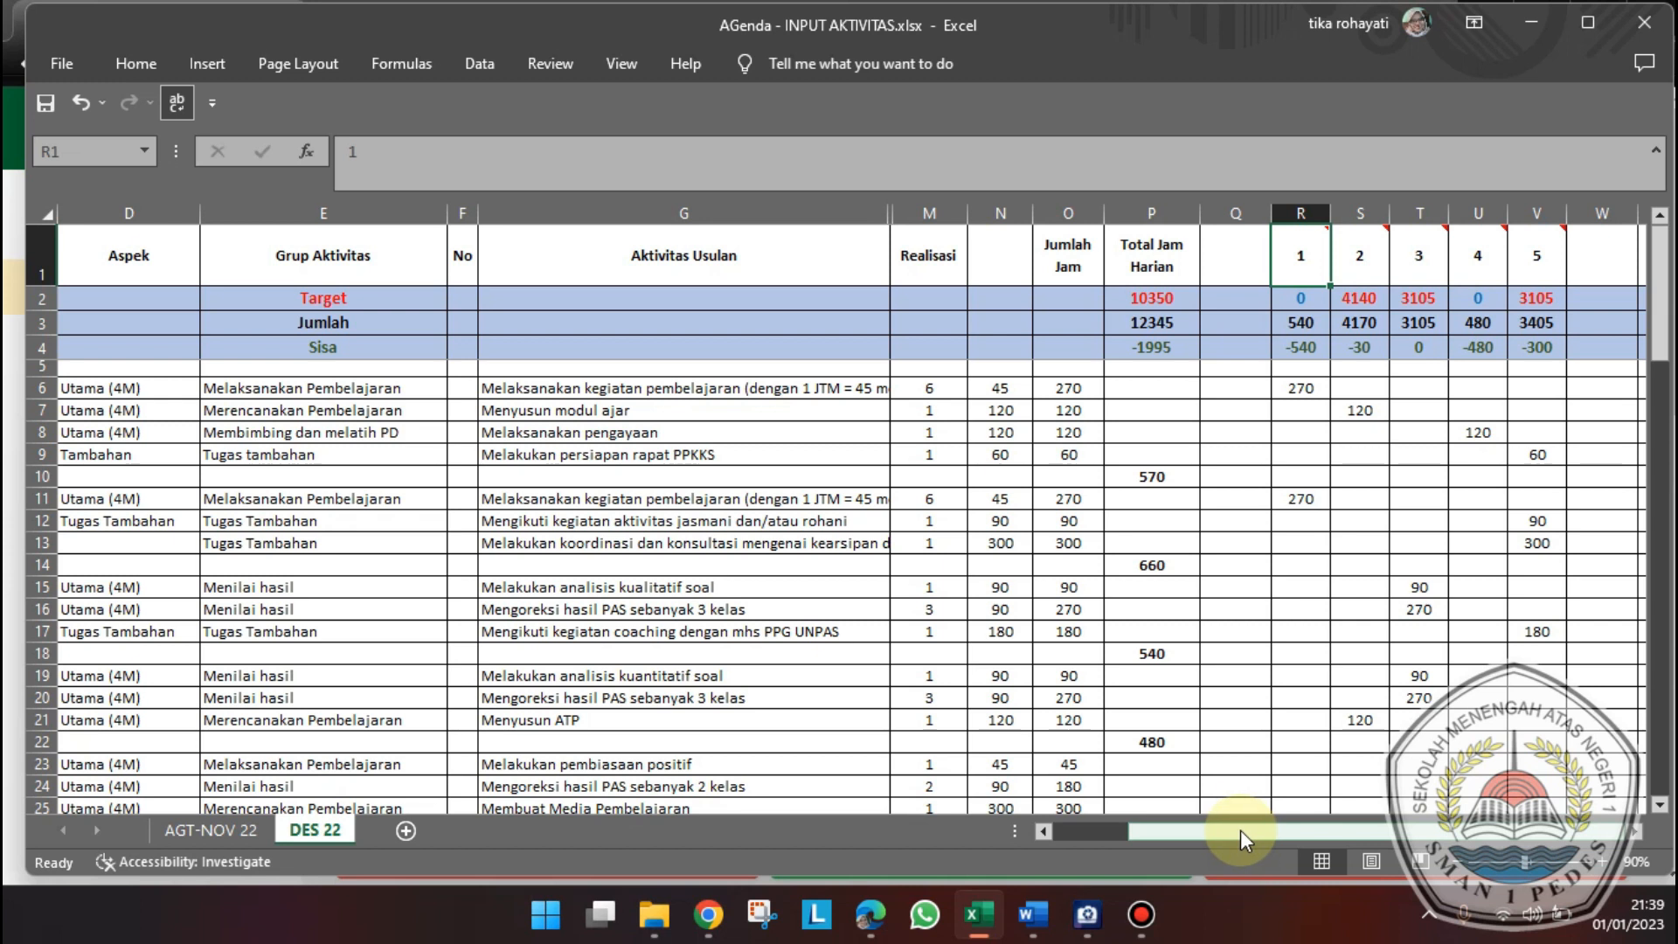
pyautogui.moveTo(1305, 260)
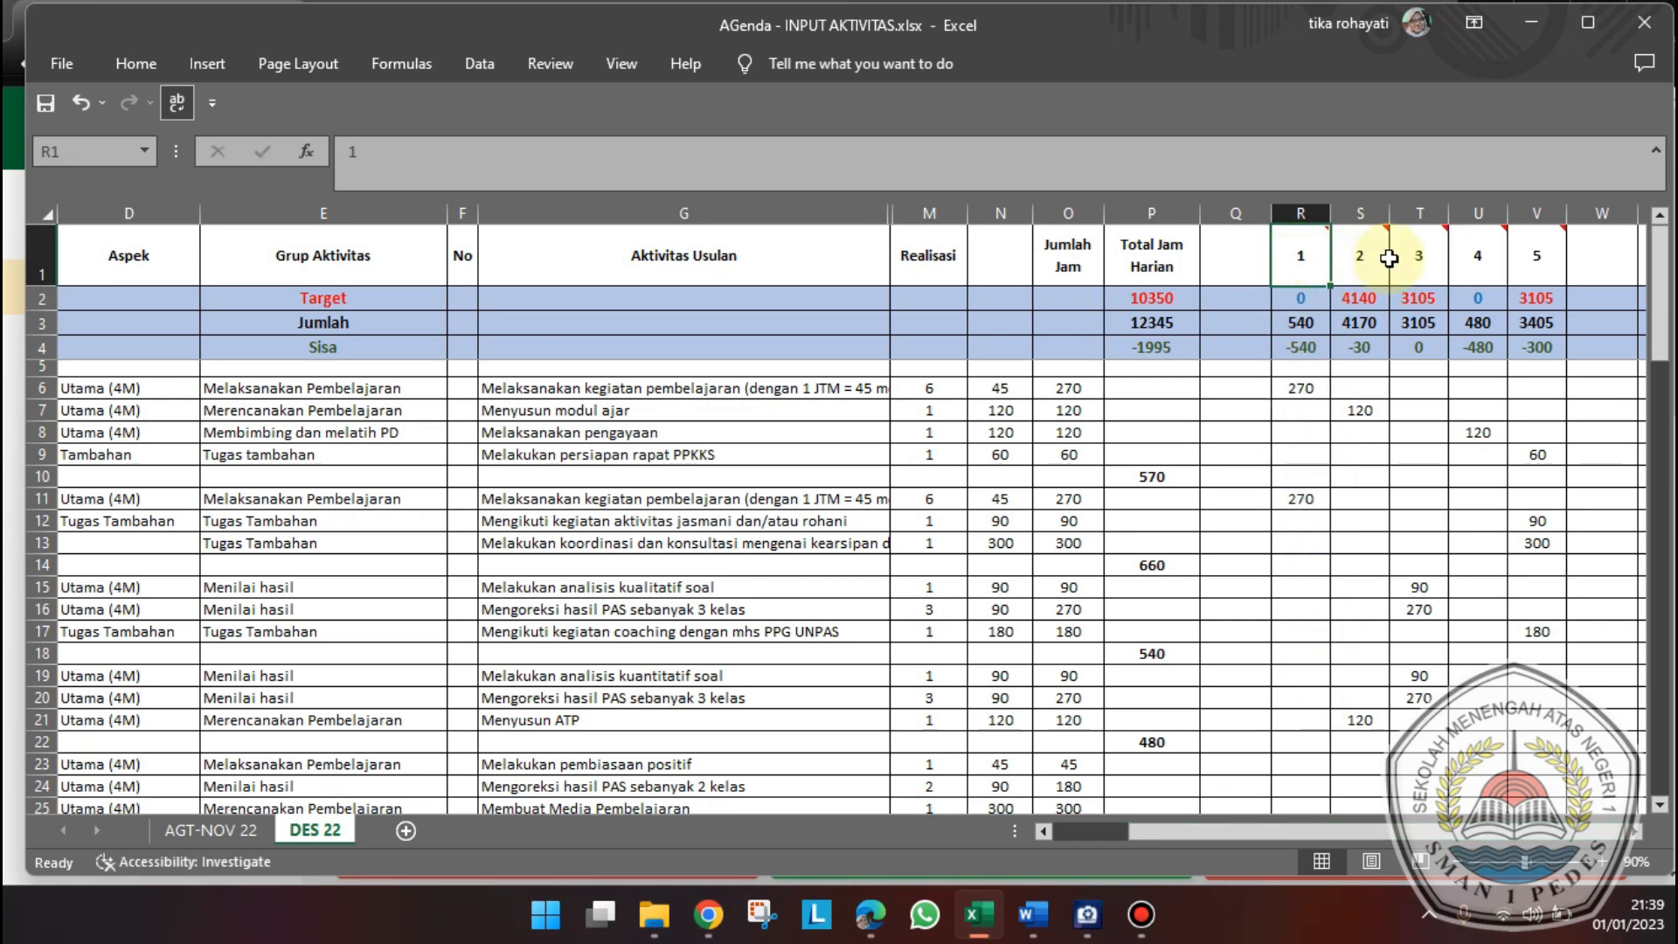
pyautogui.moveTo(1536, 258)
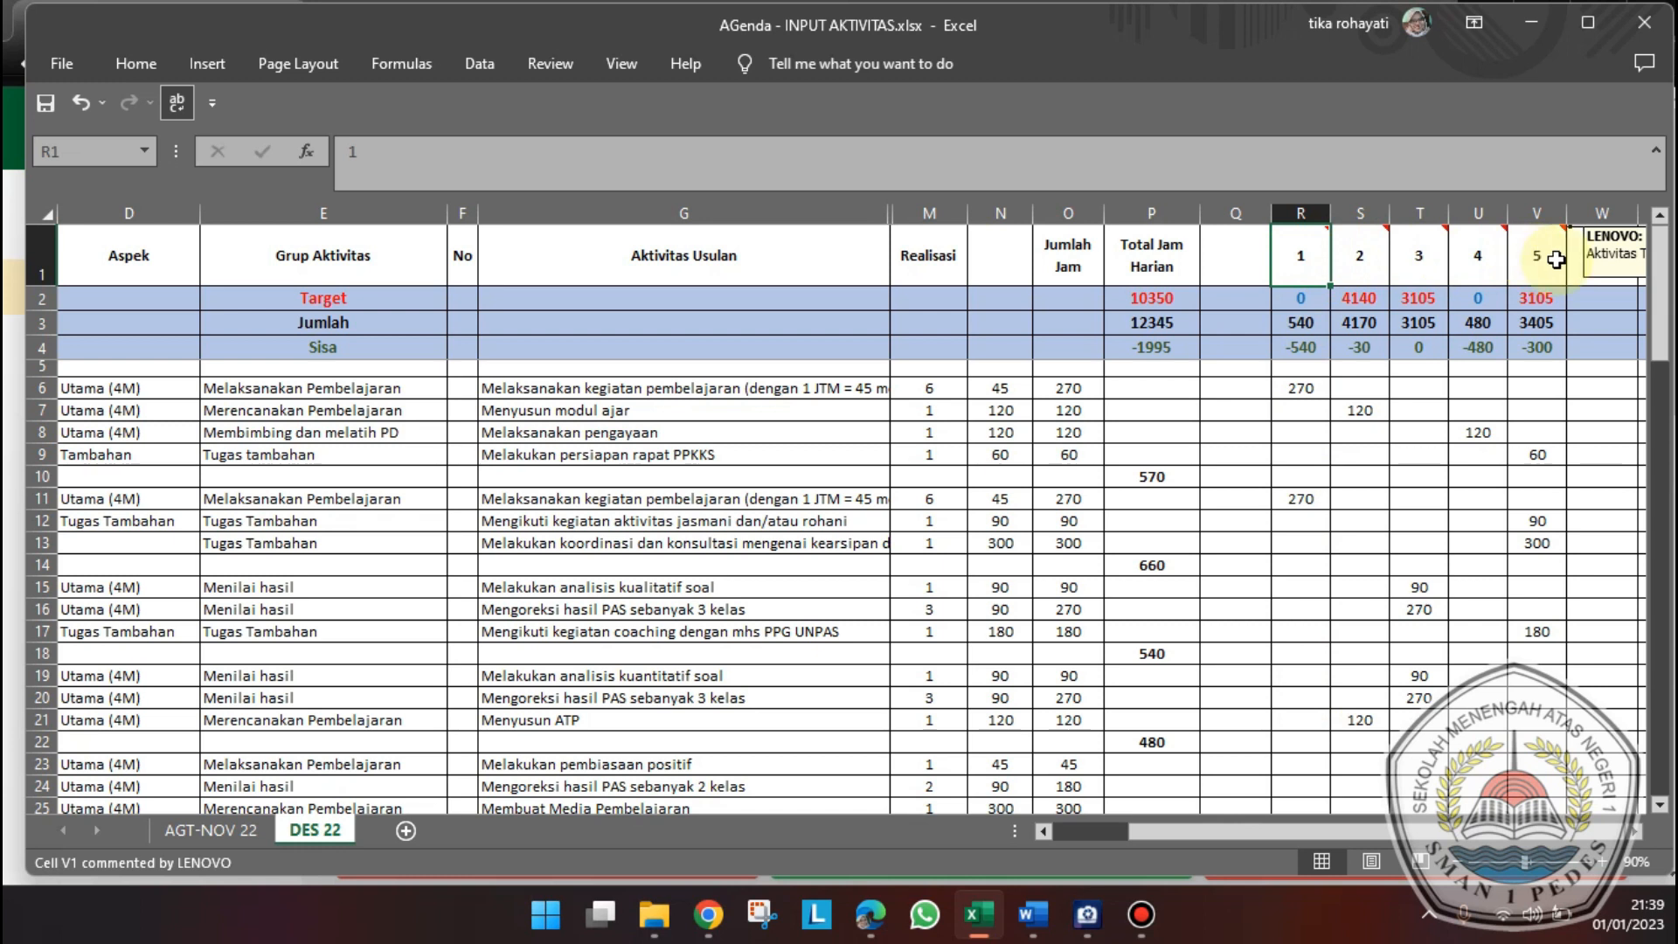
# - Review the early December entries by date, day, Aspek, Grup Aktivitas and Aktivitas Usulan
pyautogui.moveTo(1317, 837); pyautogui.dragTo(1235, 840)
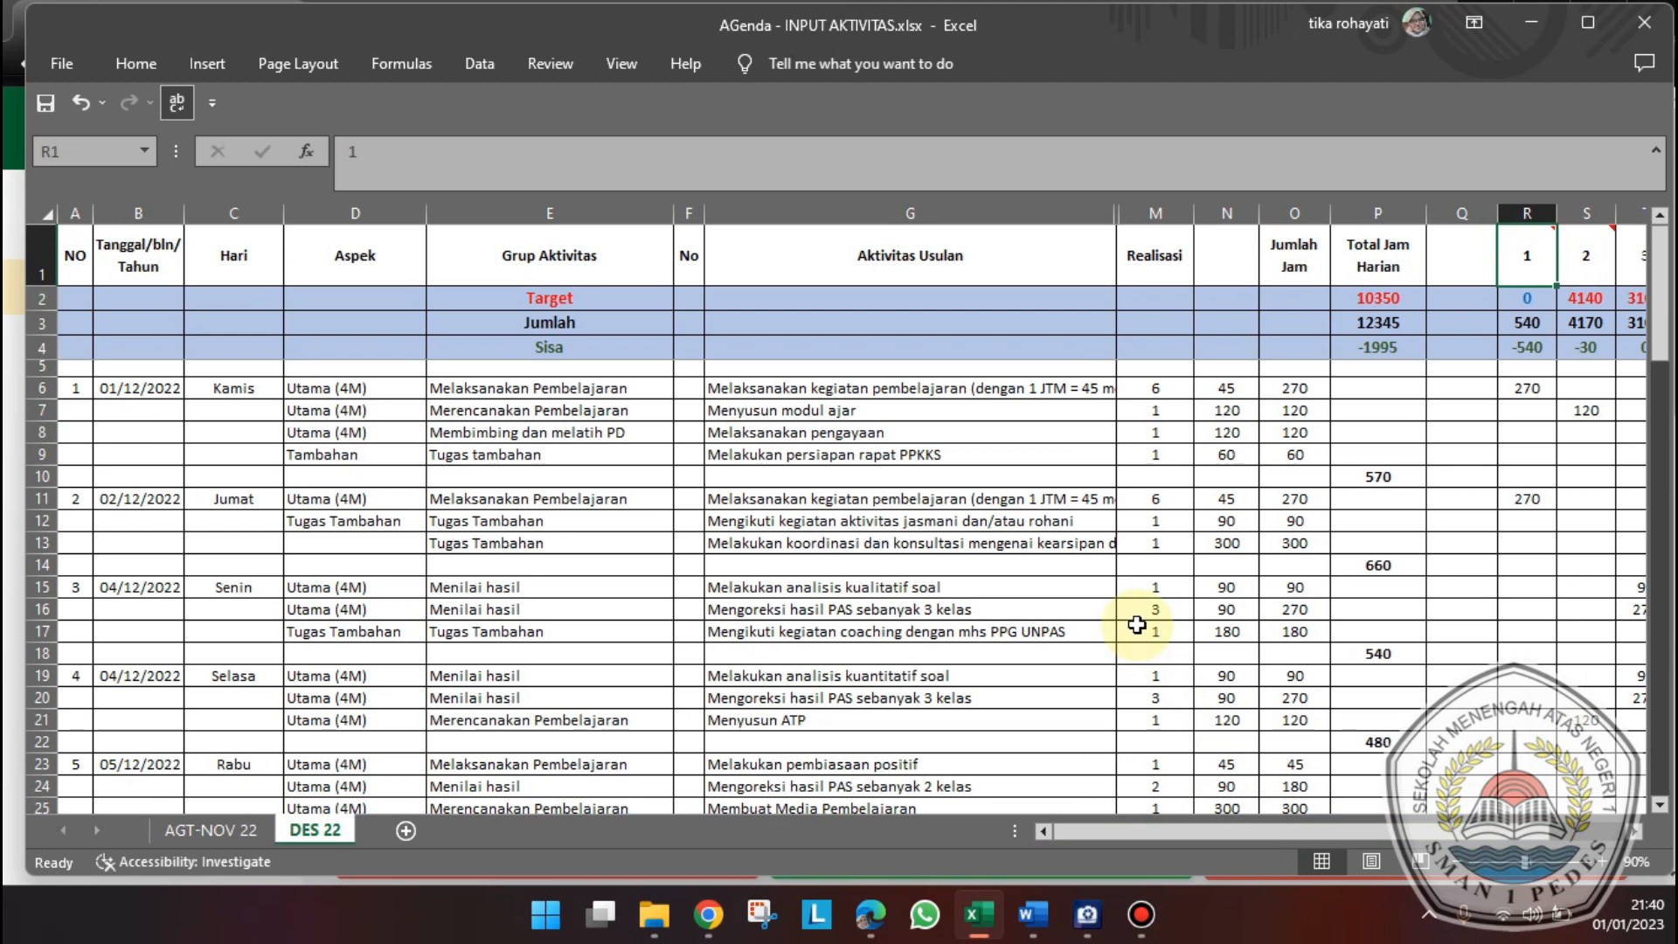
pyautogui.scroll(-1, 381, 464)
pyautogui.scroll(1, 382, 464)
pyautogui.scroll(-1, 275, 446)
pyautogui.scroll(1, 270, 442)
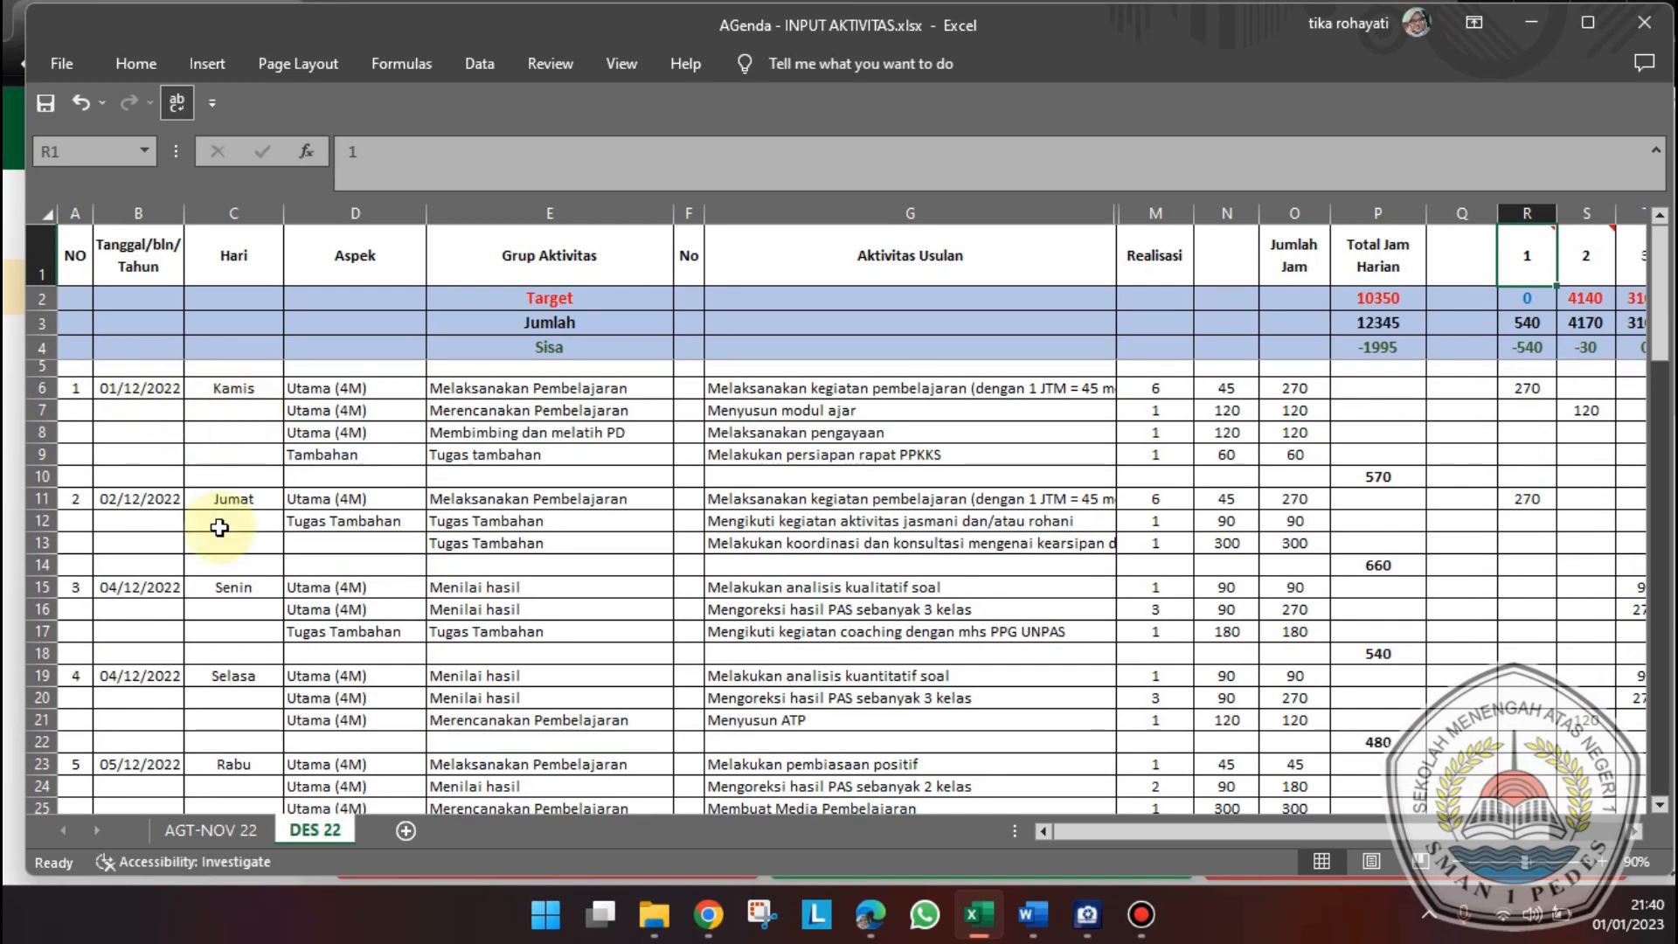
pyautogui.scroll(-4, 340, 499)
pyautogui.scroll(2, 340, 496)
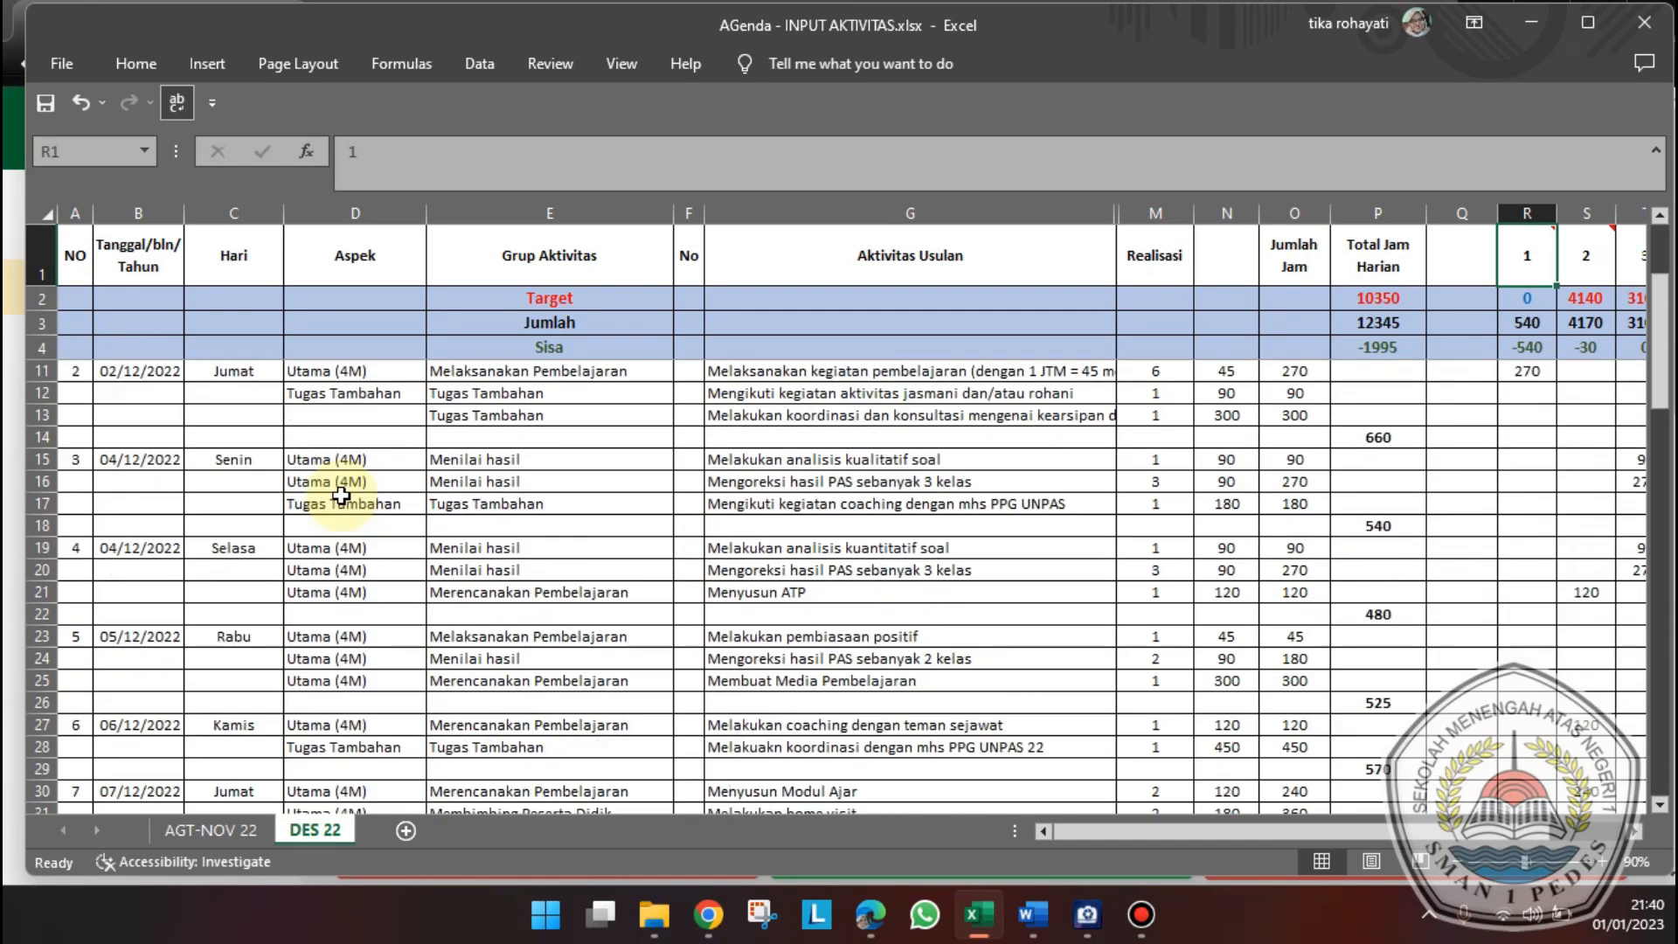
pyautogui.scroll(2, 340, 496)
# - Examine how the minutes of each December activity are allocated to columns 1 to 5, down to the 22/12/2022 entry
pyautogui.moveTo(1262, 834); pyautogui.dragTo(1481, 839)
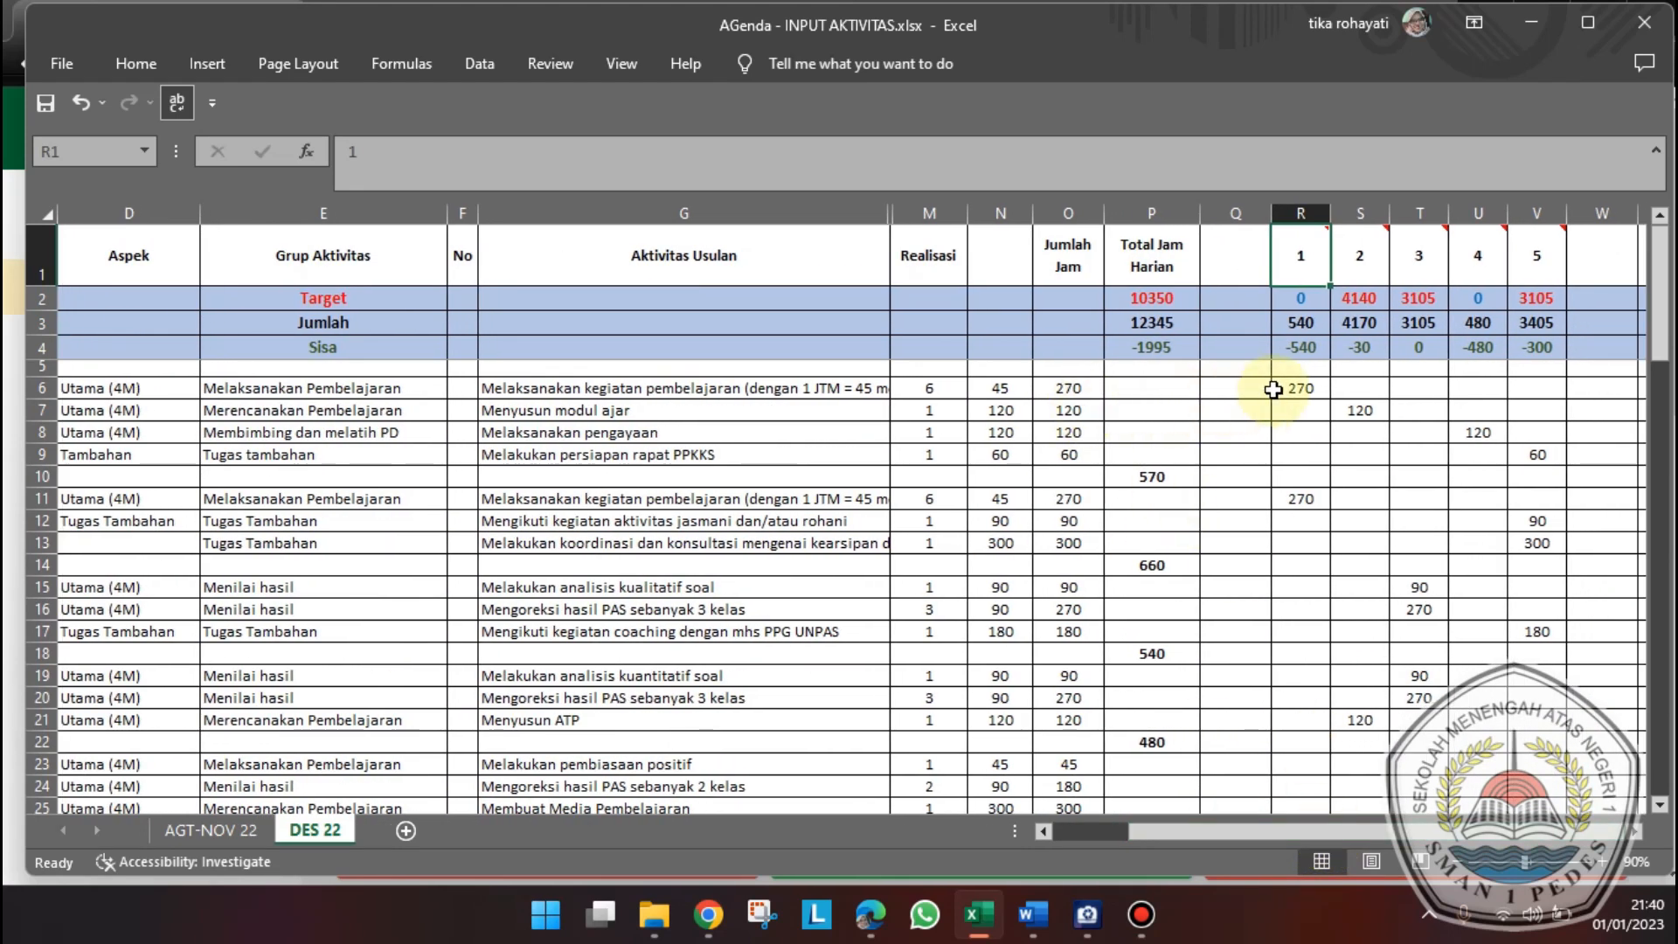
pyautogui.scroll(-2, 1424, 626)
pyautogui.scroll(2, 1424, 626)
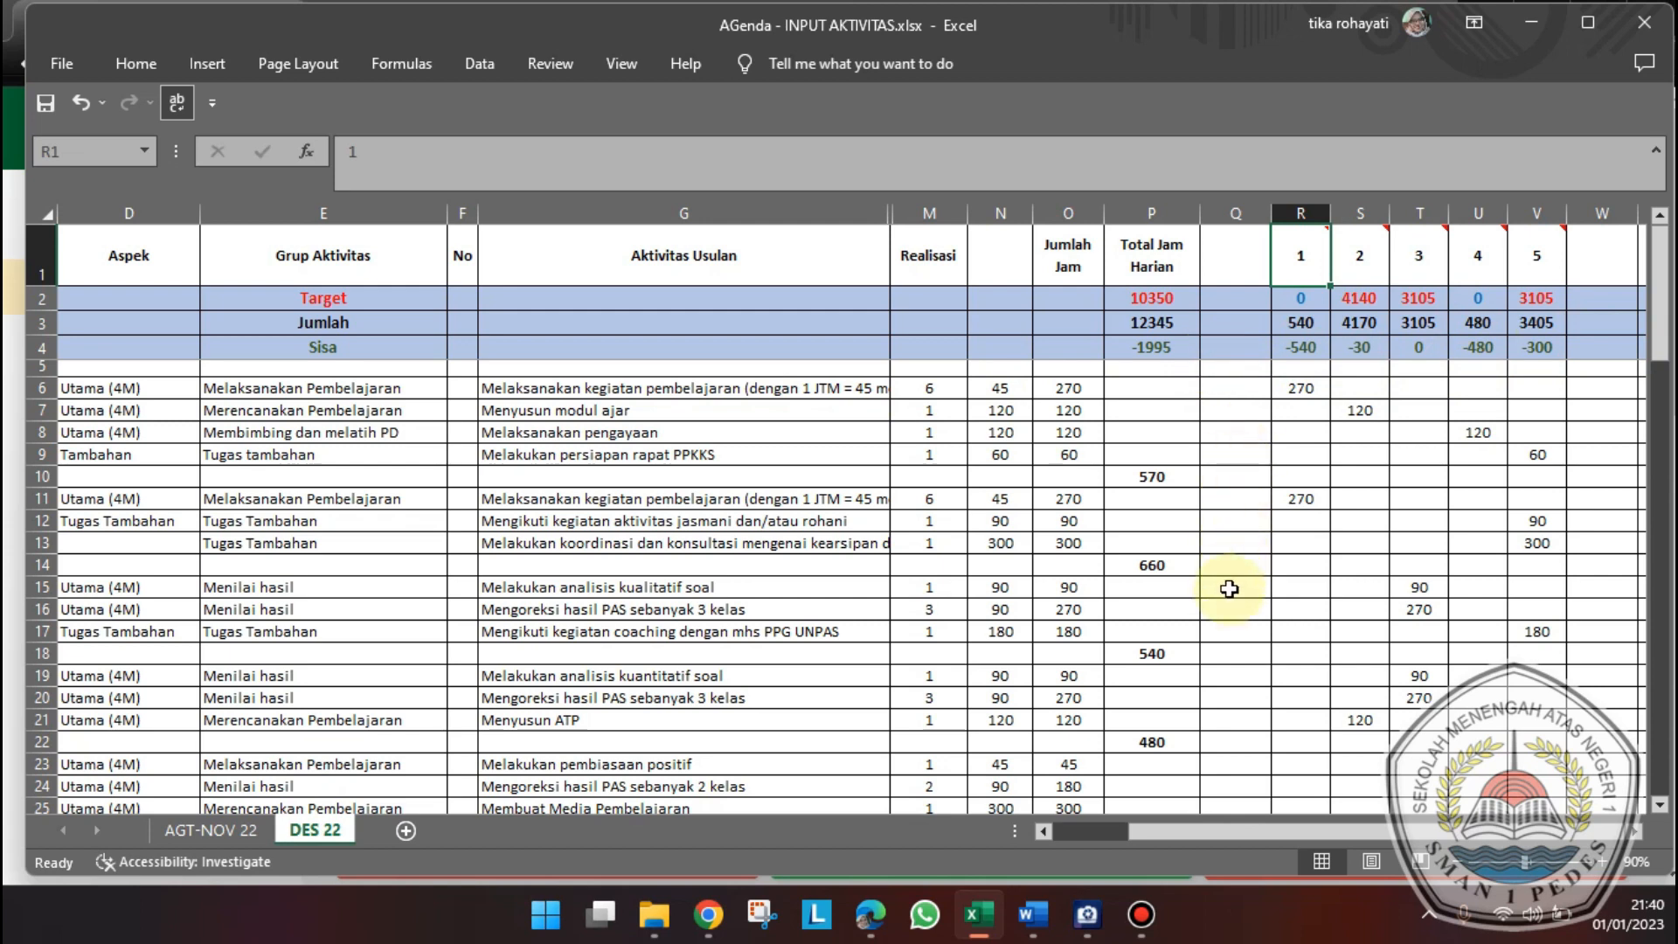
pyautogui.scroll(-4, 1232, 603)
pyautogui.scroll(-6, 1249, 622)
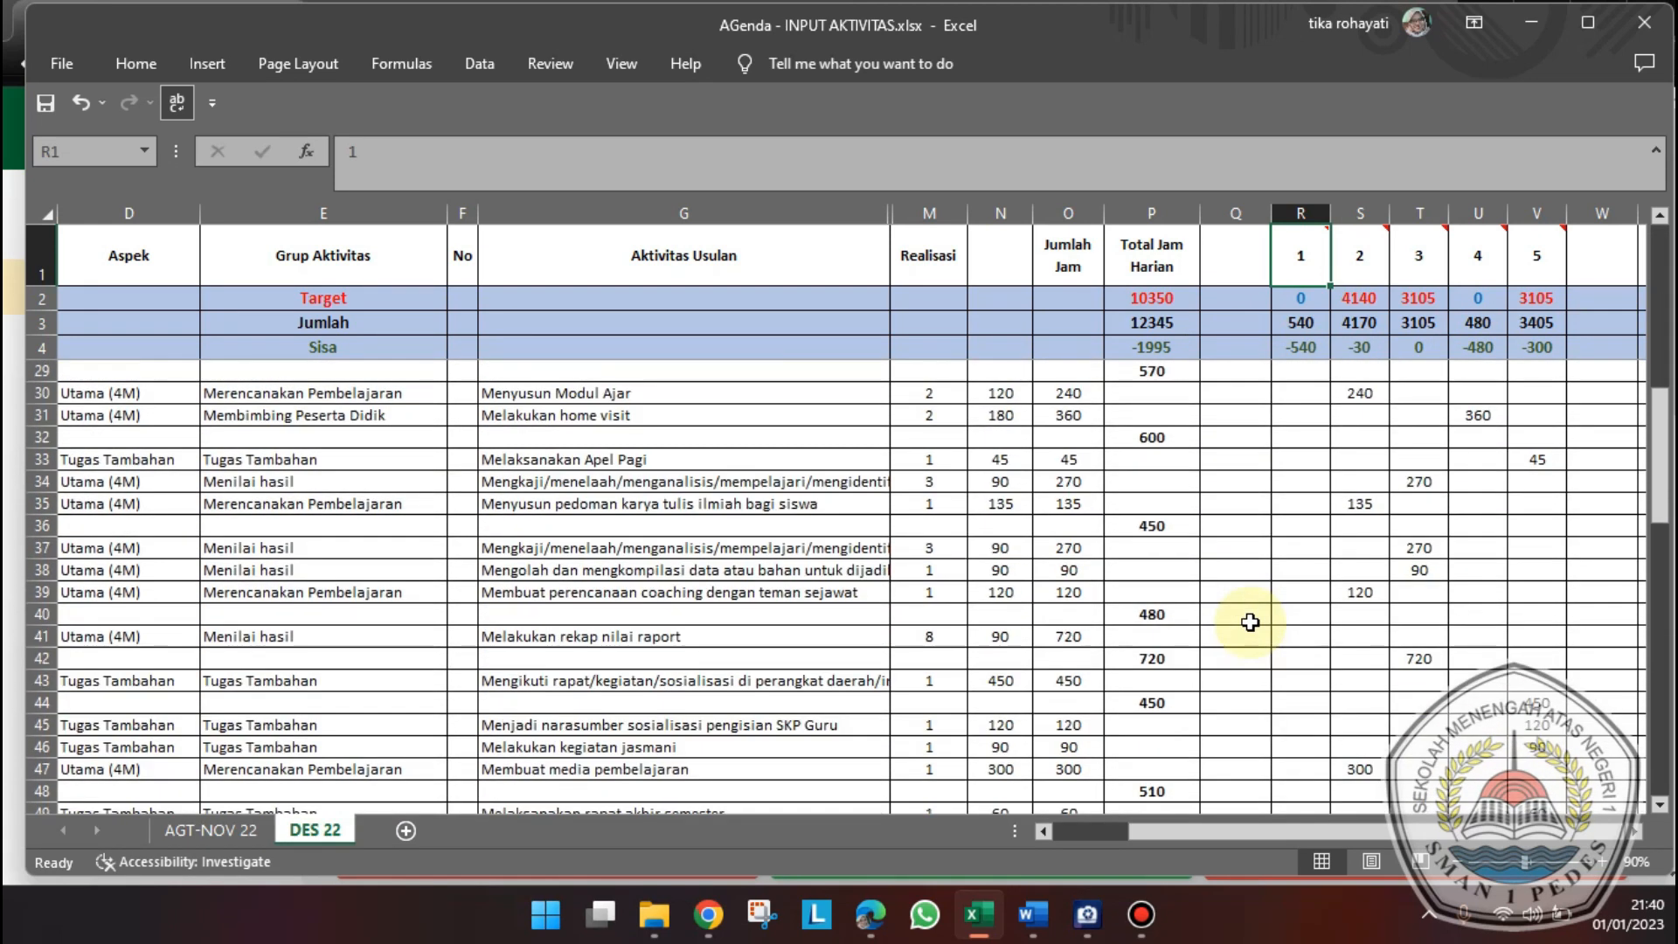
pyautogui.scroll(-2, 1251, 626)
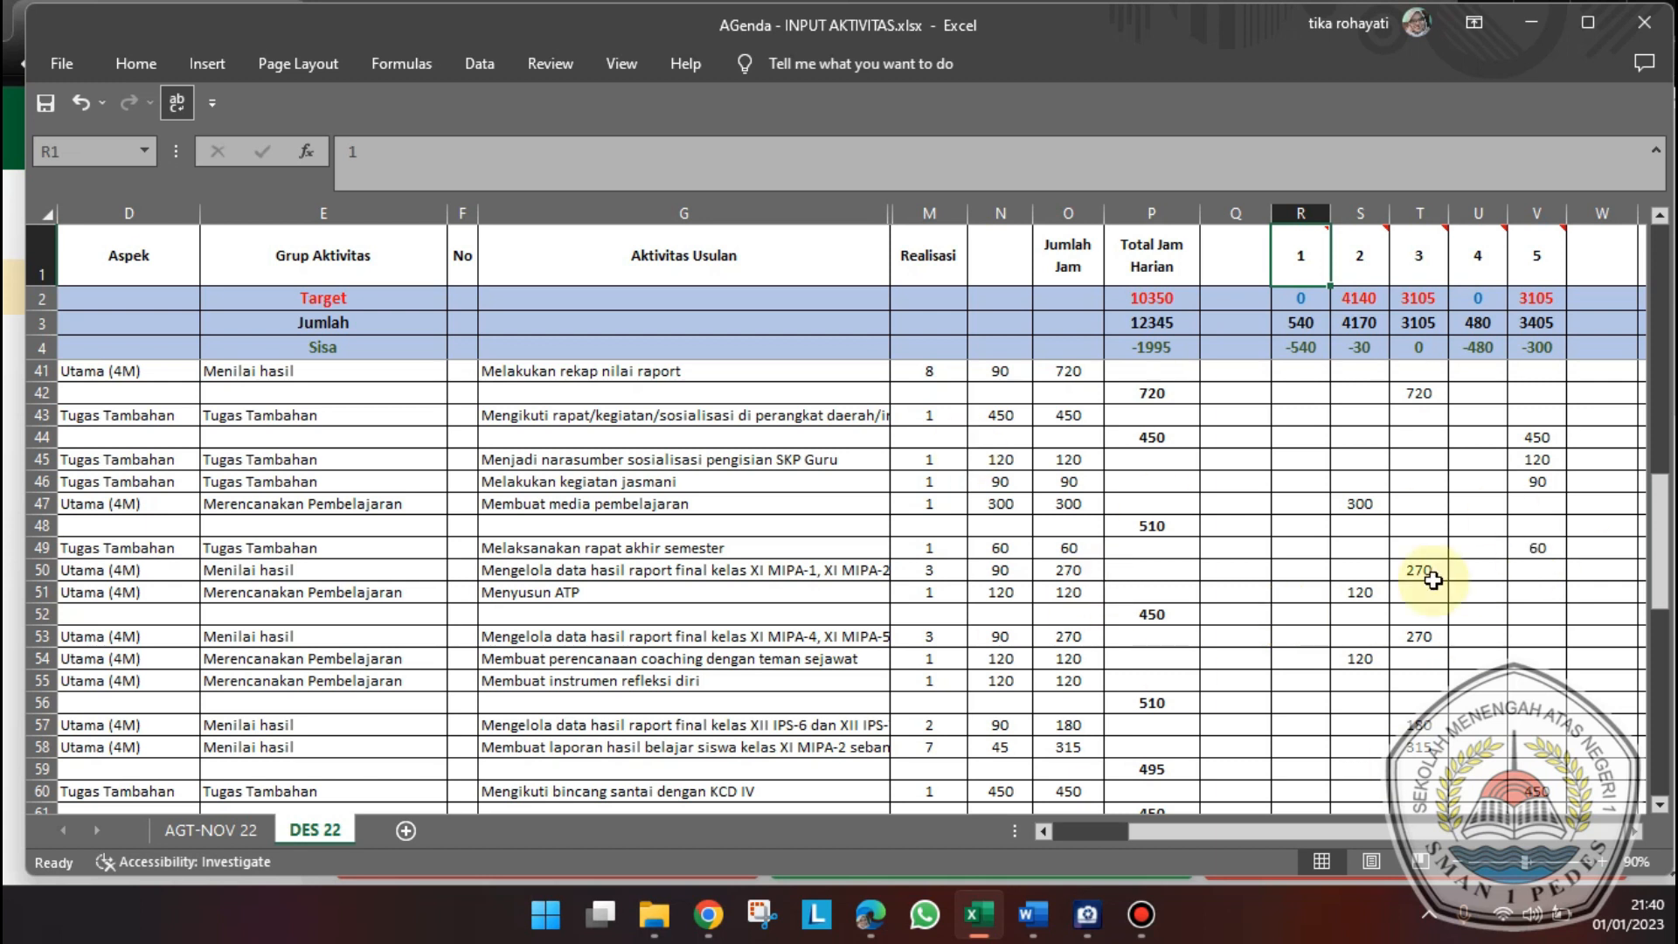
pyautogui.moveTo(1404, 835); pyautogui.dragTo(1504, 840)
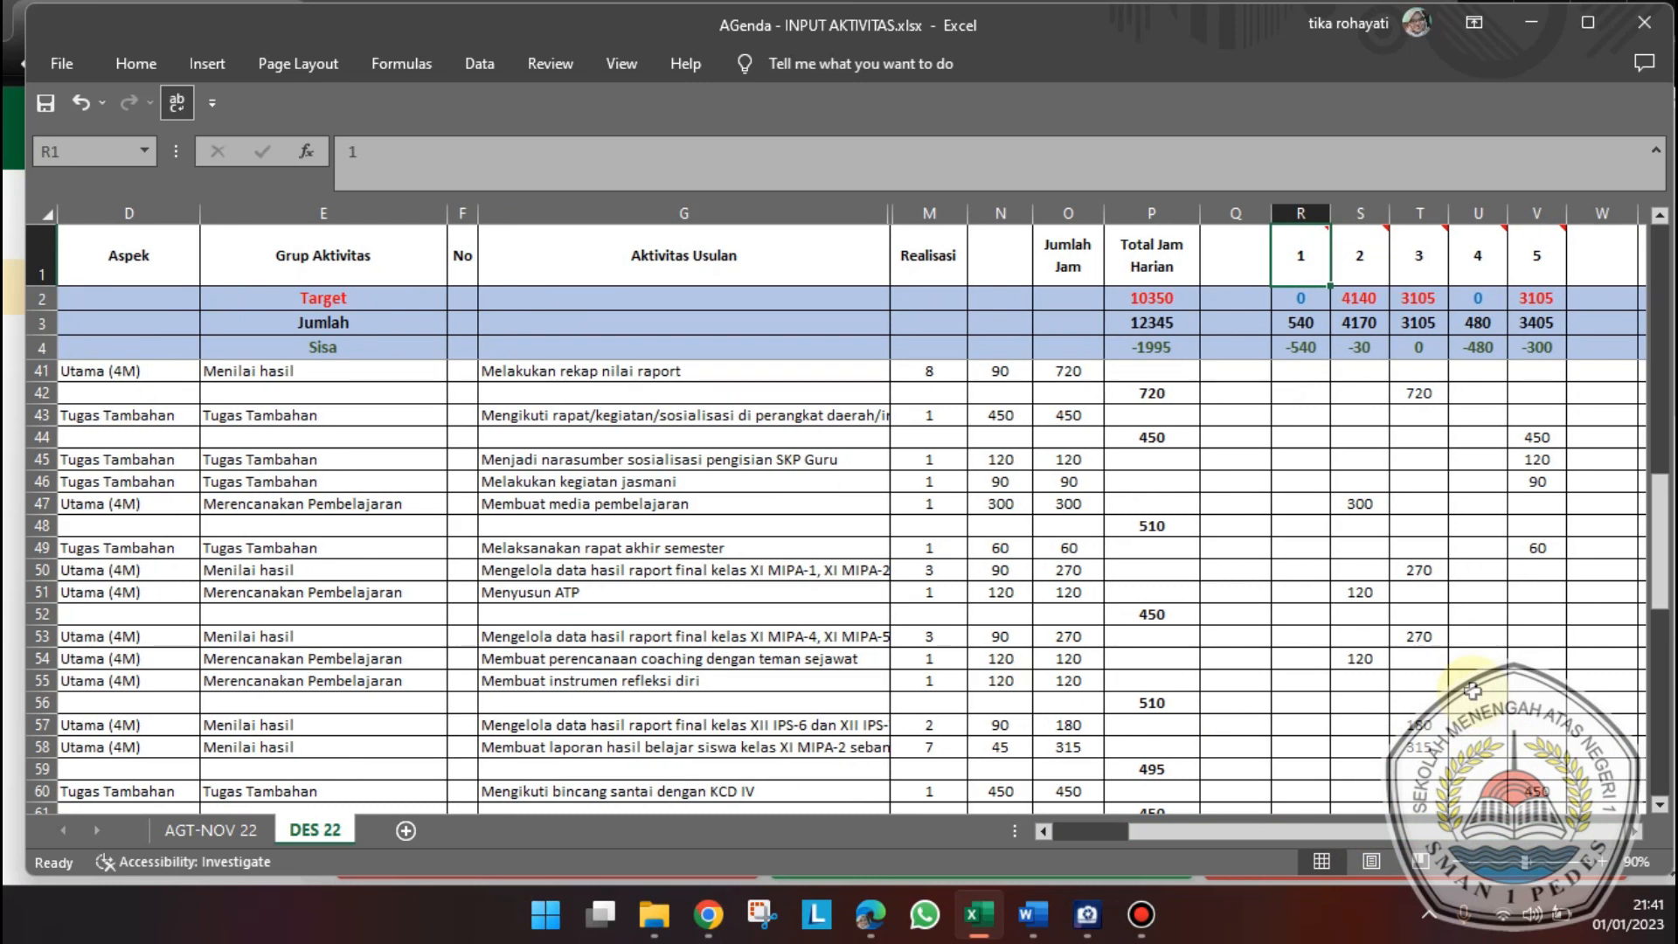
pyautogui.moveTo(1459, 835); pyautogui.dragTo(1370, 832)
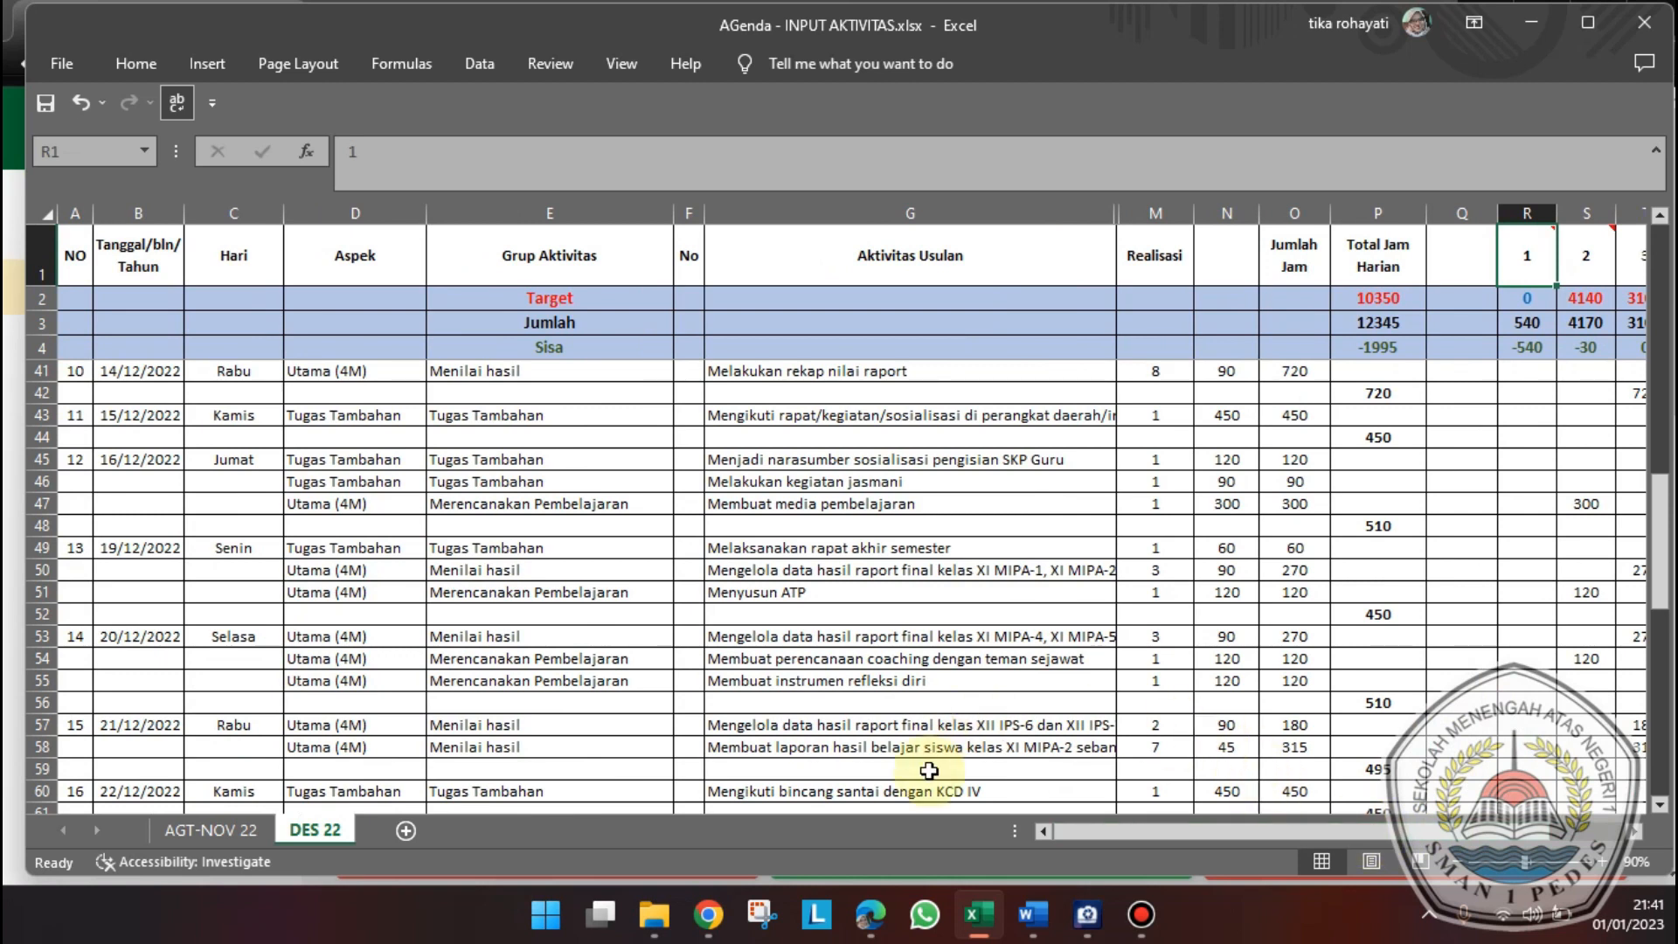
# - Switch to the TRK Jabar site in Chrome and open the Input Aktivitas page under Lapor SKP
pyautogui.click(709, 918)
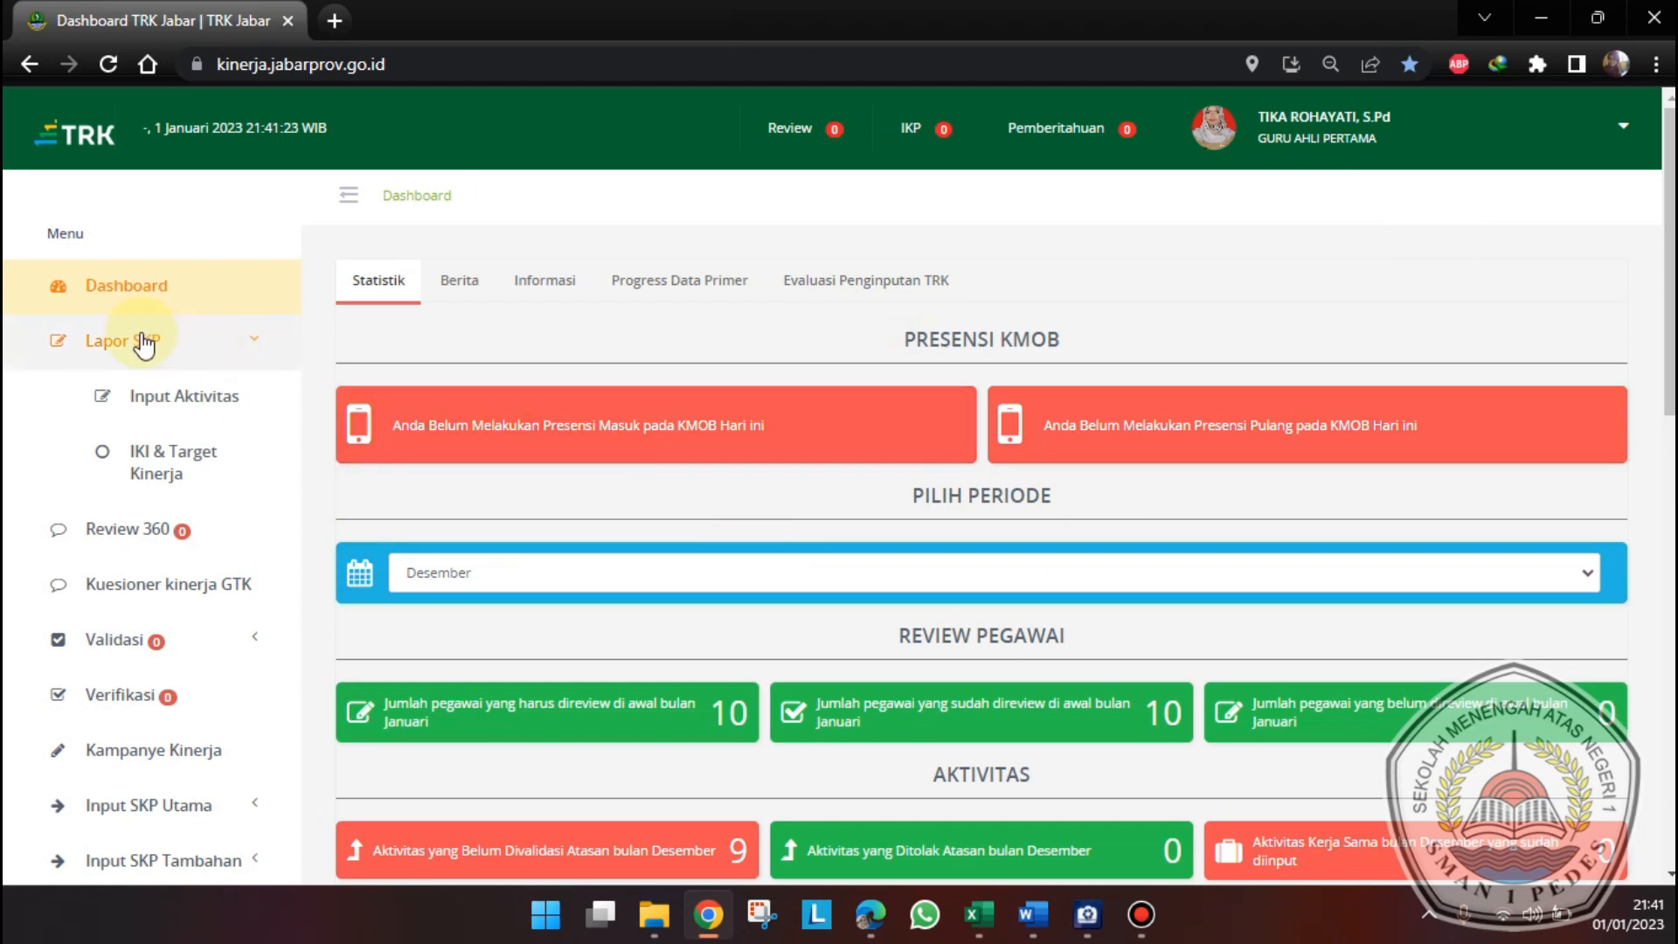
pyautogui.click(206, 345)
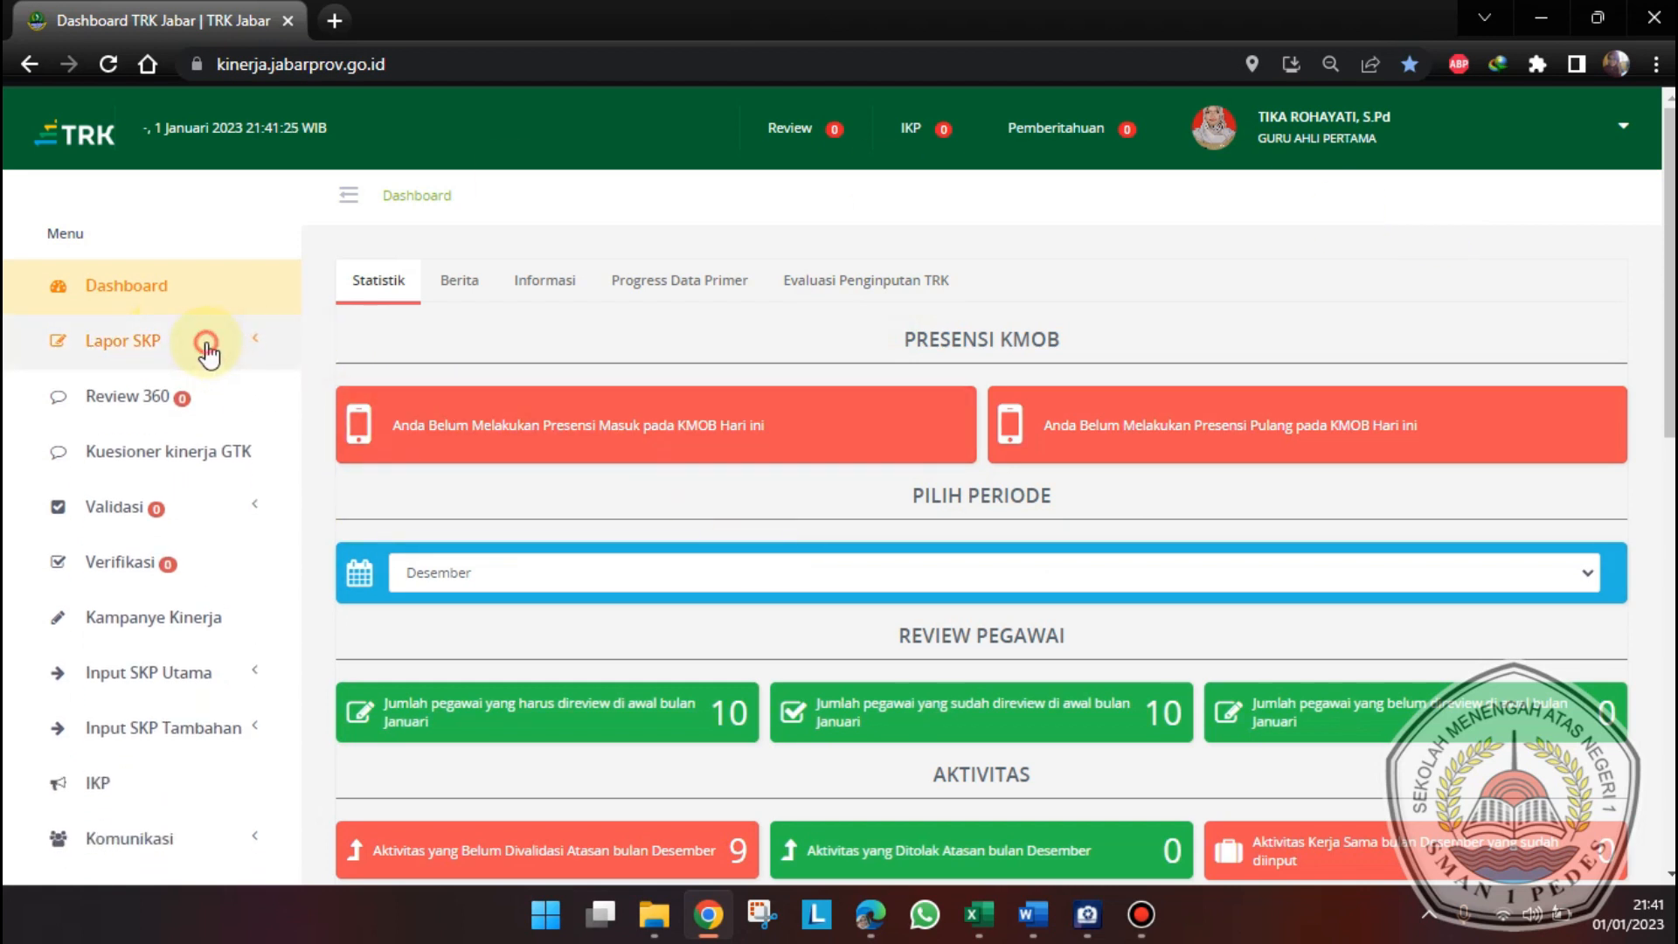
pyautogui.click(206, 345)
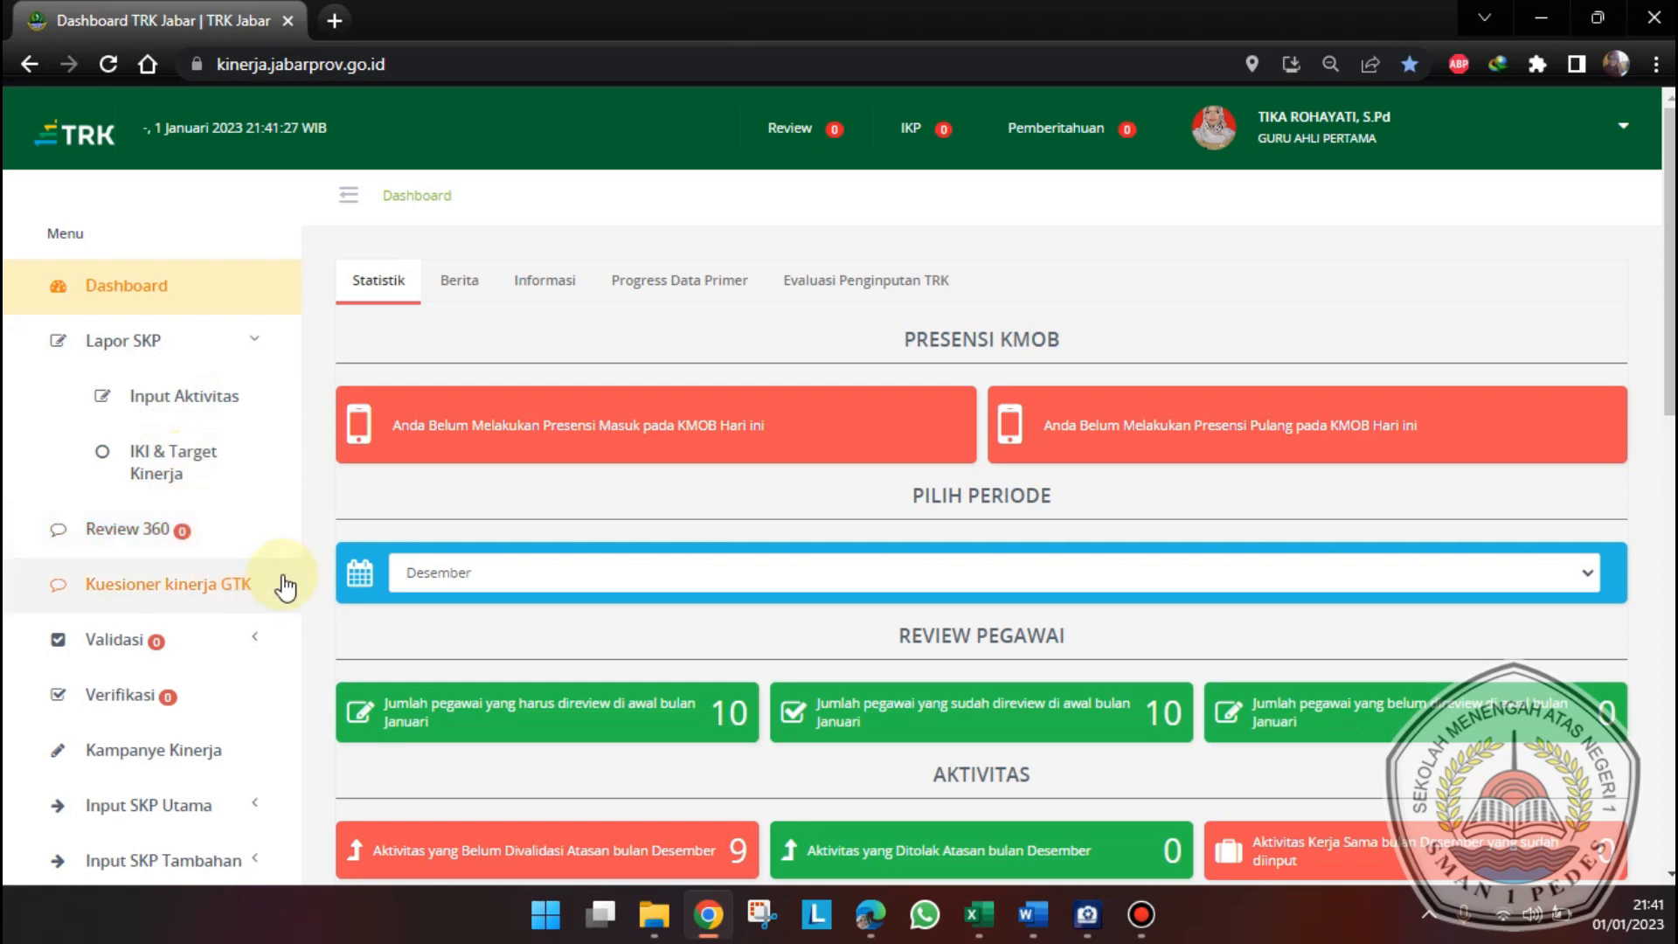
pyautogui.click(206, 409)
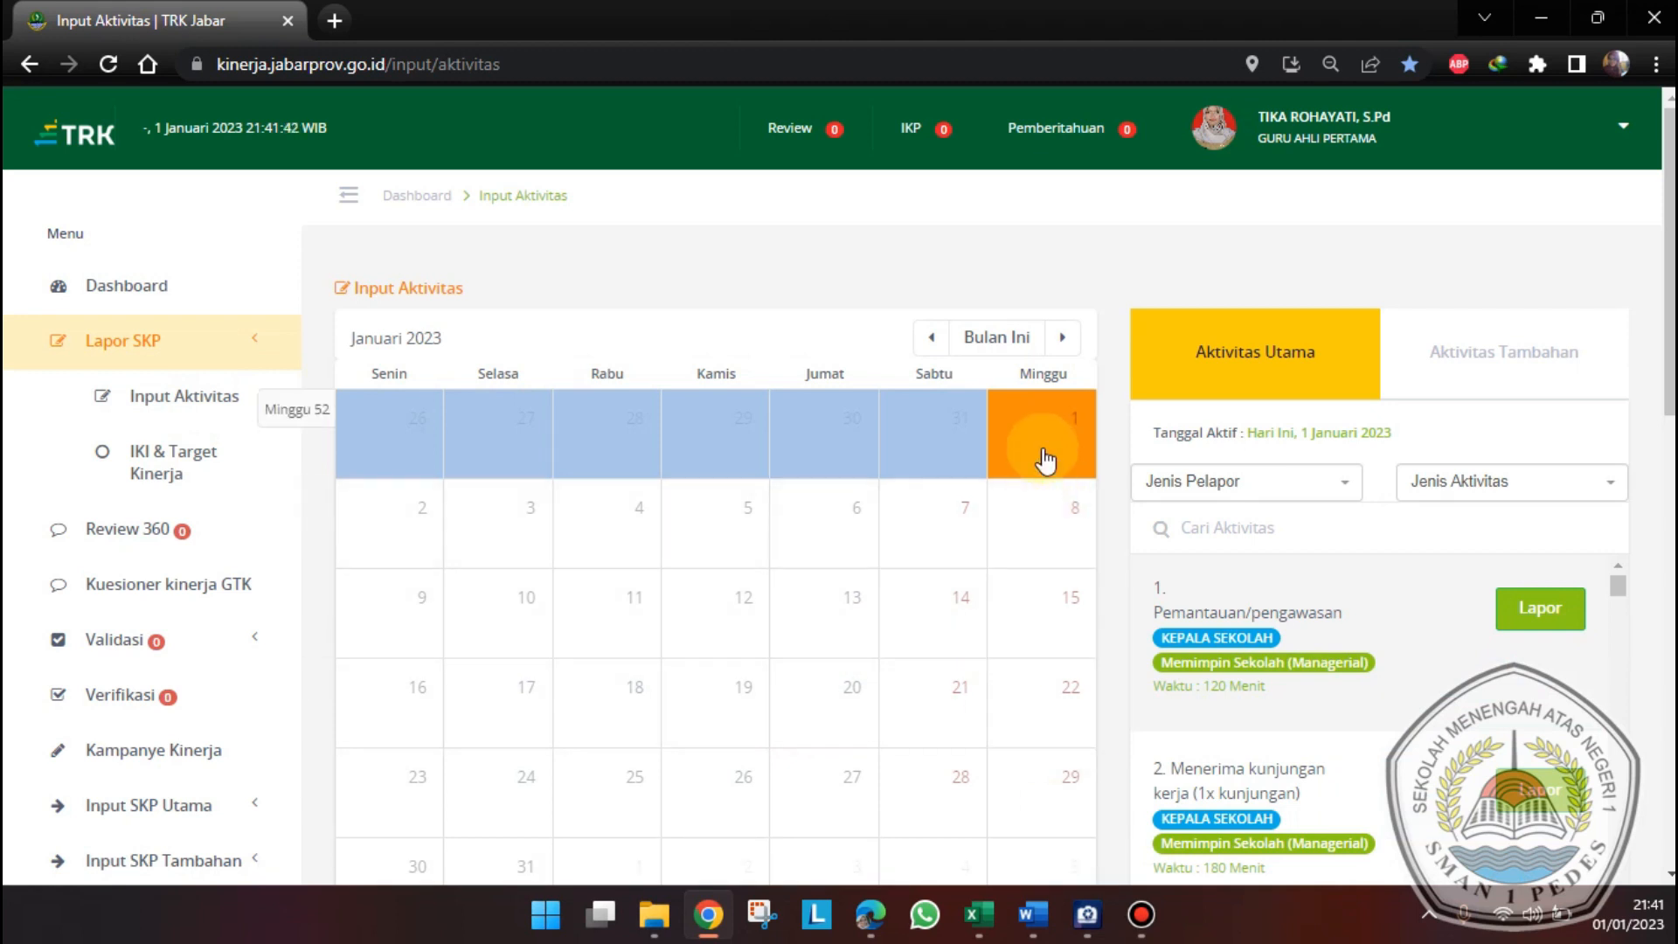
# - Examine the January 2023 activity calendar, selecting 2 and 3 January to check whether activities can be reported for those dates
pyautogui.scroll(-5, 1005, 620)
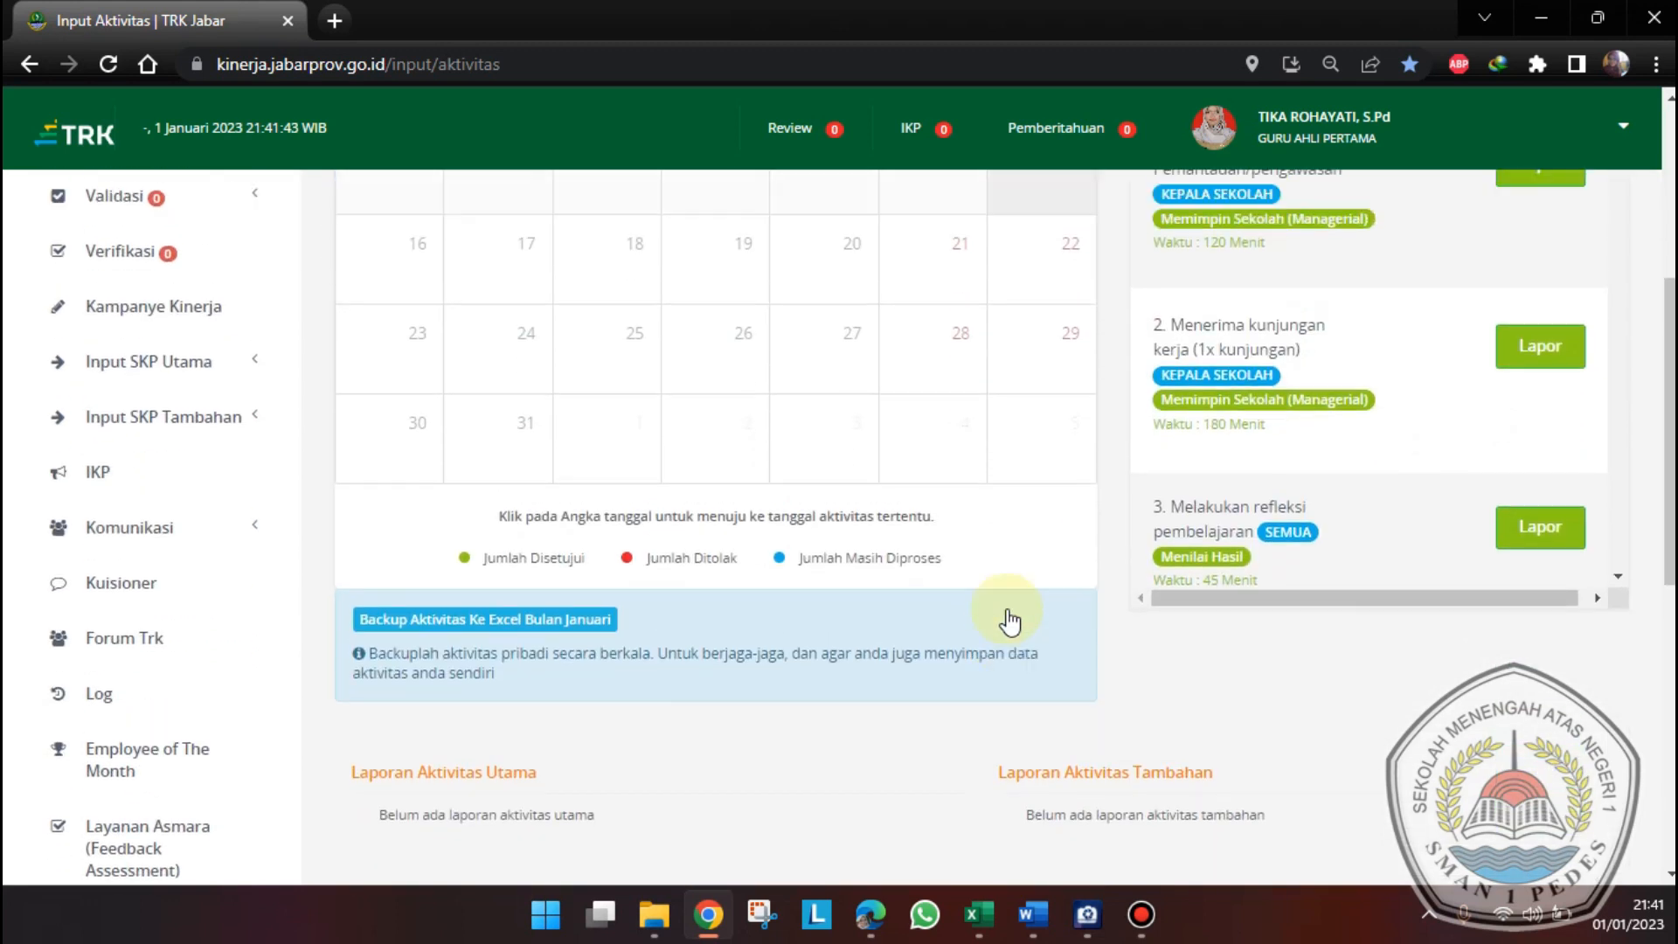
pyautogui.scroll(5, 1005, 621)
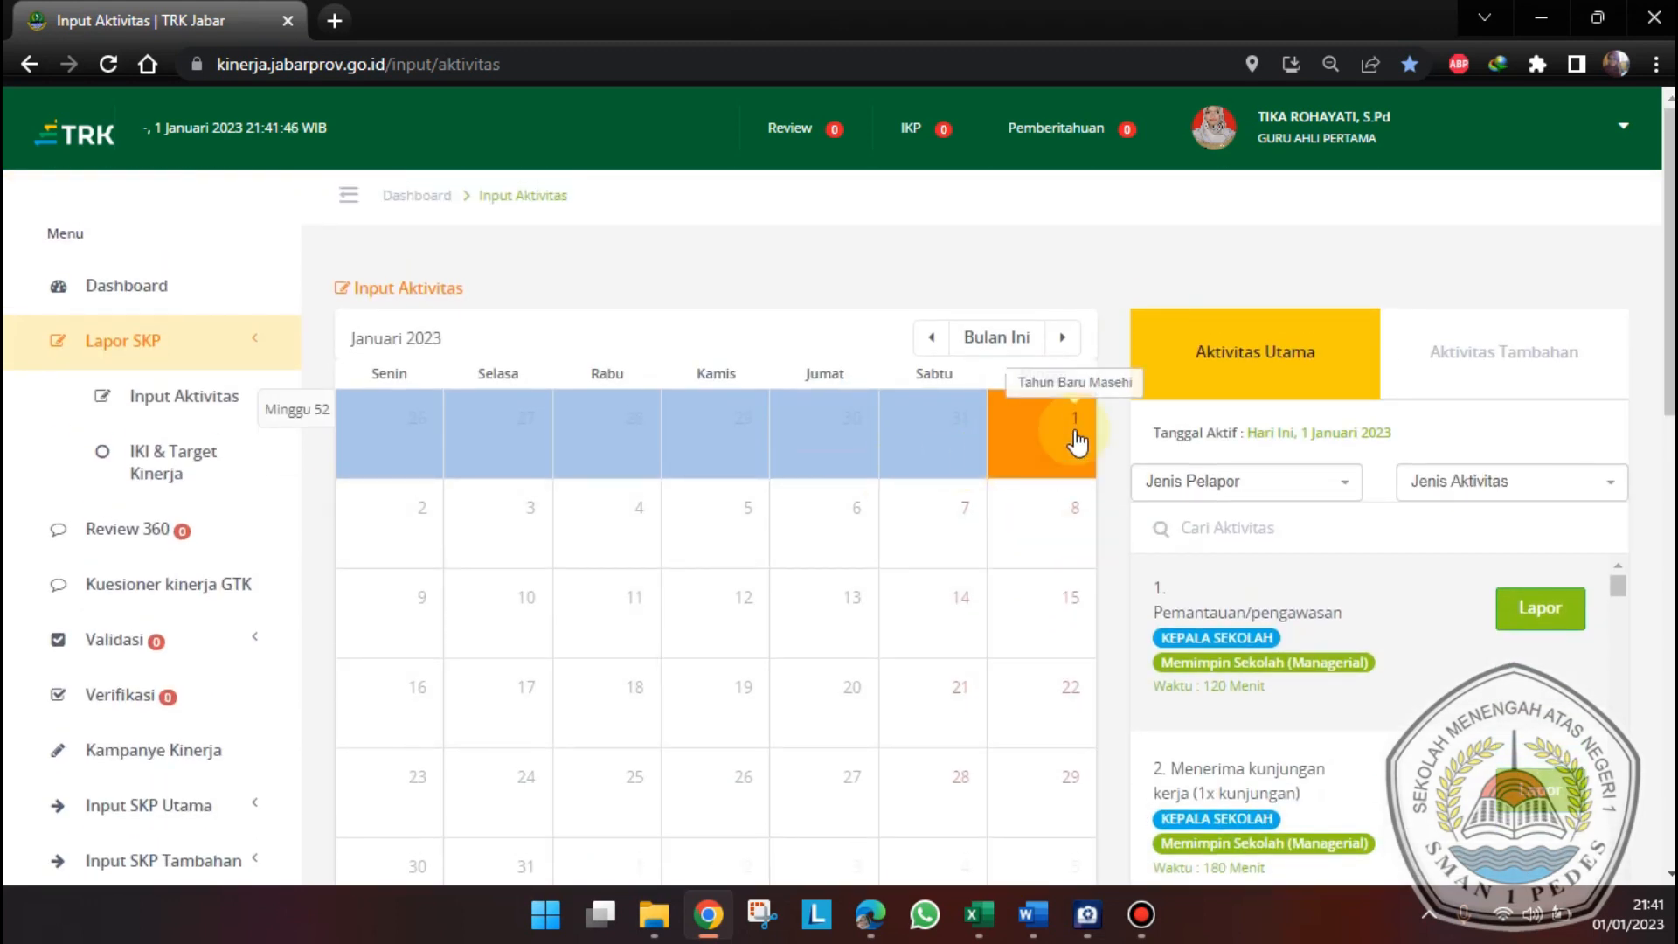
pyautogui.click(382, 532)
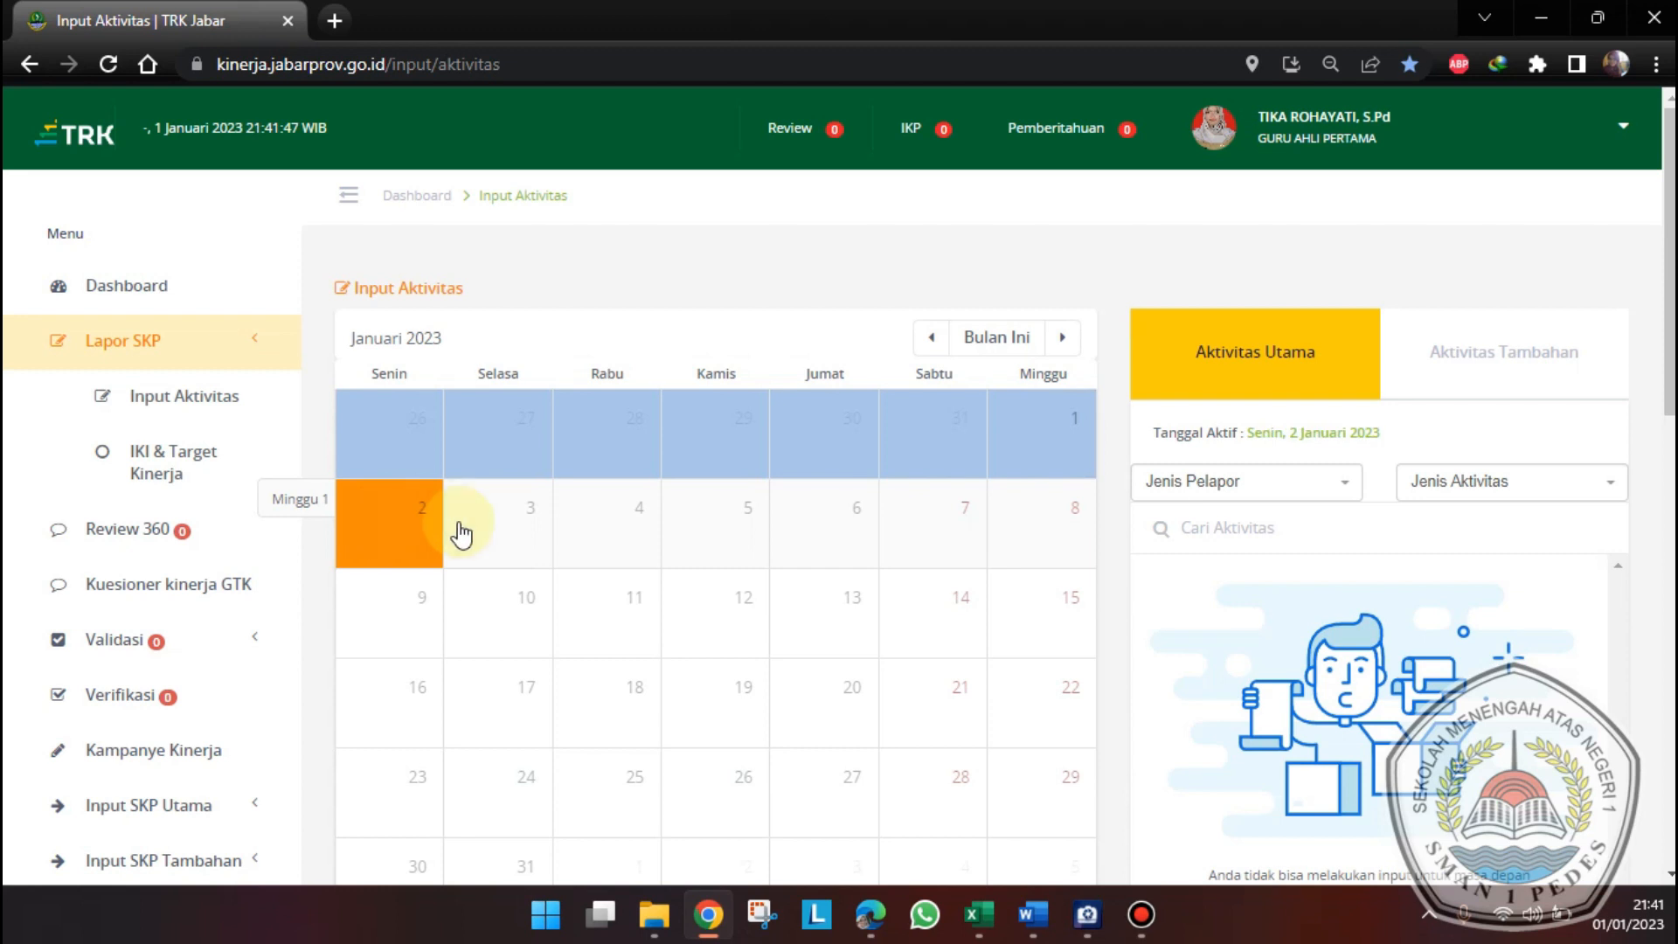
pyautogui.click(489, 533)
pyautogui.scroll(-1, 1011, 674)
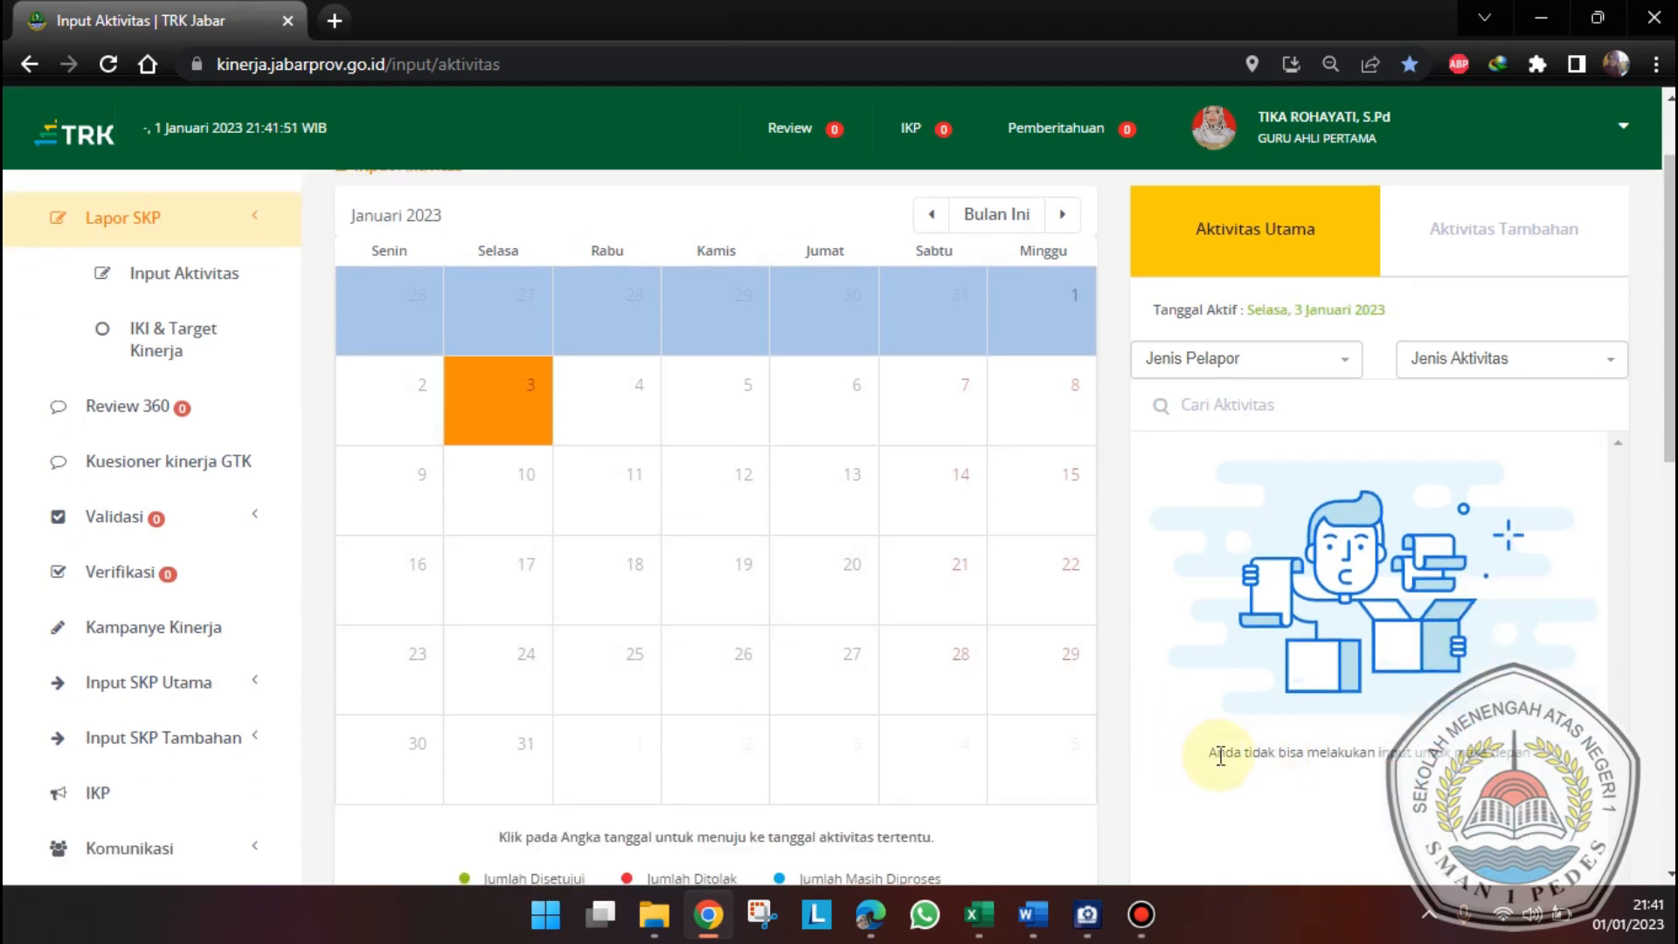
pyautogui.scroll(1, 743, 706)
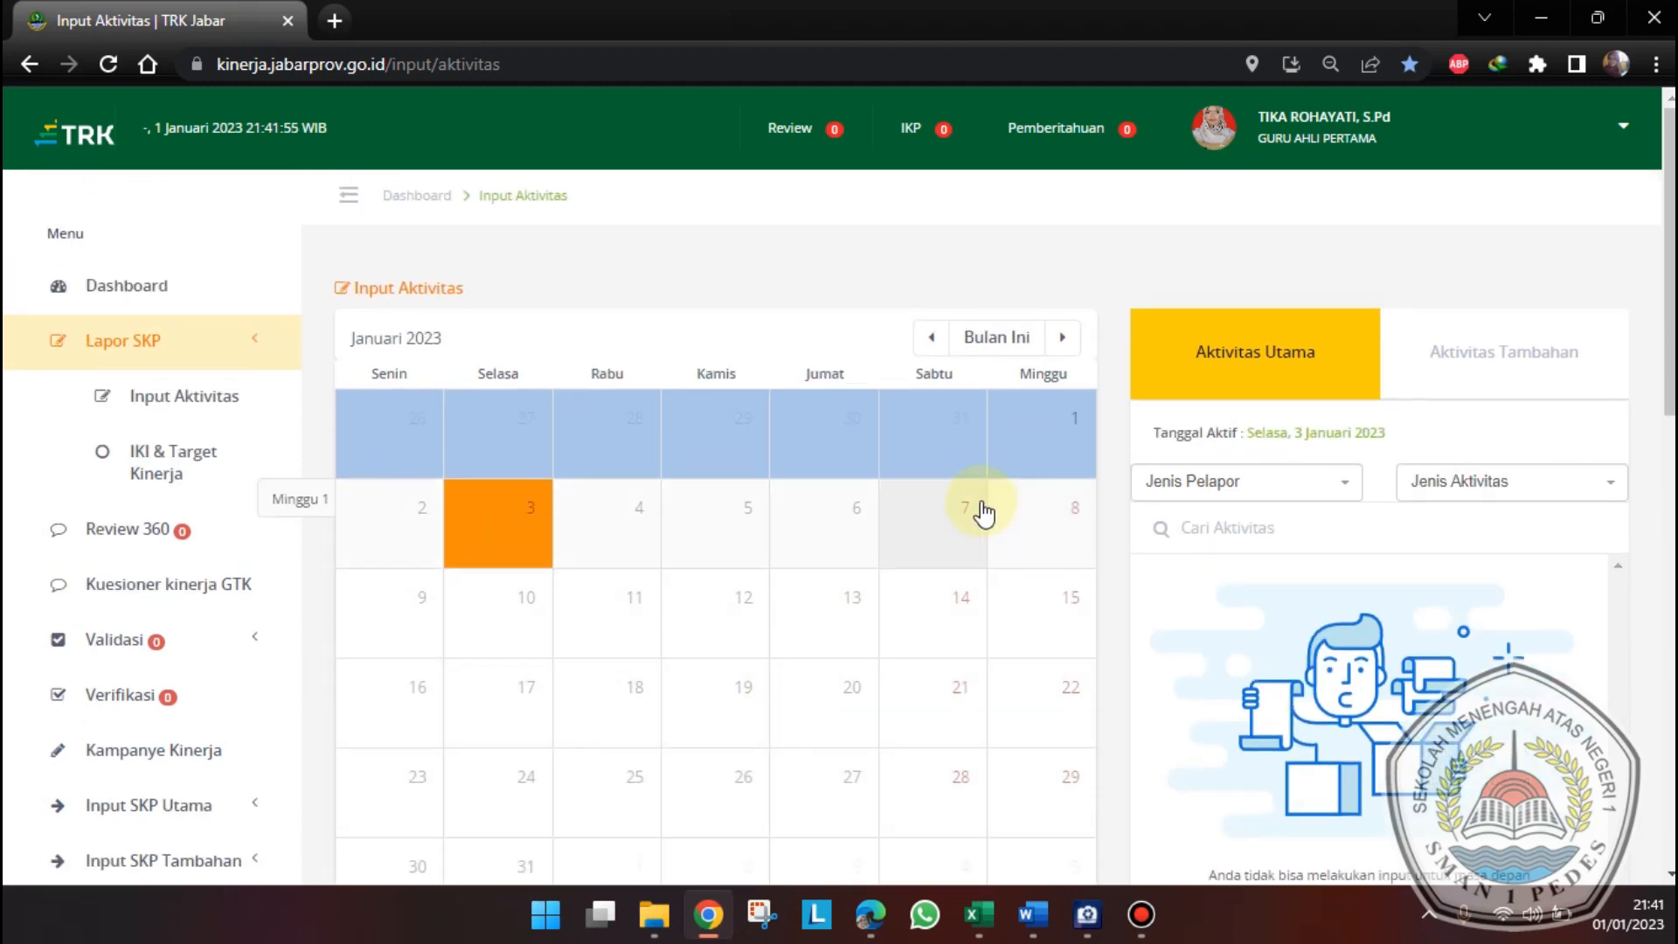
pyautogui.scroll(-1, 961, 612)
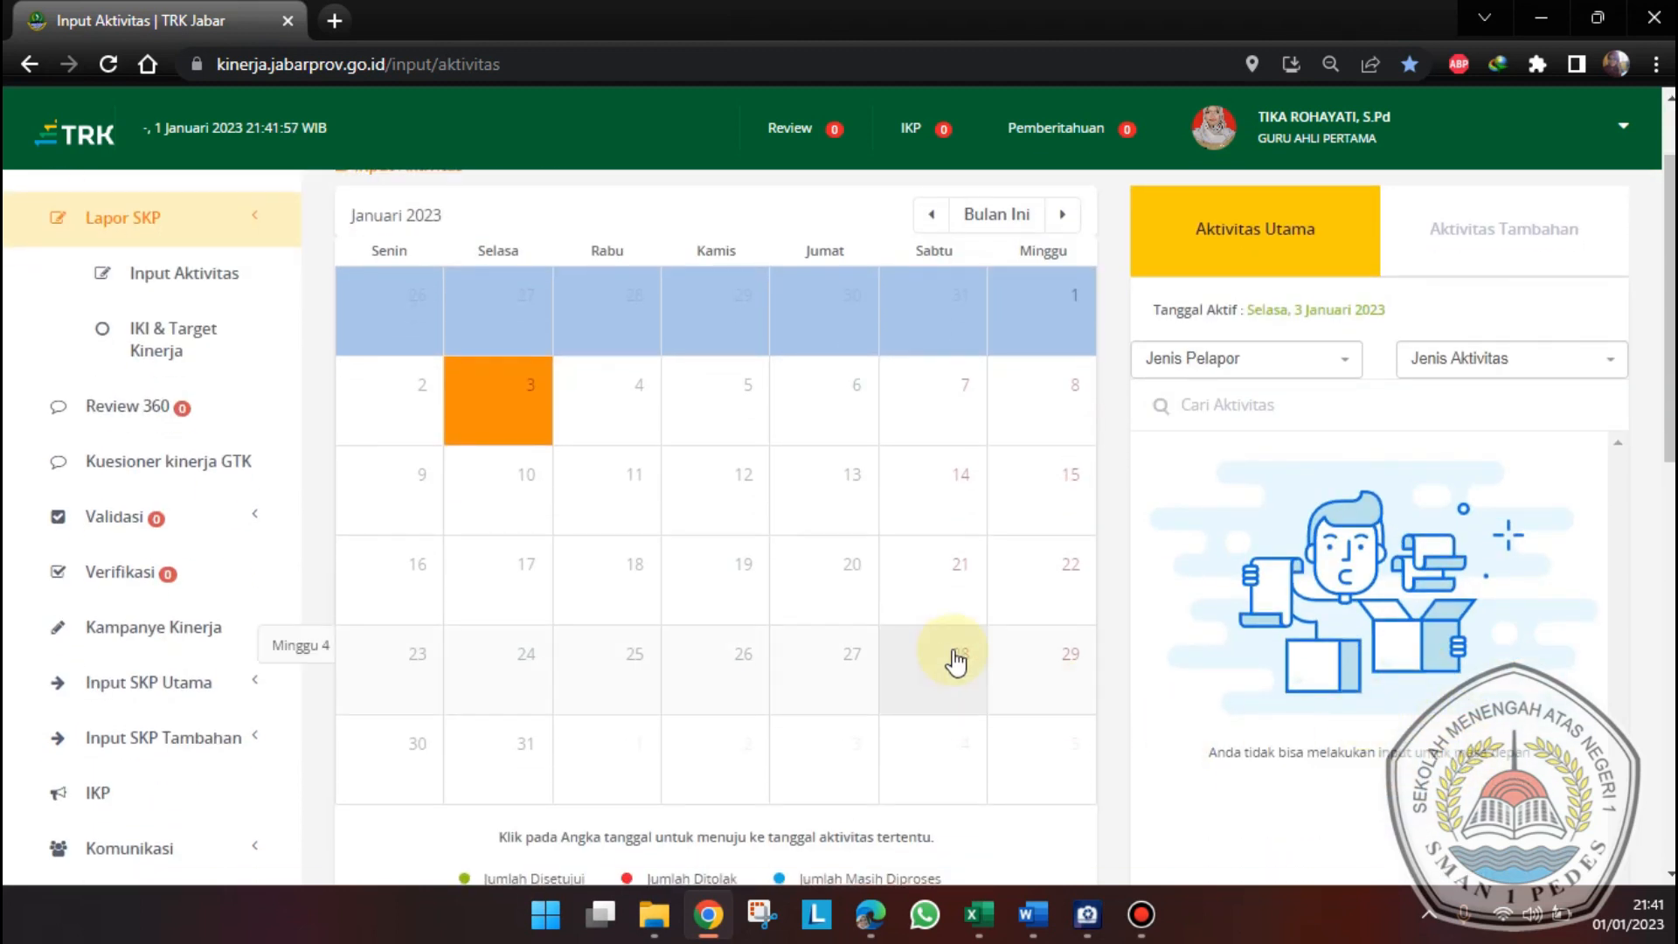
# - Display December 2022 in the Input Aktivitas calendar, including its last week
pyautogui.scroll(1, 973, 442)
pyautogui.click(931, 338)
pyautogui.scroll(-1, 856, 743)
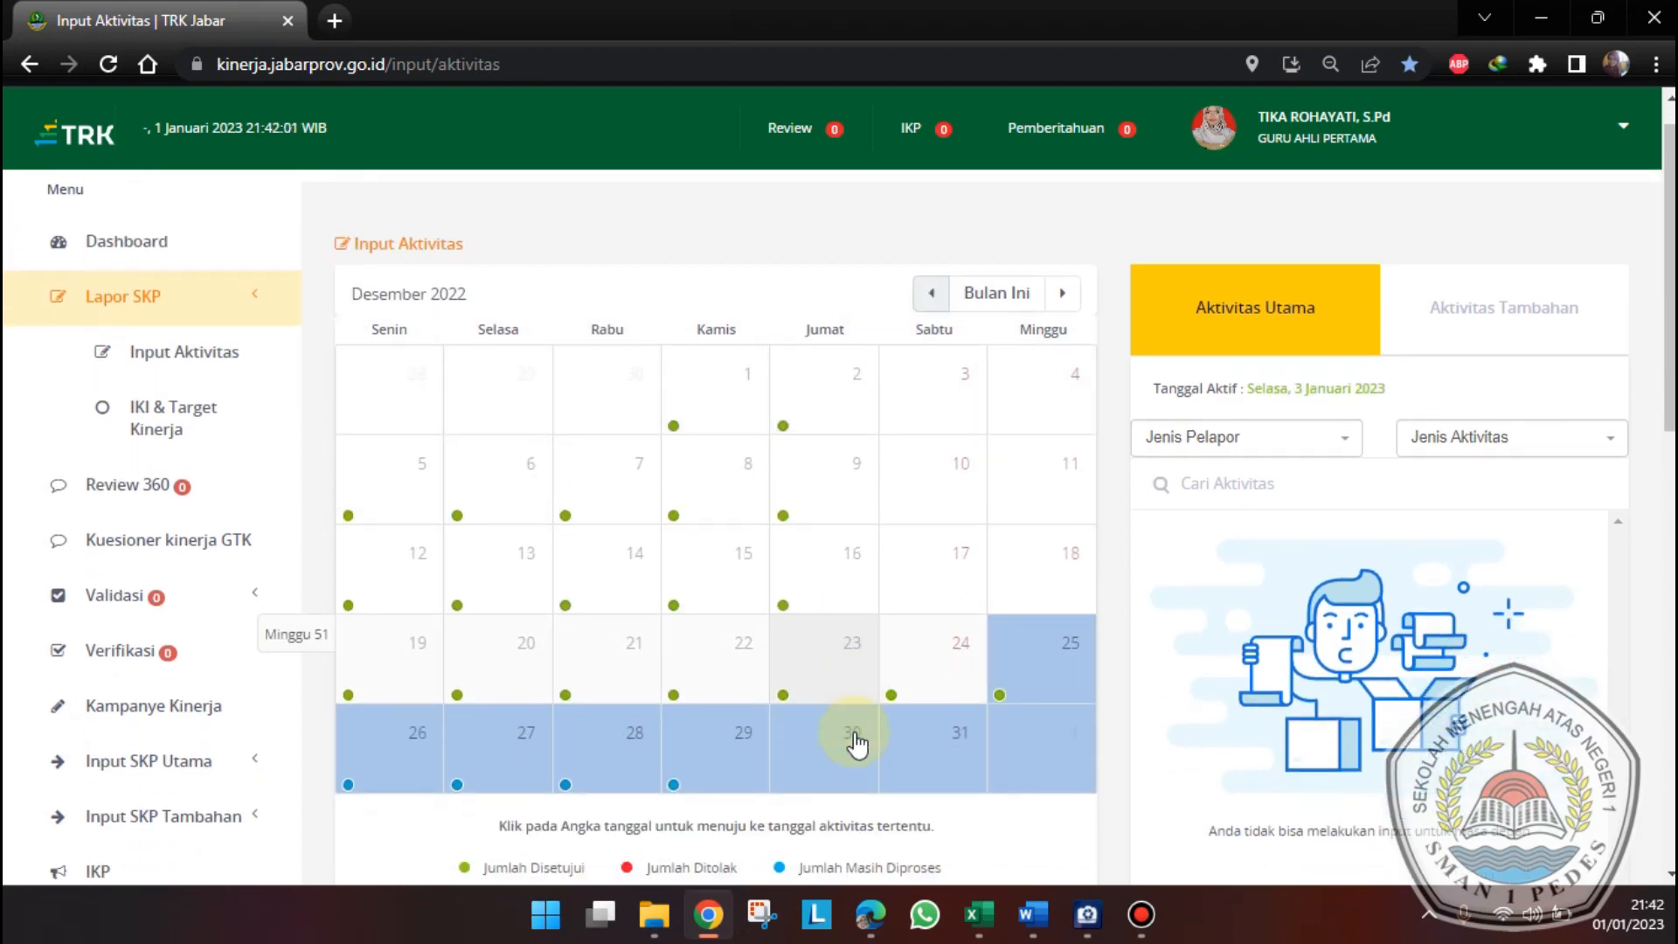
pyautogui.scroll(-1, 856, 743)
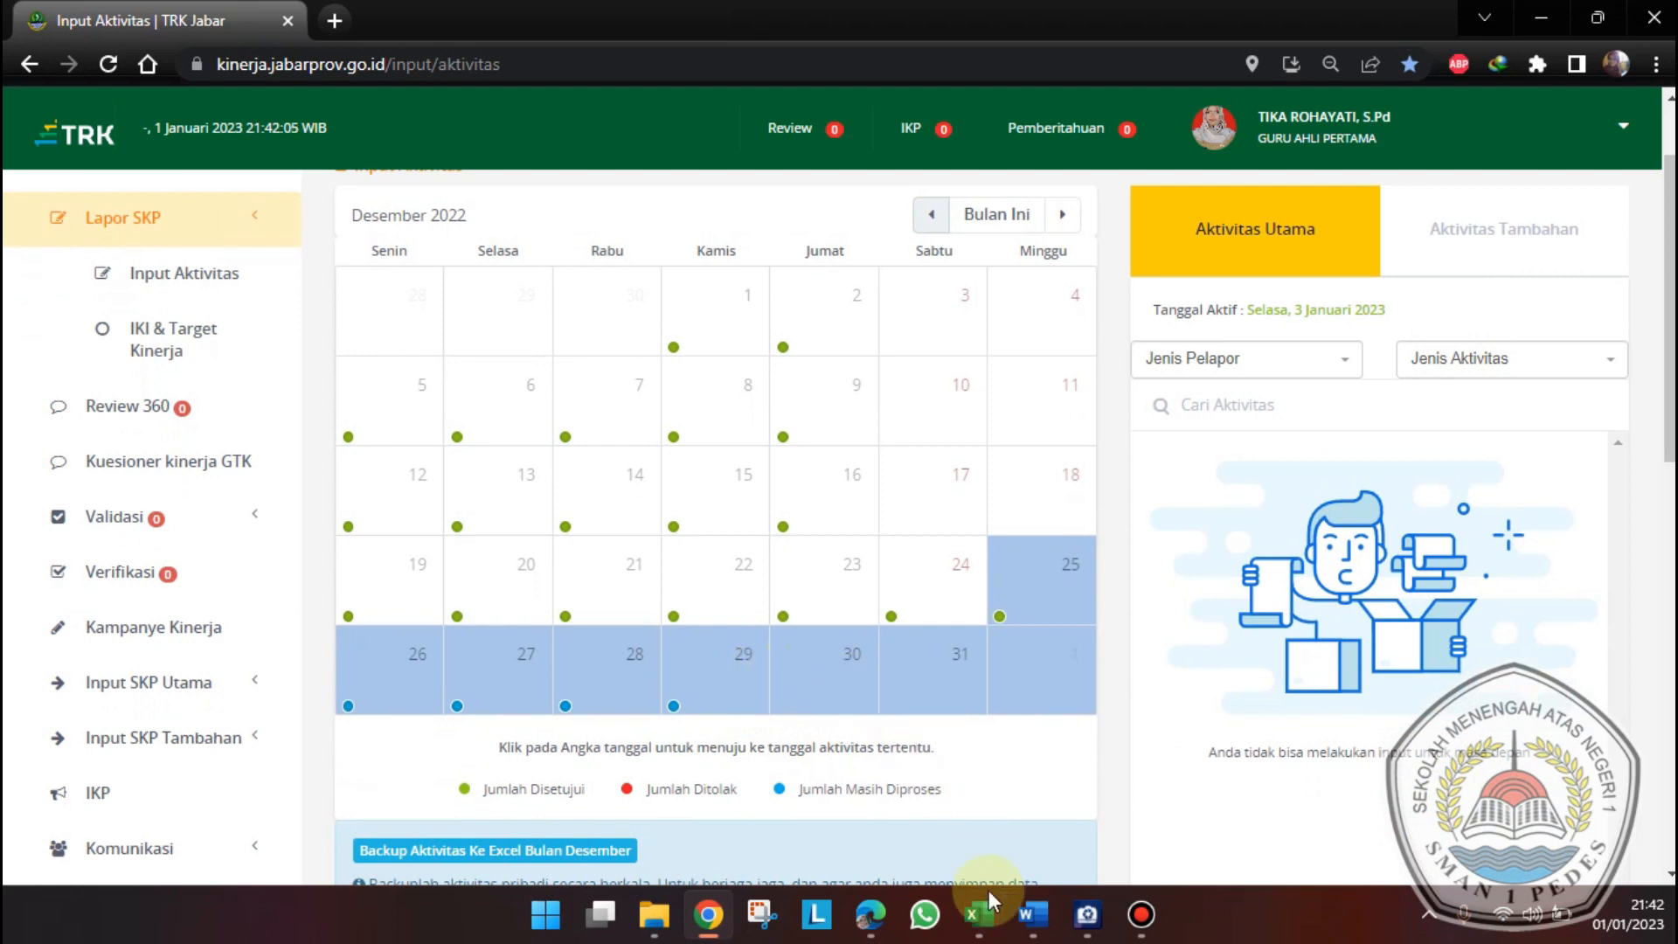
# - Check the 21/12/2022 entry in the Excel agenda, and return to the TRK Jabar page in Chrome
pyautogui.click(978, 914)
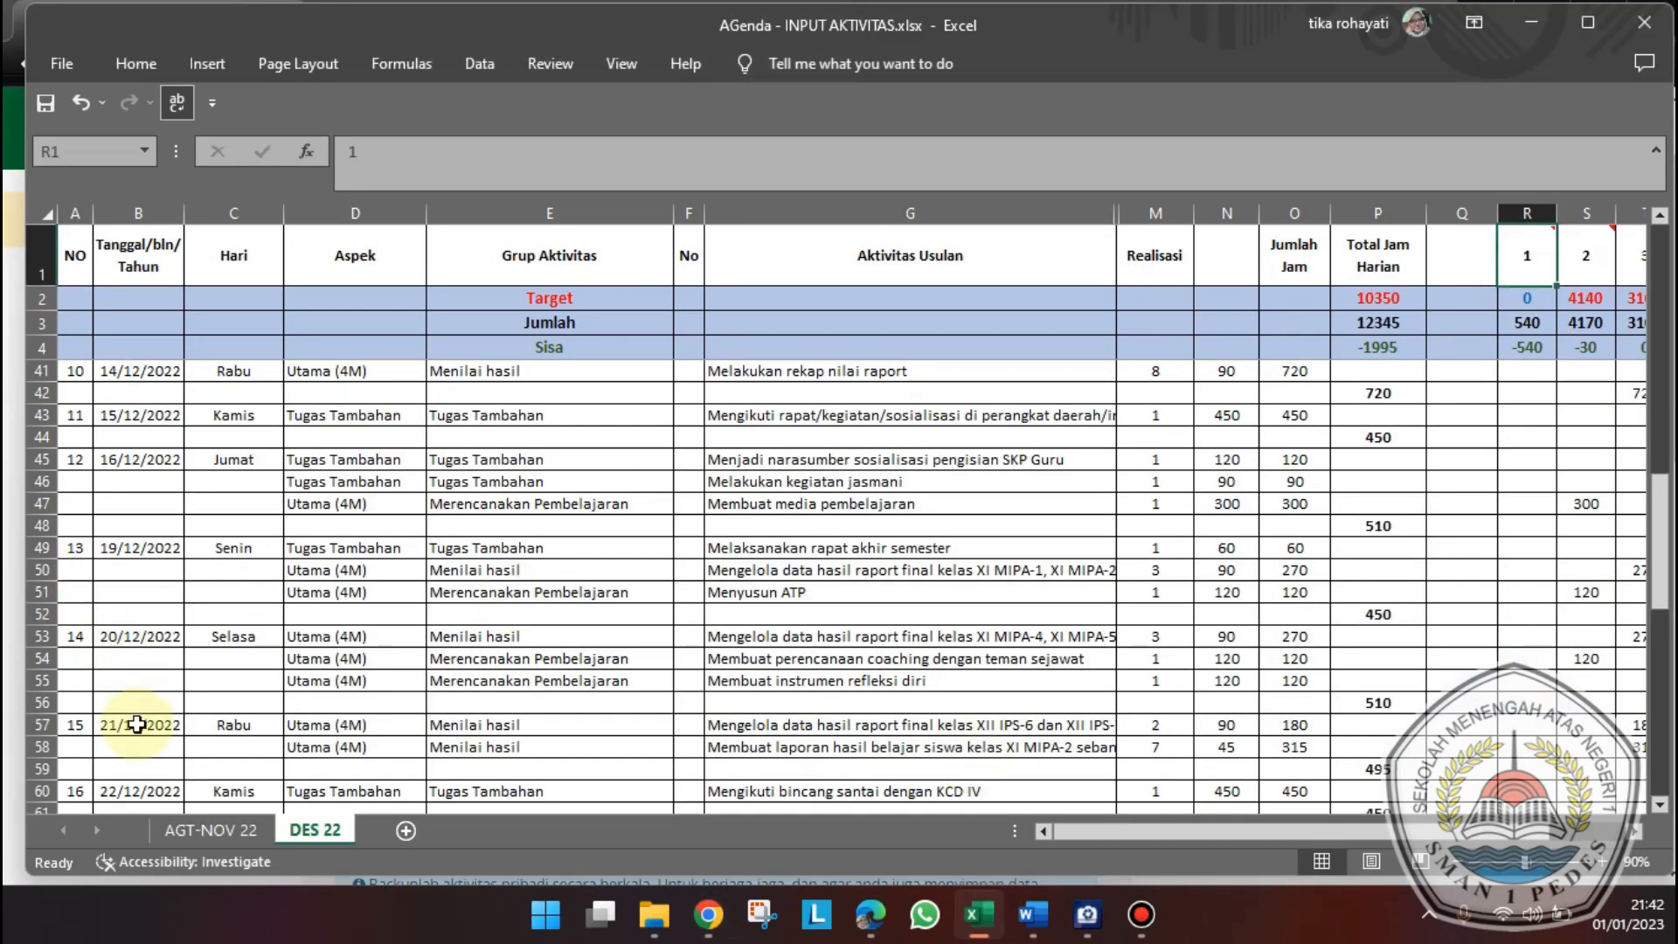
pyautogui.click(137, 724)
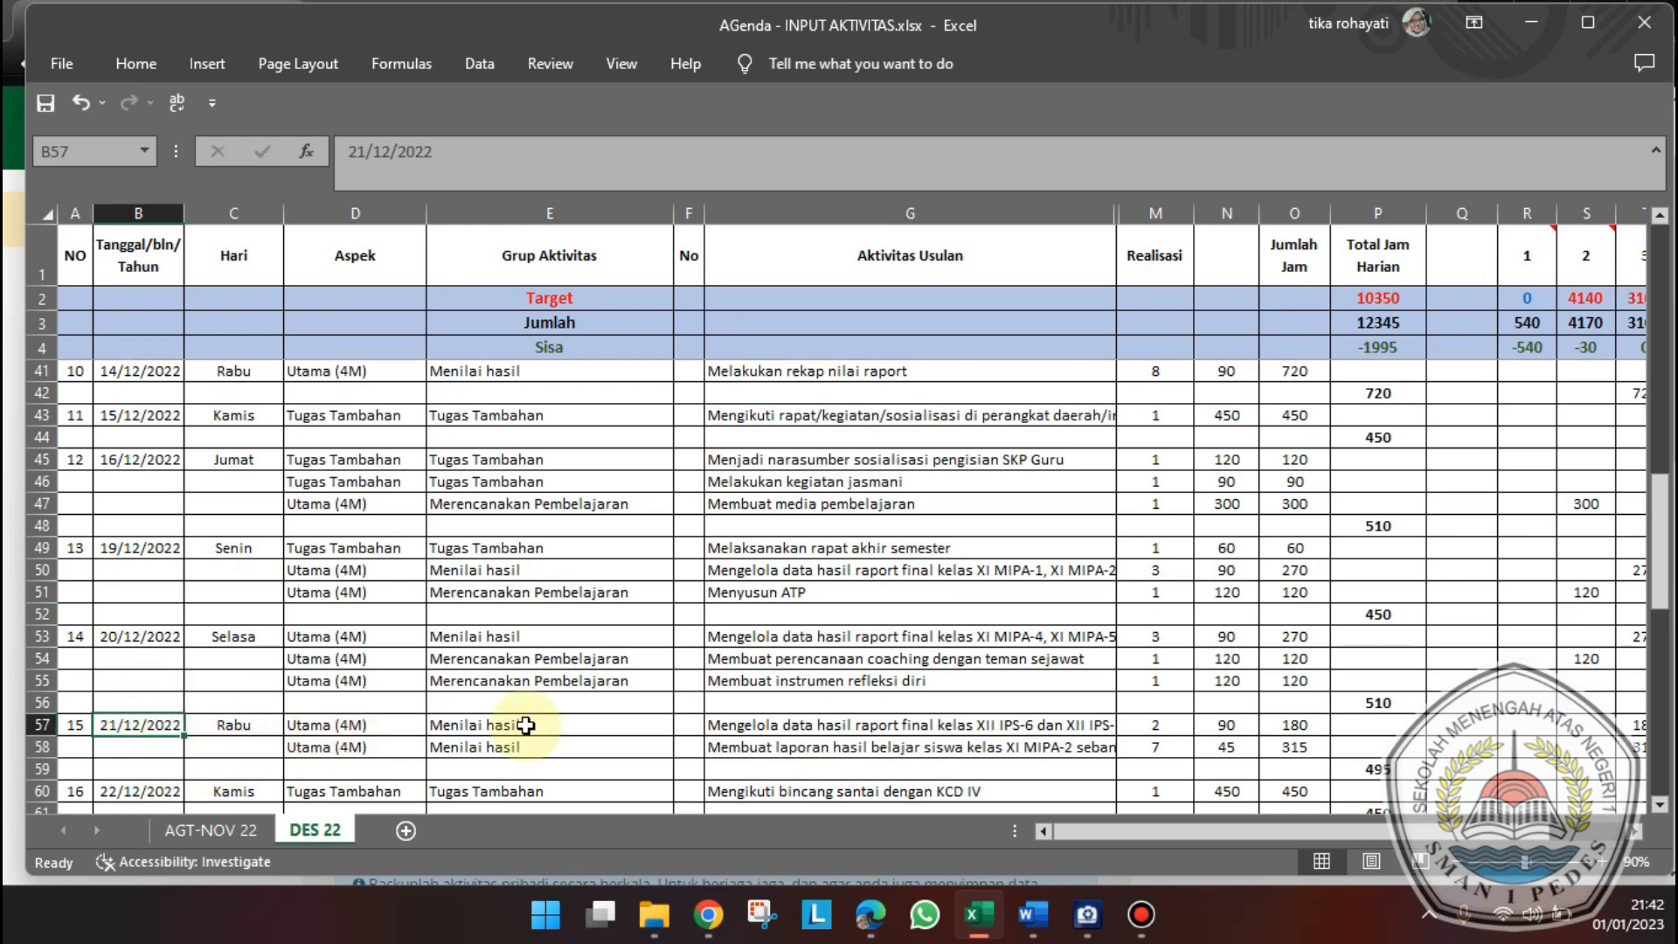
pyautogui.click(706, 914)
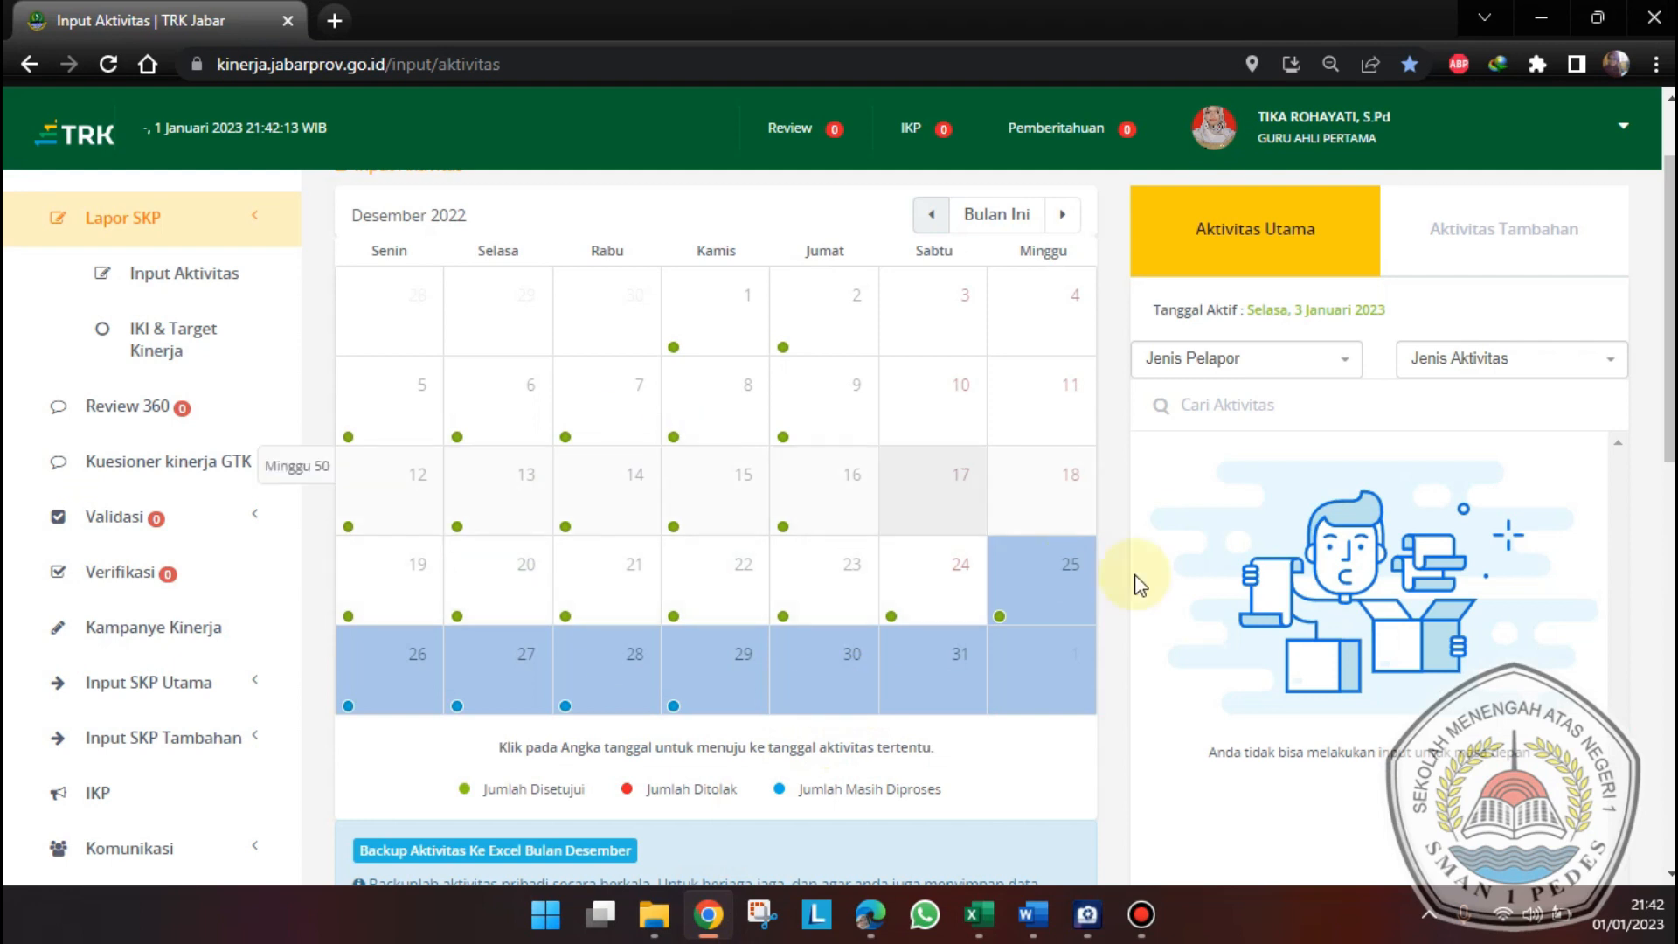
# - Examine the status markers on the December 2022 dates against the legend for approved, rejected and in-process activities
pyautogui.scroll(-3, 1160, 710)
pyautogui.scroll(5, 1160, 704)
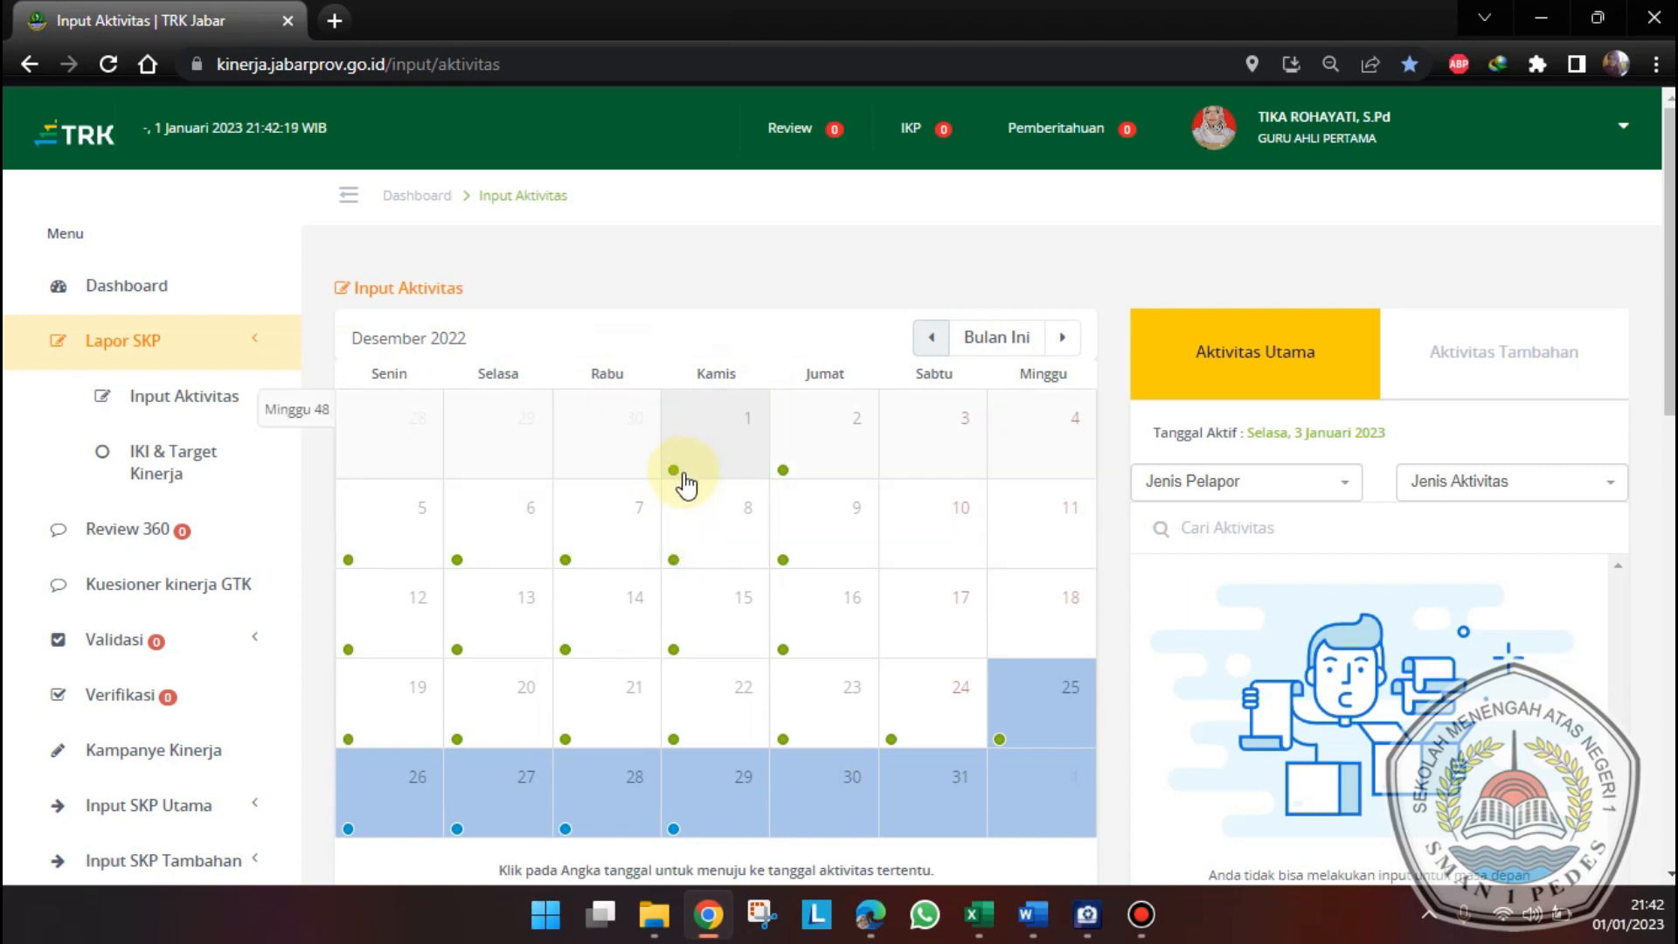
pyautogui.moveTo(681, 483)
pyautogui.moveTo(781, 481)
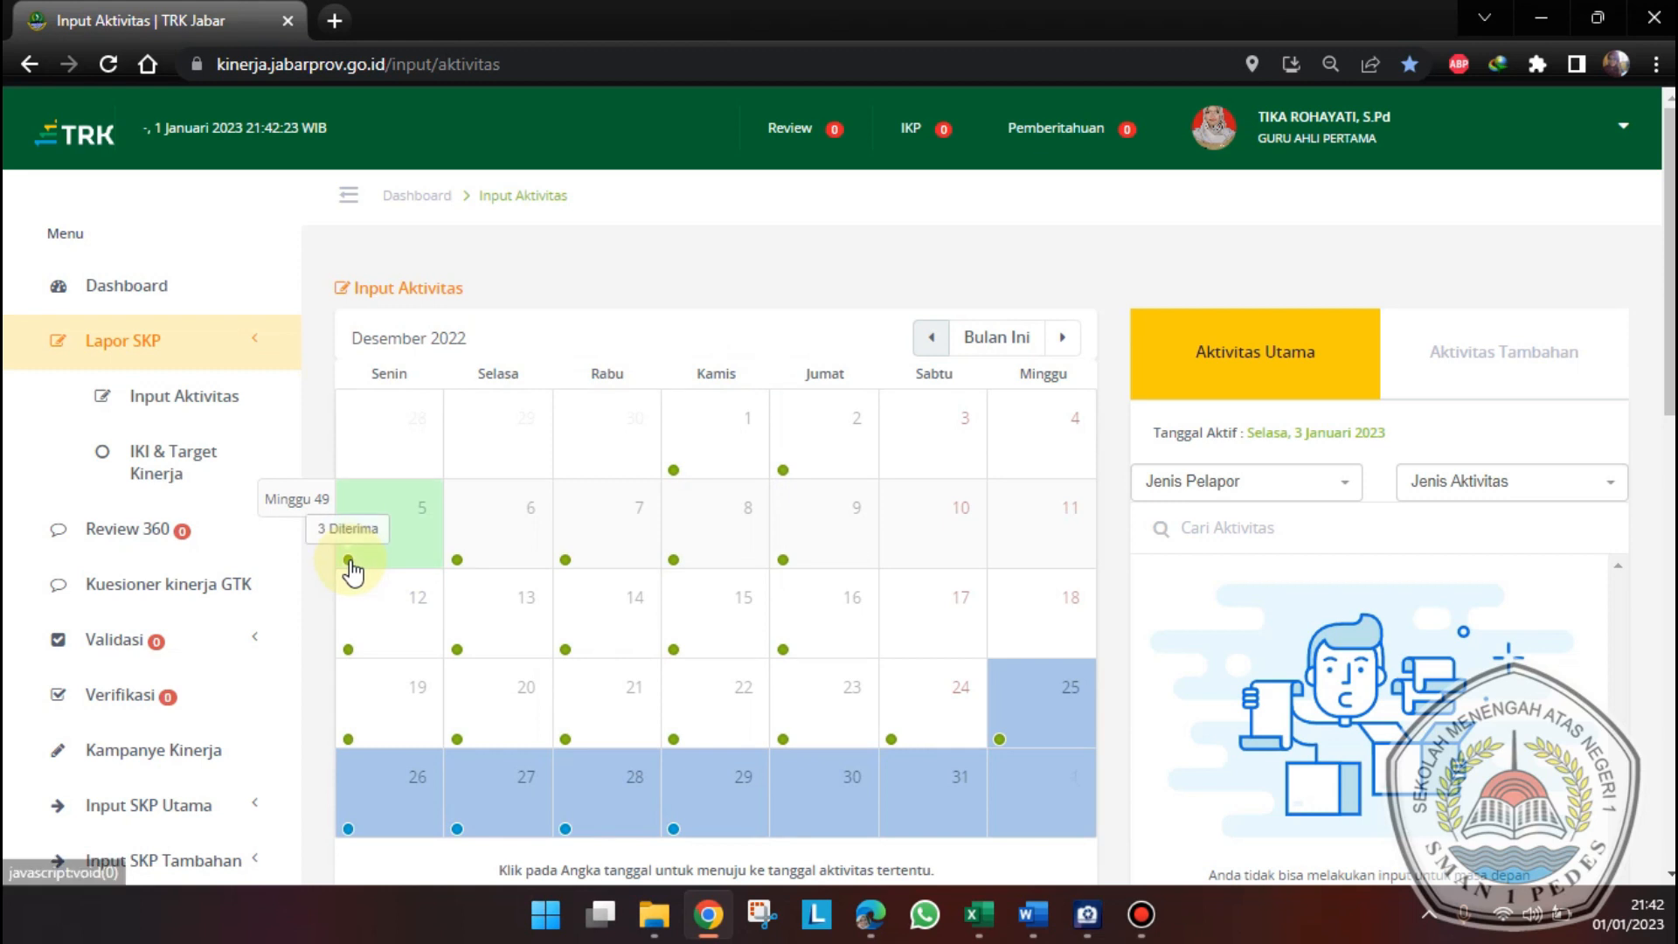
pyautogui.moveTo(457, 568)
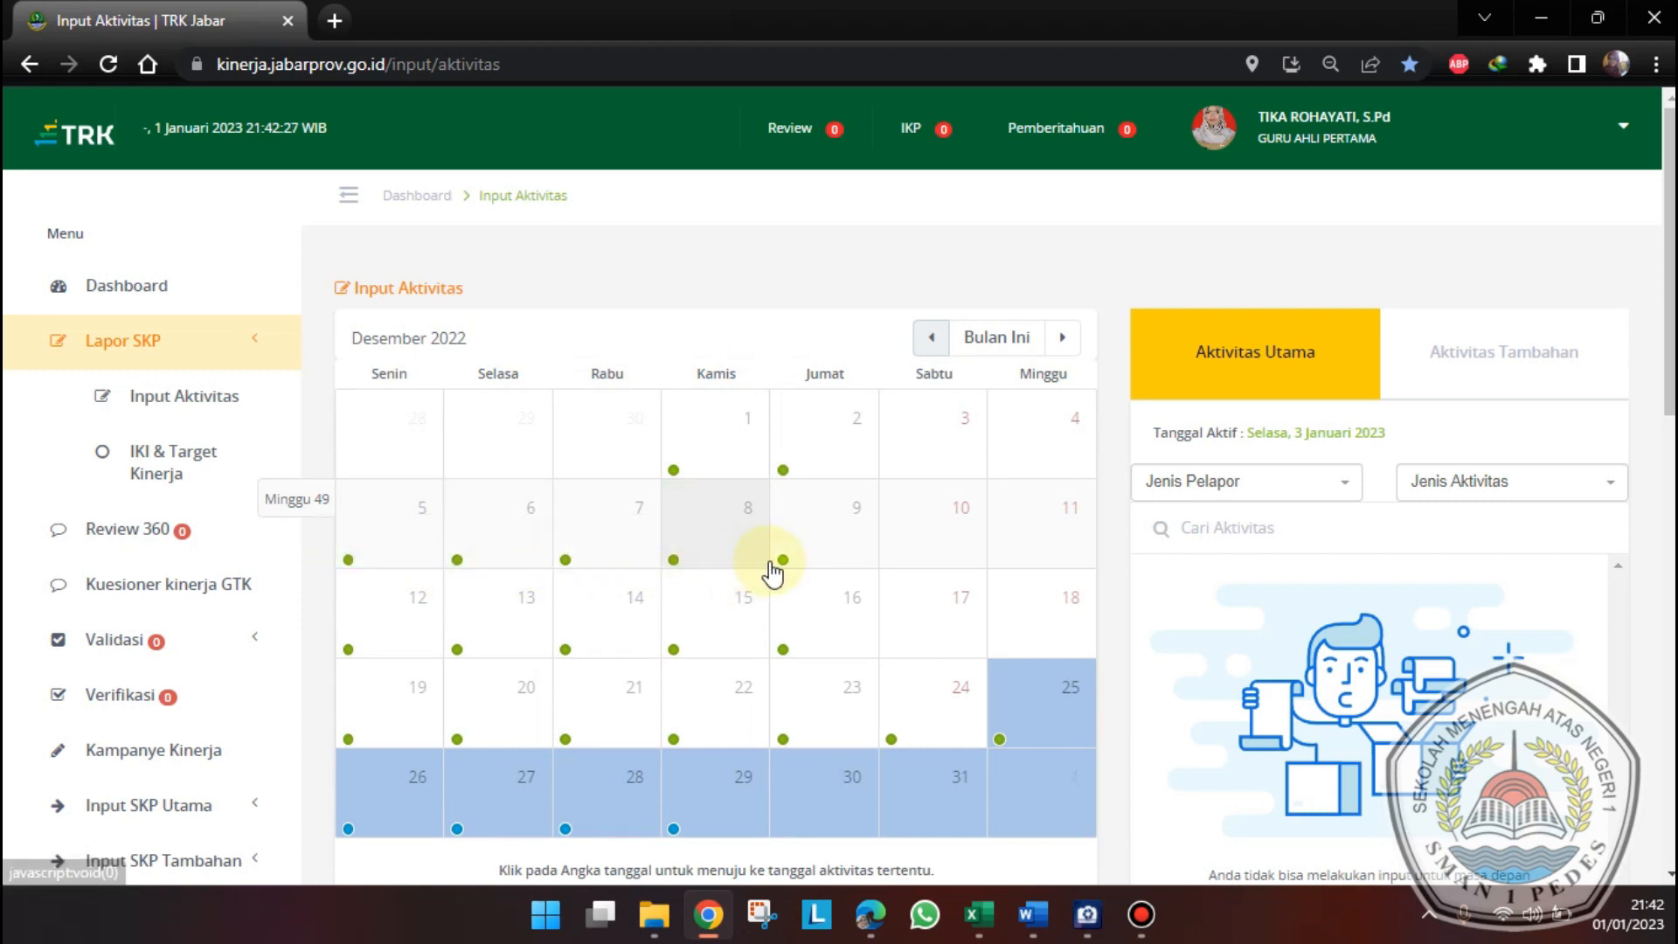
pyautogui.moveTo(787, 757)
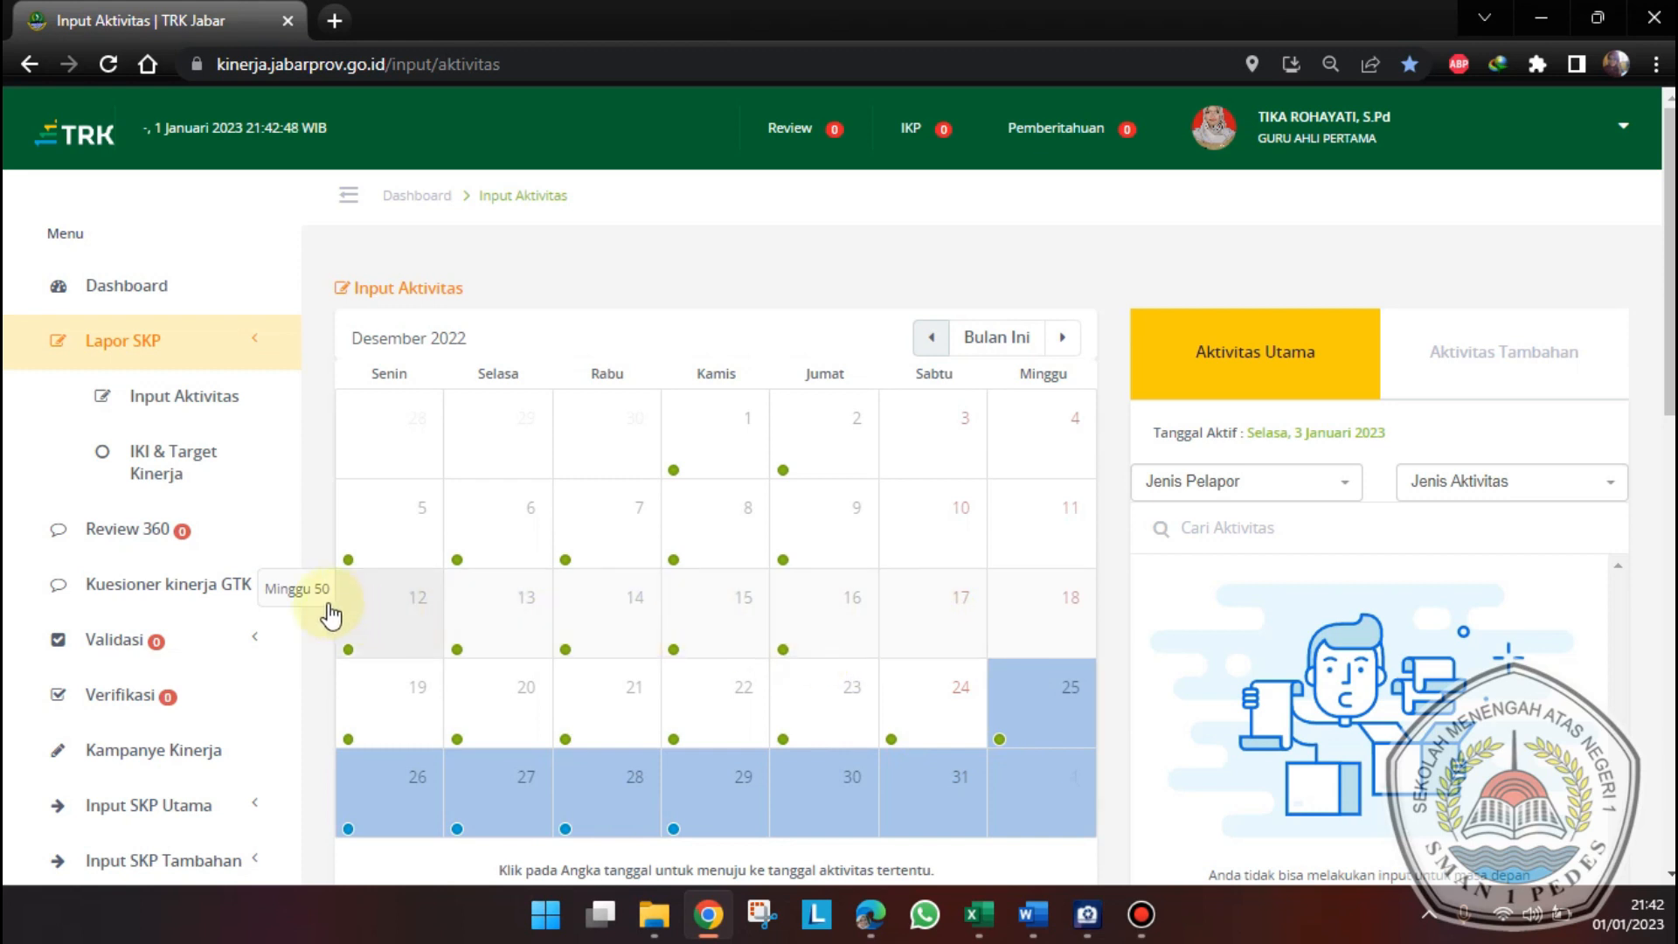
pyautogui.scroll(-3, 449, 684)
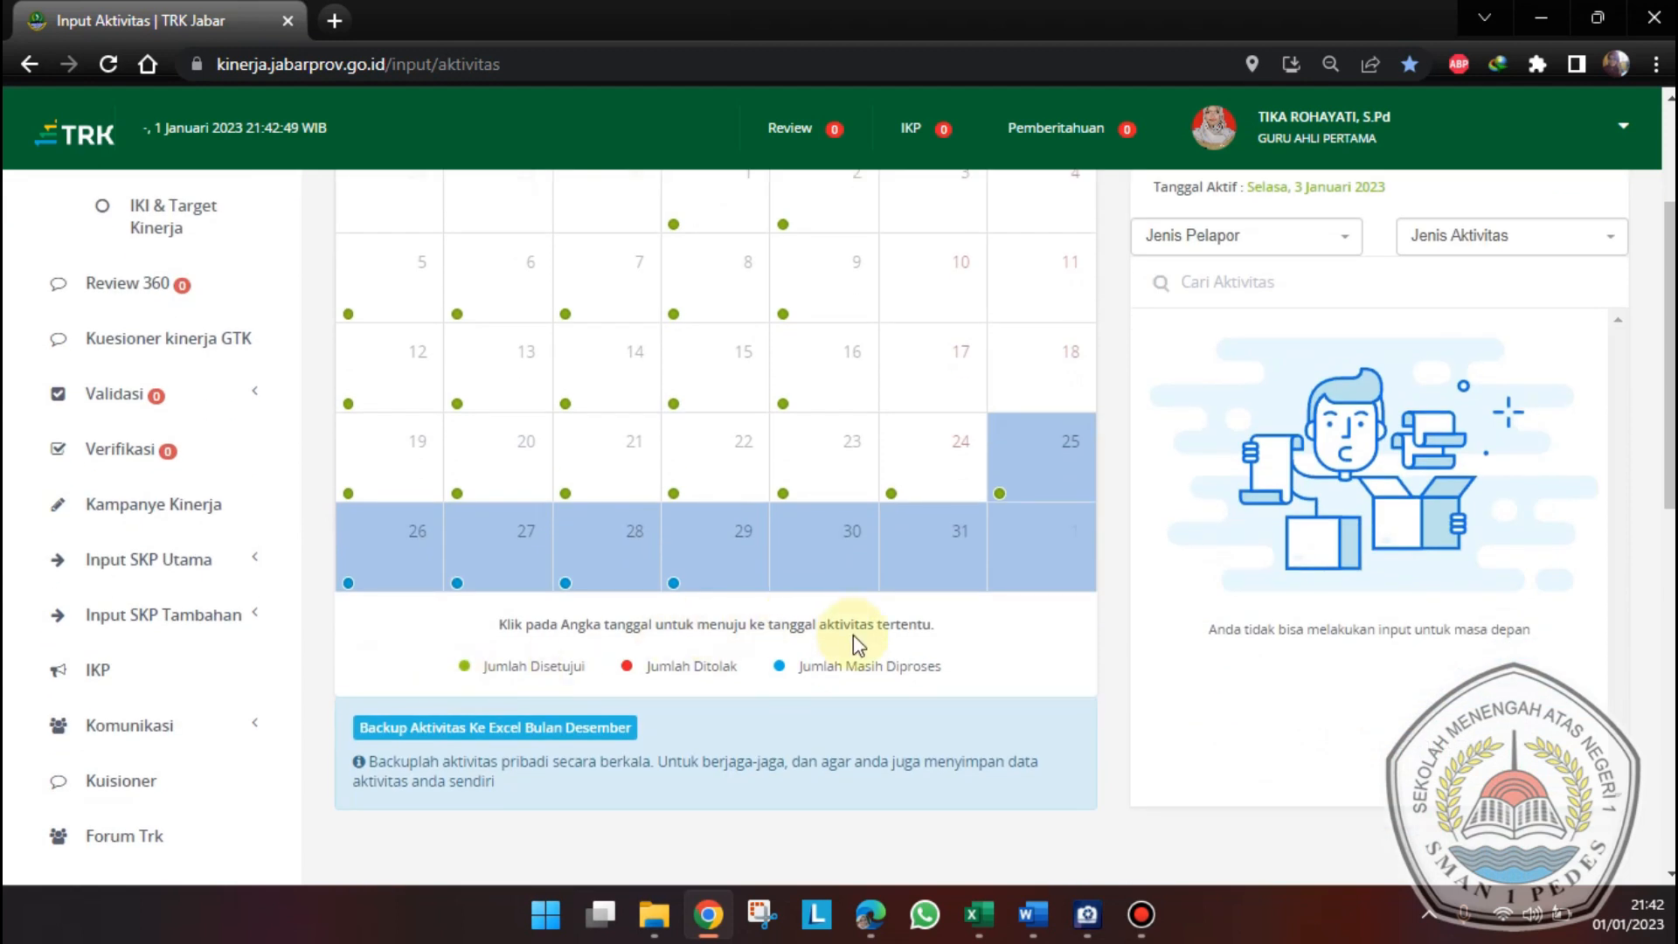
pyautogui.moveTo(348, 586)
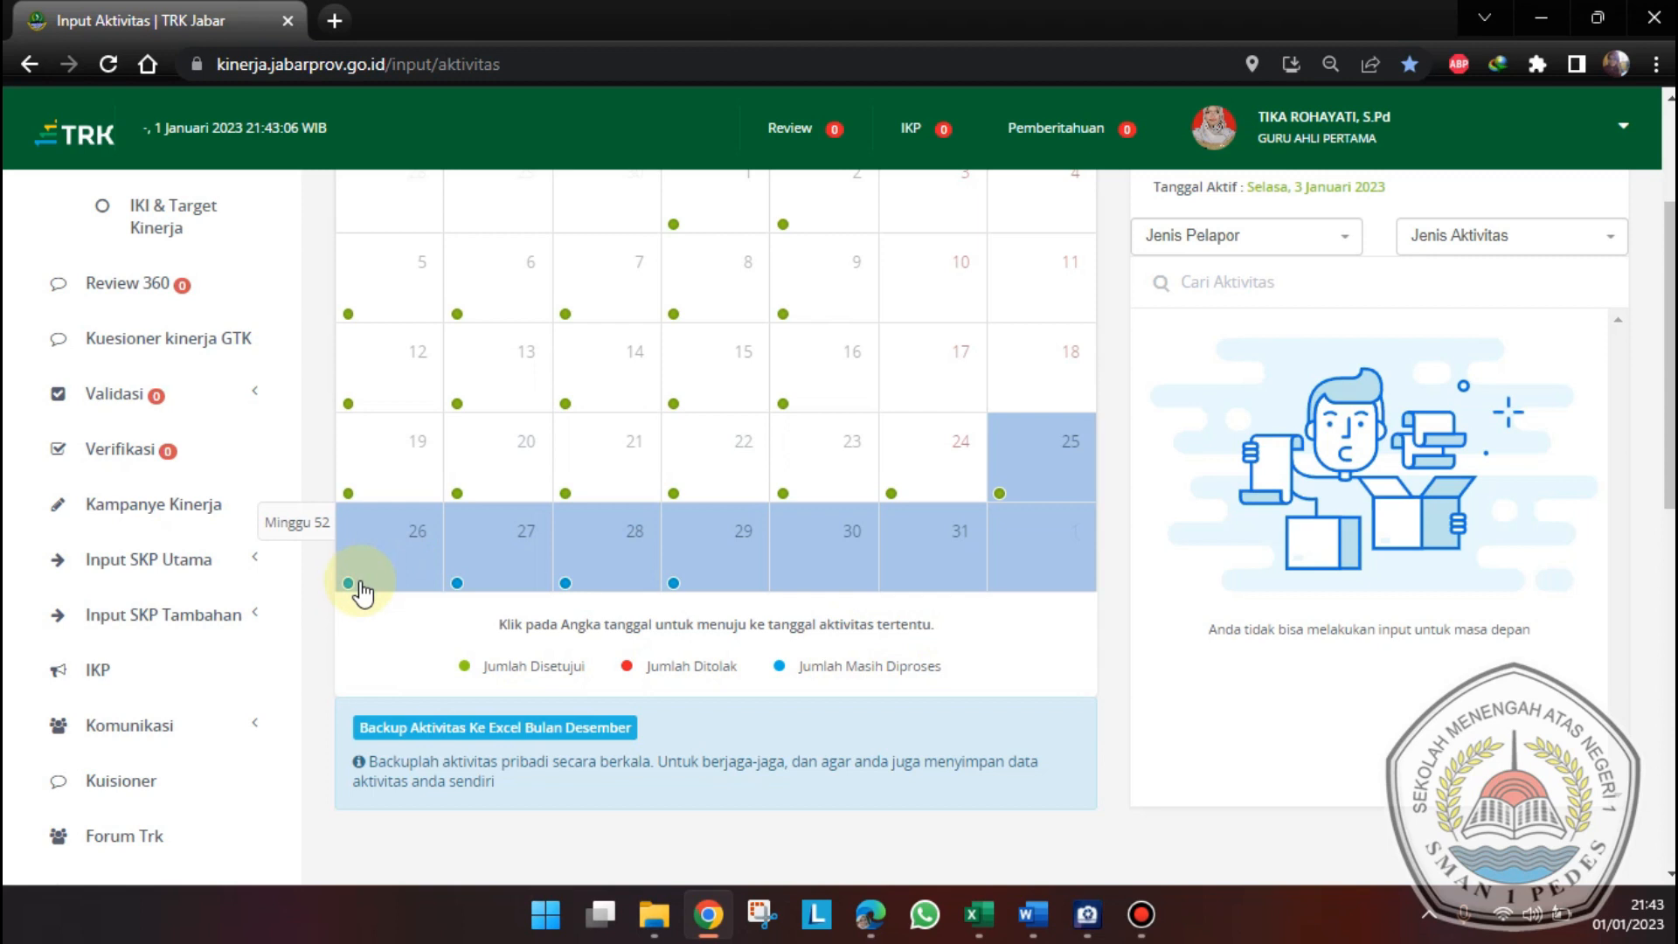
pyautogui.scroll(1, 978, 655)
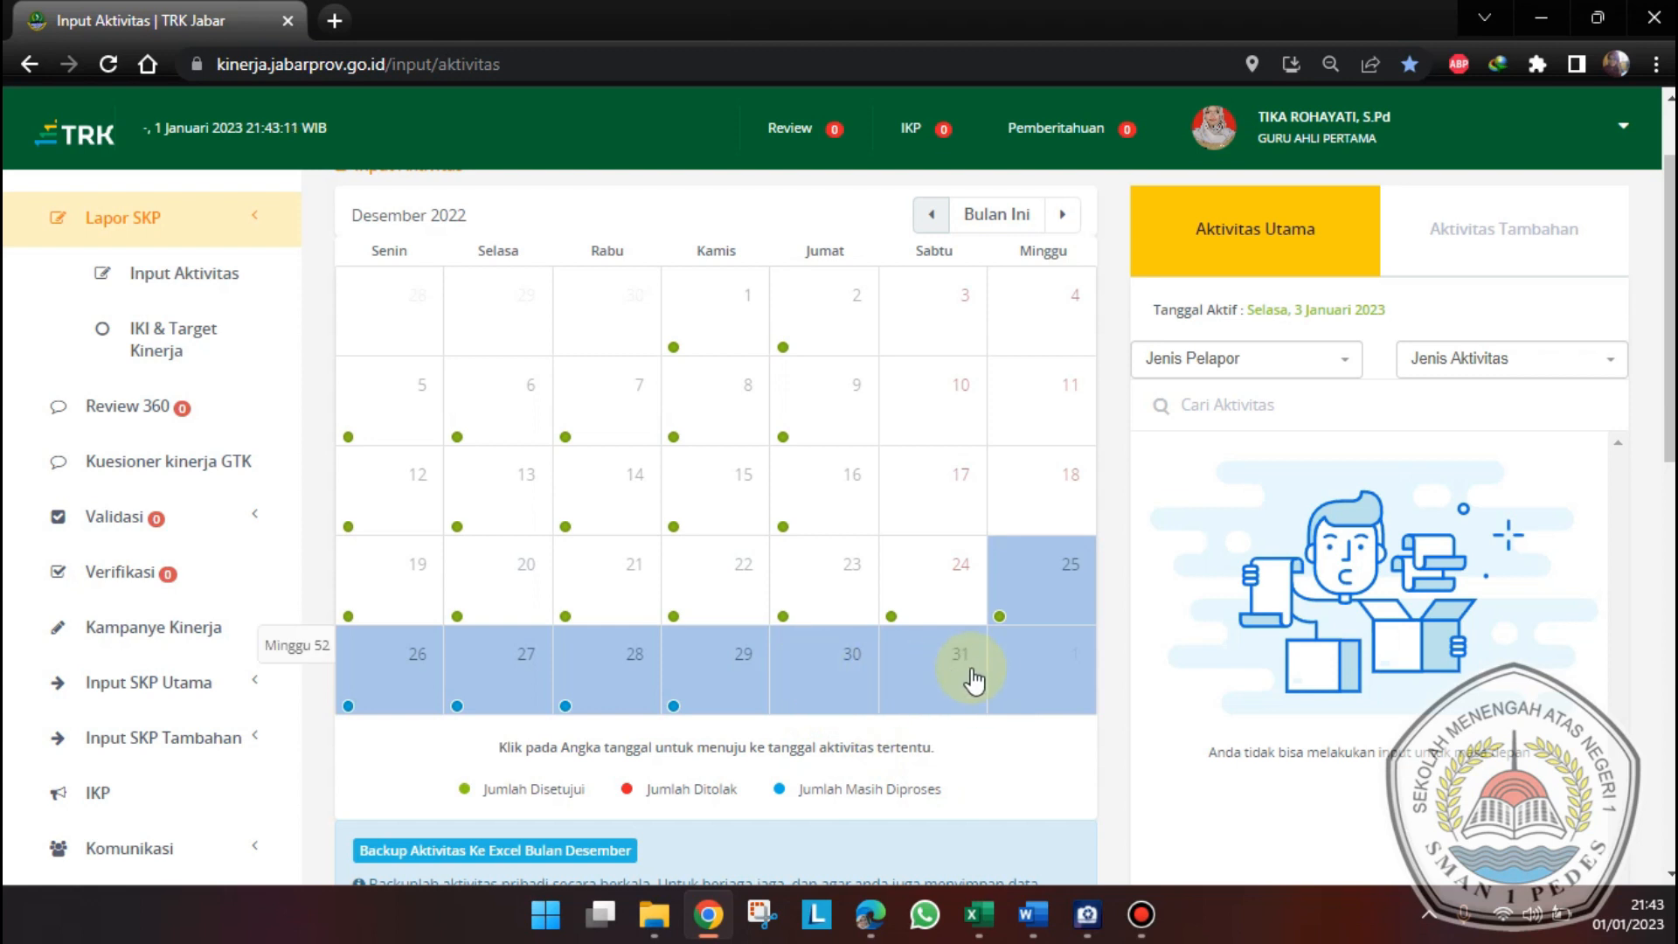
# - Switch to the Excel agenda and review the activities and daily minutes for the 30/12/2022 and 31/12/2022 entries
pyautogui.click(980, 919)
pyautogui.click(898, 686)
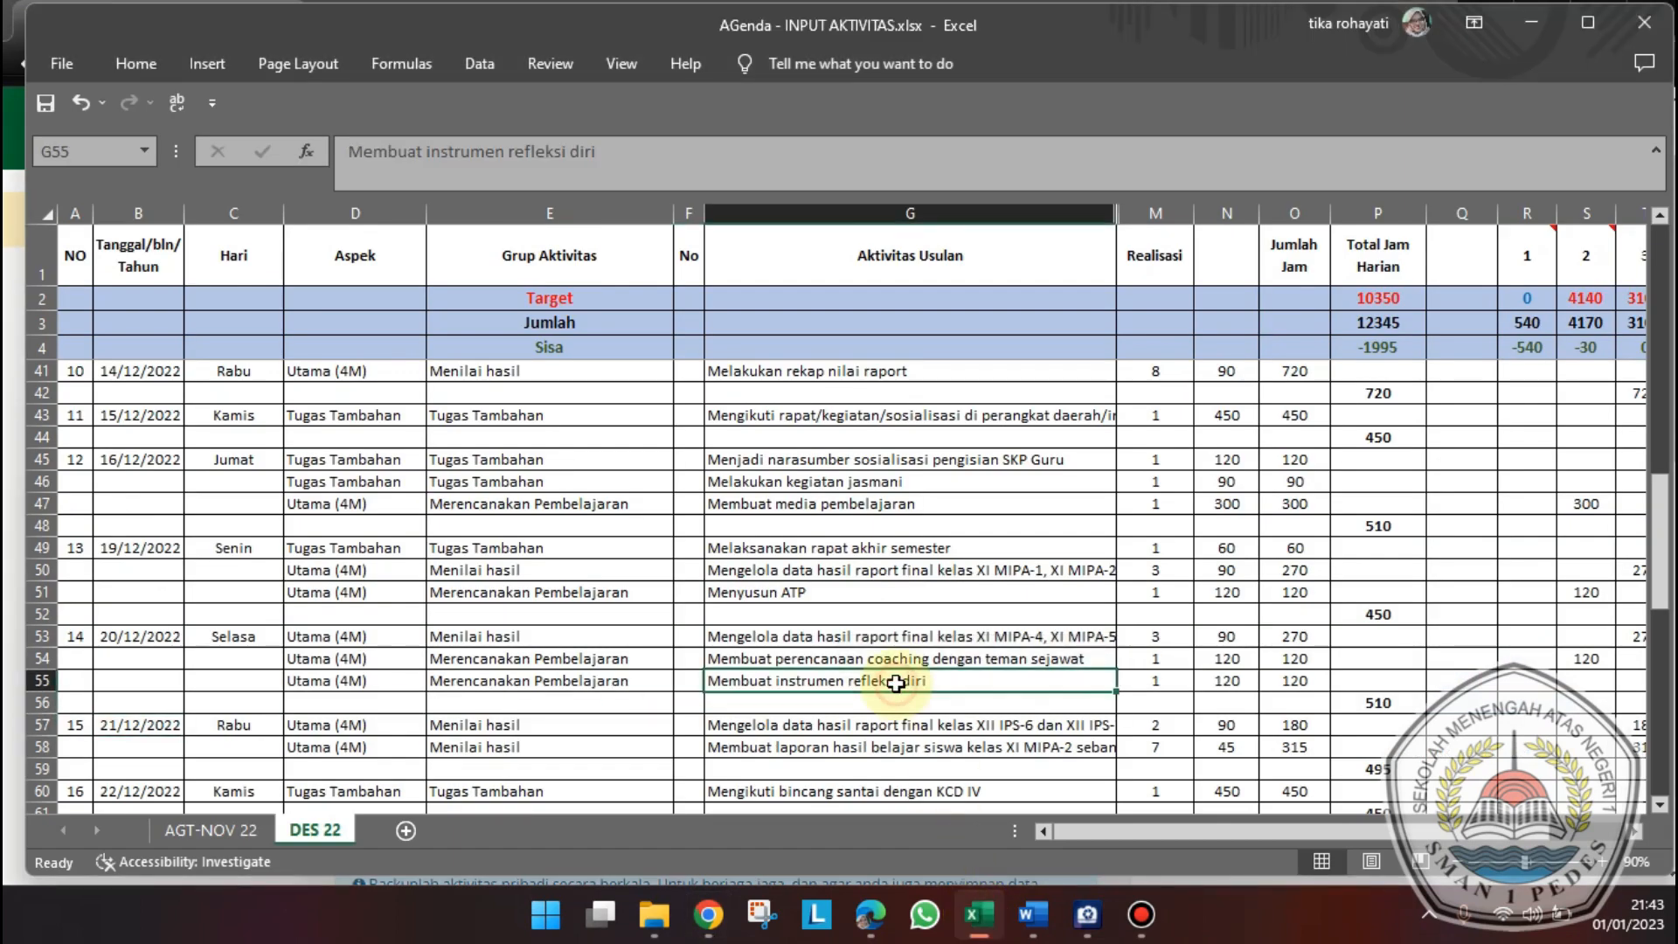
pyautogui.scroll(-7, 896, 684)
pyautogui.scroll(-3, 896, 684)
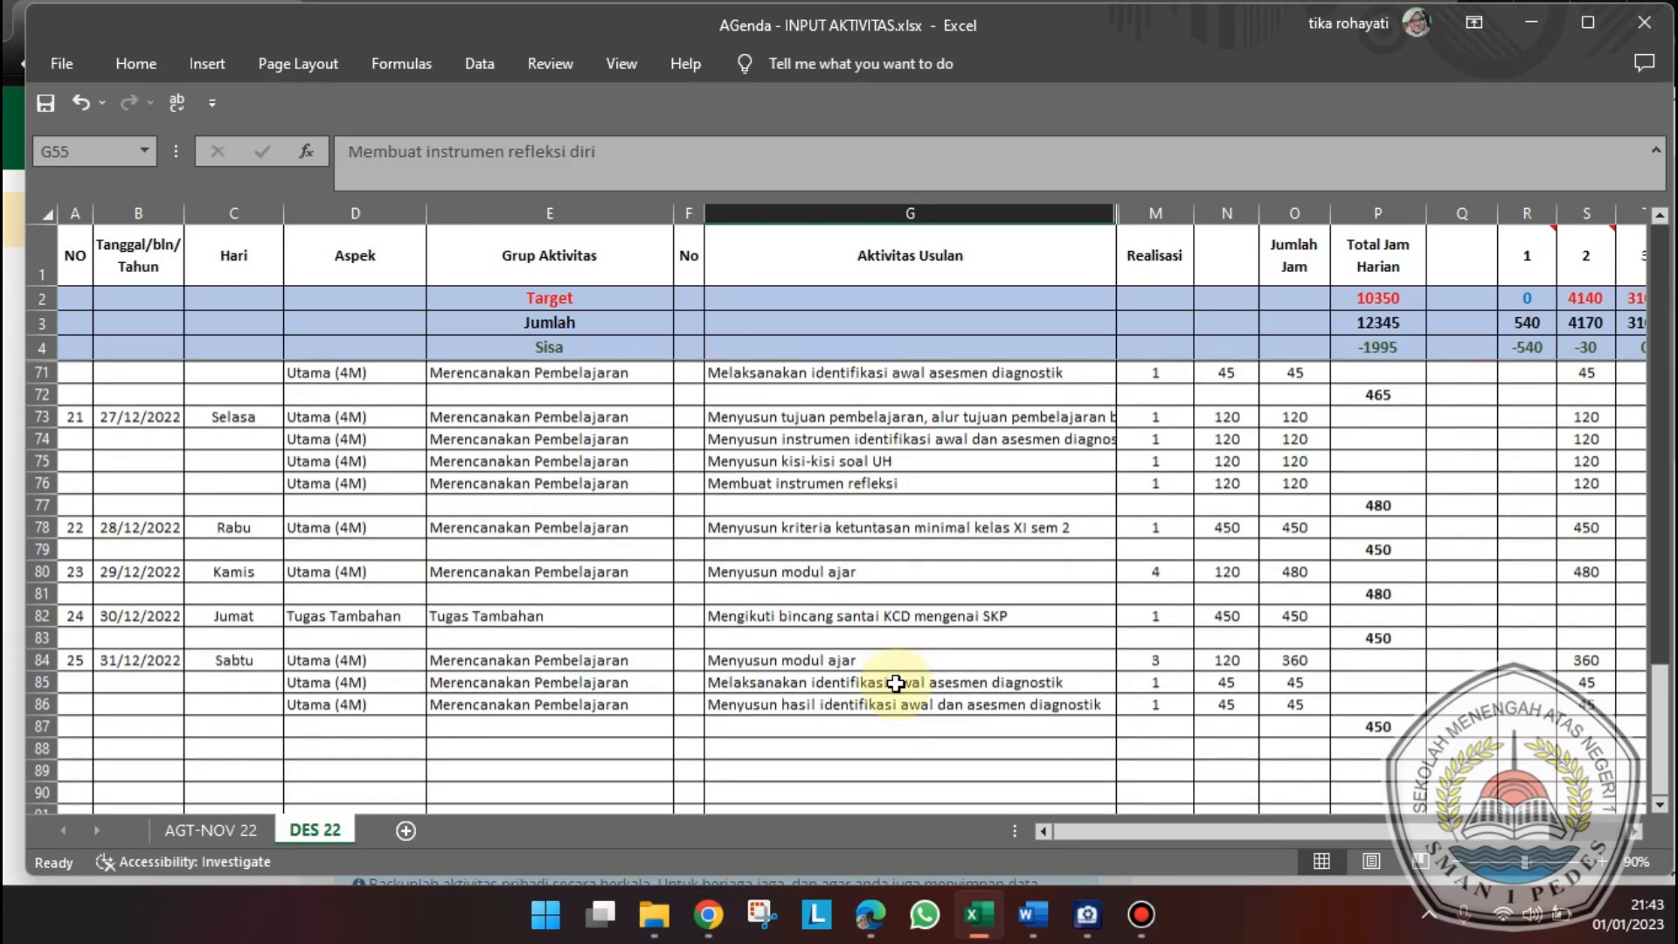
pyautogui.click(969, 546)
pyautogui.press('Right')
pyautogui.press('Right')
pyautogui.press('Right')
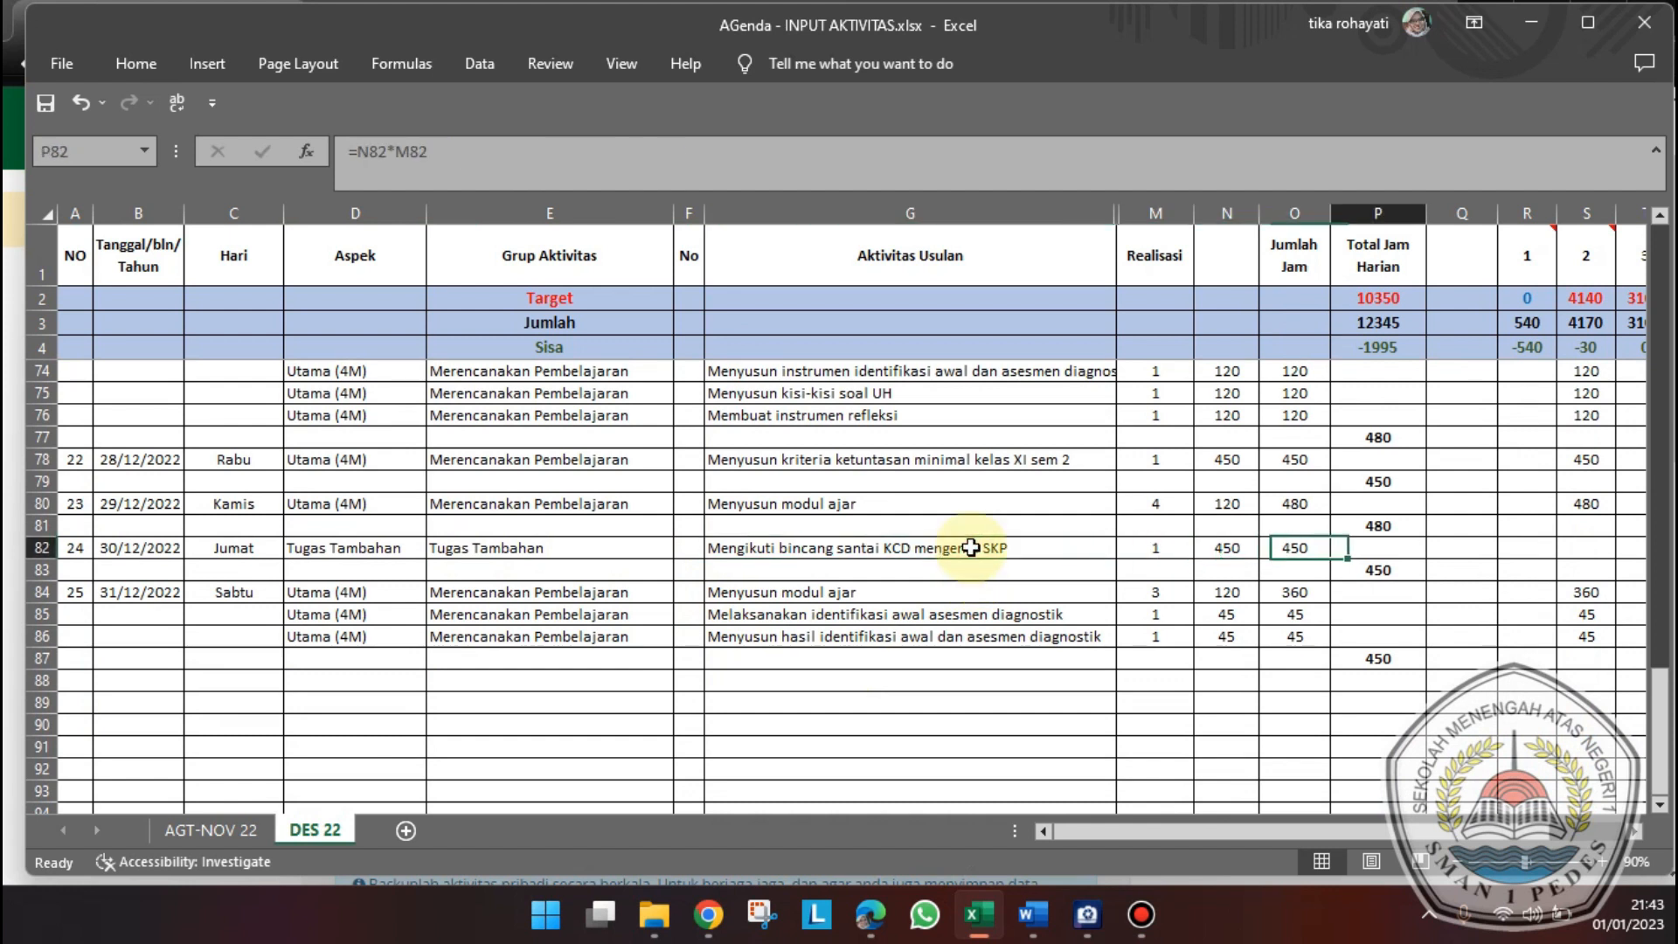
pyautogui.press('Right')
pyautogui.press('Down')
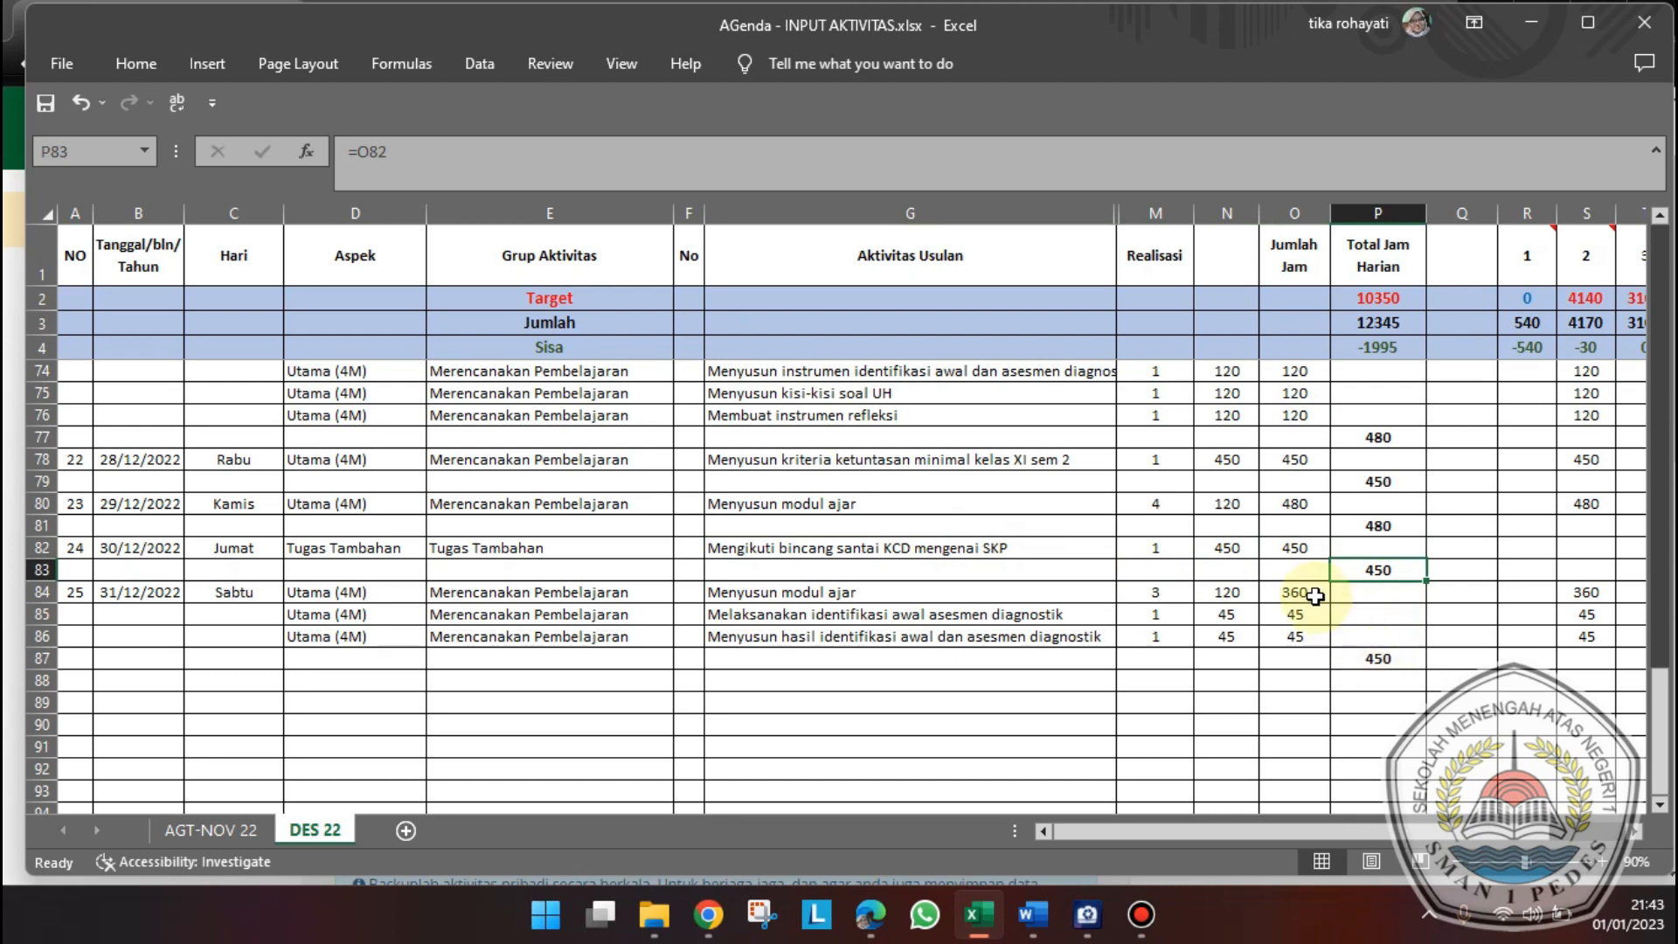
# - Clear the column 2 minutes of the three 31/12/2022 activities and check that column's Sisa value
pyautogui.moveTo(1350, 826)
pyautogui.mouseDown()
pyautogui.moveTo(1397, 841)
pyautogui.moveTo(1363, 835)
pyautogui.mouseUp()
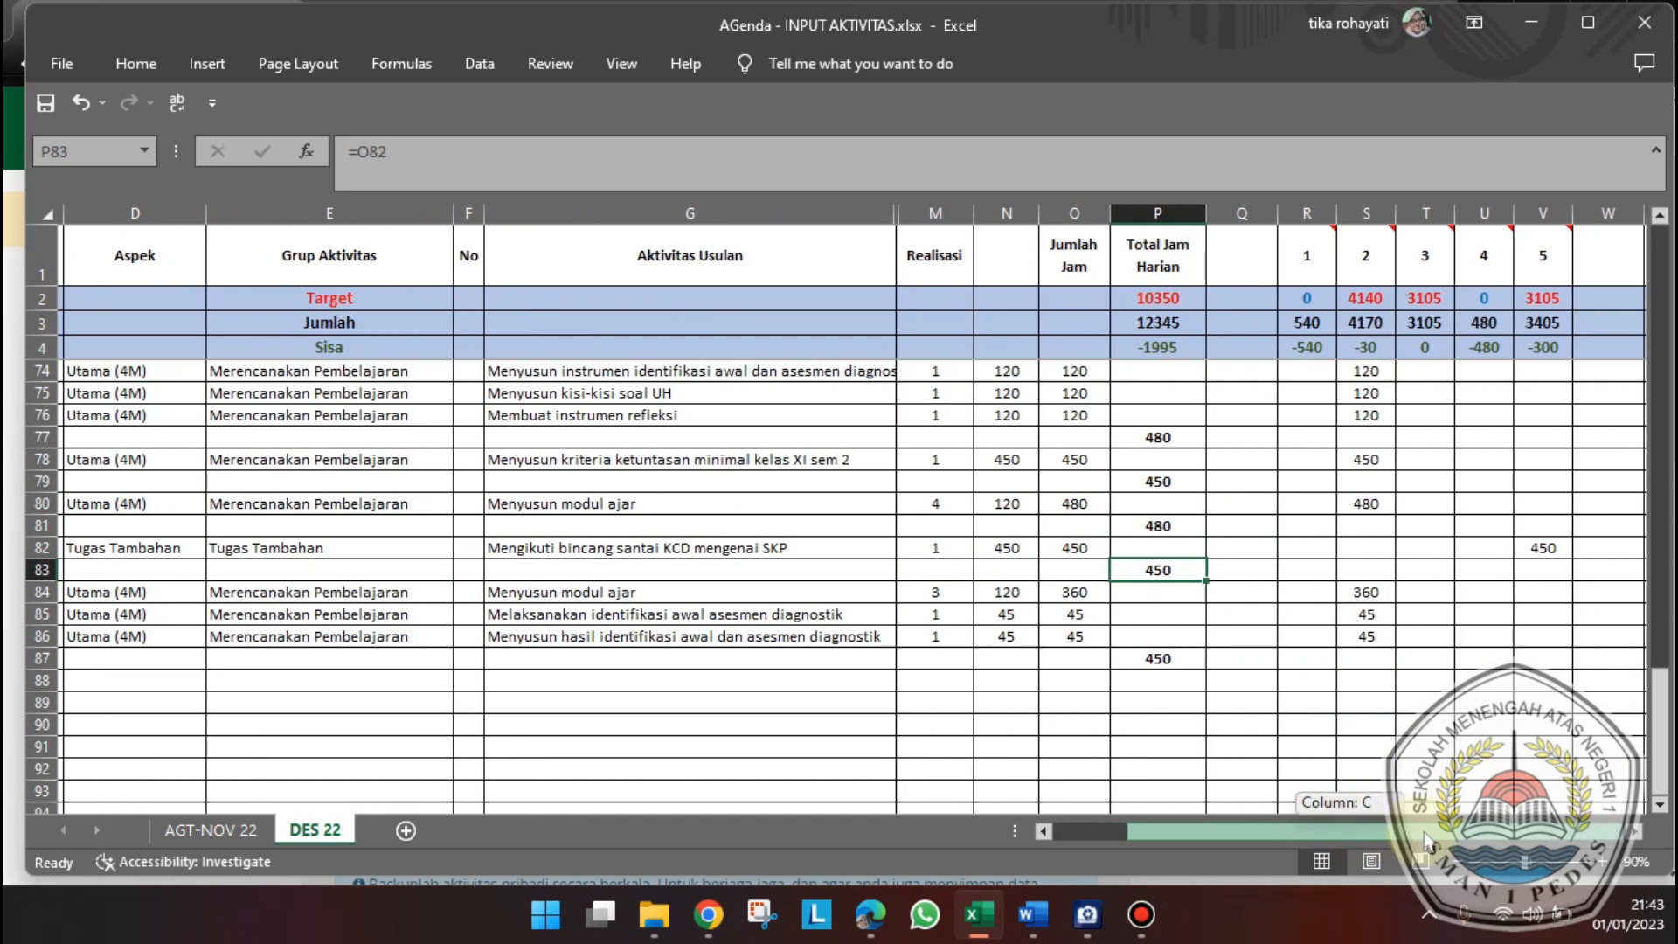
pyautogui.moveTo(1360, 594); pyautogui.dragTo(1364, 642)
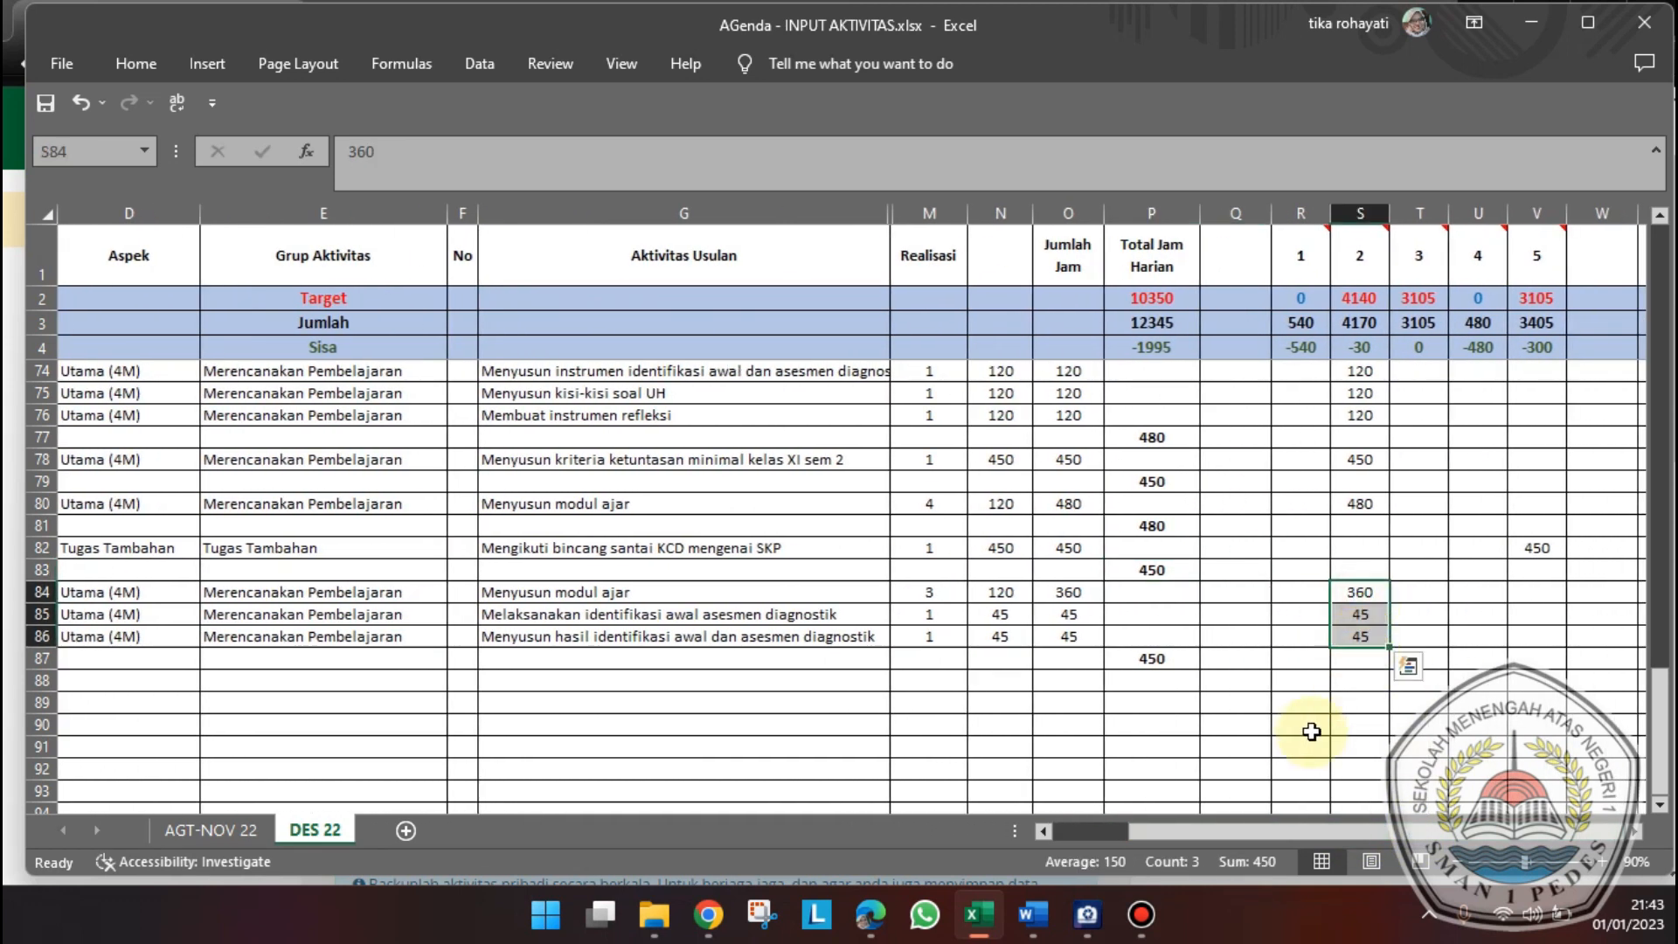
pyautogui.press('Delete')
pyautogui.click(1375, 349)
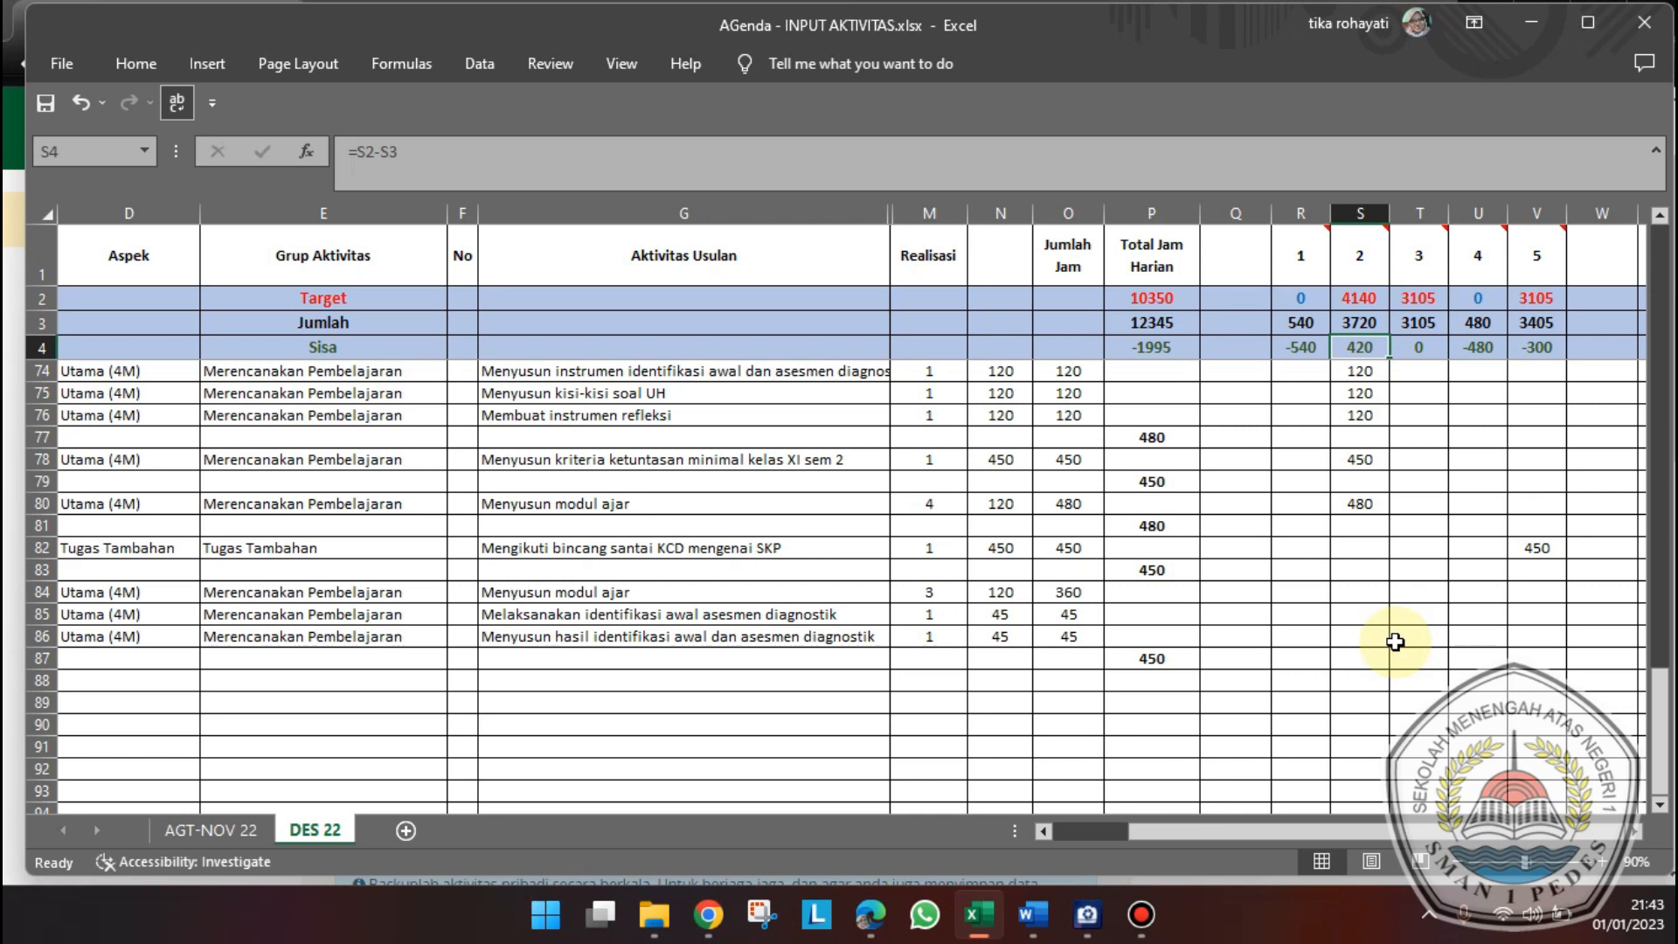
# - Restore the 31/12/2022 column 2 minutes to 360, 45 and 45, and check that column's Sisa and Target cells
pyautogui.moveTo(1360, 592); pyautogui.dragTo(1359, 636)
pyautogui.write('360 45 45')
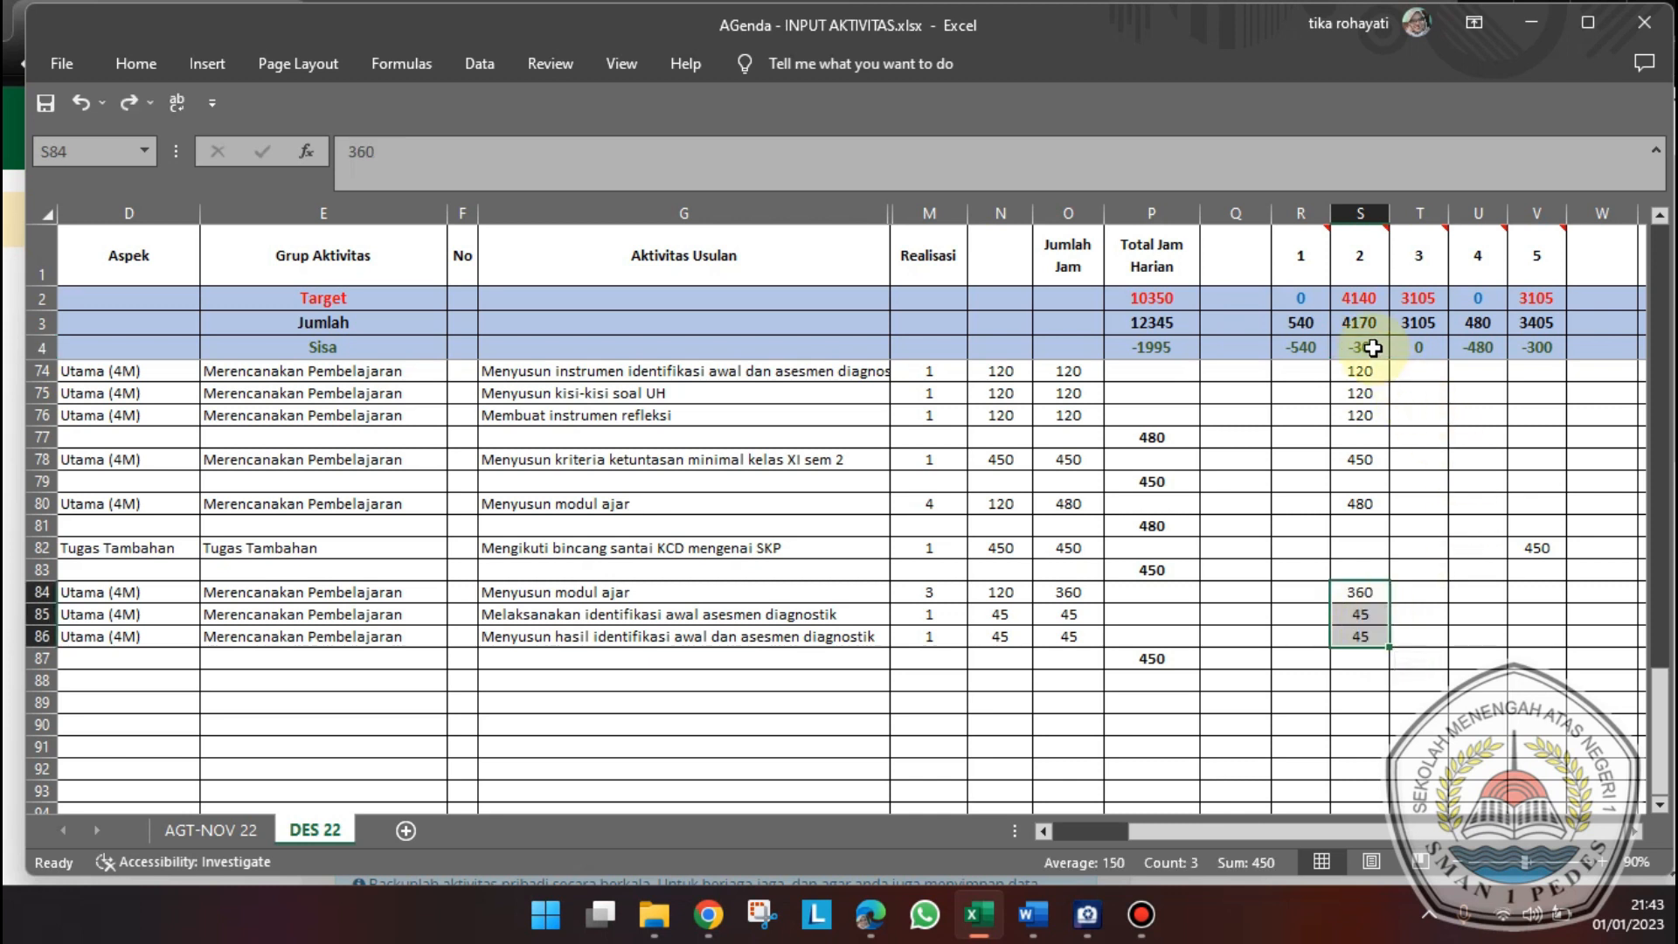
pyautogui.click(1373, 347)
pyautogui.click(1356, 299)
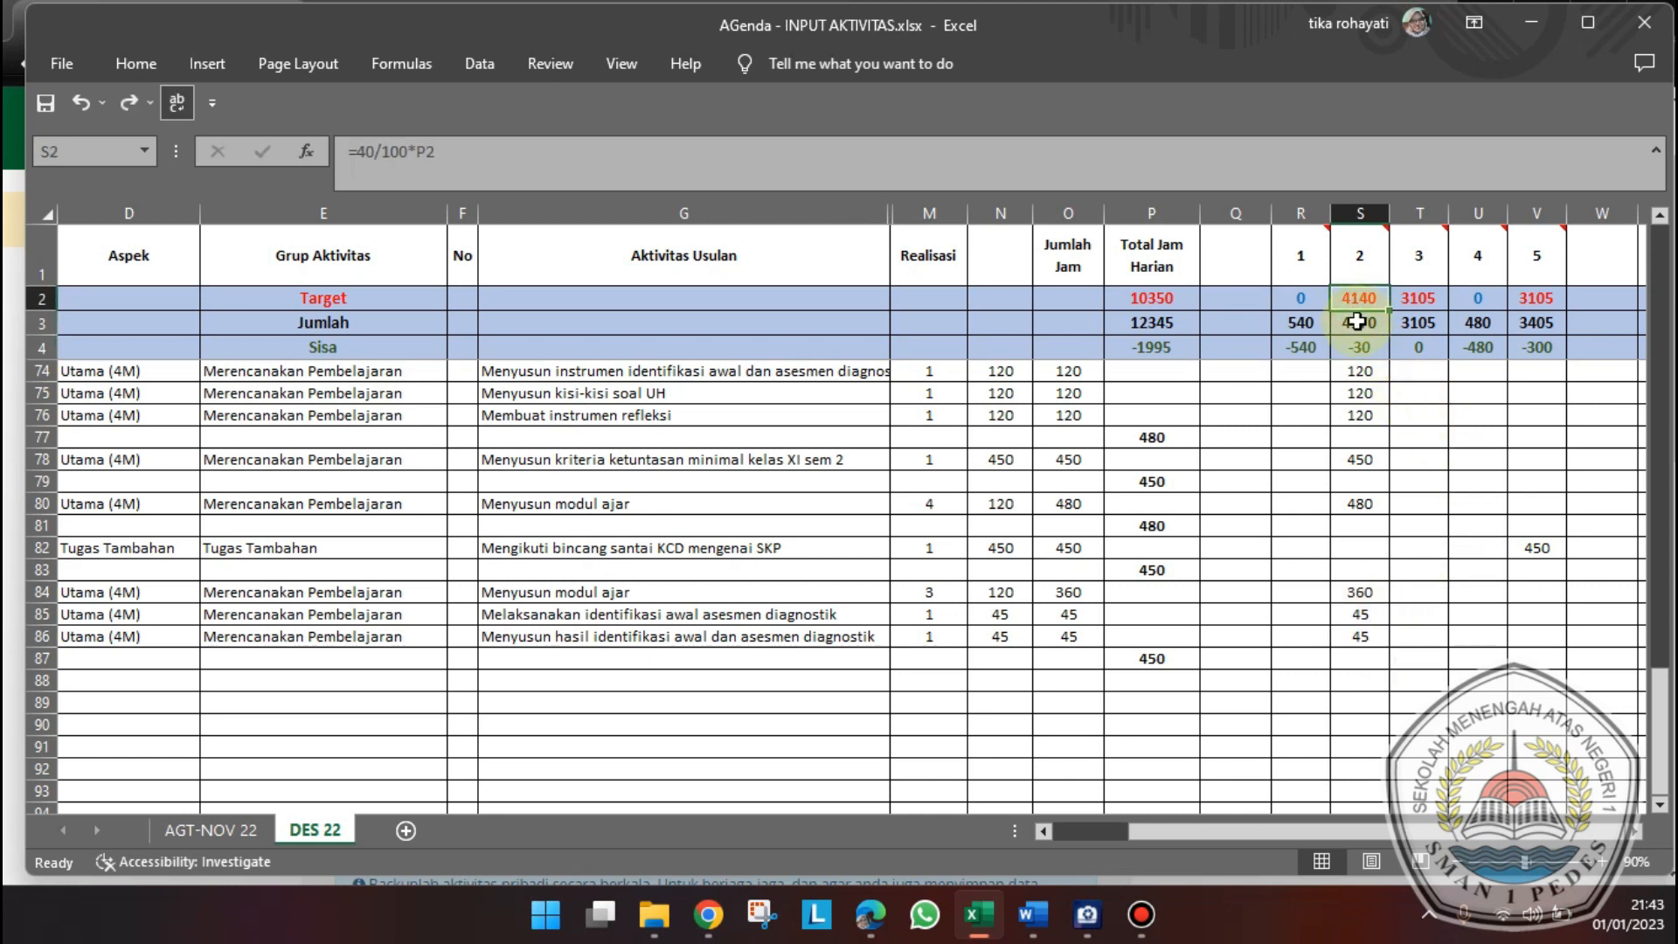
# - Review the DES 22 agenda from the 01/12/2022 entry down to late December, comparing activities with columns 1 to 5
pyautogui.scroll(14, 1434, 583)
pyautogui.scroll(9, 1434, 584)
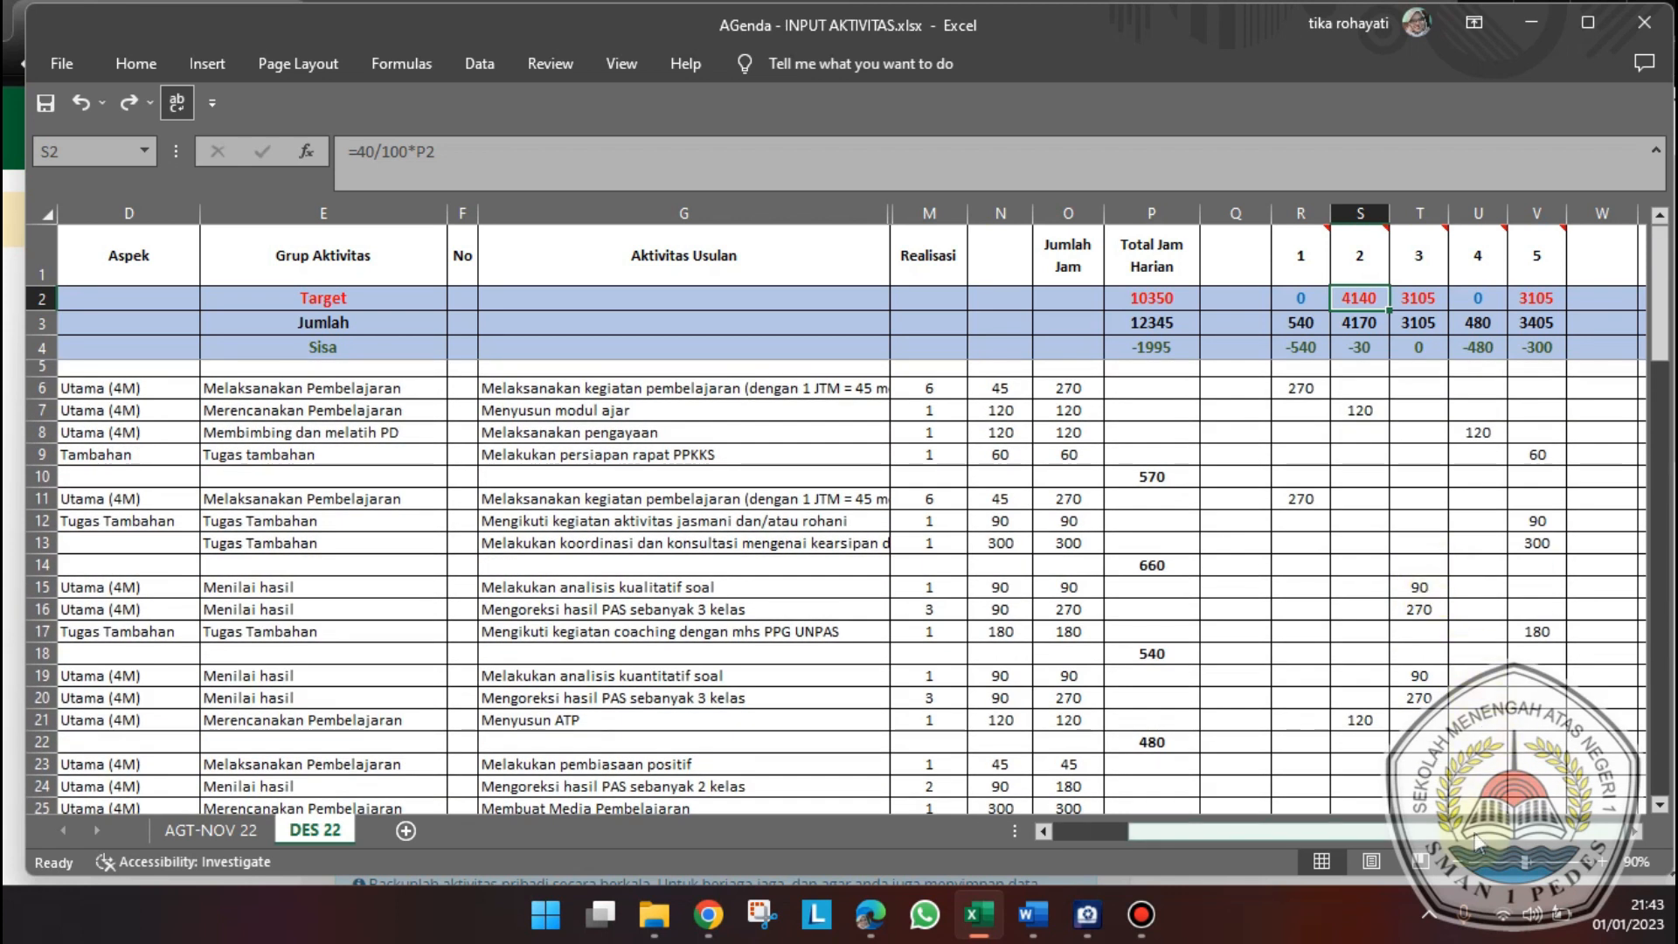
pyautogui.hscroll(-3, 1311, 831)
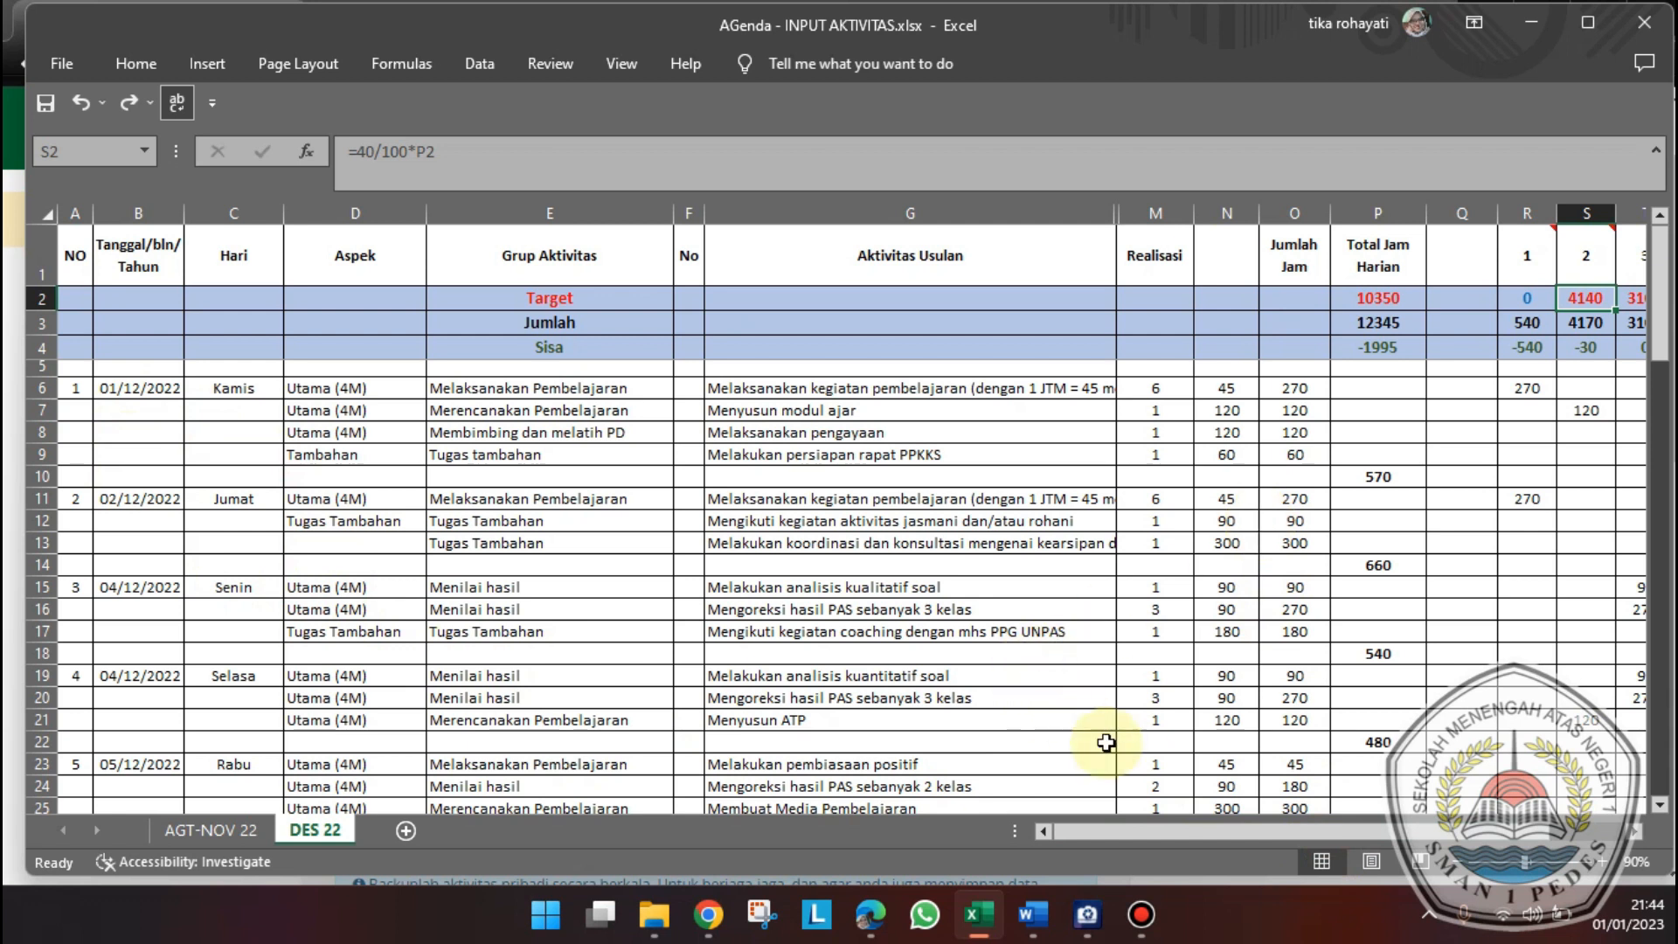
pyautogui.hscroll(3, 1162, 835)
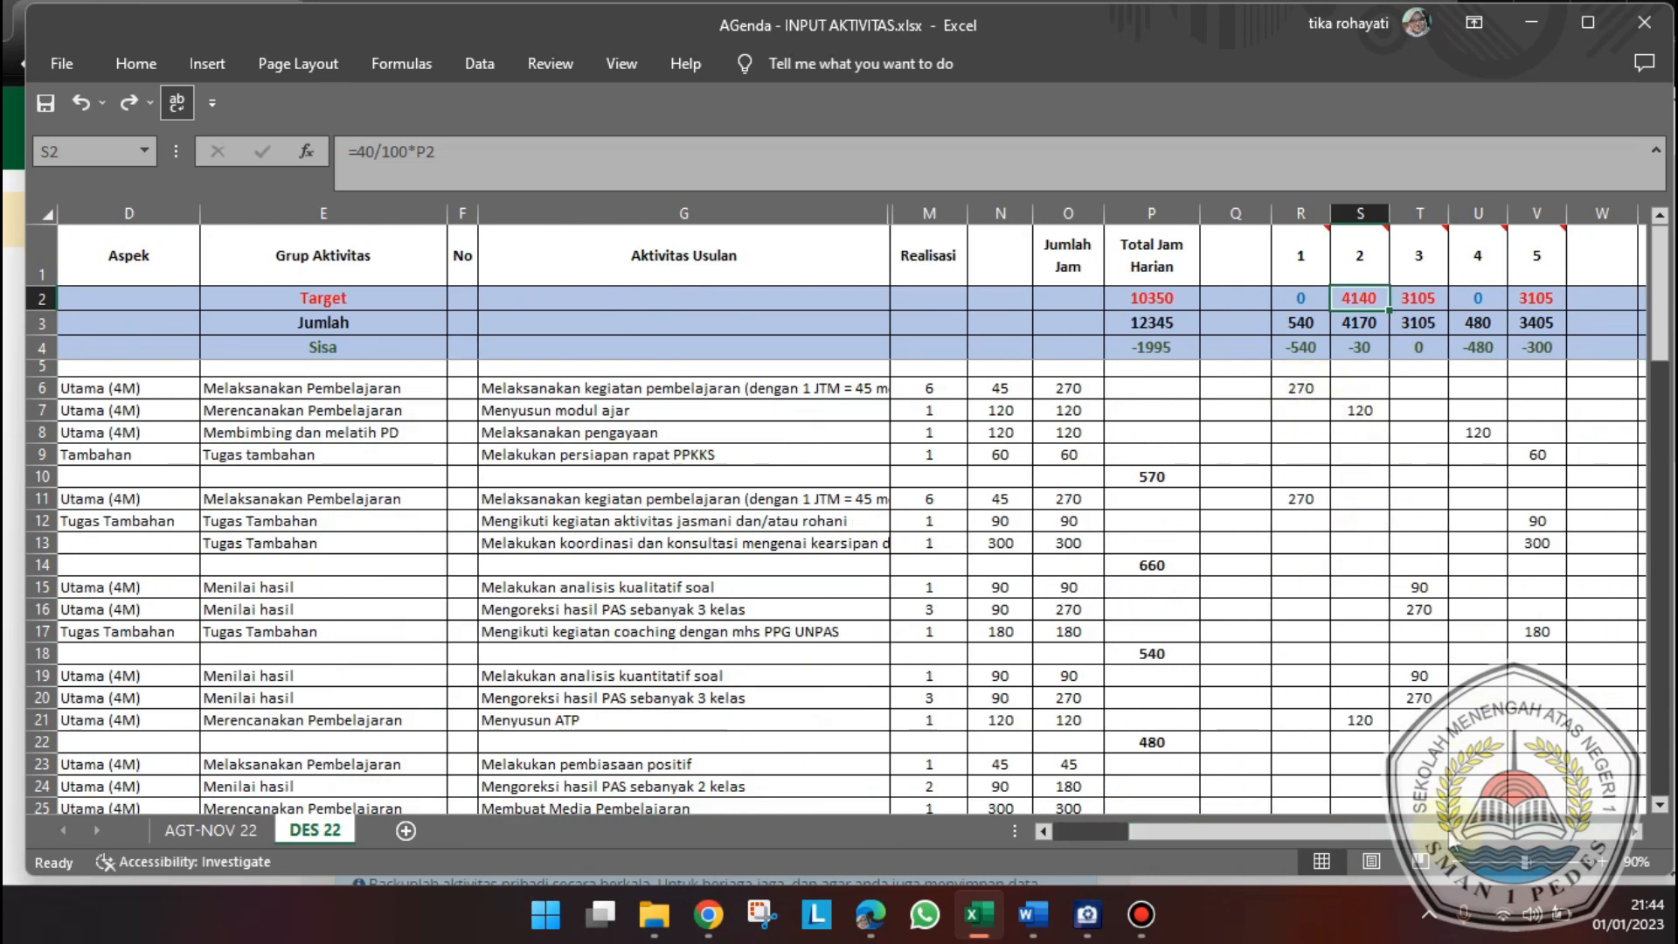
pyautogui.hscroll(-3, 1223, 832)
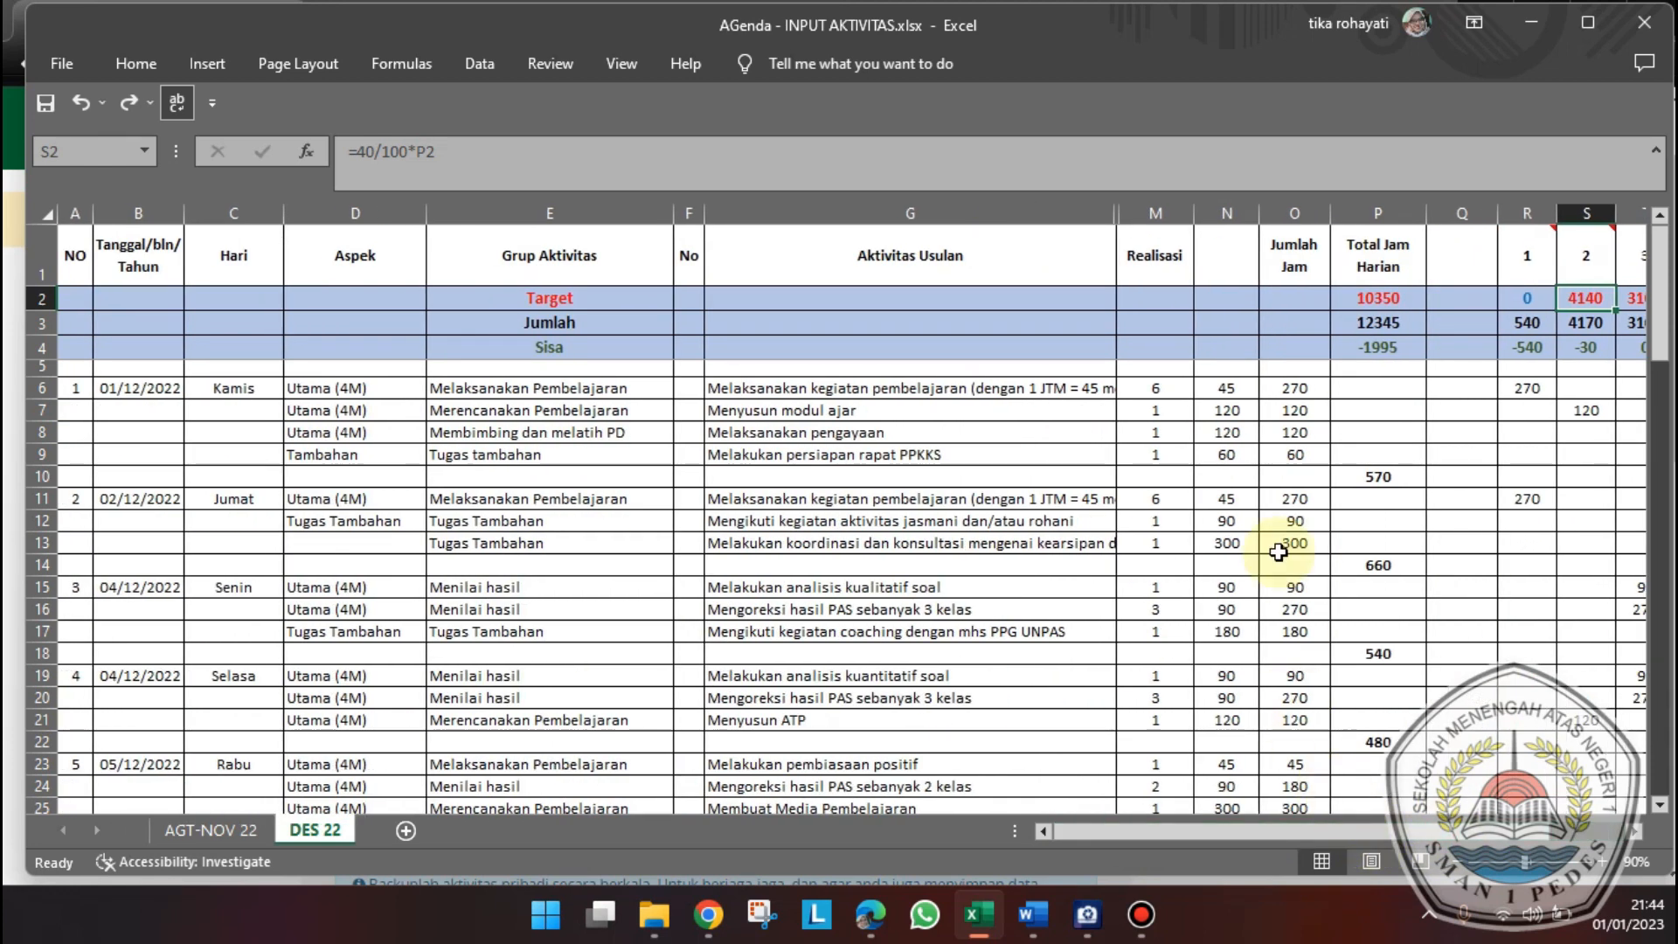
pyautogui.scroll(-1, 1278, 552)
pyautogui.scroll(-10, 1277, 553)
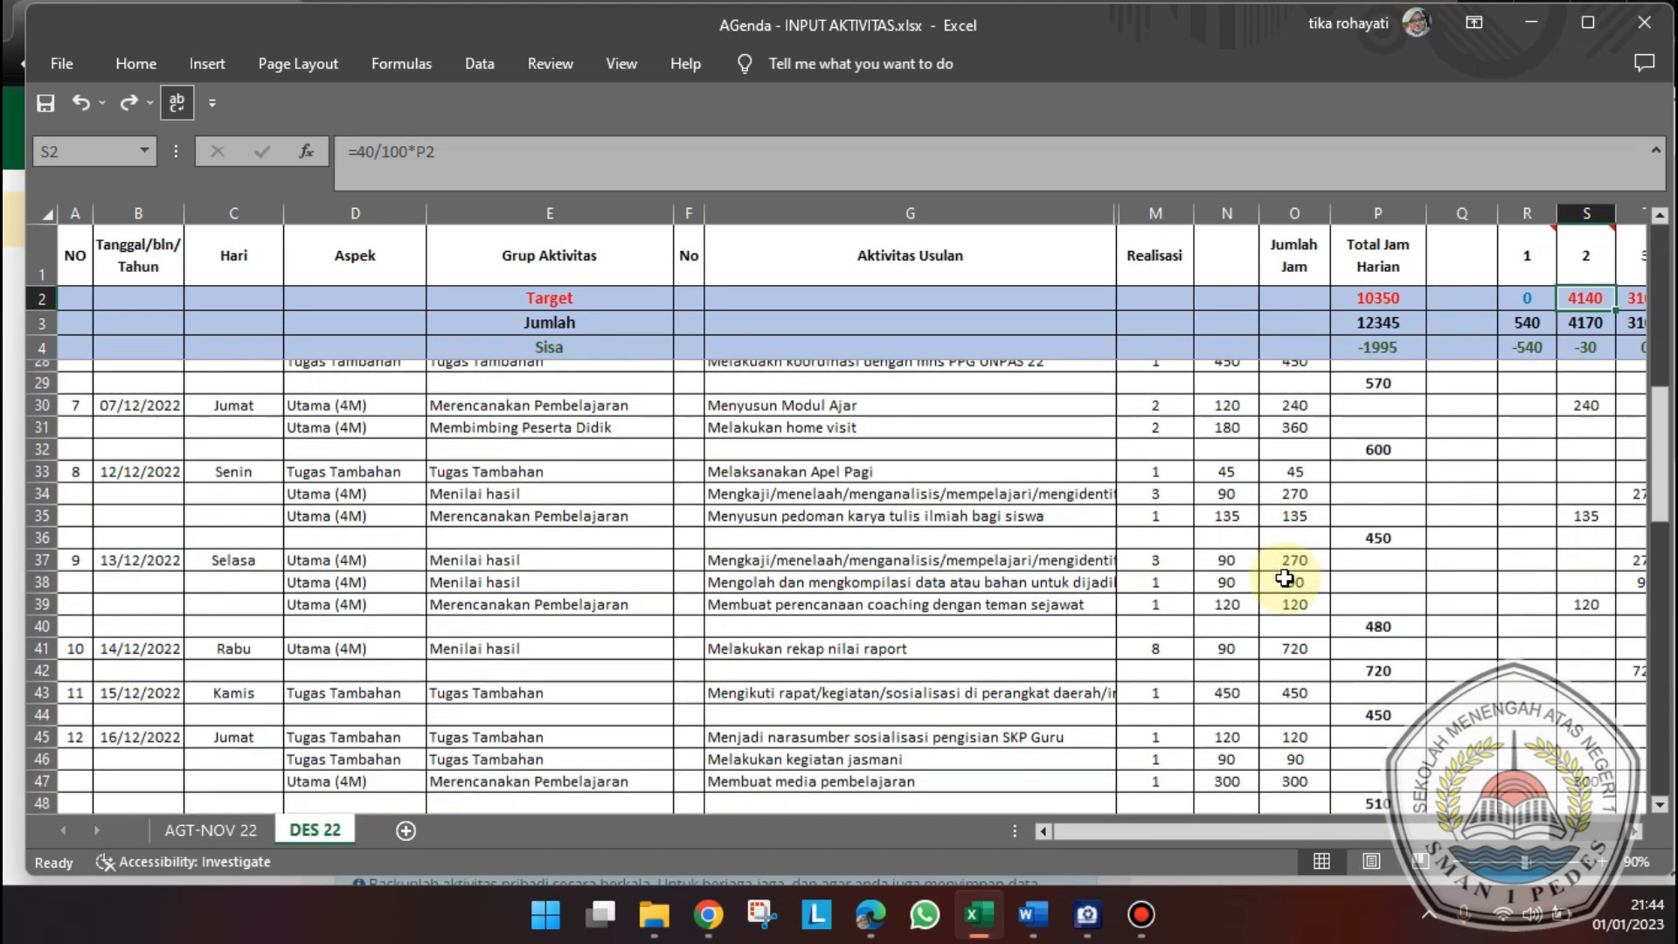
pyautogui.scroll(-4, 1283, 578)
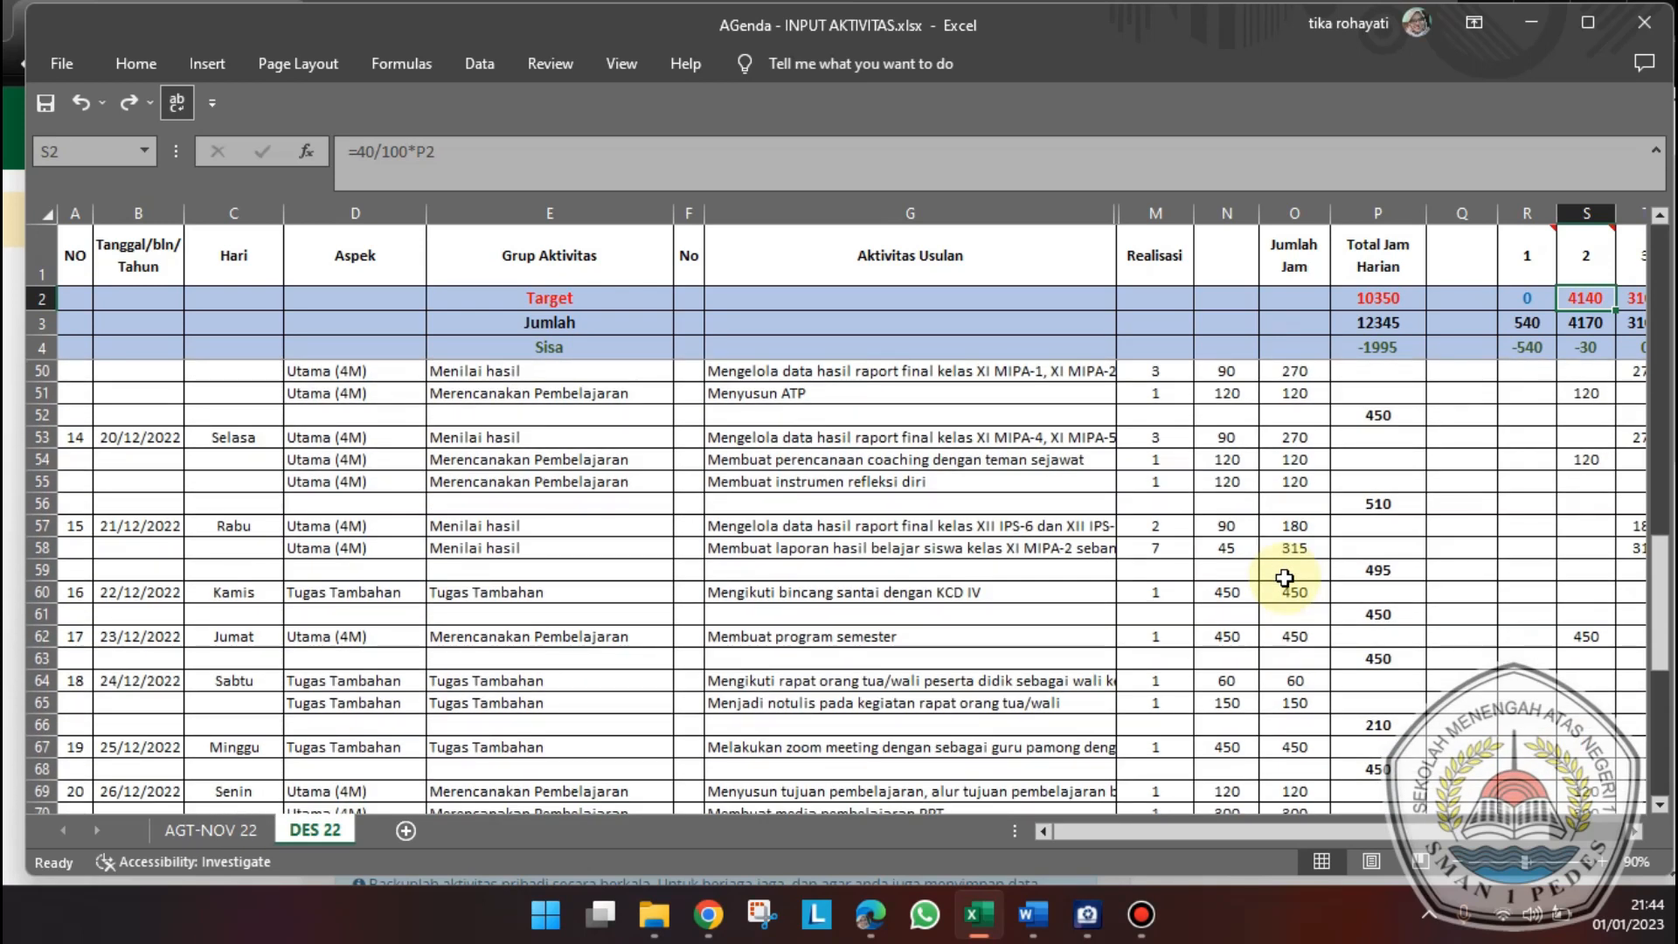
# - Open the Windows calendar at December 2022 and check 5 December
pyautogui.click(1612, 909)
pyautogui.click(1581, 409)
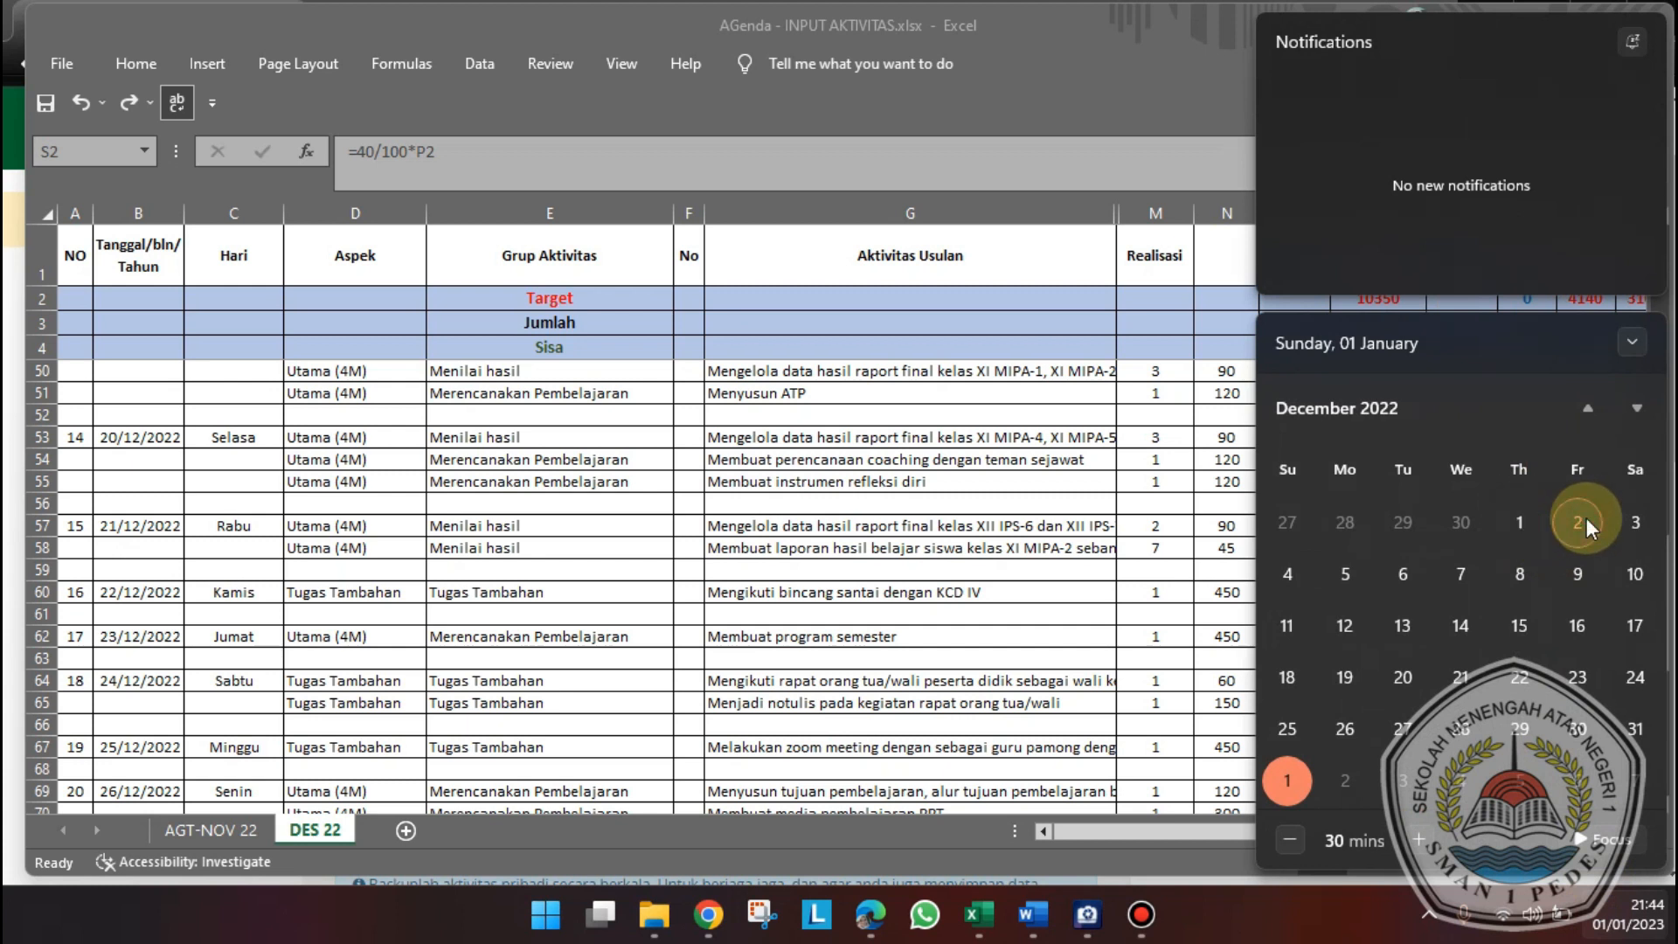
pyautogui.click(1340, 575)
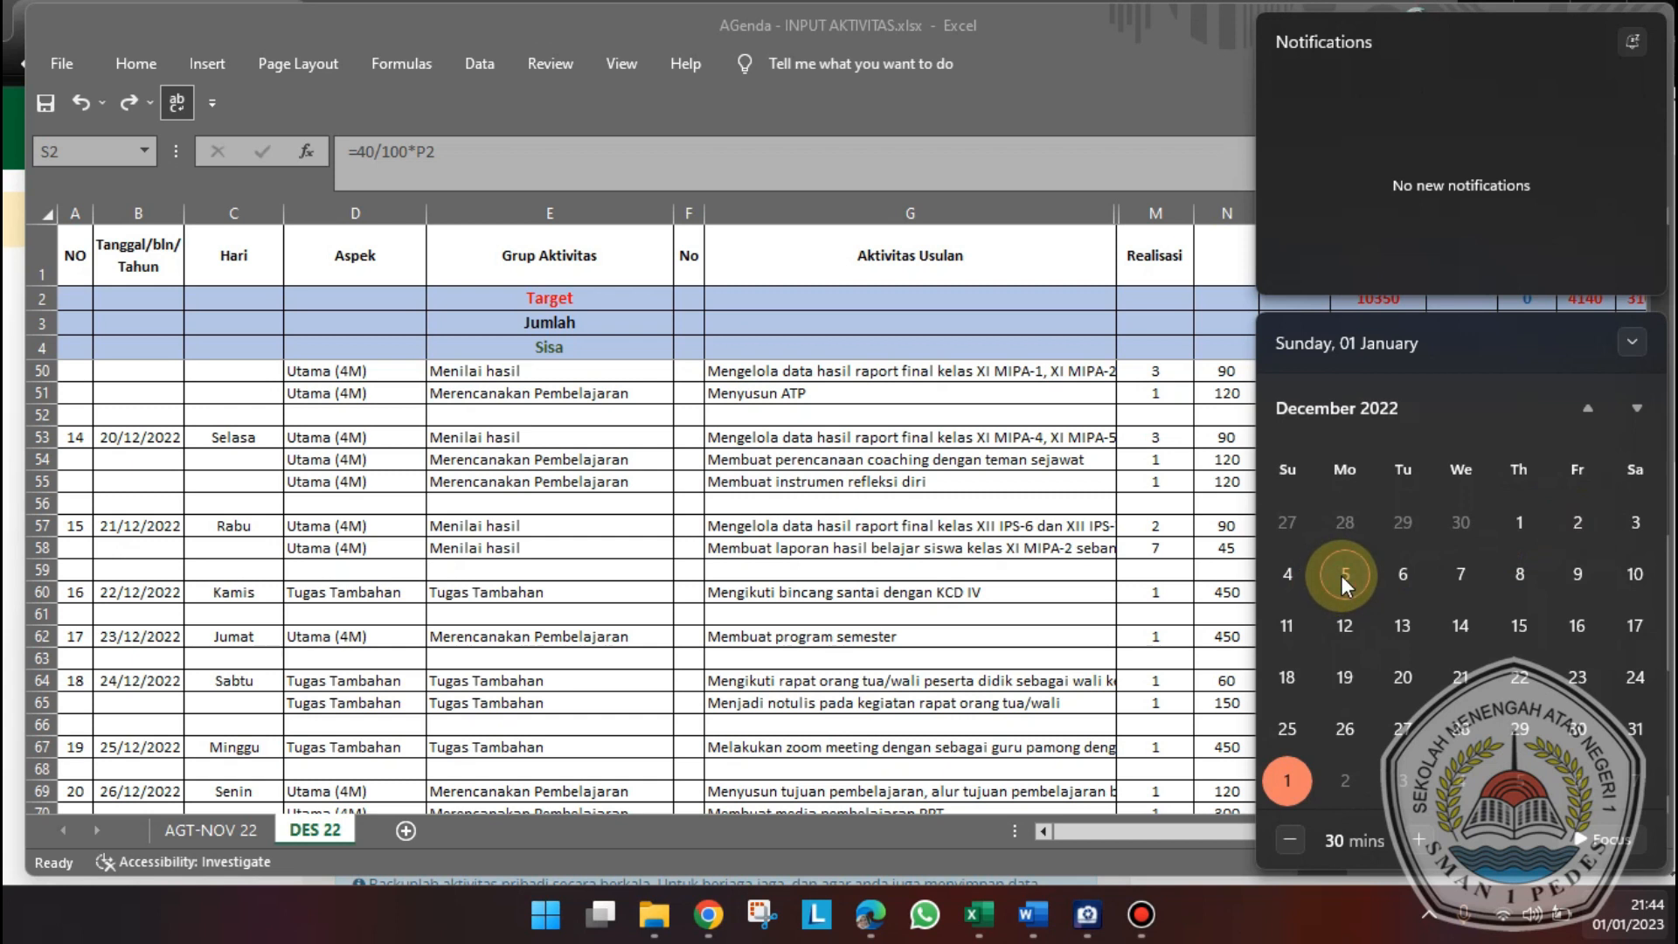
# - Close the calendar and check the 30/12/2022 entry's activity, Realisasi count and minutes in the DES 22 agenda
pyautogui.click(1133, 637)
pyautogui.scroll(-9, 1136, 643)
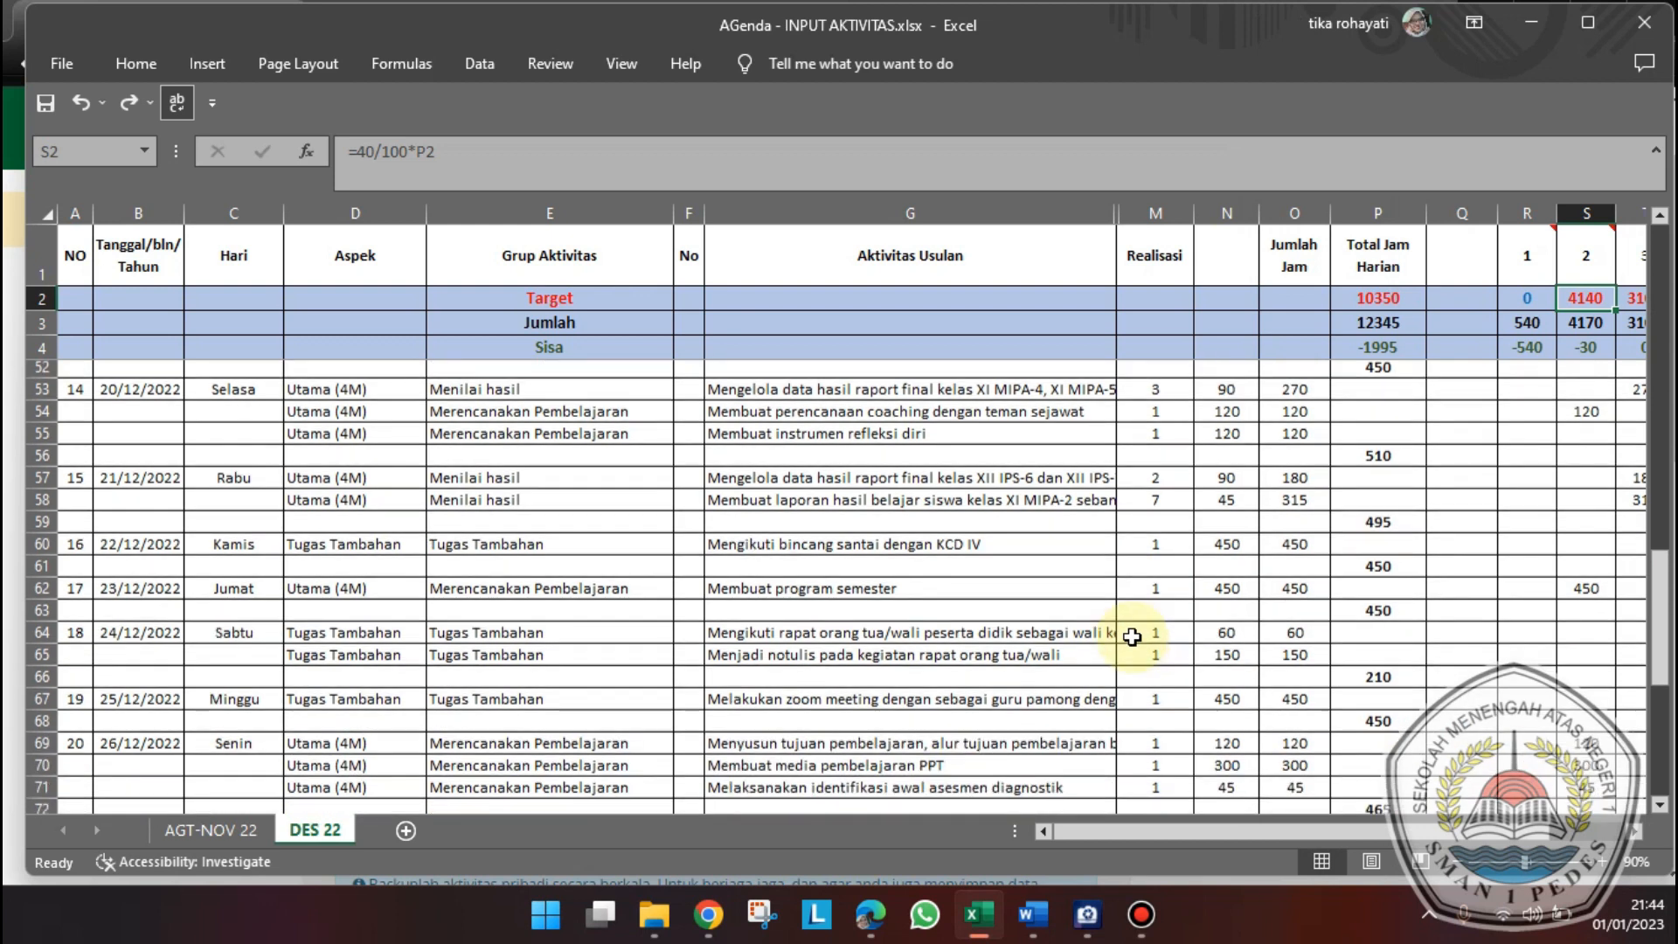
pyautogui.scroll(1, 1137, 642)
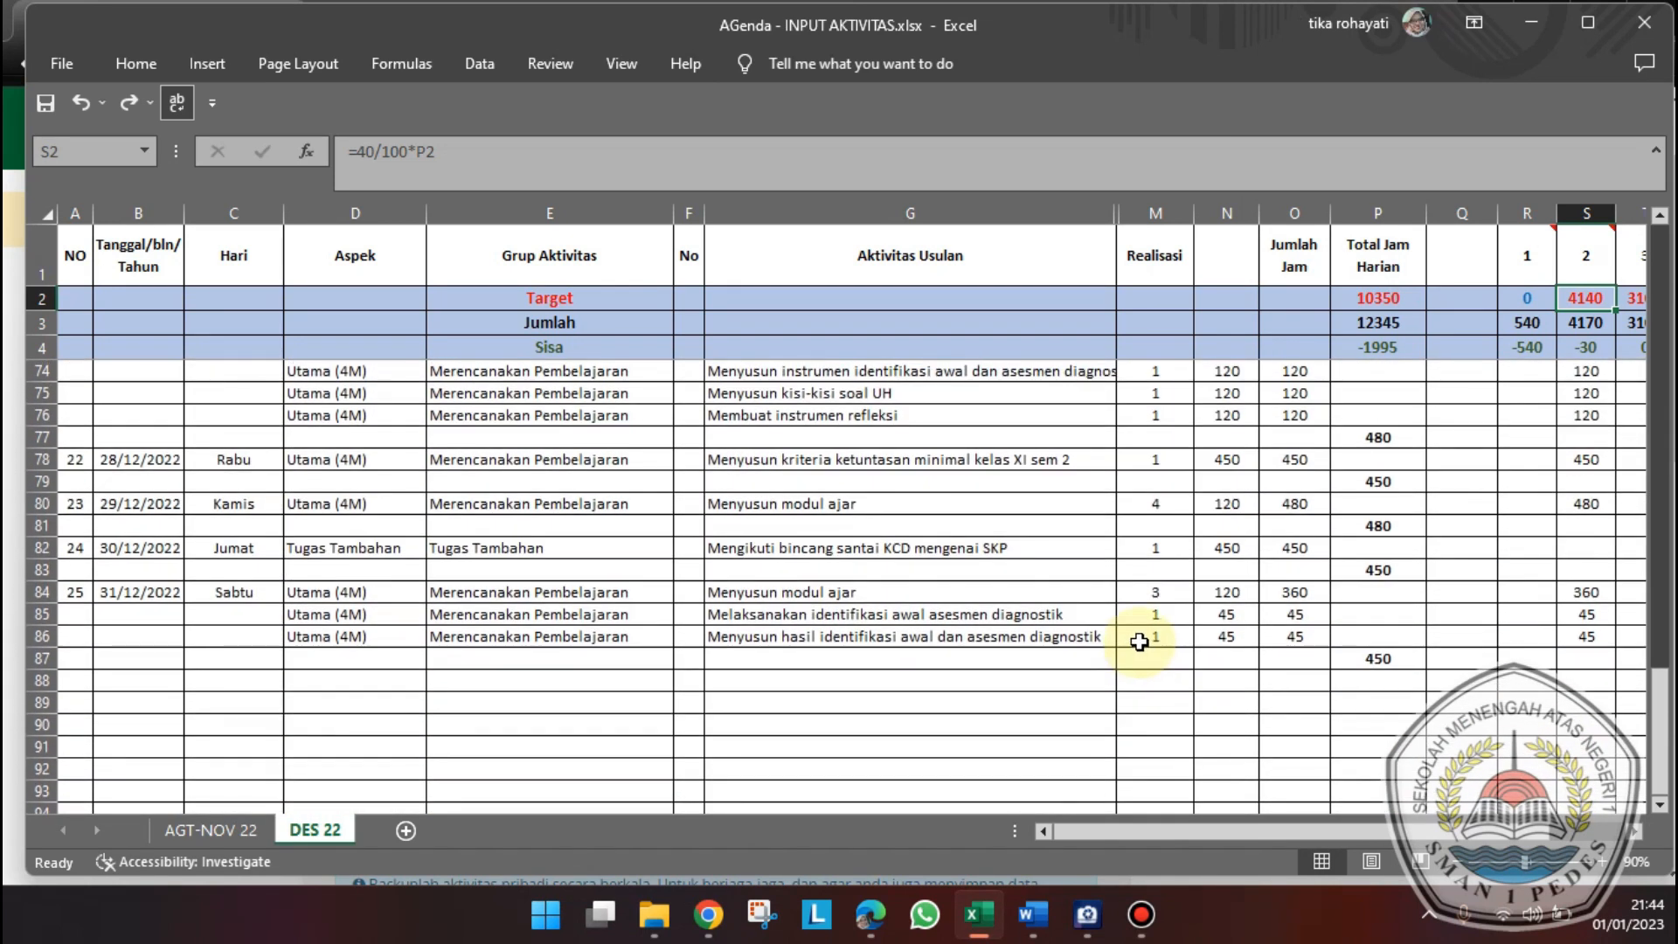
pyautogui.click(244, 553)
pyautogui.press('Right')
pyautogui.press('Right')
pyautogui.press('Right')
pyautogui.press('Right')
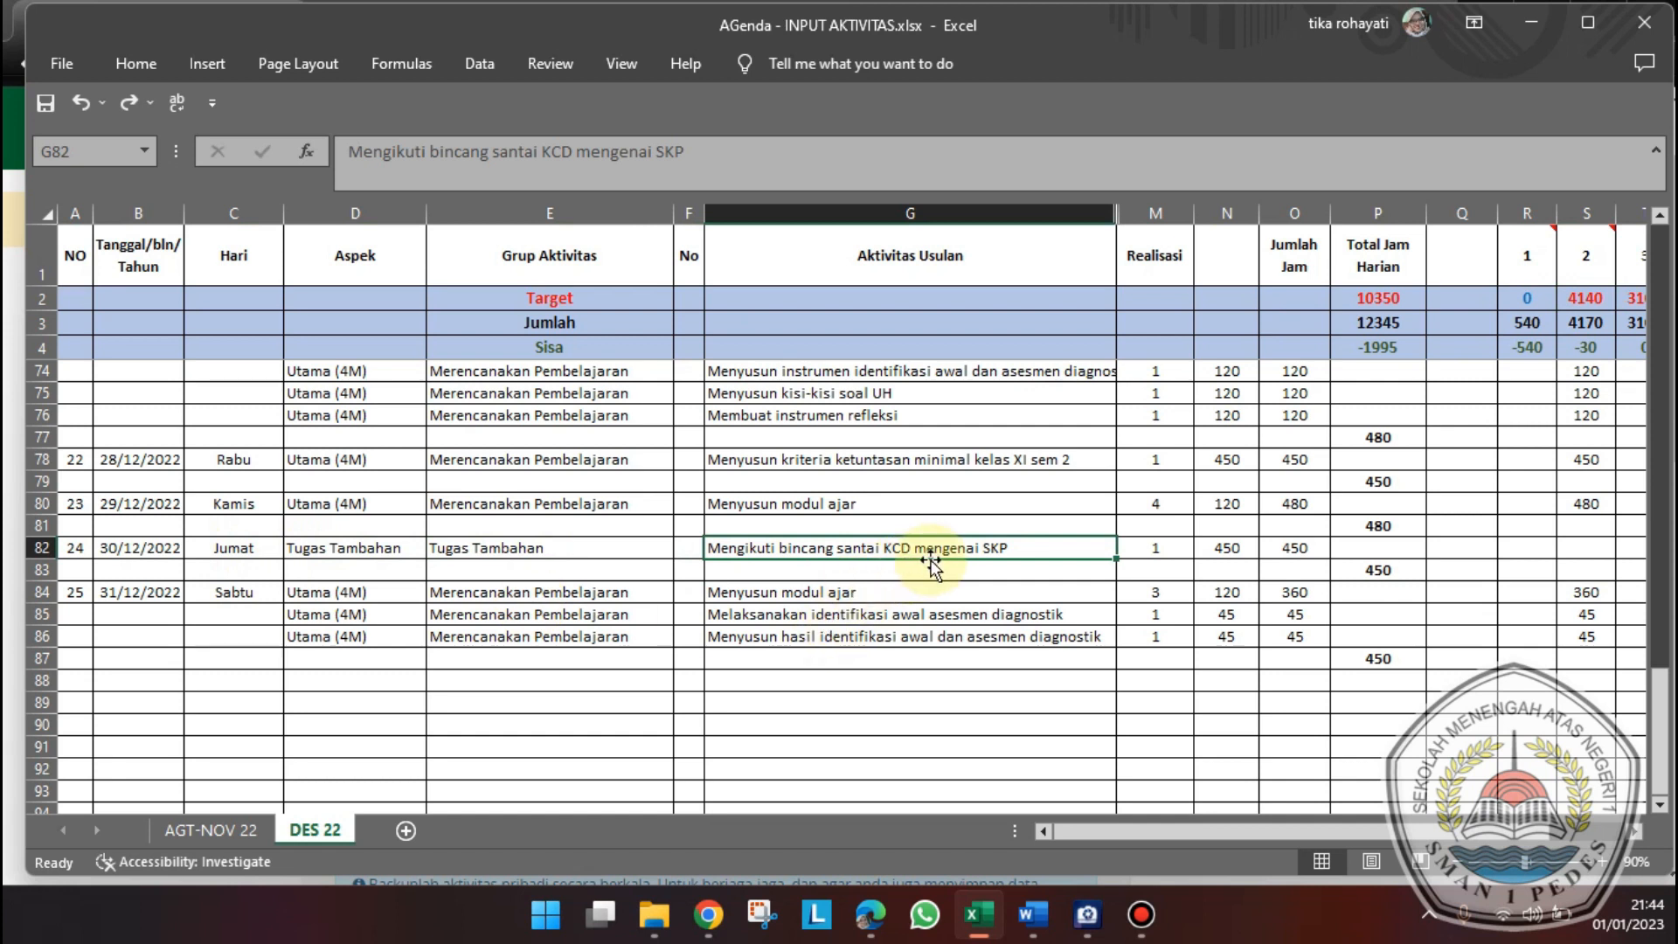
pyautogui.click(1179, 548)
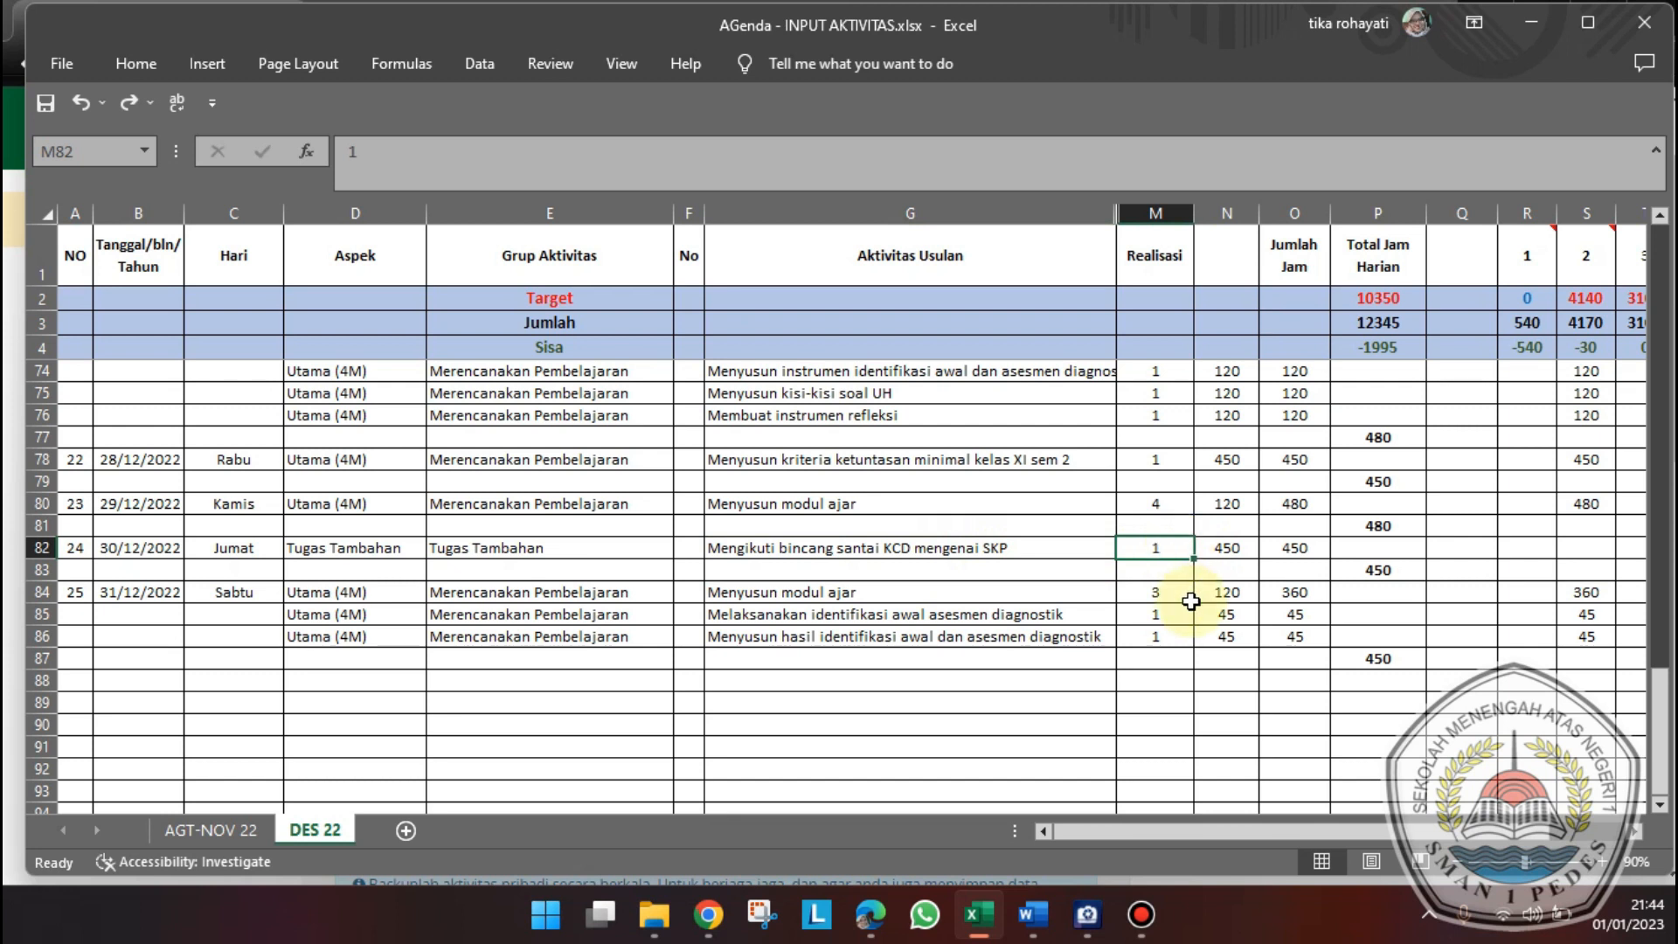
pyautogui.click(1237, 548)
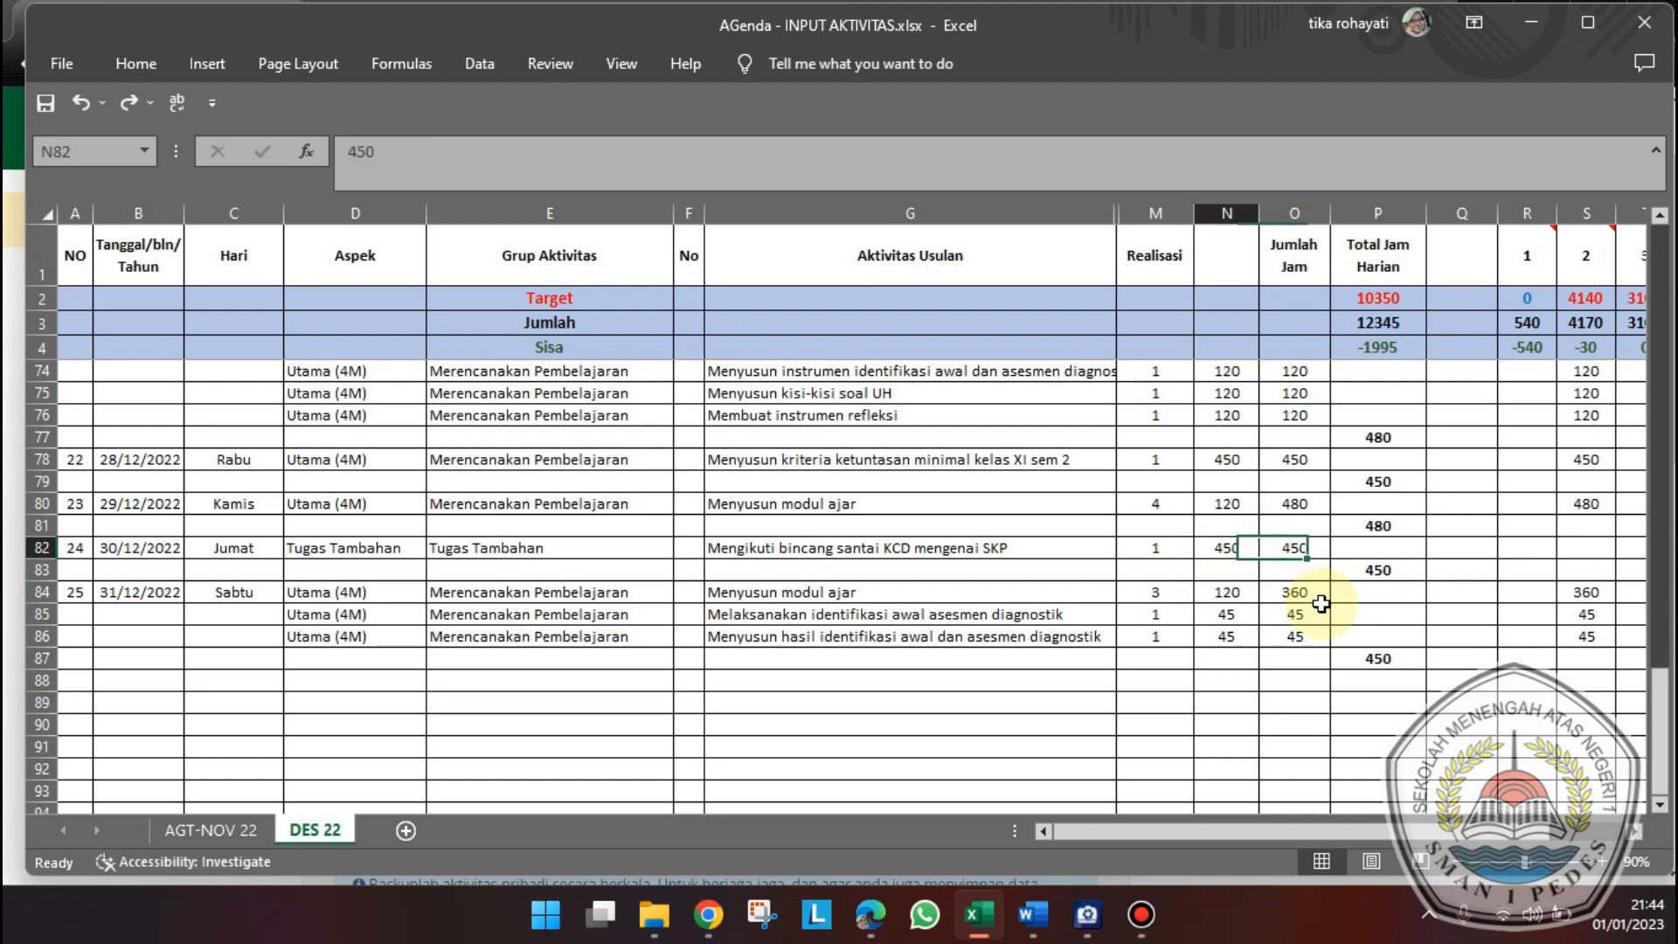
pyautogui.press('Left')
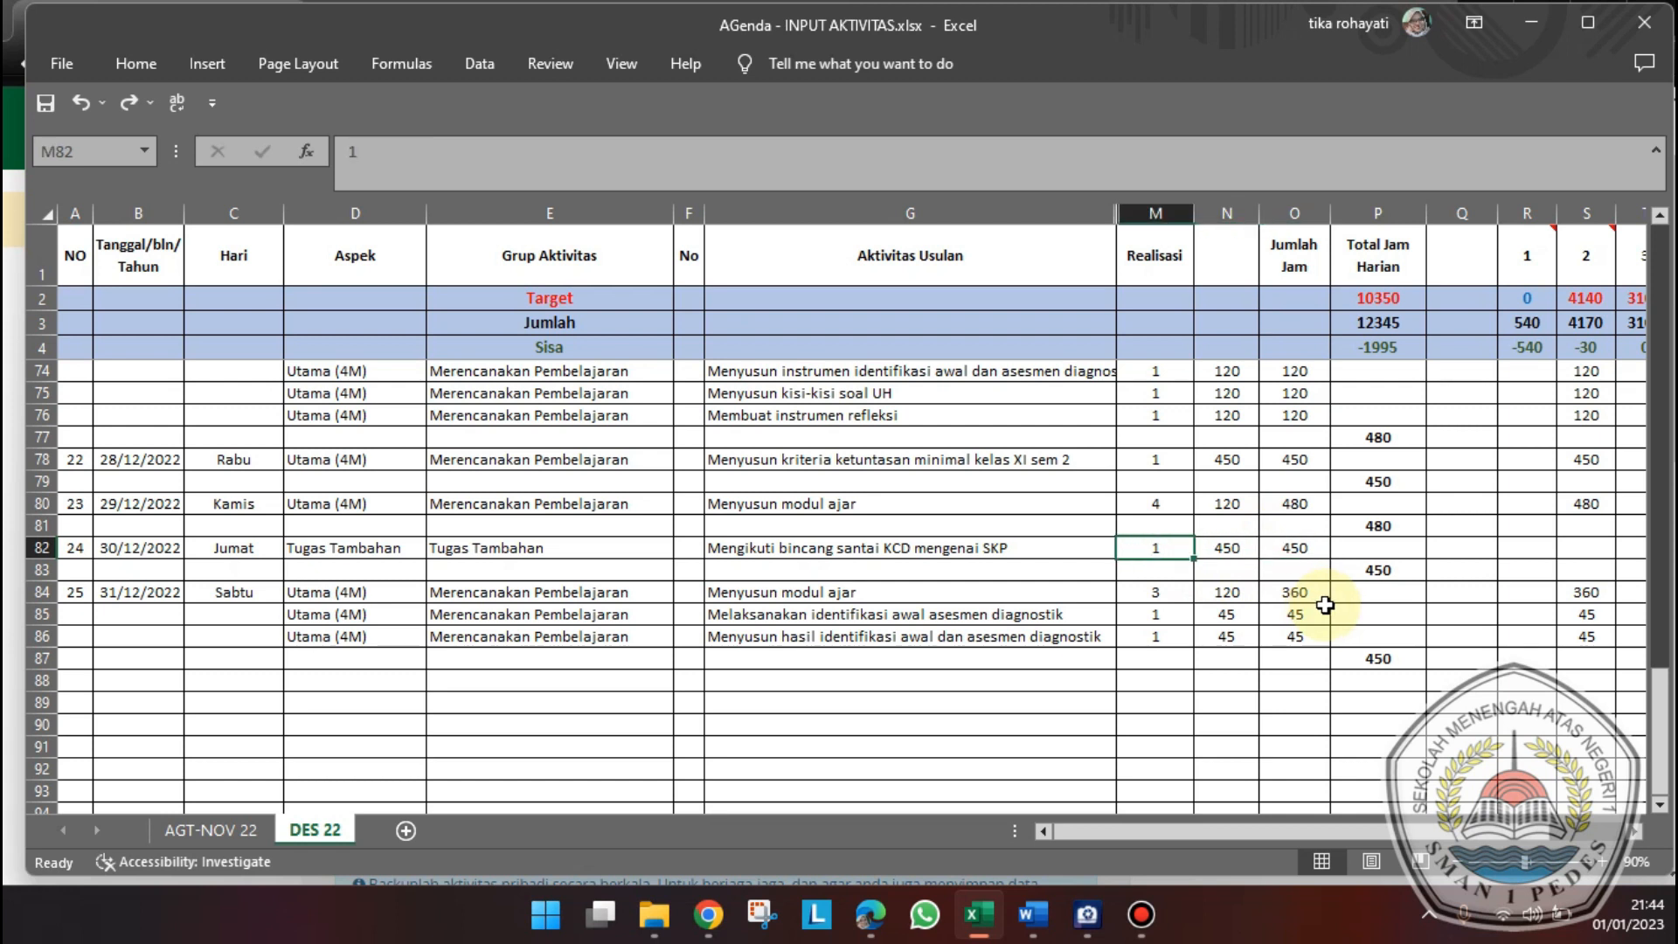
# - Clear the 30/12/2022 activity's column 5 minutes, check that column's Sisa value, and re-enter 450
pyautogui.moveTo(1525, 832); pyautogui.dragTo(1565, 840)
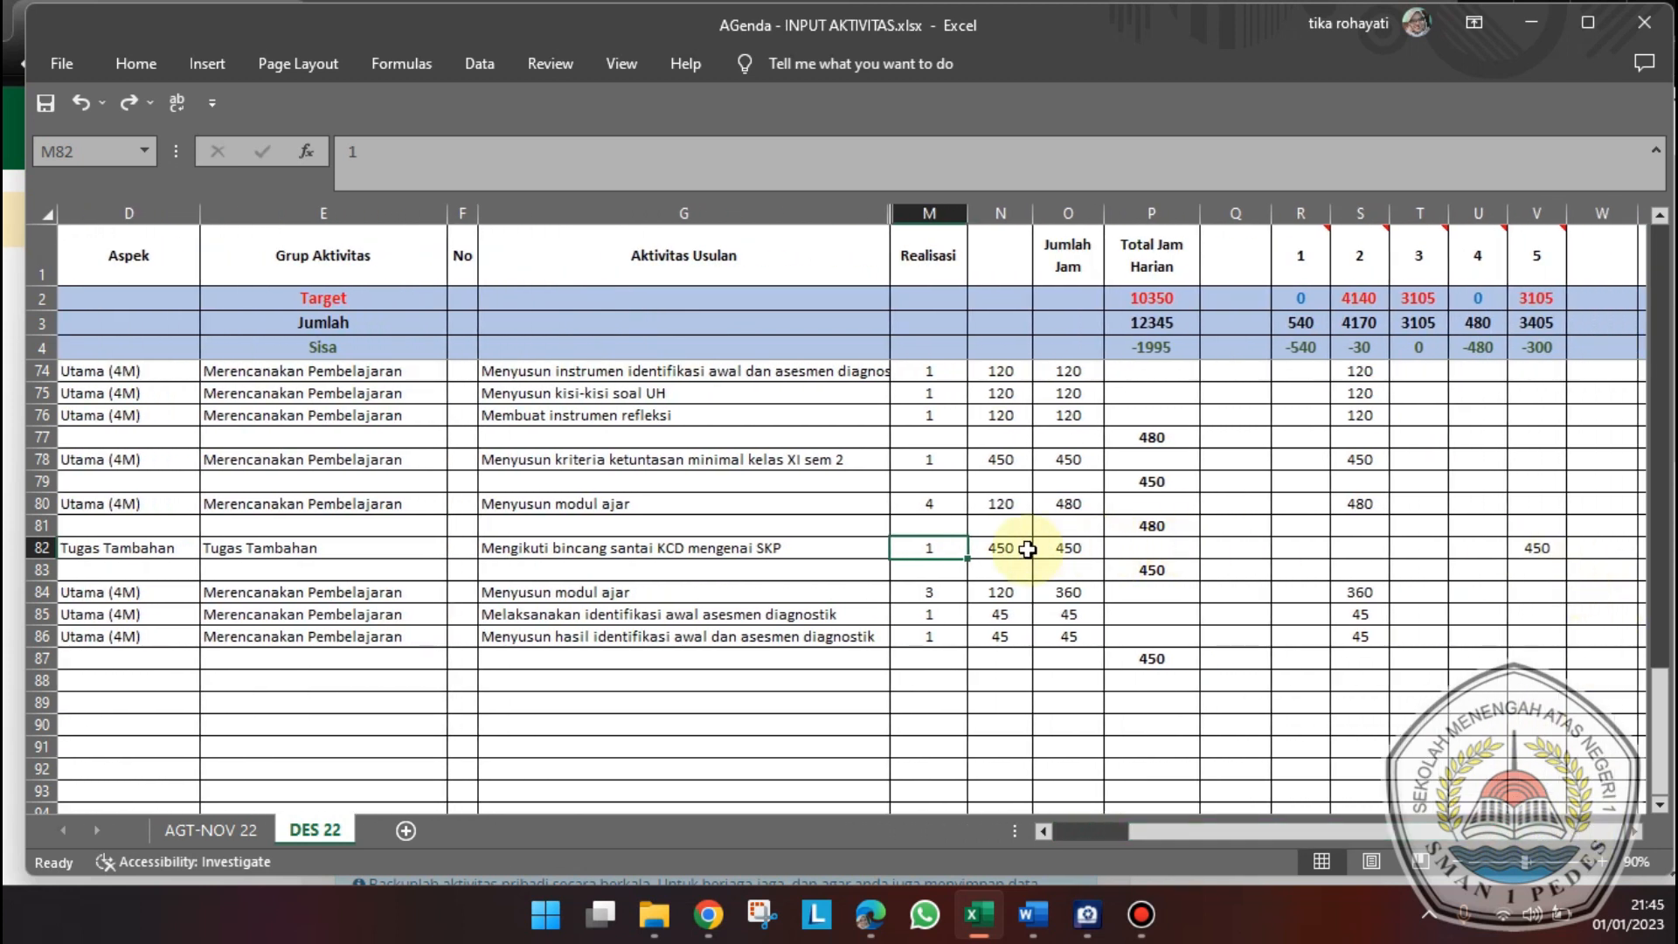
pyautogui.click(1543, 546)
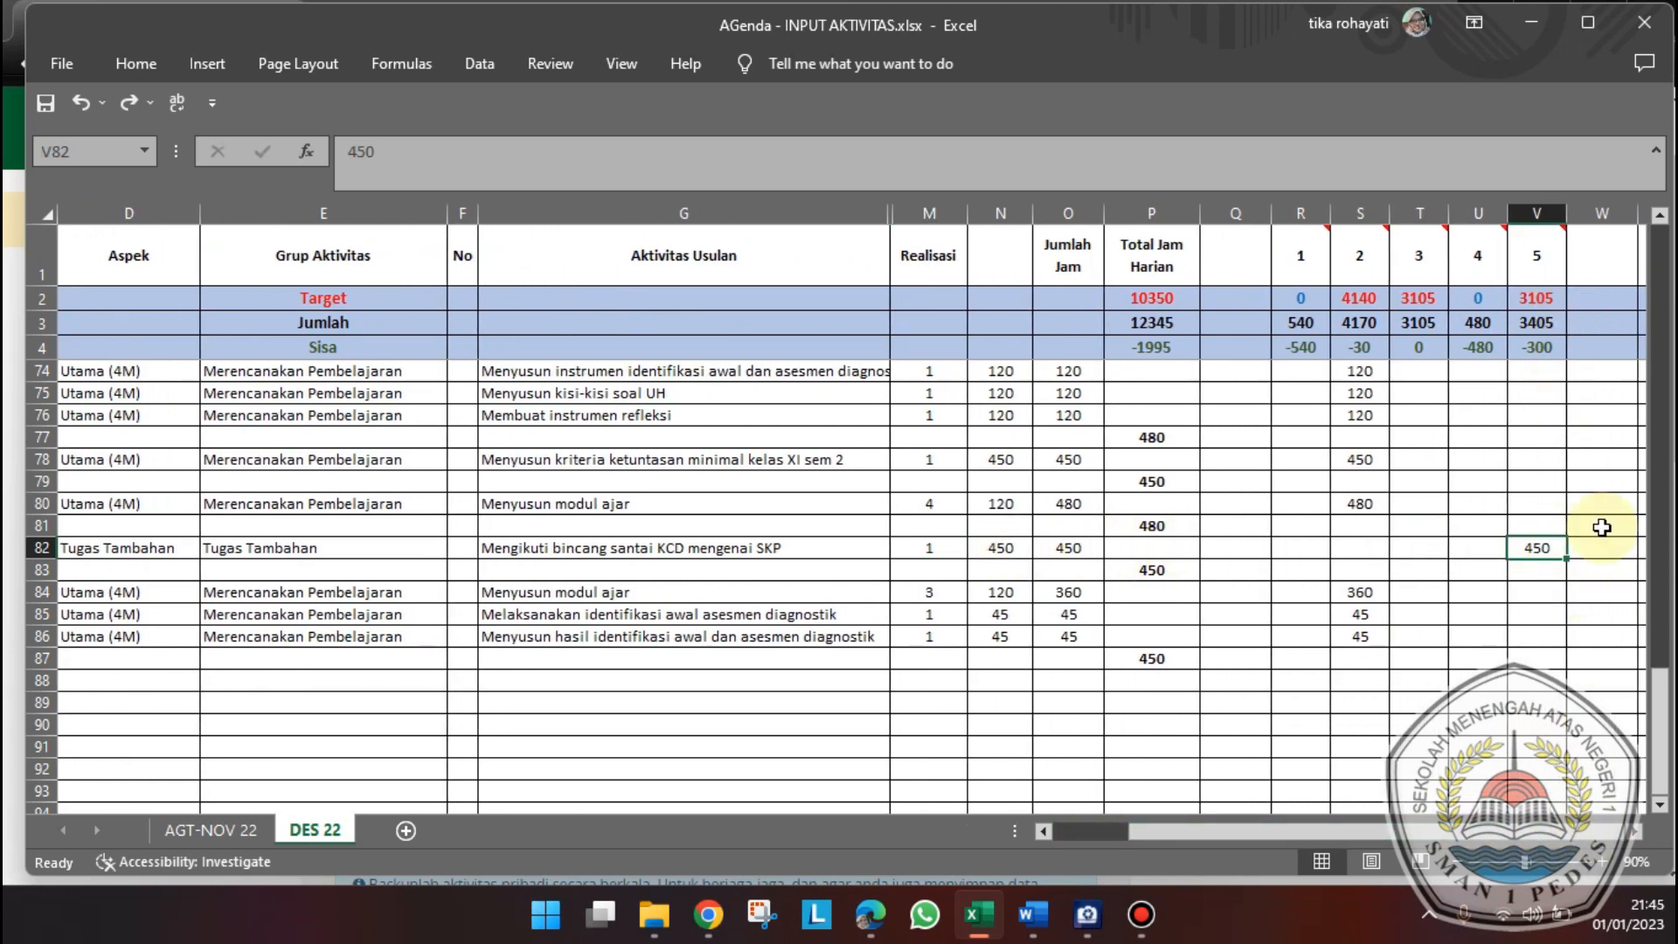
pyautogui.press('Delete')
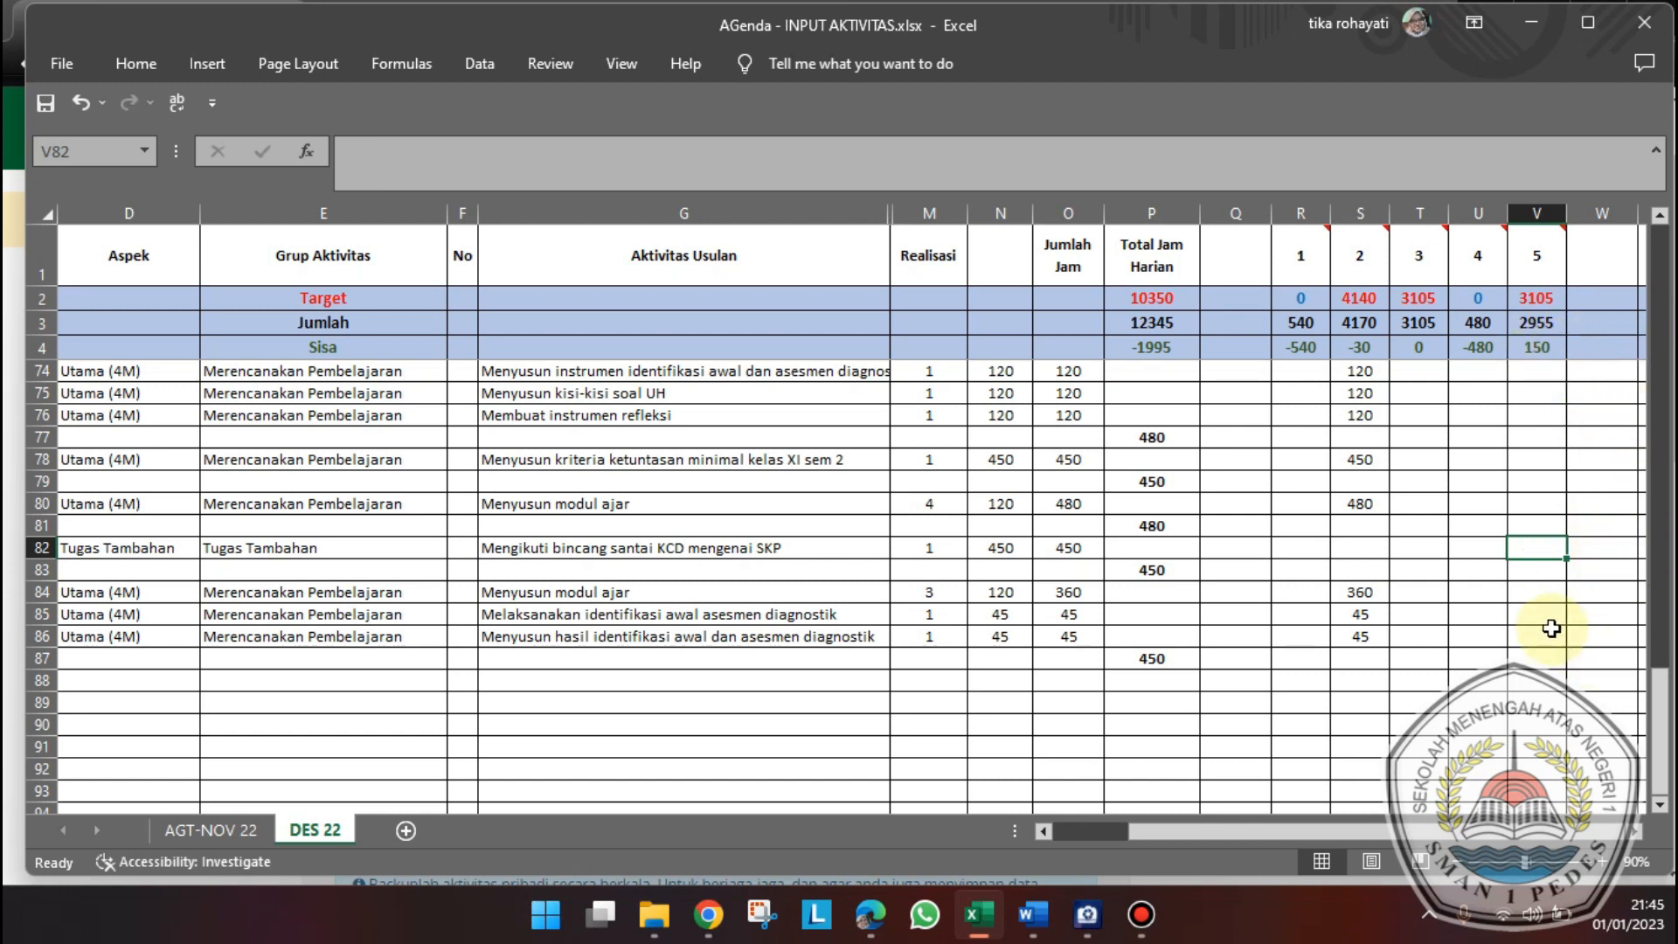
pyautogui.write('450')
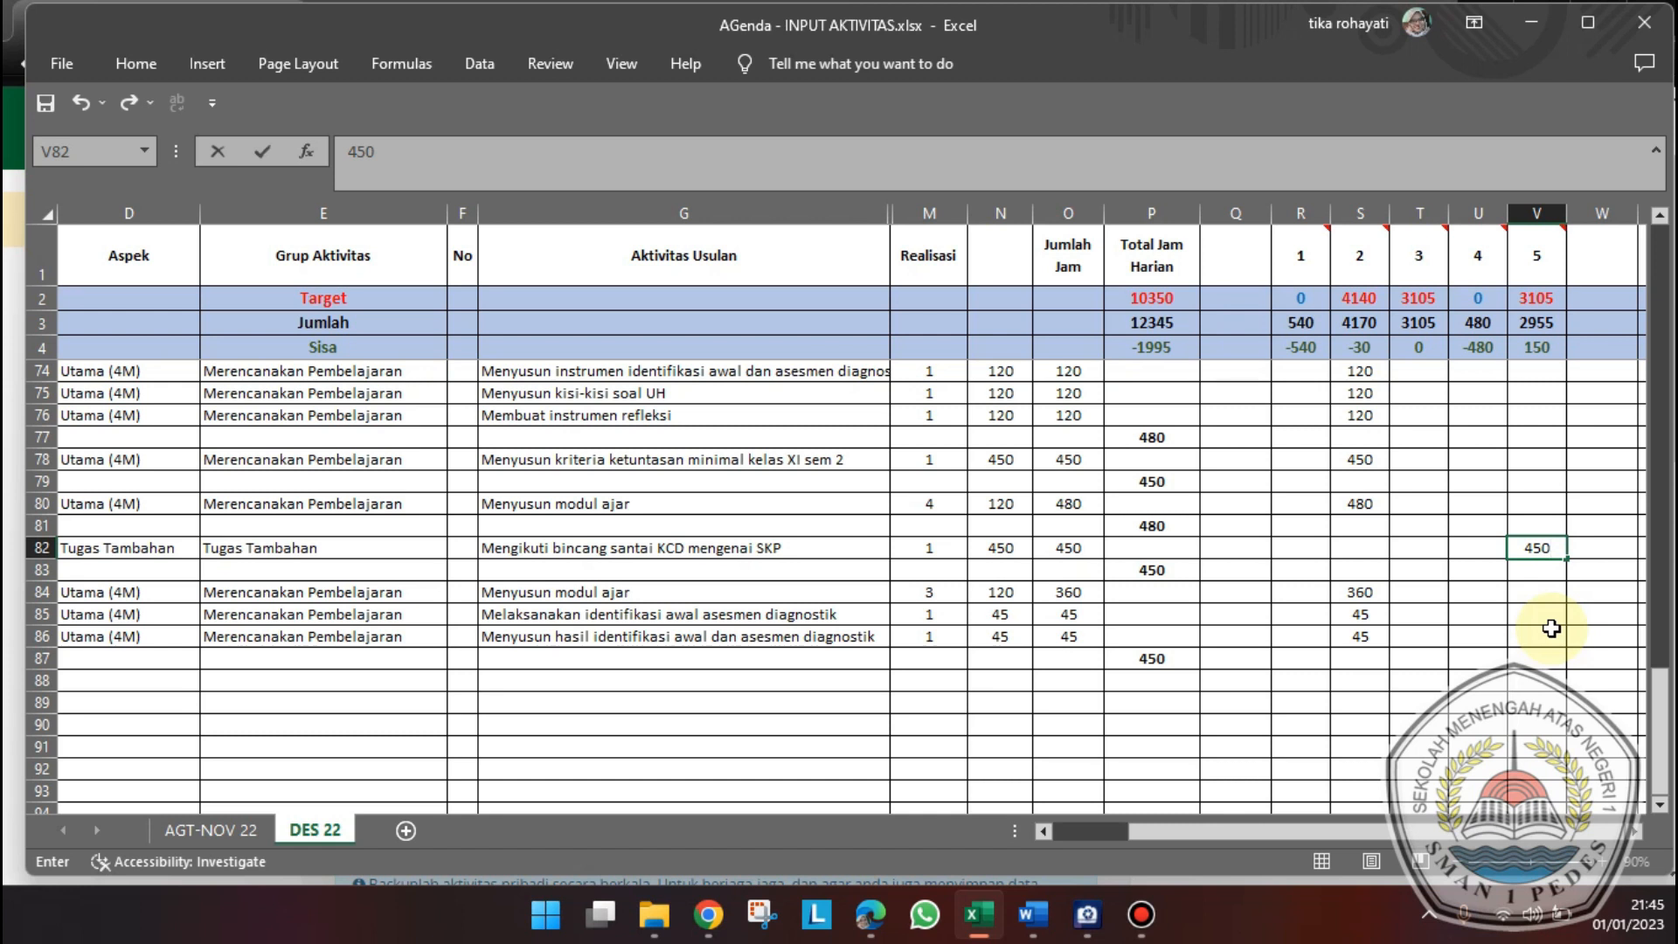
pyautogui.press('Return')
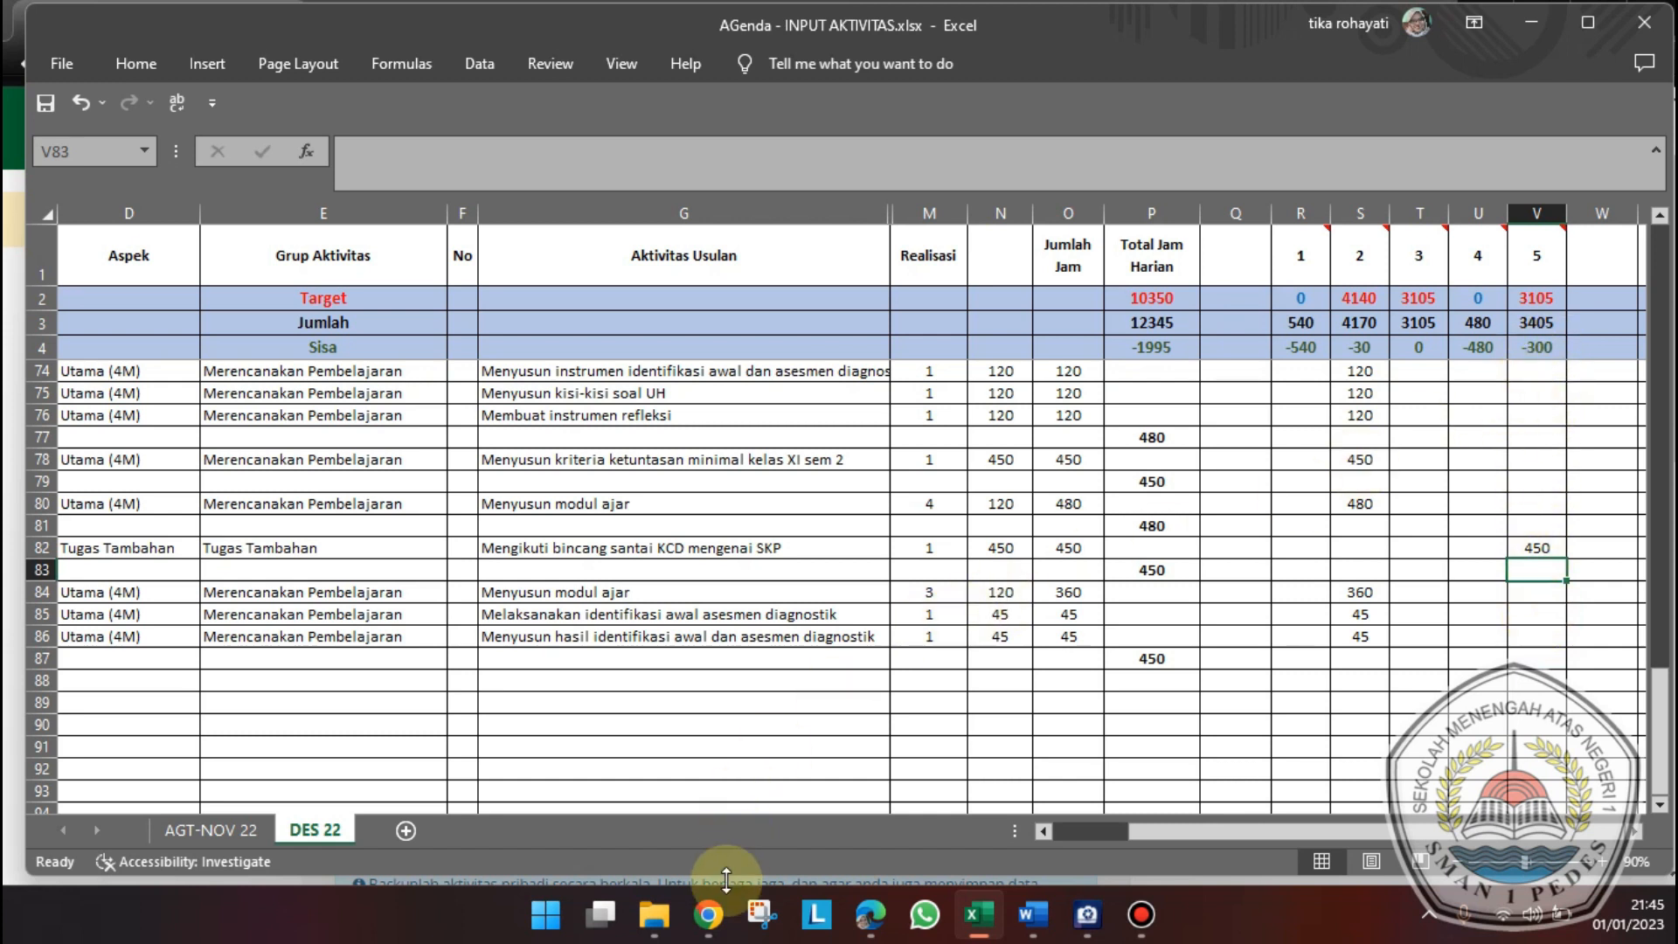
# - Switch to the TRK Jabar page in Chrome, select 30 December 2022 as the active date, and recheck the Excel agenda
pyautogui.click(709, 910)
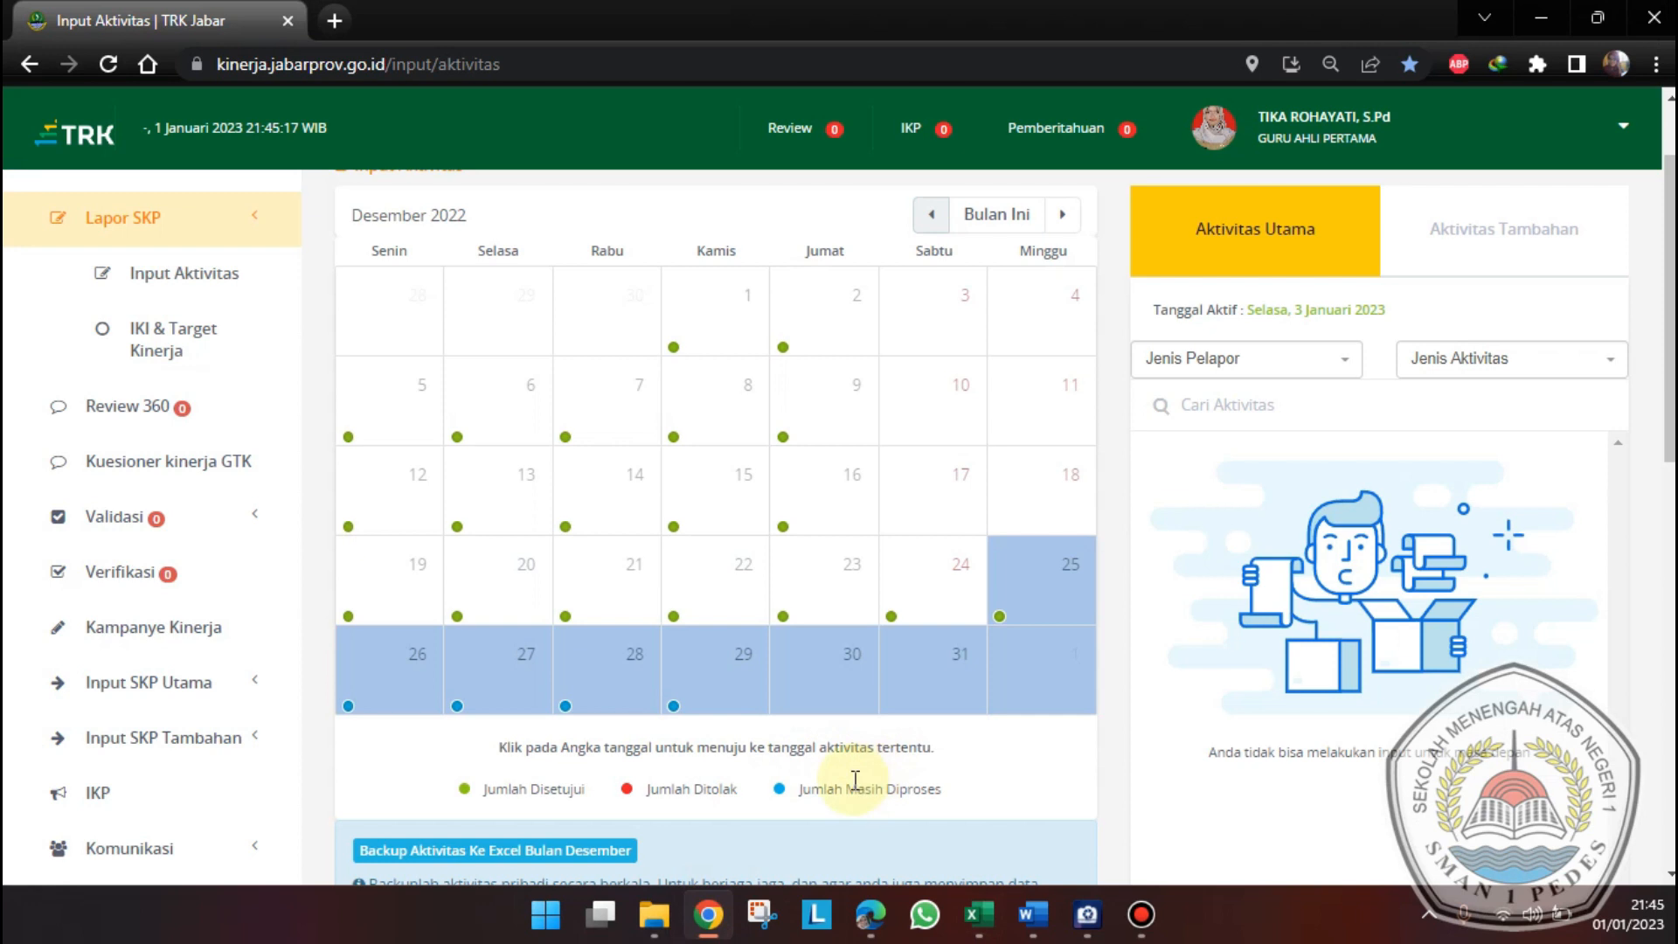
pyautogui.click(827, 696)
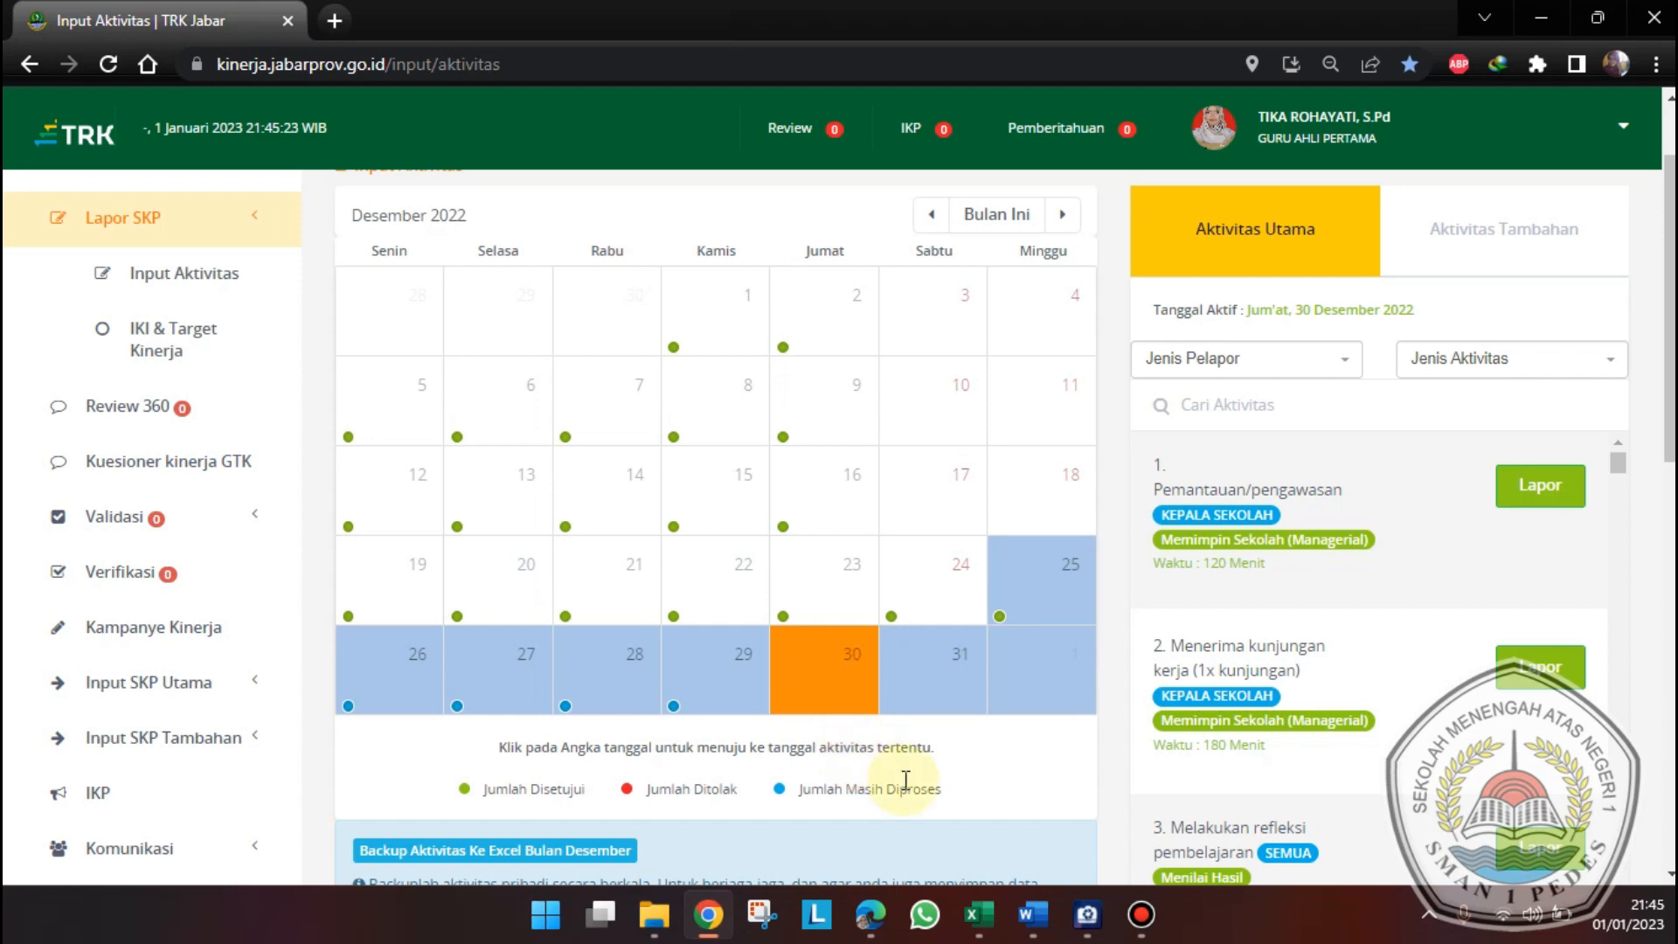
pyautogui.scroll(-3, 930, 769)
pyautogui.scroll(5, 930, 769)
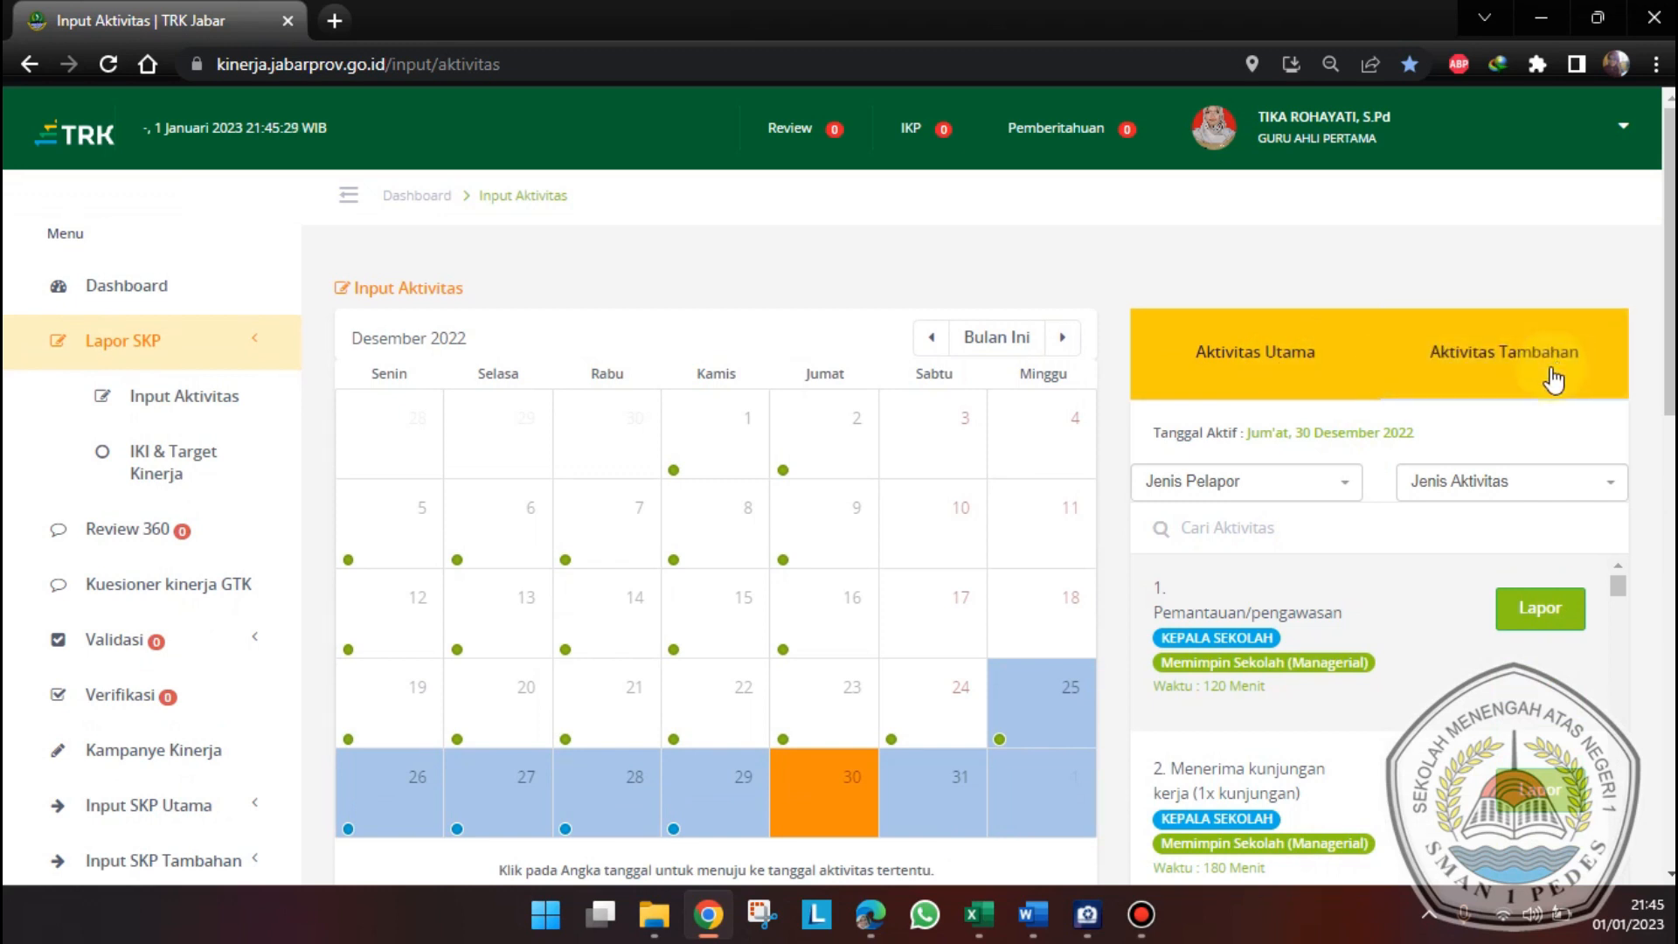
pyautogui.click(994, 914)
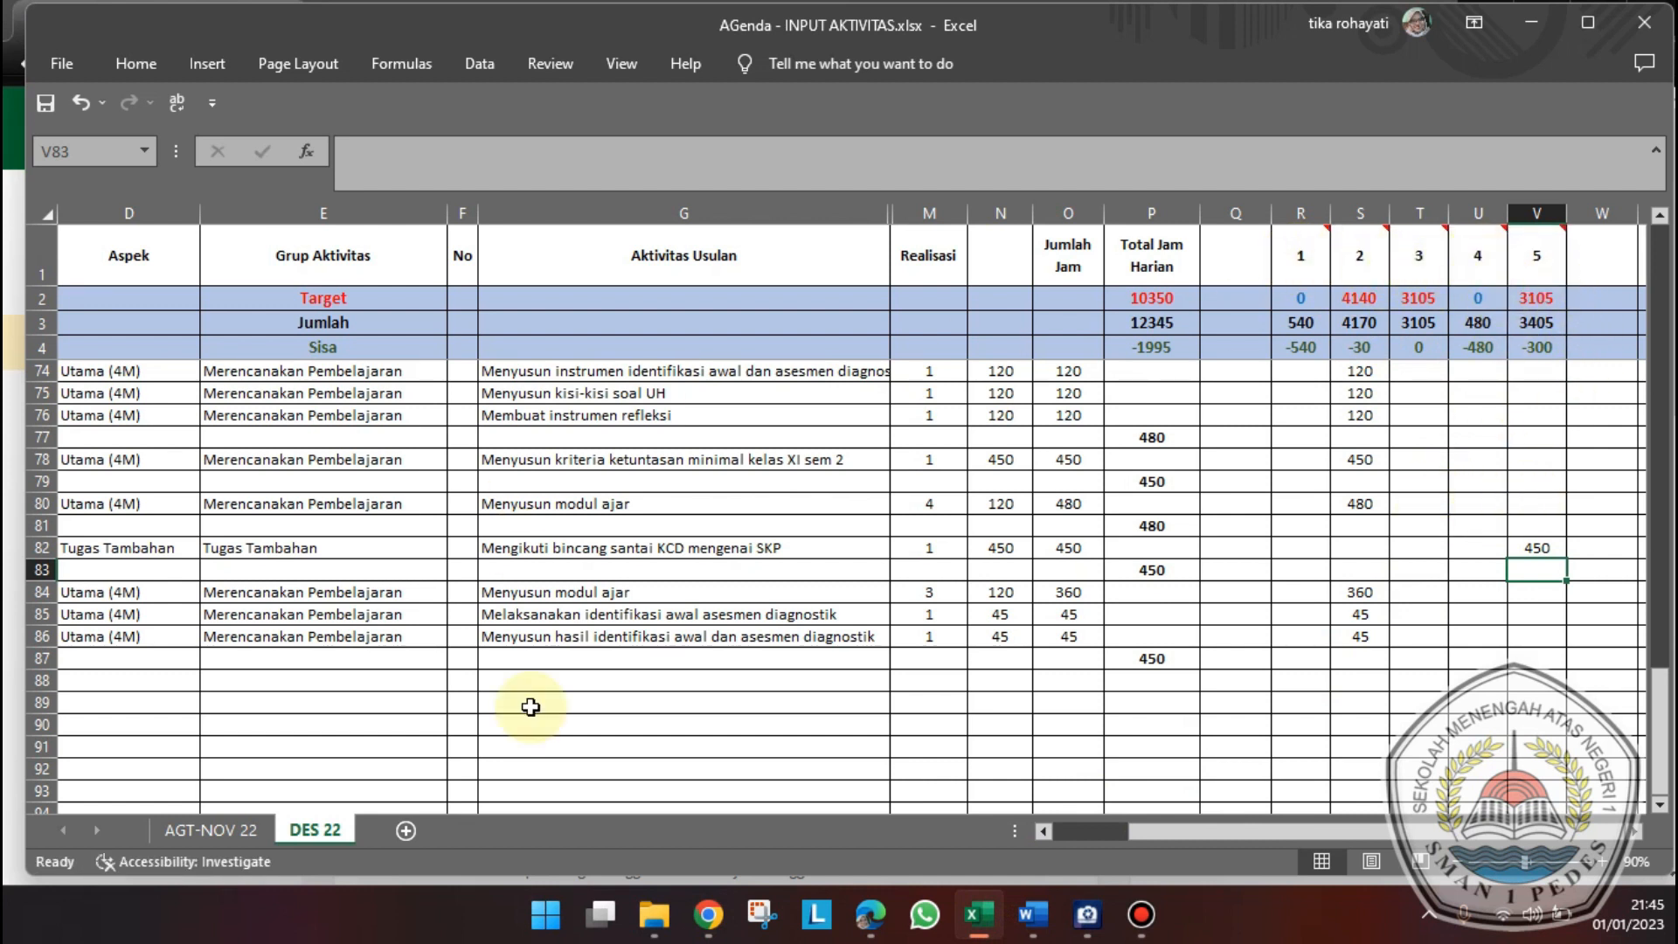
pyautogui.click(708, 914)
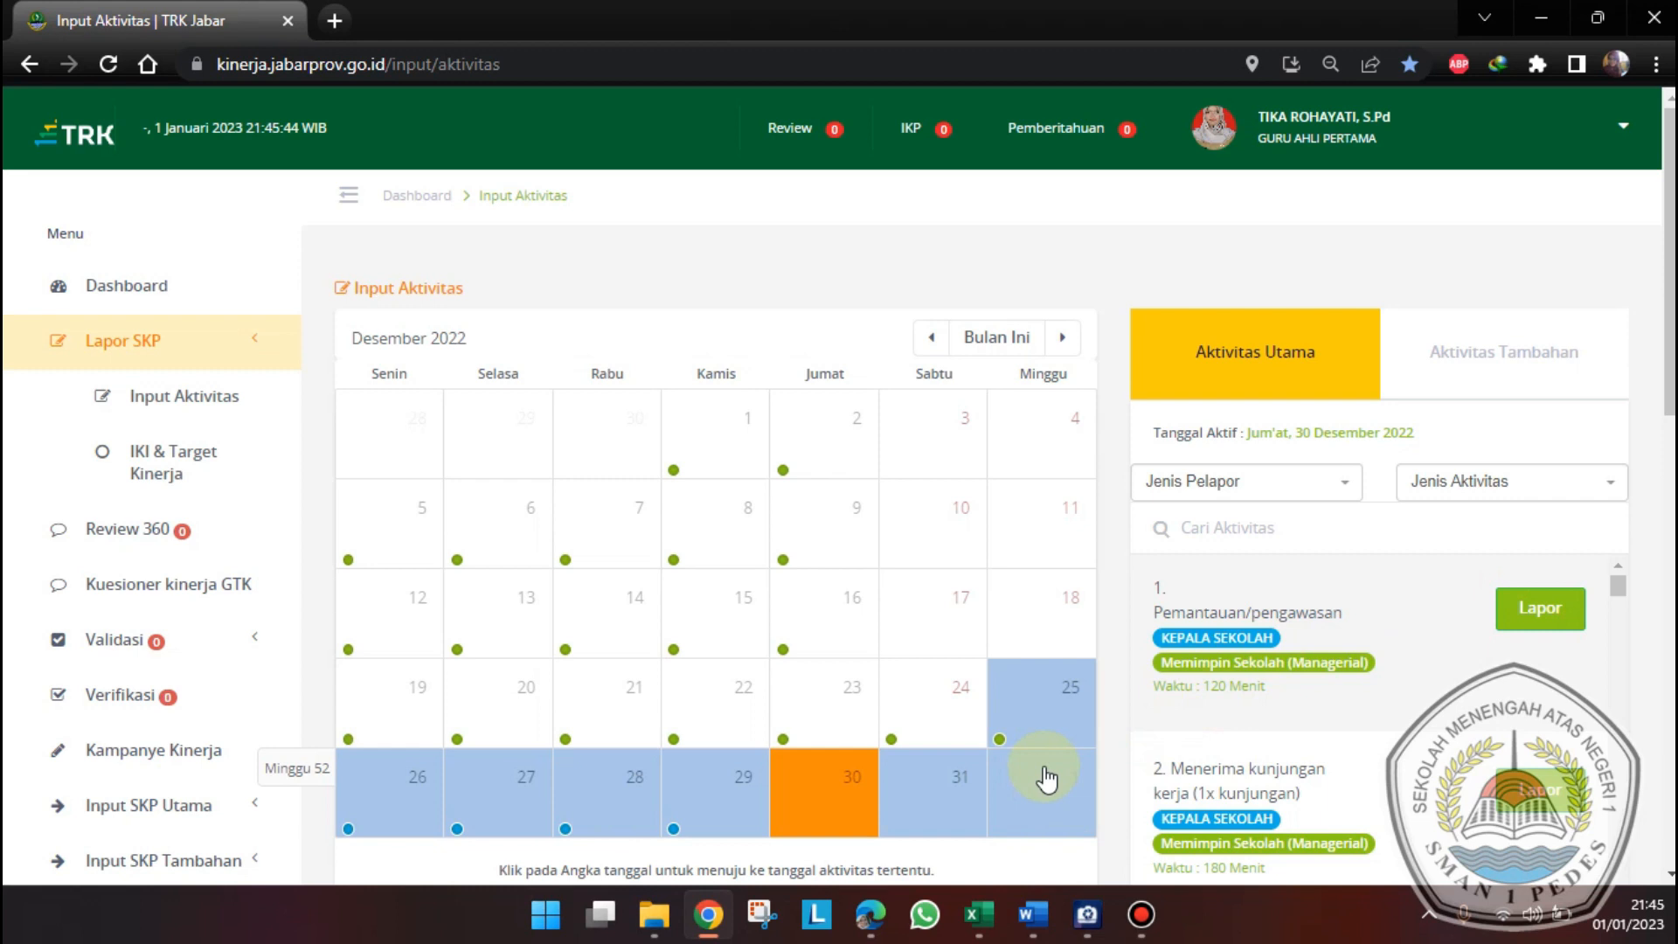
# - Show the Aktivitas Tambahan list filtered by reporter type SEMUA and activity type Melaksanakan Tugas Tambahan
pyautogui.click(1468, 386)
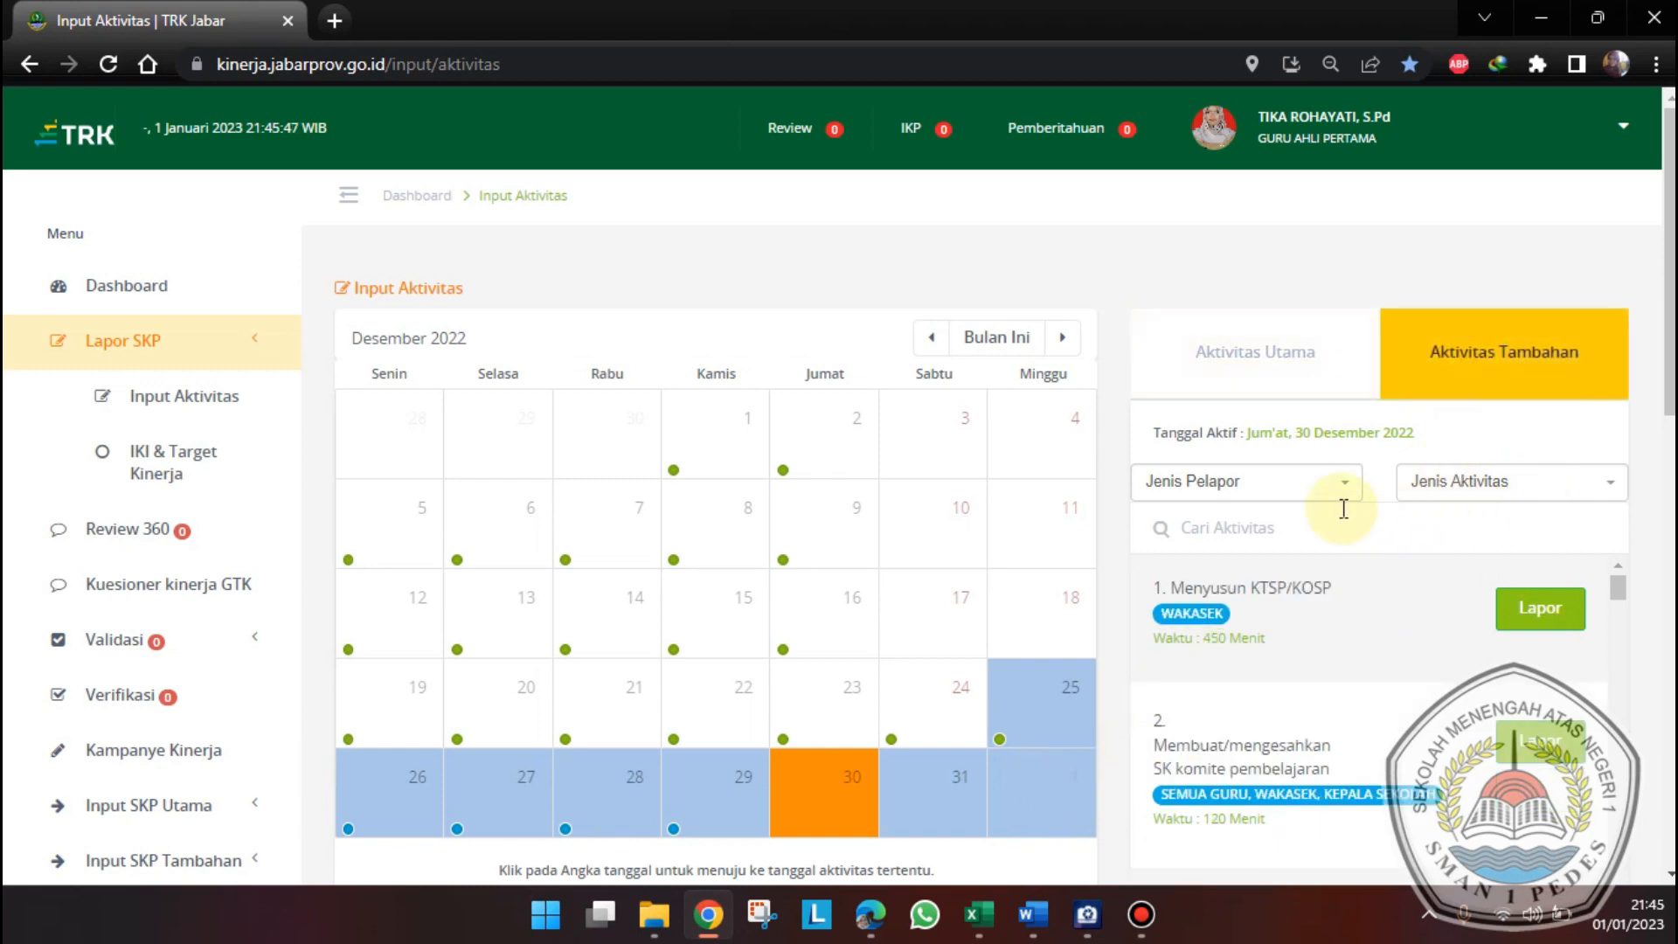
pyautogui.click(1318, 494)
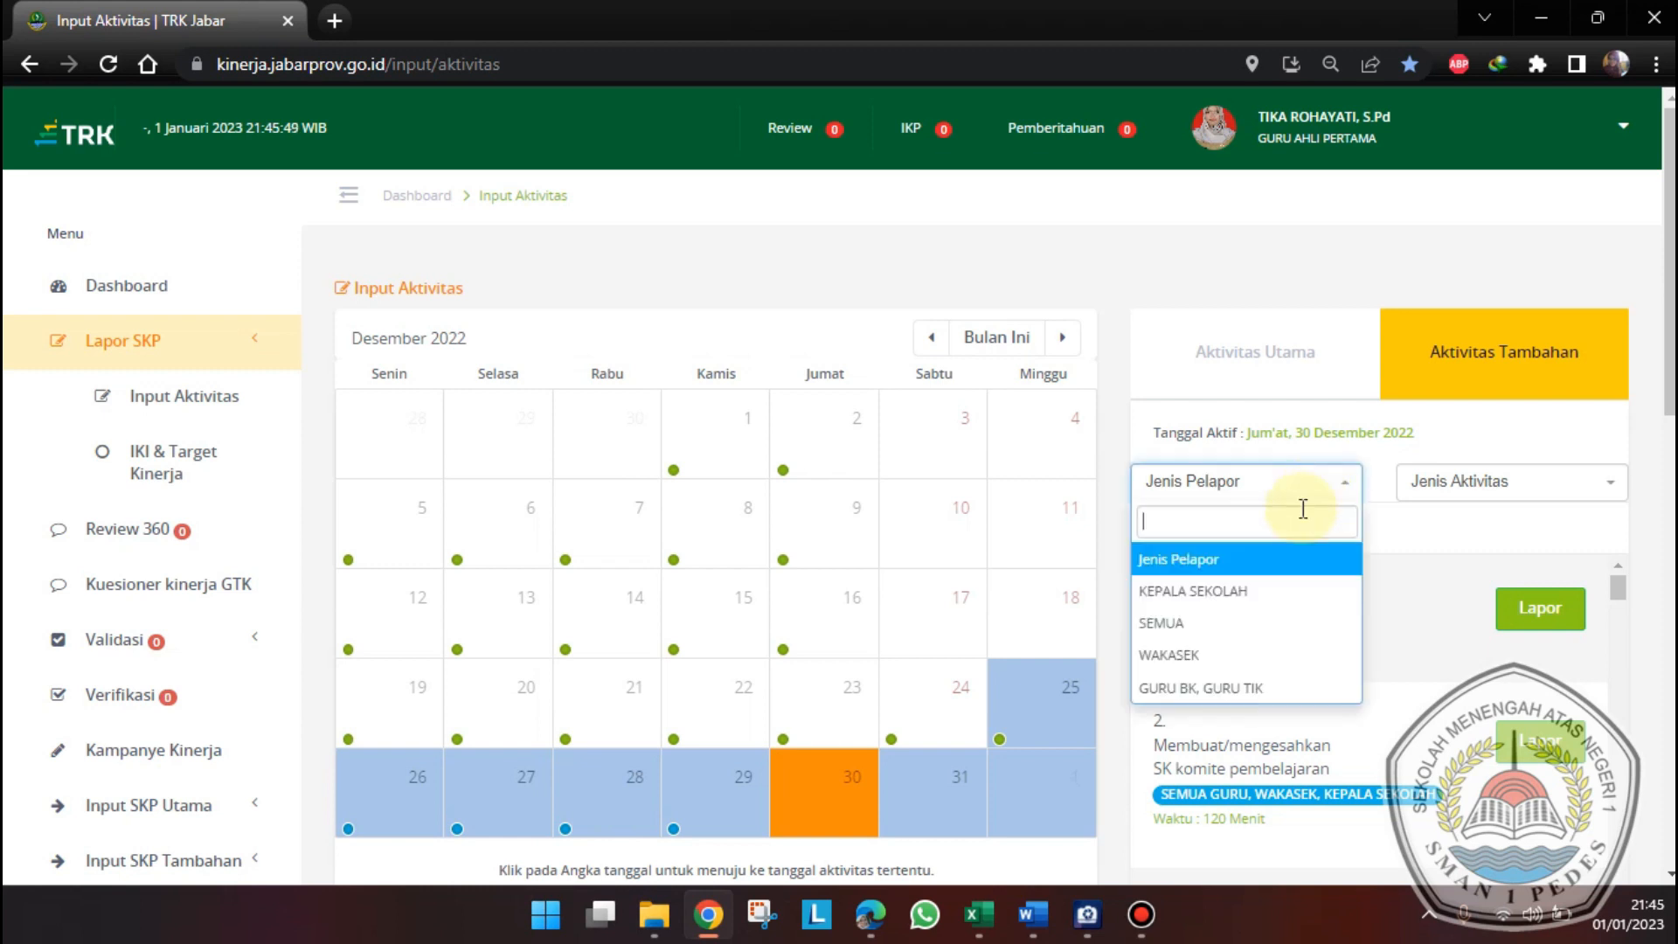
pyautogui.click(1232, 629)
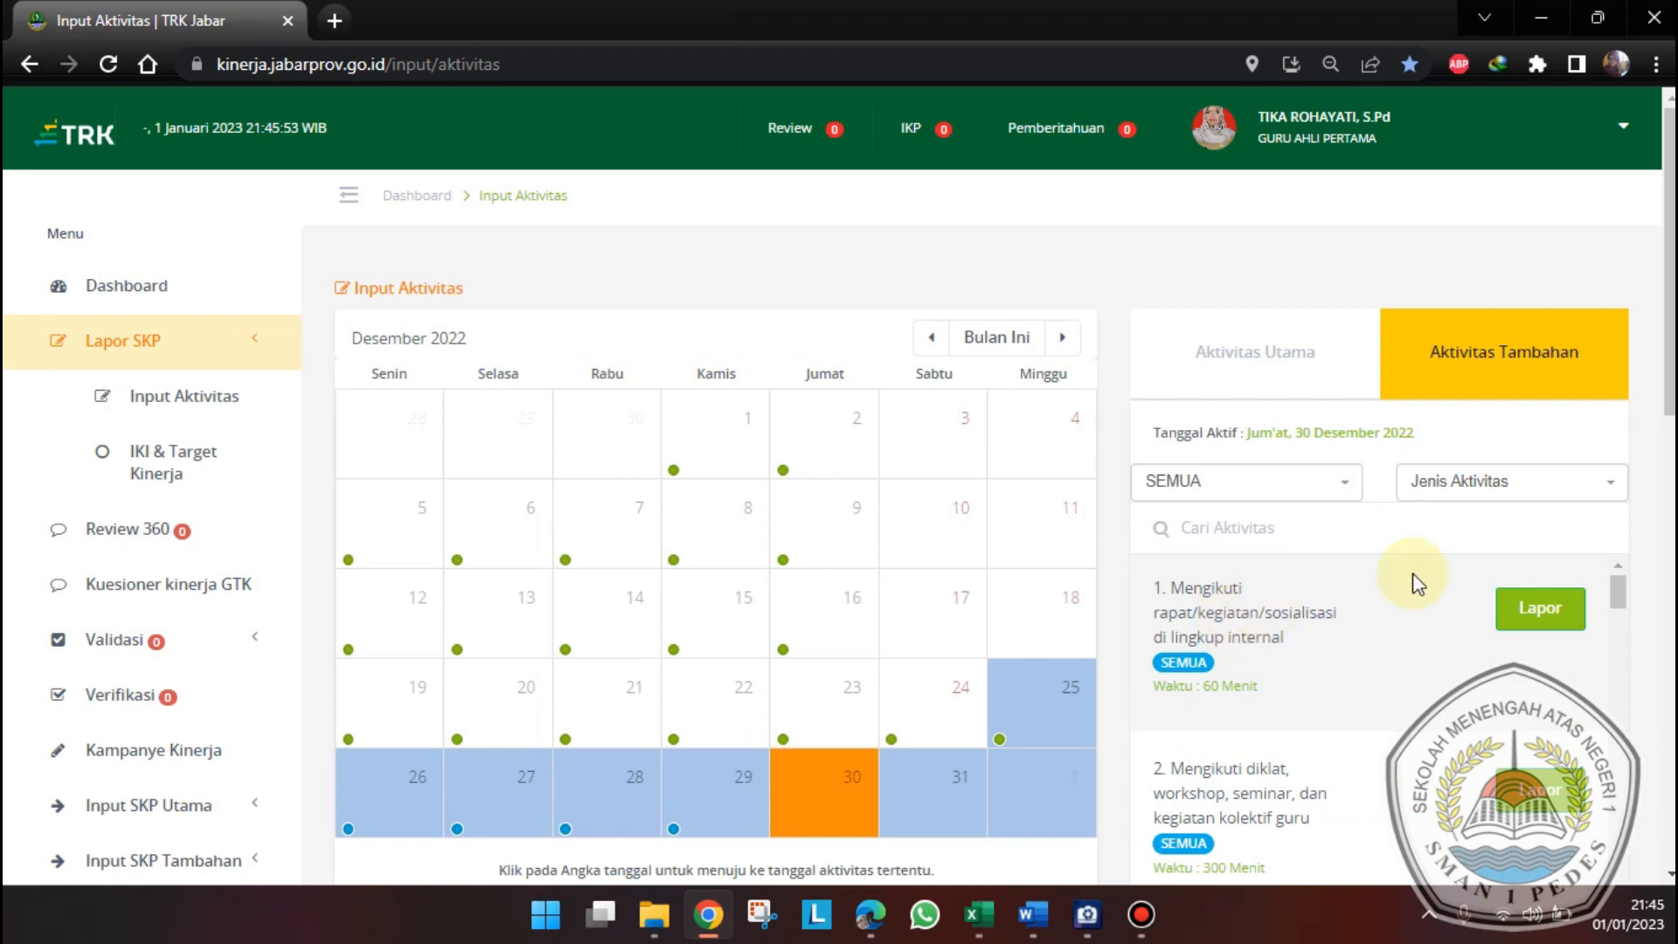
pyautogui.click(1600, 504)
pyautogui.moveTo(1613, 578); pyautogui.dragTo(1618, 643)
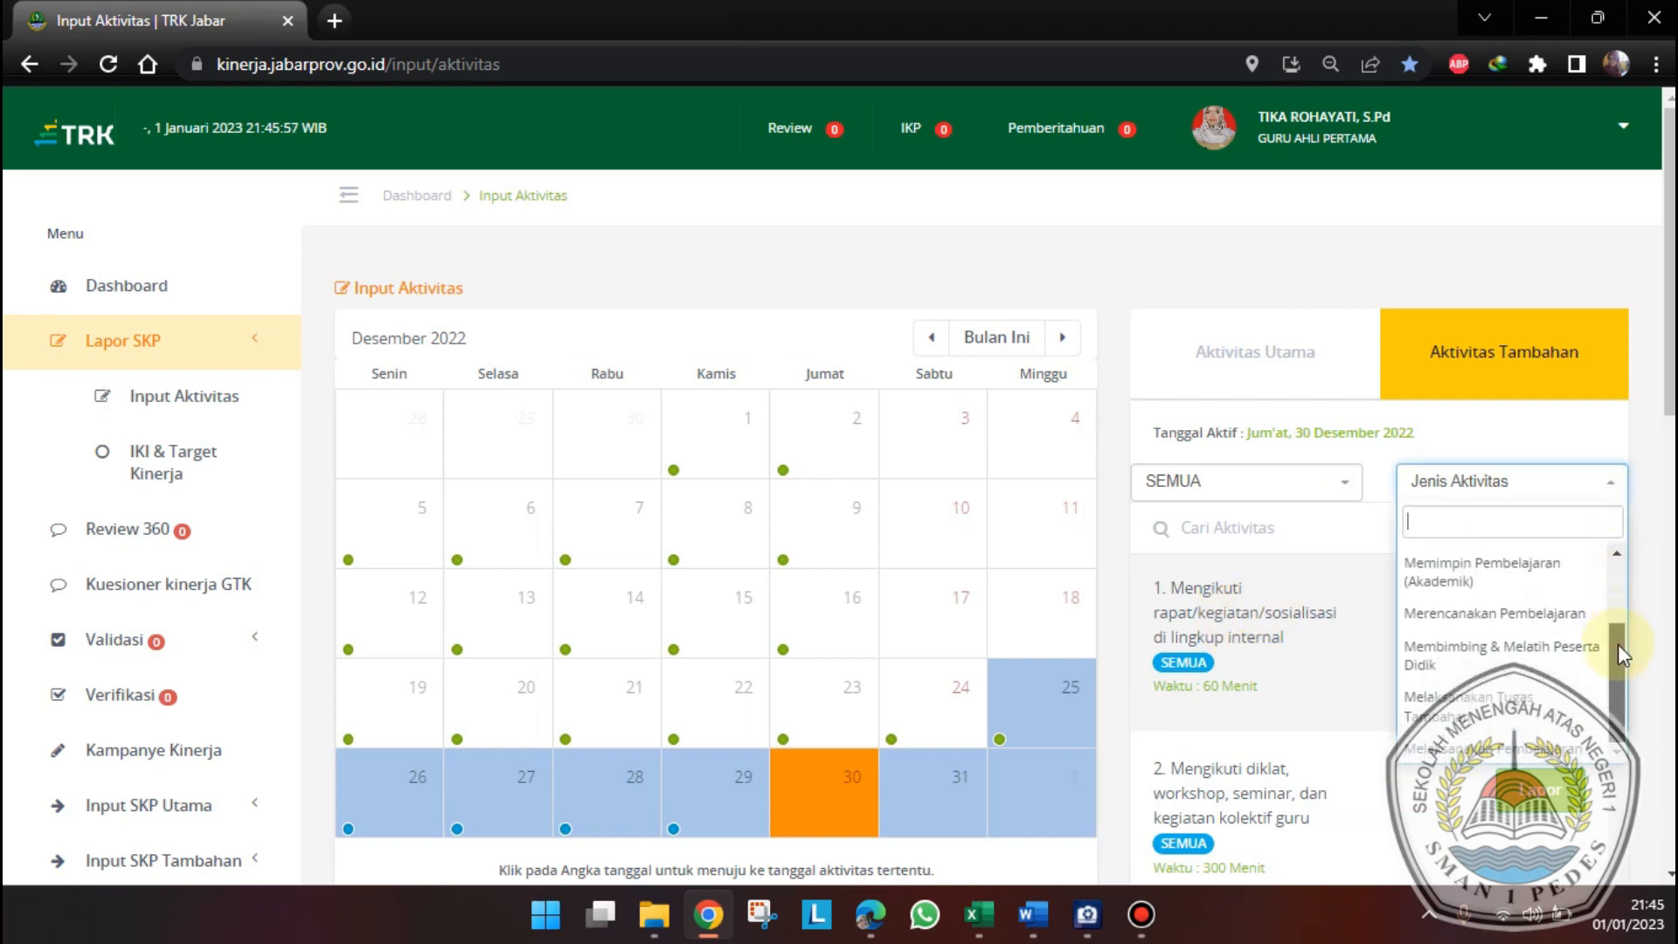
pyautogui.click(1543, 708)
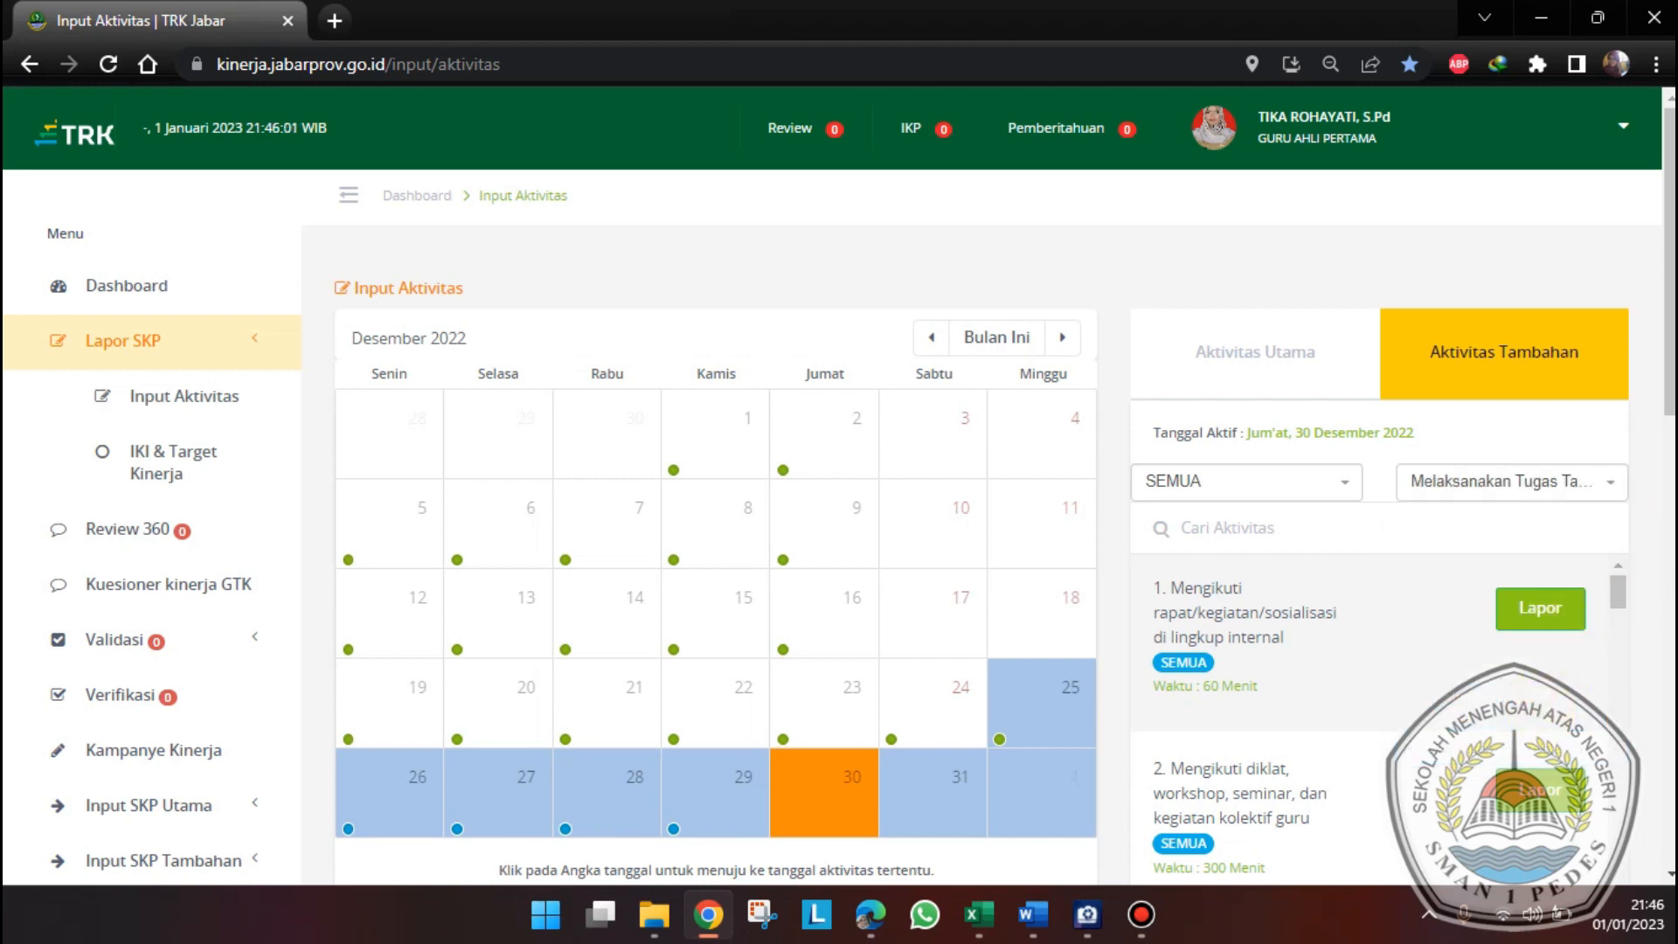
# - Open the report form for the 450-minute activity "Mengikuti rapat/kegiatan/sosialisasi di perangkat daerah/instansi lain"
pyautogui.scroll(-2, 1595, 479)
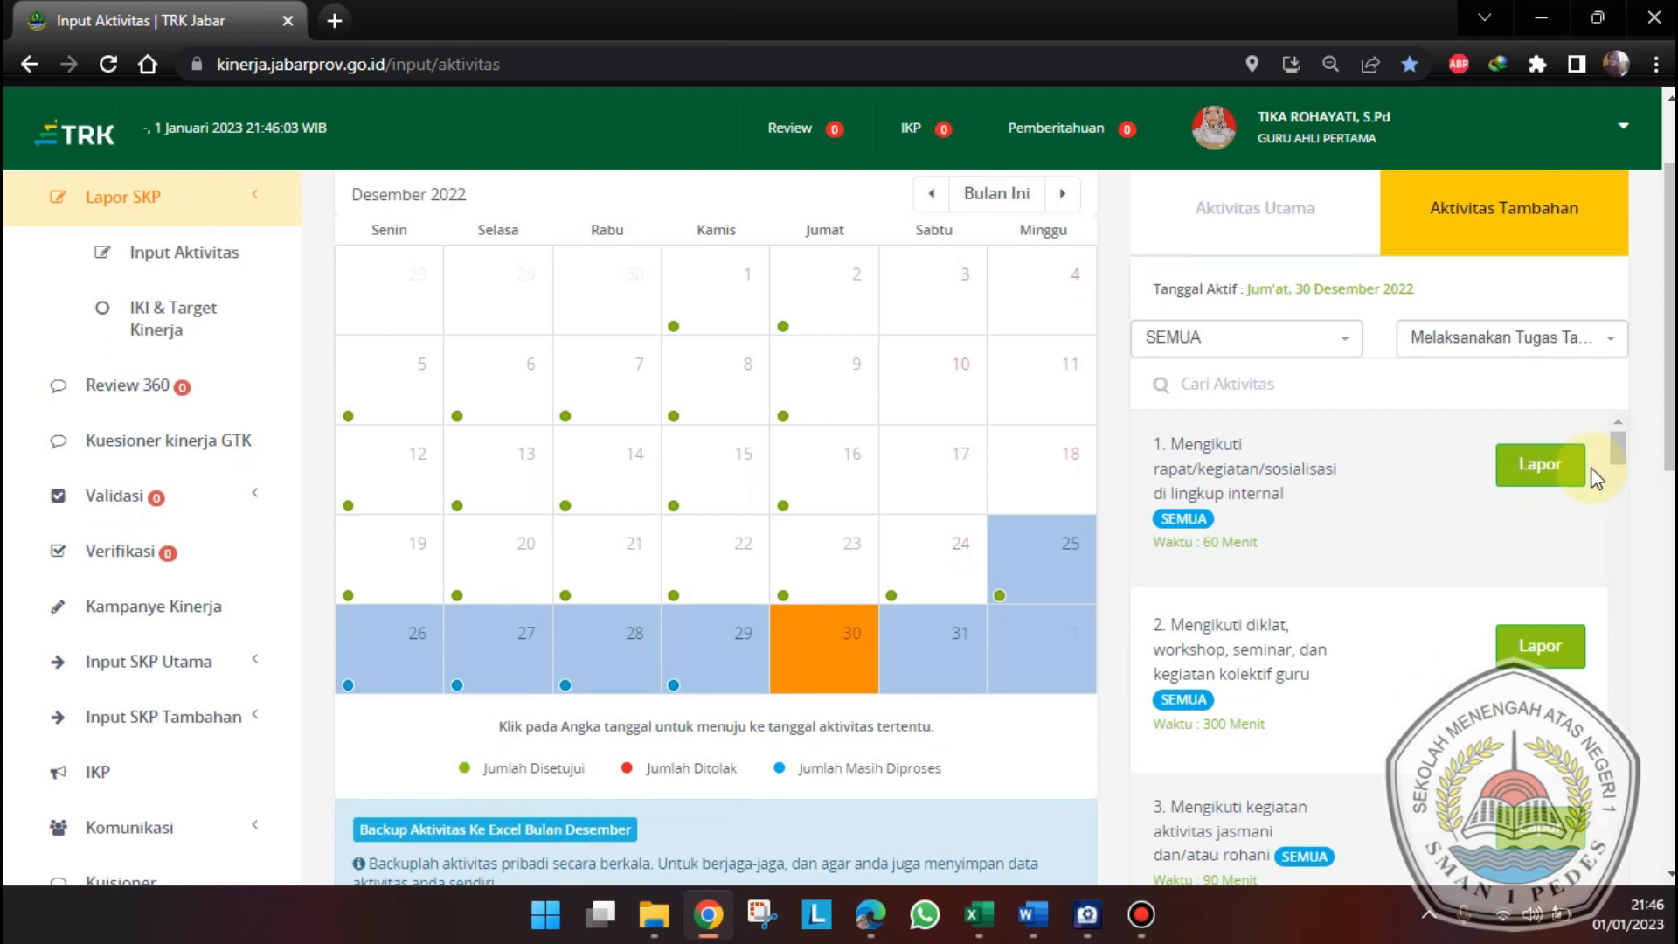
pyautogui.moveTo(1621, 452); pyautogui.dragTo(1646, 524)
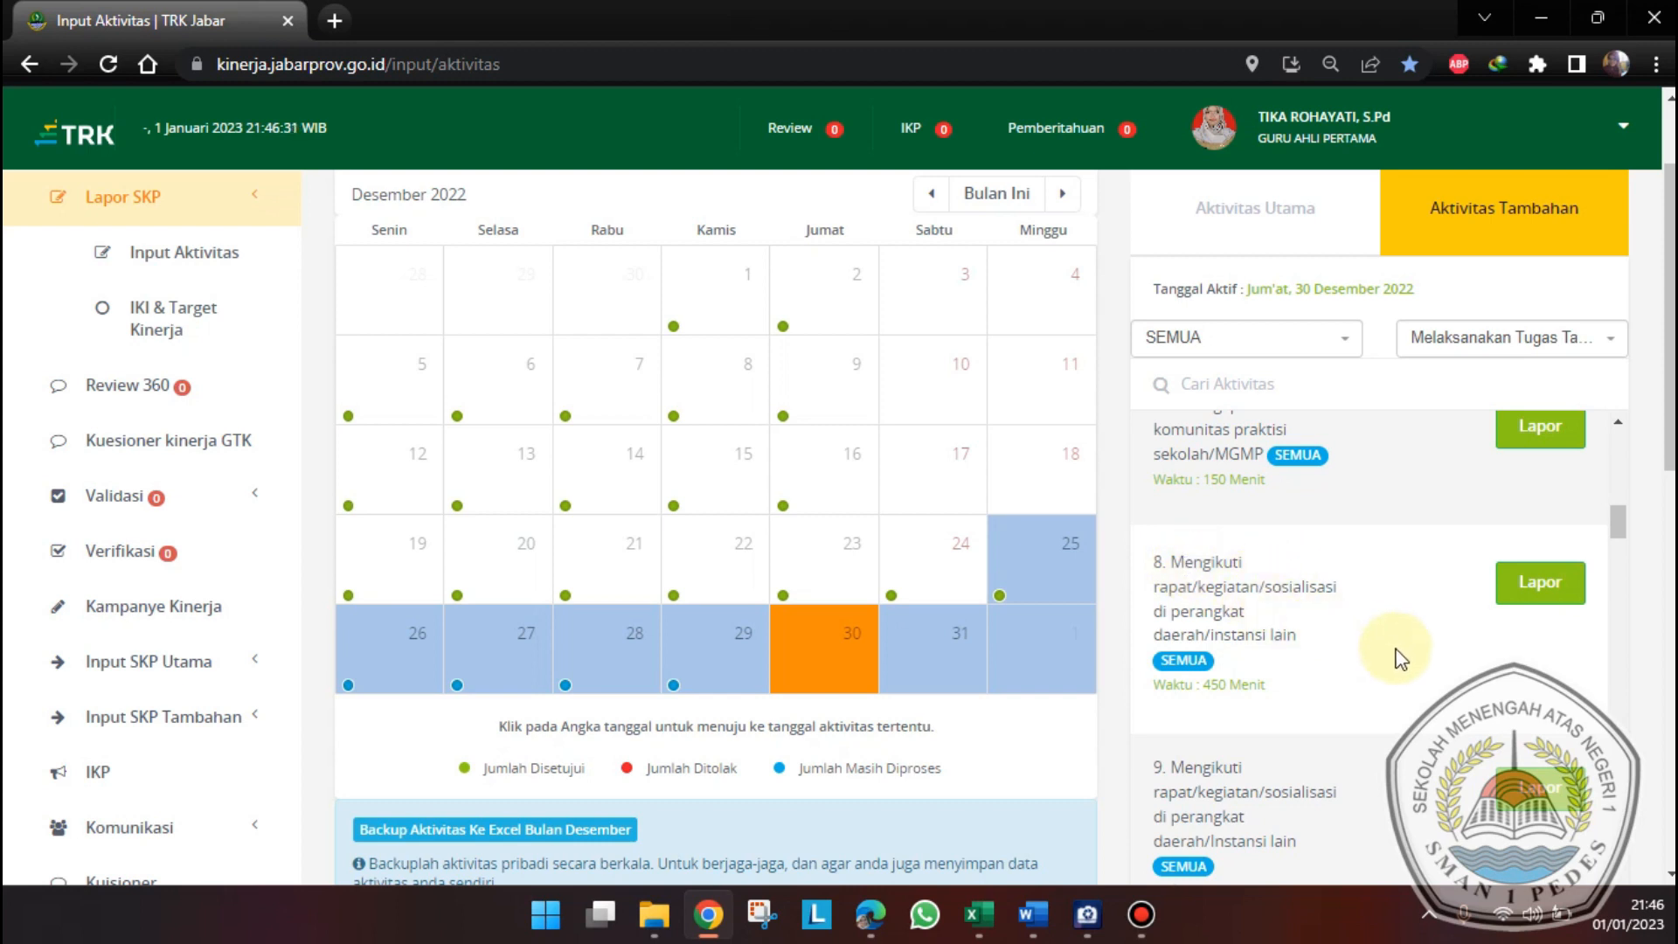
pyautogui.click(1540, 584)
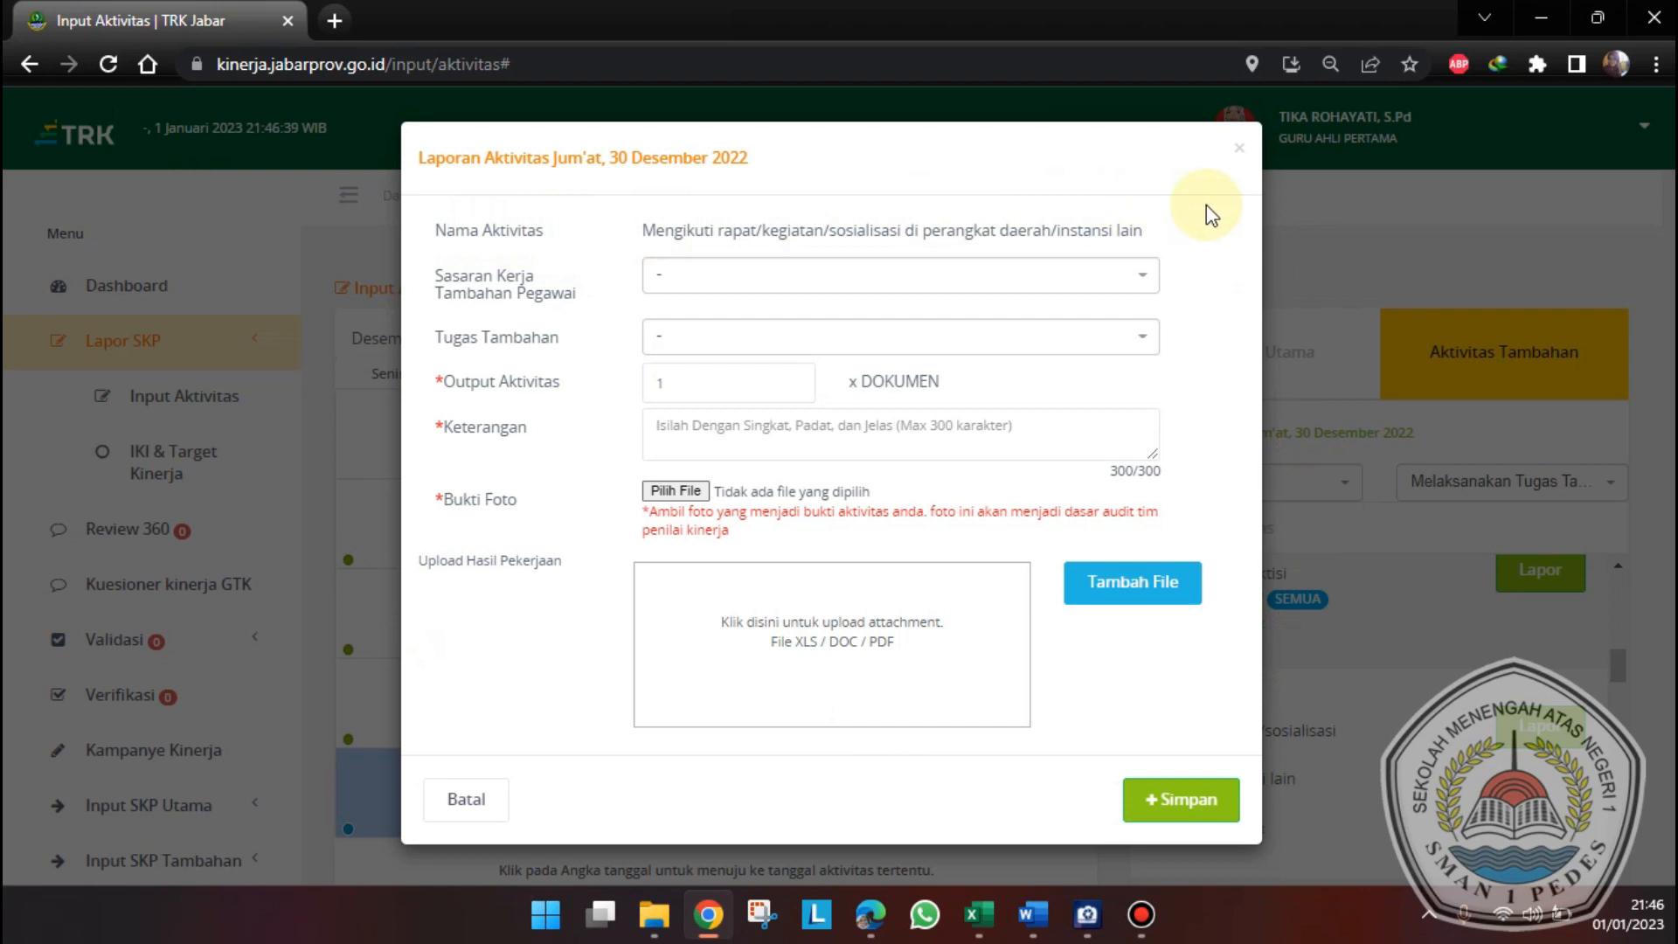
# - Set both Sasaran Kerja Tambahan Pegawai and Tugas Tambahan to "-" in the report form
pyautogui.click(1143, 278)
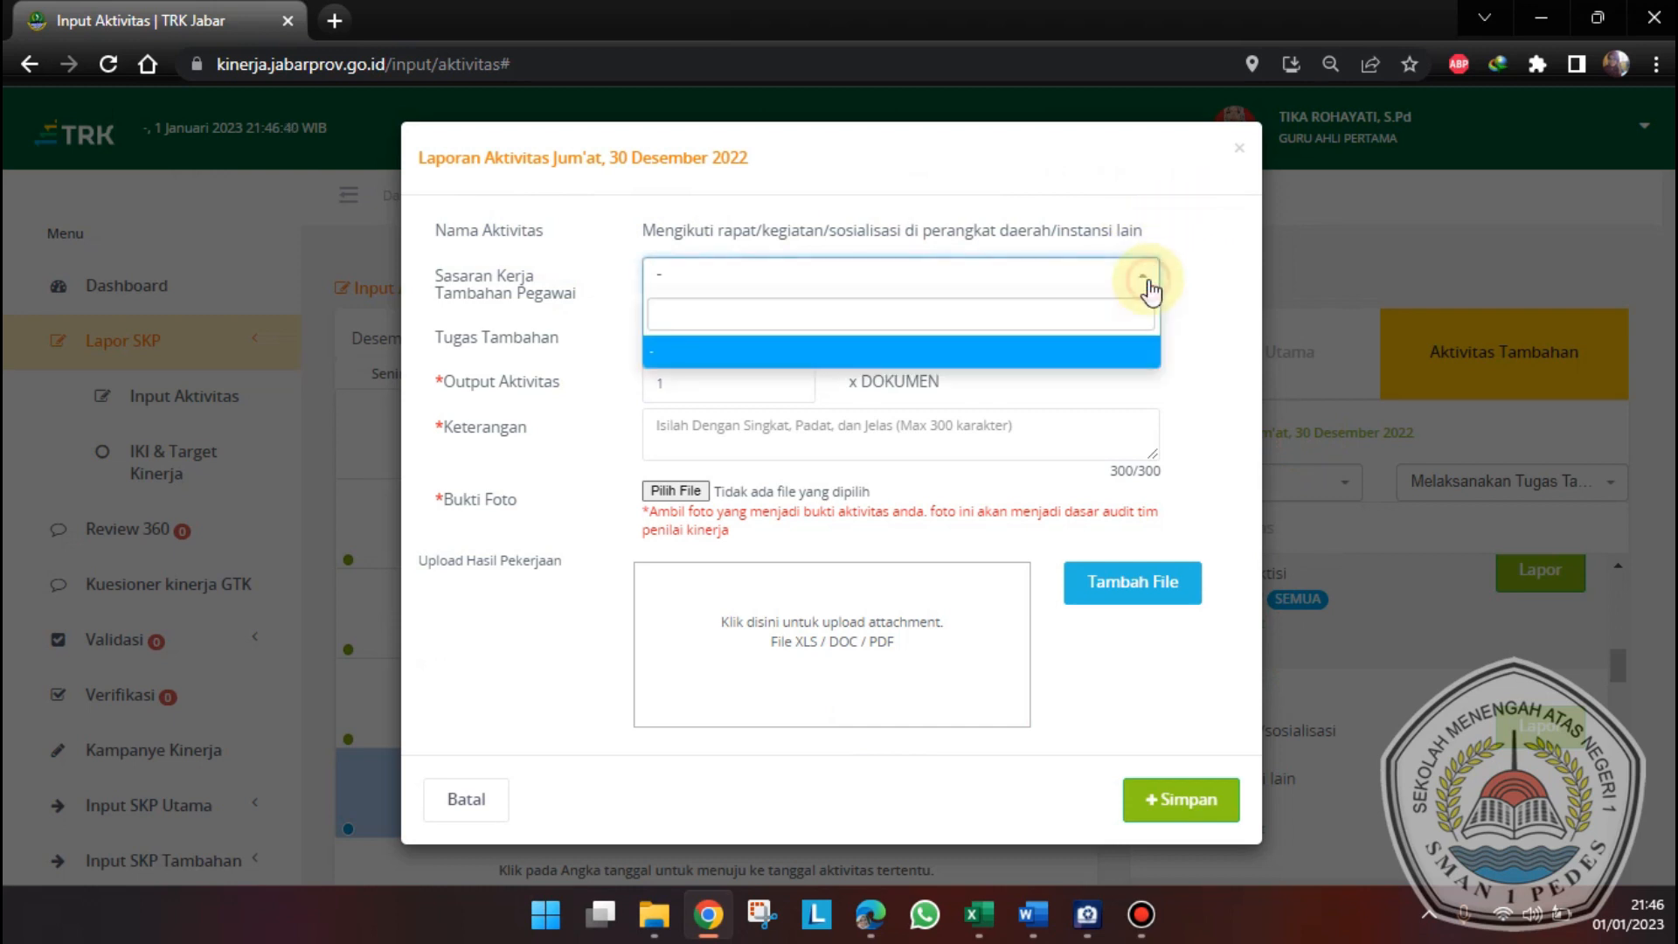
pyautogui.click(1098, 354)
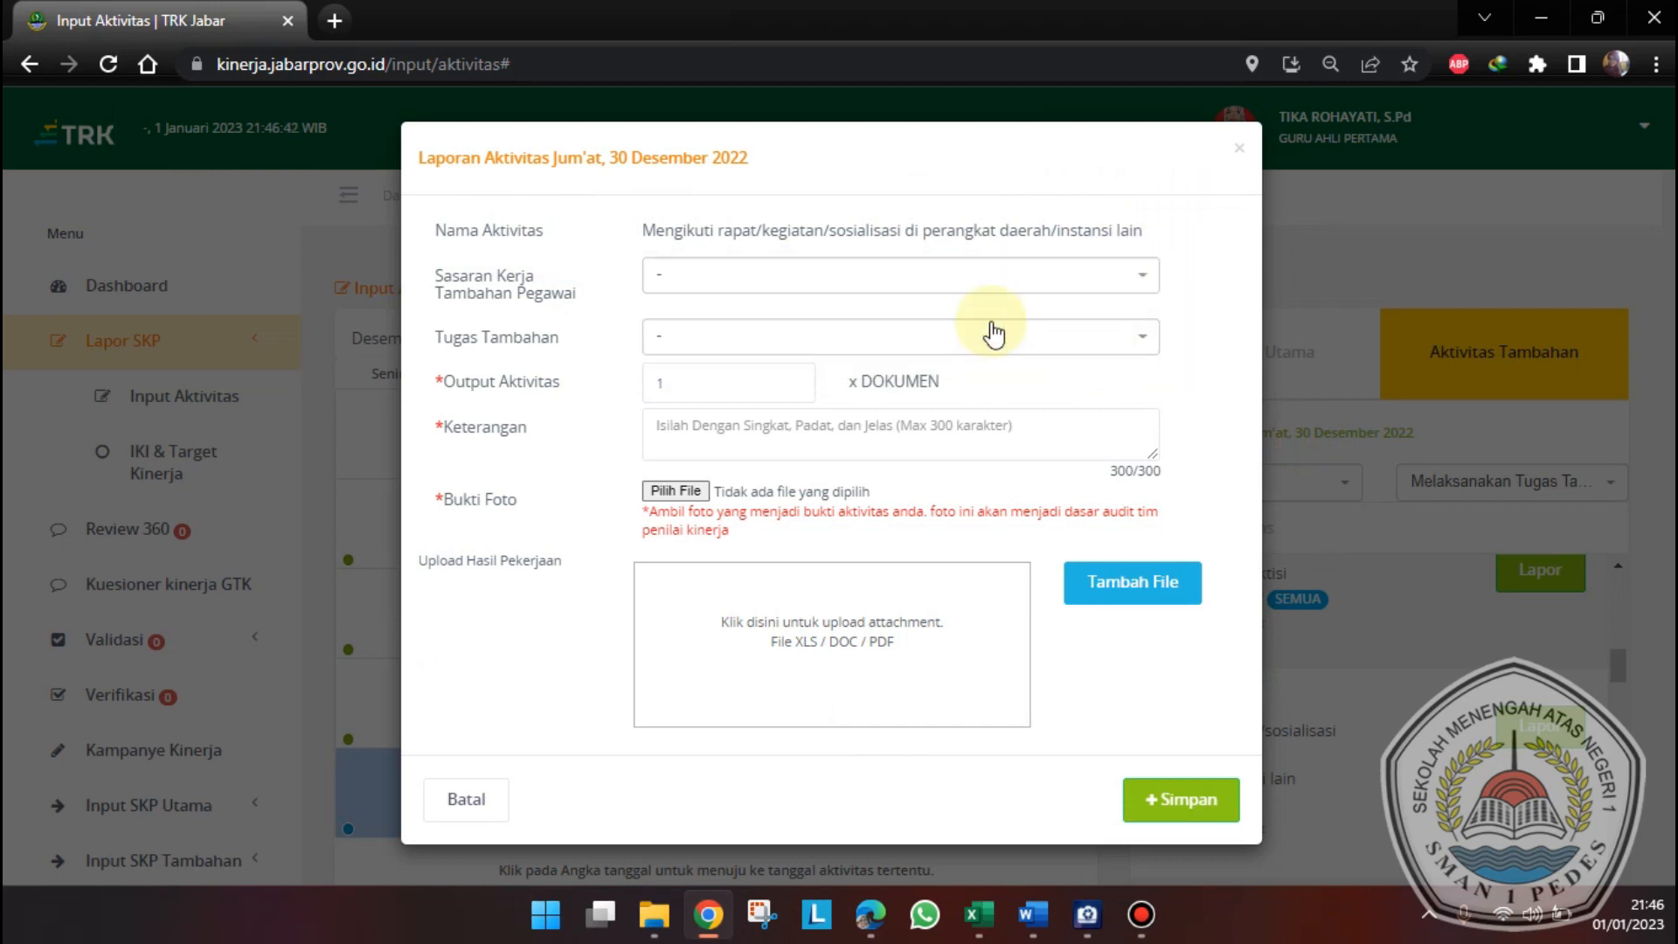
pyautogui.click(697, 350)
pyautogui.click(749, 413)
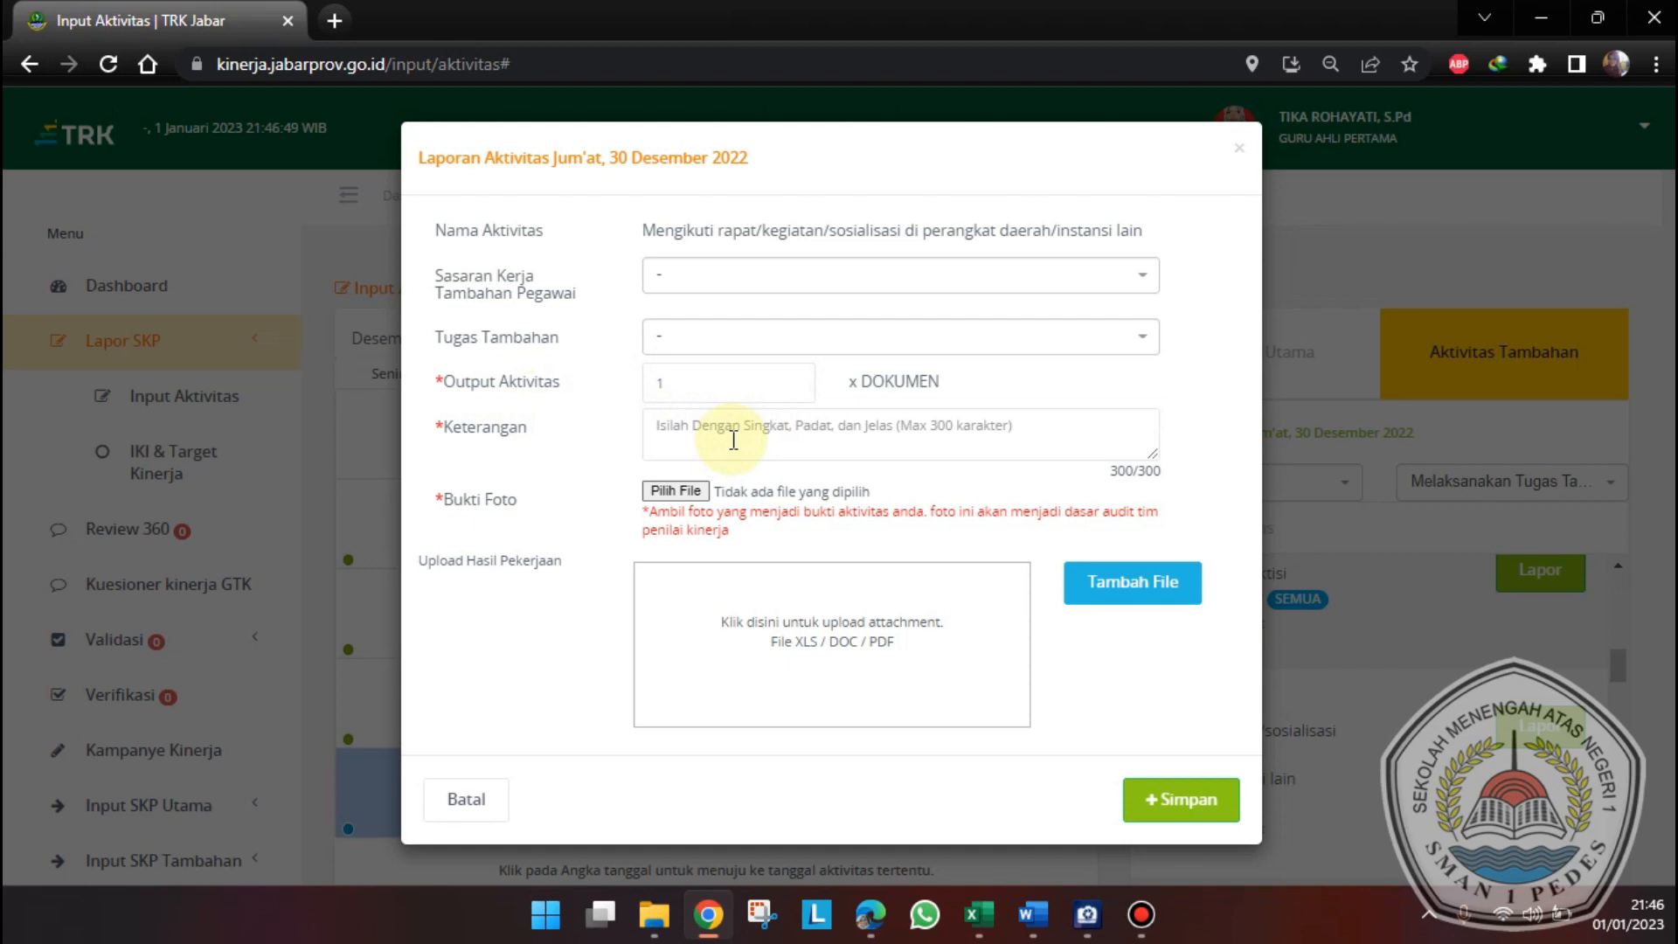
# - Copy "Mengikuti bincang santai KCD mengenai SKP" from the Excel agenda's 30/12/2022 row into the report's Keterangan in Chrome
pyautogui.click(978, 914)
pyautogui.click(749, 725)
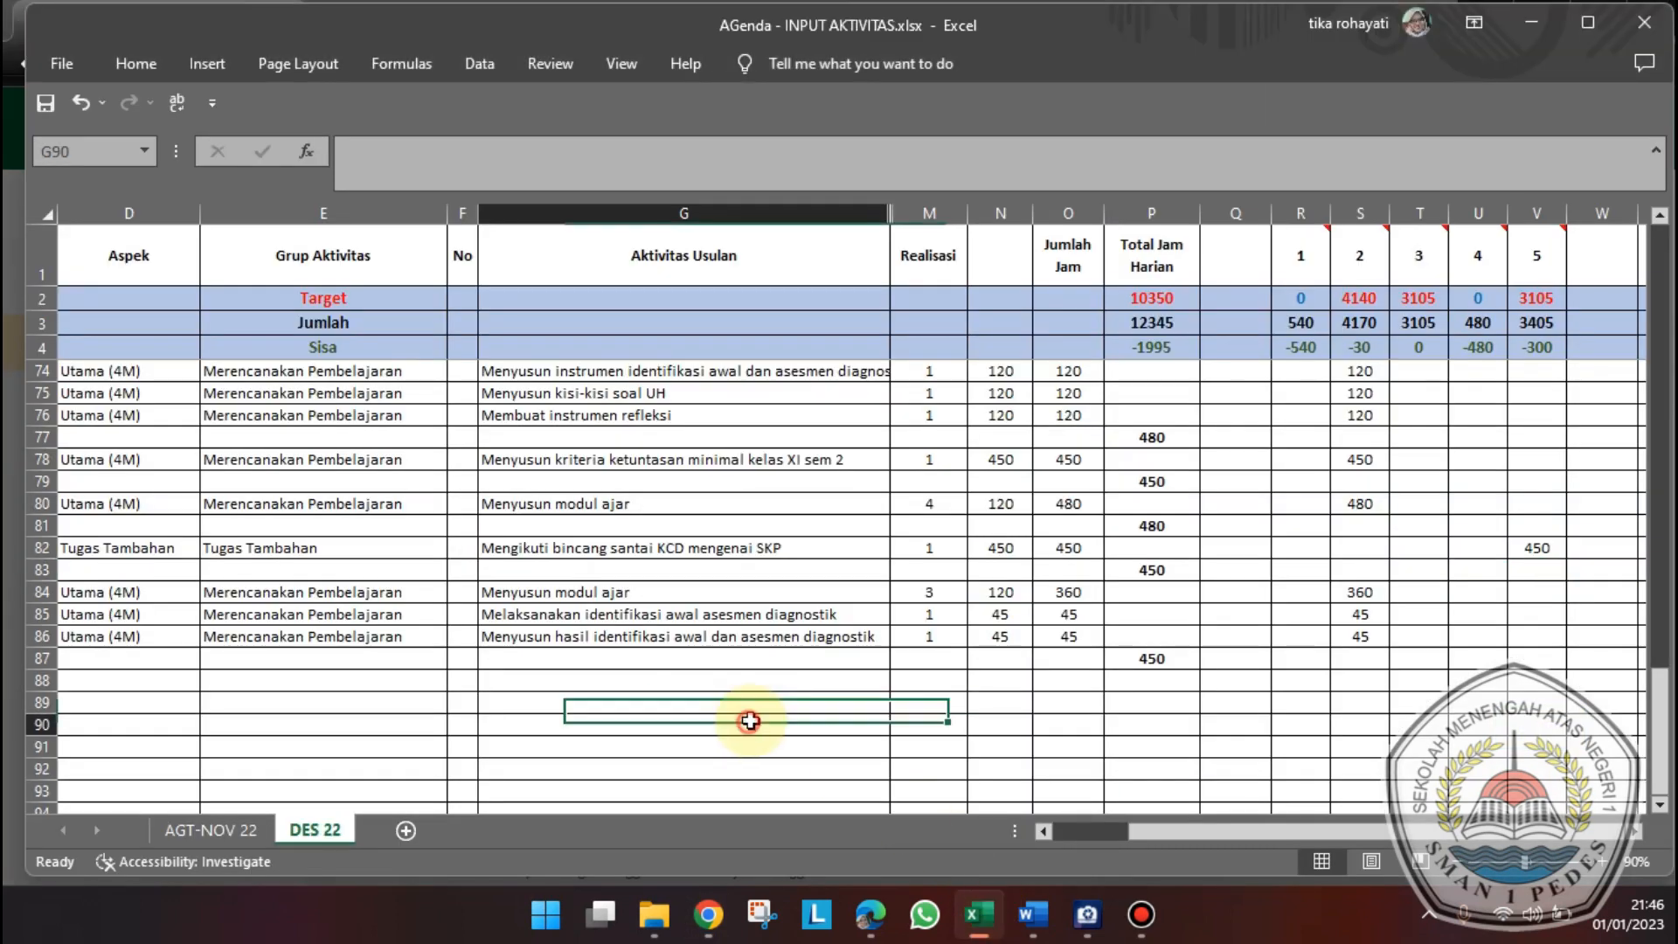
pyautogui.click(711, 547)
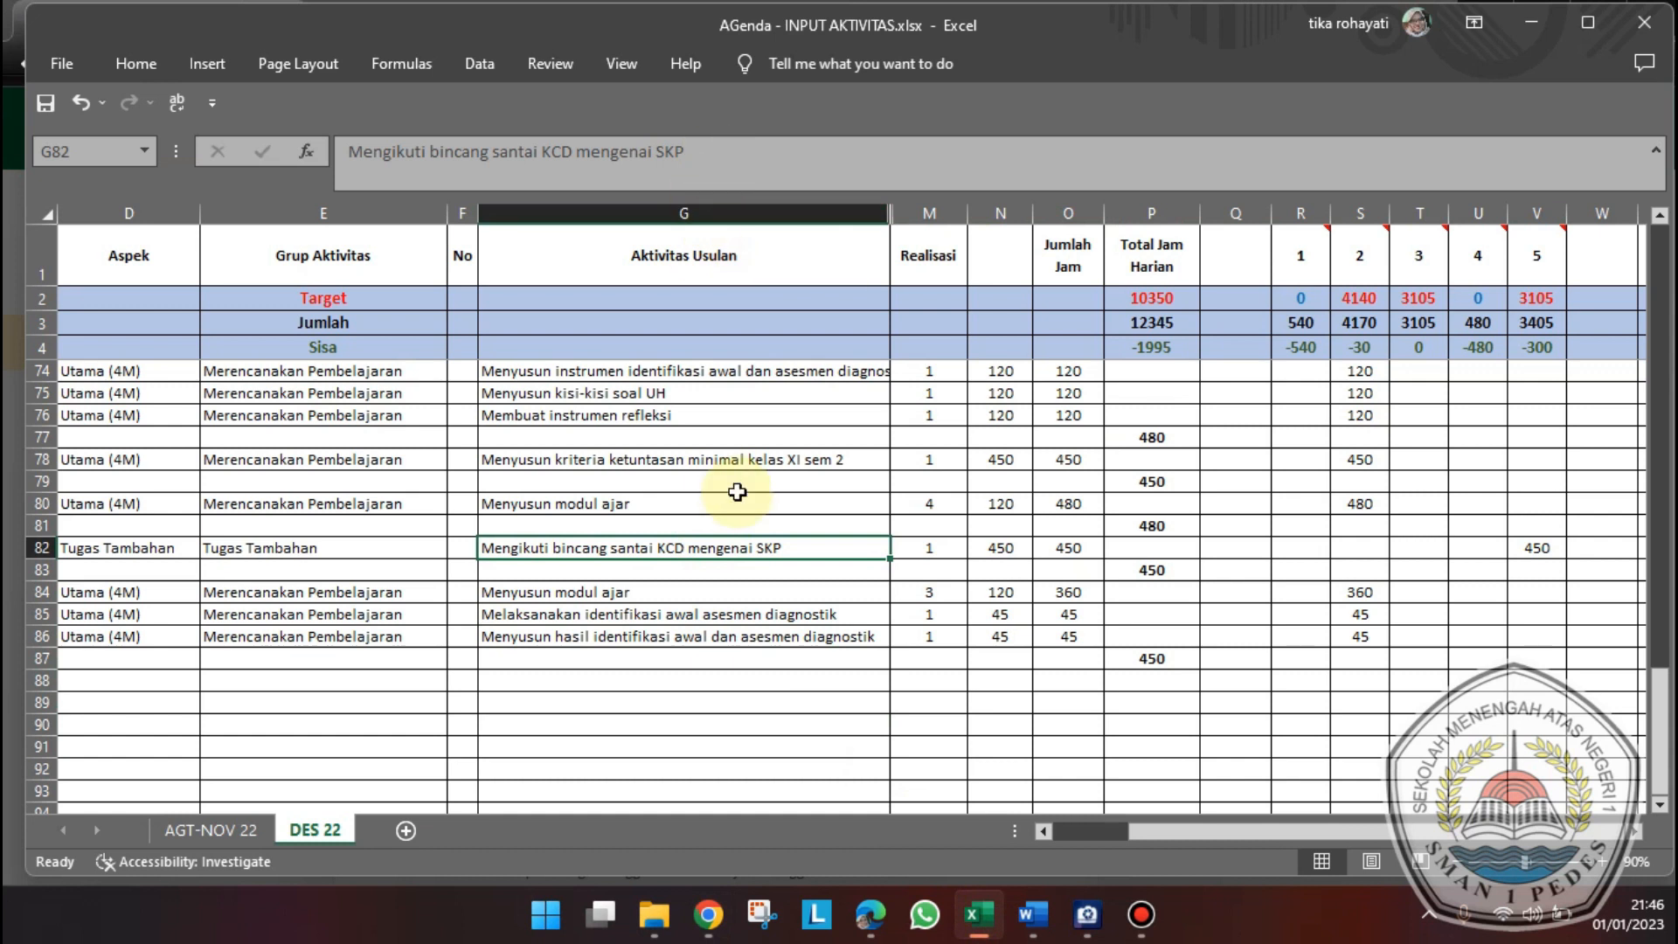
pyautogui.moveTo(731, 154); pyautogui.dragTo(311, 145)
pyautogui.hotkey('ctrl', 'c')
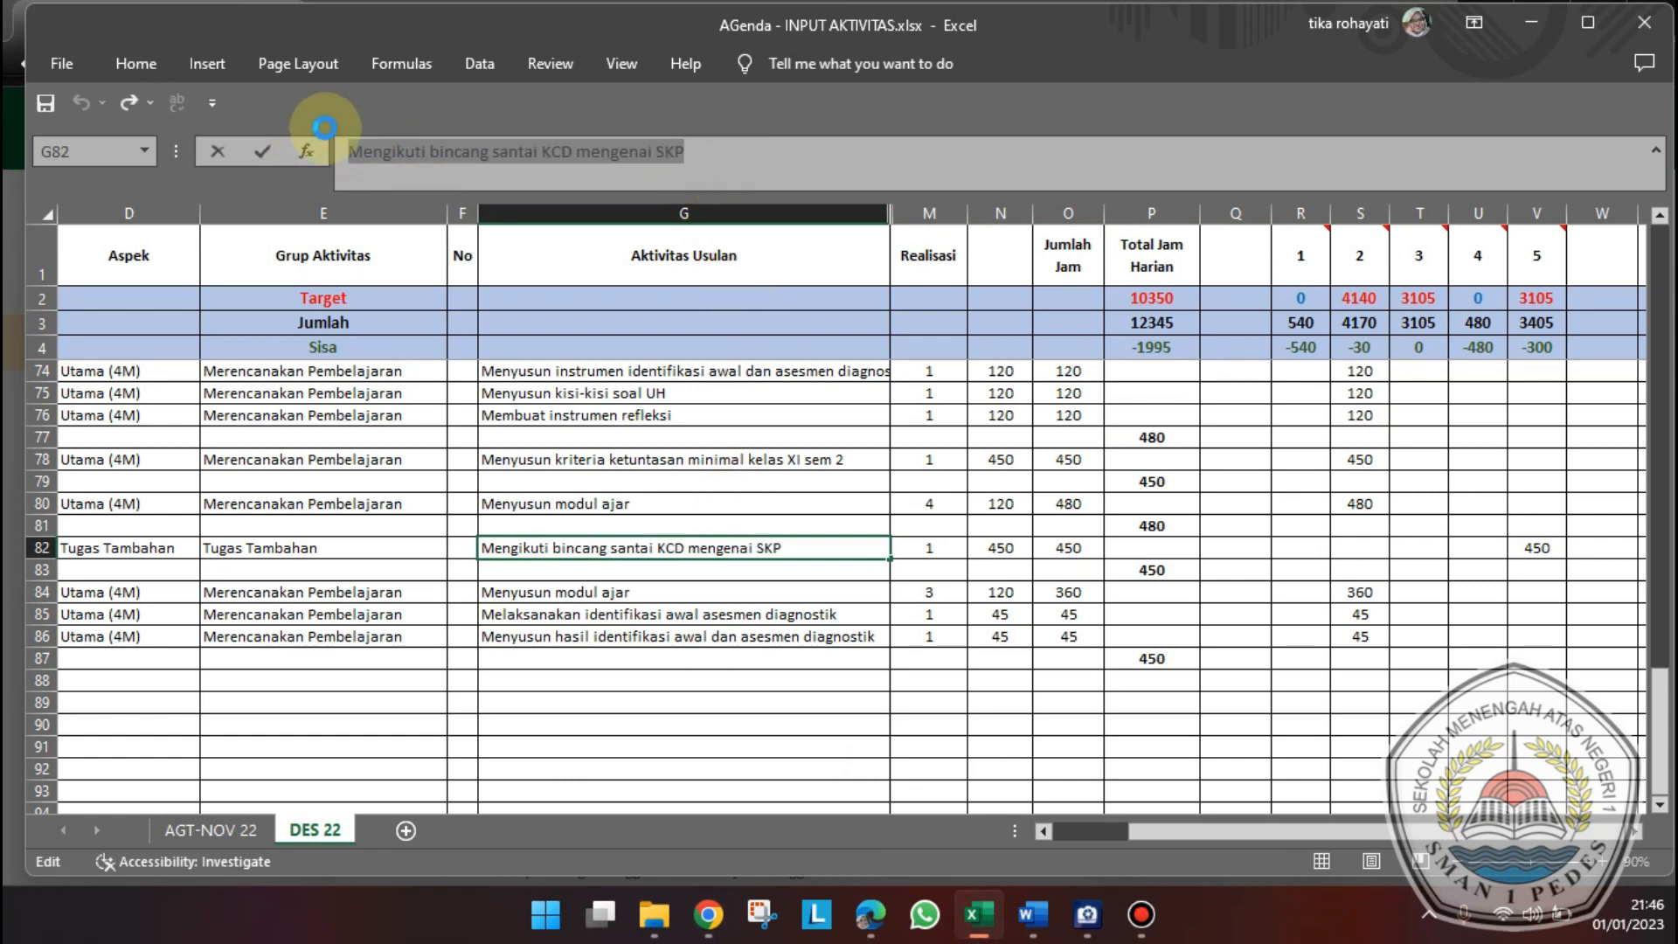
pyautogui.click(724, 917)
pyautogui.click(786, 434)
pyautogui.hotkey('ctrl', 'v')
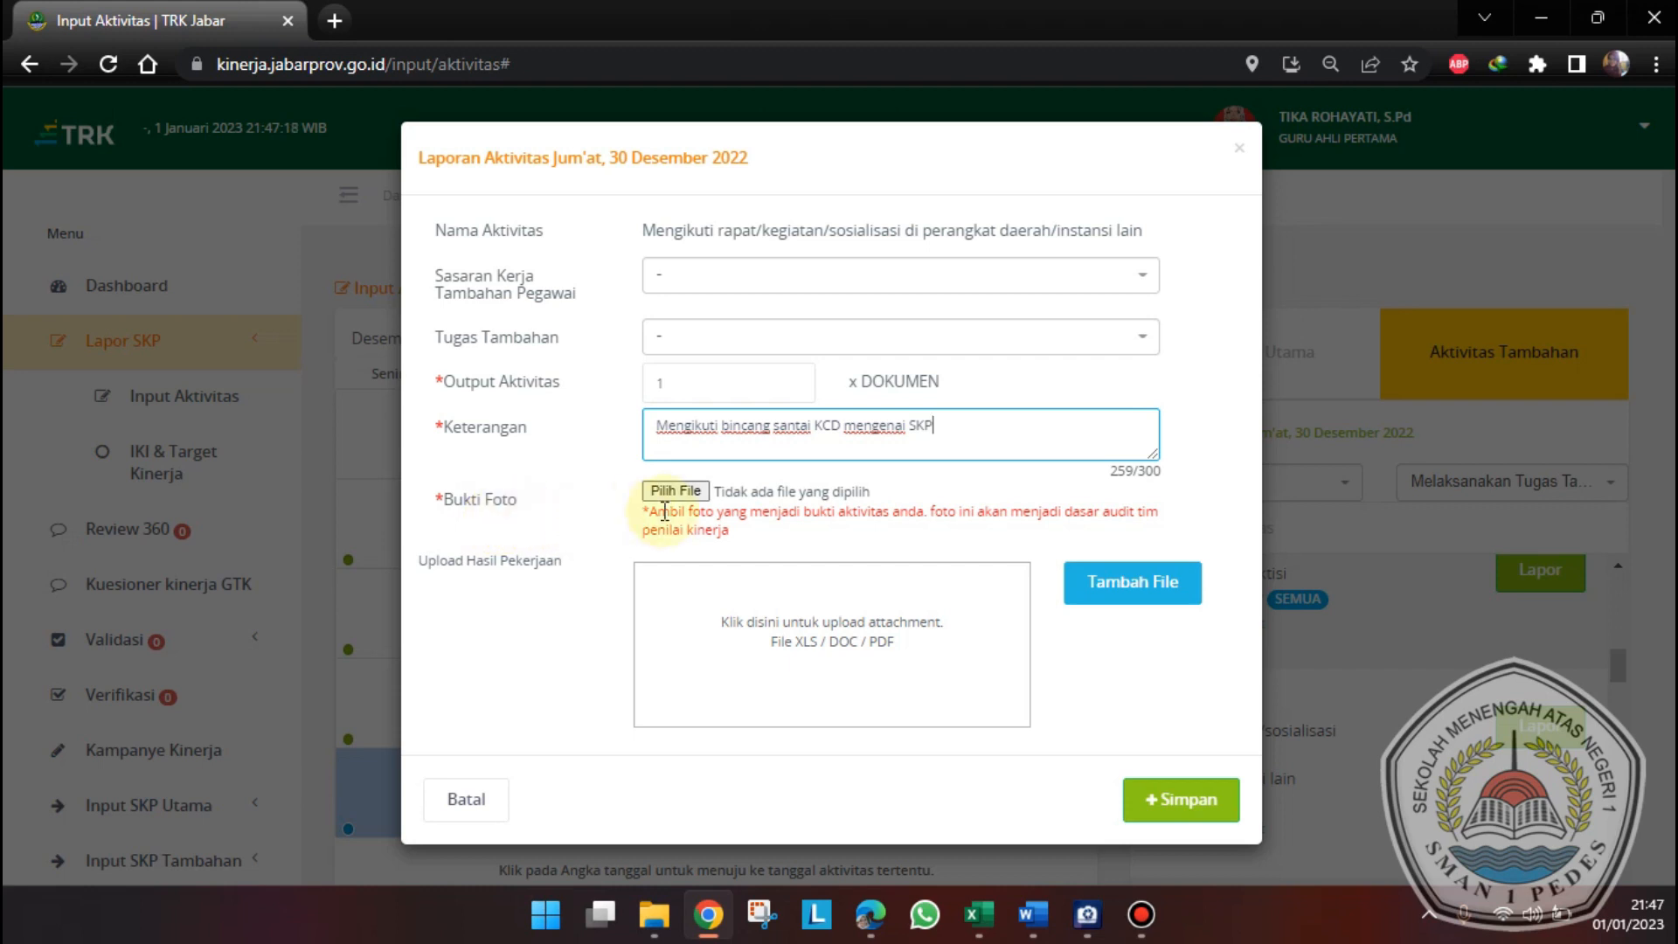
# - Attach "Bincang Santai 30 Desember 2022.jpg" from the Downloads folder as the report's Bukti Foto
pyautogui.click(686, 495)
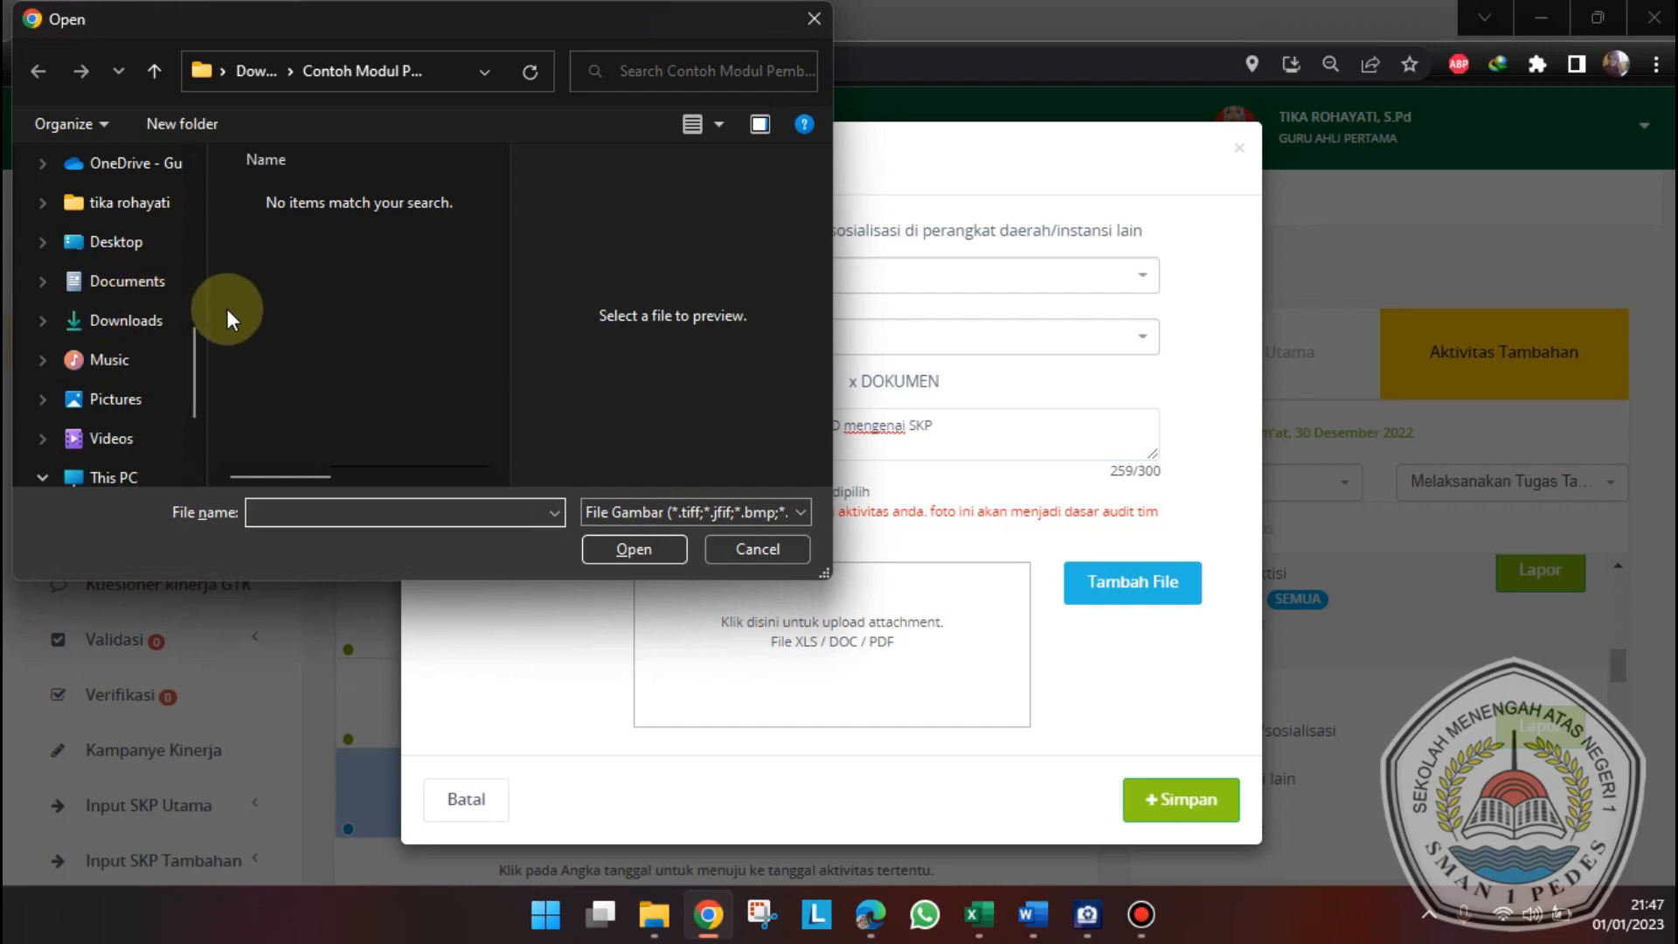
pyautogui.click(90, 325)
pyautogui.click(338, 234)
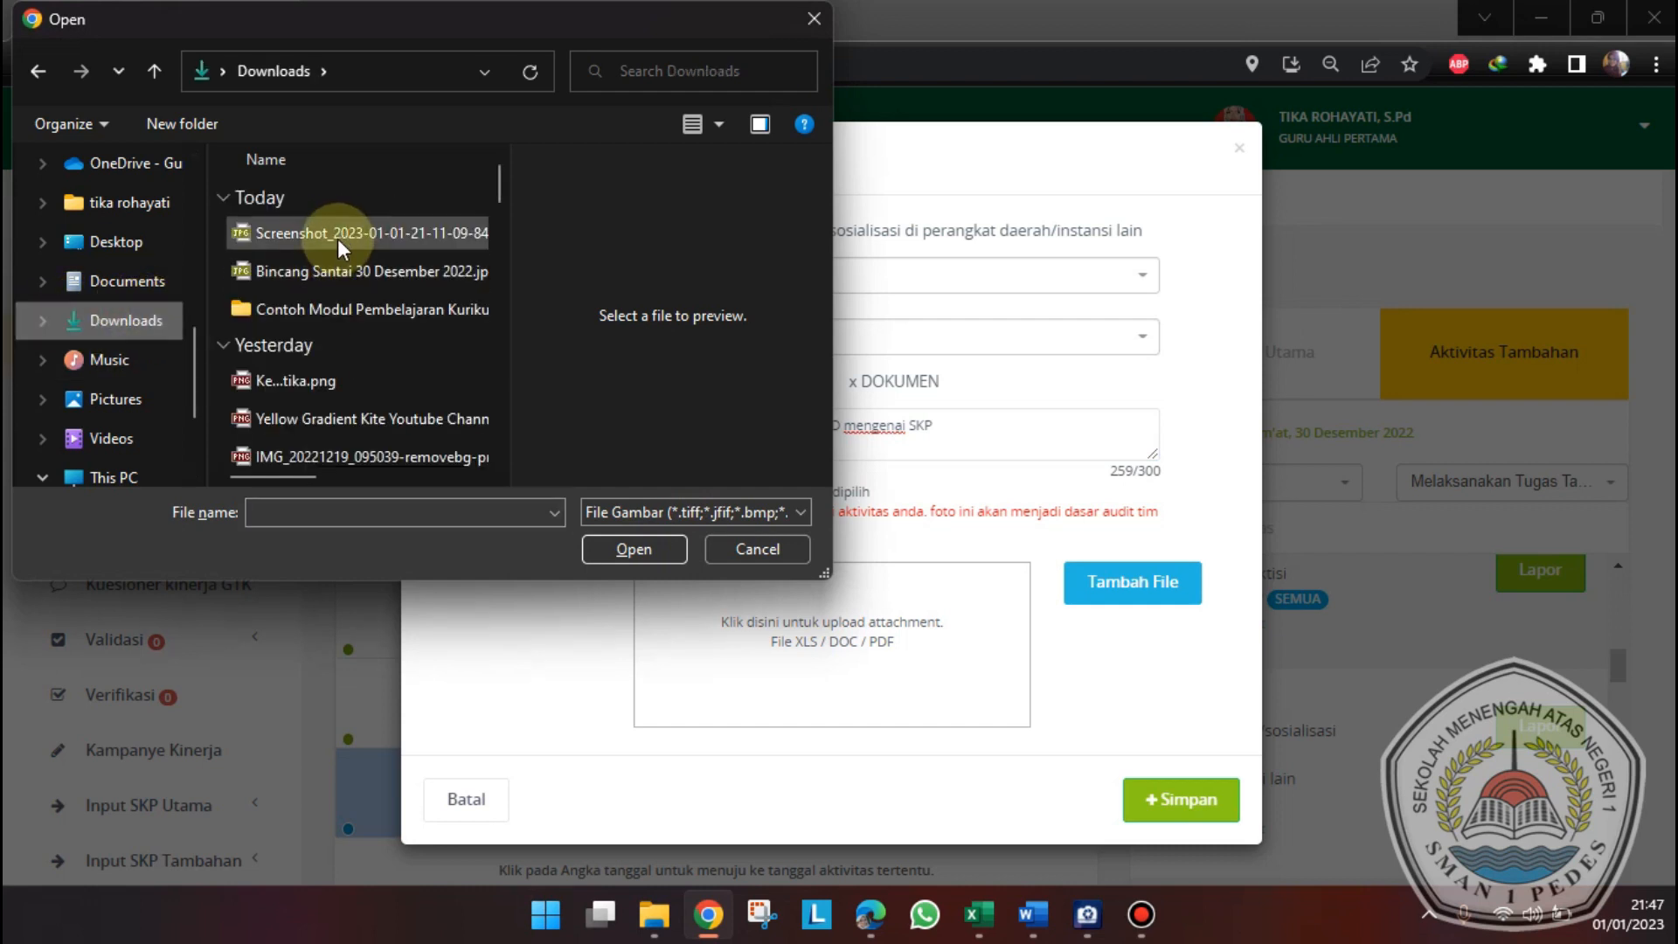
pyautogui.click(355, 269)
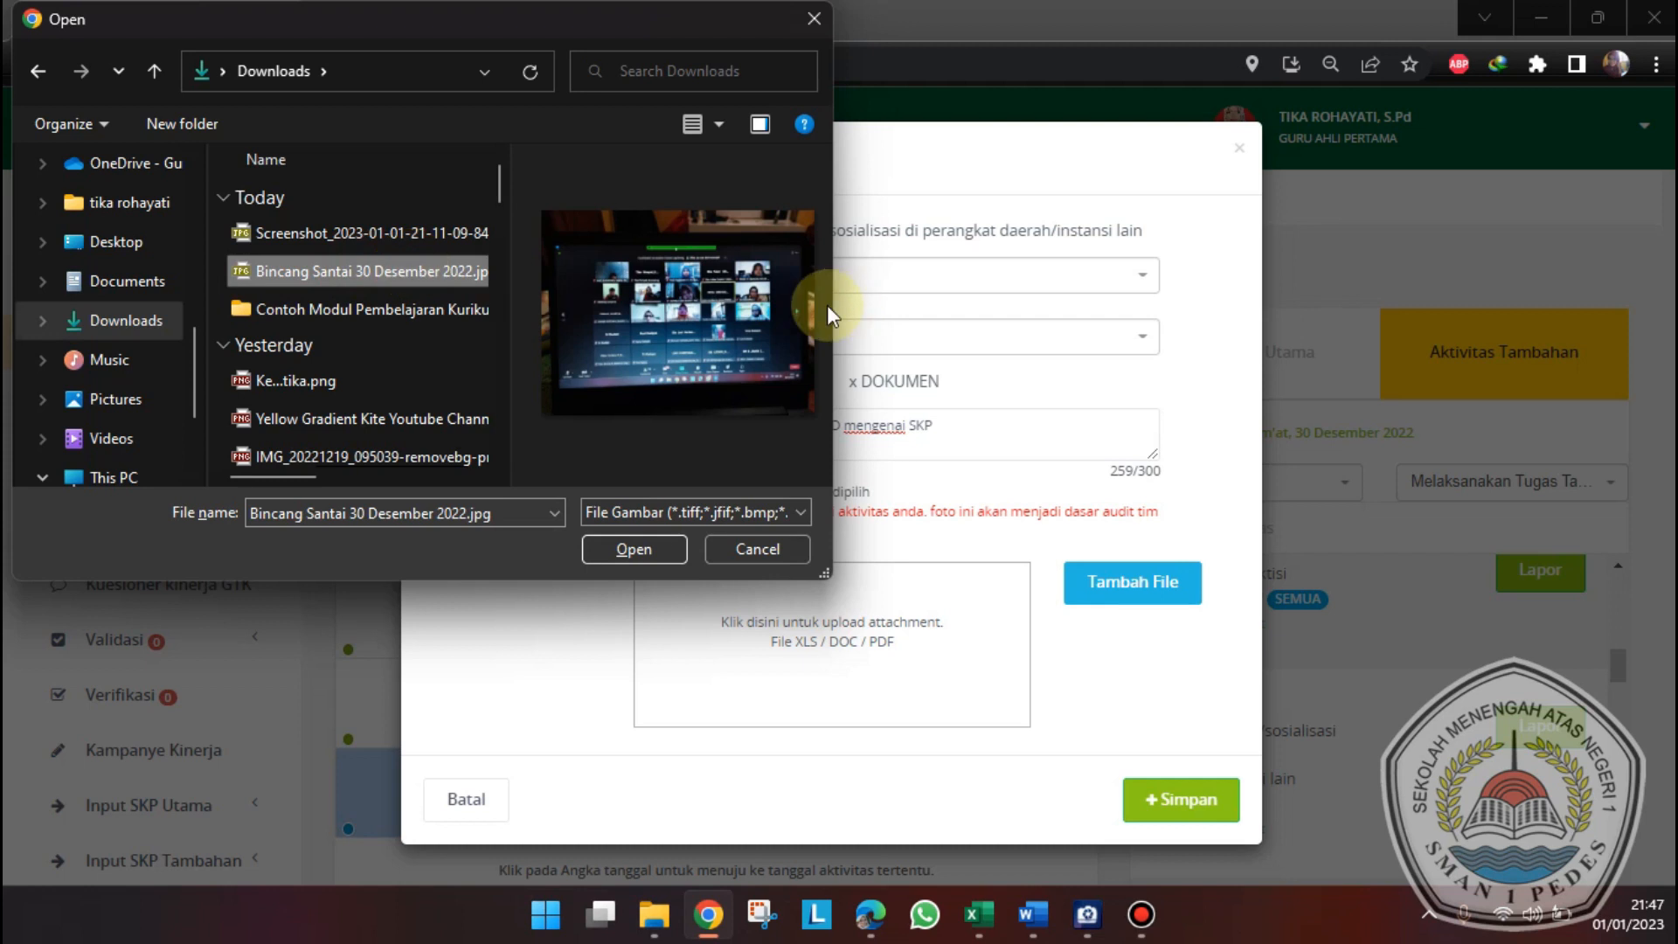
pyautogui.click(653, 550)
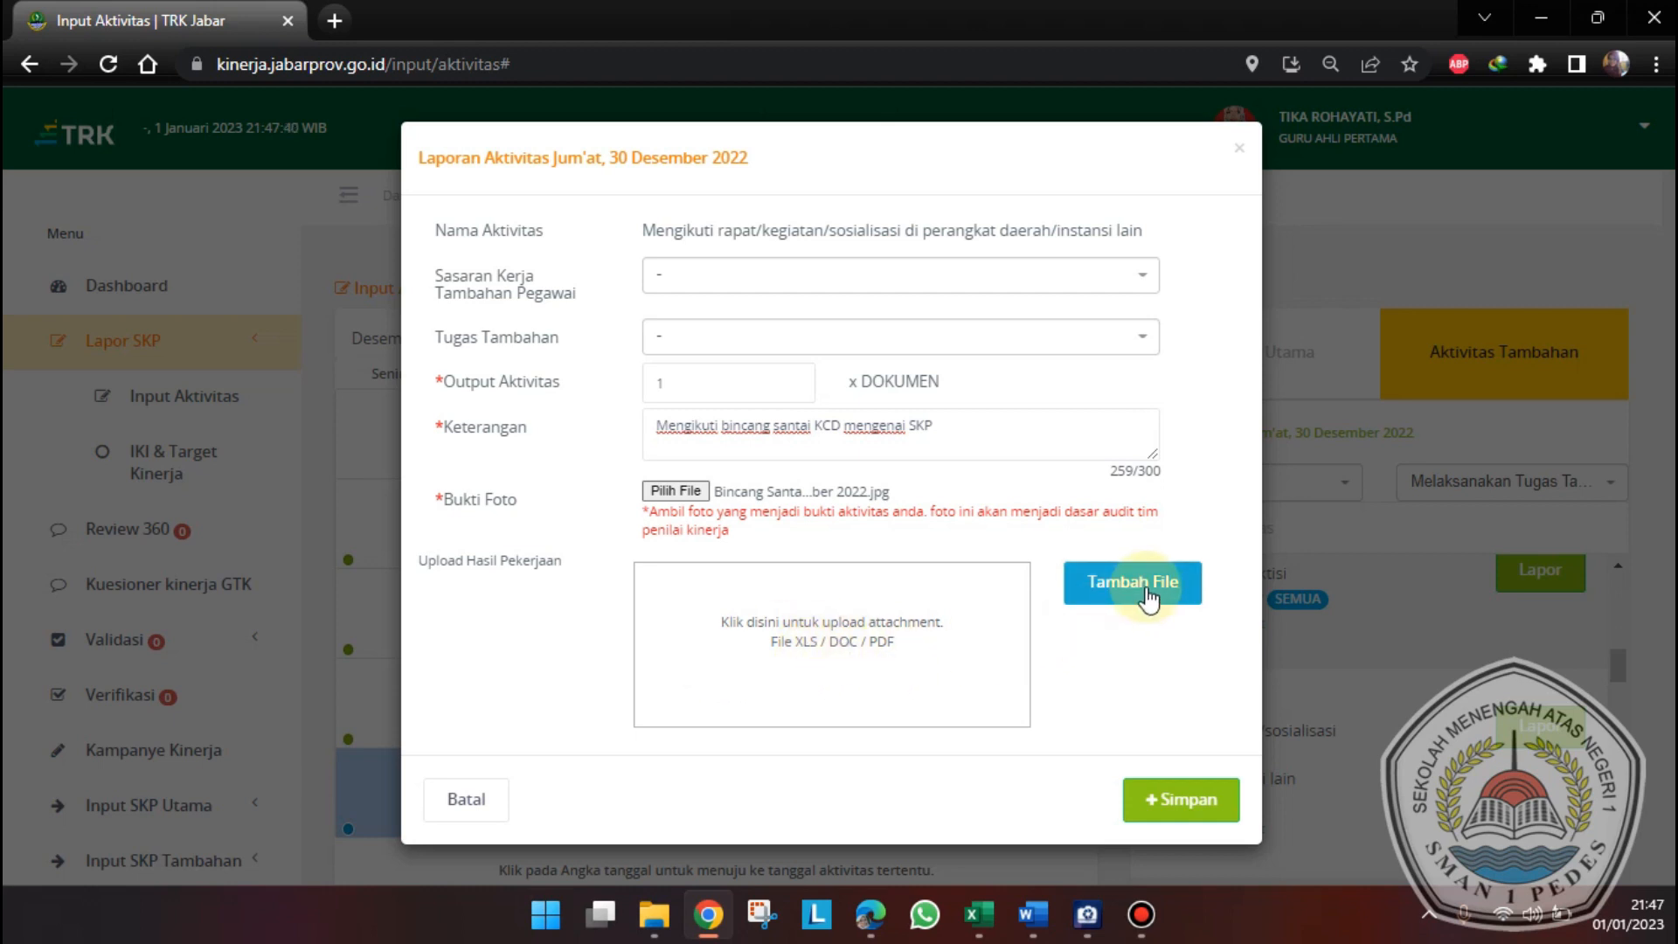
# - Attach "Bincang Santai 30 Desember 2022.pdf" from the Downloads folder under Upload Hasil Pekerjaan in the report form
pyautogui.click(852, 645)
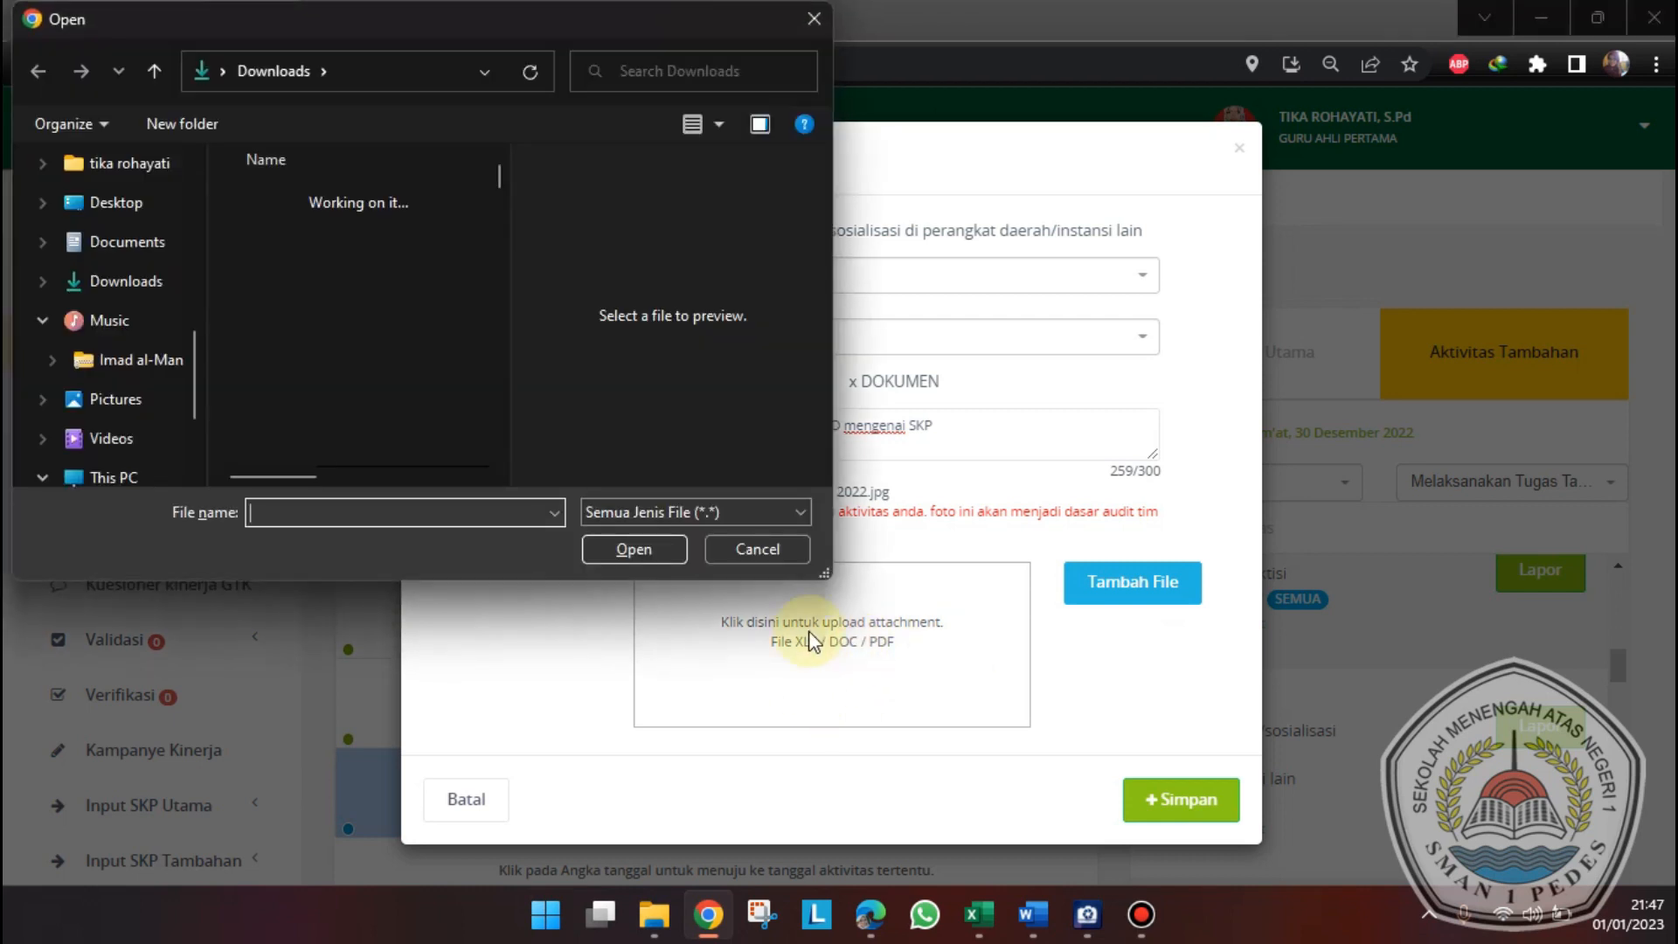
pyautogui.moveTo(494, 180); pyautogui.dragTo(512, 269)
pyautogui.click(433, 358)
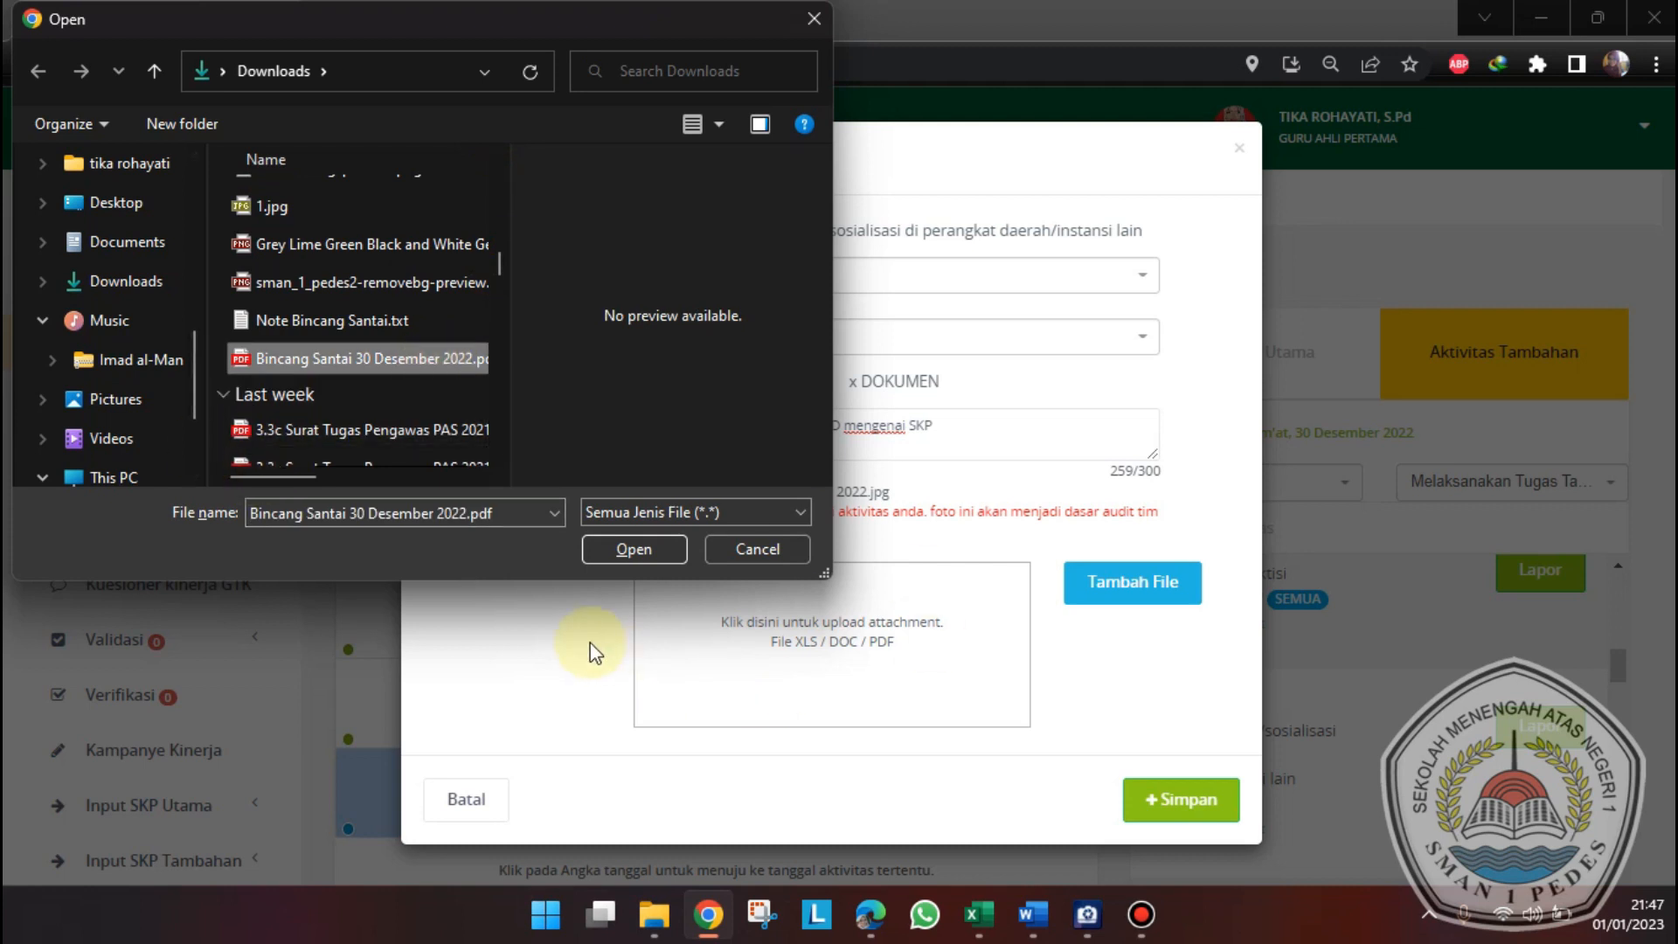
pyautogui.click(664, 553)
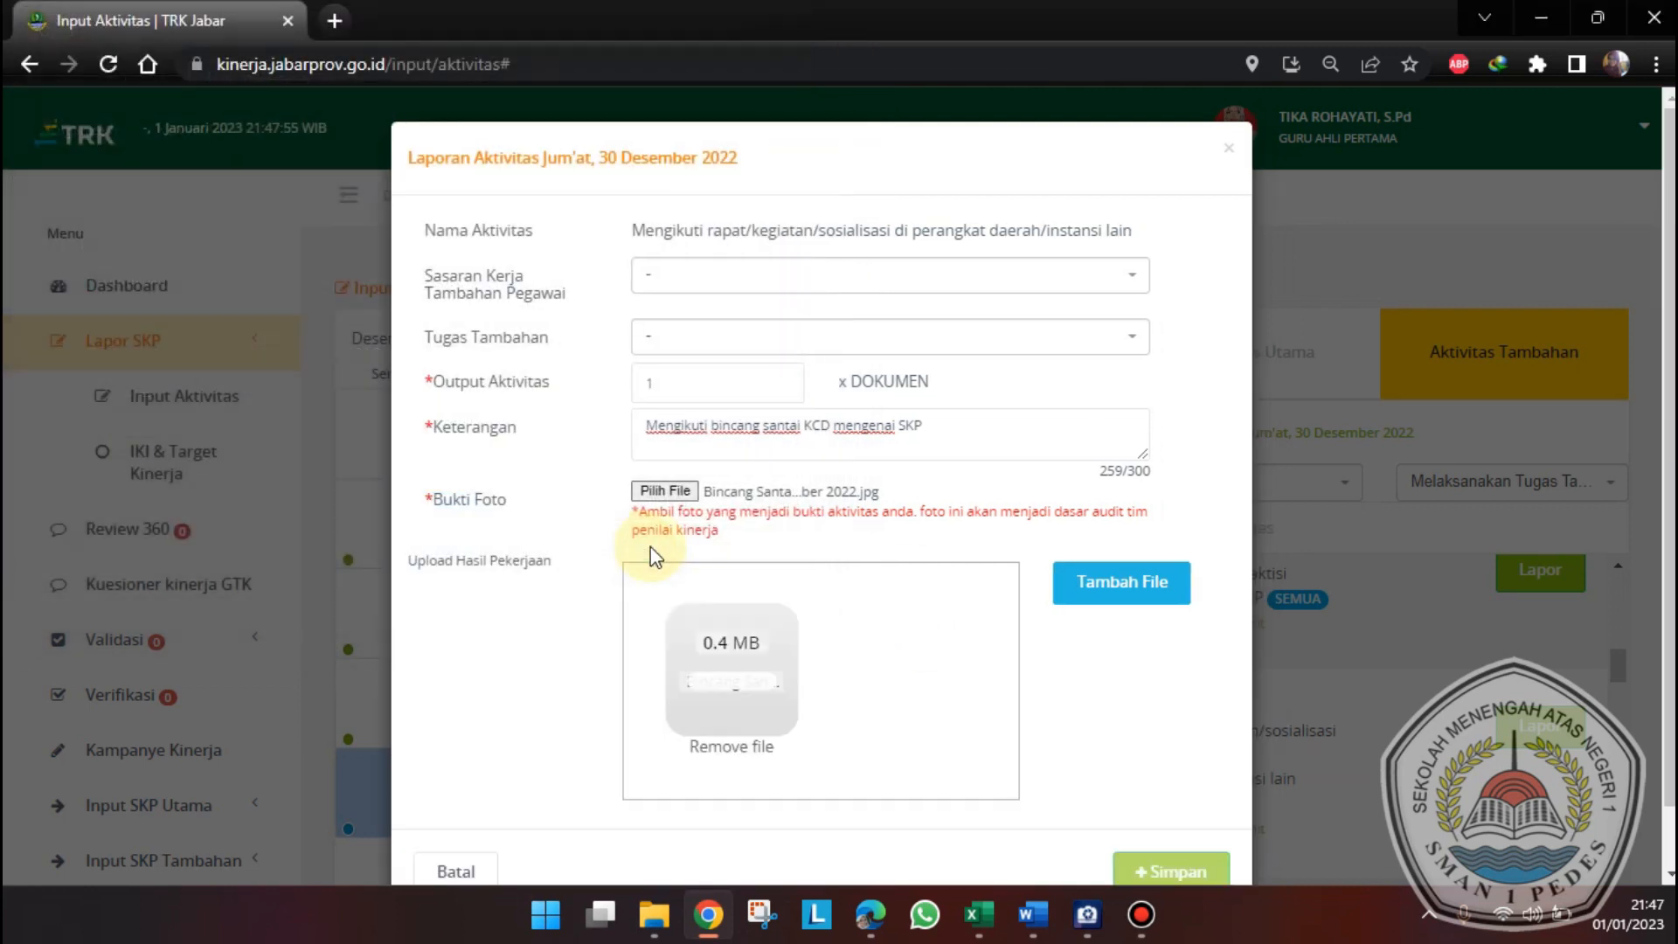
pyautogui.scroll(-1, 1078, 737)
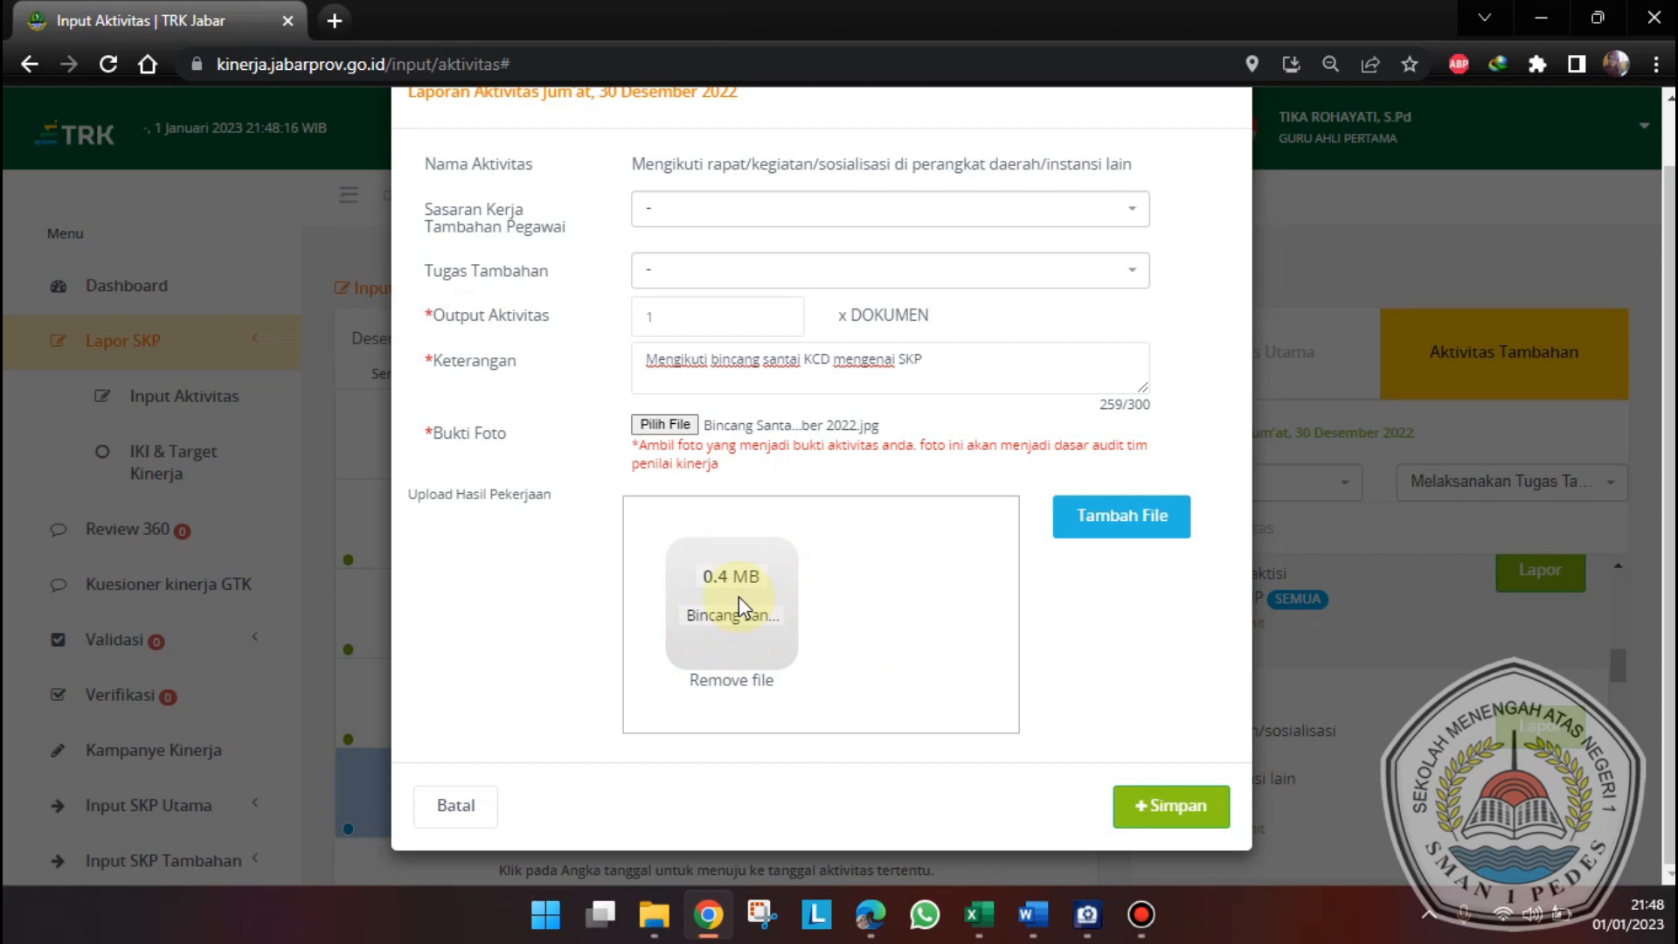
# - Save the completed activity report for 30 December 2022 without adding another attachment
pyautogui.click(903, 611)
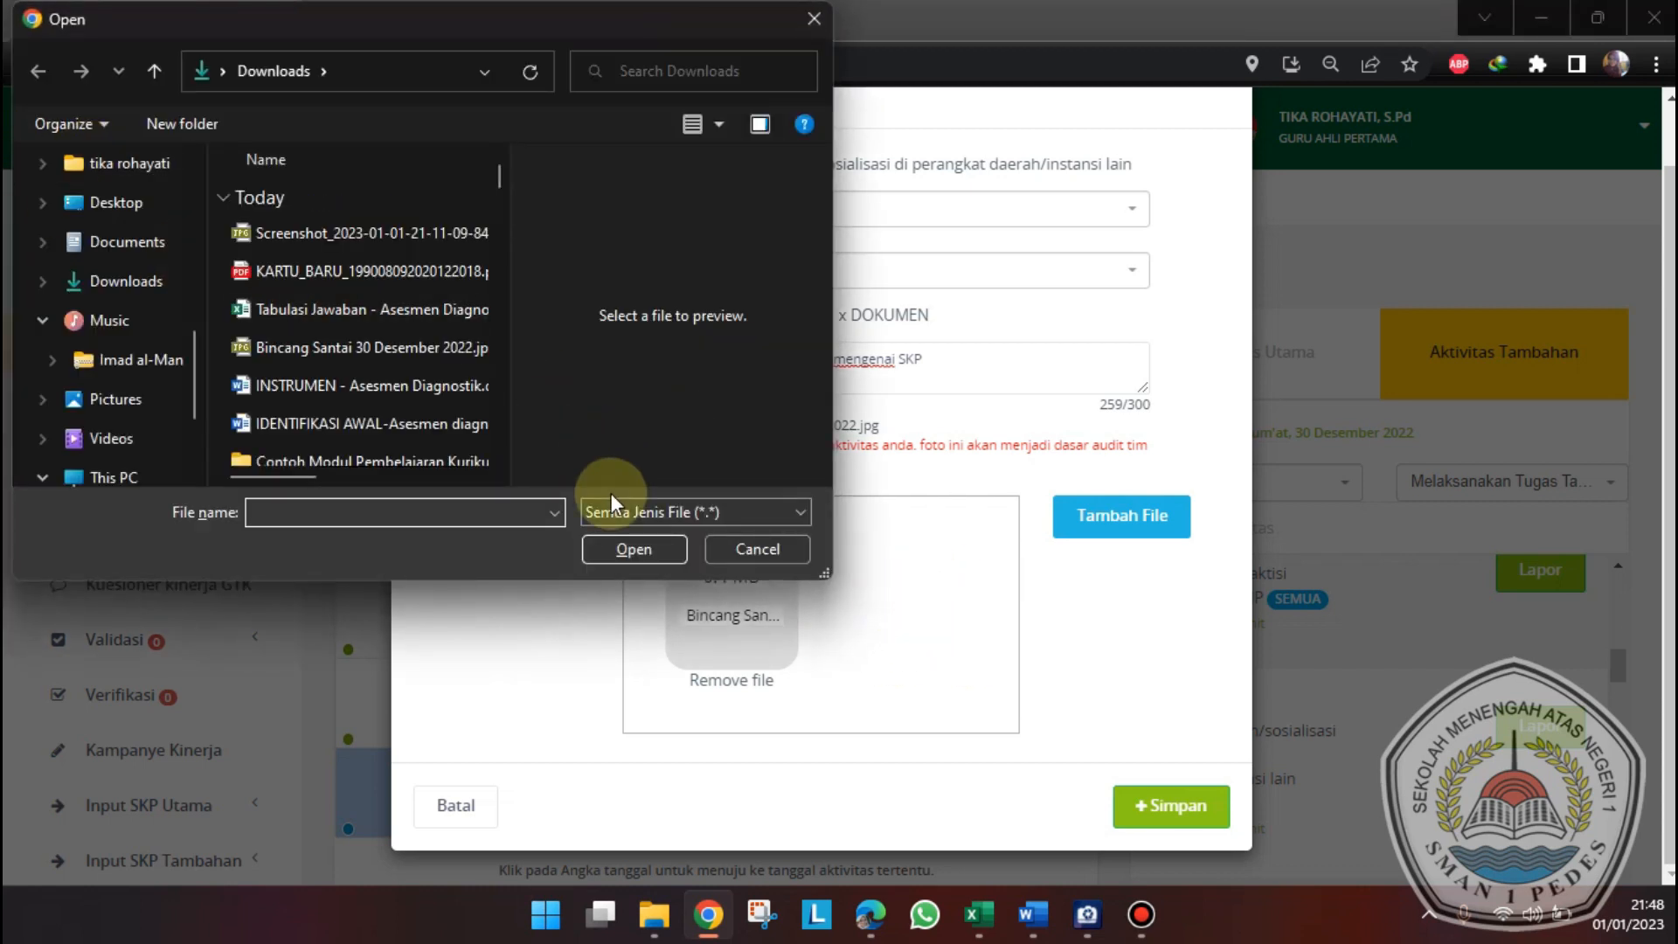
pyautogui.click(749, 545)
pyautogui.scroll(1, 811, 341)
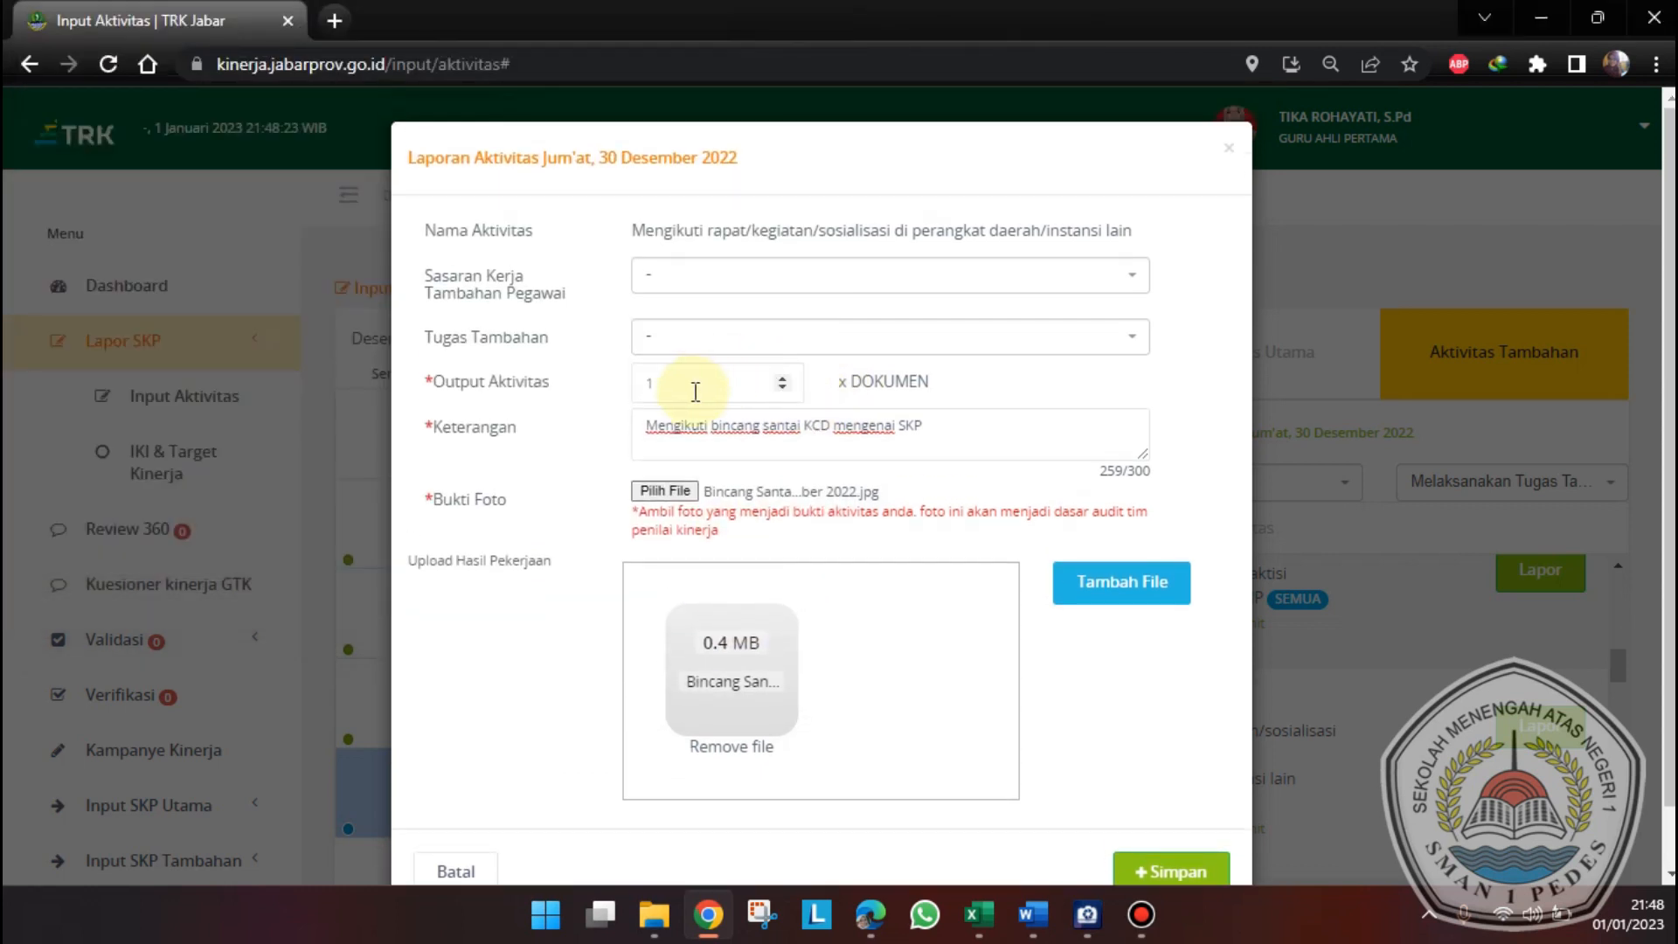
pyautogui.scroll(-1, 898, 554)
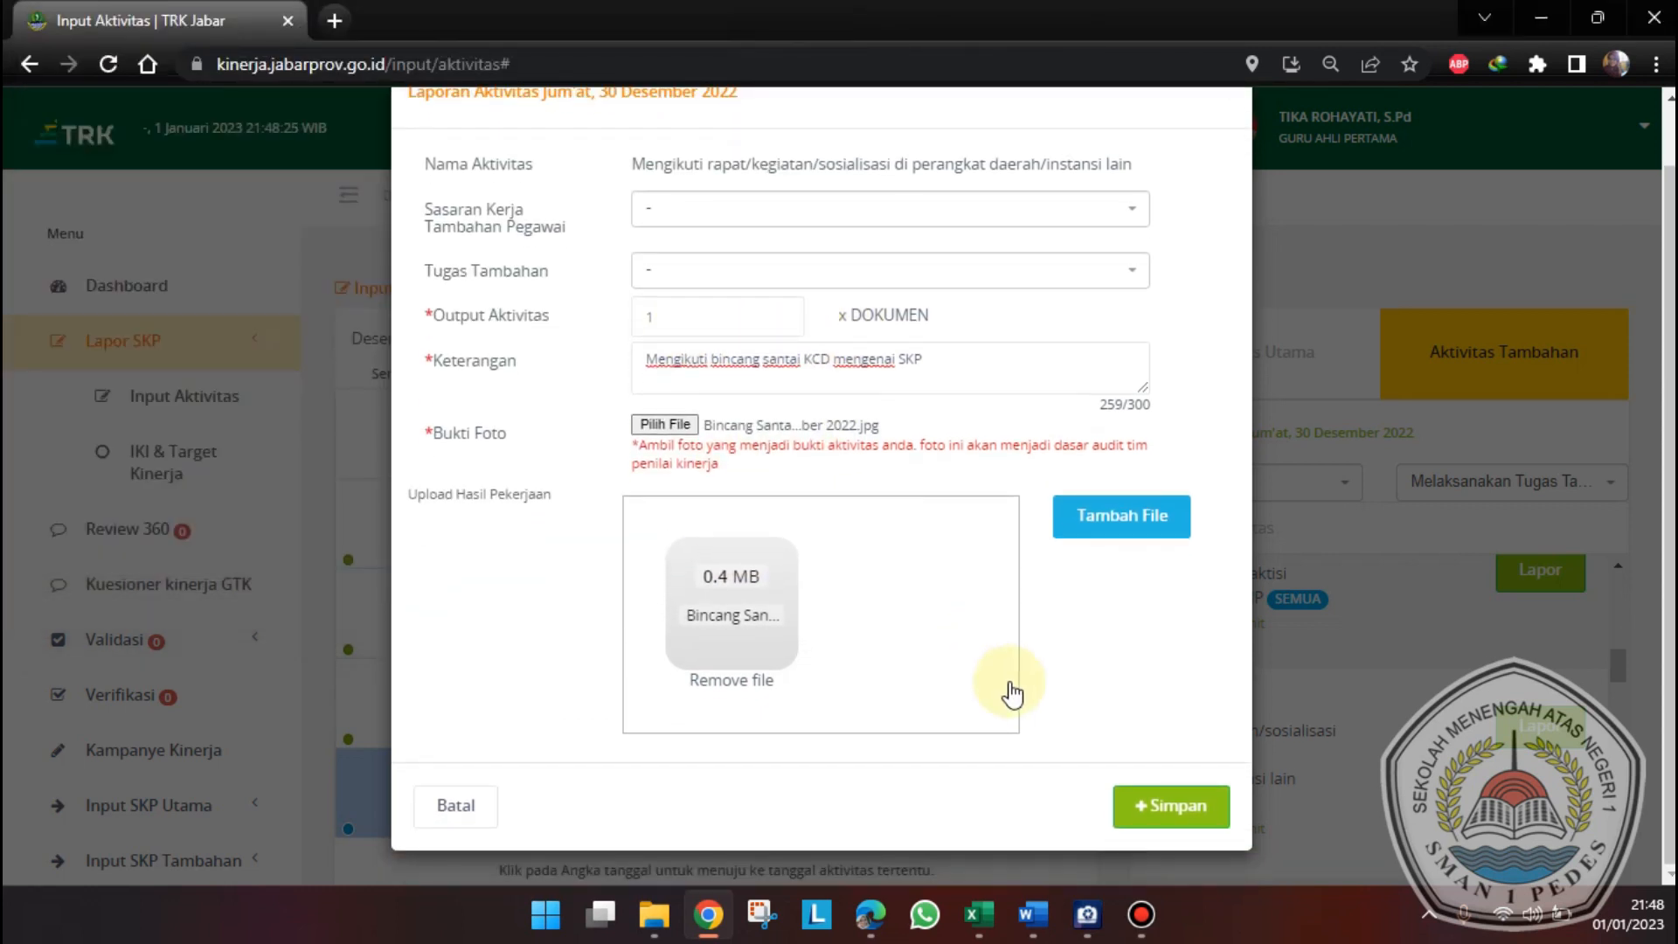
pyautogui.click(1161, 820)
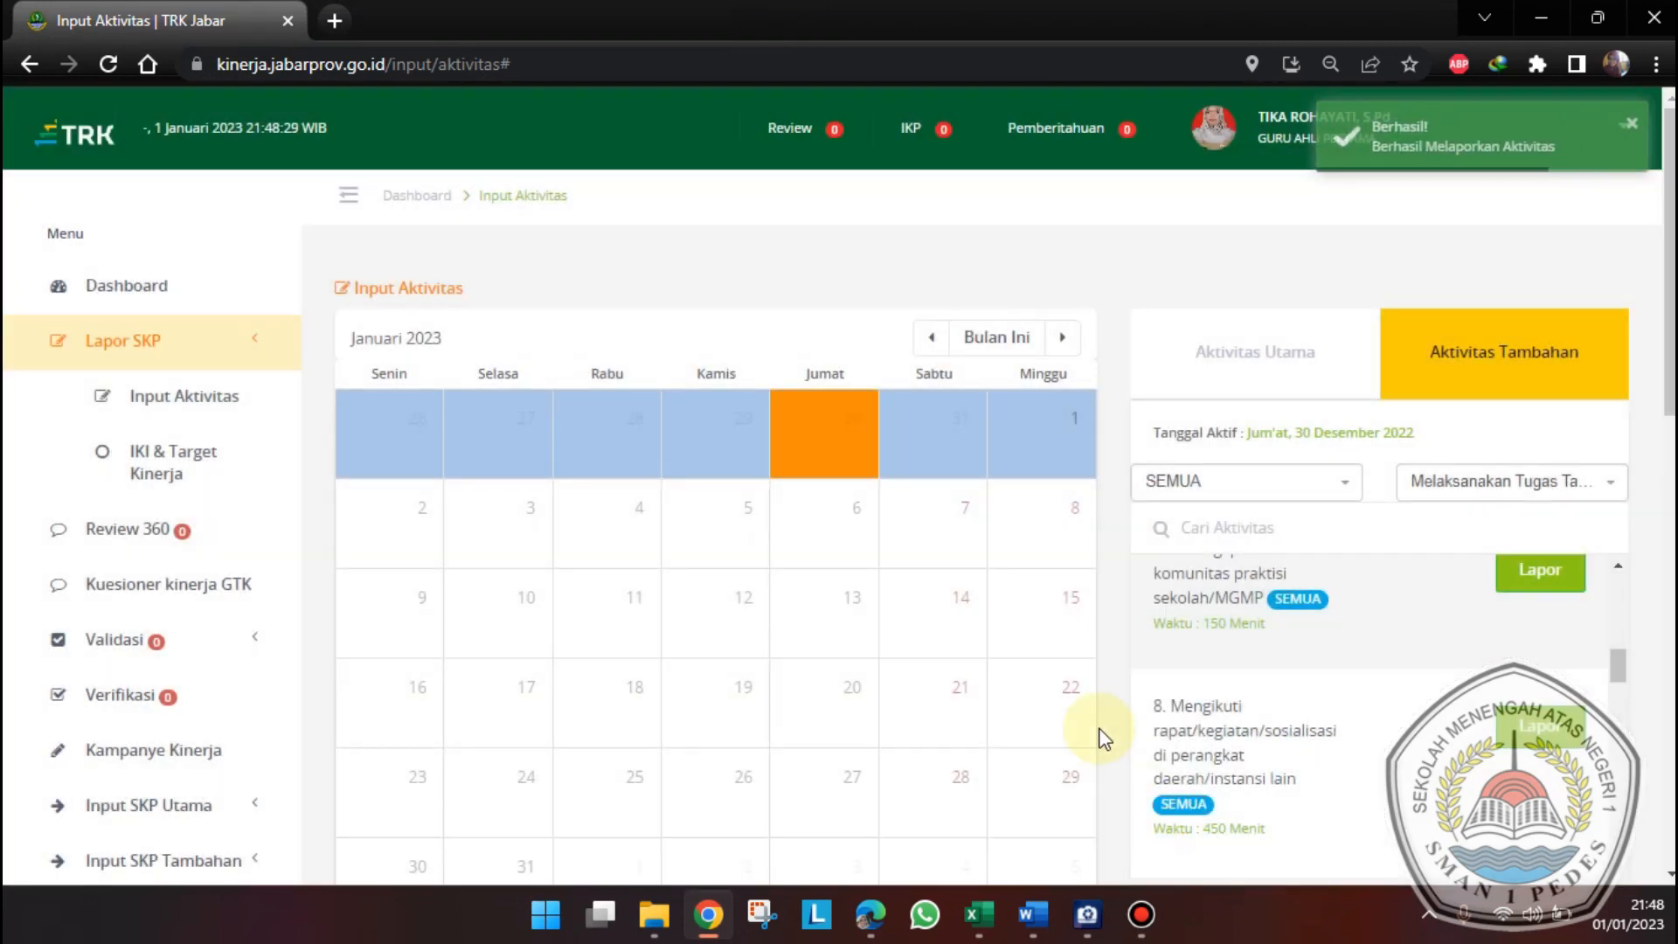
# - Return the calendar to December 2022 and review the 30 December entry under Laporan Aktivitas Tambahan
pyautogui.scroll(-4, 891, 609)
pyautogui.scroll(4, 898, 612)
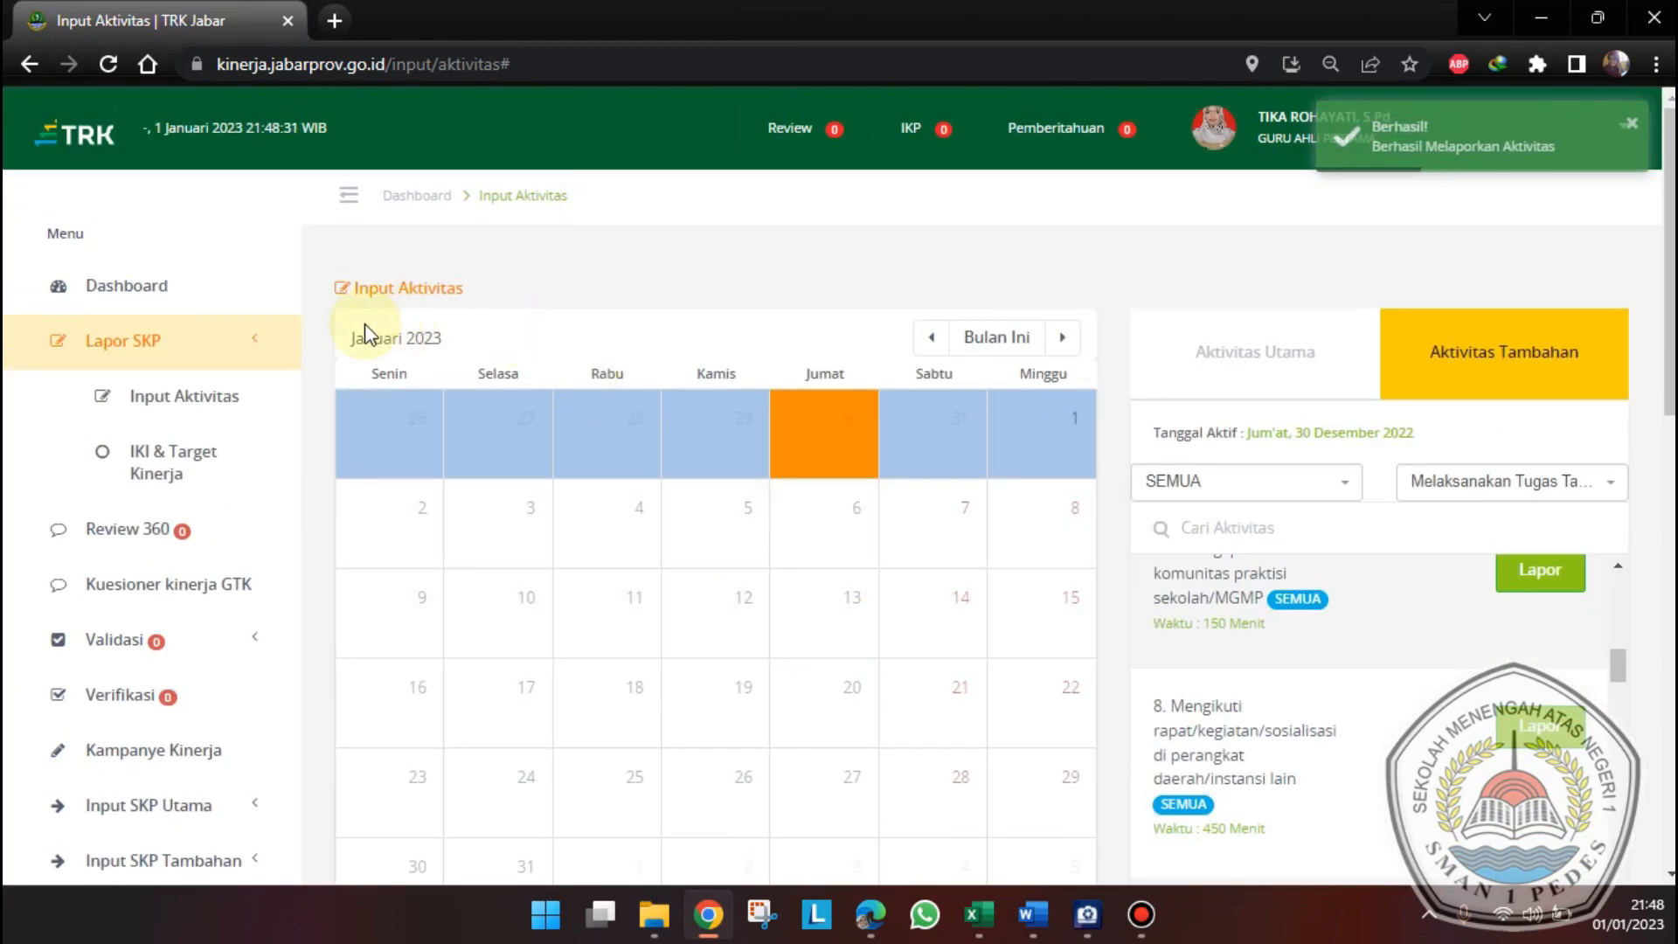
pyautogui.click(931, 339)
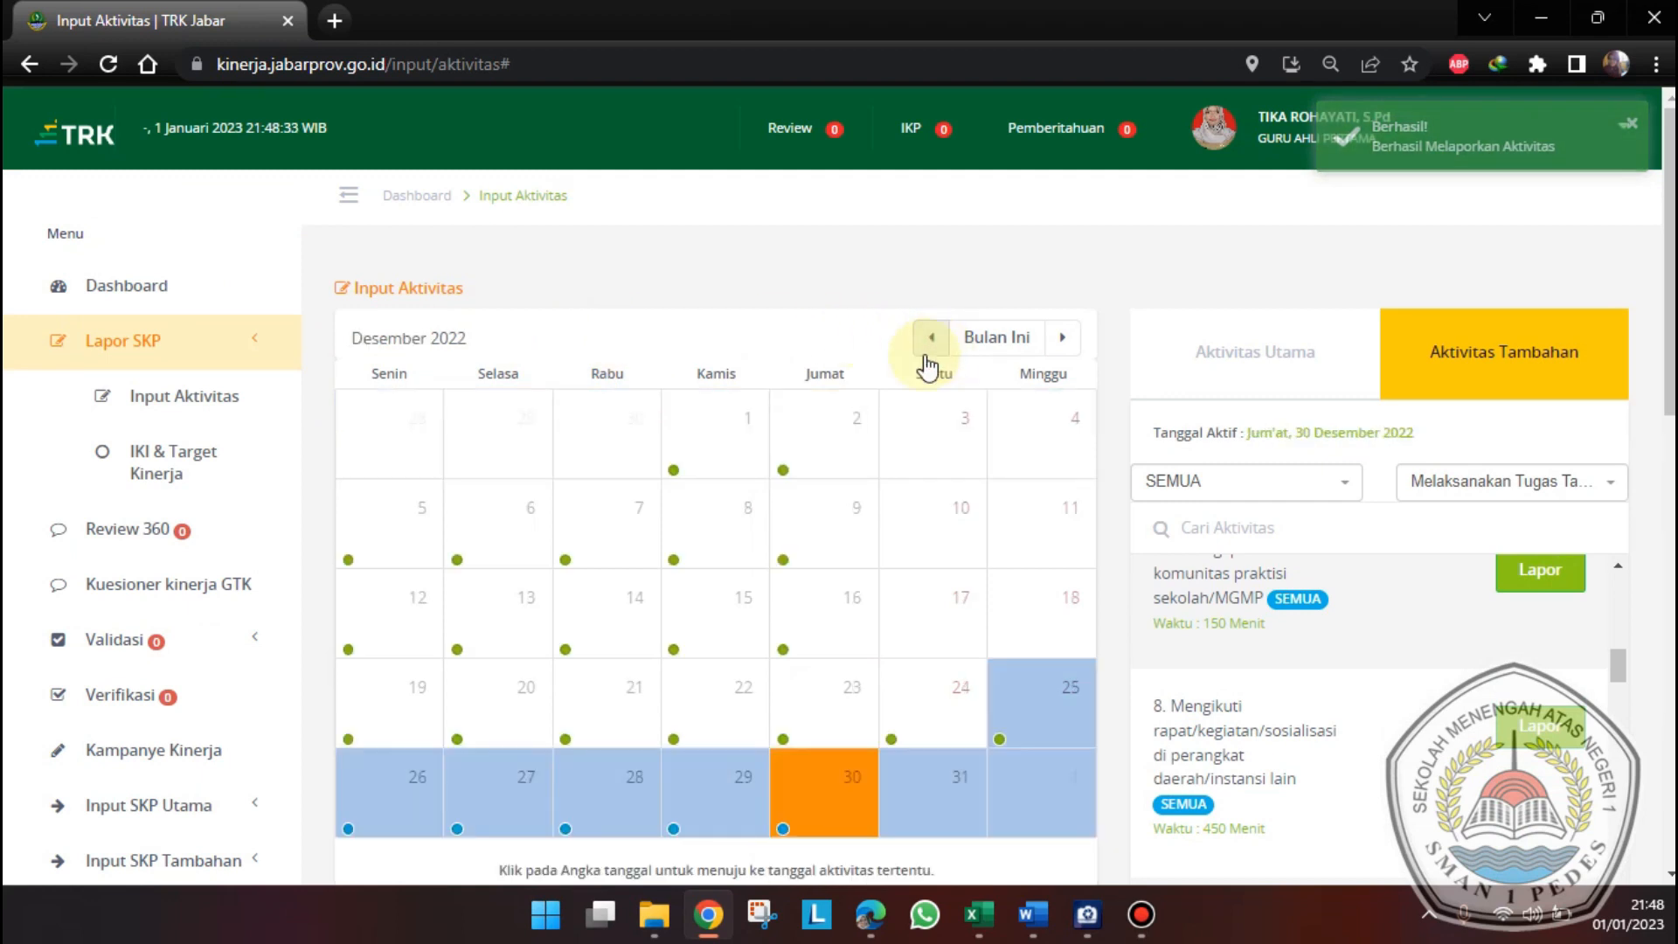
pyautogui.scroll(-1, 853, 647)
pyautogui.click(837, 333)
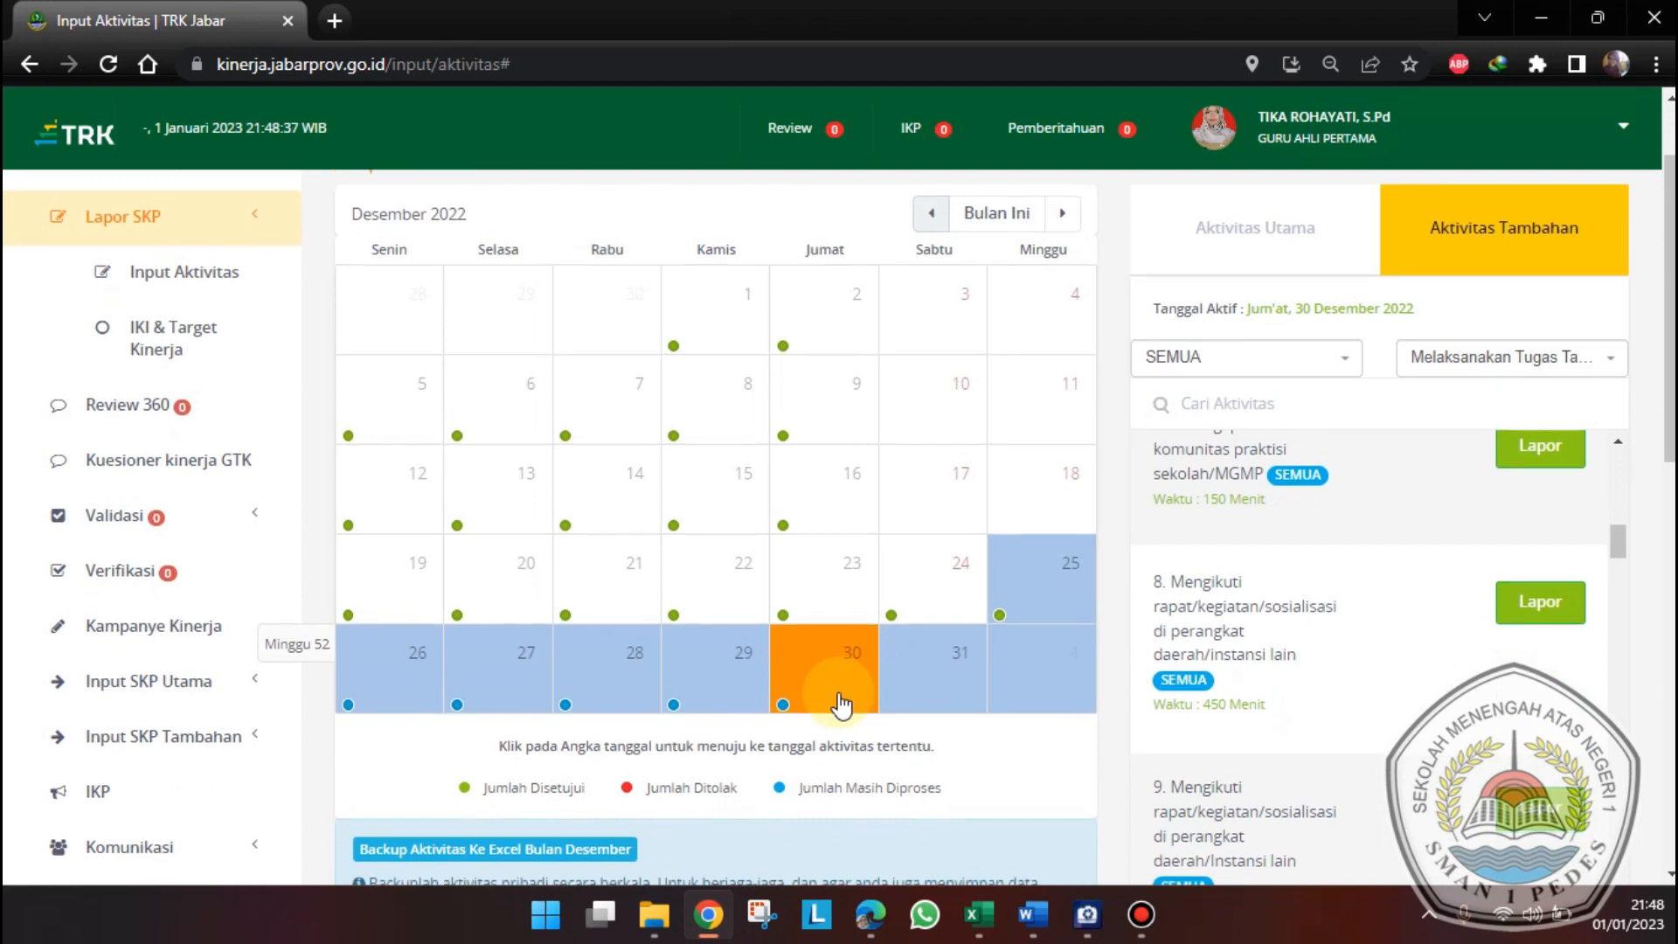
pyautogui.scroll(-7, 839, 699)
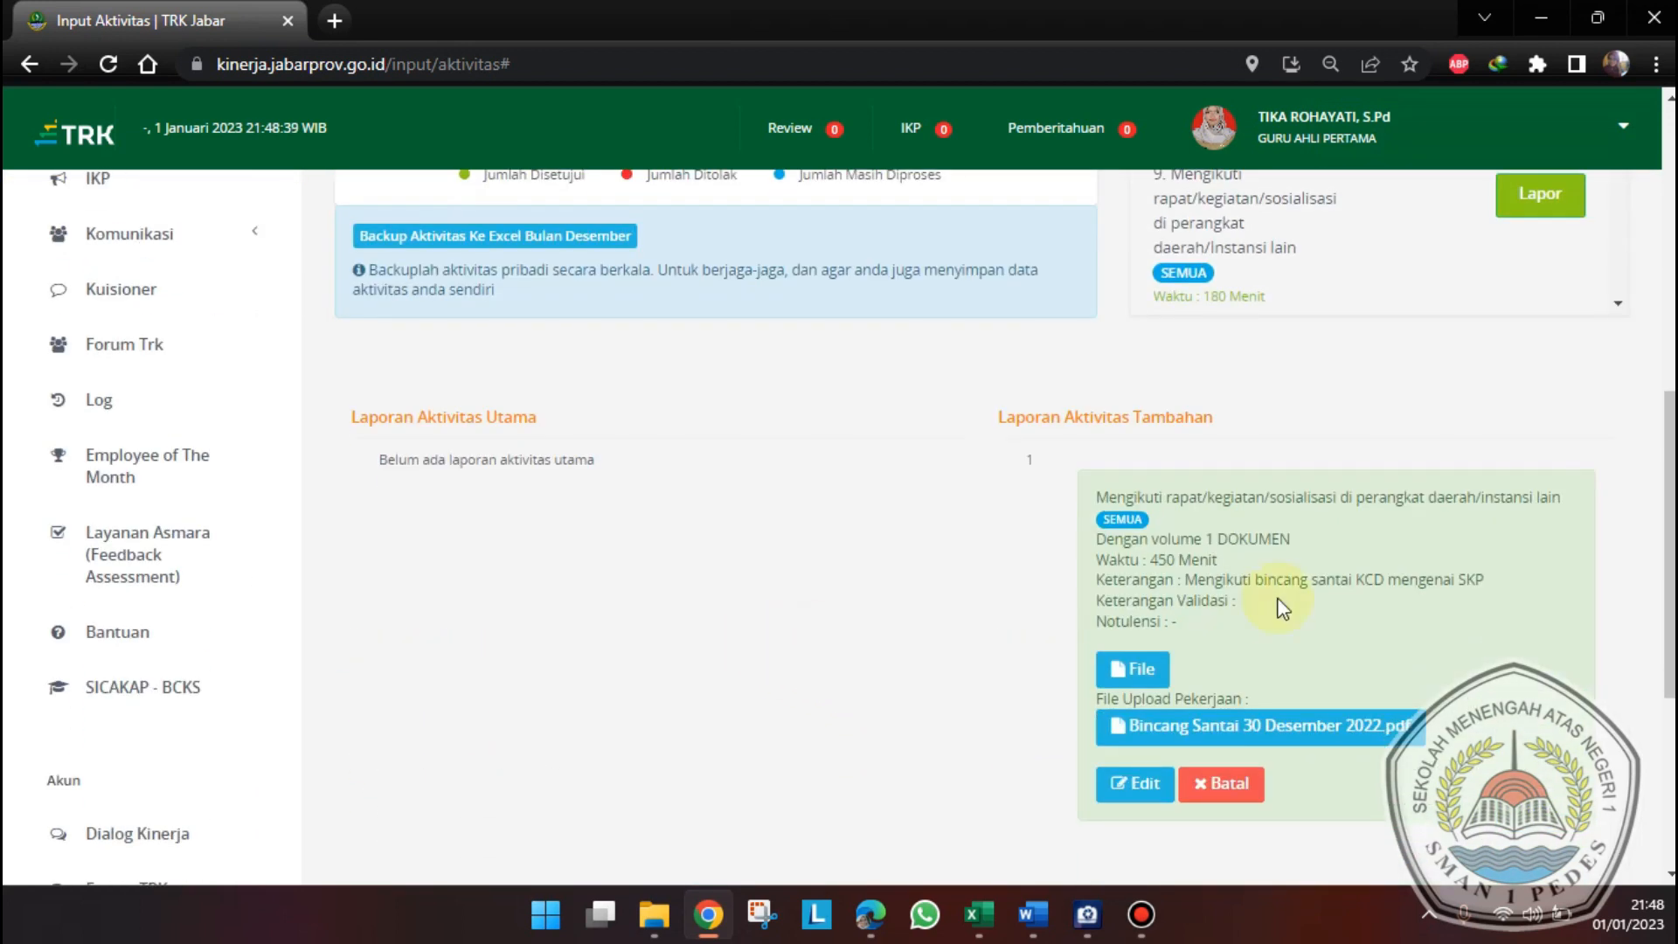
pyautogui.scroll(8, 1261, 660)
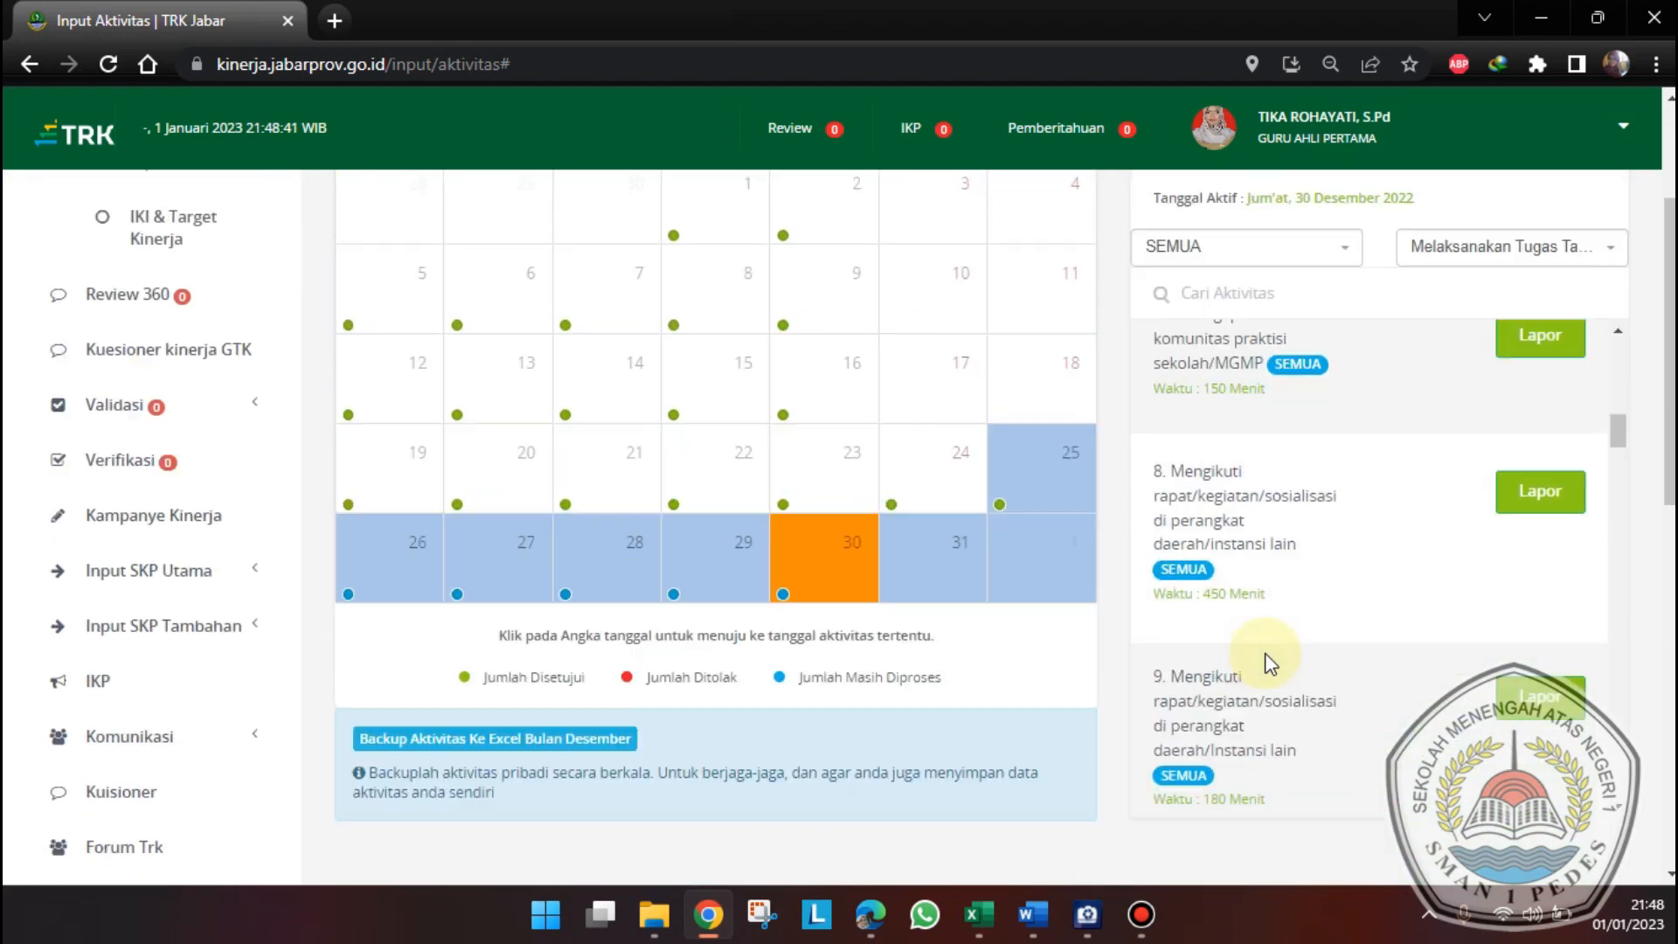
# - Switch to the Excel agenda and examine row 84, the 31/12/2022 "Menyusun modul ajar" activity, across its columns
pyautogui.moveTo(978, 915)
pyautogui.click(1059, 739)
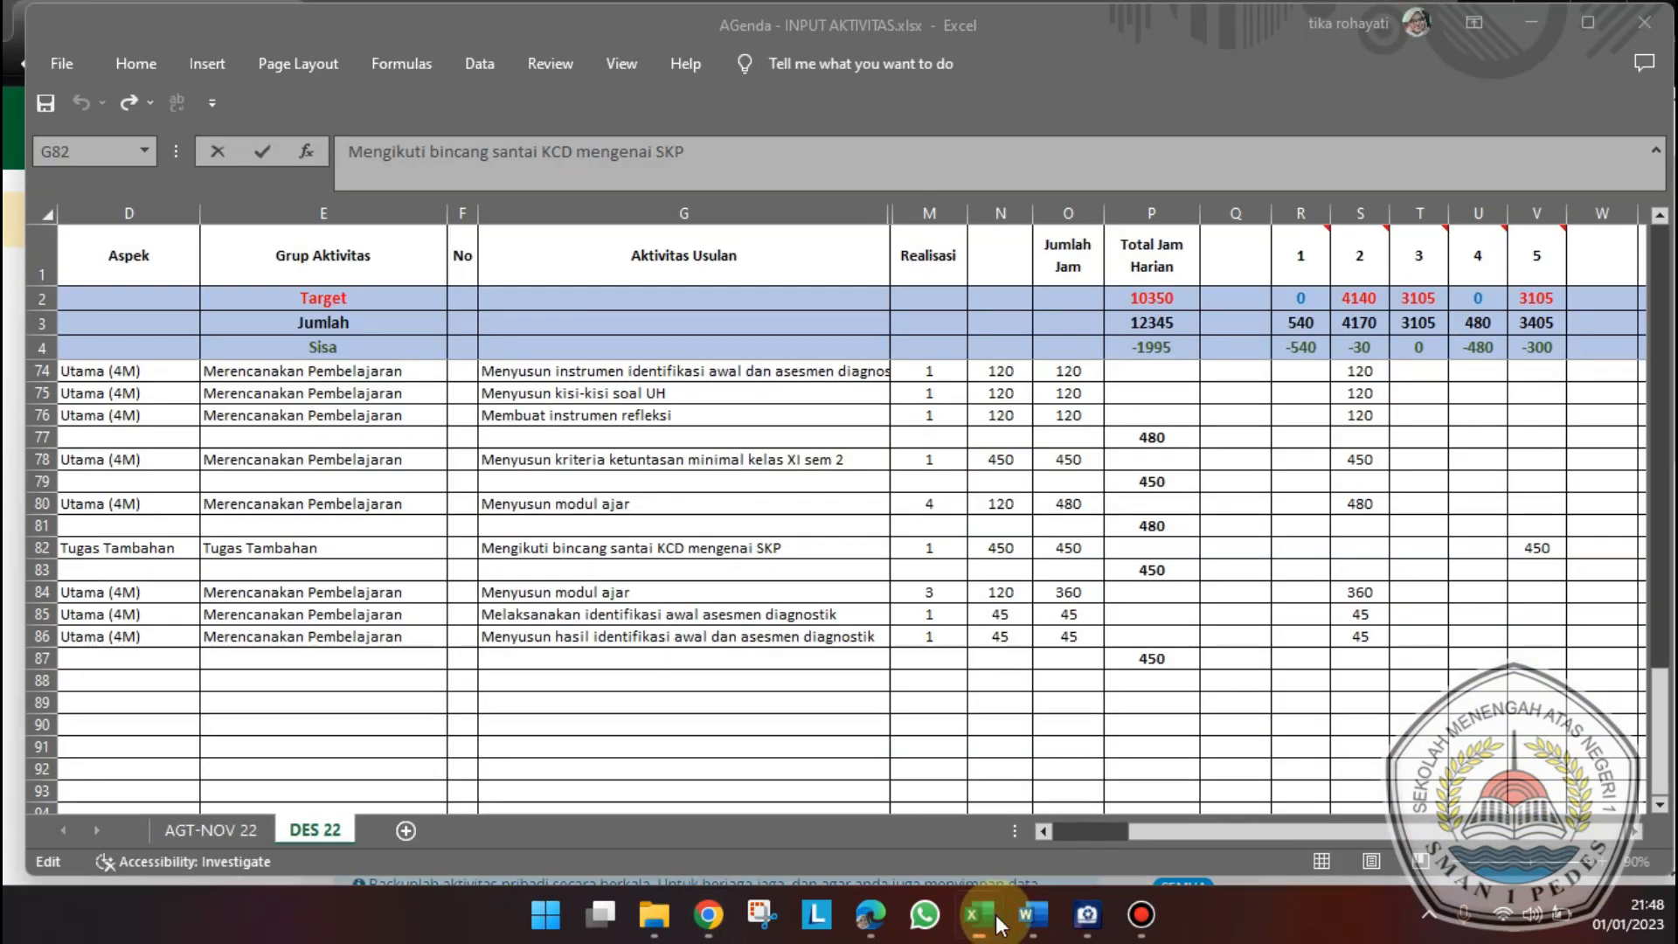
pyautogui.click(1061, 734)
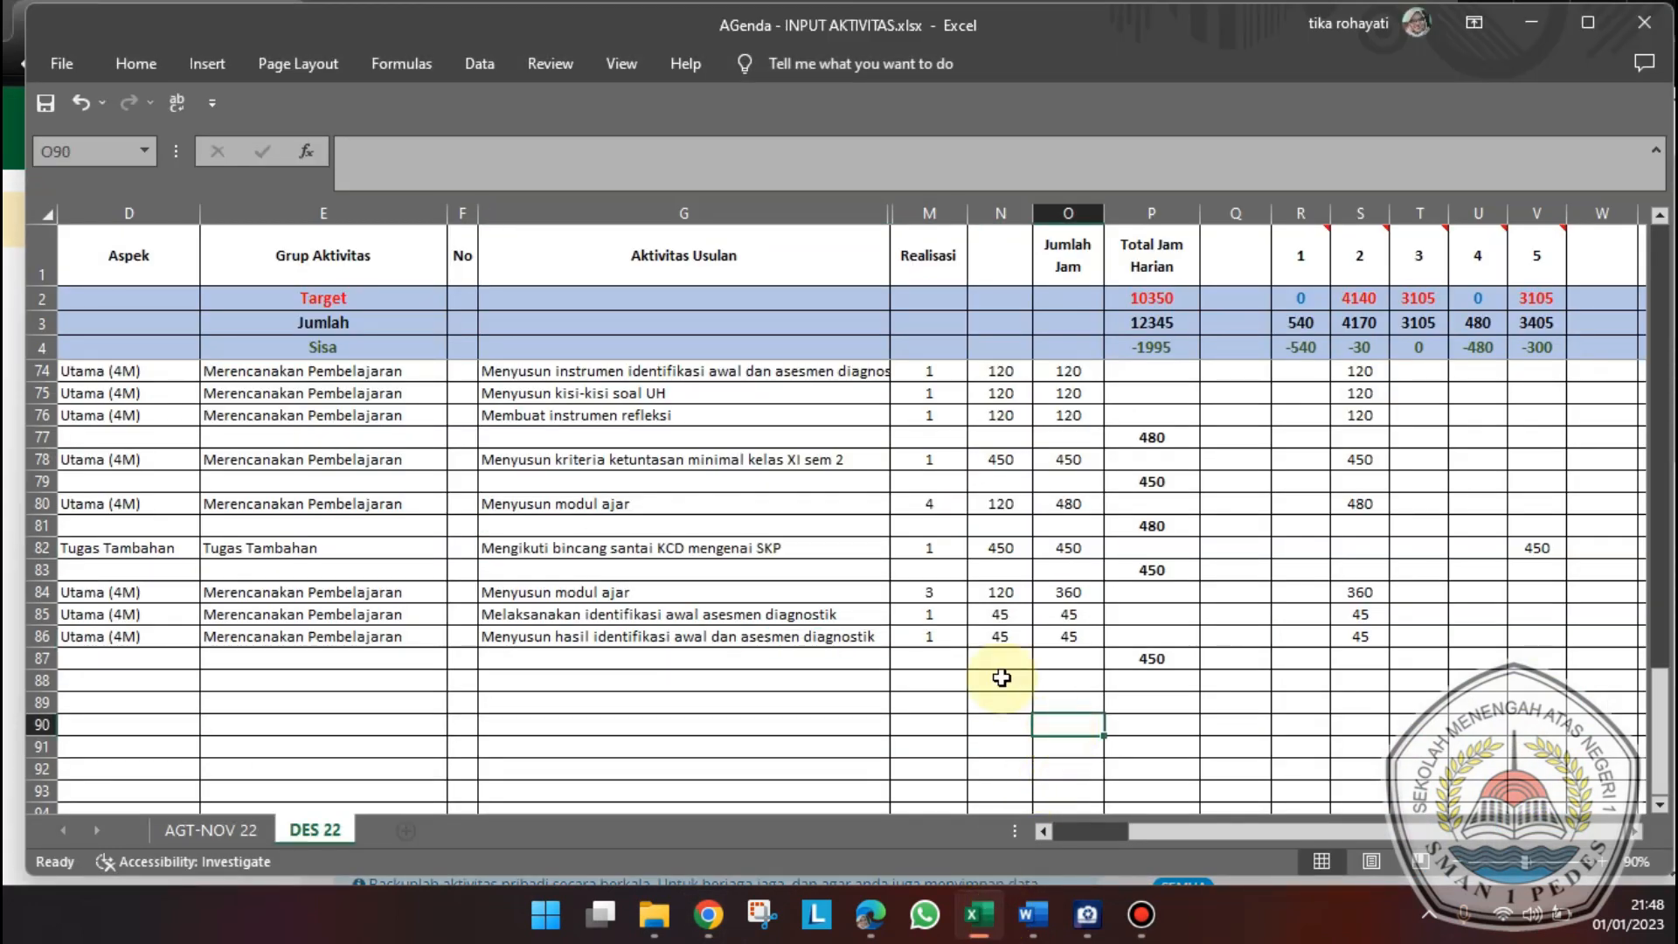
pyautogui.click(821, 591)
pyautogui.press('Left')
pyautogui.press('Left')
pyautogui.press('Left')
pyautogui.press('Left')
pyautogui.press('Left')
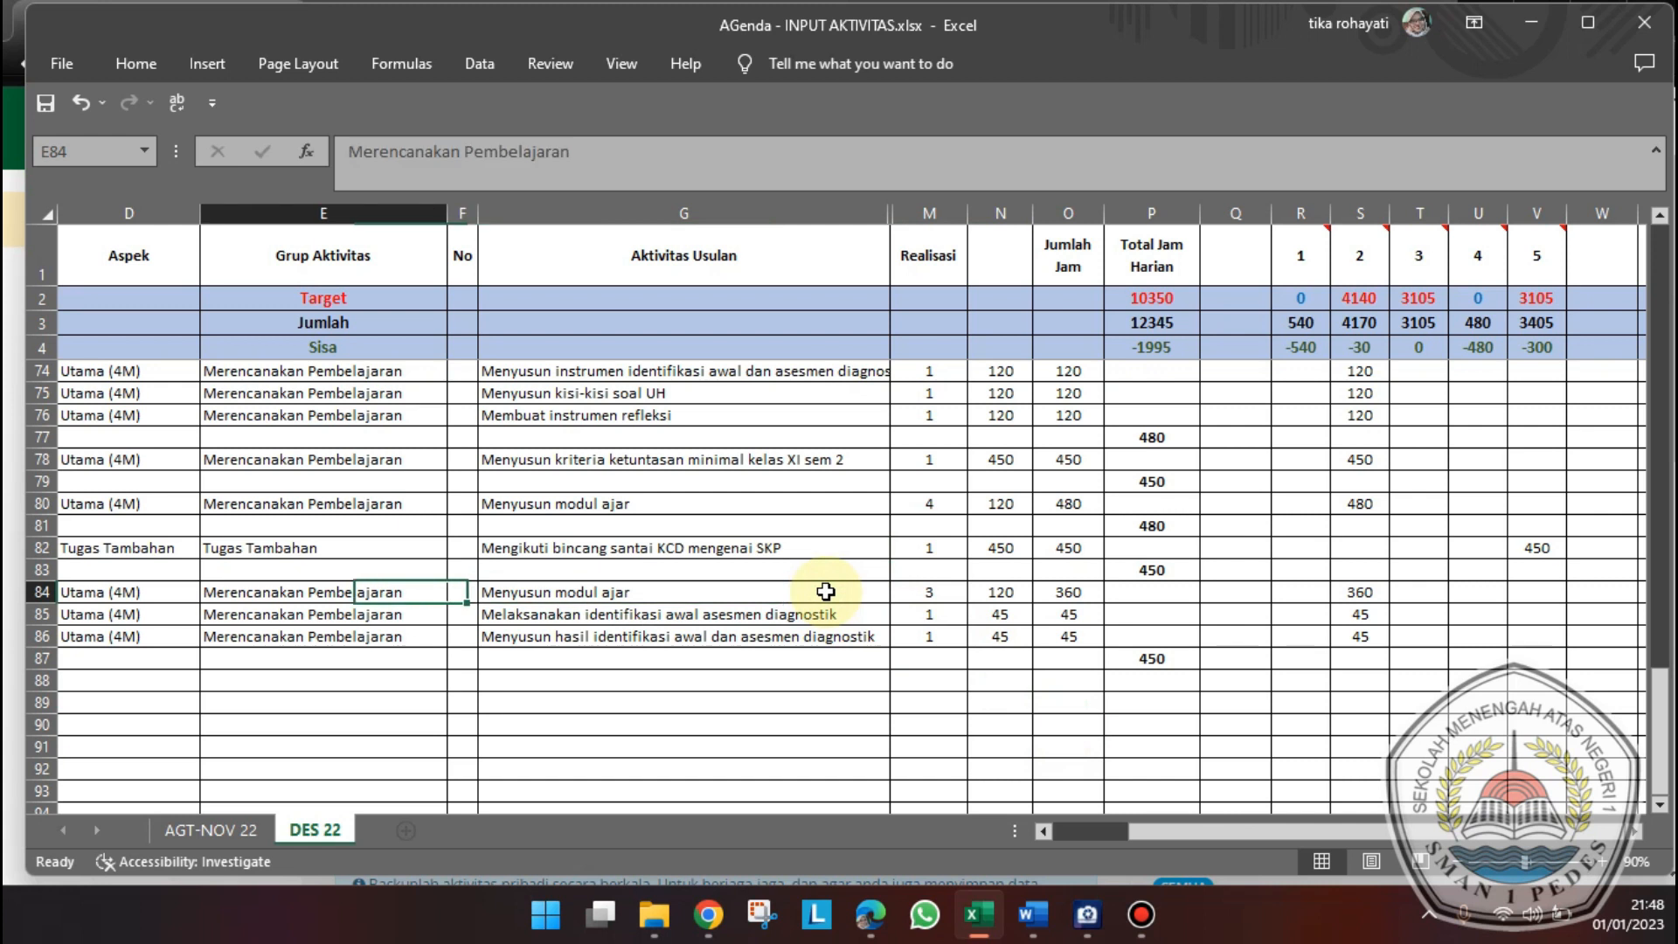
pyautogui.press('Right')
pyautogui.press('Right')
pyautogui.press('Right')
pyautogui.press('Right')
pyautogui.press('Right')
pyautogui.press('Right')
pyautogui.press('Right')
pyautogui.press('Right')
pyautogui.press('Right')
pyautogui.press('Right')
pyautogui.press('Right')
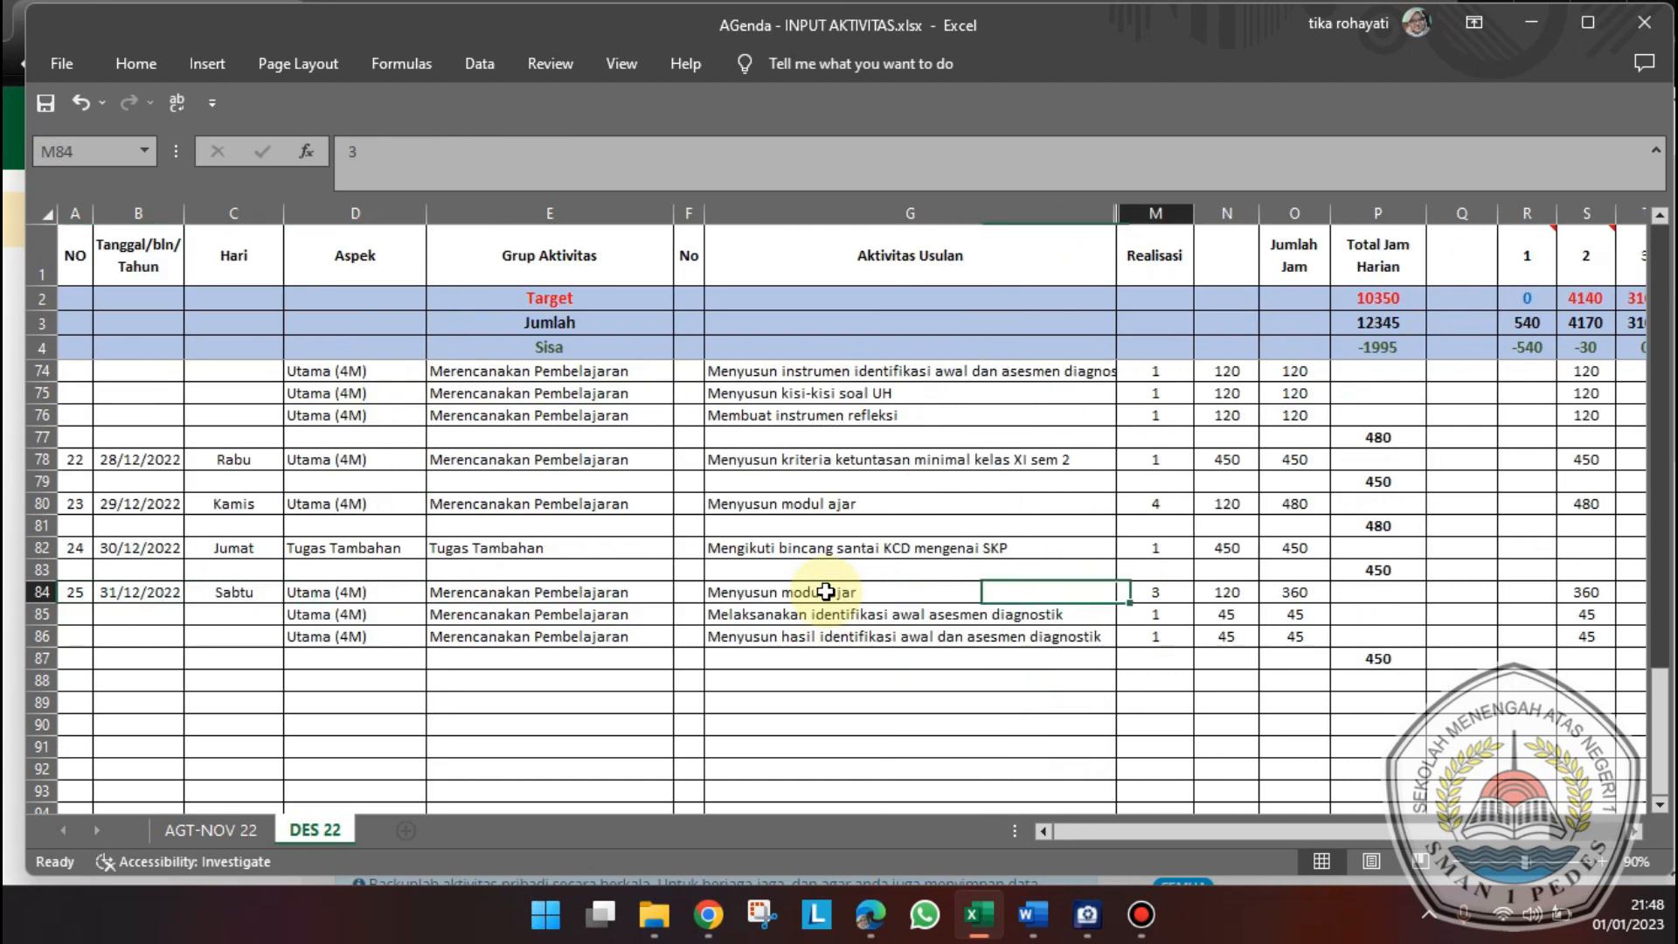
pyautogui.press('Left')
pyautogui.press('Left')
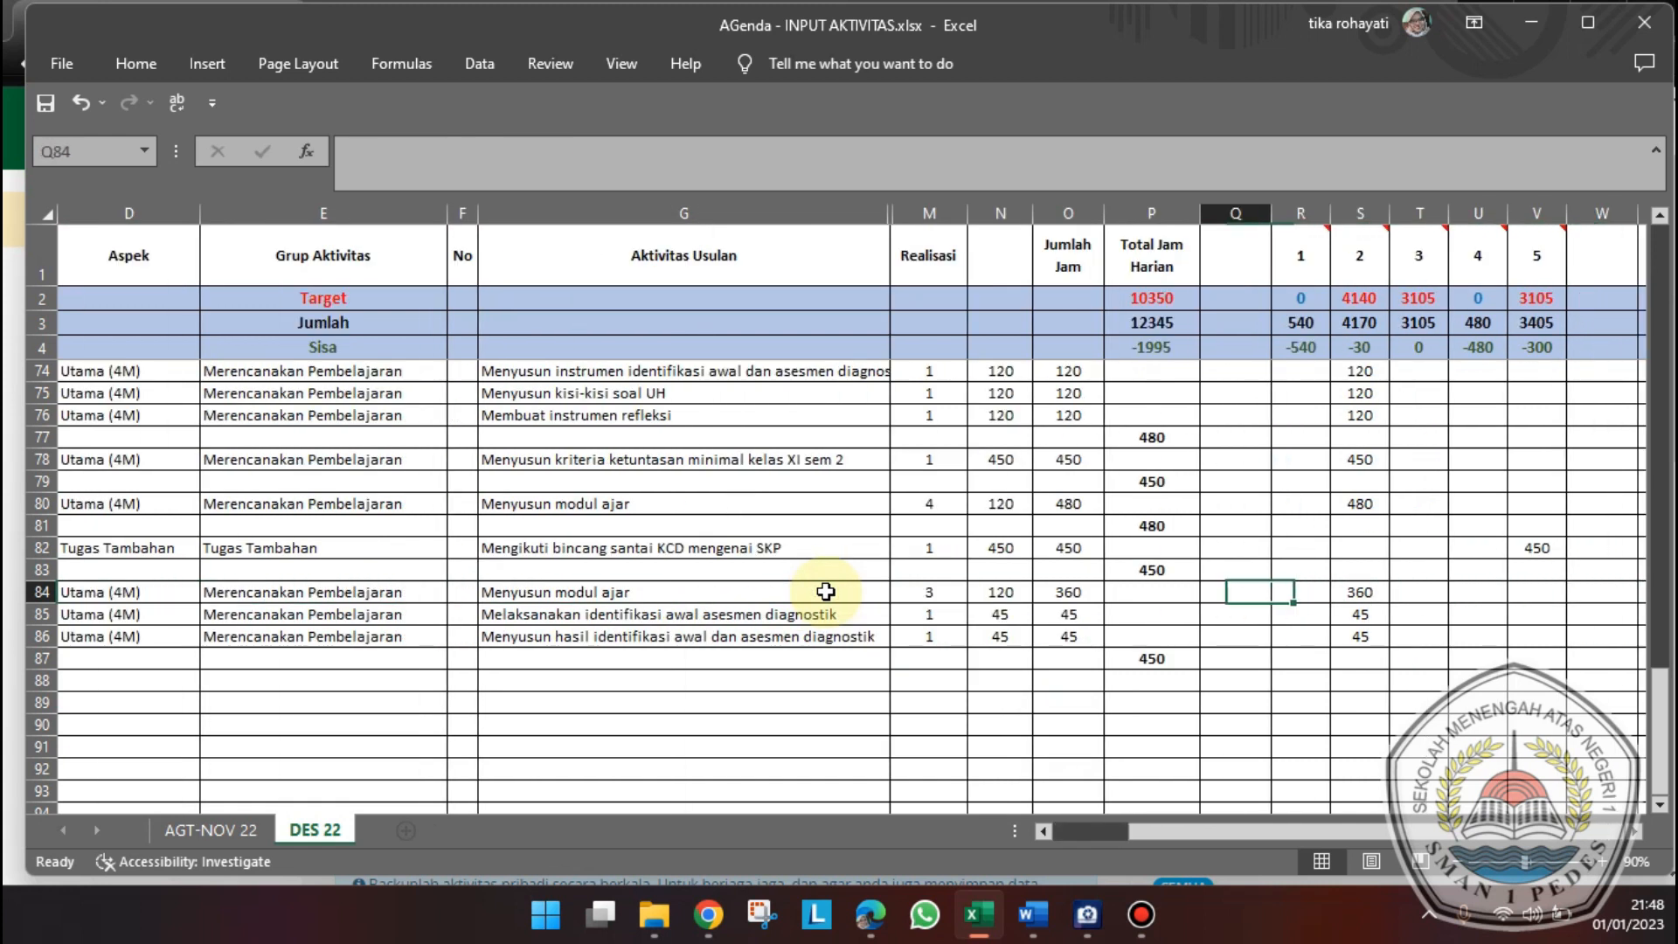
# - Clear the minutes in S84:S86 of the 31/12/2022 activities and undo the deletion
pyautogui.press('Right')
pyautogui.press('Right')
pyautogui.hotkey('shift', 'Down')
pyautogui.hotkey('shift', 'Down')
pyautogui.hotkey('ctrl', 'c')
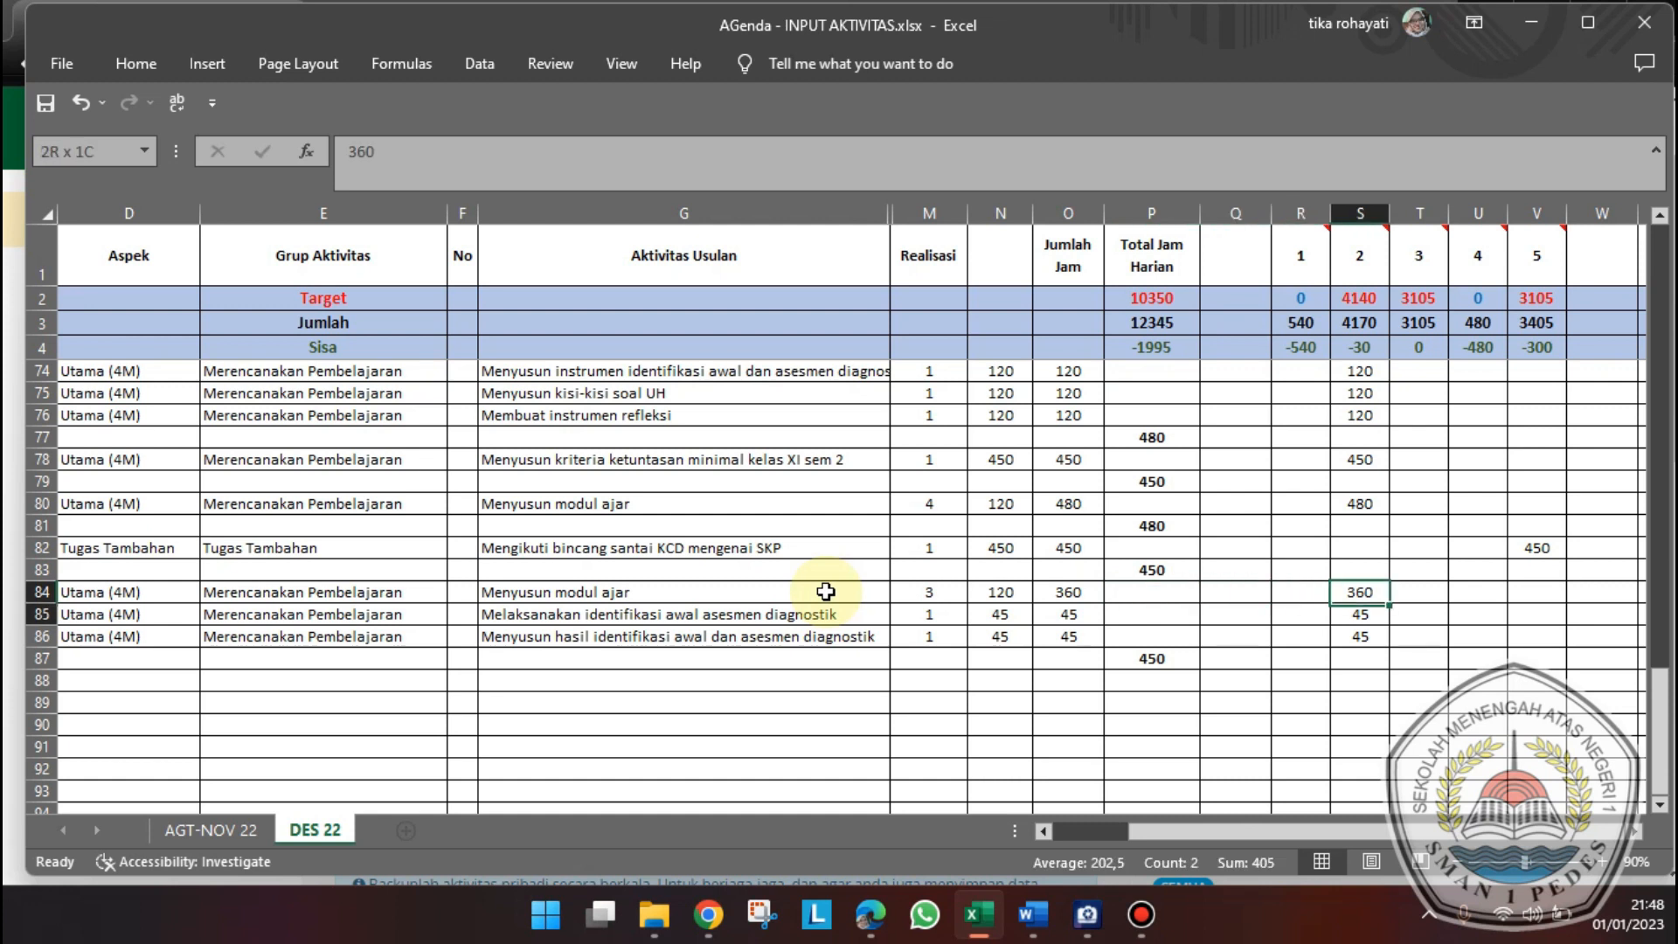
pyautogui.press('Delete')
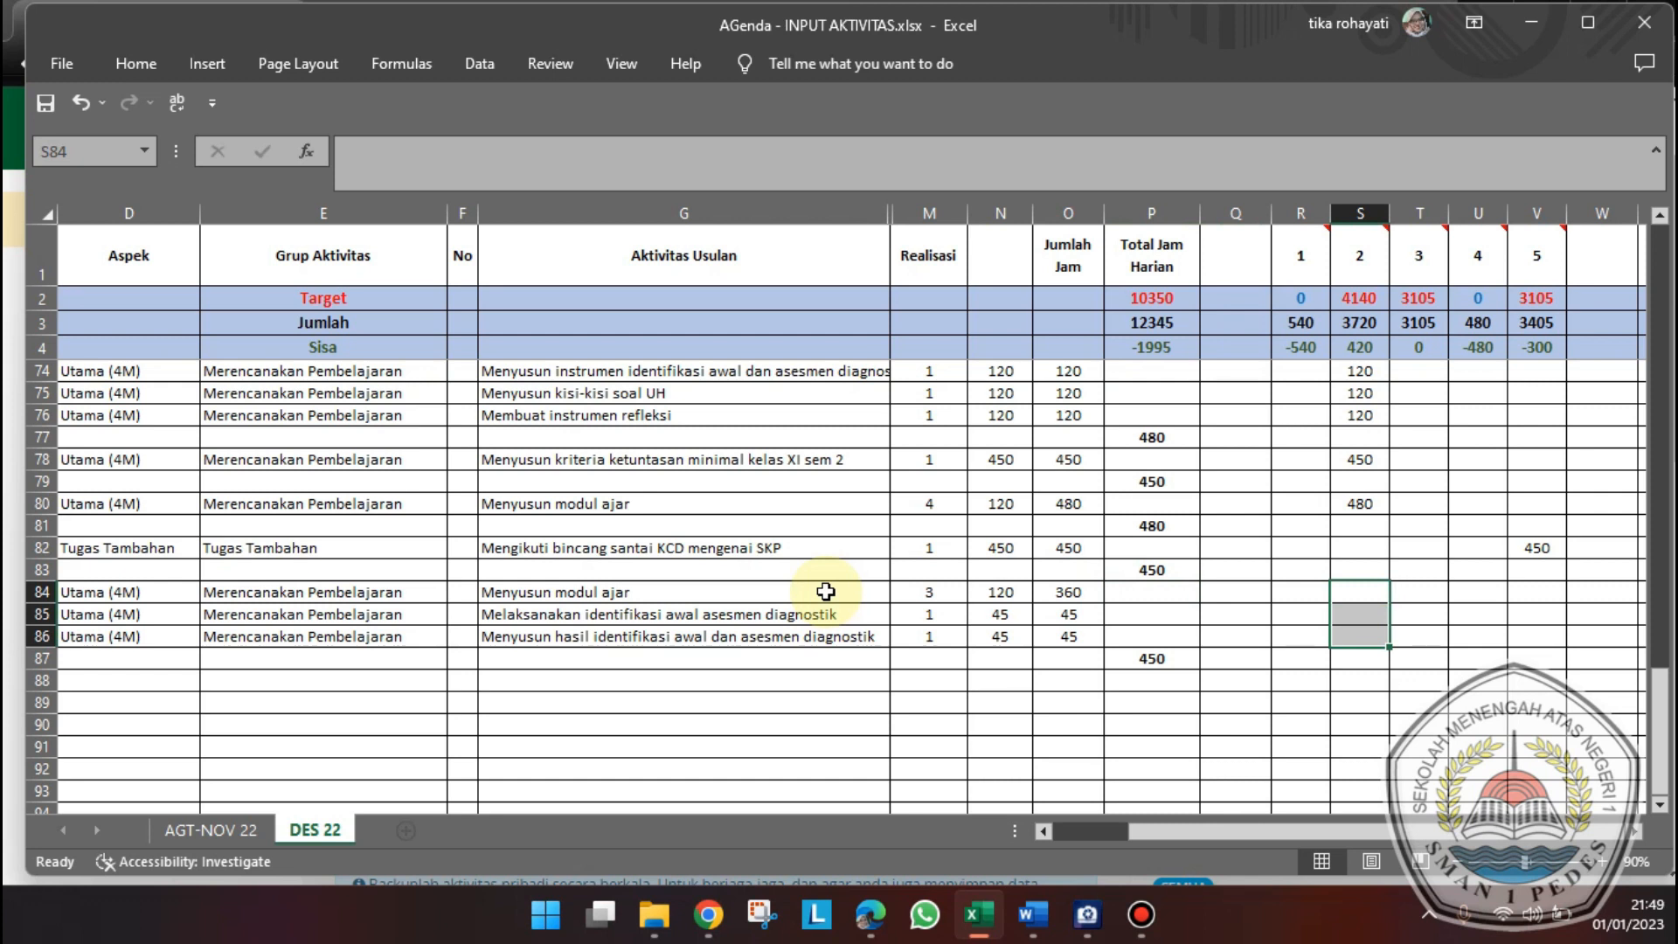
pyautogui.moveTo(1362, 253)
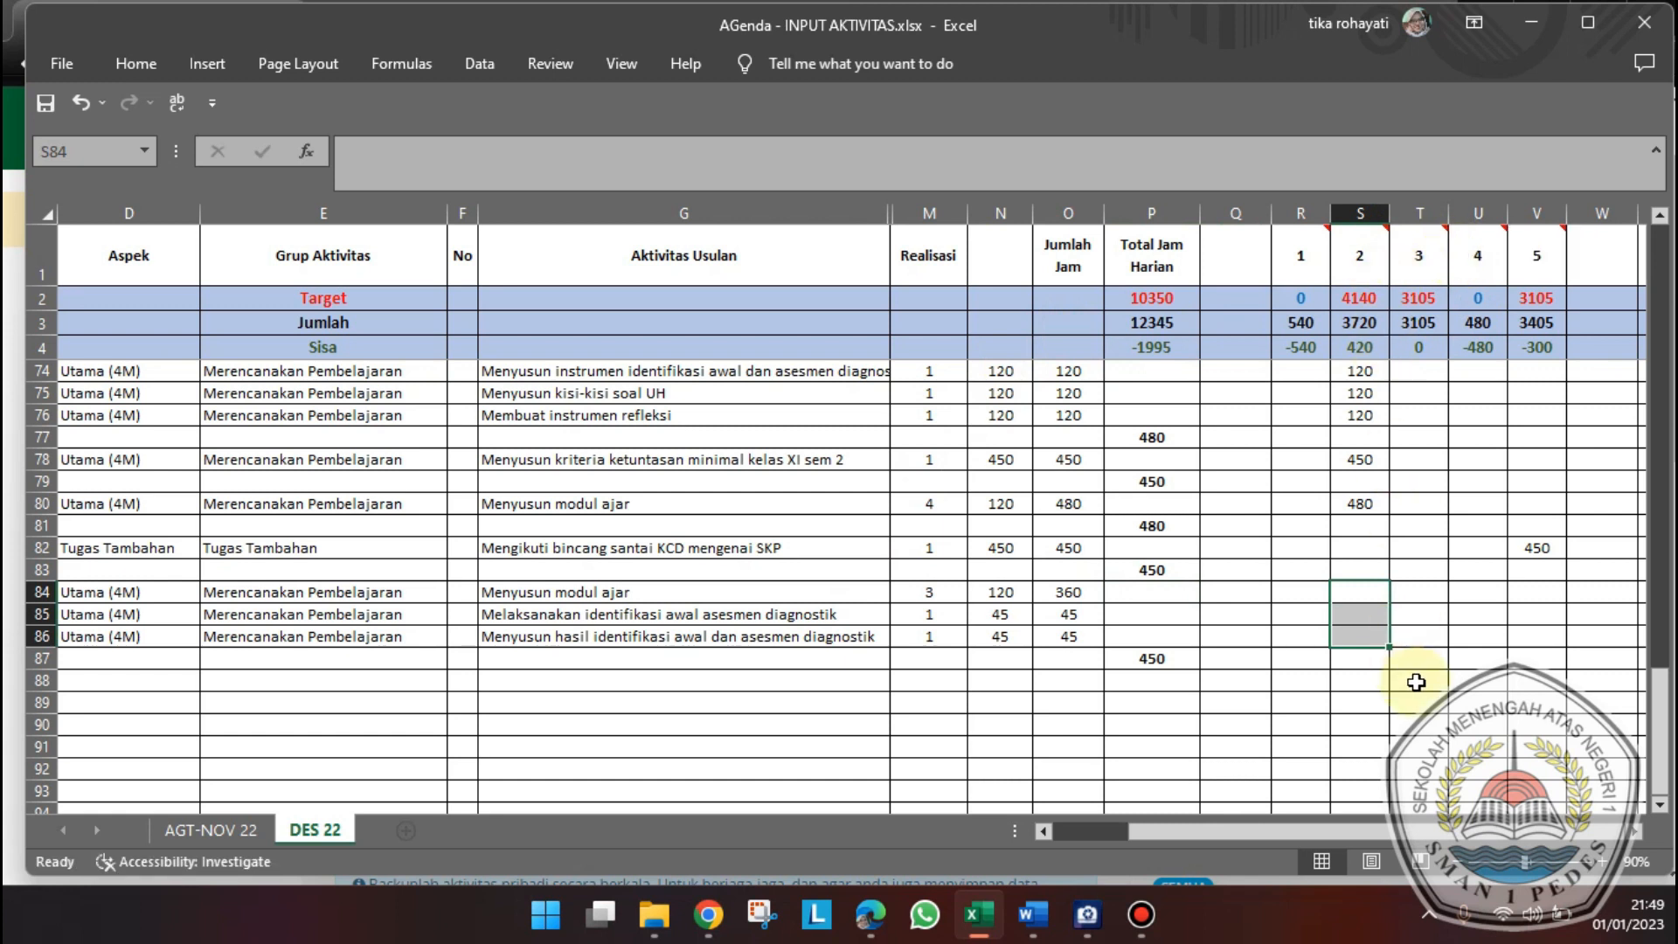
pyautogui.hotkey('ctrl', 'v')
pyautogui.click(1300, 701)
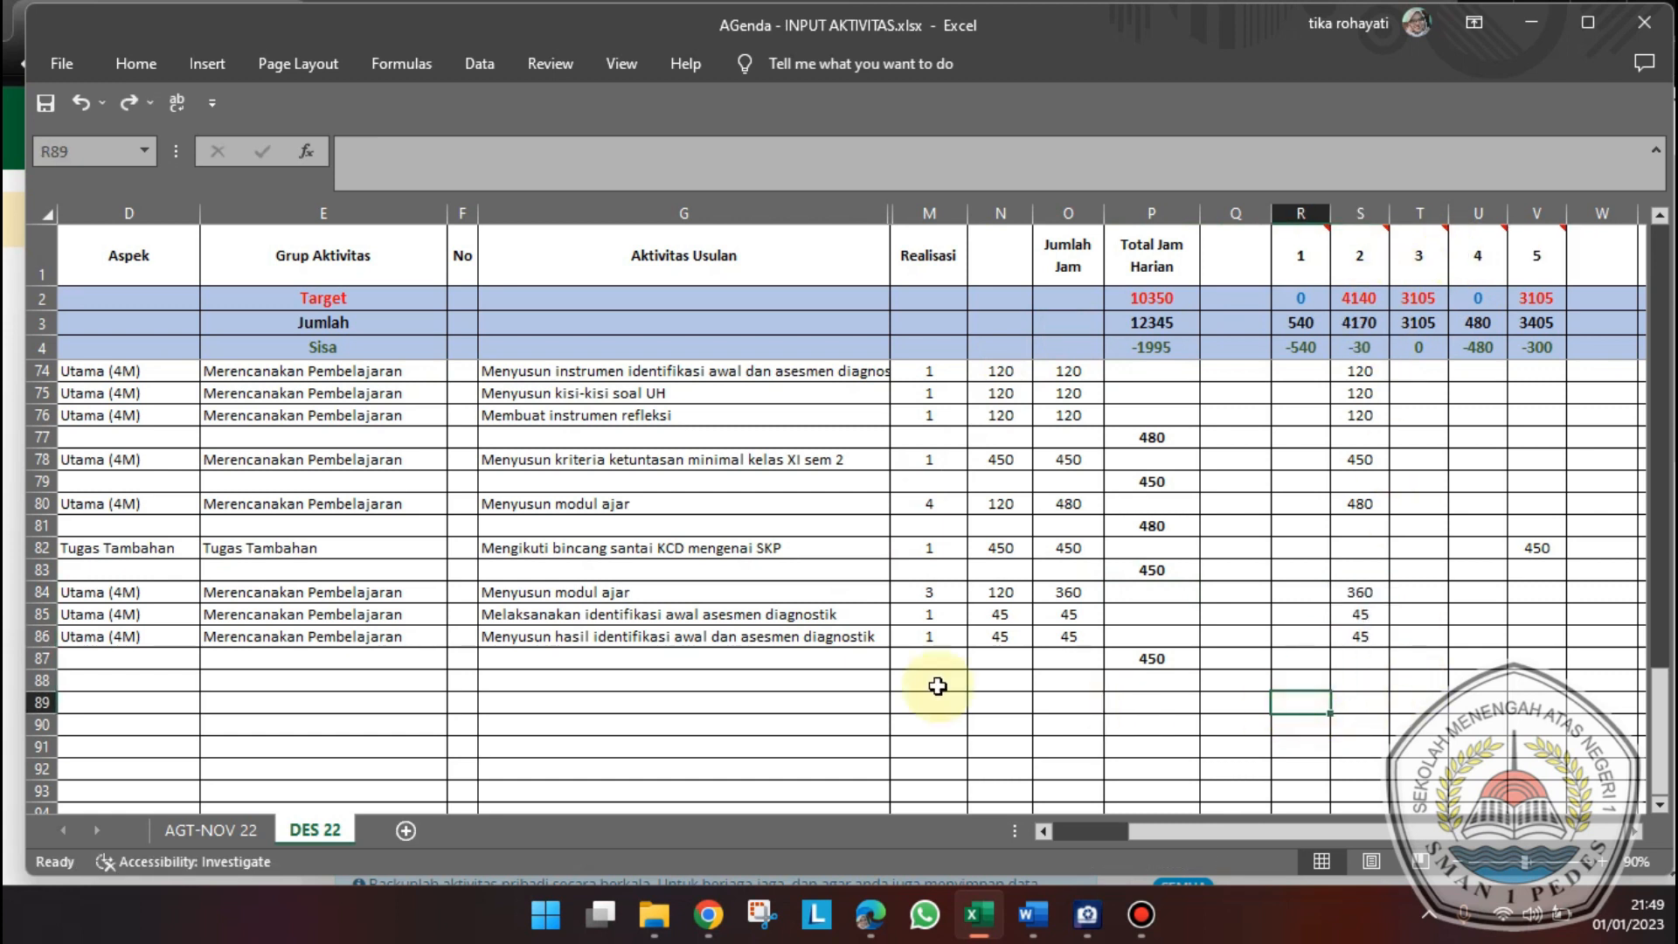
# - Switch to TRK Jabar in Chrome and make 31 December 2022 the active report date
pyautogui.click(699, 920)
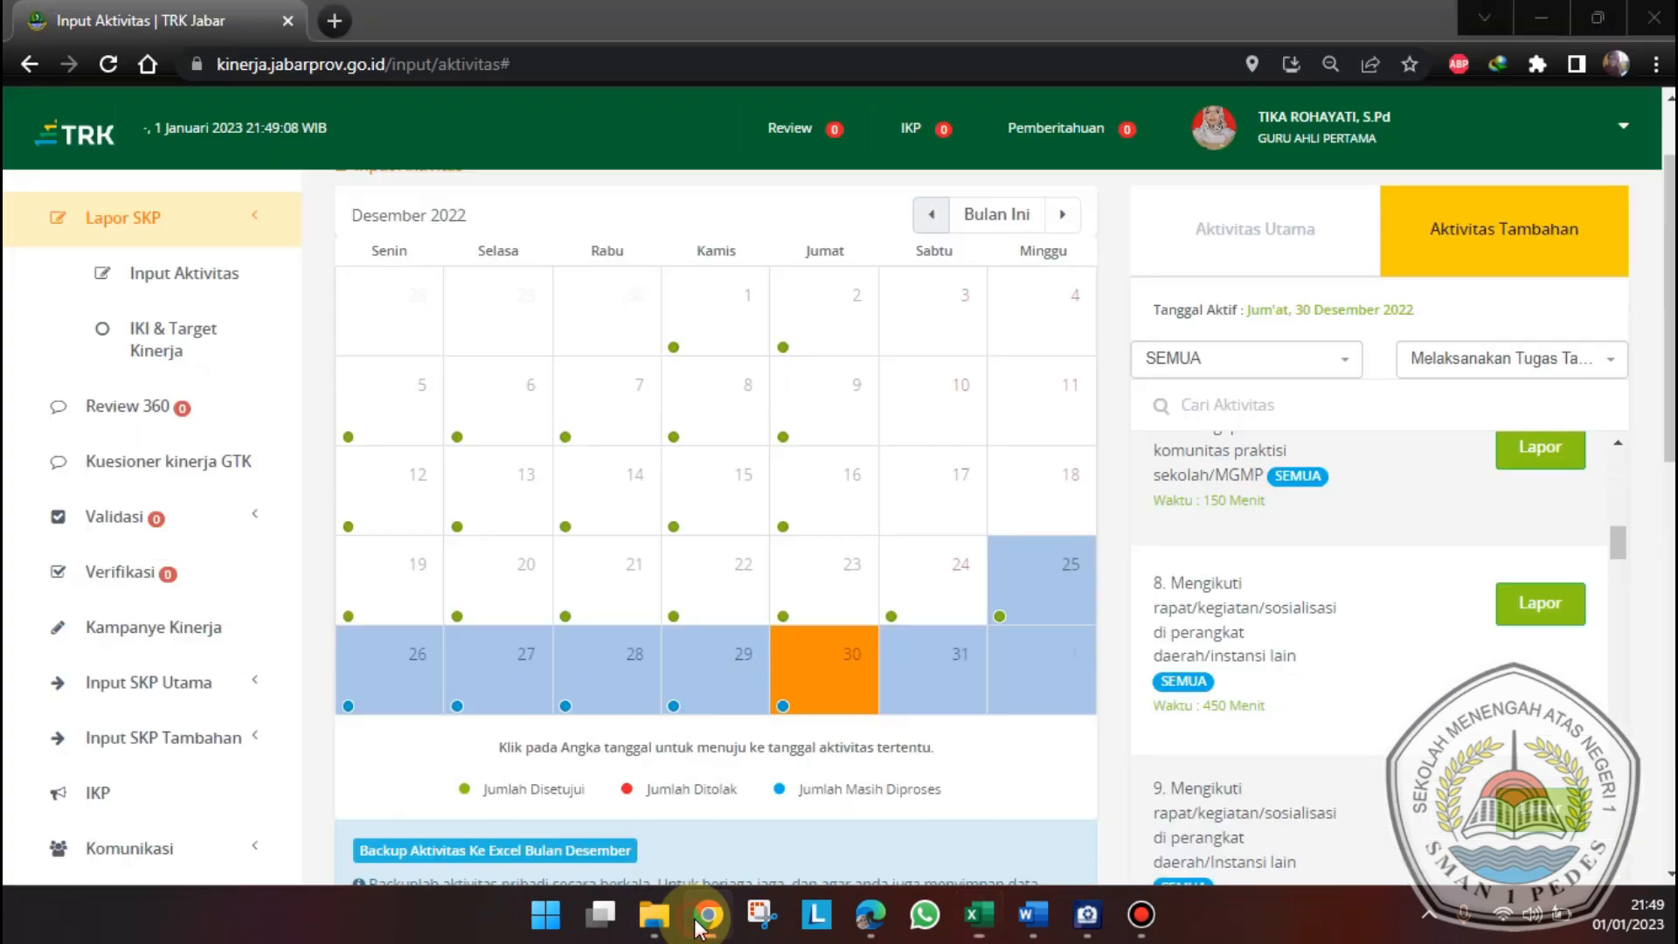
pyautogui.click(965, 686)
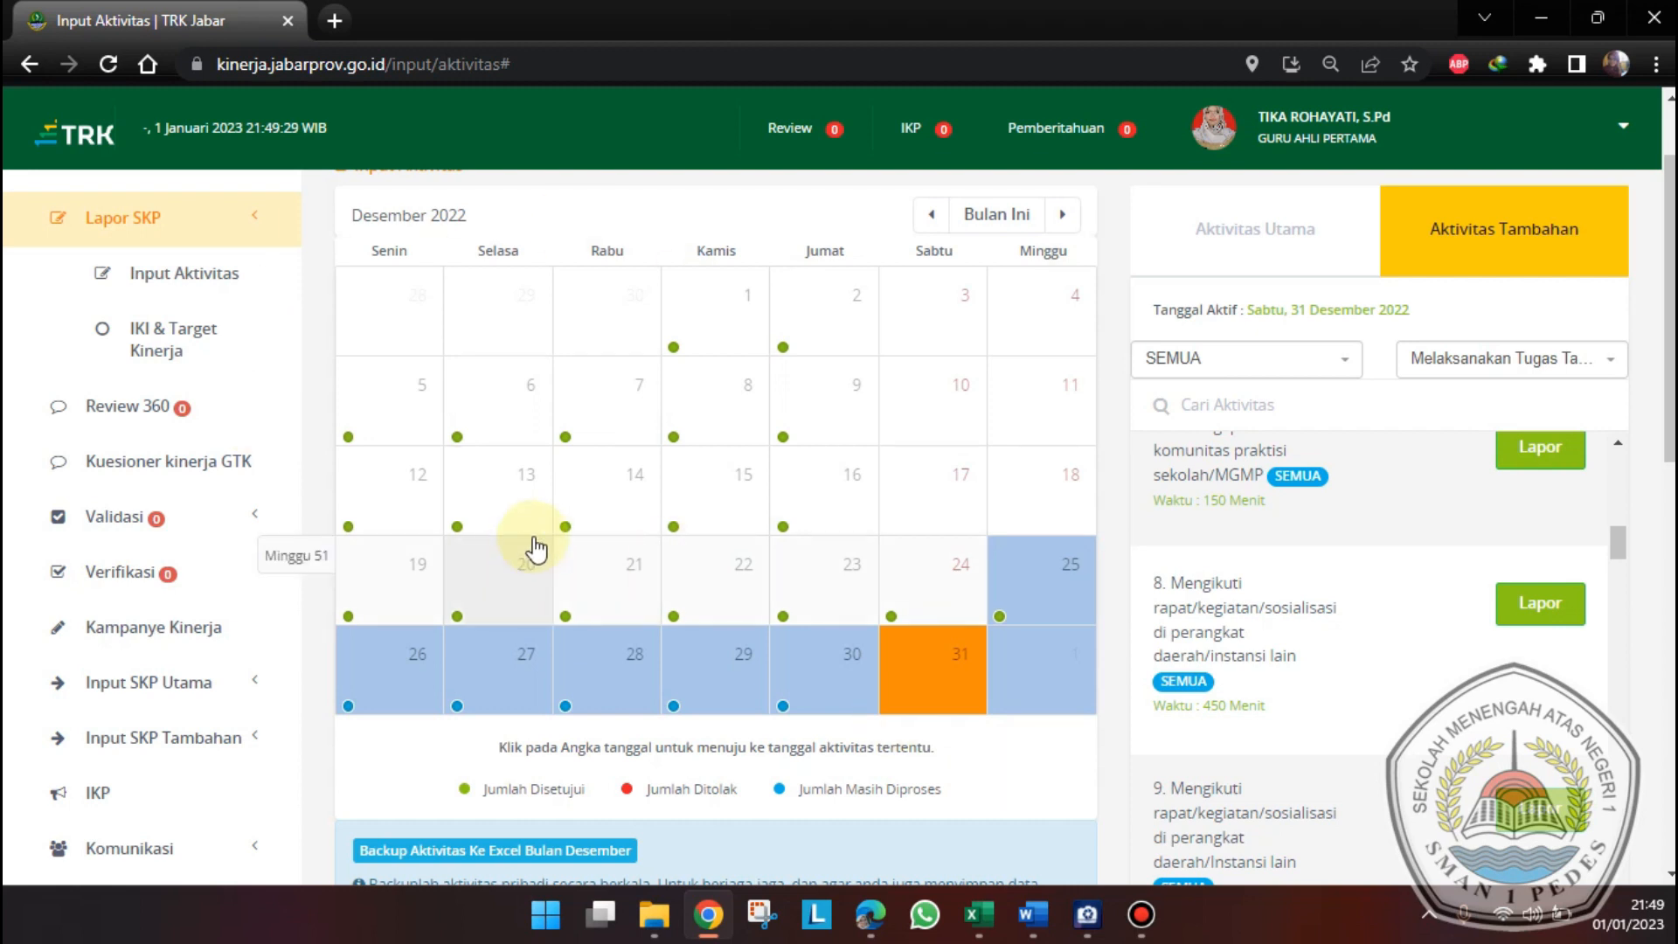
pyautogui.moveTo(1005, 626)
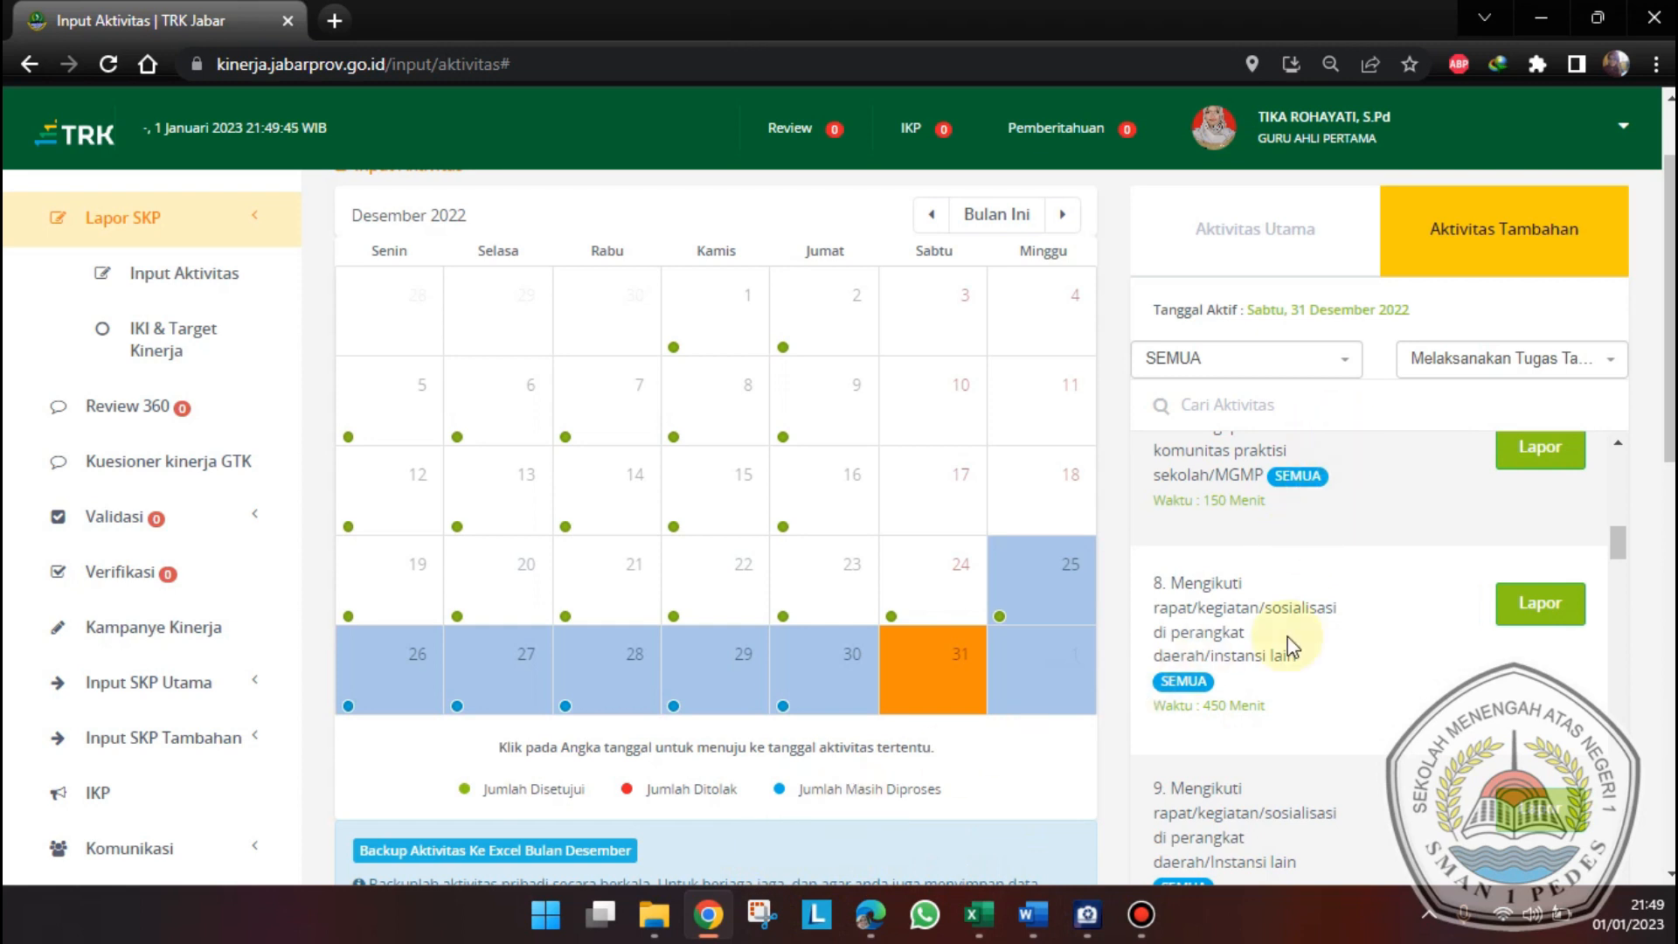
# - Switch to the Excel agenda and review the date, day, Aspek, Grup Aktivitas and Aktivitas Usulan of the 31/12/2022 row
pyautogui.click(977, 914)
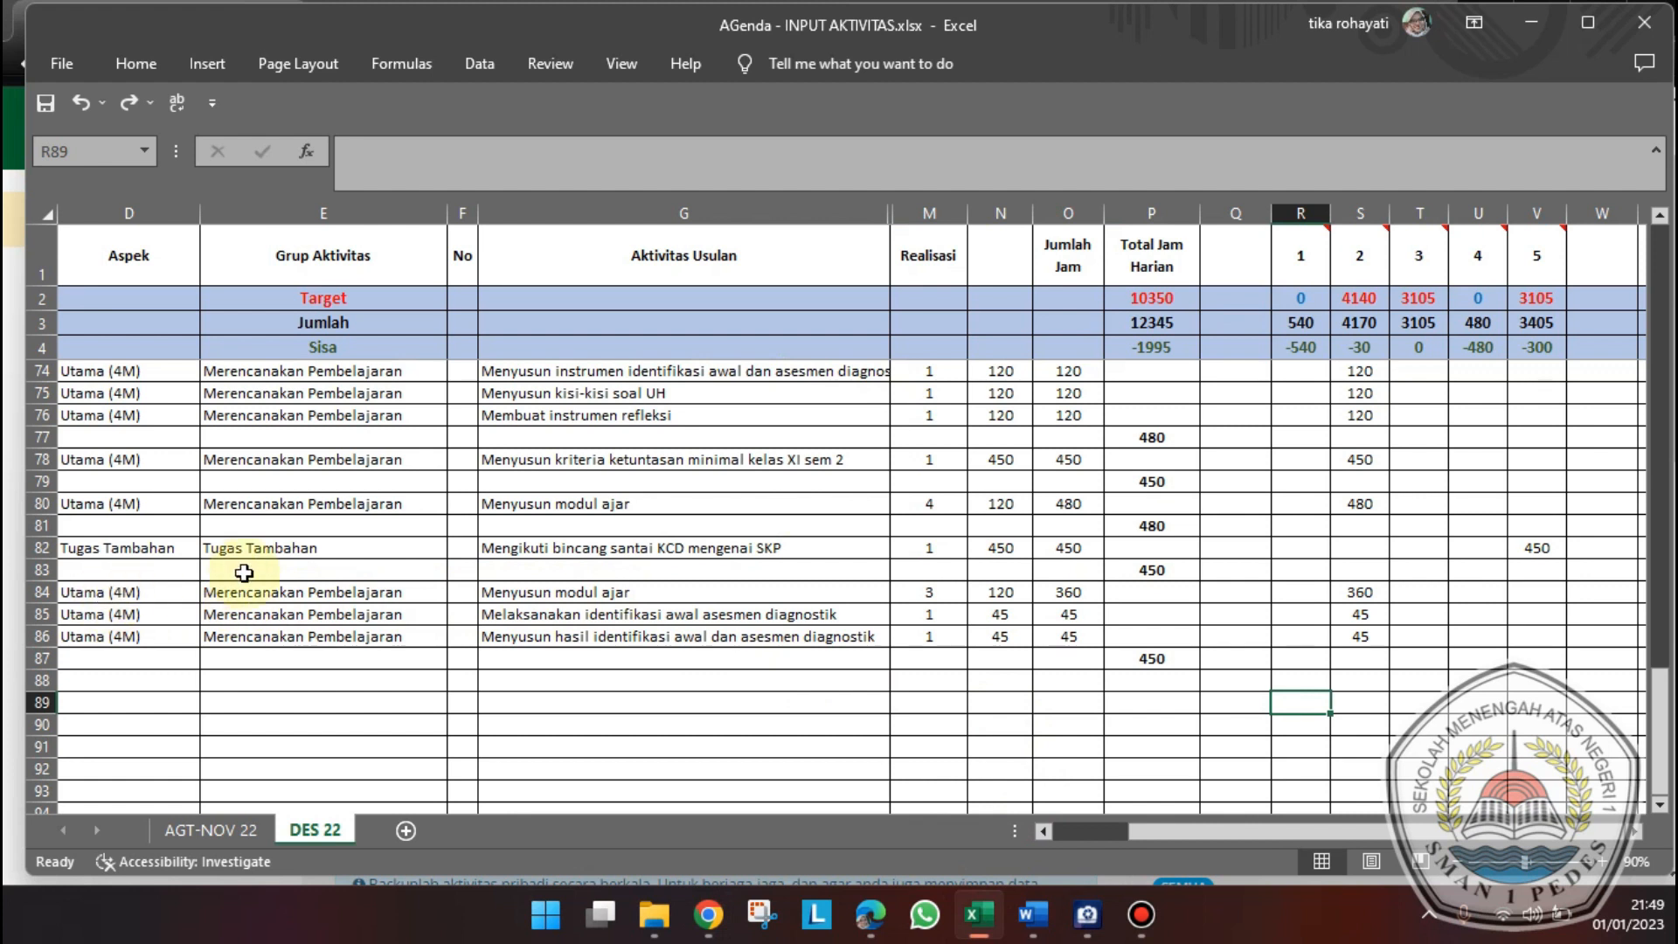
pyautogui.click(160, 593)
pyautogui.press('Left')
pyautogui.press('Left')
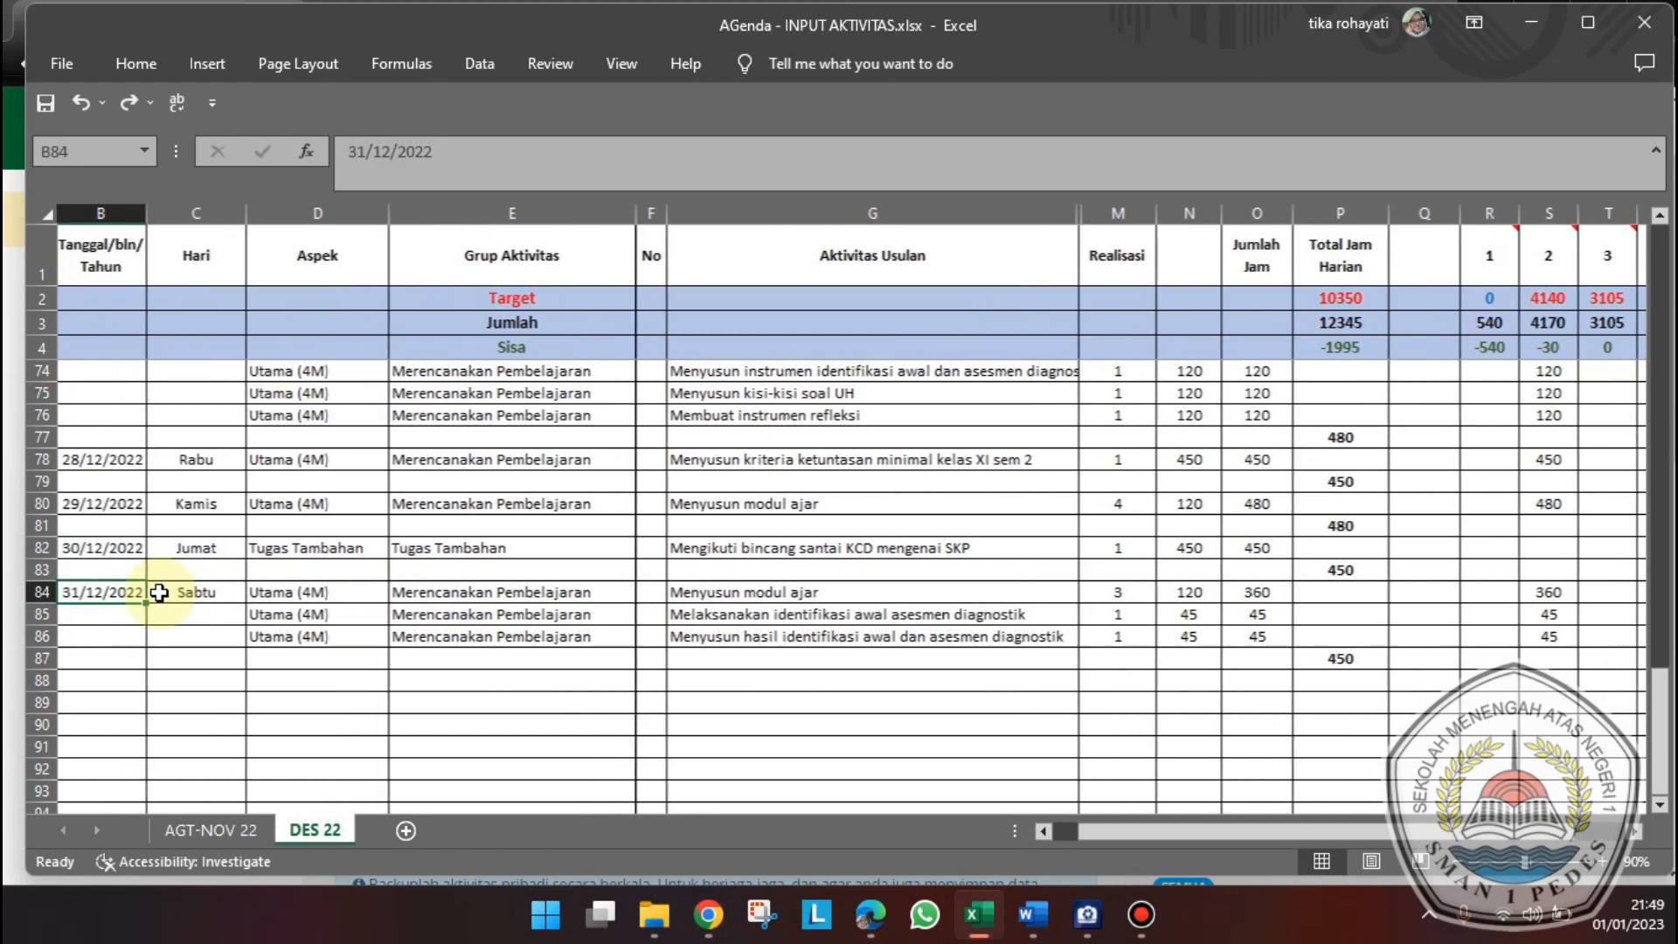
pyautogui.press('Left')
pyautogui.press('Right')
pyautogui.press('Right')
pyautogui.press('Right')
pyautogui.press('Right')
pyautogui.press('Right')
pyautogui.press('Left')
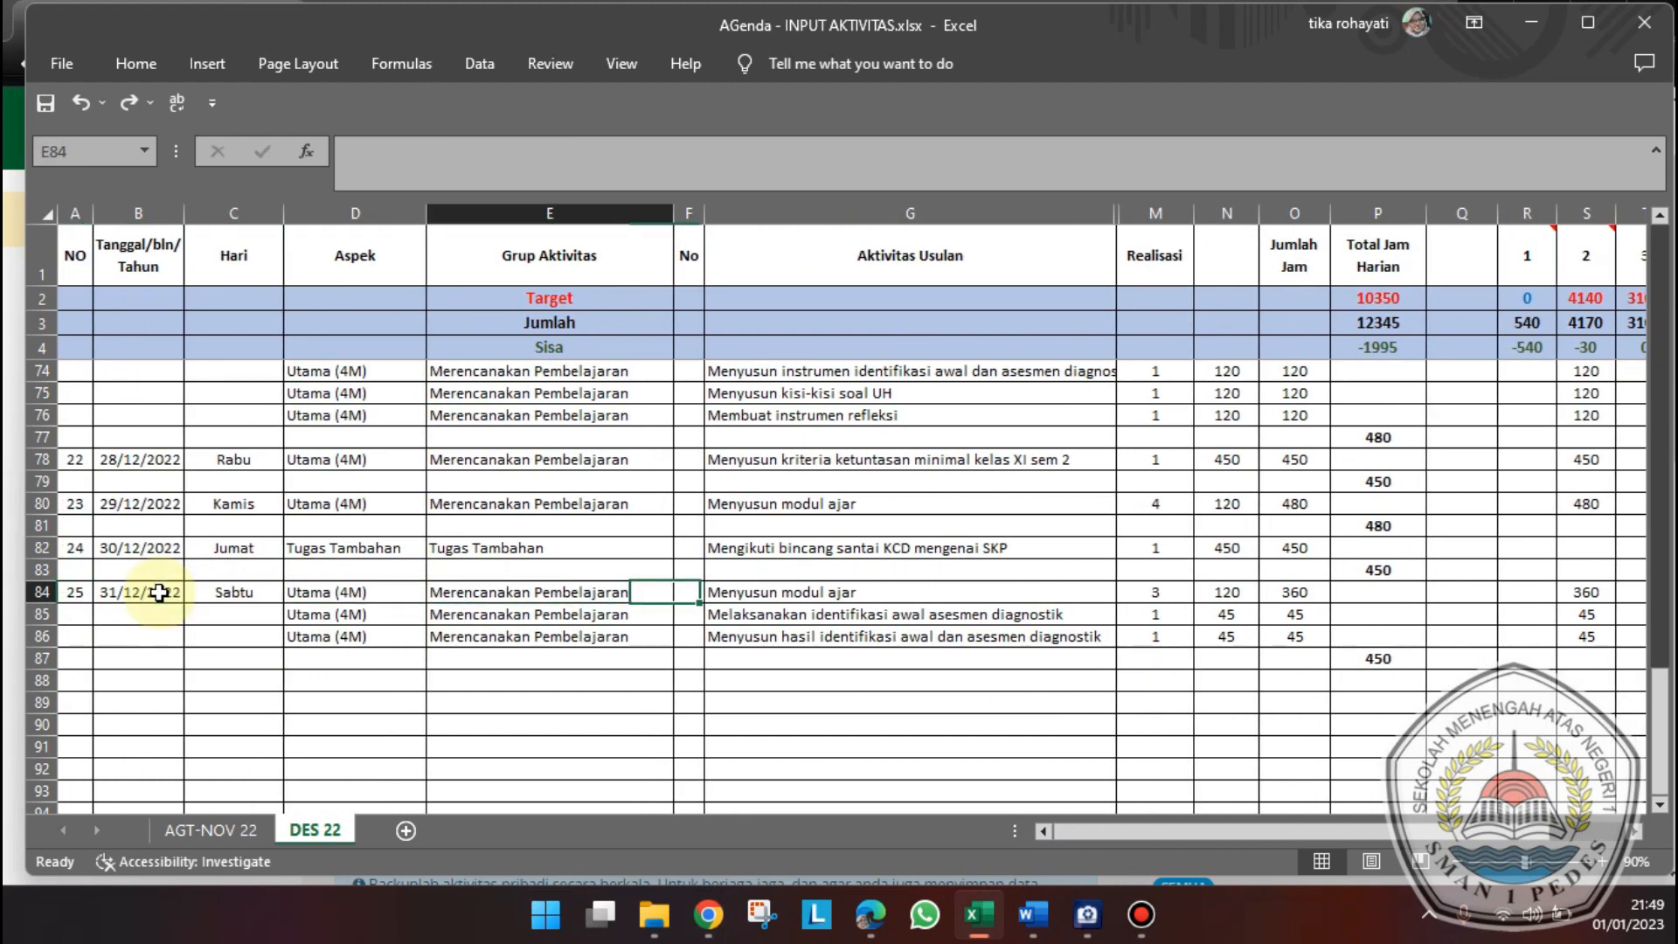
pyautogui.press('Left')
pyautogui.press('Right')
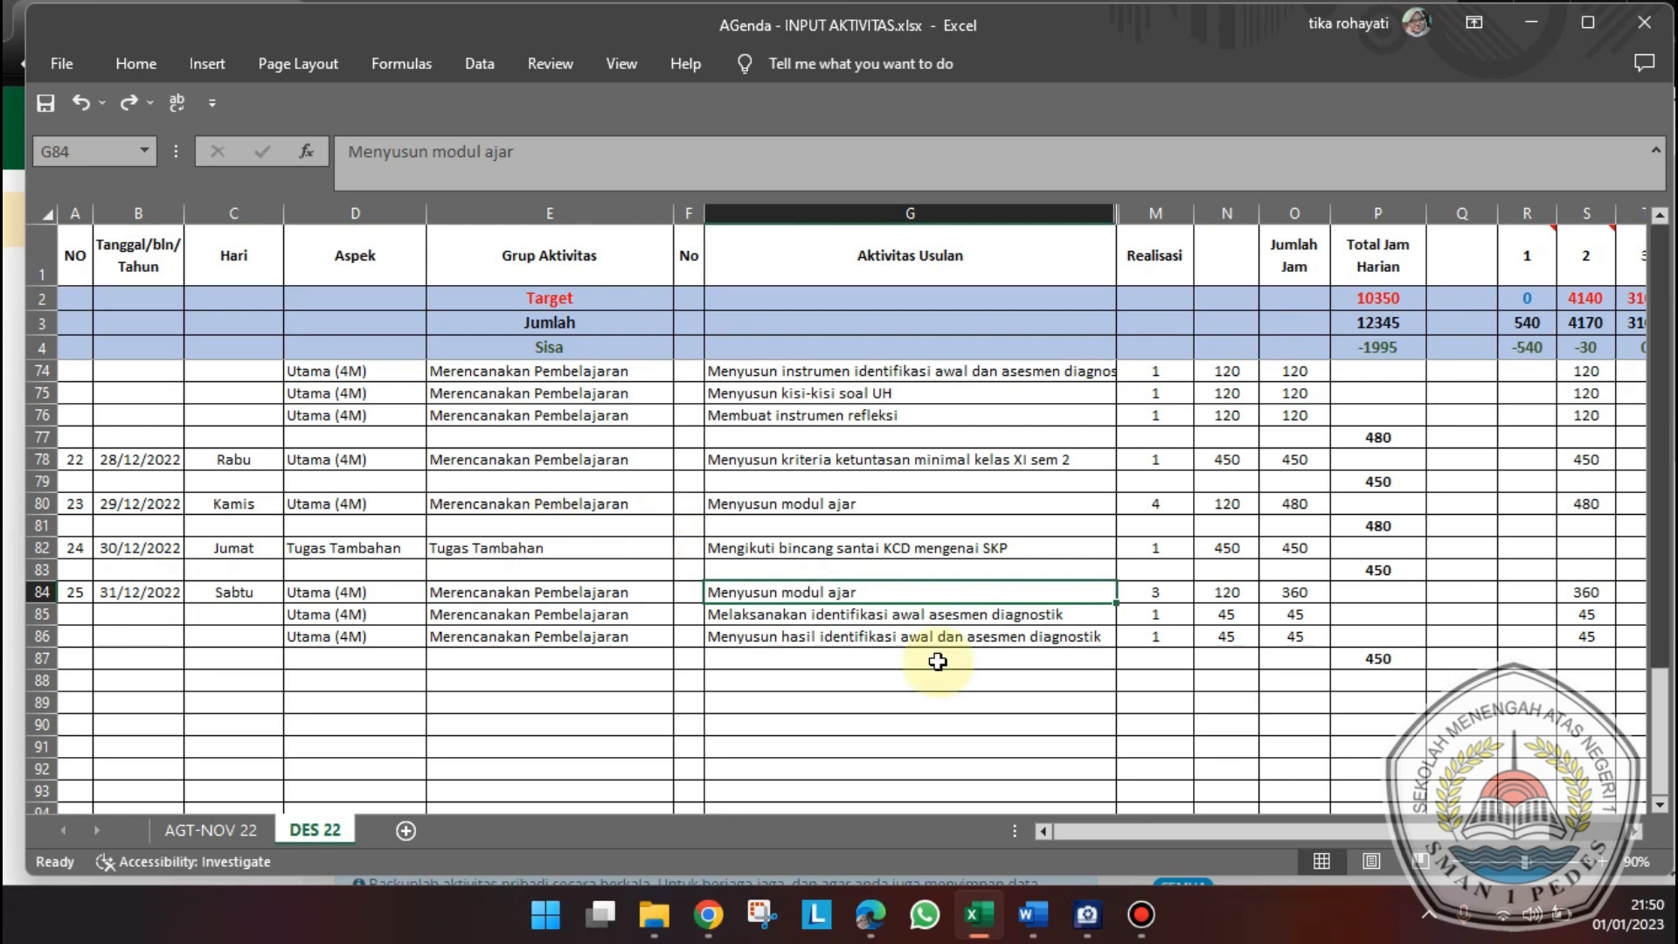
# - Check the Realisasi, minutes and column 2 allocation of the 31/12/2022 "Menyusun modul ajar" row, and return to TRK Jabar in Chrome
pyautogui.click(1152, 594)
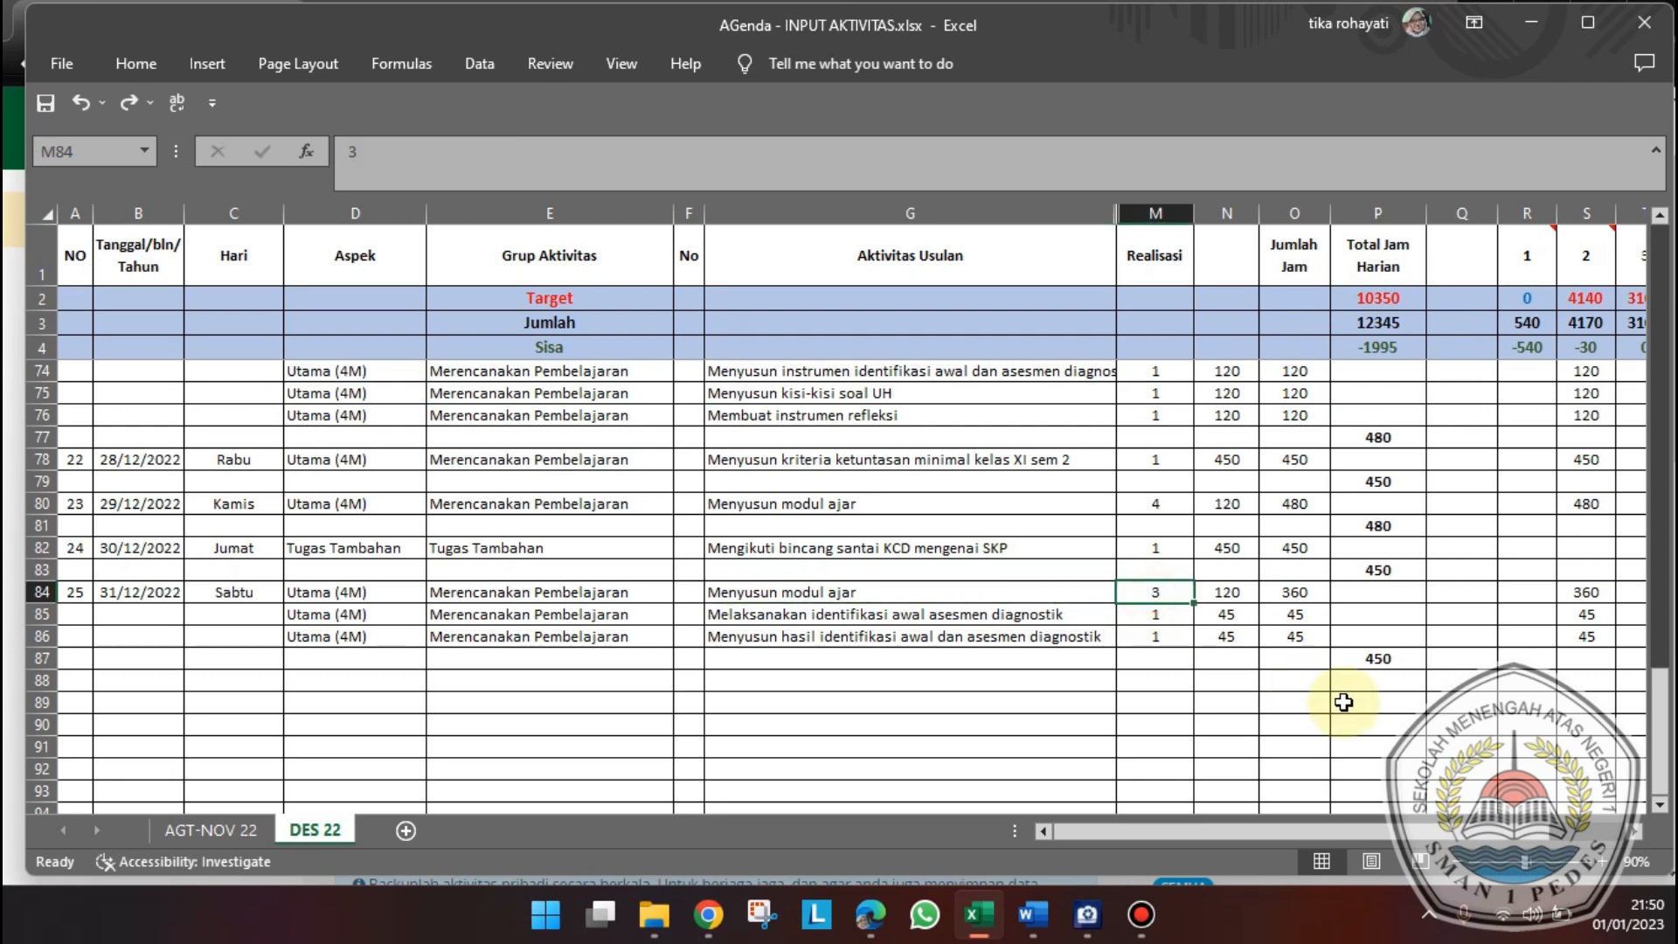
pyautogui.press('Right')
pyautogui.press('Right')
pyautogui.press('Right')
pyautogui.press('Right')
pyautogui.press('Right')
pyautogui.press('Right')
pyautogui.press('Right')
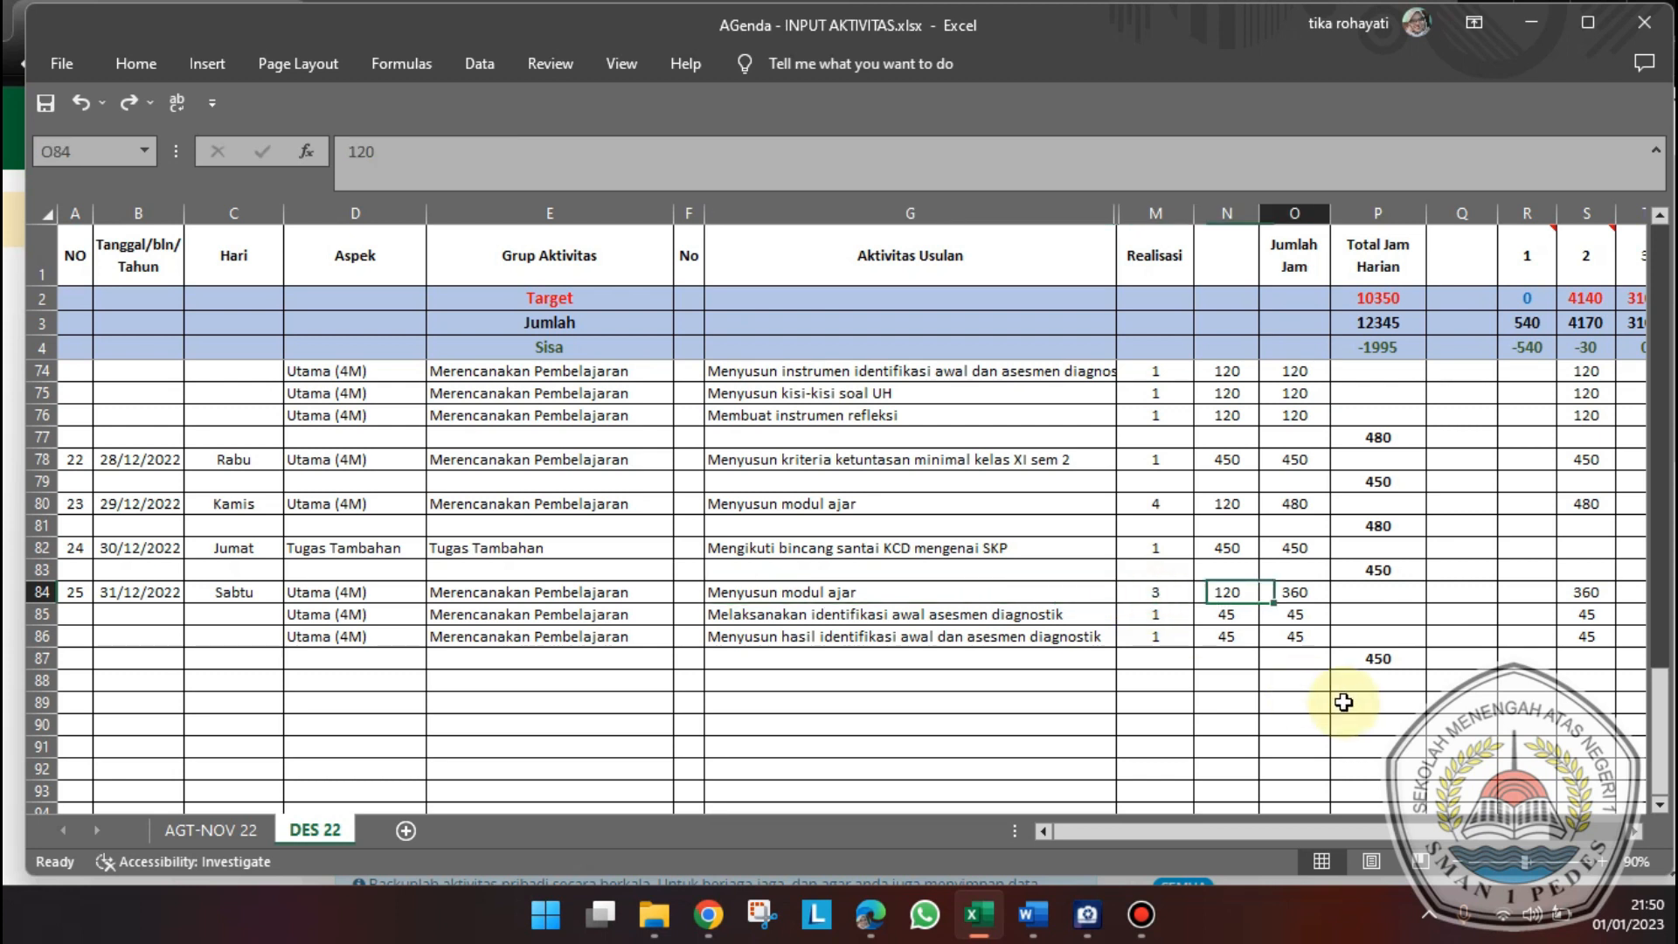
pyautogui.press('Right')
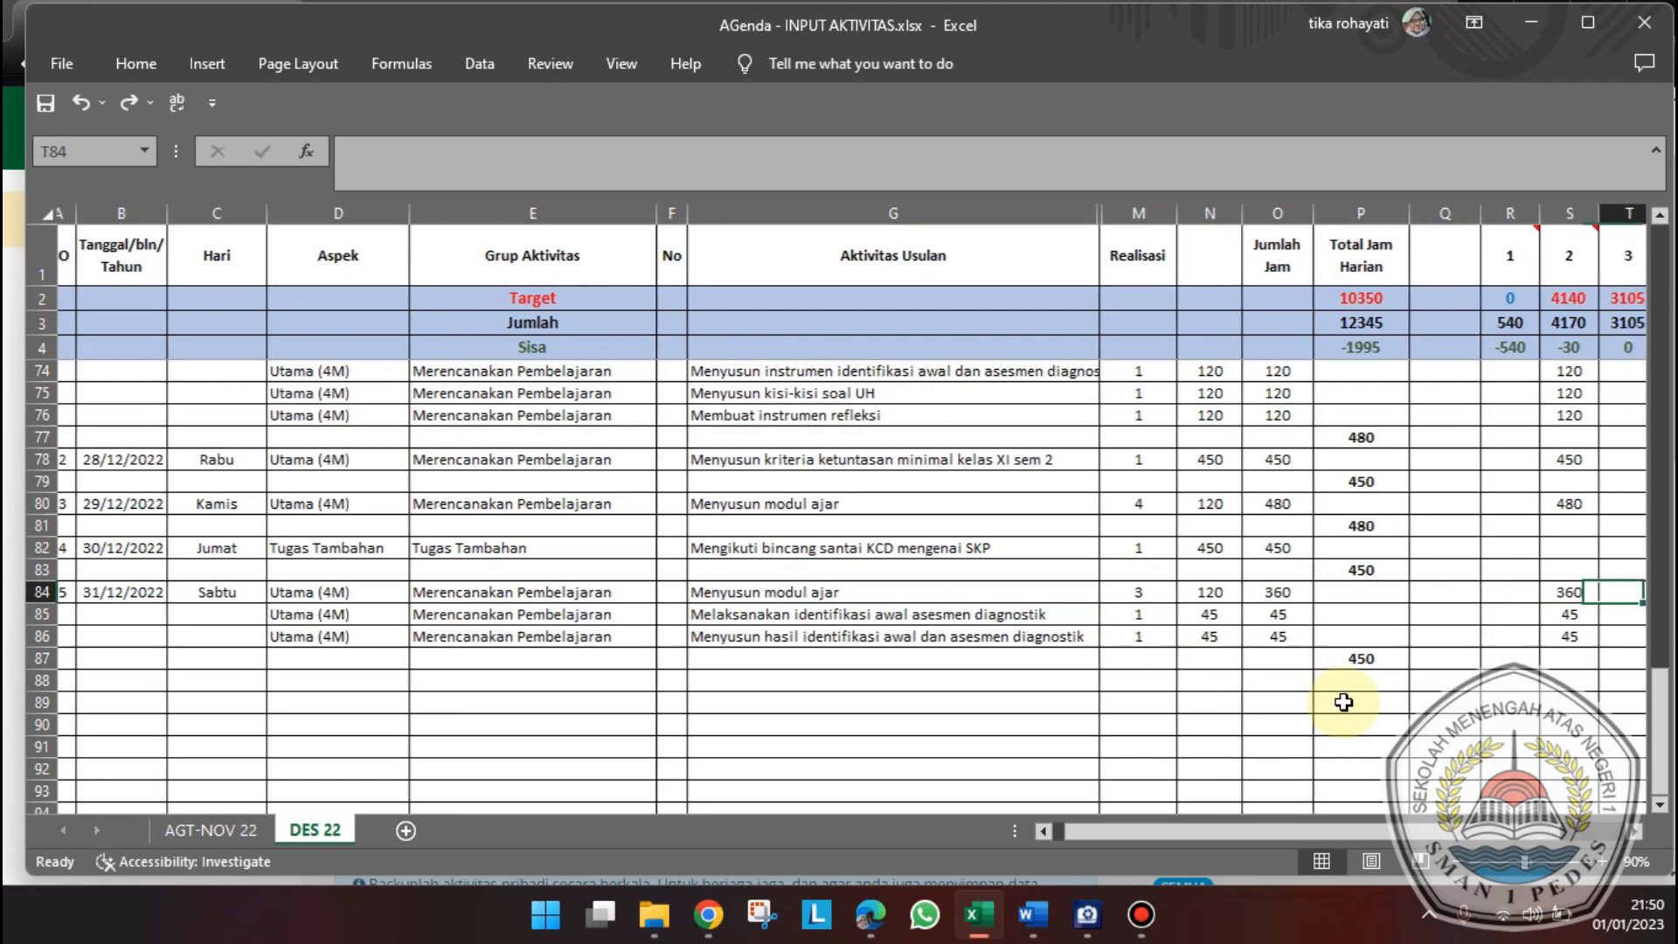
pyautogui.press('Left')
pyautogui.press('Left')
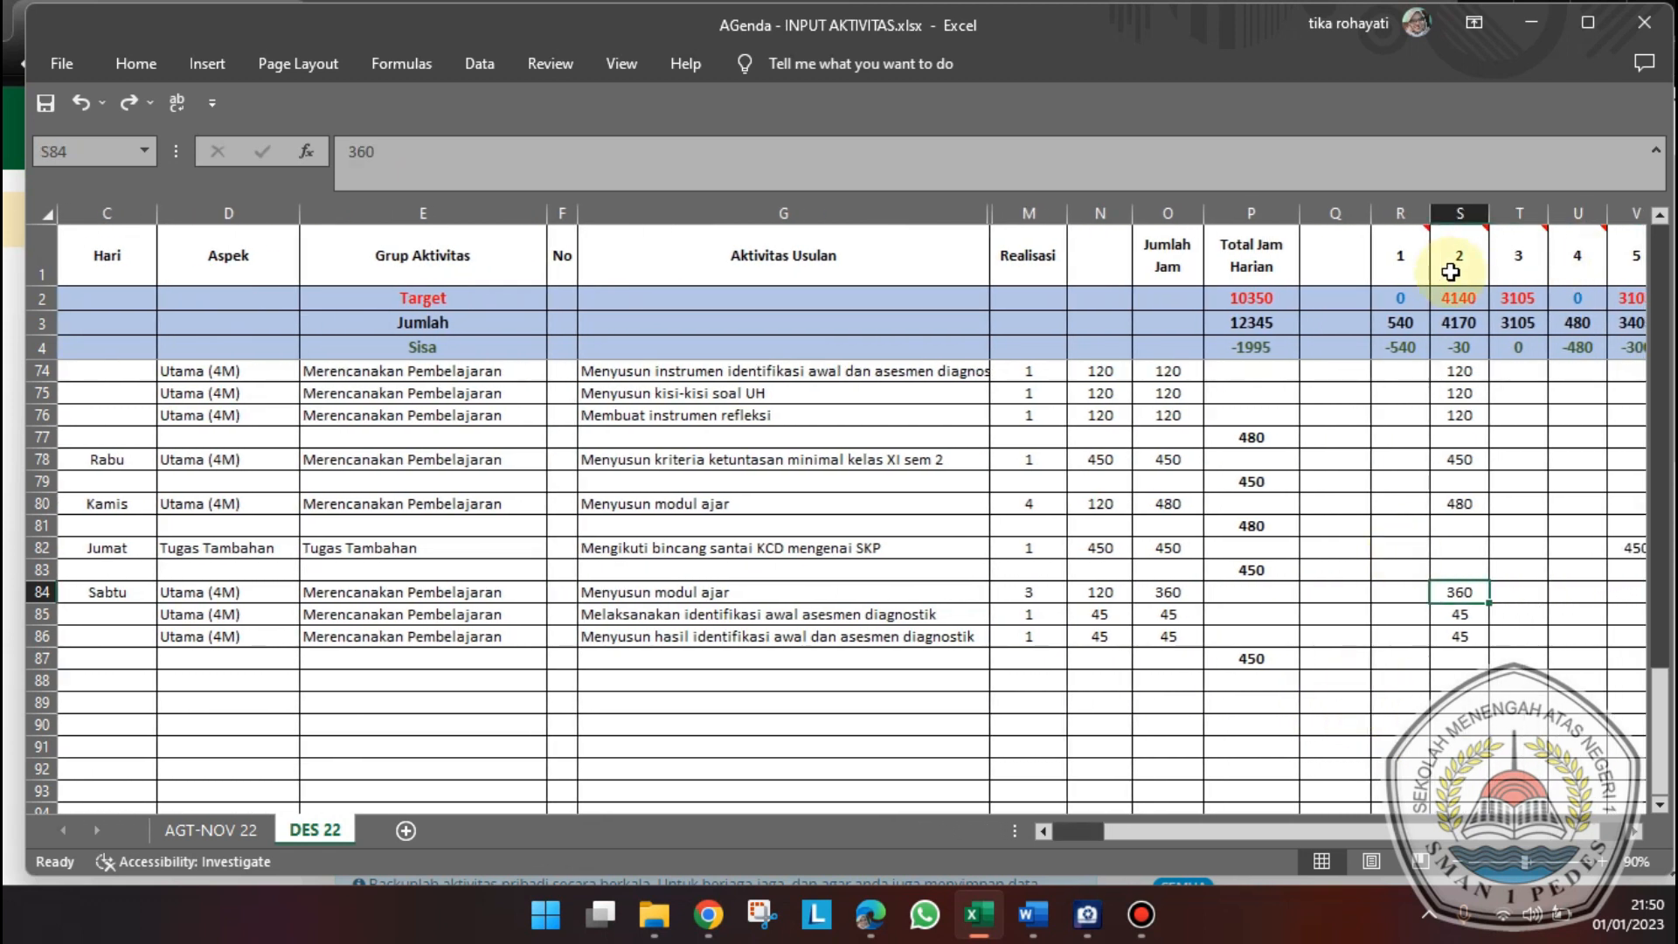
pyautogui.moveTo(1454, 261)
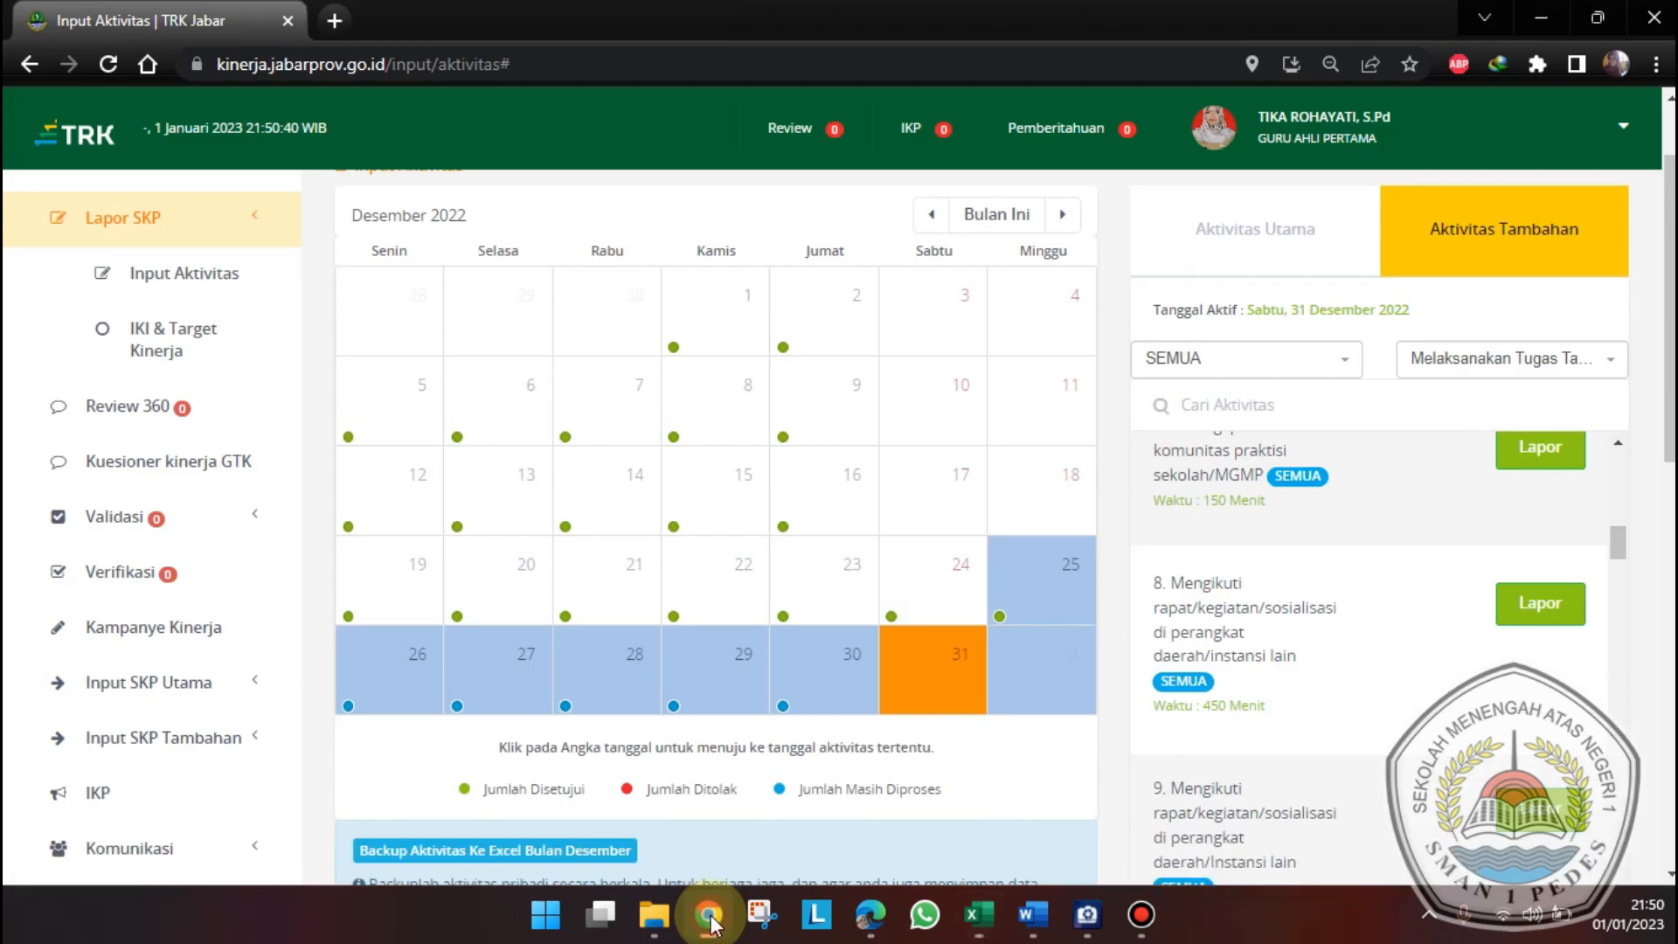
pyautogui.click(709, 915)
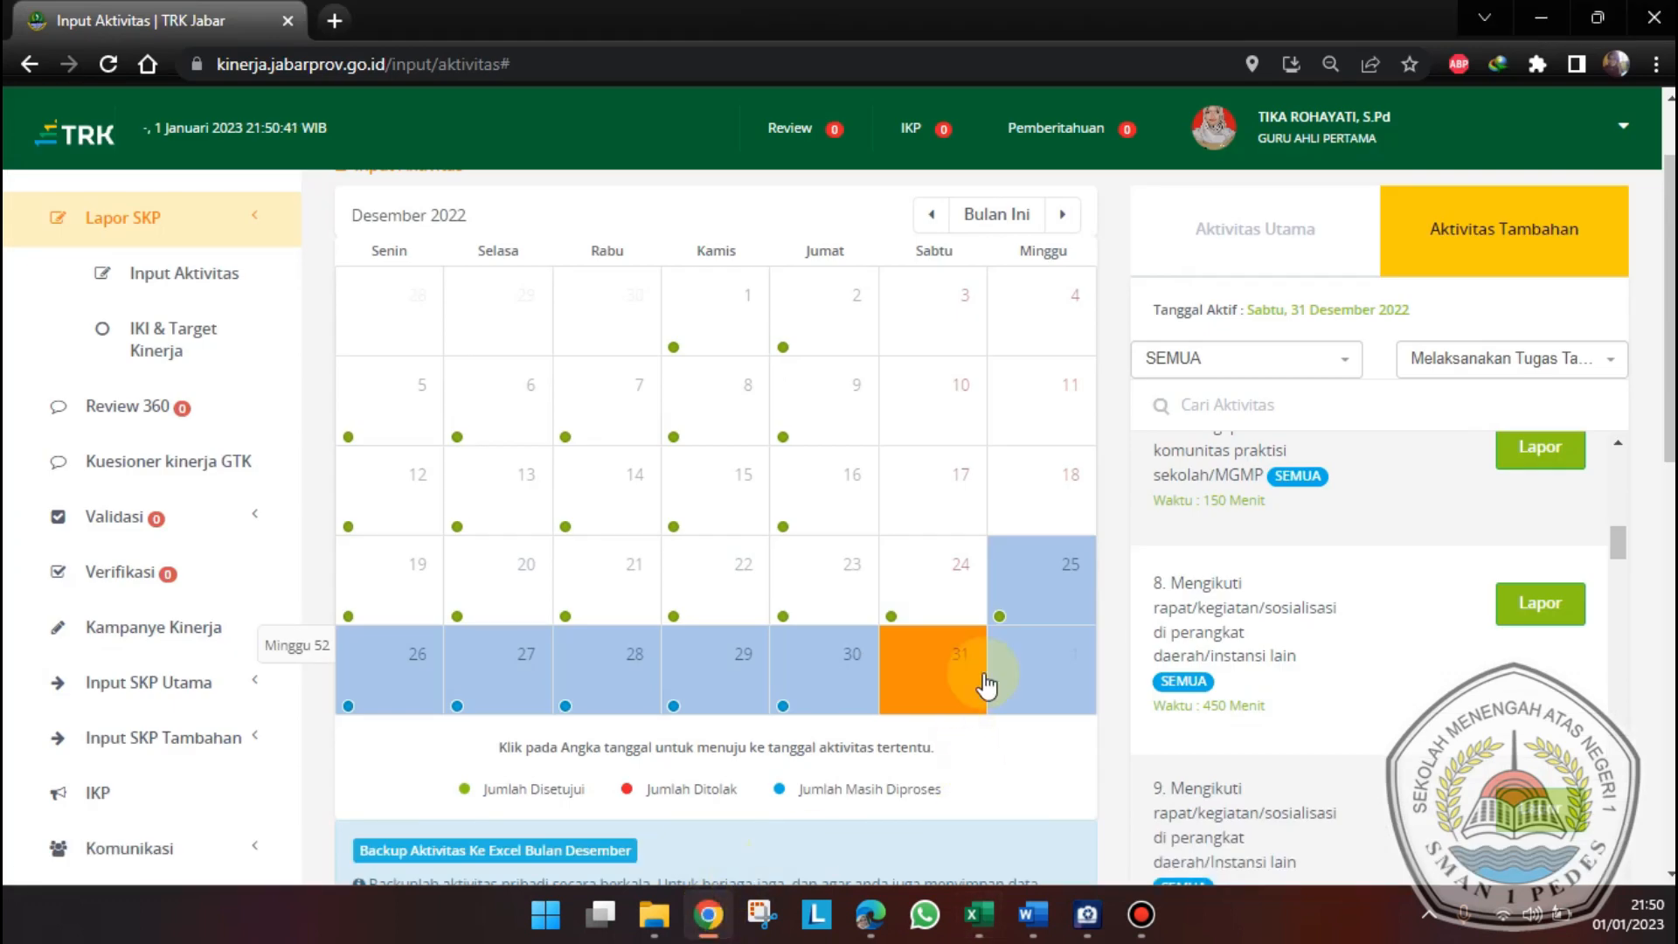
# - Show the Aktivitas Utama list for 31 December 2022 with Jenis Pelapor set to SEMUA
pyautogui.click(1415, 354)
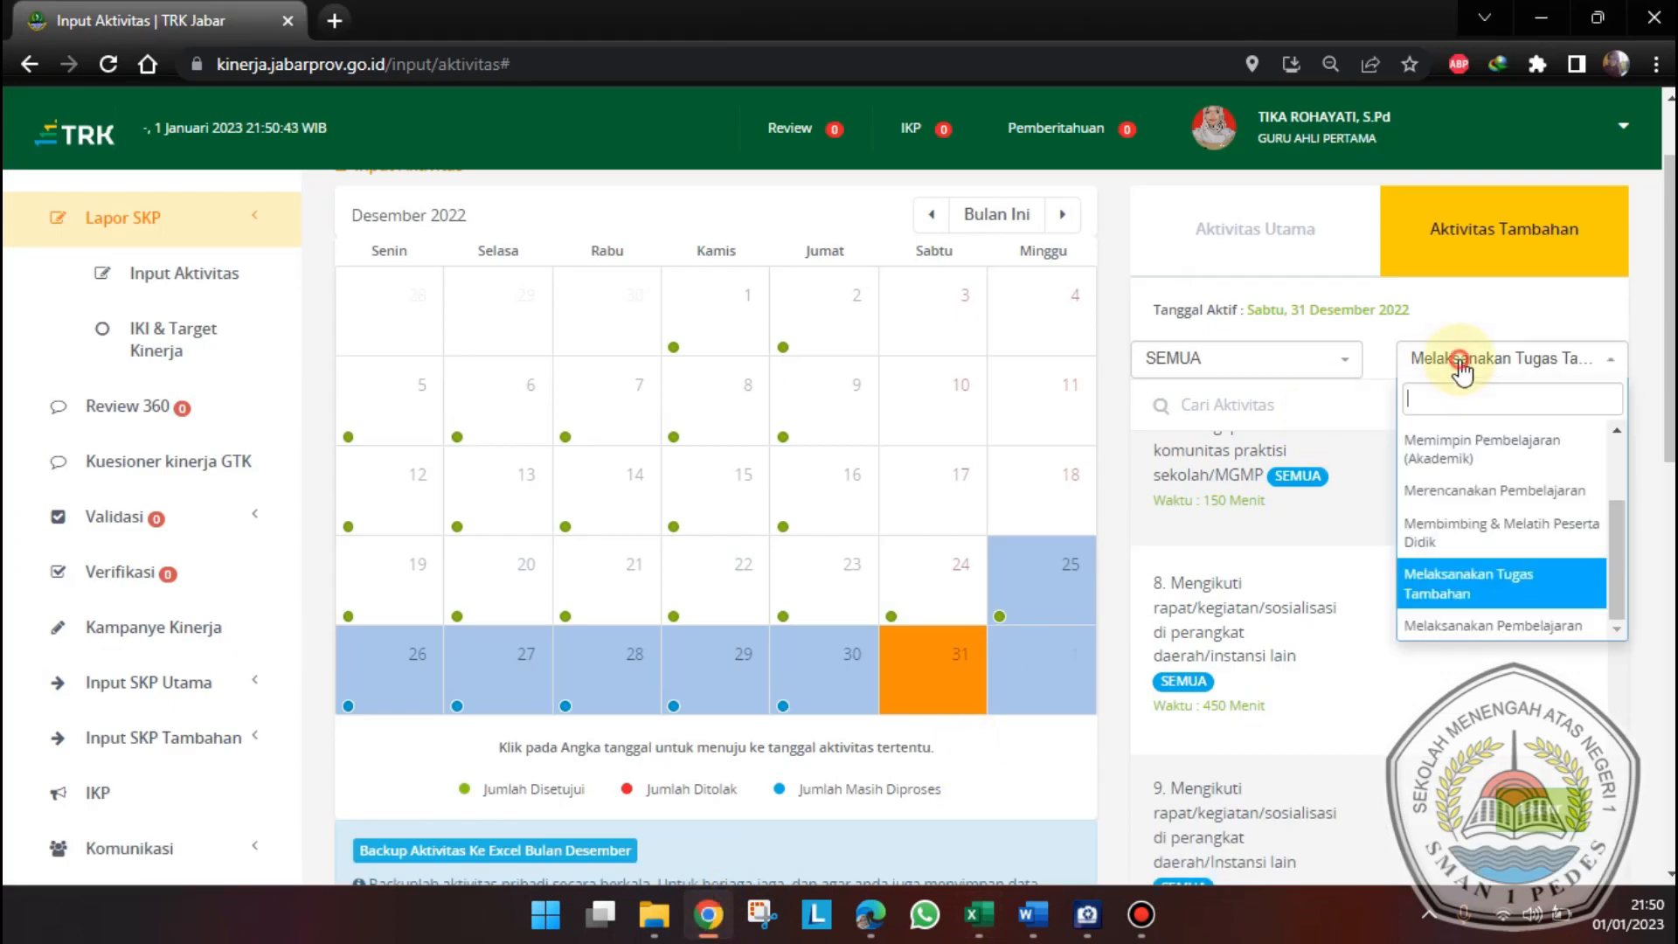
pyautogui.click(1326, 264)
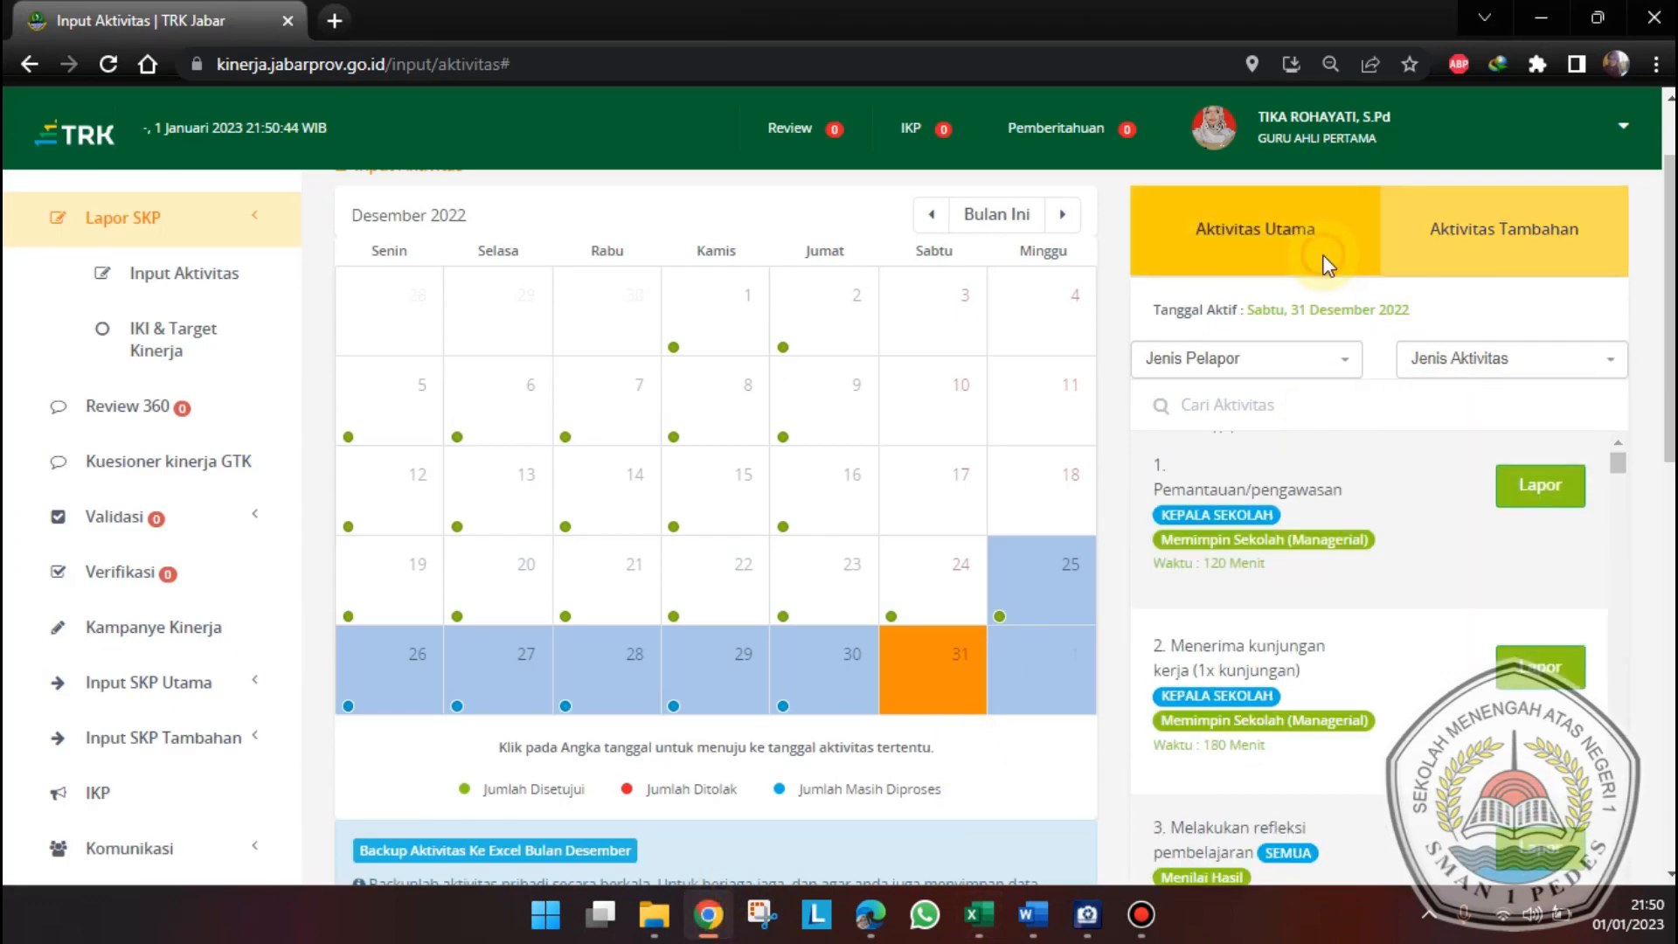
pyautogui.click(1259, 365)
pyautogui.click(1245, 502)
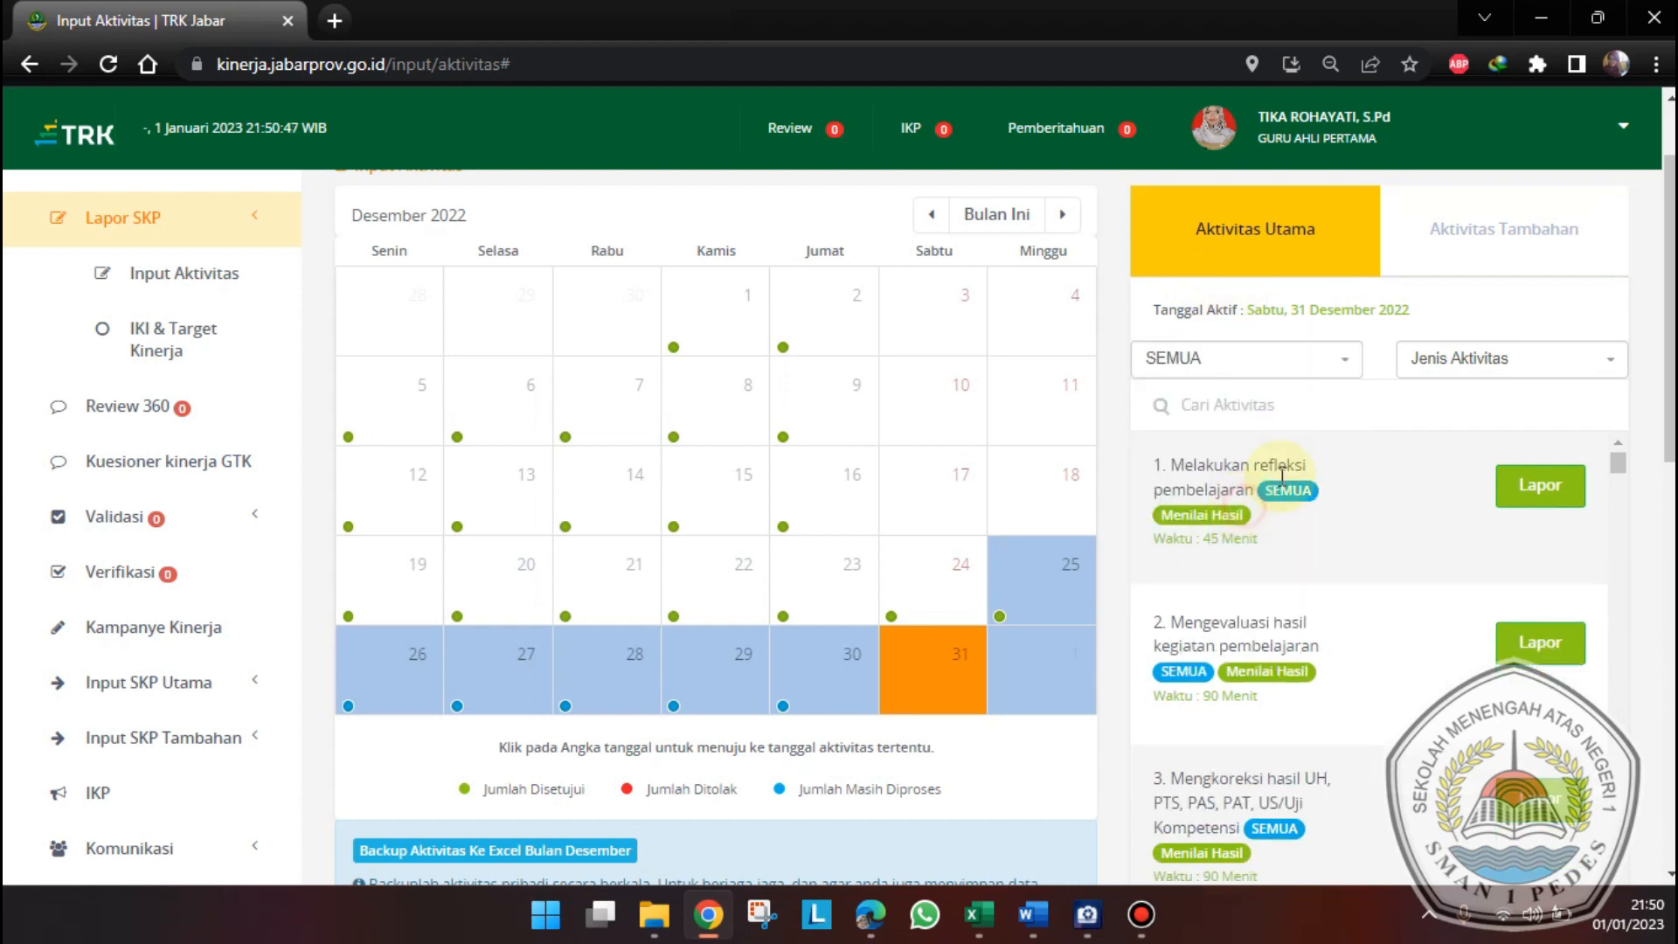
# - Search the main activities for "modul" and open the report form for "Menyusun modul ajar"
pyautogui.click(1453, 374)
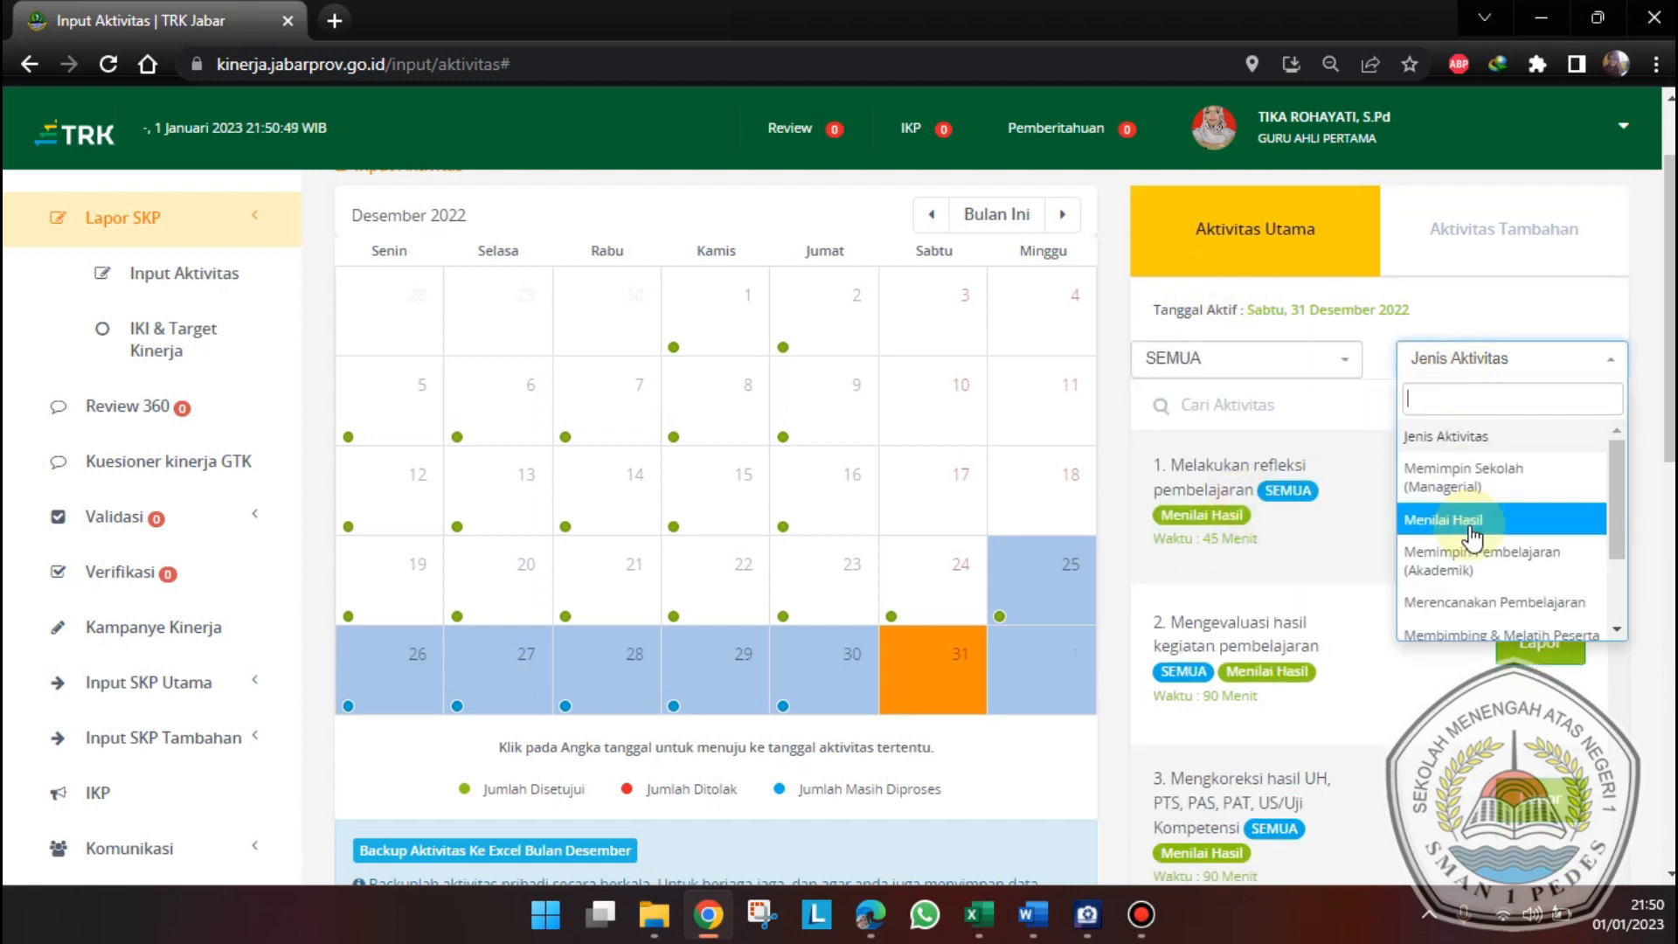
pyautogui.click(1311, 295)
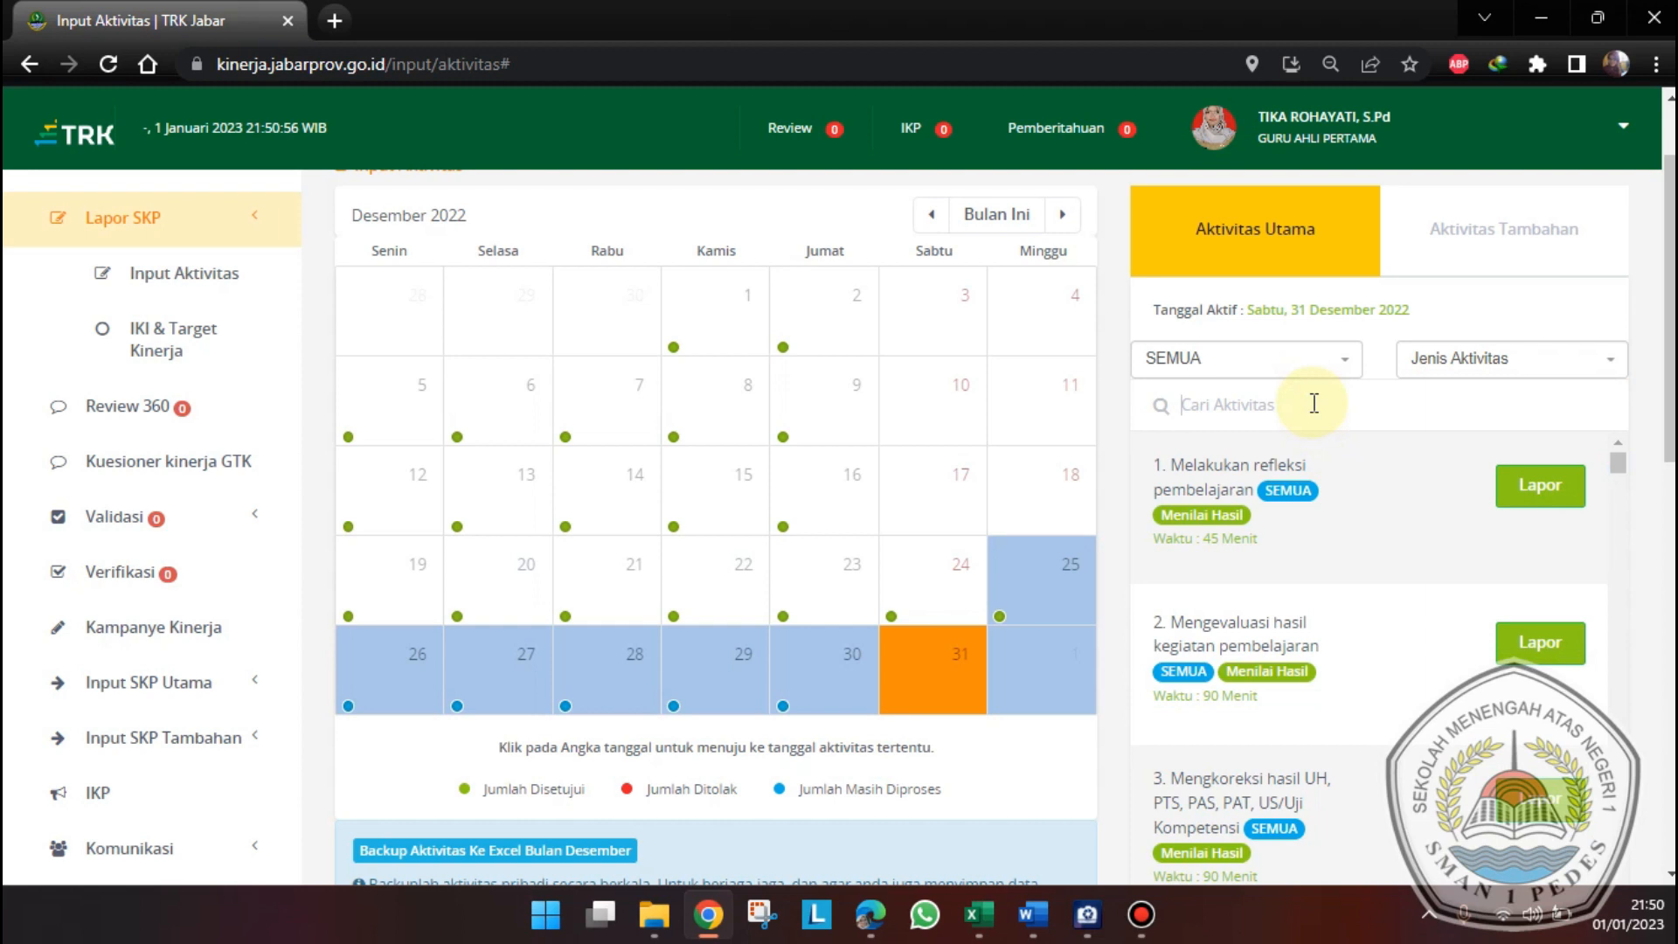
pyautogui.write('modul')
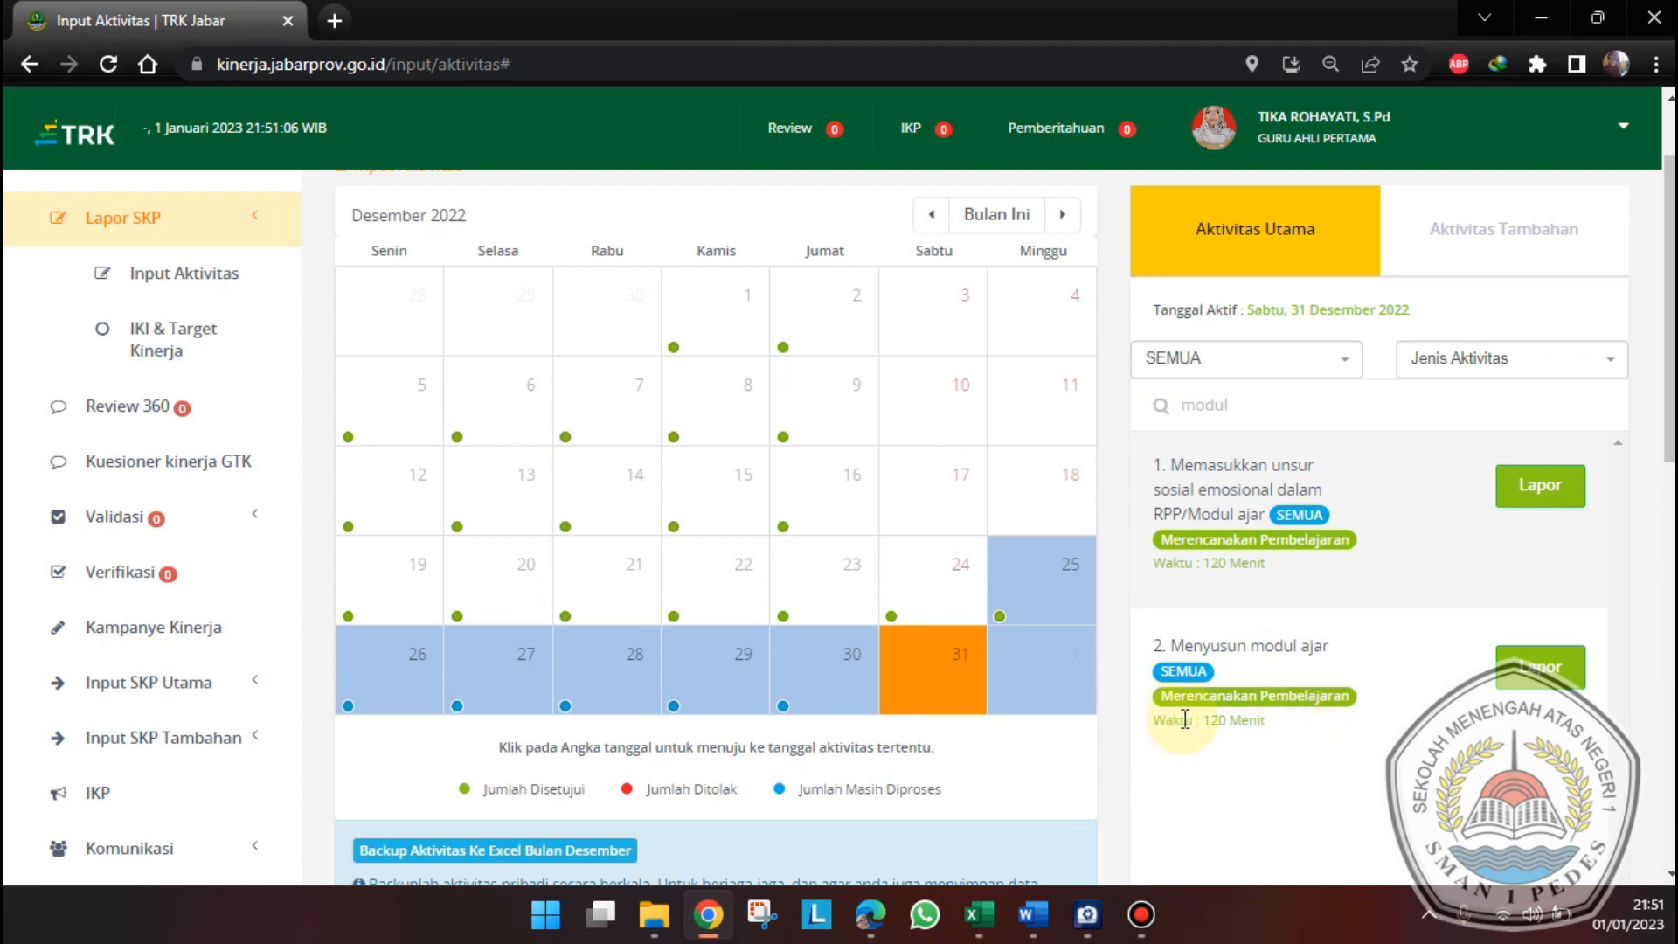
pyautogui.click(1539, 681)
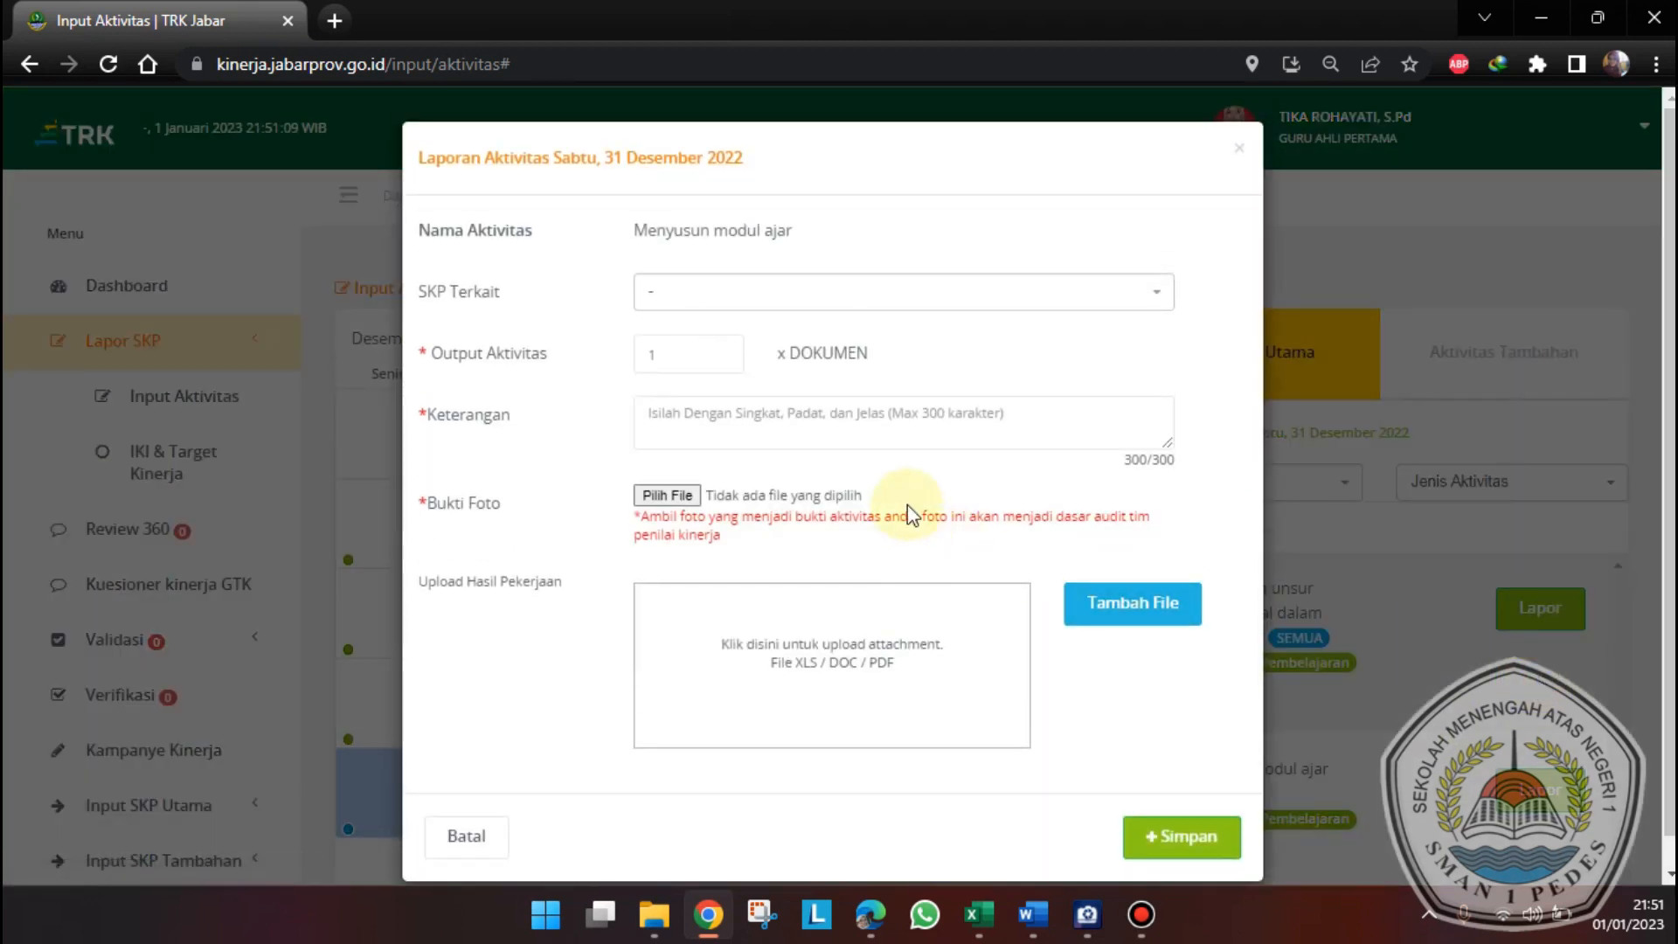
# - Enter "Menyusun modul ajar" as the Keterangan and set Output Aktivitas to 3 documents
pyautogui.click(895, 414)
pyautogui.write('Menyusun modul ajar')
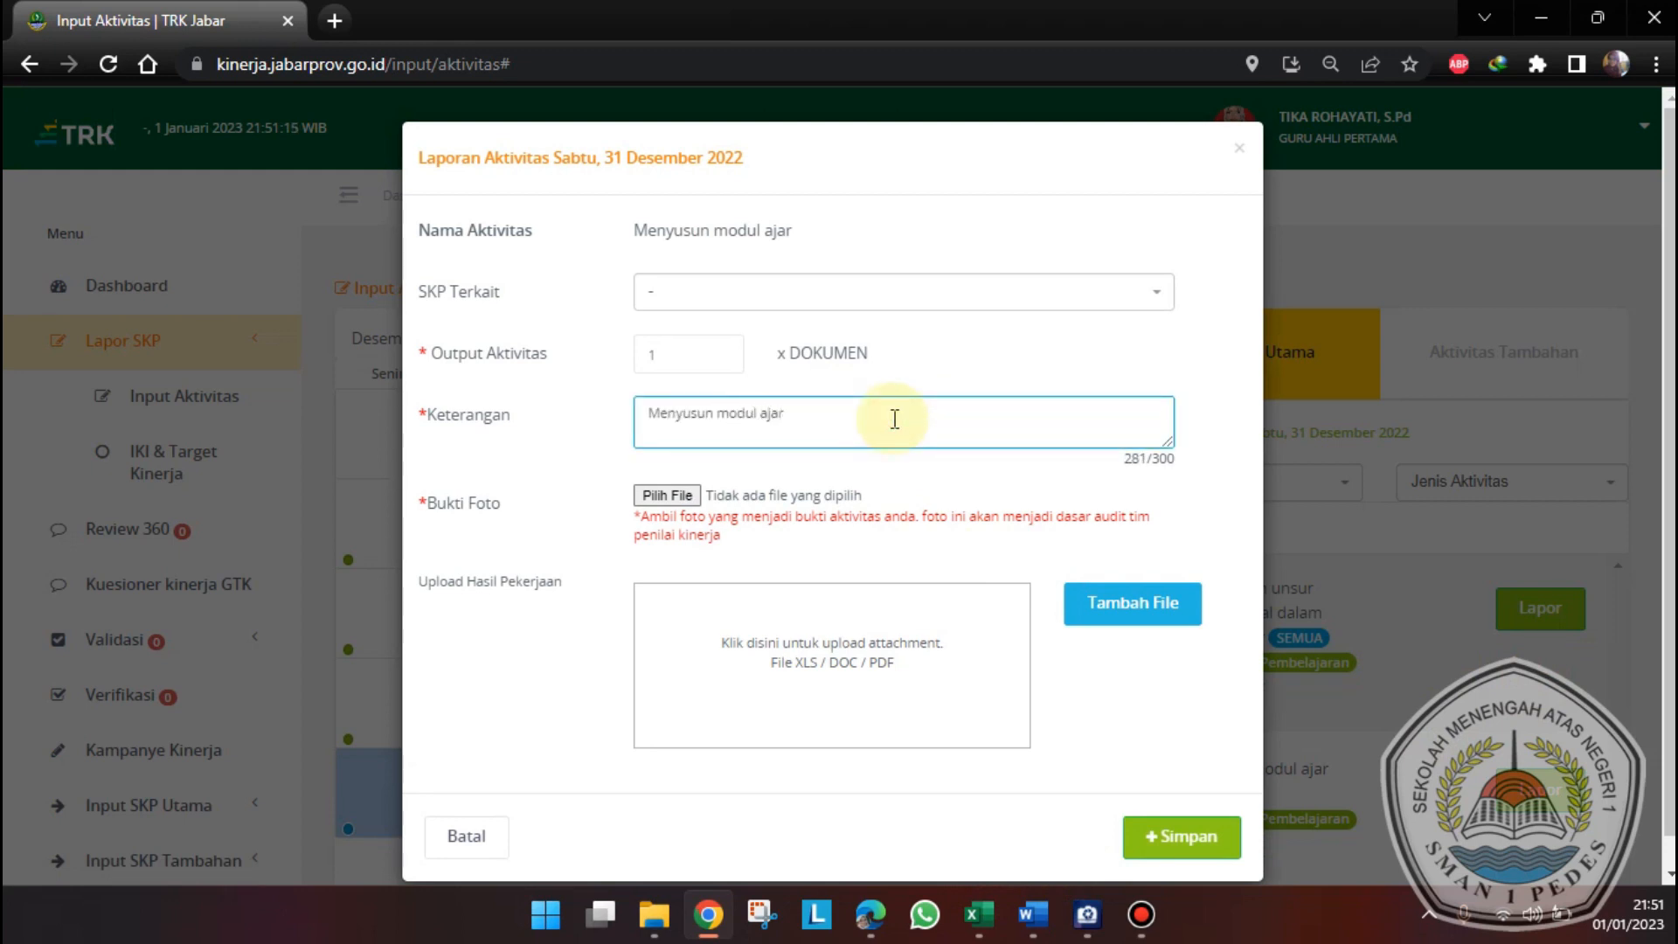
pyautogui.click(720, 349)
pyautogui.click(720, 349)
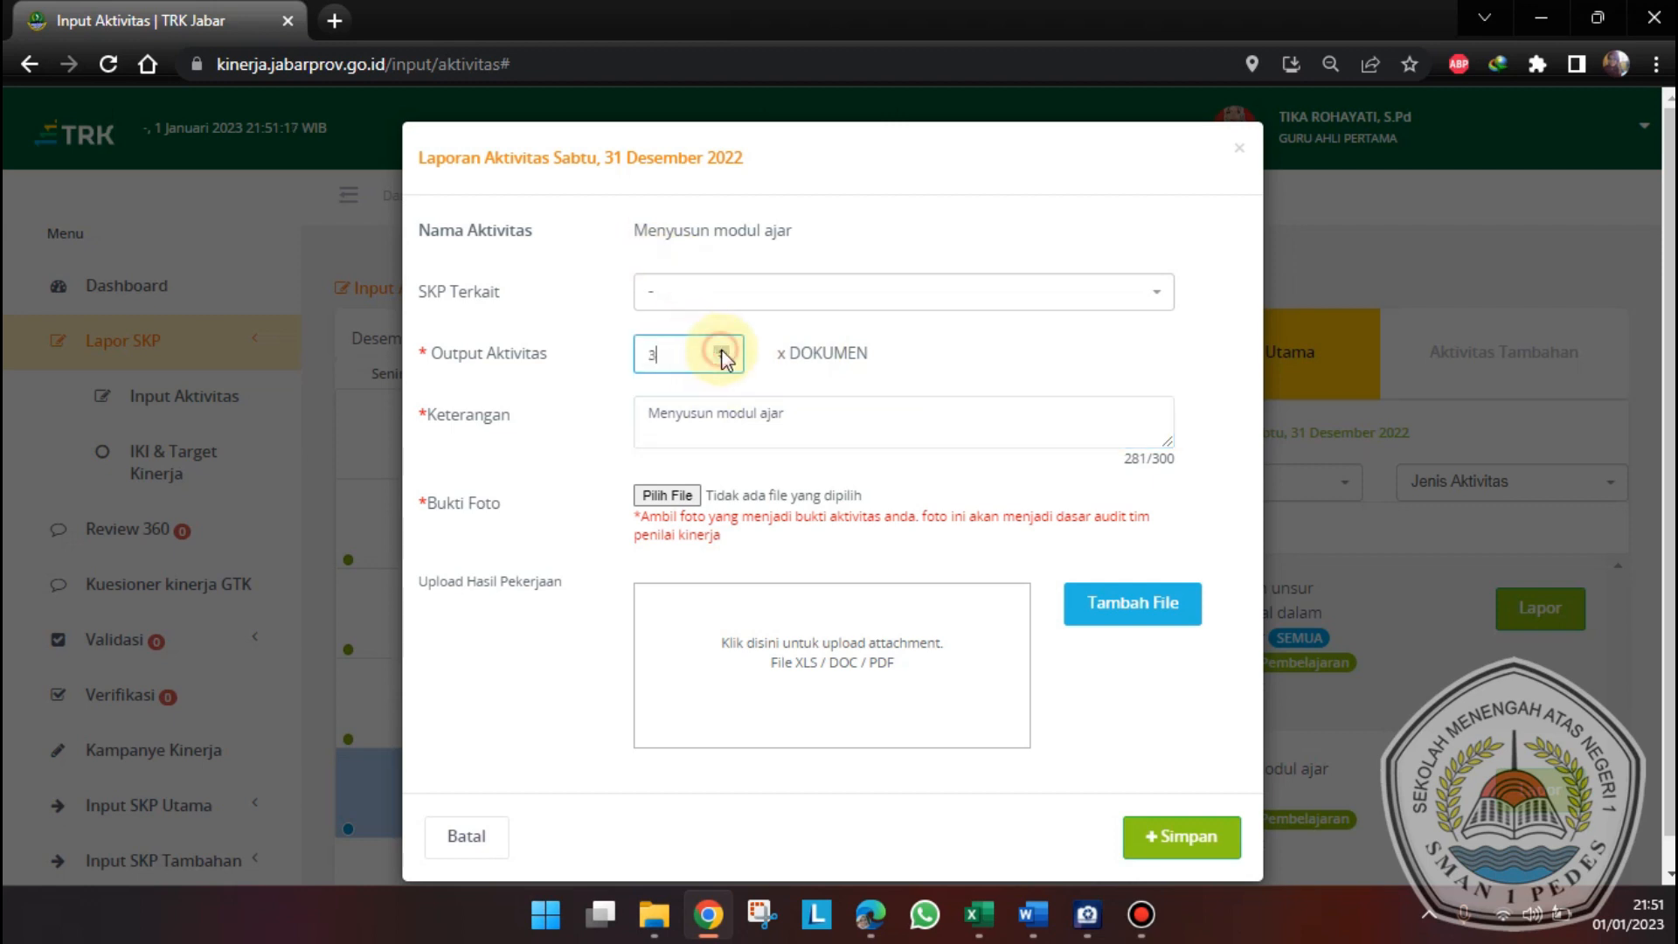
# - Attach IMG_20220922_090448.jpg as the Bukti Foto from the Depan Komputer photo folder within 4. KEPEGAWAIAN
pyautogui.click(678, 497)
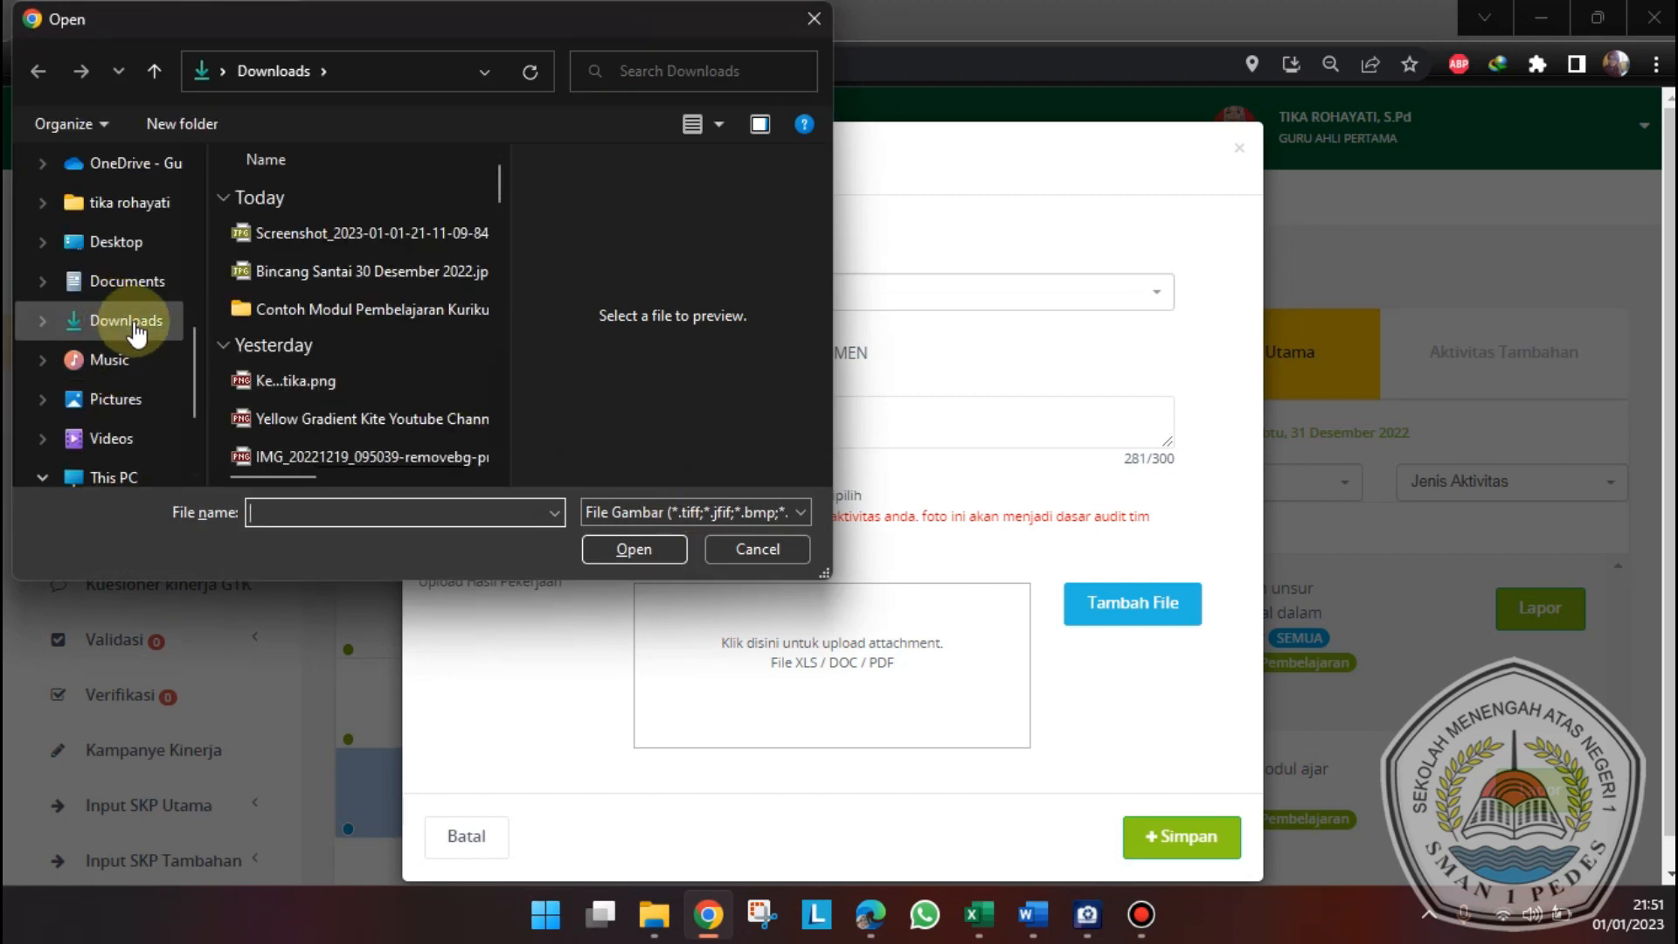
pyautogui.scroll(5, 136, 333)
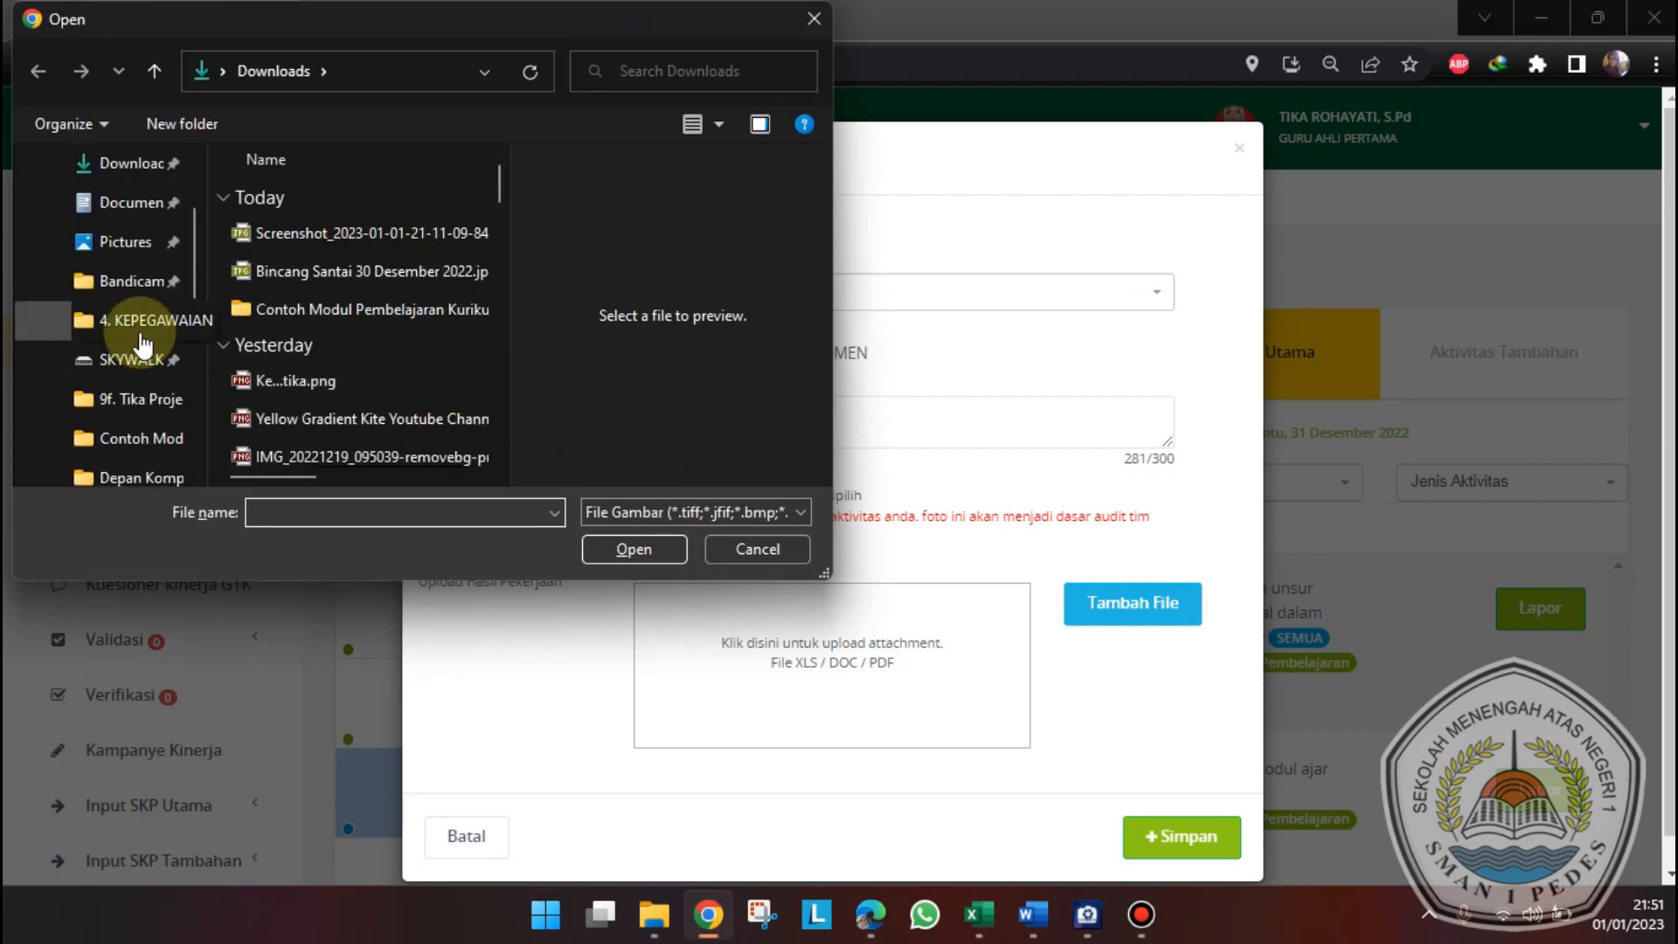
pyautogui.click(146, 329)
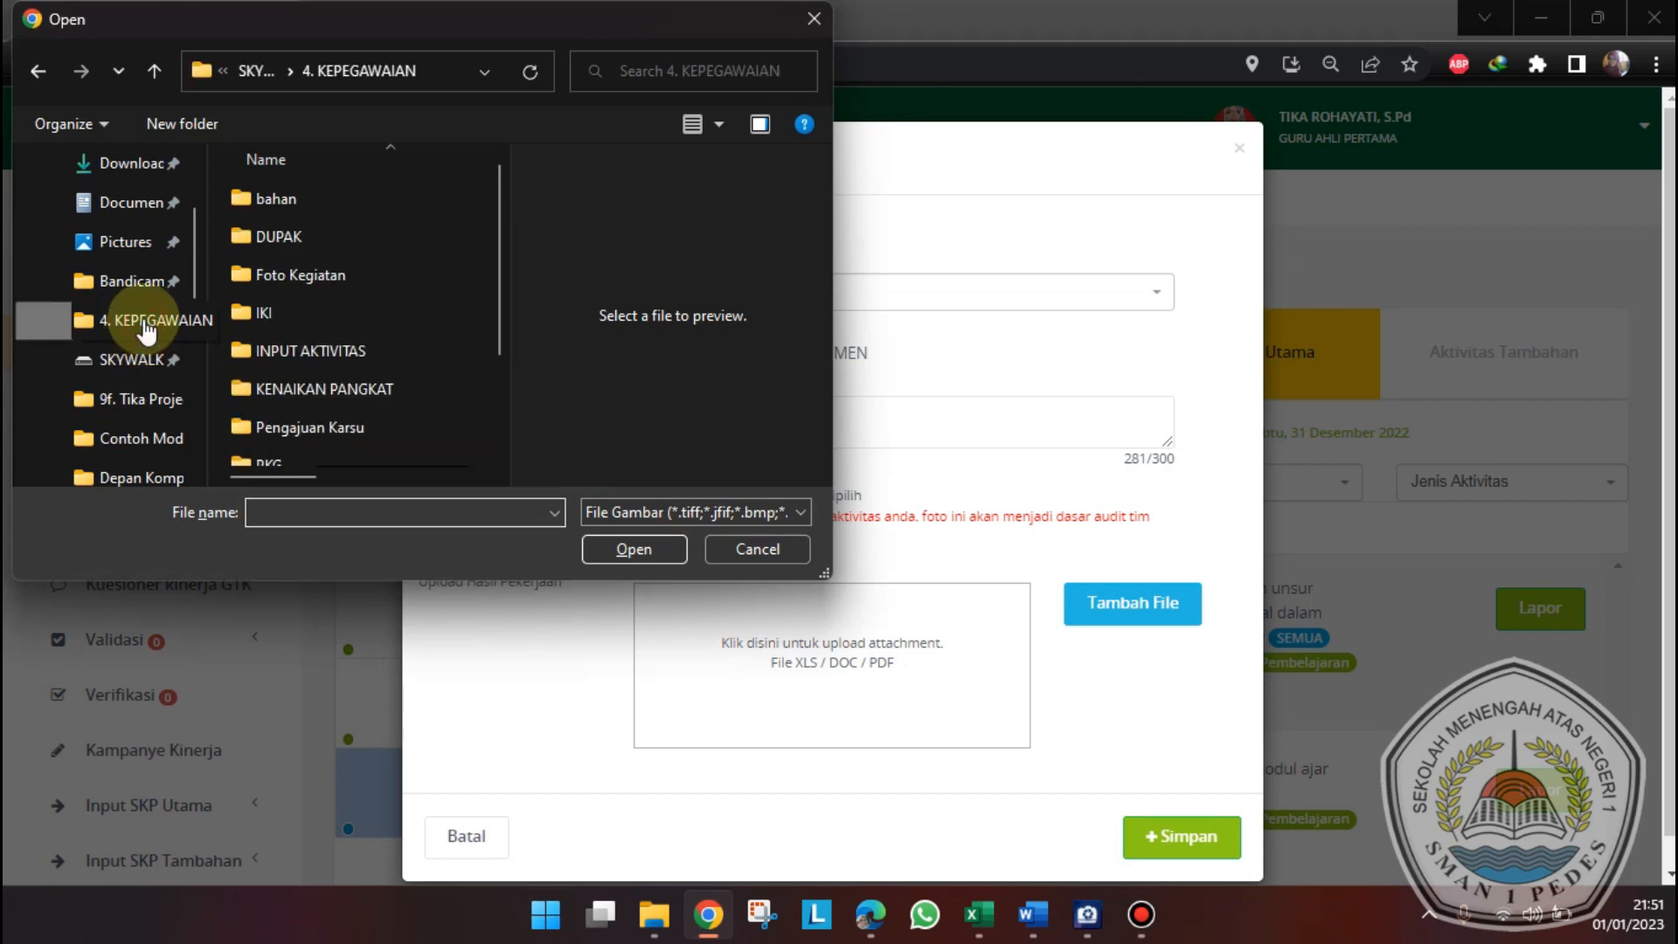
pyautogui.doubleClick(253, 274)
pyautogui.doubleClick(359, 280)
pyautogui.moveTo(500, 222)
pyautogui.mouseDown()
pyautogui.moveTo(485, 433)
pyautogui.moveTo(519, 202)
pyautogui.mouseUp()
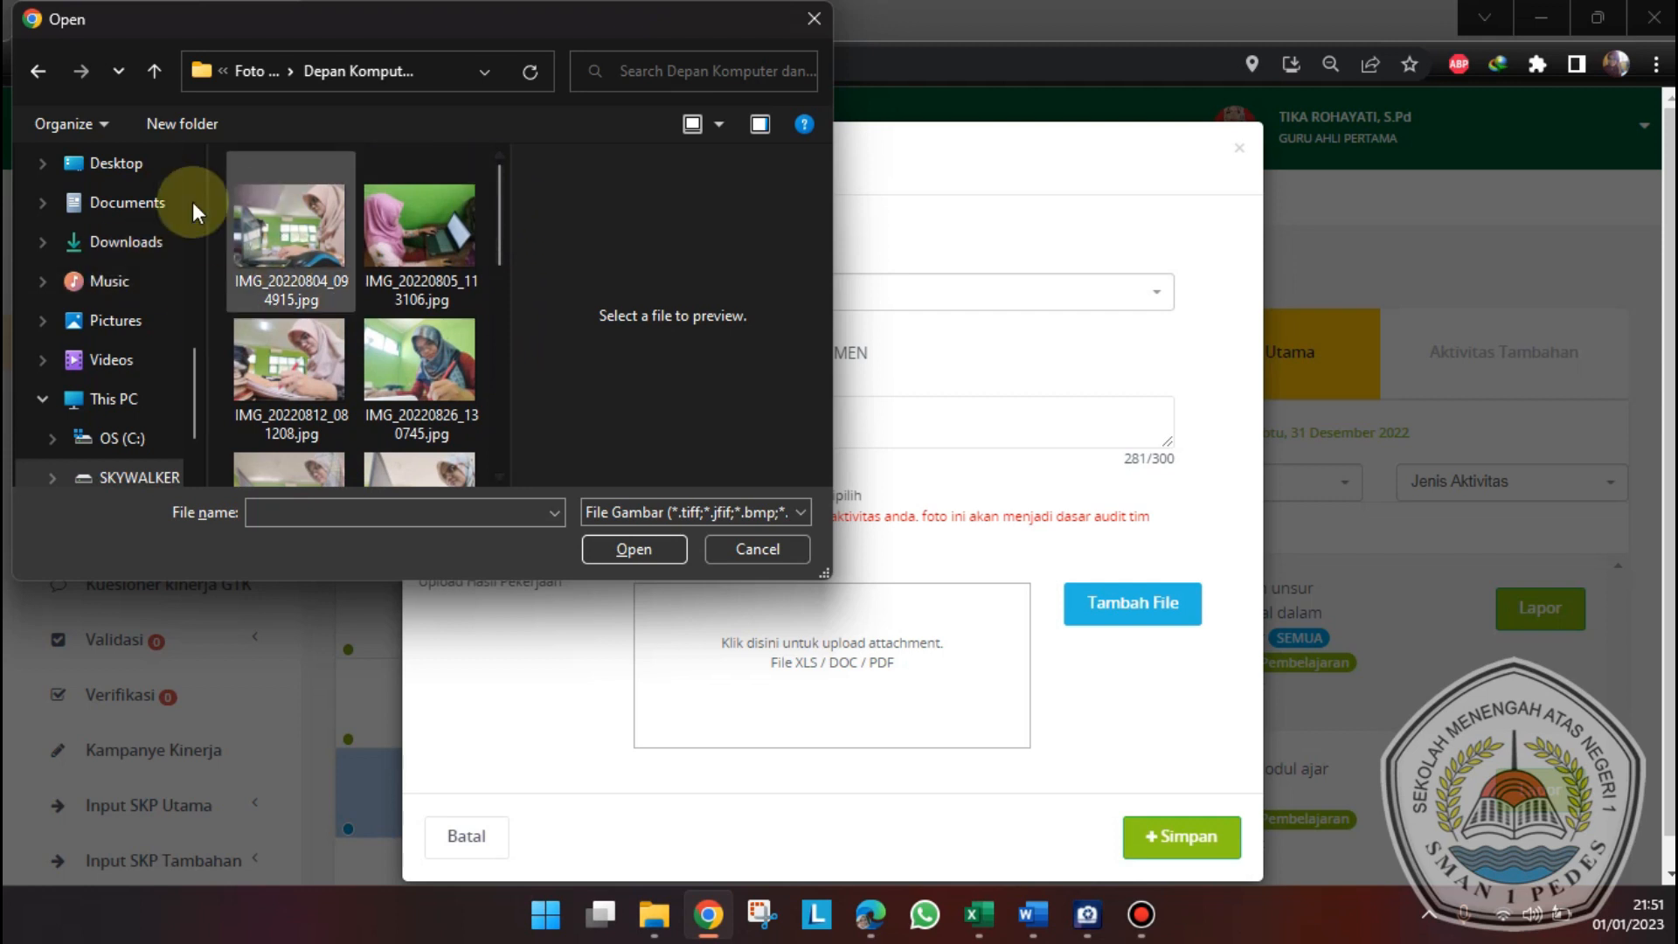
pyautogui.moveTo(496, 234); pyautogui.dragTo(495, 379)
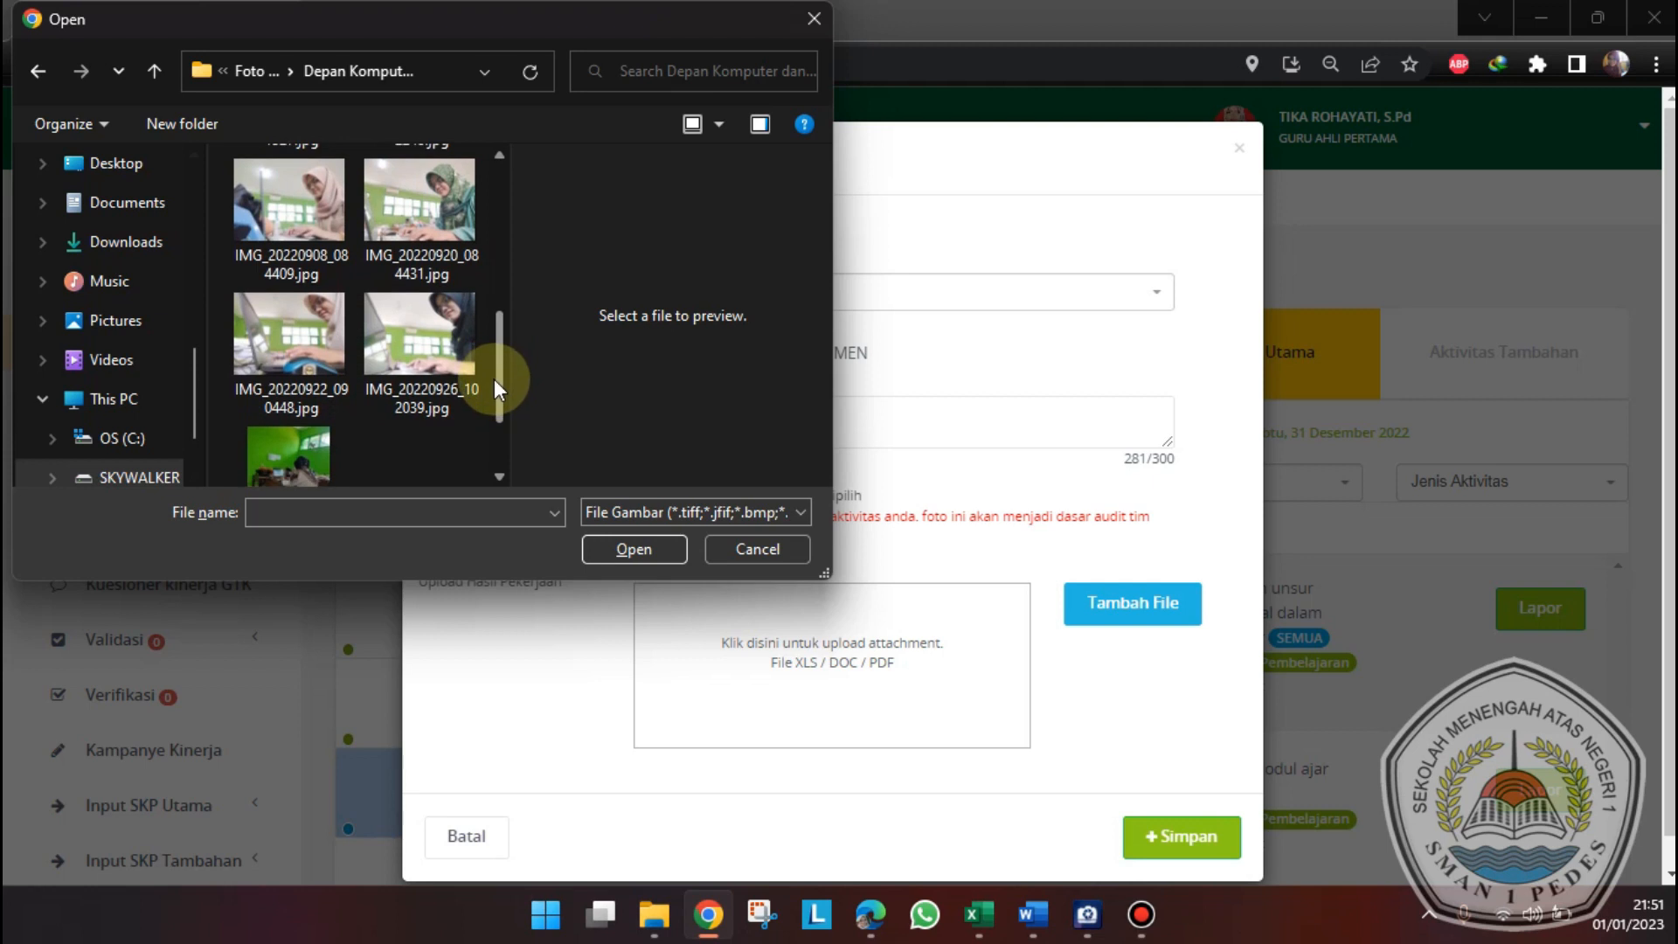
pyautogui.click(322, 343)
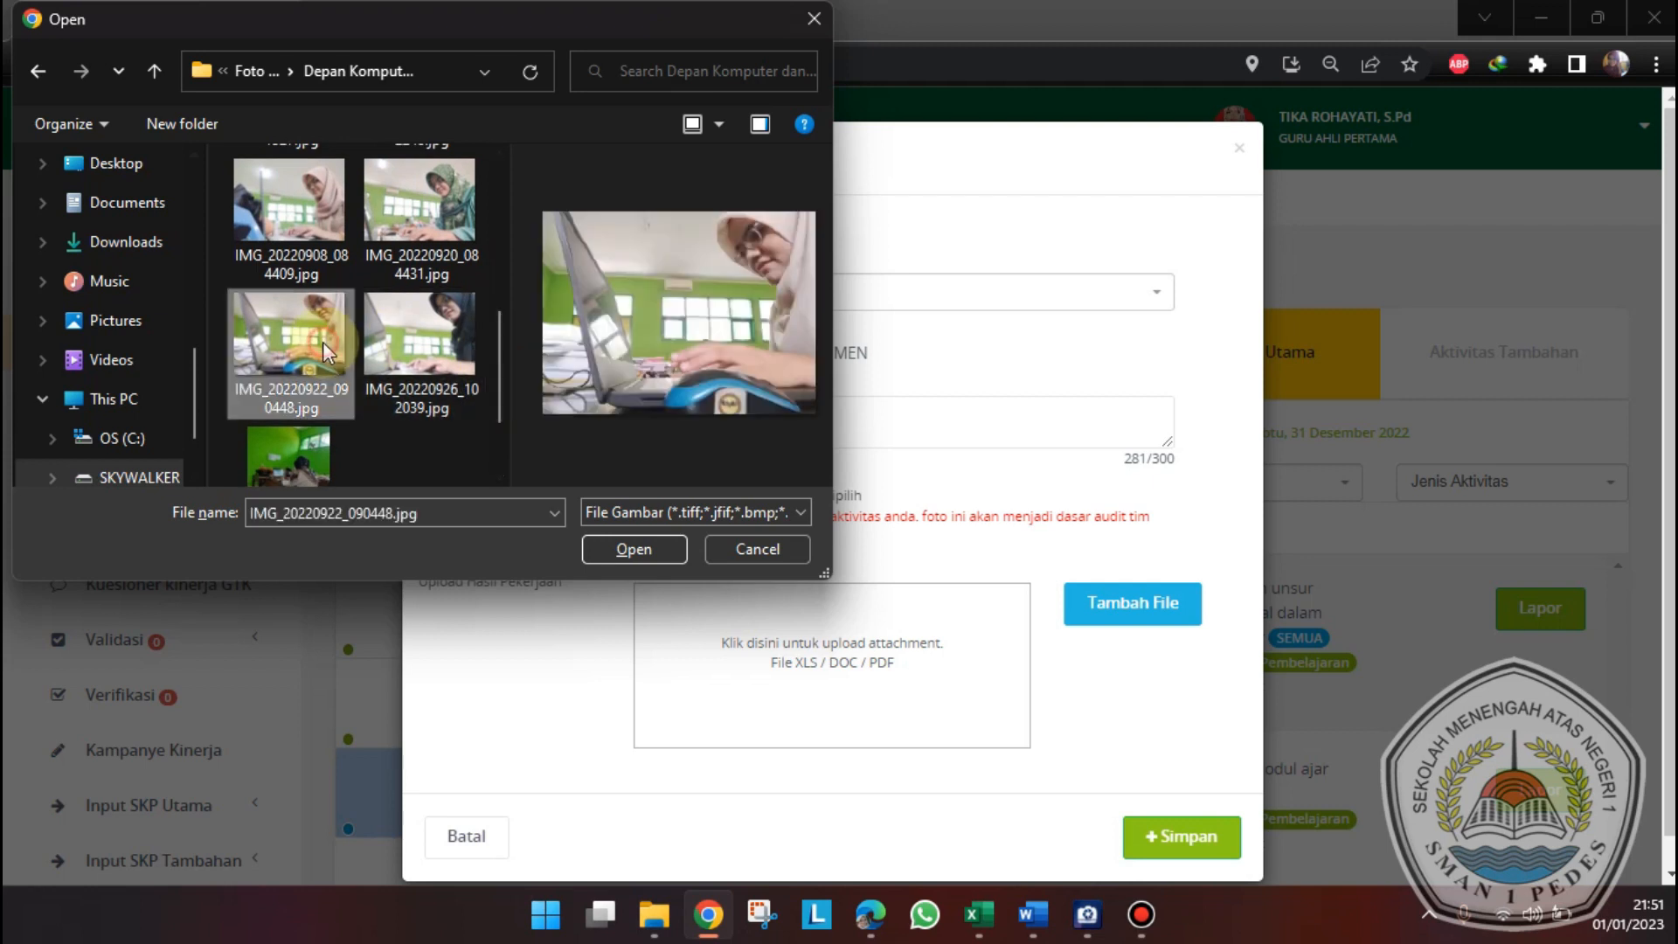
pyautogui.click(648, 545)
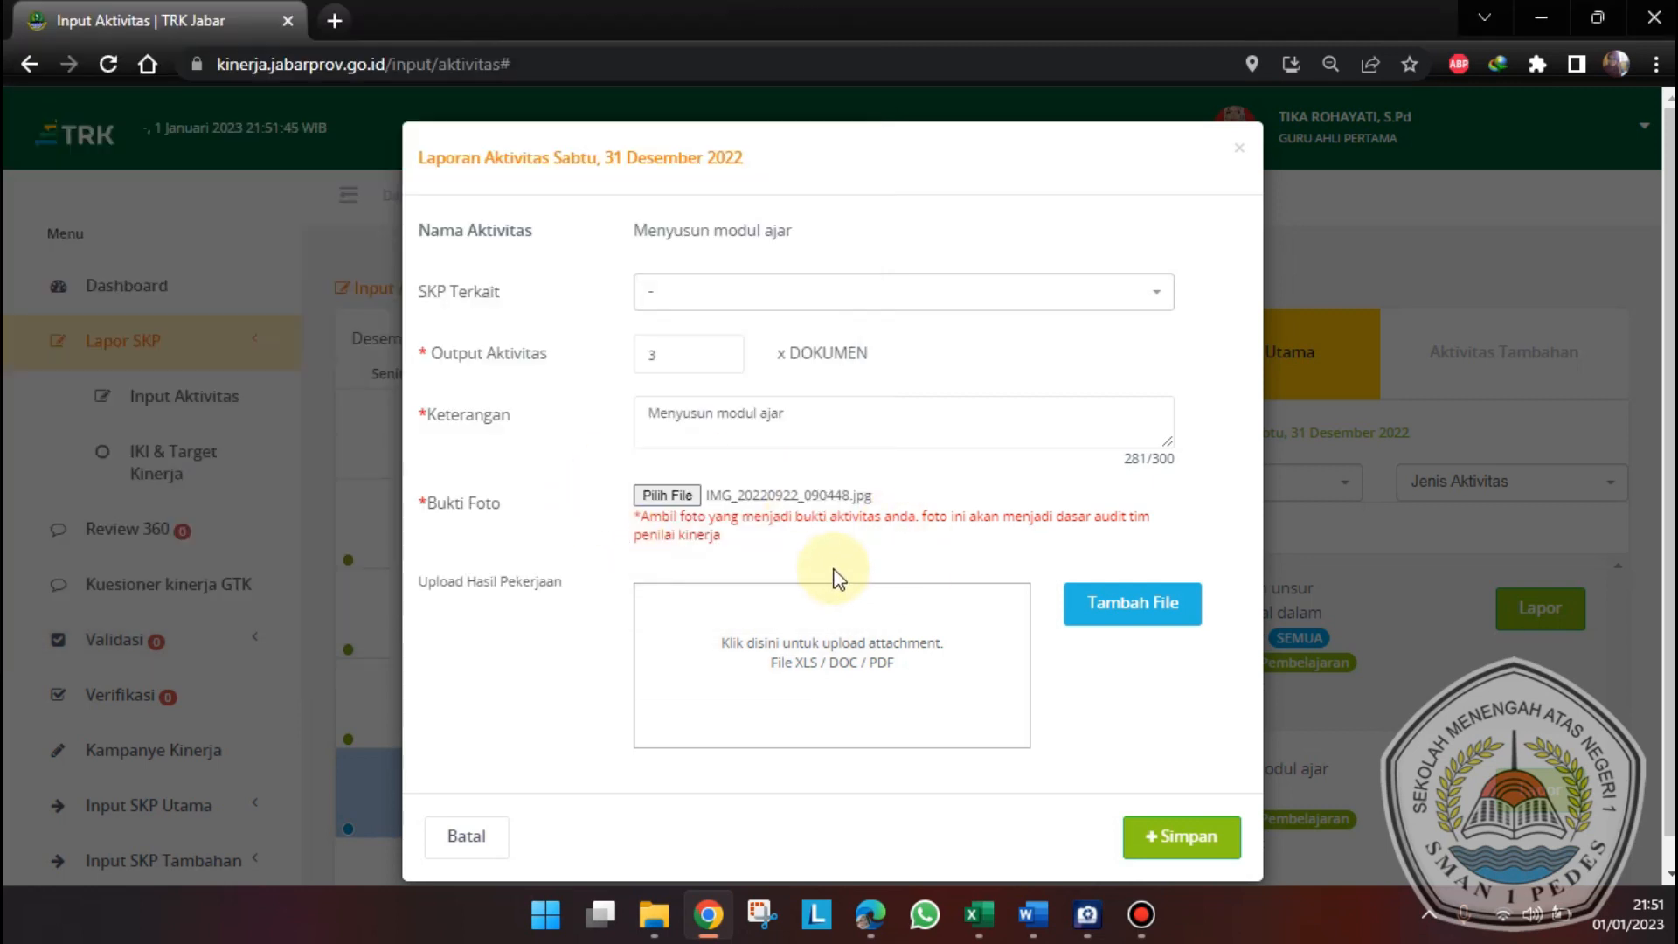
# - Upload the three Final MA Biologi Word files dated "A long time ago" from the Contoh Modul folder in Downloads as Hasil Pekerjaan
pyautogui.click(841, 665)
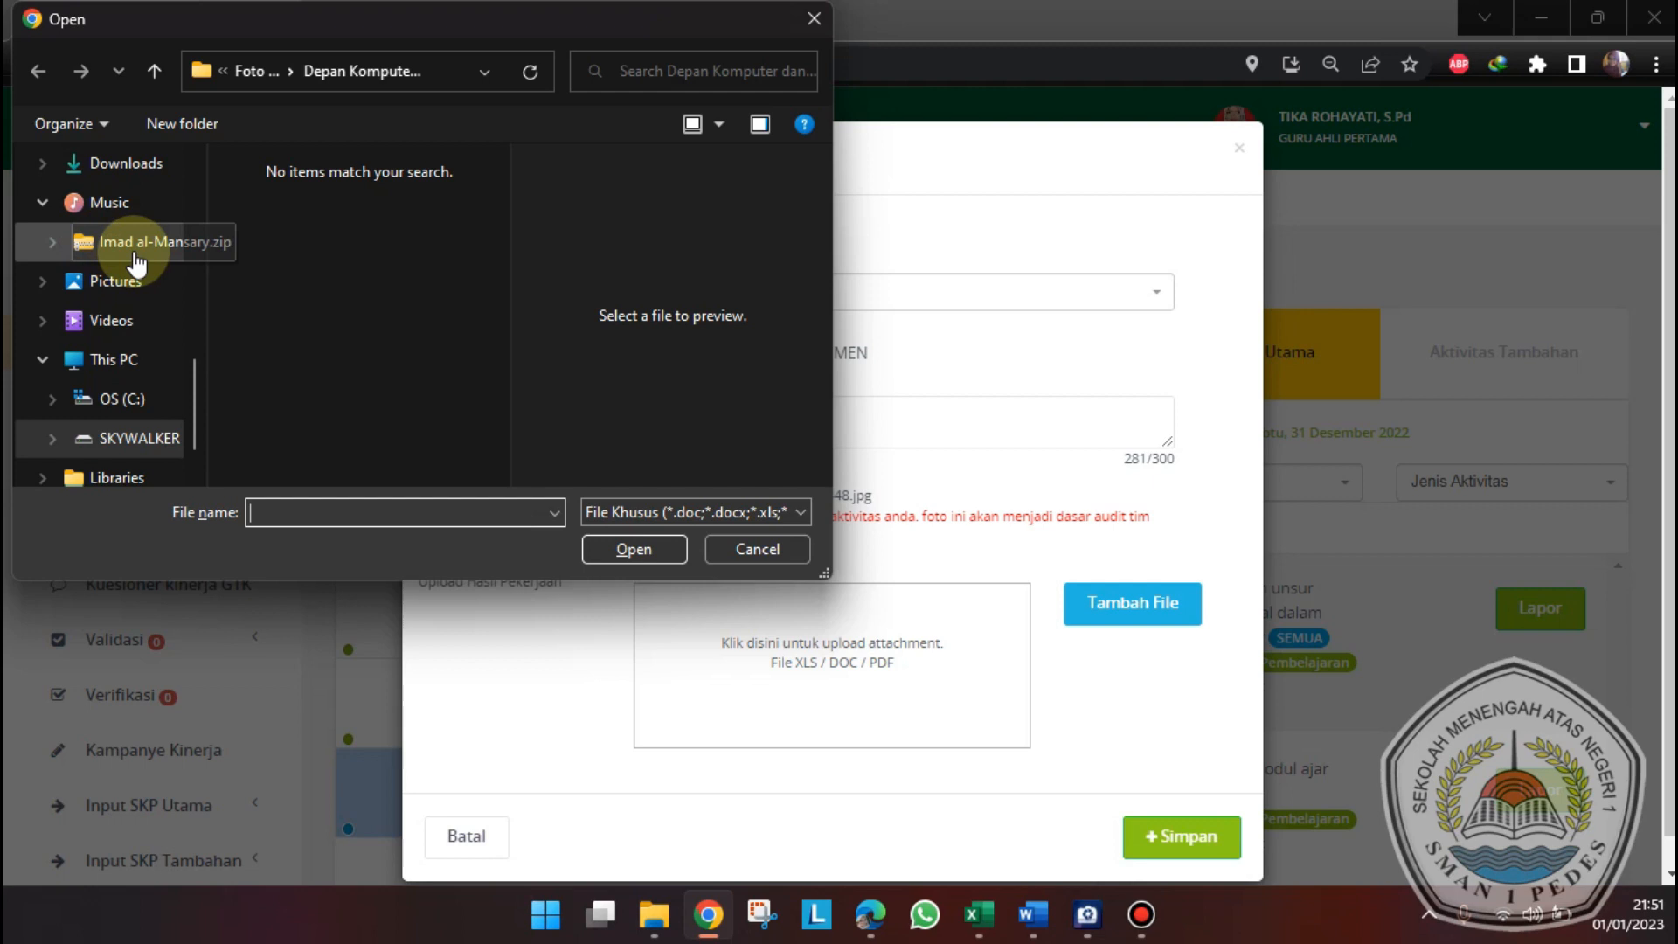
pyautogui.scroll(3, 131, 306)
pyautogui.click(127, 284)
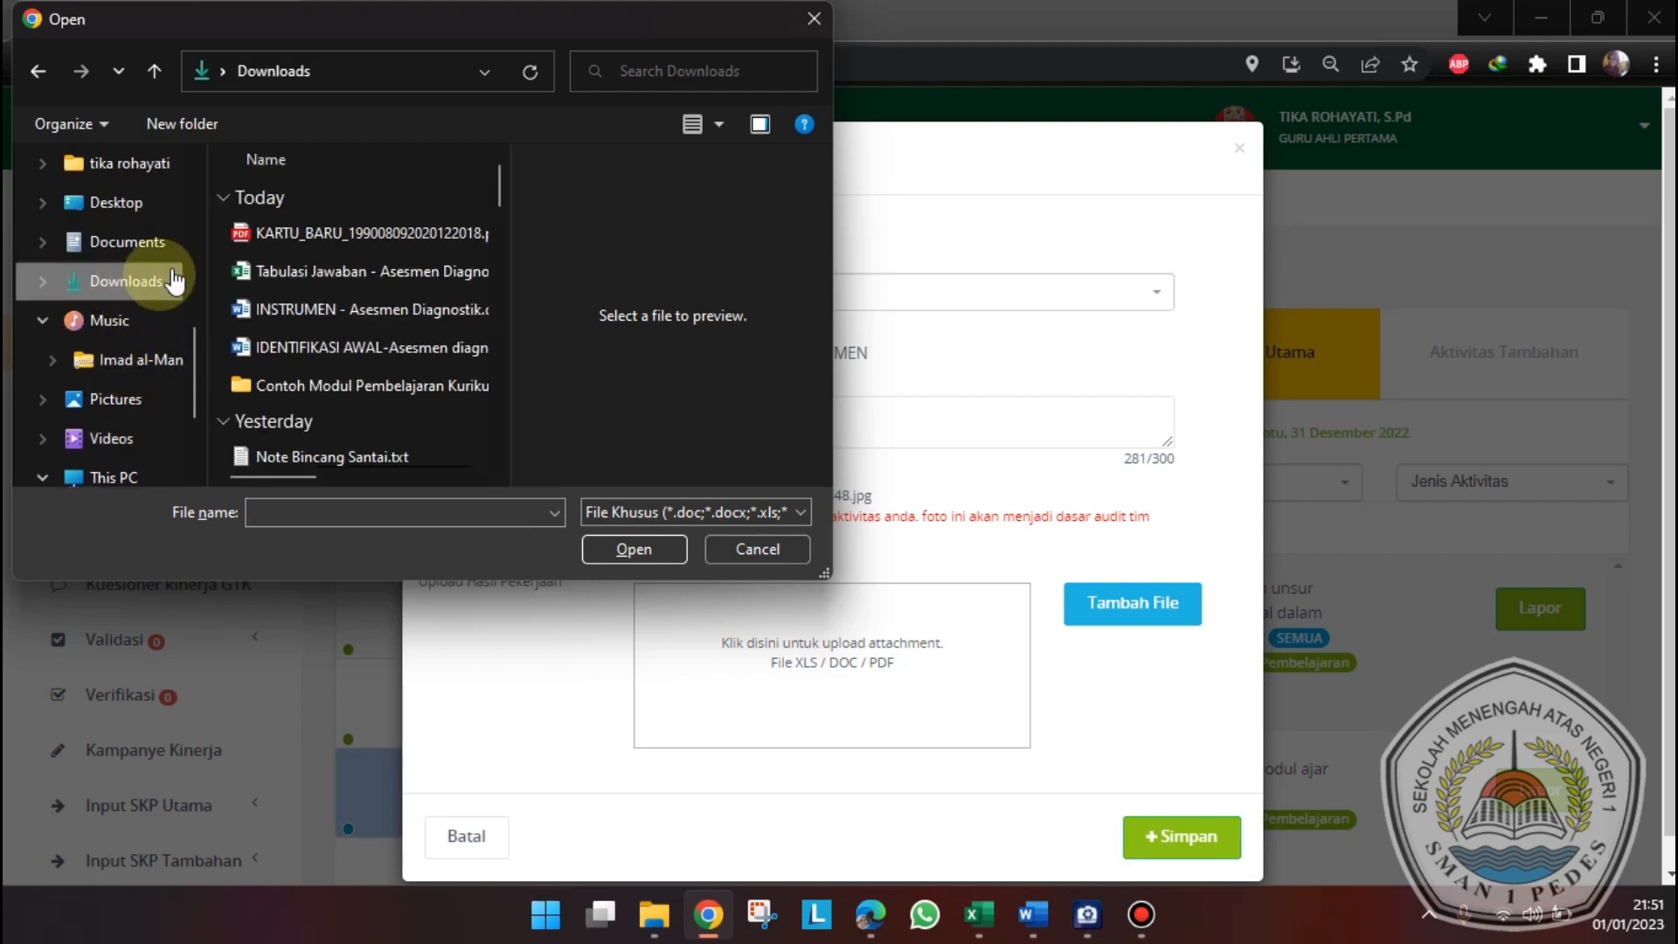
pyautogui.click(361, 389)
pyautogui.doubleClick(360, 391)
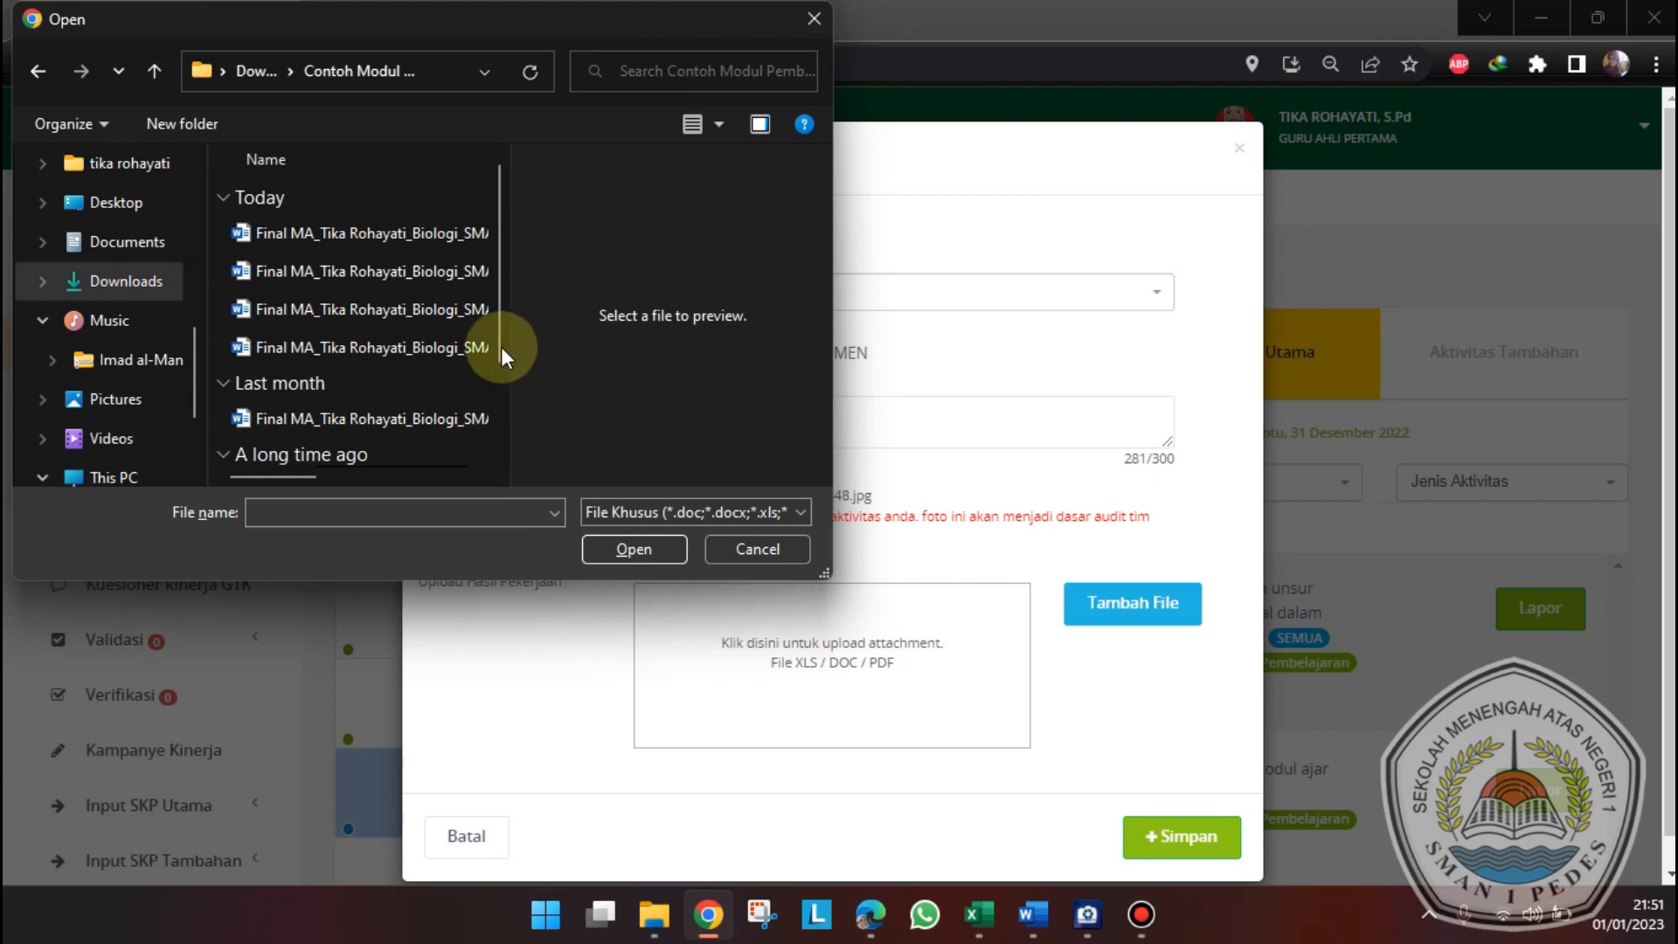
pyautogui.scroll(-1, 495, 340)
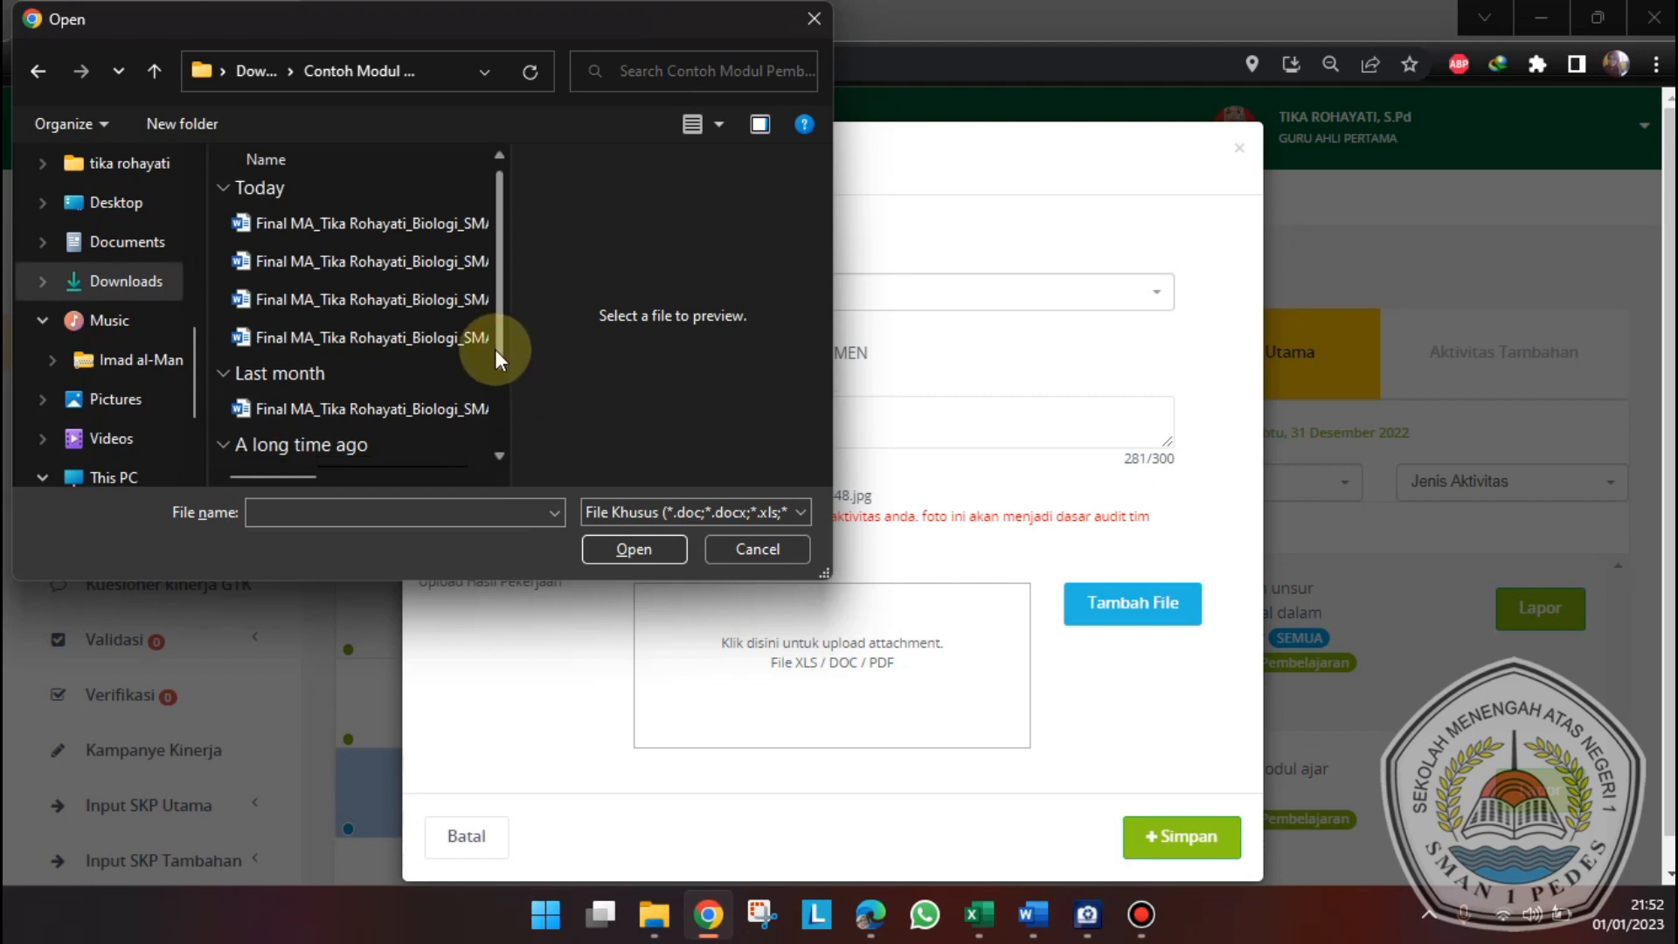
pyautogui.scroll(-2, 495, 349)
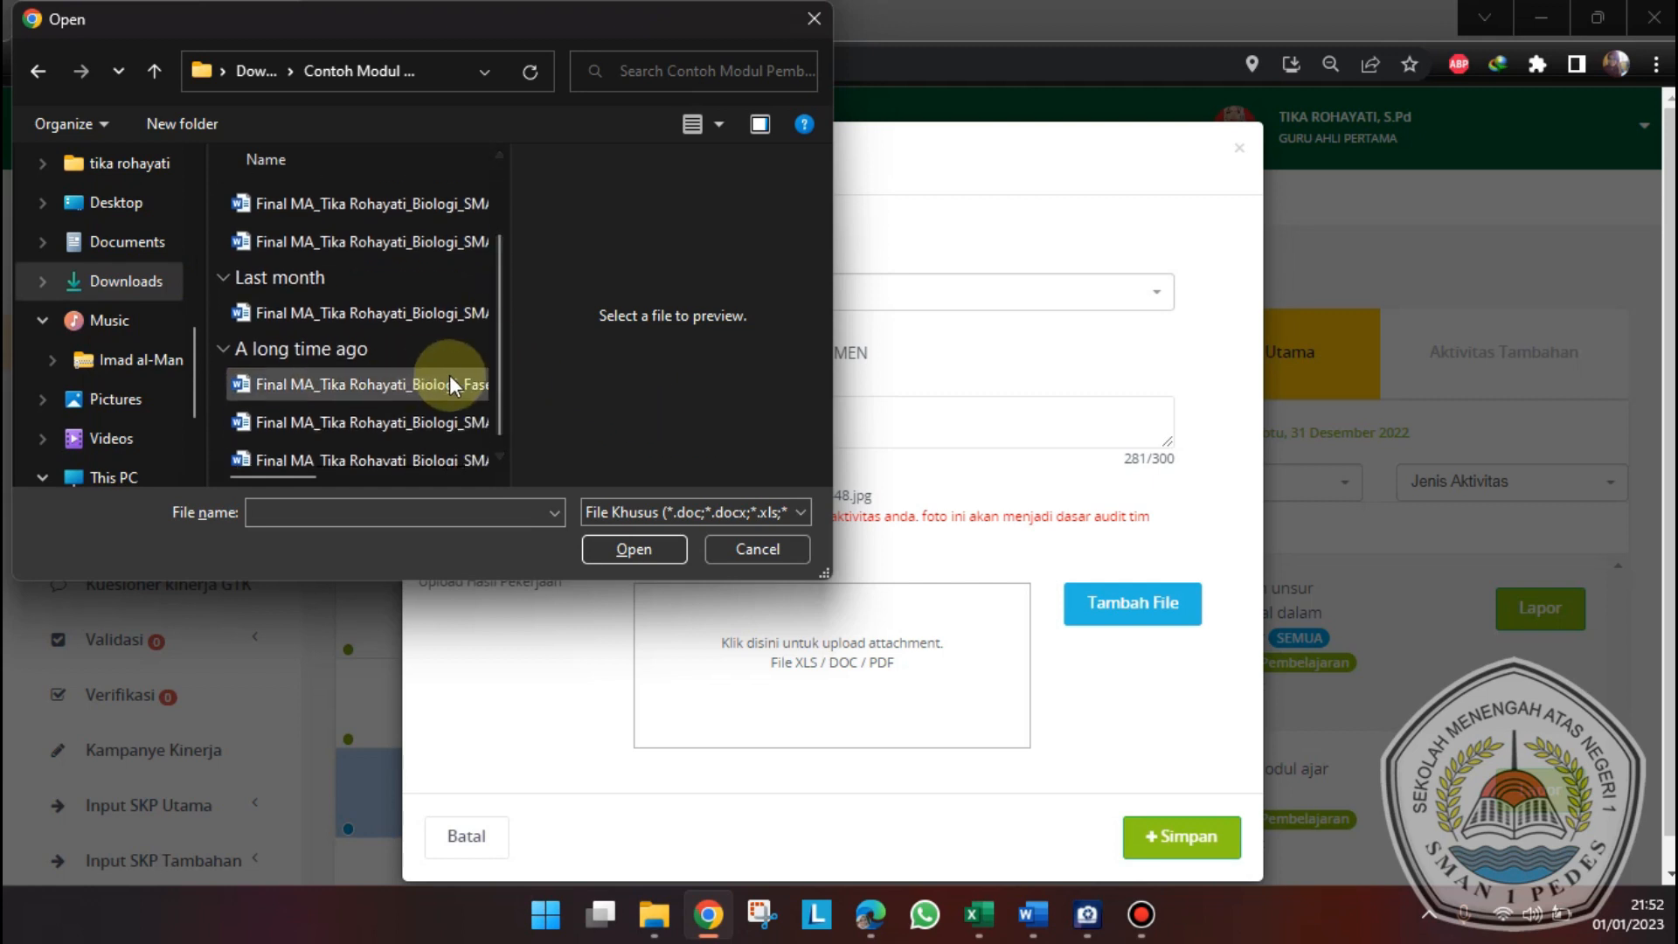
pyautogui.scroll(2, 449, 385)
pyautogui.scroll(-3, 446, 367)
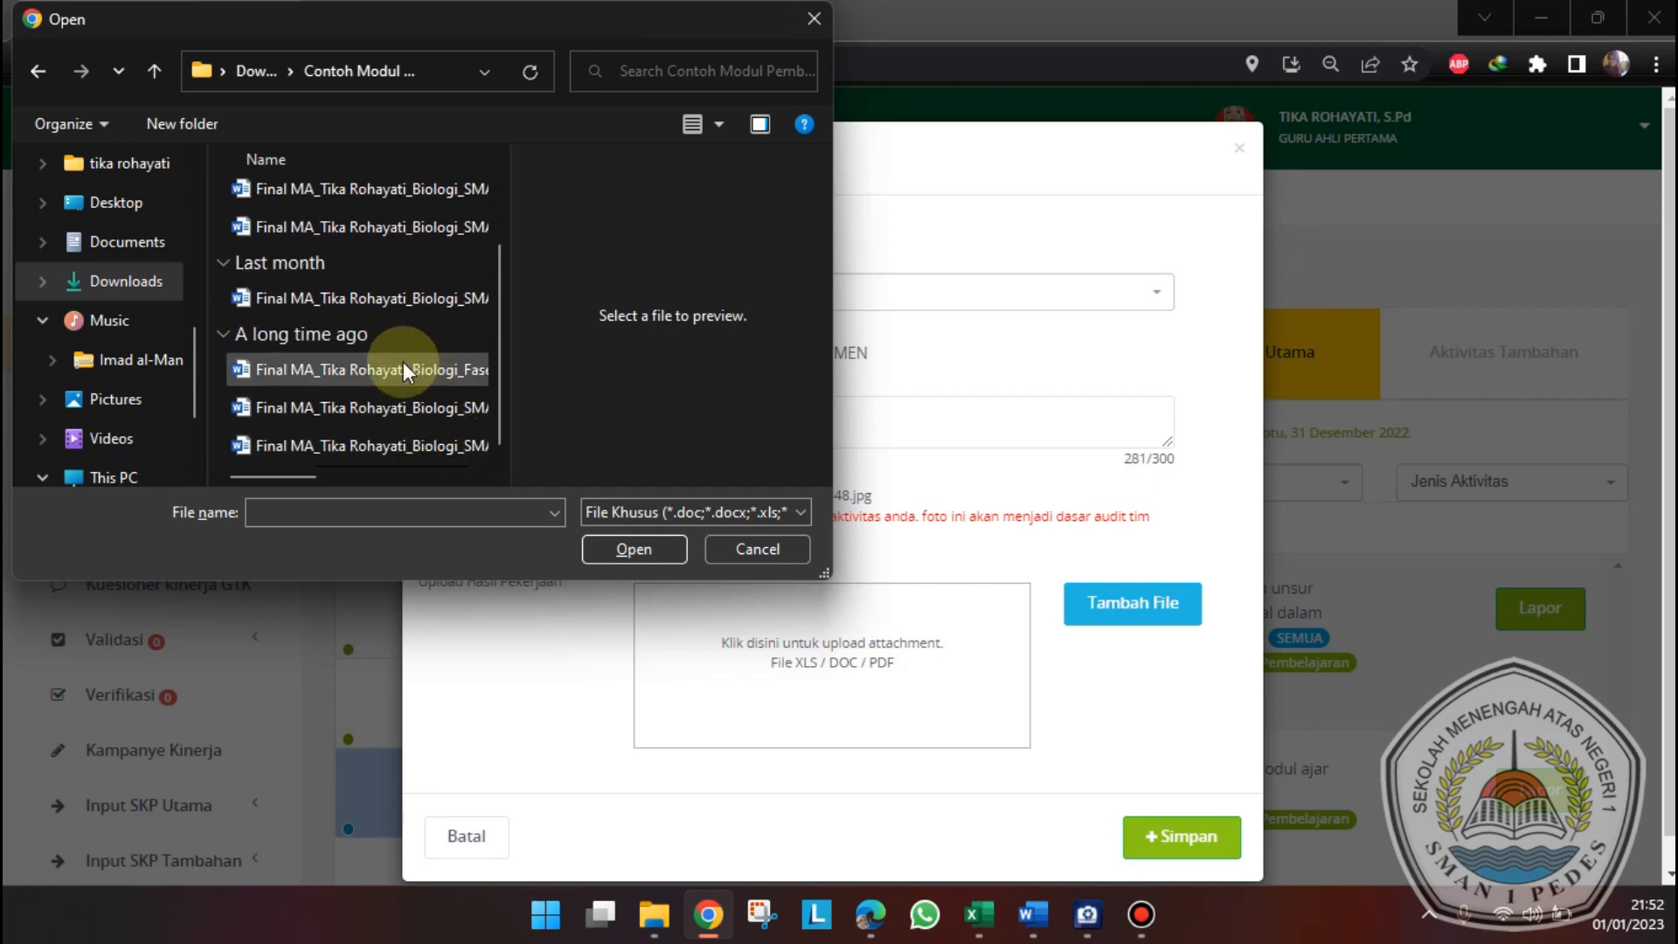
pyautogui.click(398, 370)
pyautogui.keyDown('ctrl'); pyautogui.click(411, 407); pyautogui.keyUp('ctrl')
pyautogui.keyDown('ctrl'); pyautogui.click(423, 446); pyautogui.keyUp('ctrl')
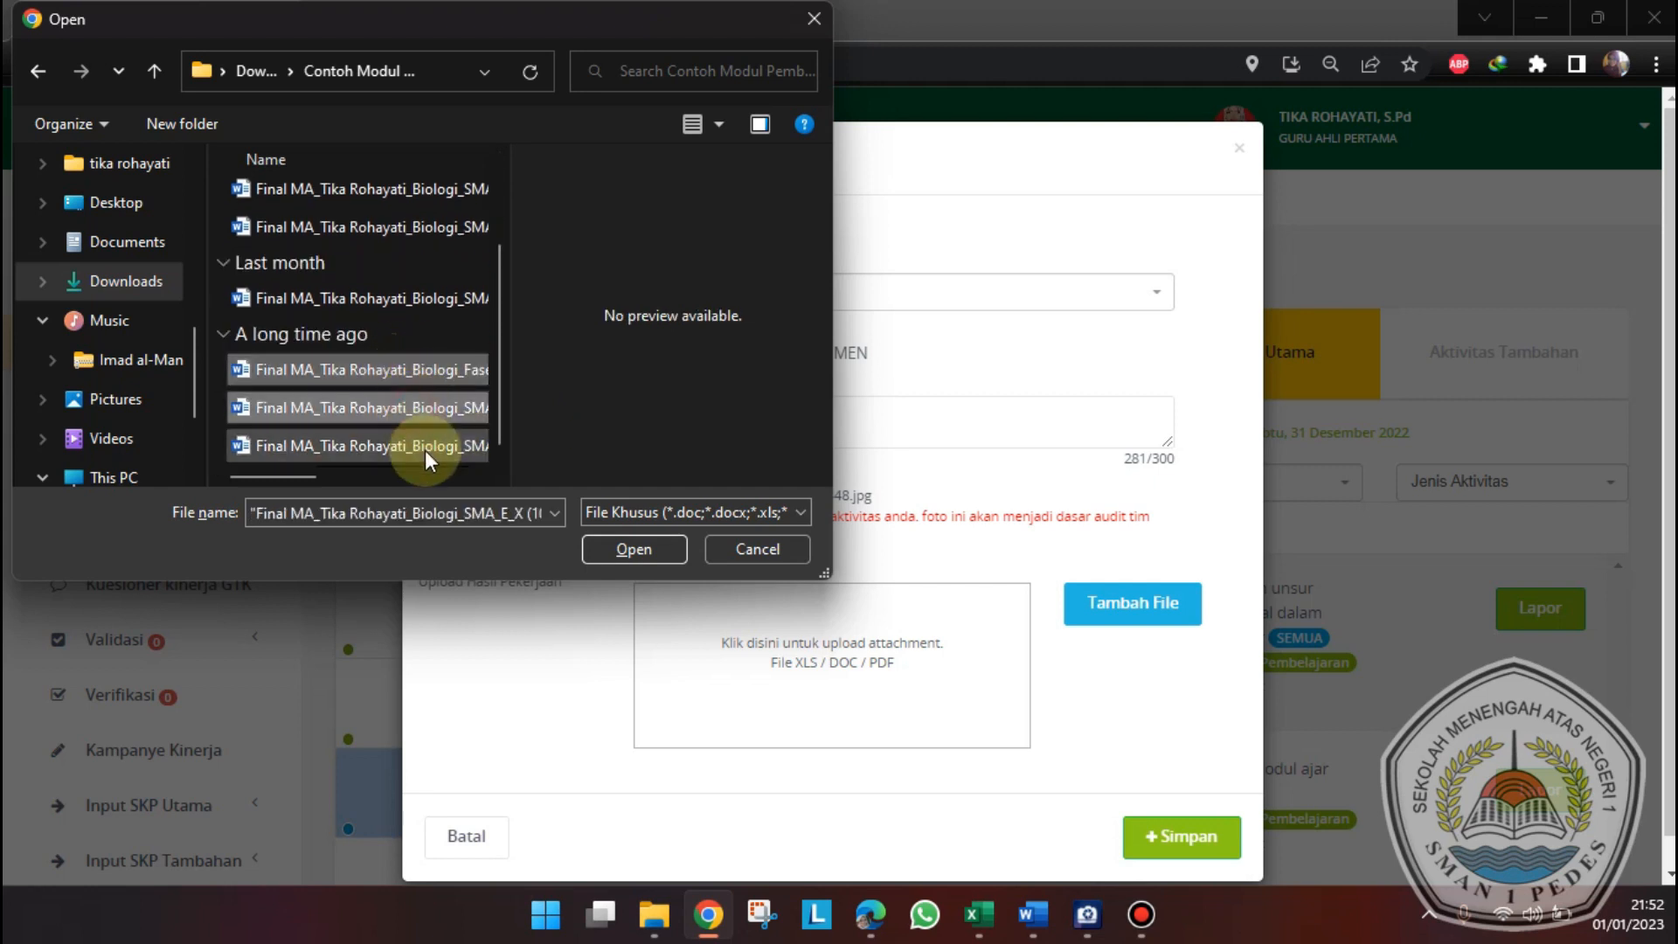
pyautogui.click(643, 548)
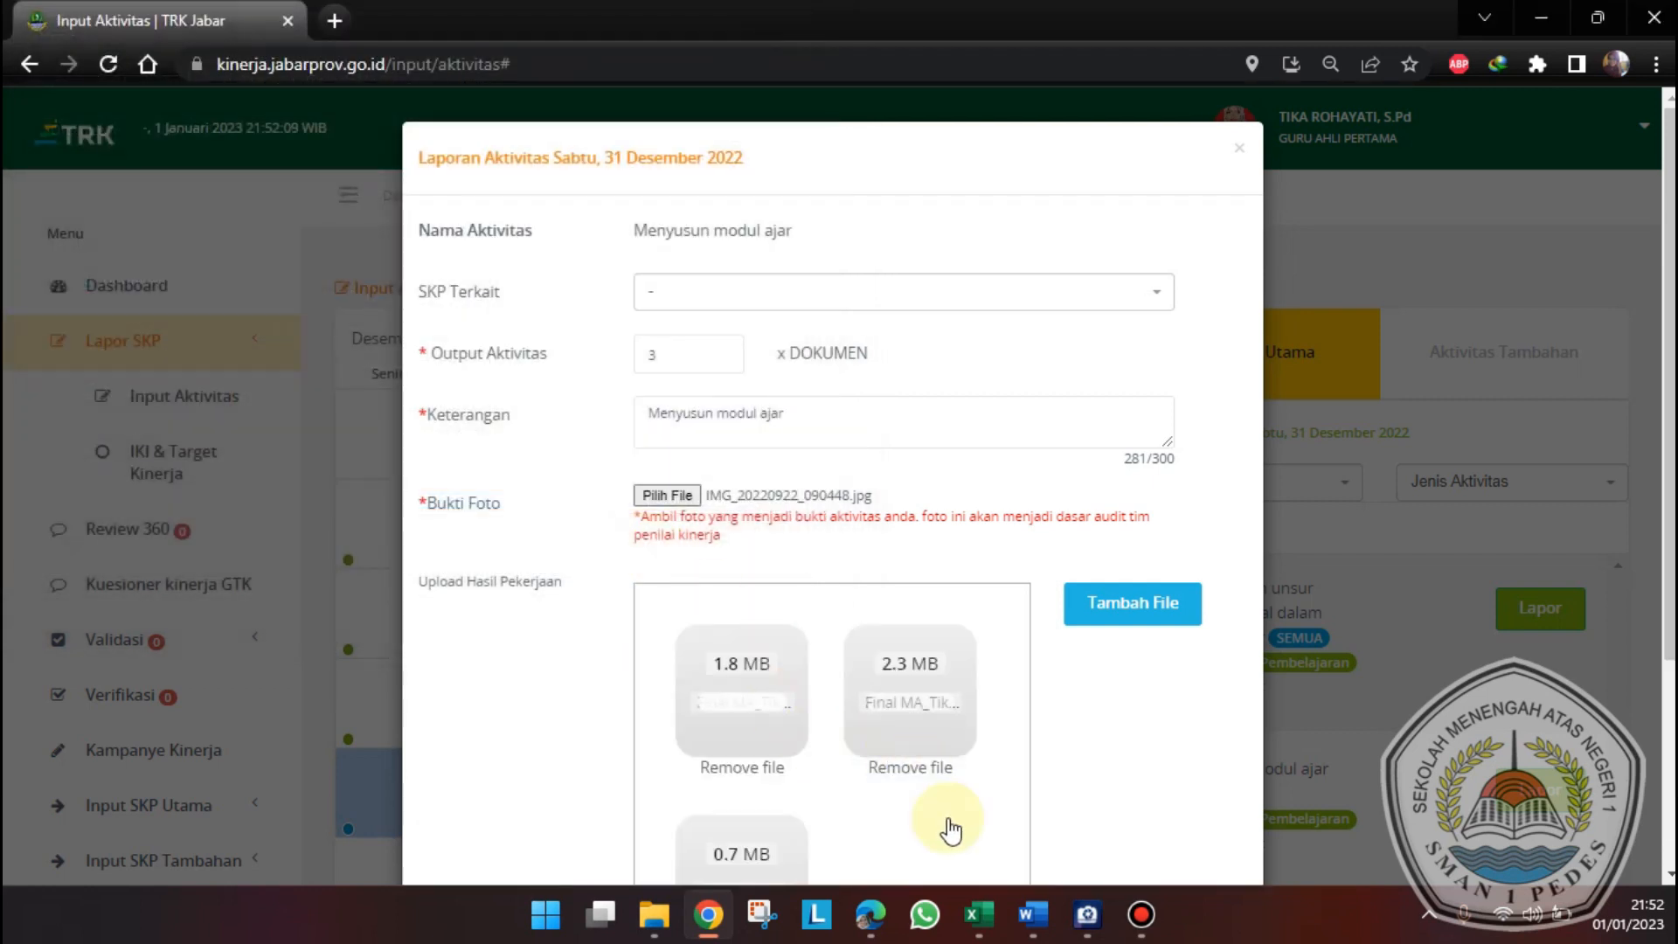
# - Review the completed report, its attachments and the SKP Terkait options, keeping SKP Terkait at "-"
pyautogui.scroll(-2, 951, 831)
pyautogui.scroll(-2, 951, 830)
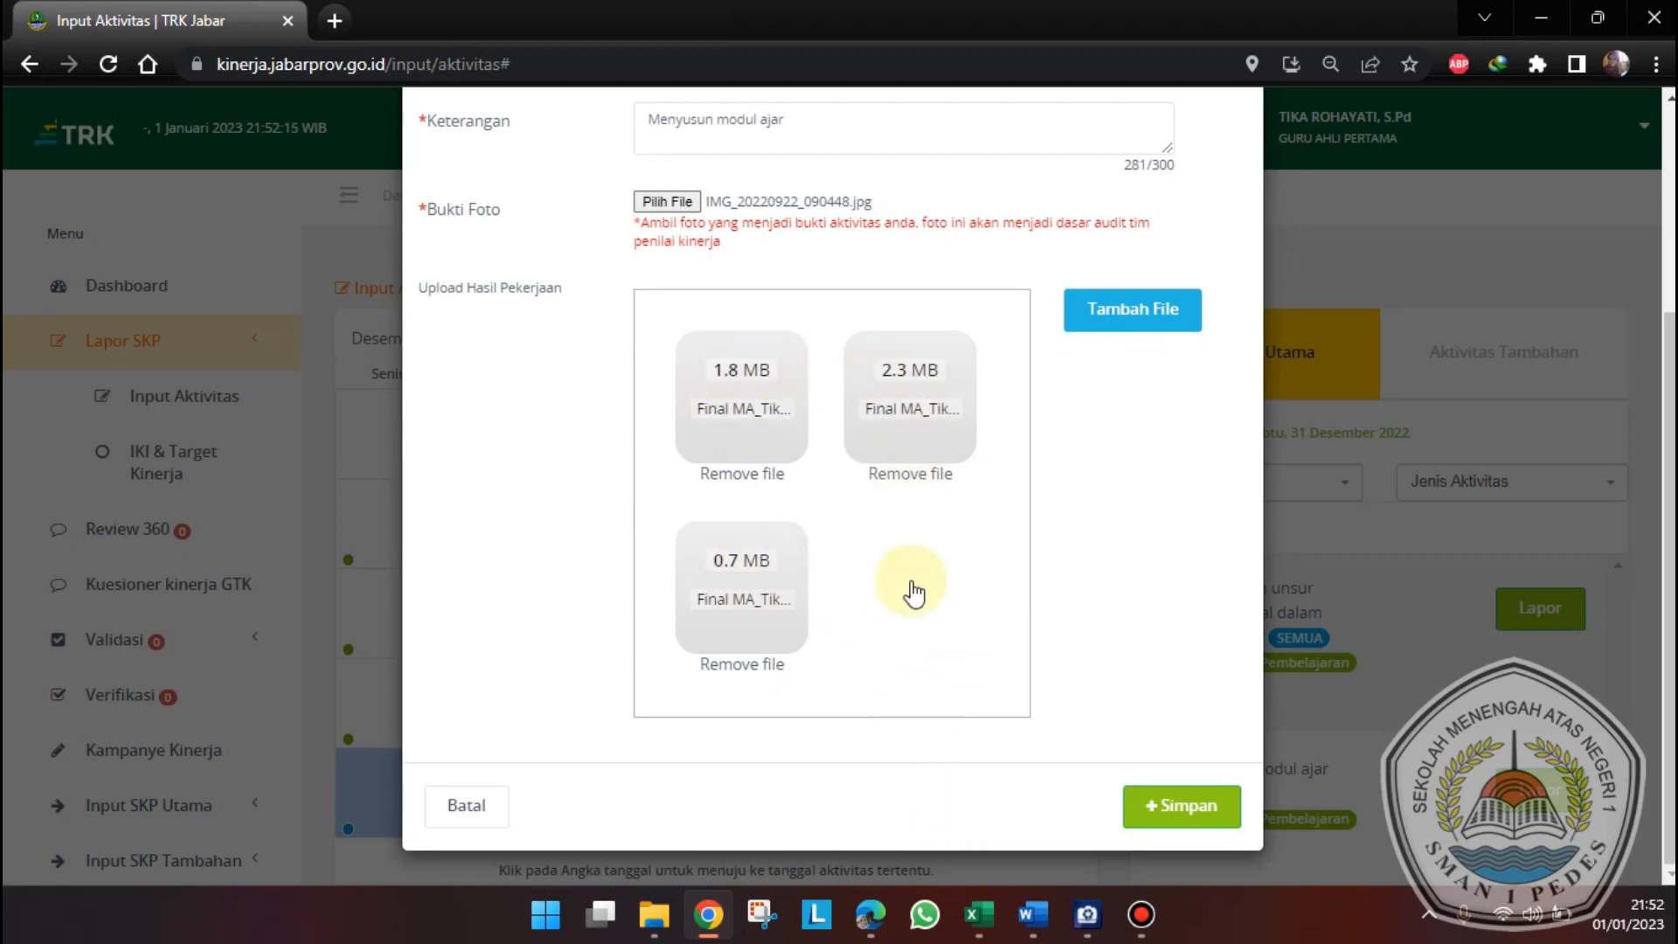
pyautogui.scroll(3, 917, 600)
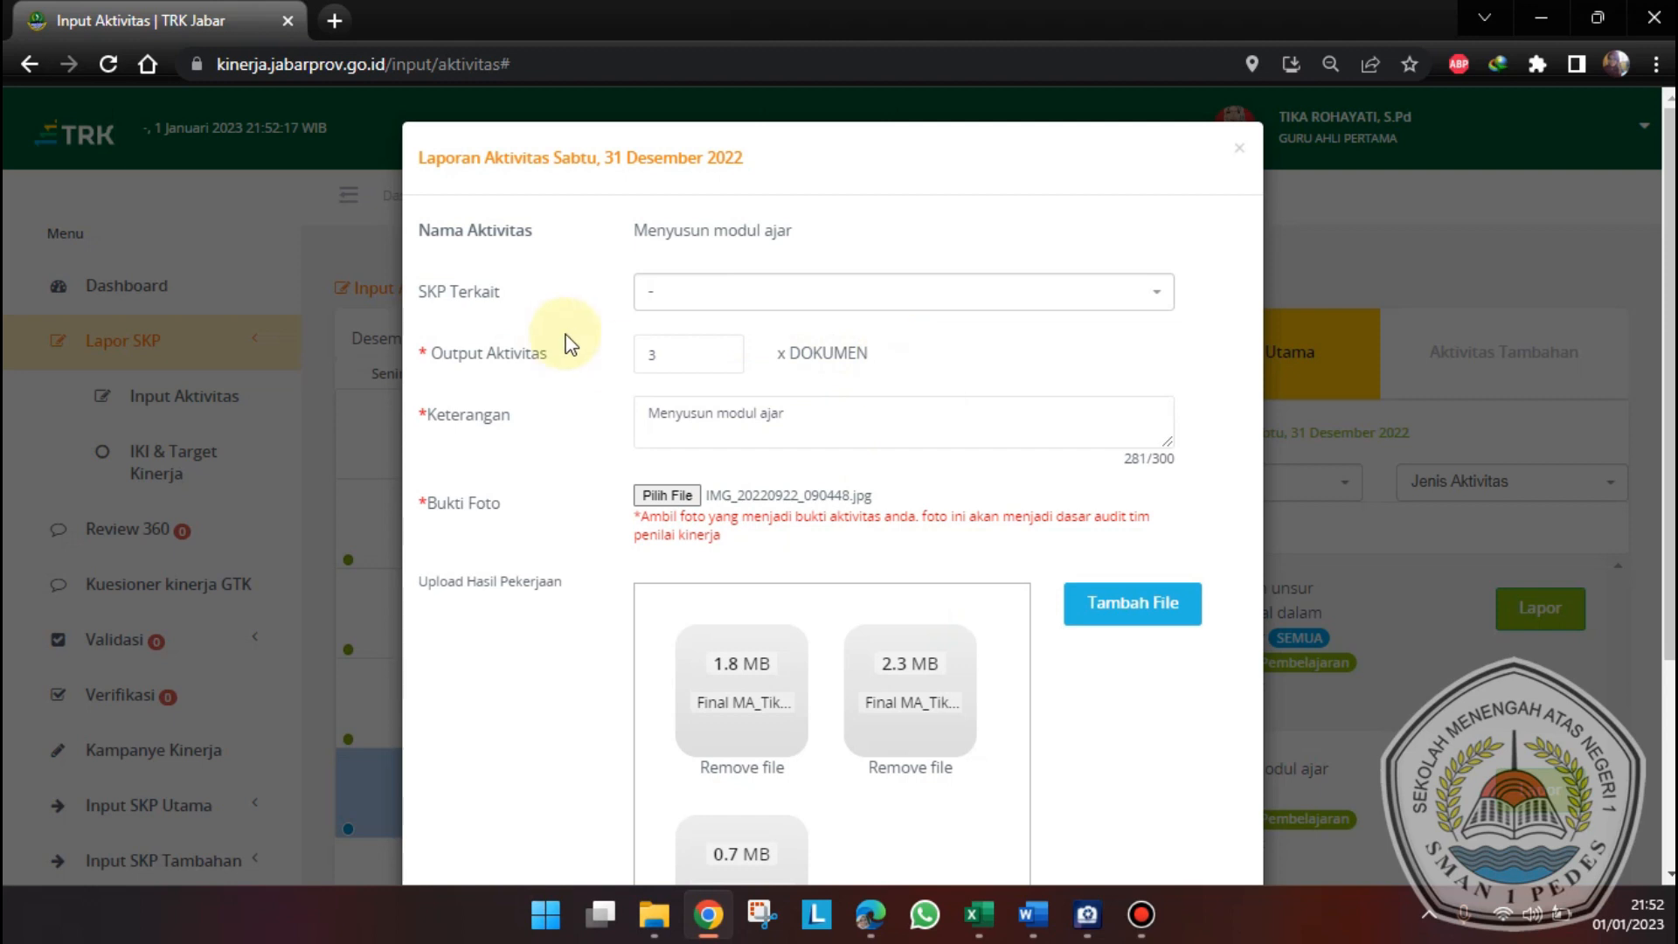
pyautogui.click(950, 297)
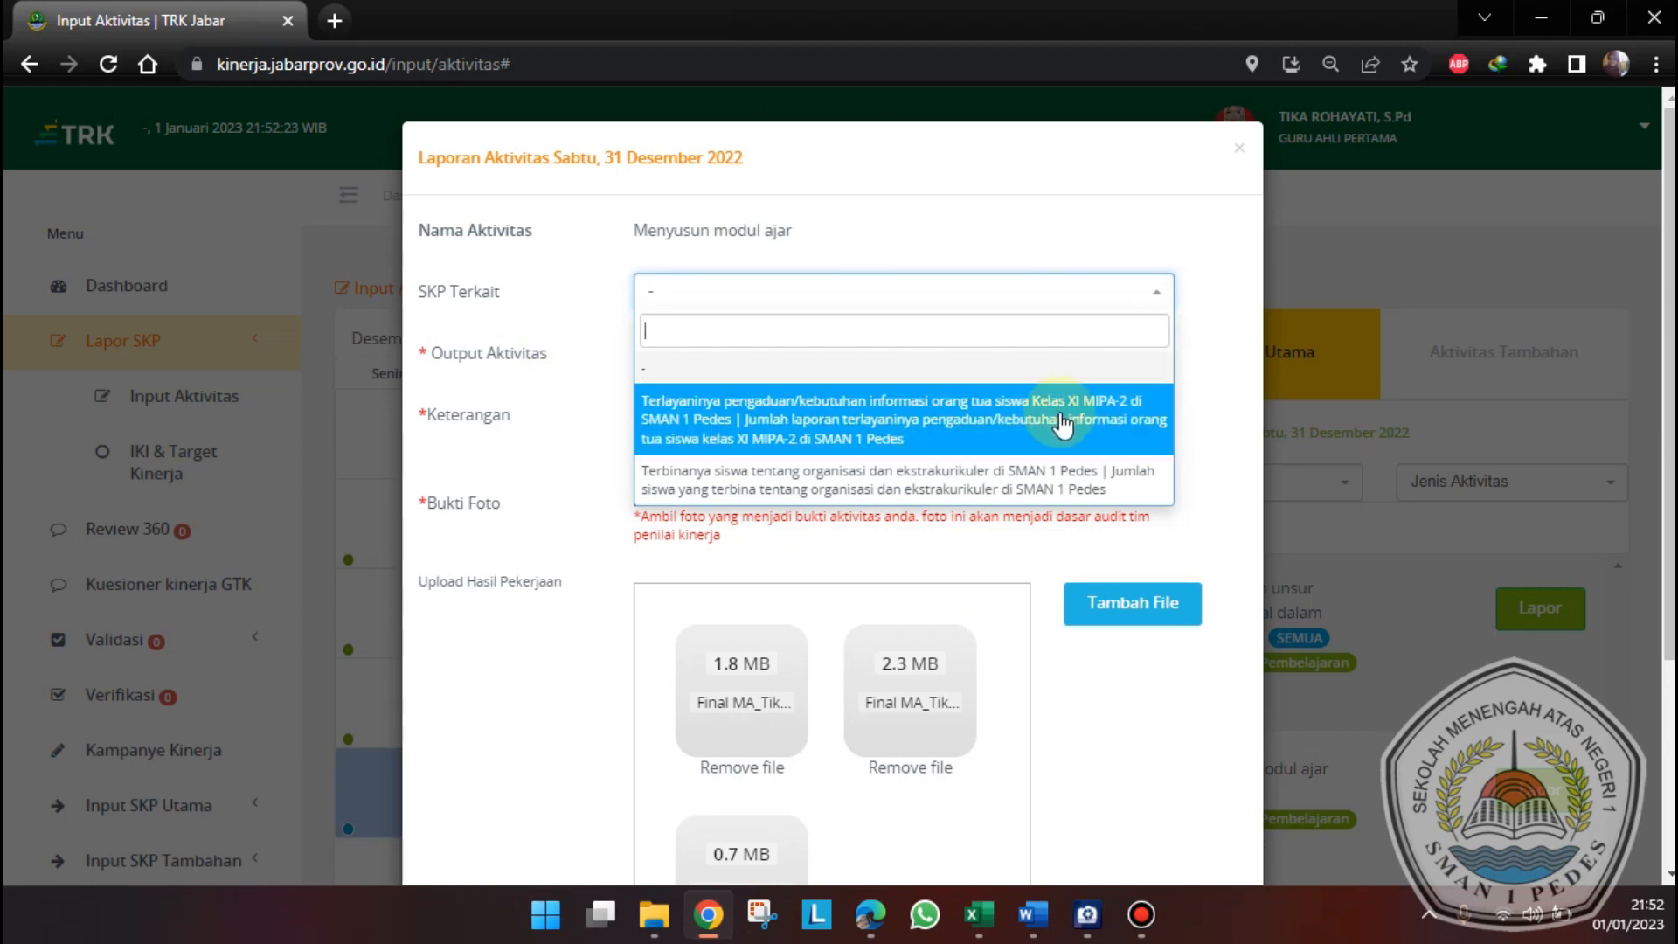
pyautogui.click(1017, 371)
pyautogui.scroll(-3, 1160, 428)
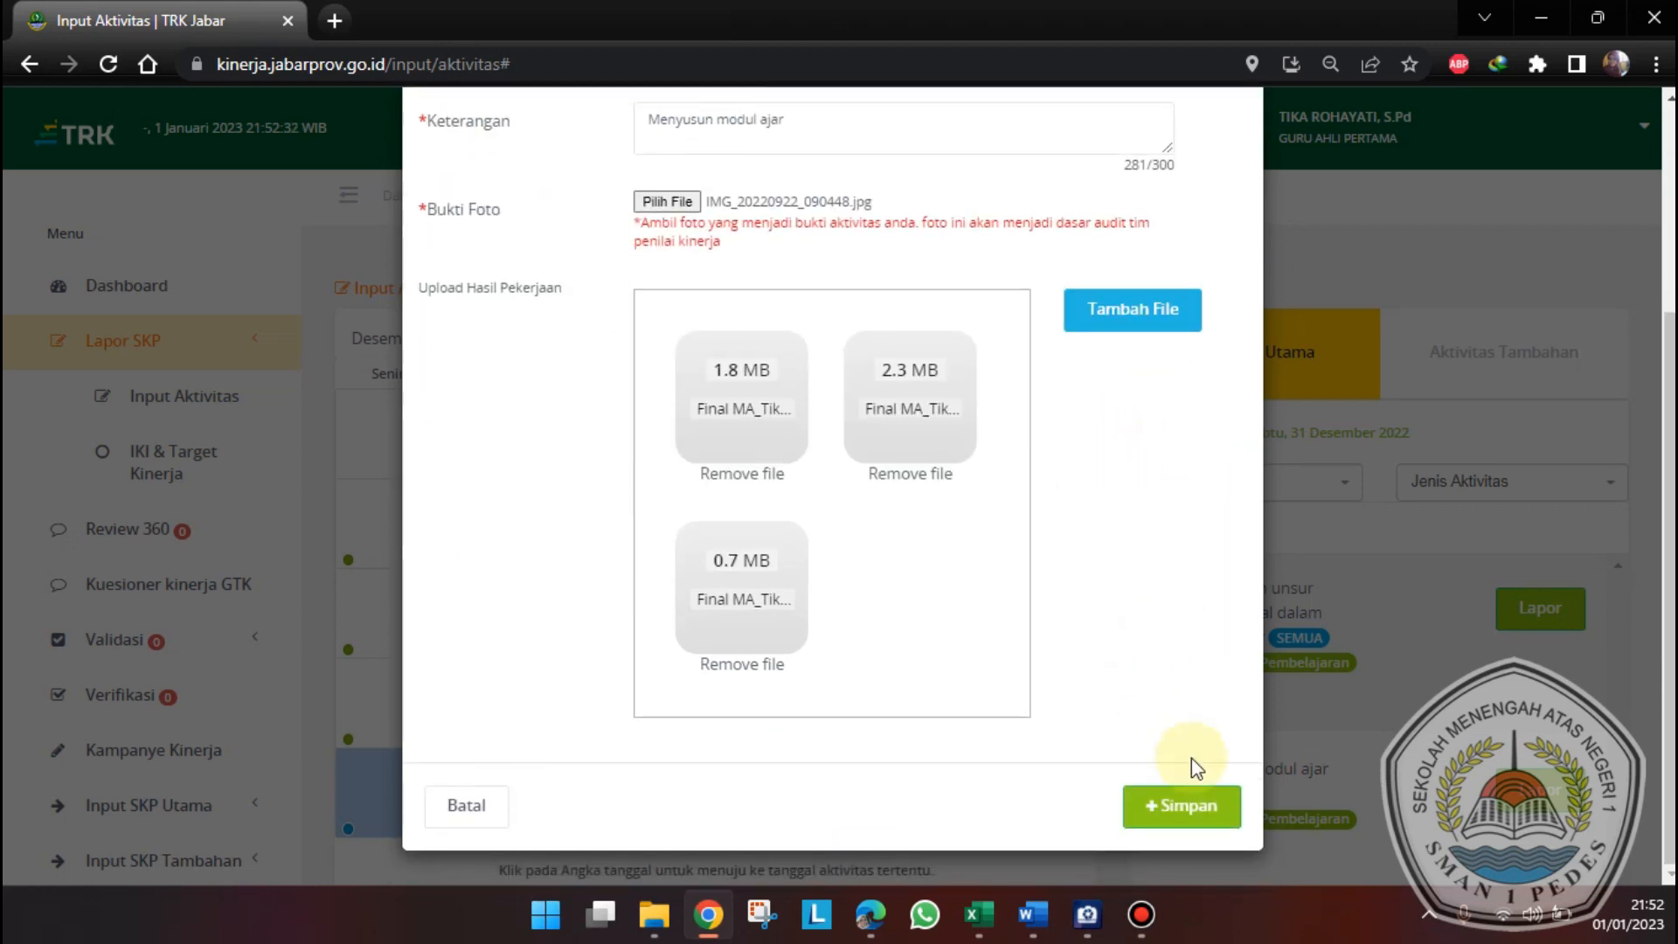
pyautogui.scroll(3, 1143, 716)
pyautogui.scroll(-3, 1145, 716)
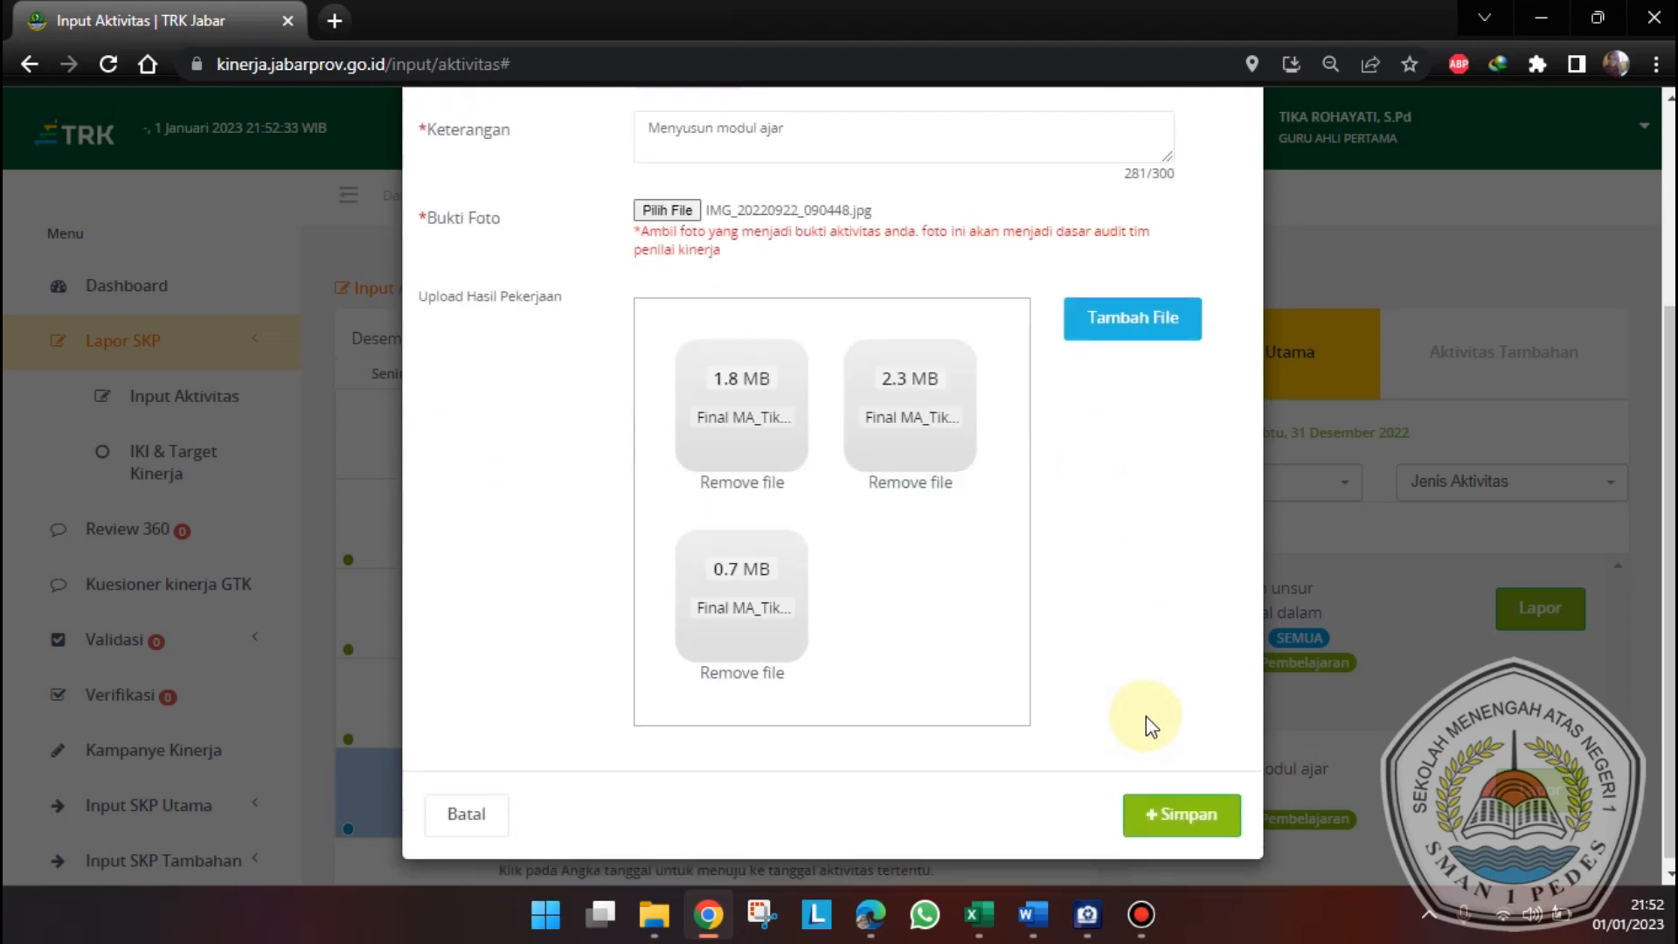
pyautogui.scroll(3, 1198, 569)
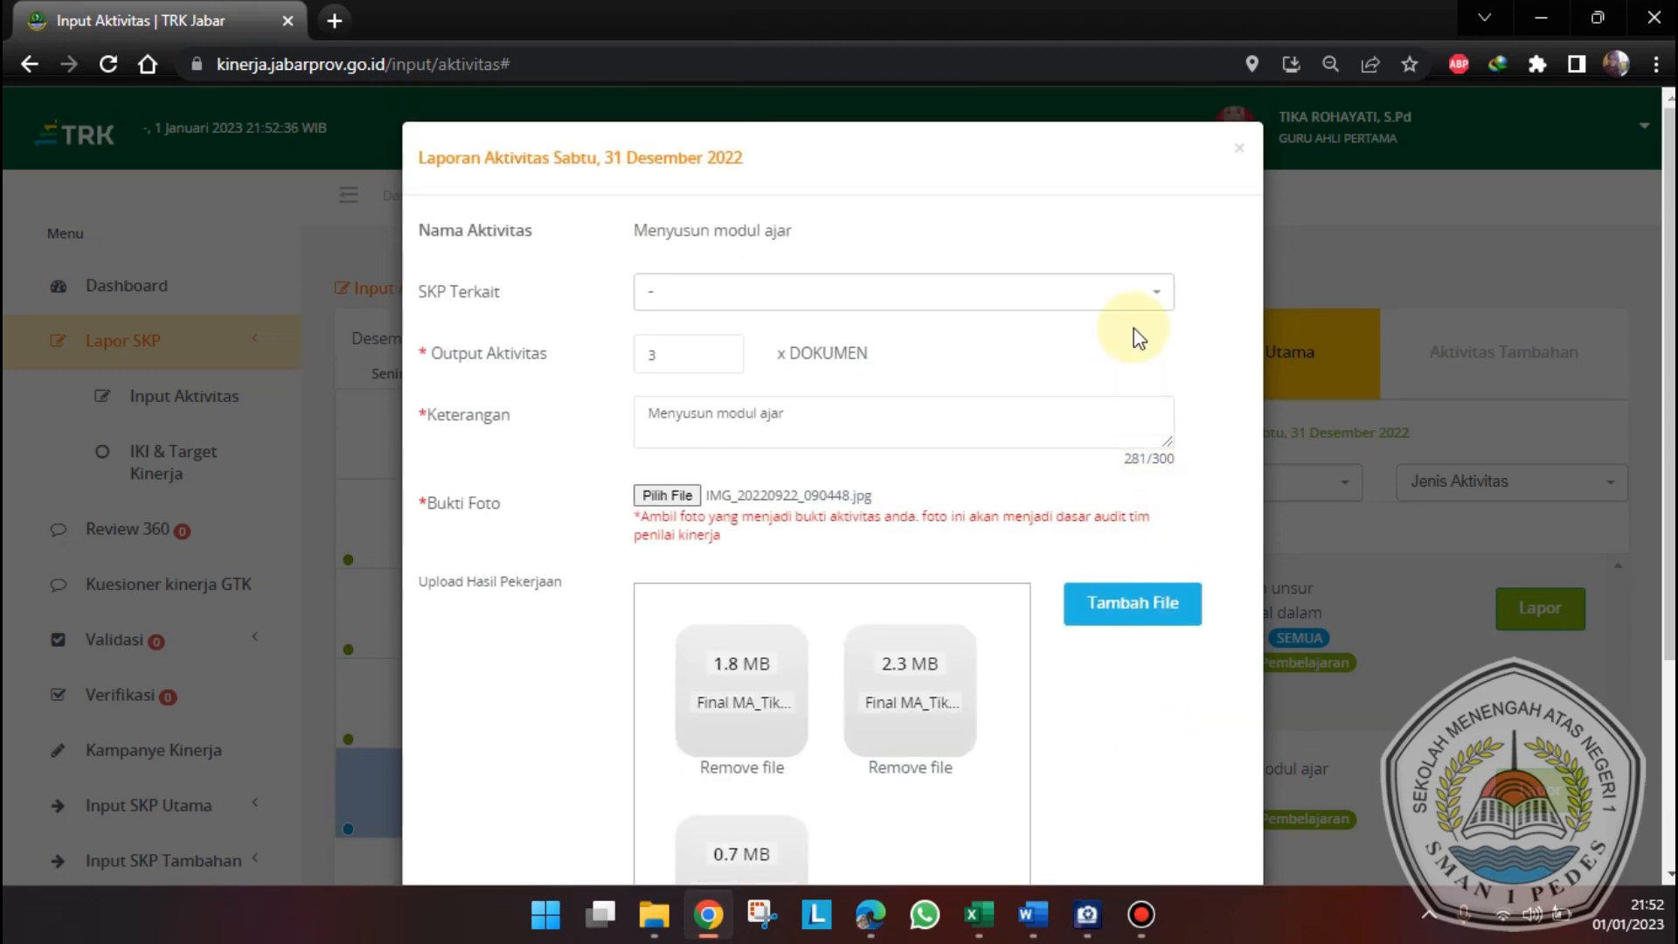
pyautogui.click(1140, 301)
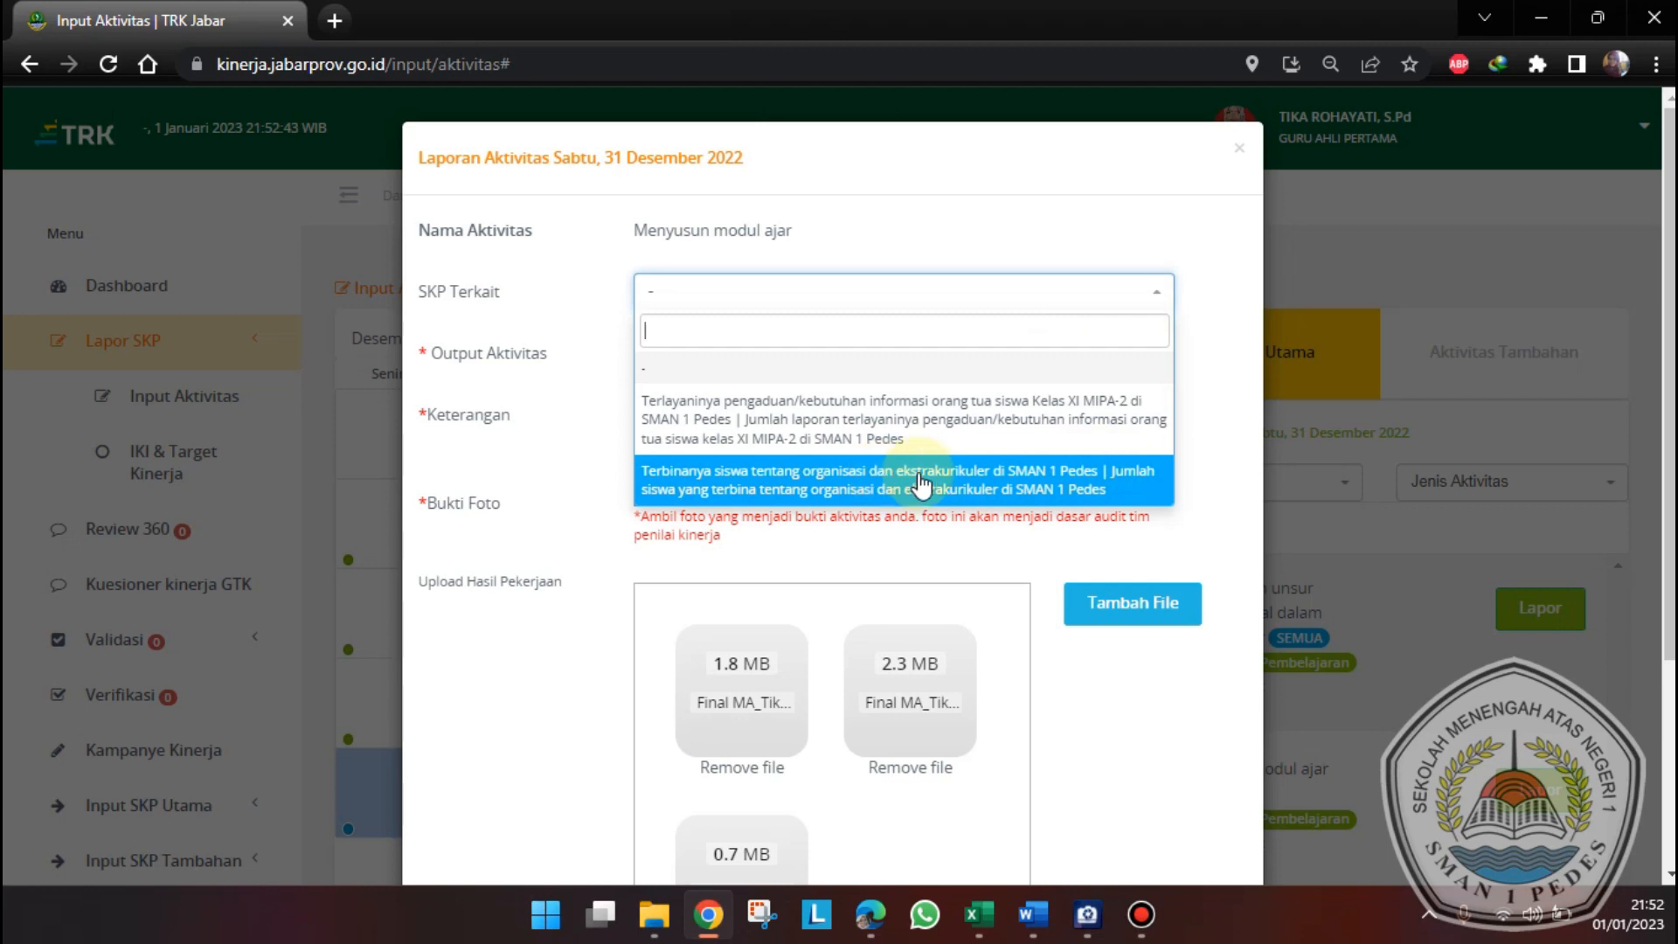
pyautogui.click(1080, 367)
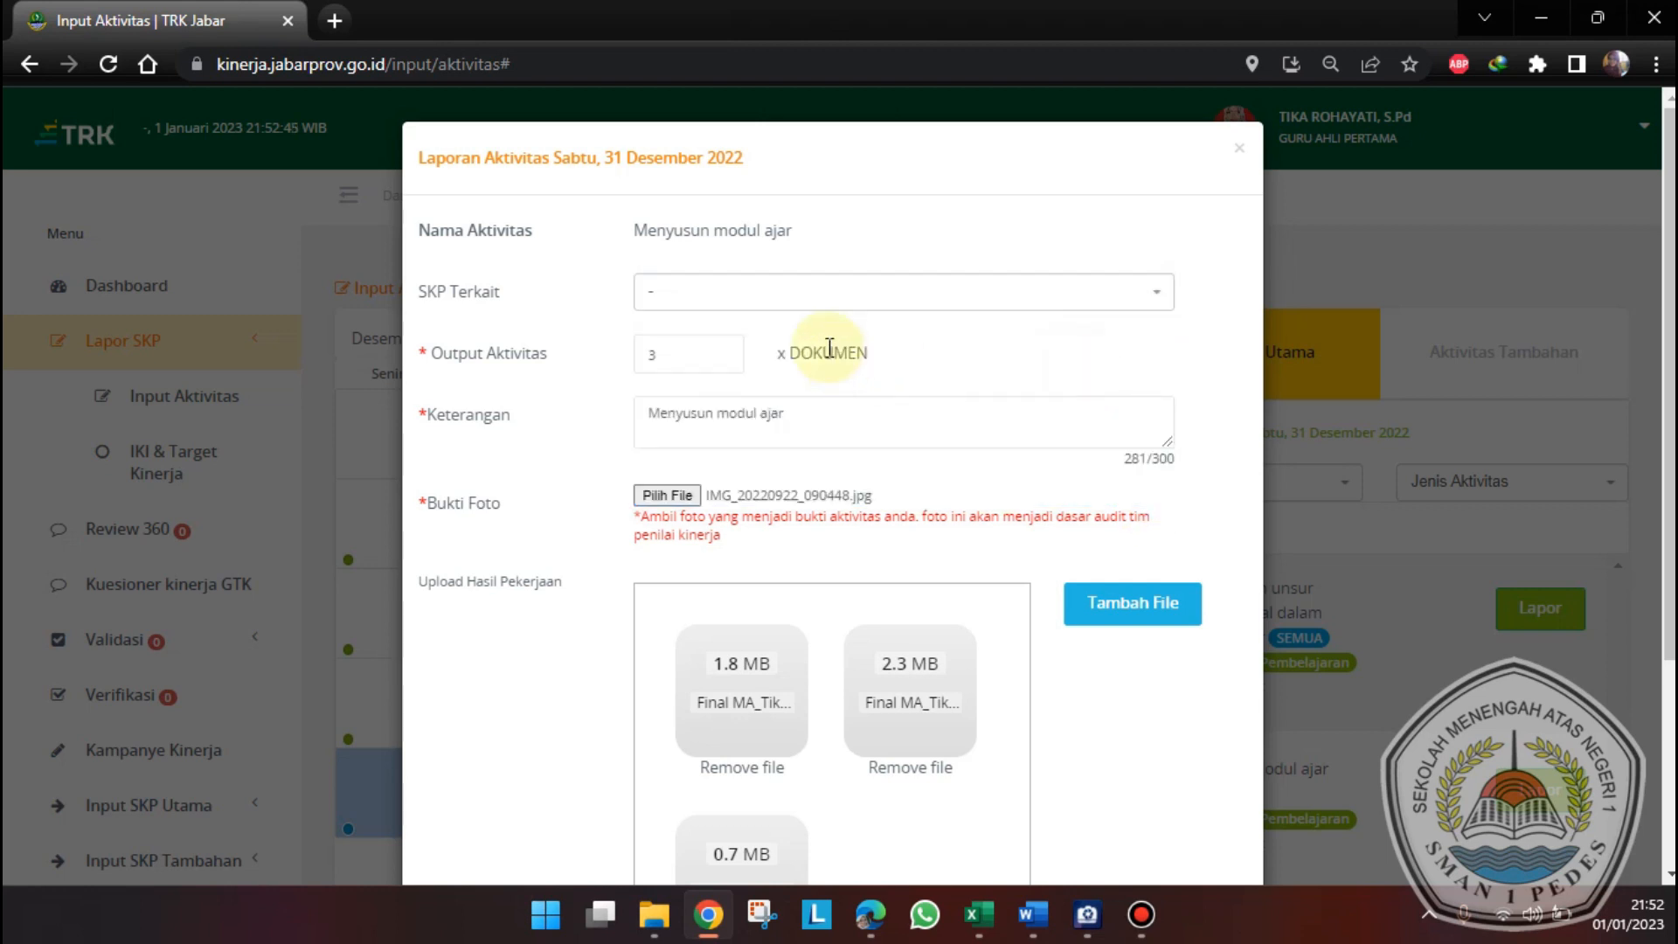
# - Save the "Menyusun modul ajar" report and show December 2022 in the activity calendar
pyautogui.scroll(-3, 1175, 513)
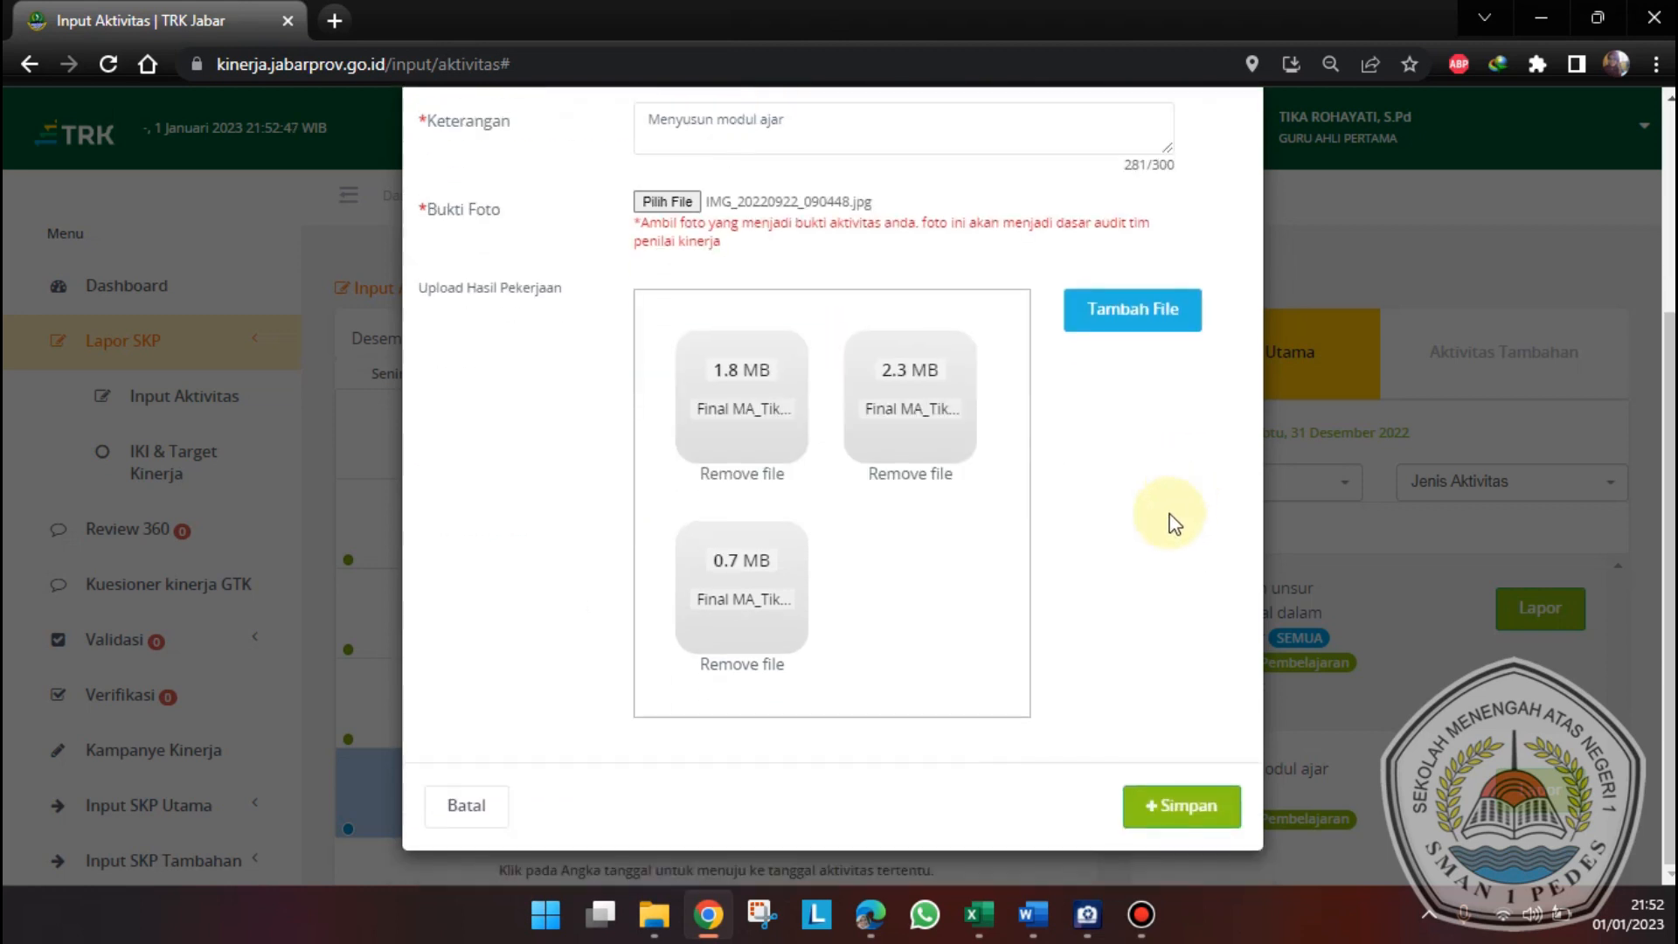
pyautogui.click(1211, 822)
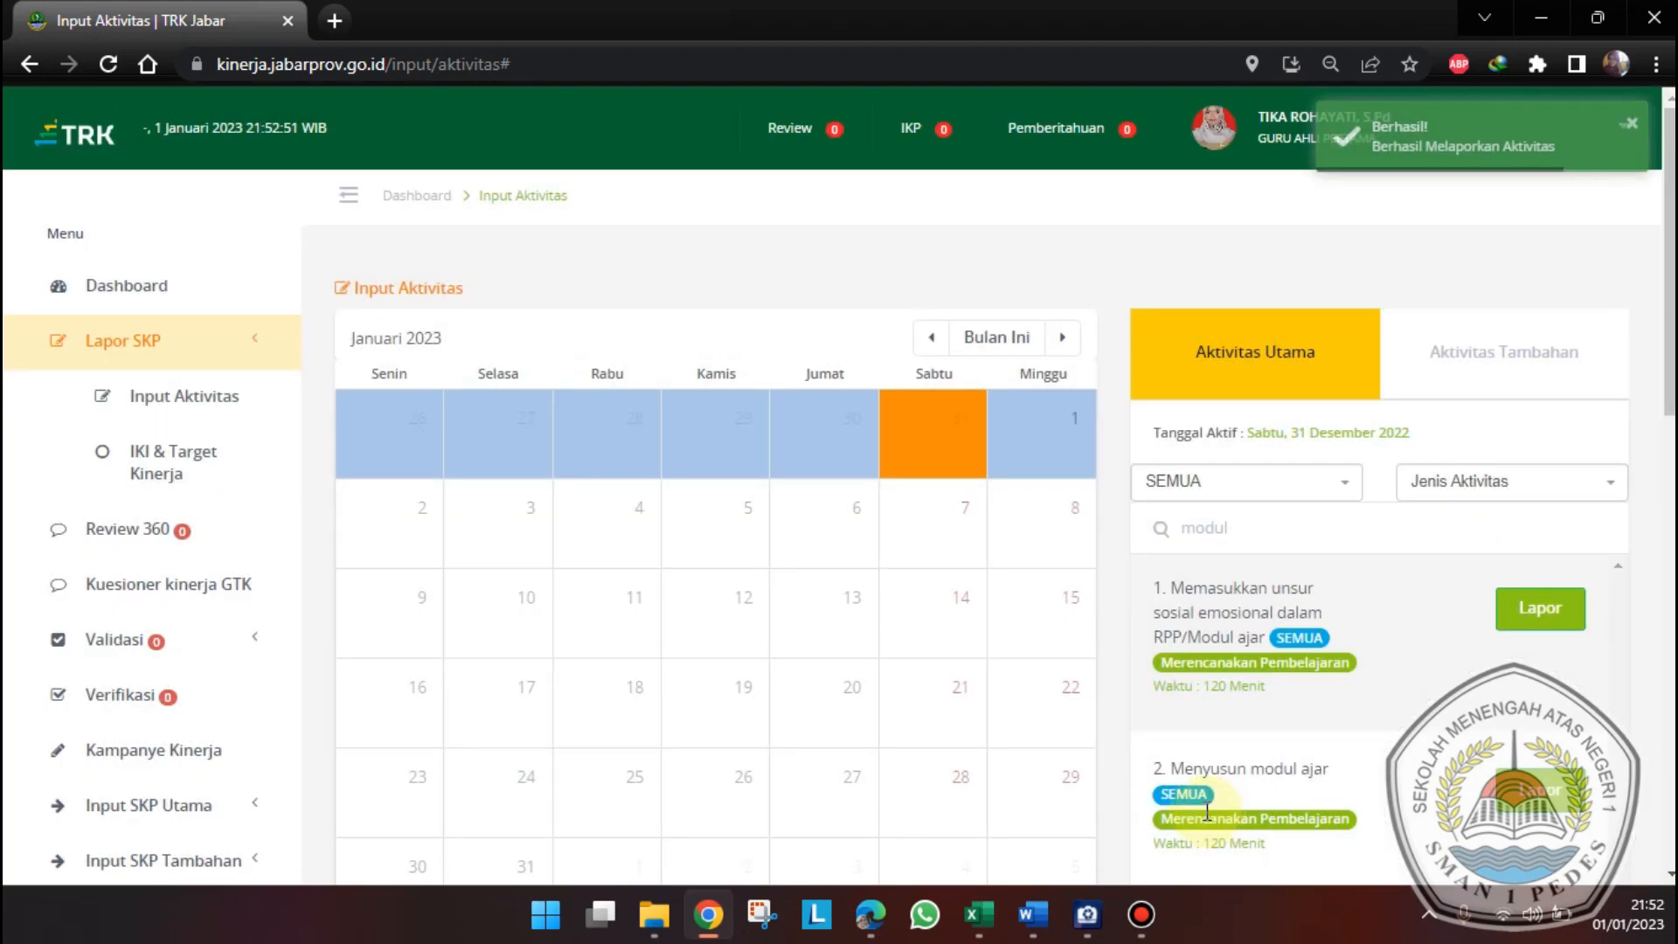
pyautogui.click(930, 339)
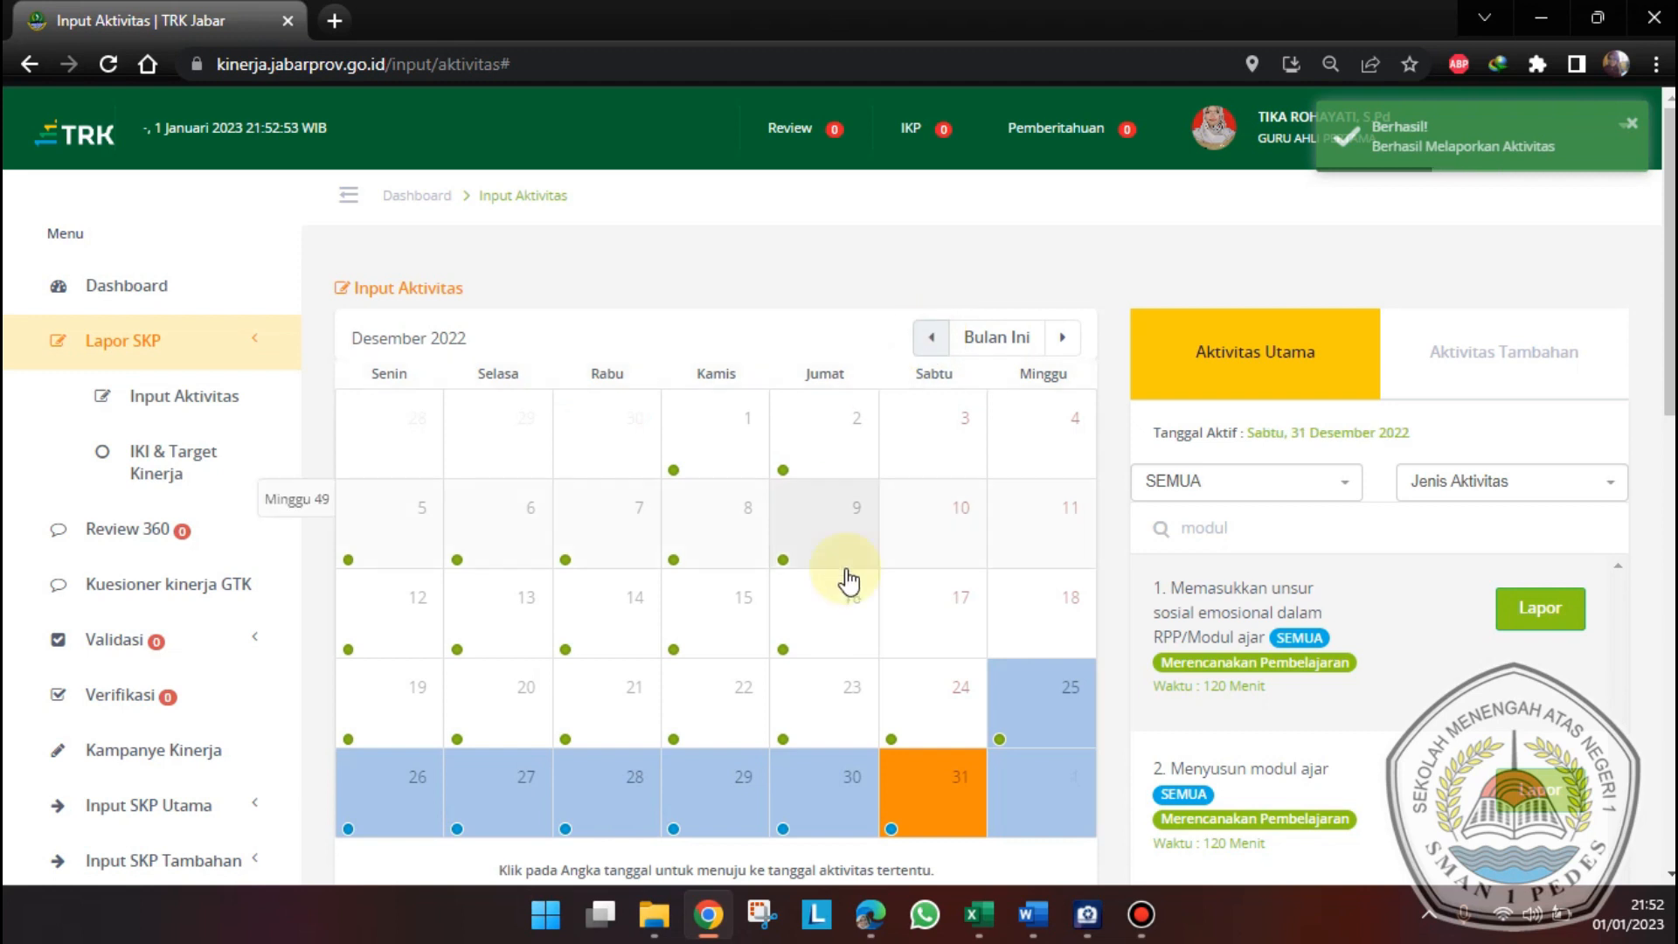
# - Review the saved 31 December report and locate the Saturday activity "Melaksanakan identifikasi awal asesmen diagnostik" in the Excel agenda
pyautogui.click(849, 577)
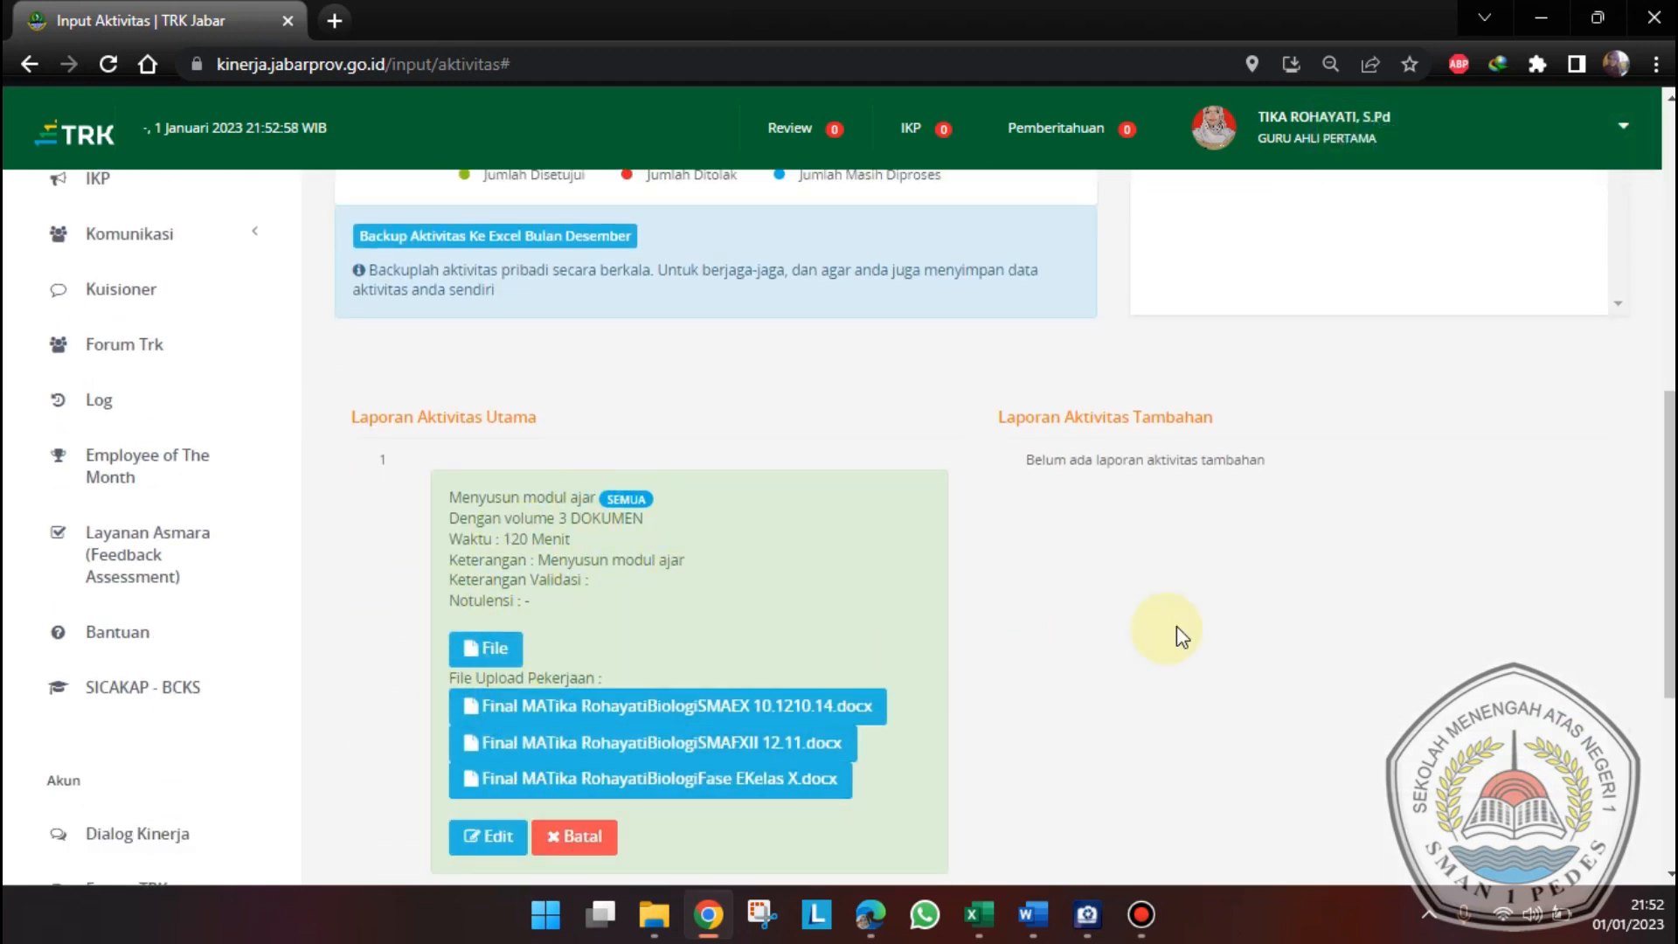
pyautogui.scroll(-5, 1198, 628)
pyautogui.click(977, 914)
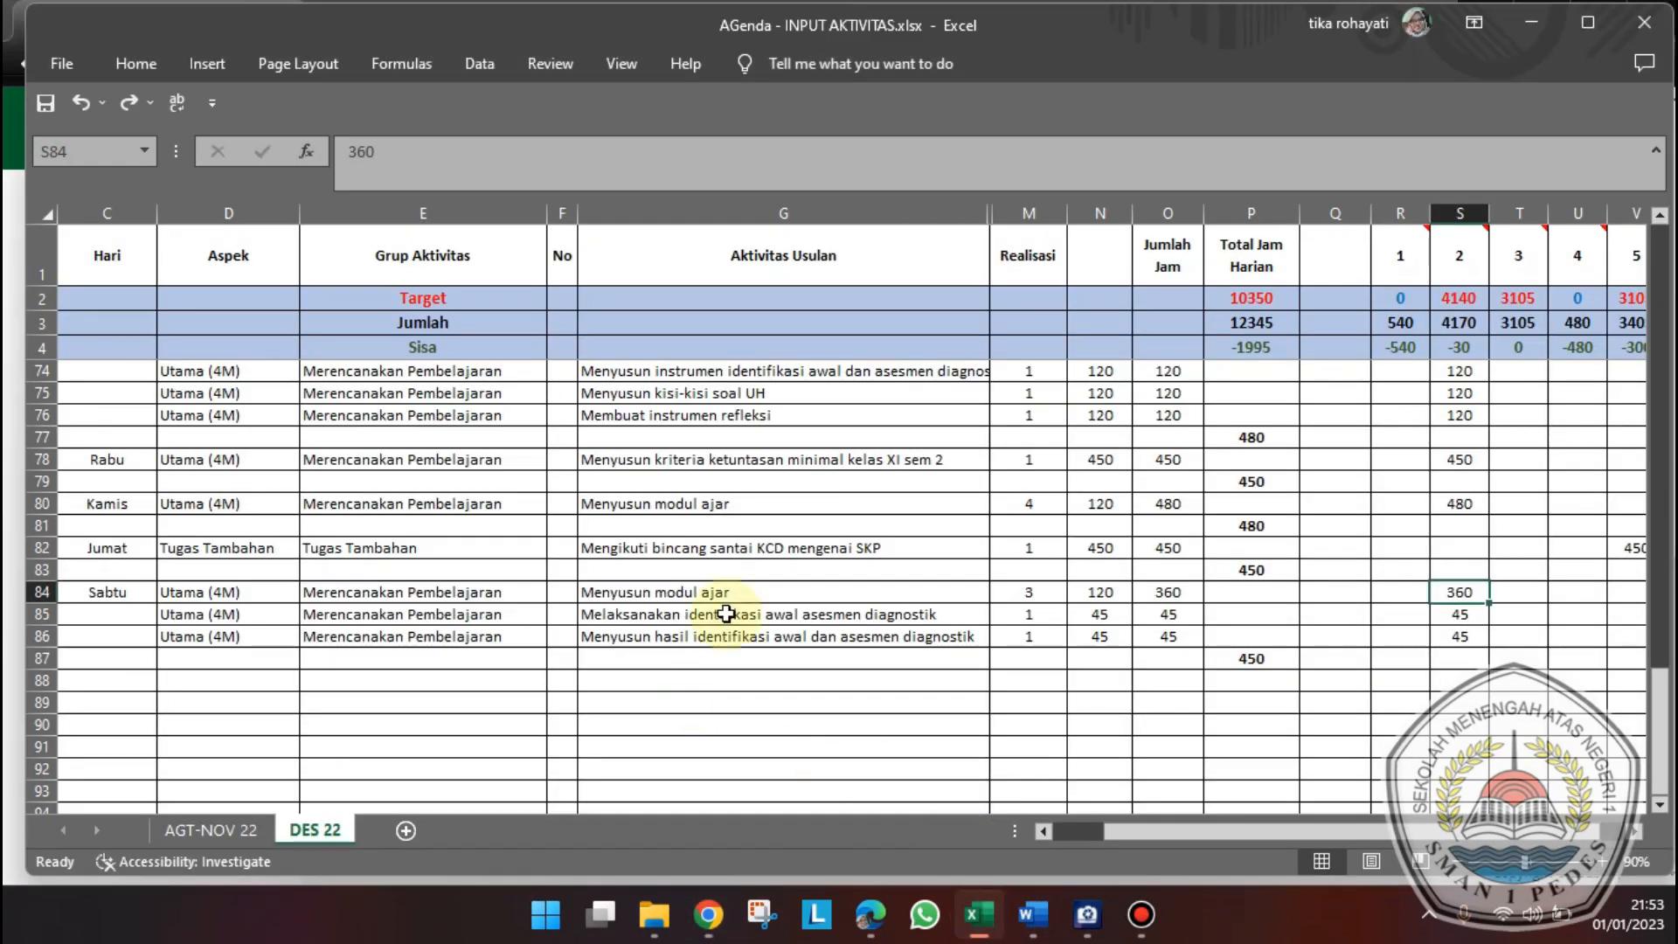
pyautogui.click(726, 613)
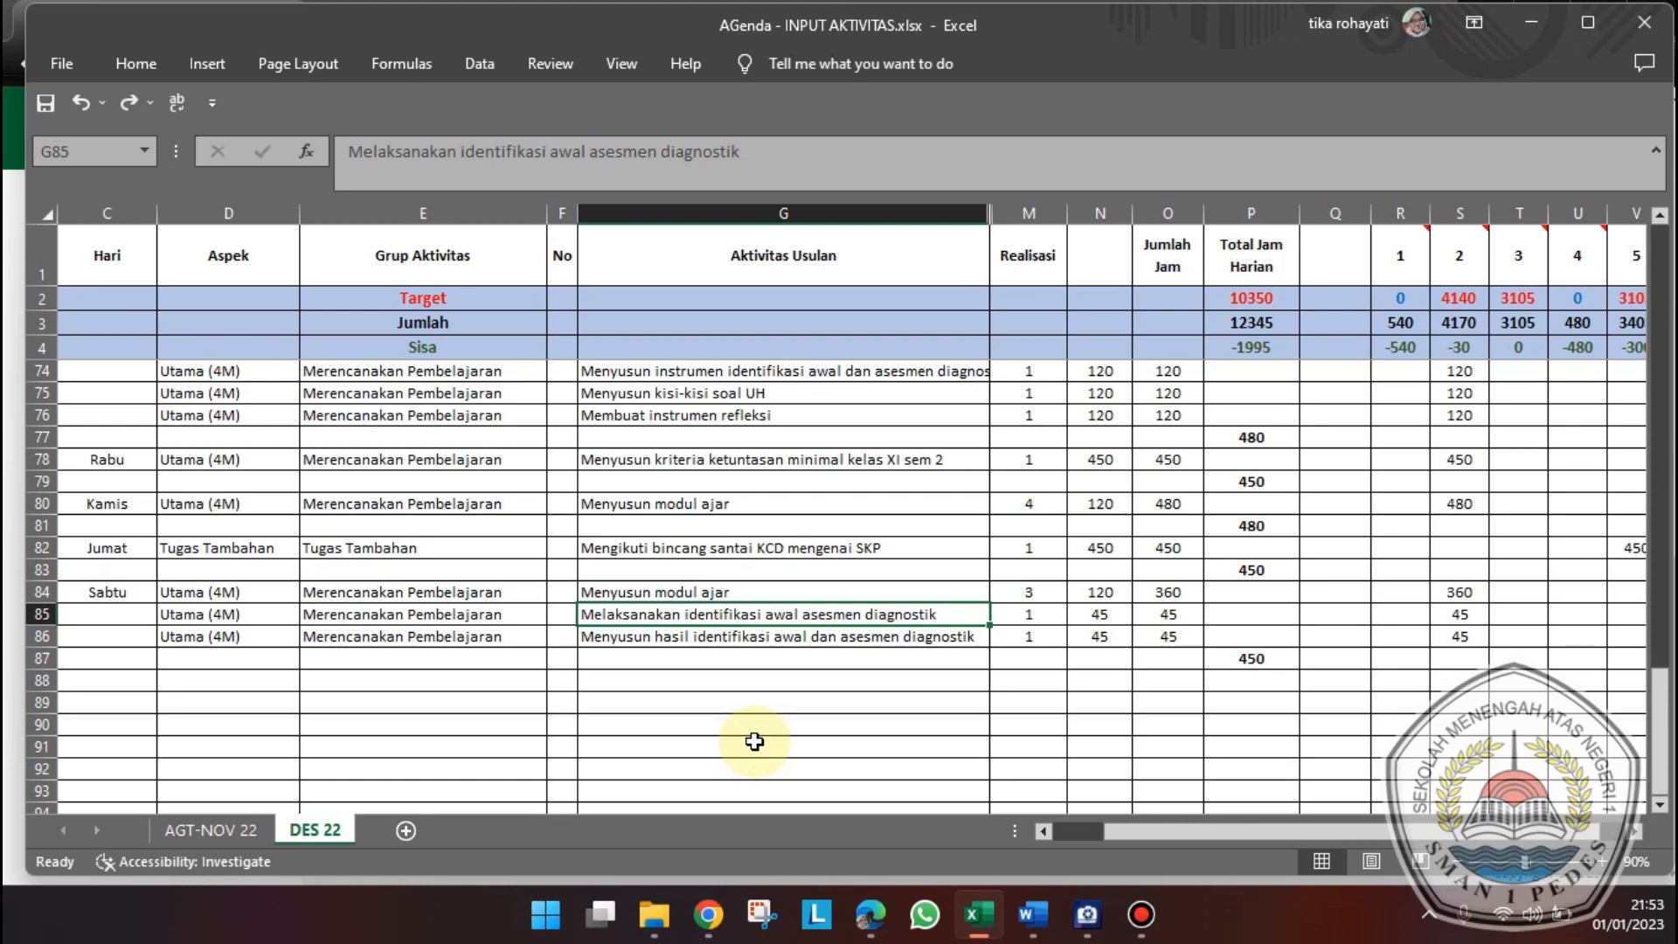
# - Search TRK Jabar's main activities for "asesmen" and start a report for "Melaksanakan identifikasi awal dan asesmen diagnostik" on 31 December 2022
pyautogui.click(709, 914)
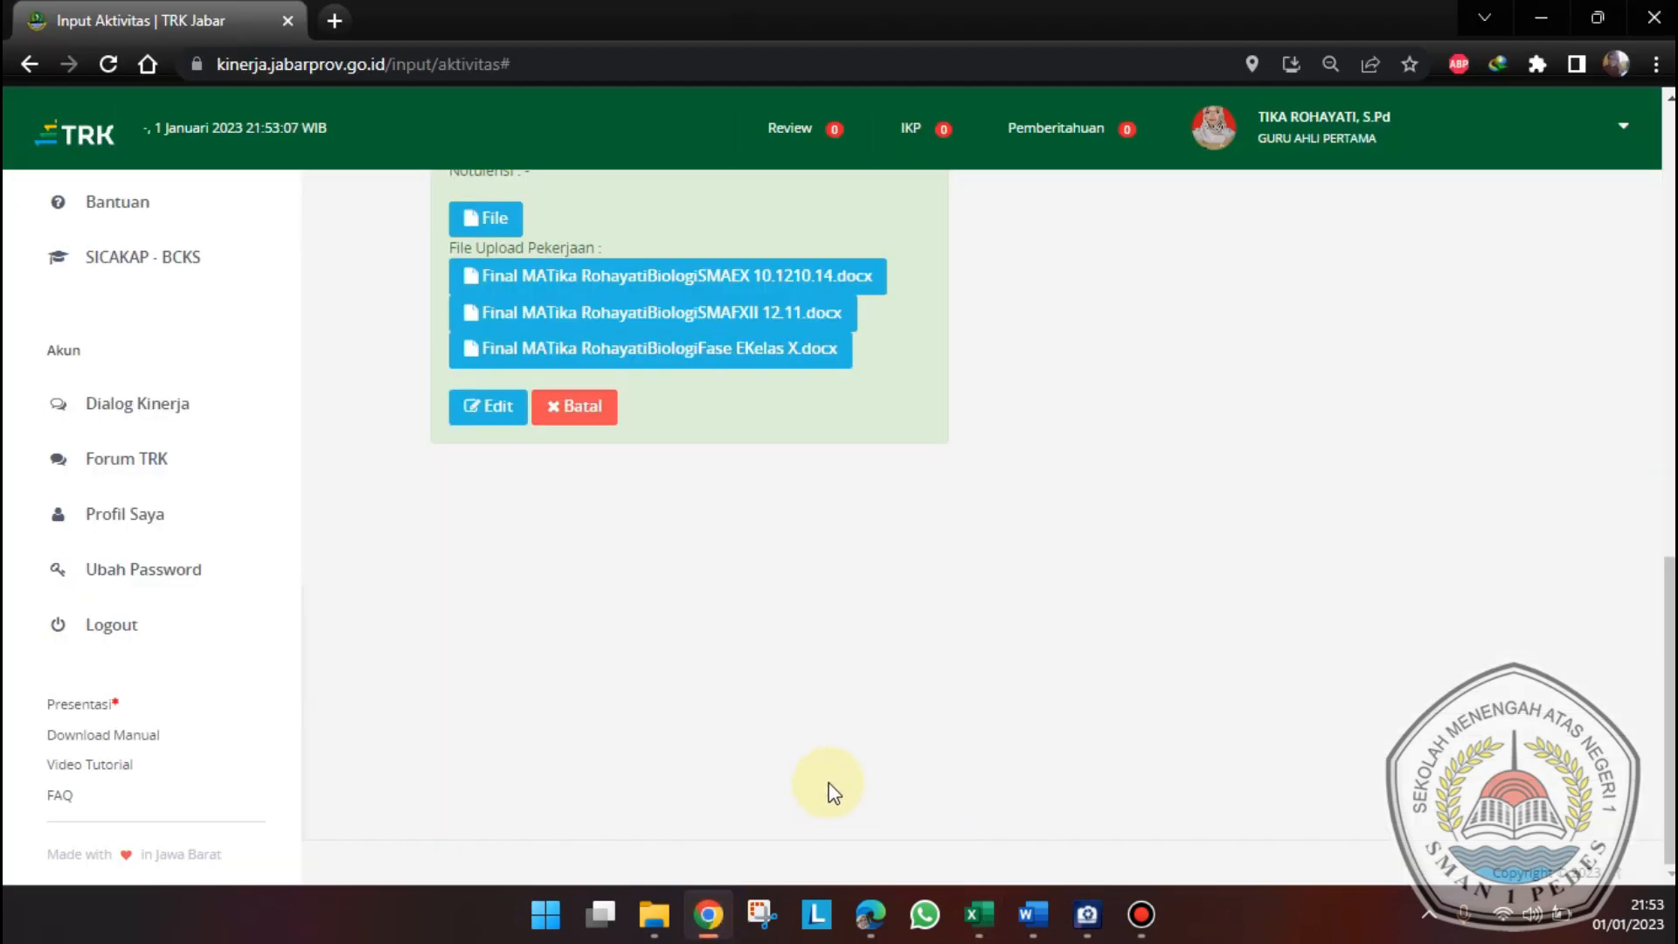
pyautogui.scroll(15, 828, 783)
pyautogui.click(1300, 478)
pyautogui.press('BackSpace')
pyautogui.press('BackSpace')
pyautogui.press('BackSpace')
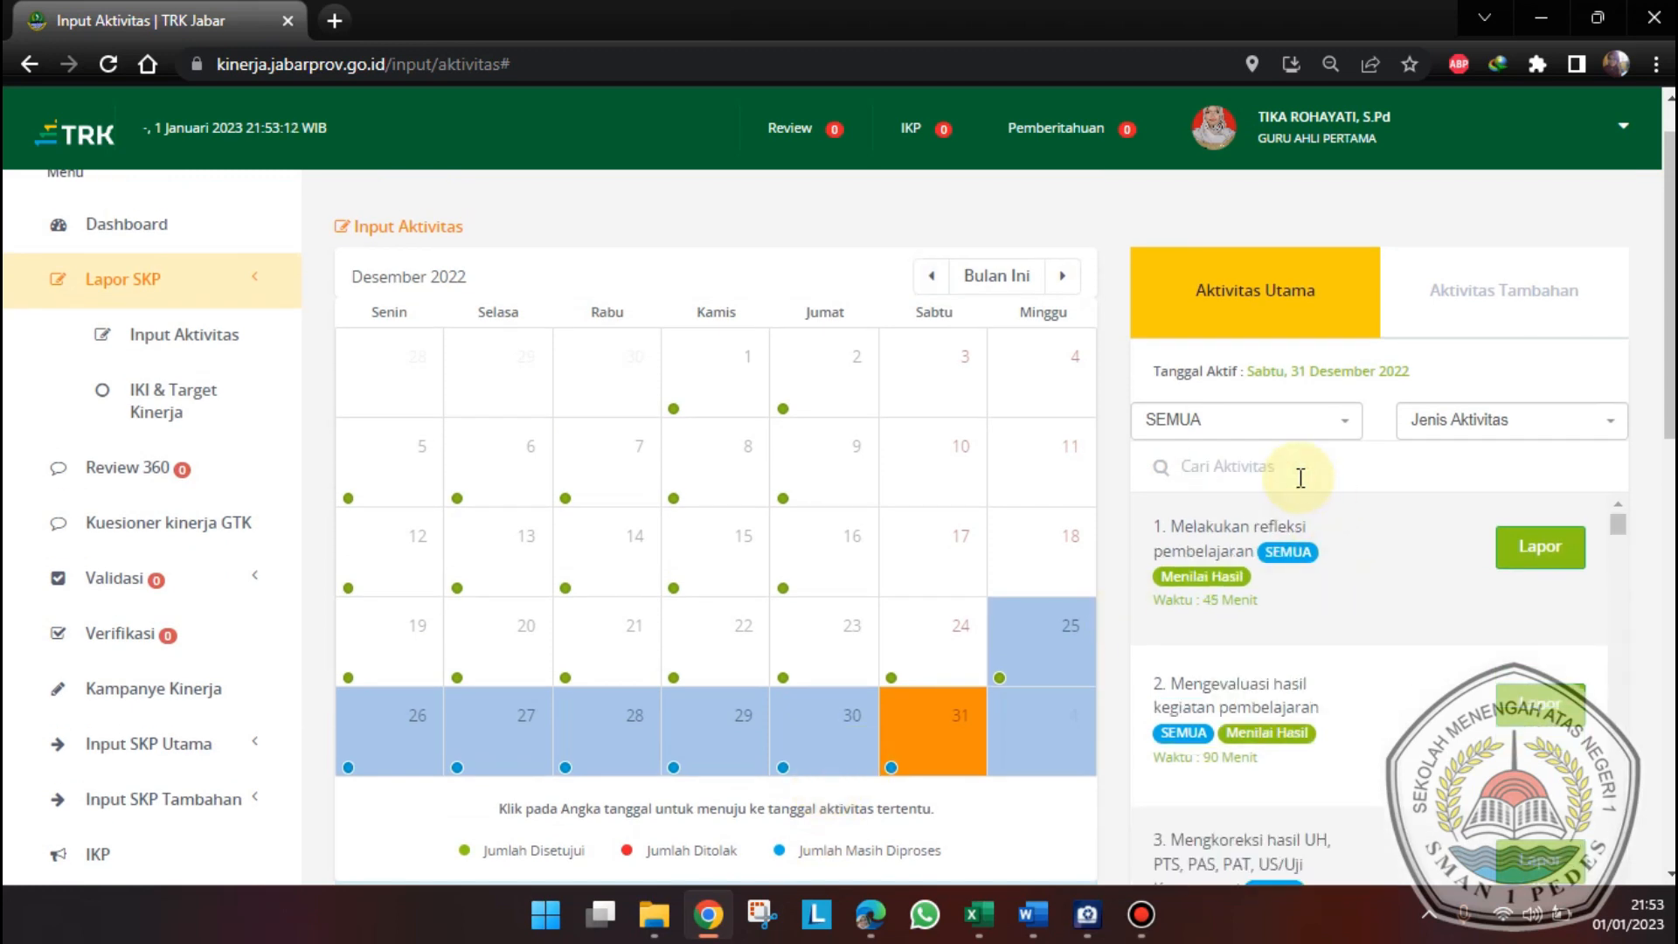
pyautogui.write('asesmen')
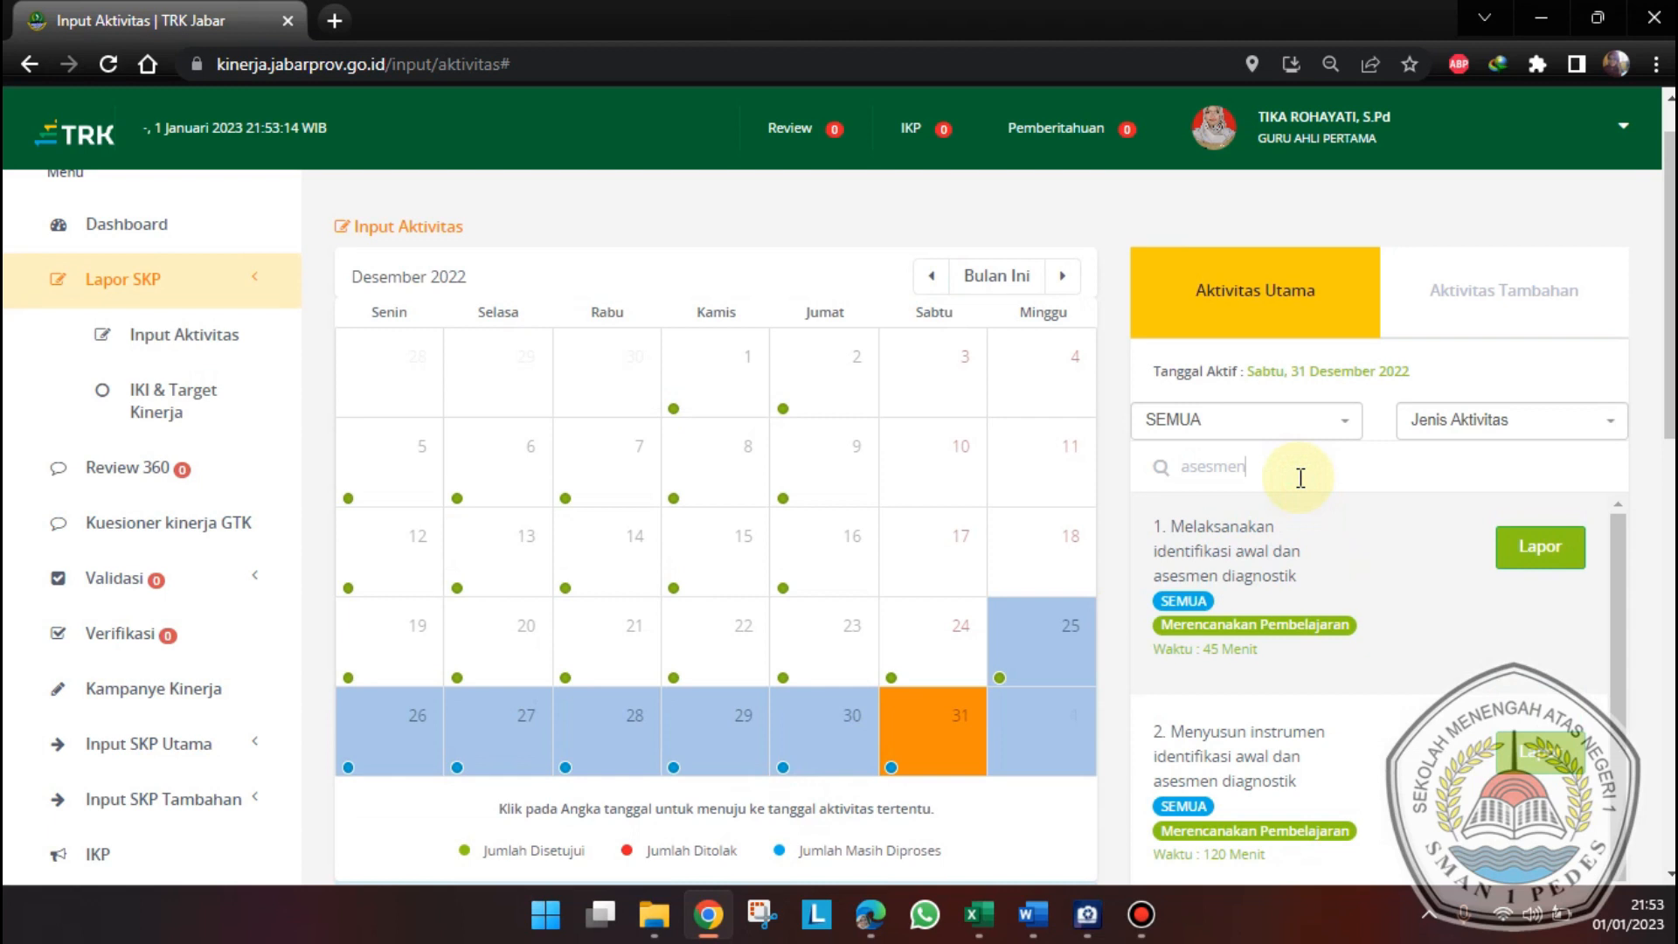
pyautogui.click(1303, 479)
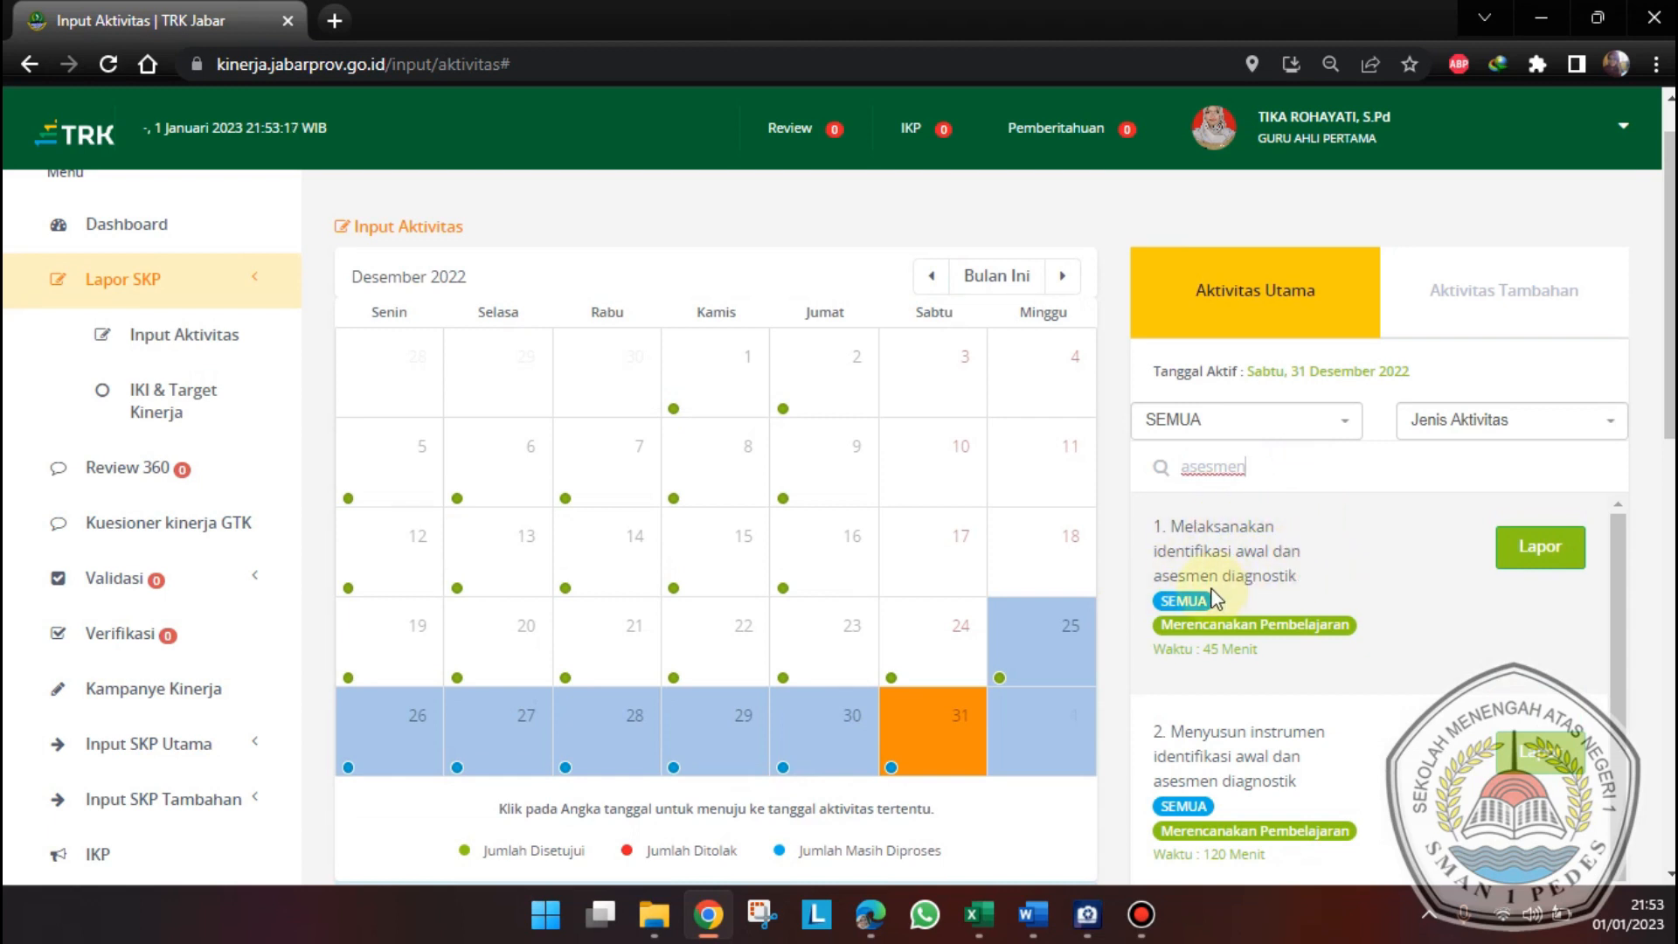
pyautogui.click(1545, 560)
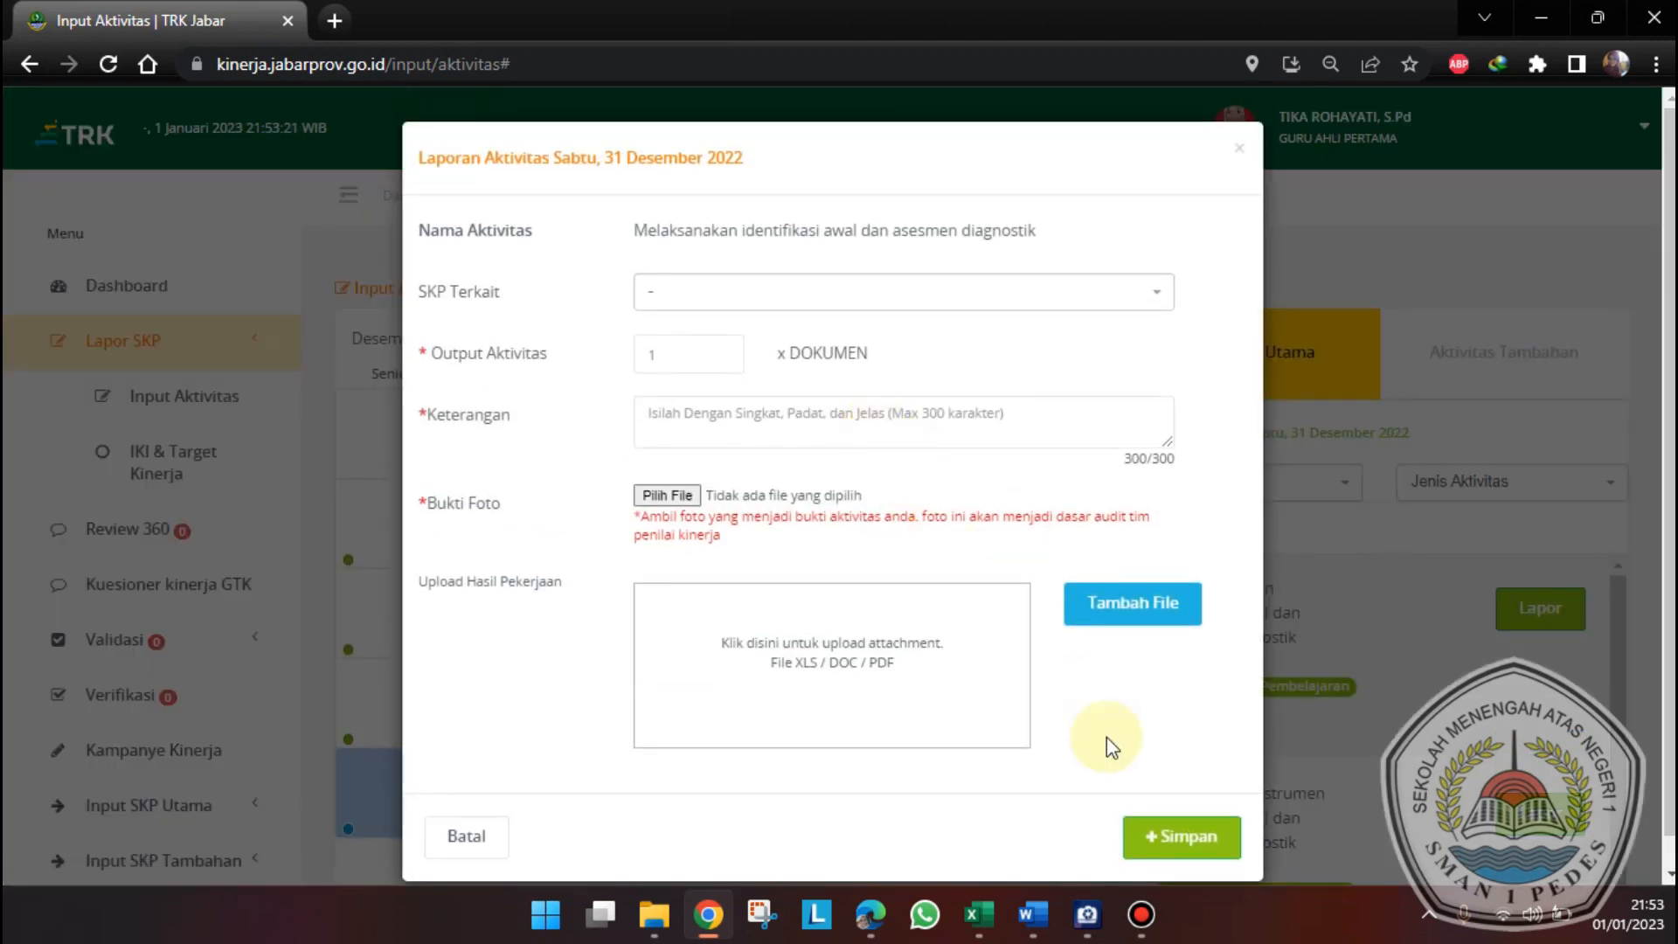
# - Copy the activity text from the Excel agenda into Keterangan as "Melaksanakan identifikasi awal asesmen diagnostik di kelas XII IPS-7"
pyautogui.click(979, 917)
pyautogui.moveTo(768, 153); pyautogui.dragTo(217, 153)
pyautogui.hotkey('ctrl', 'c')
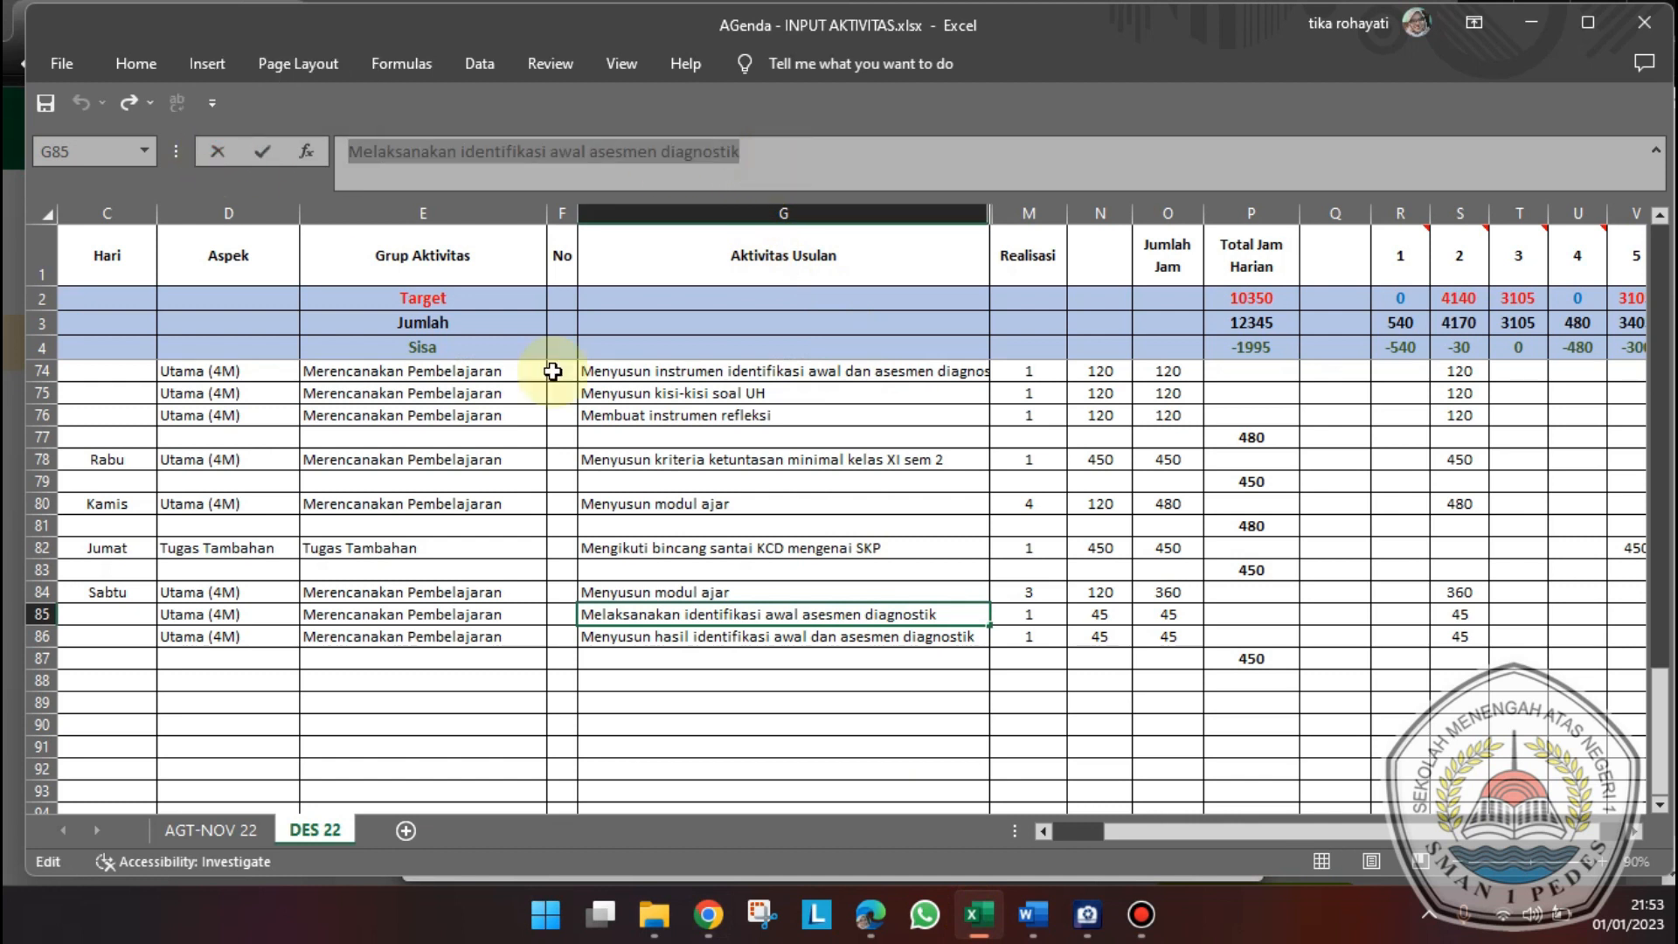
pyautogui.click(709, 919)
pyautogui.click(846, 420)
pyautogui.hotkey('ctrl', 'v')
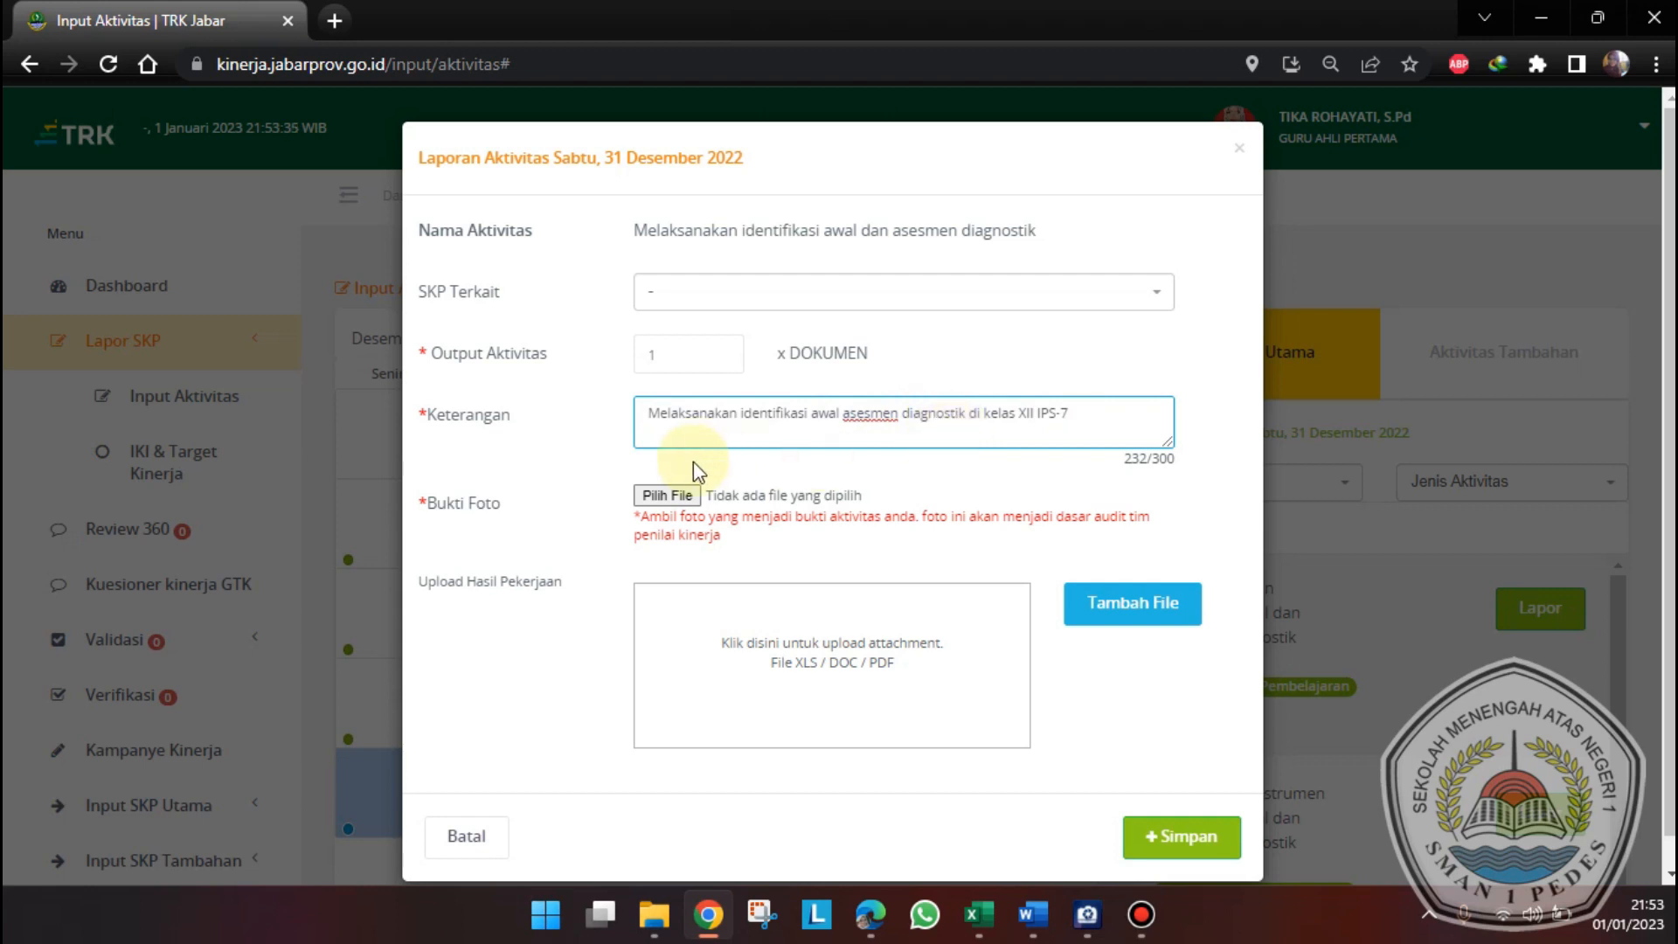
# - Attach IMG_20220908_084409.jpg as the Bukti Foto from the Depan Komputer dan Nulis folder under 4. KEPEGAWAIAN > Foto Kegiatan
pyautogui.click(673, 498)
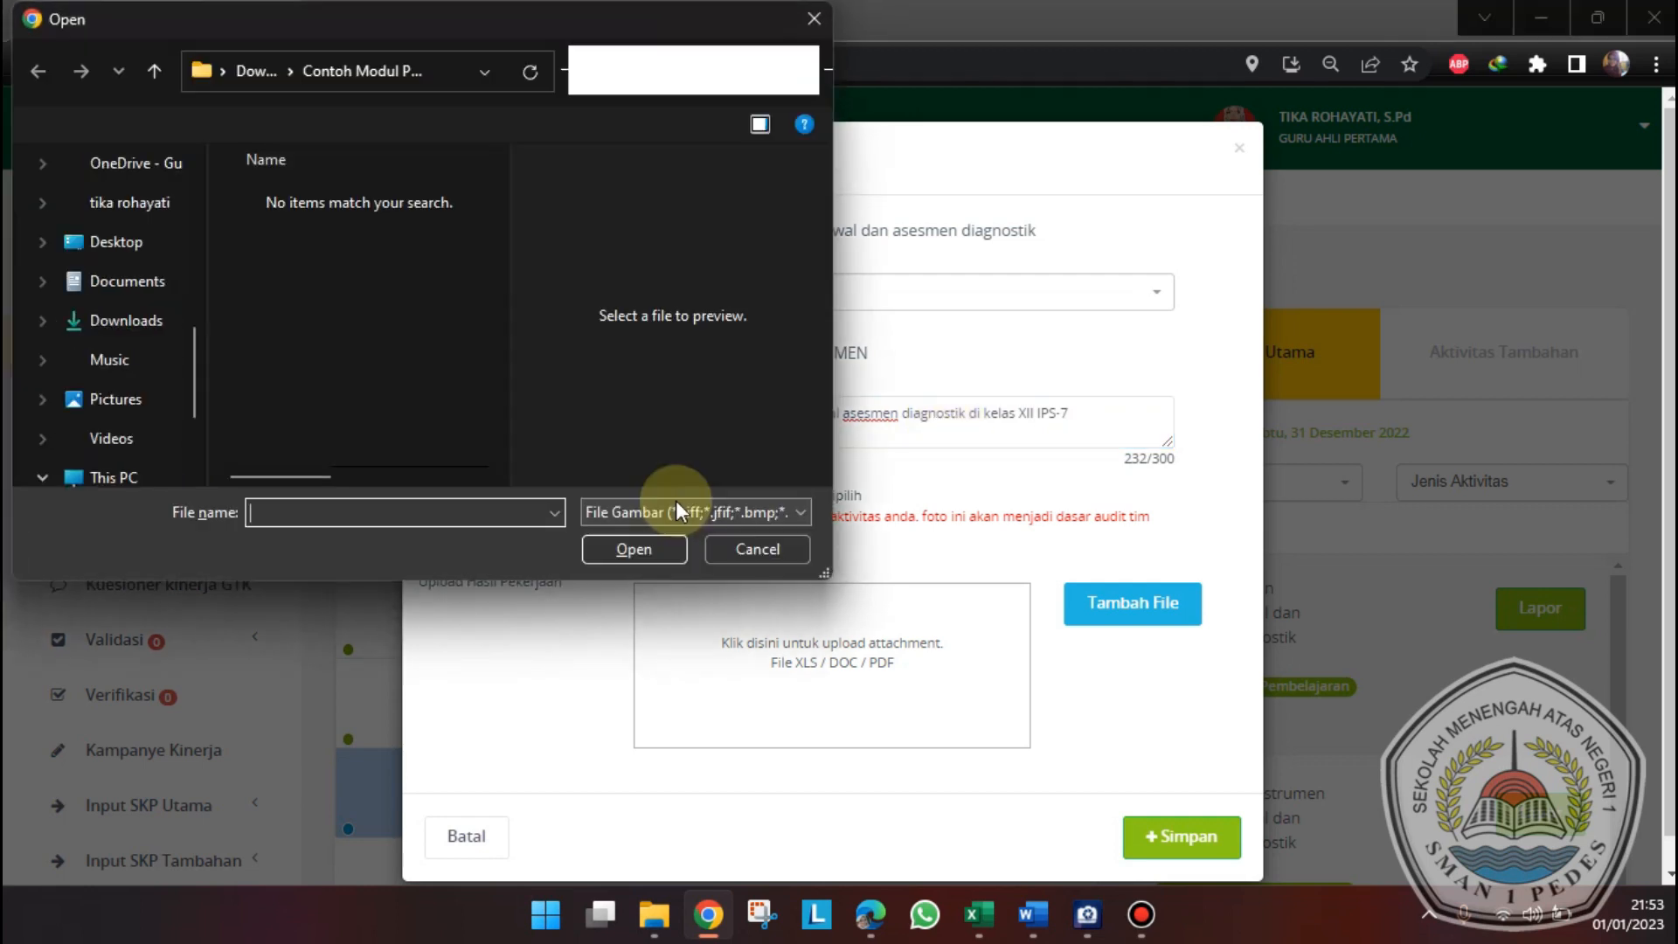
pyautogui.scroll(3, 140, 325)
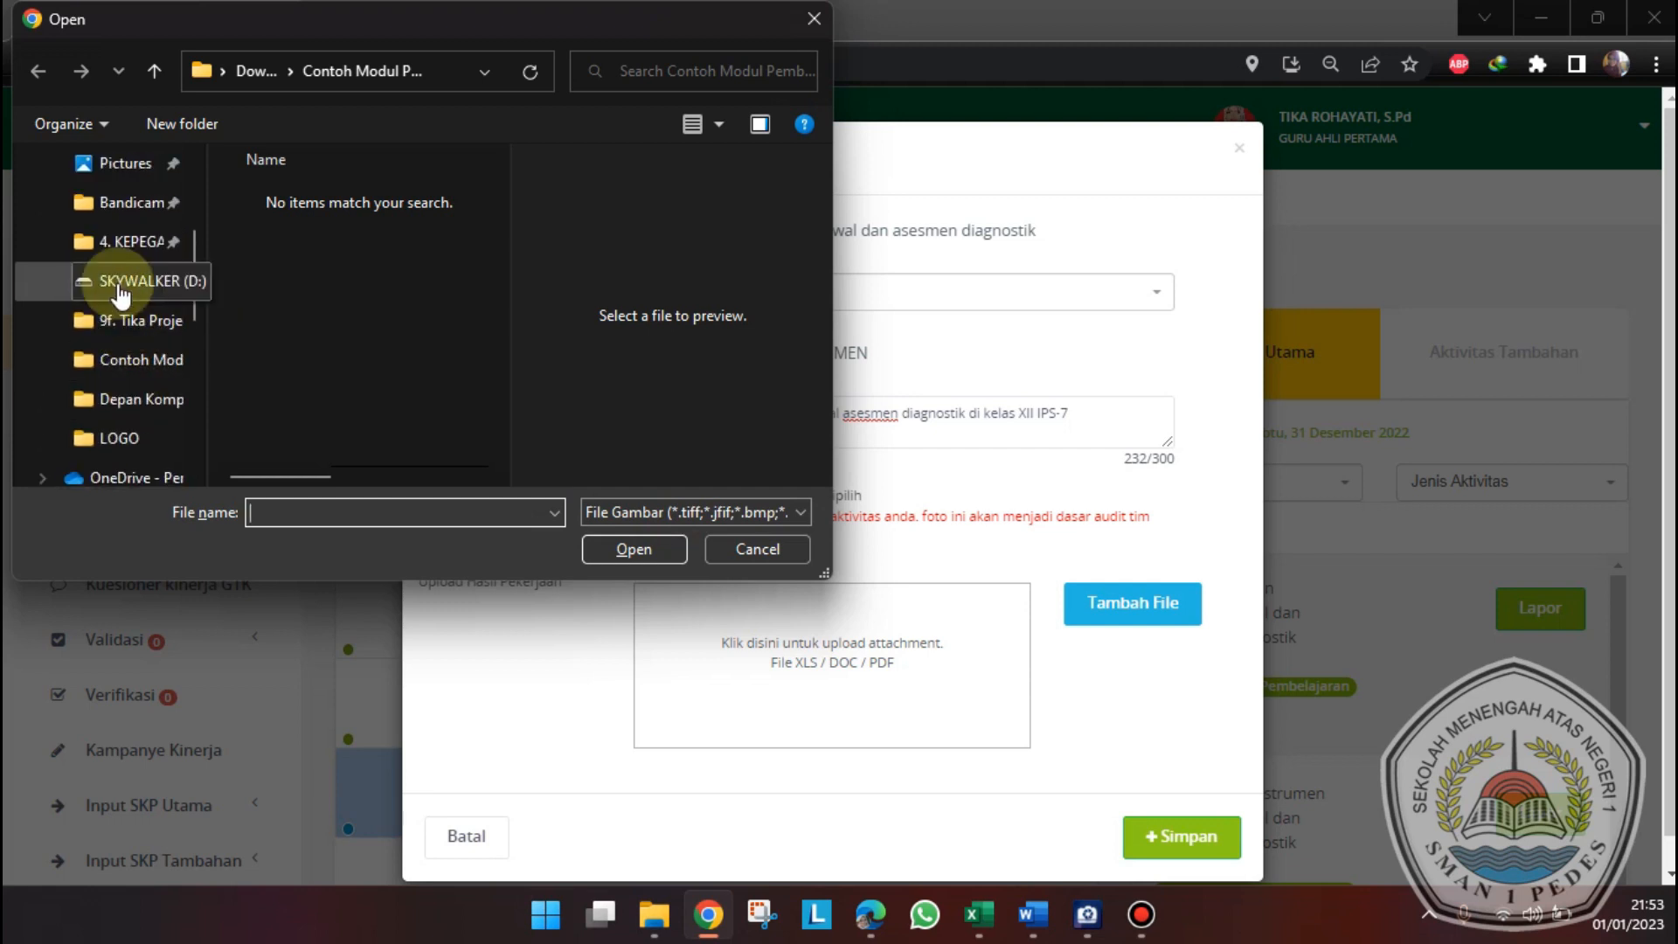
pyautogui.click(123, 241)
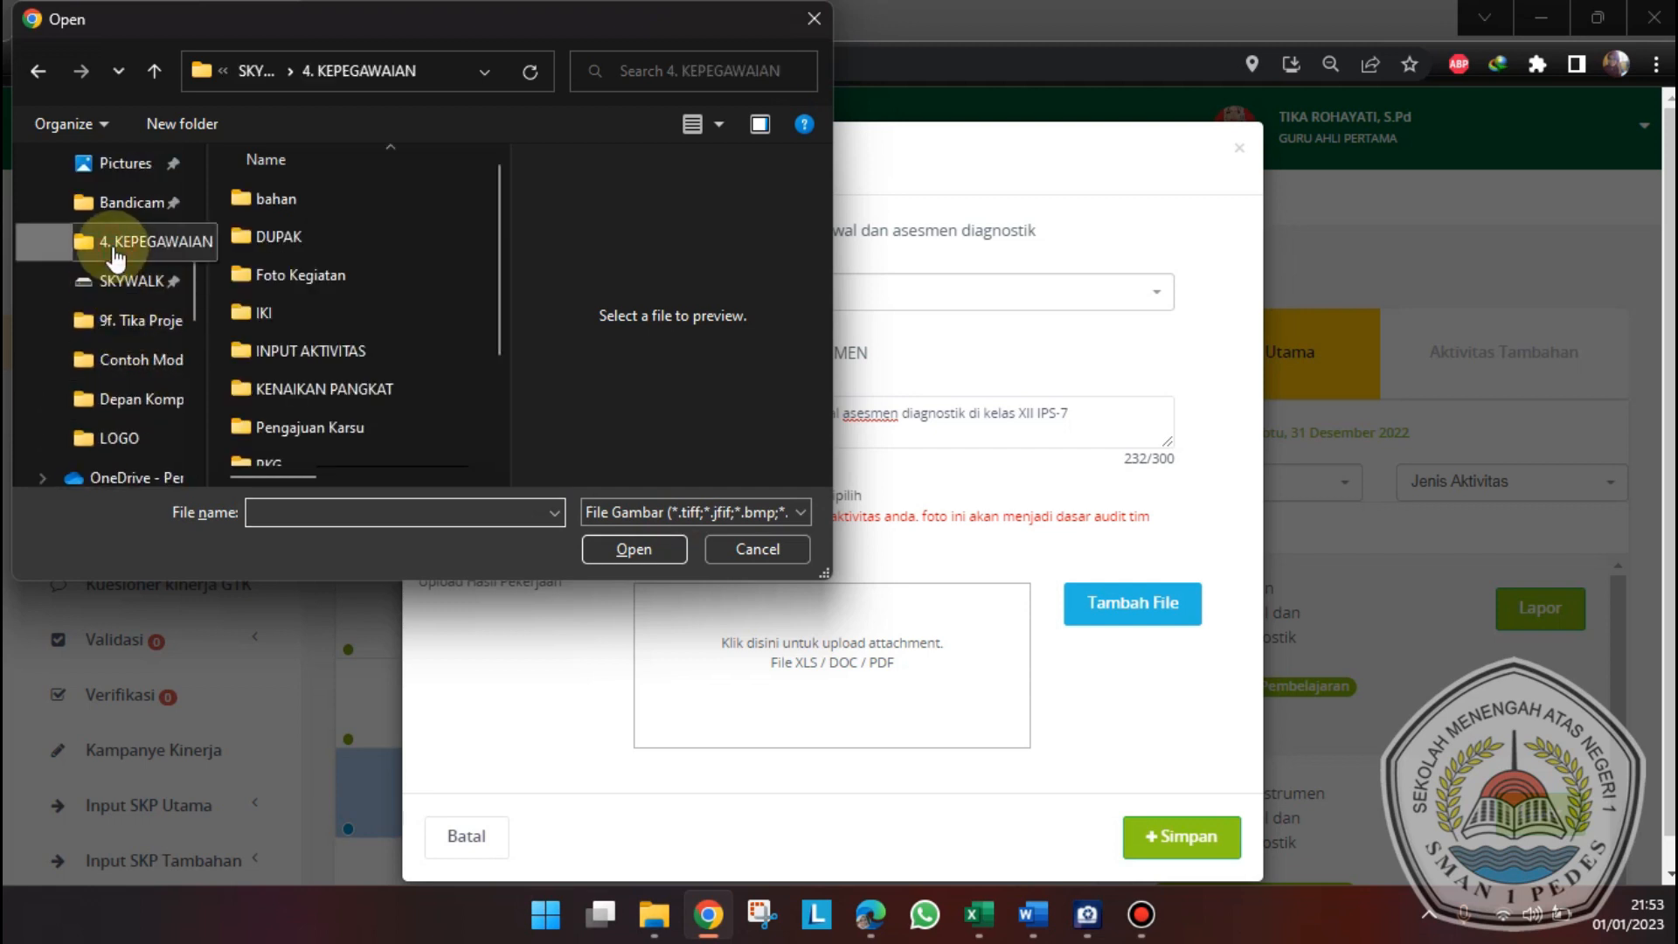
pyautogui.doubleClick(347, 280)
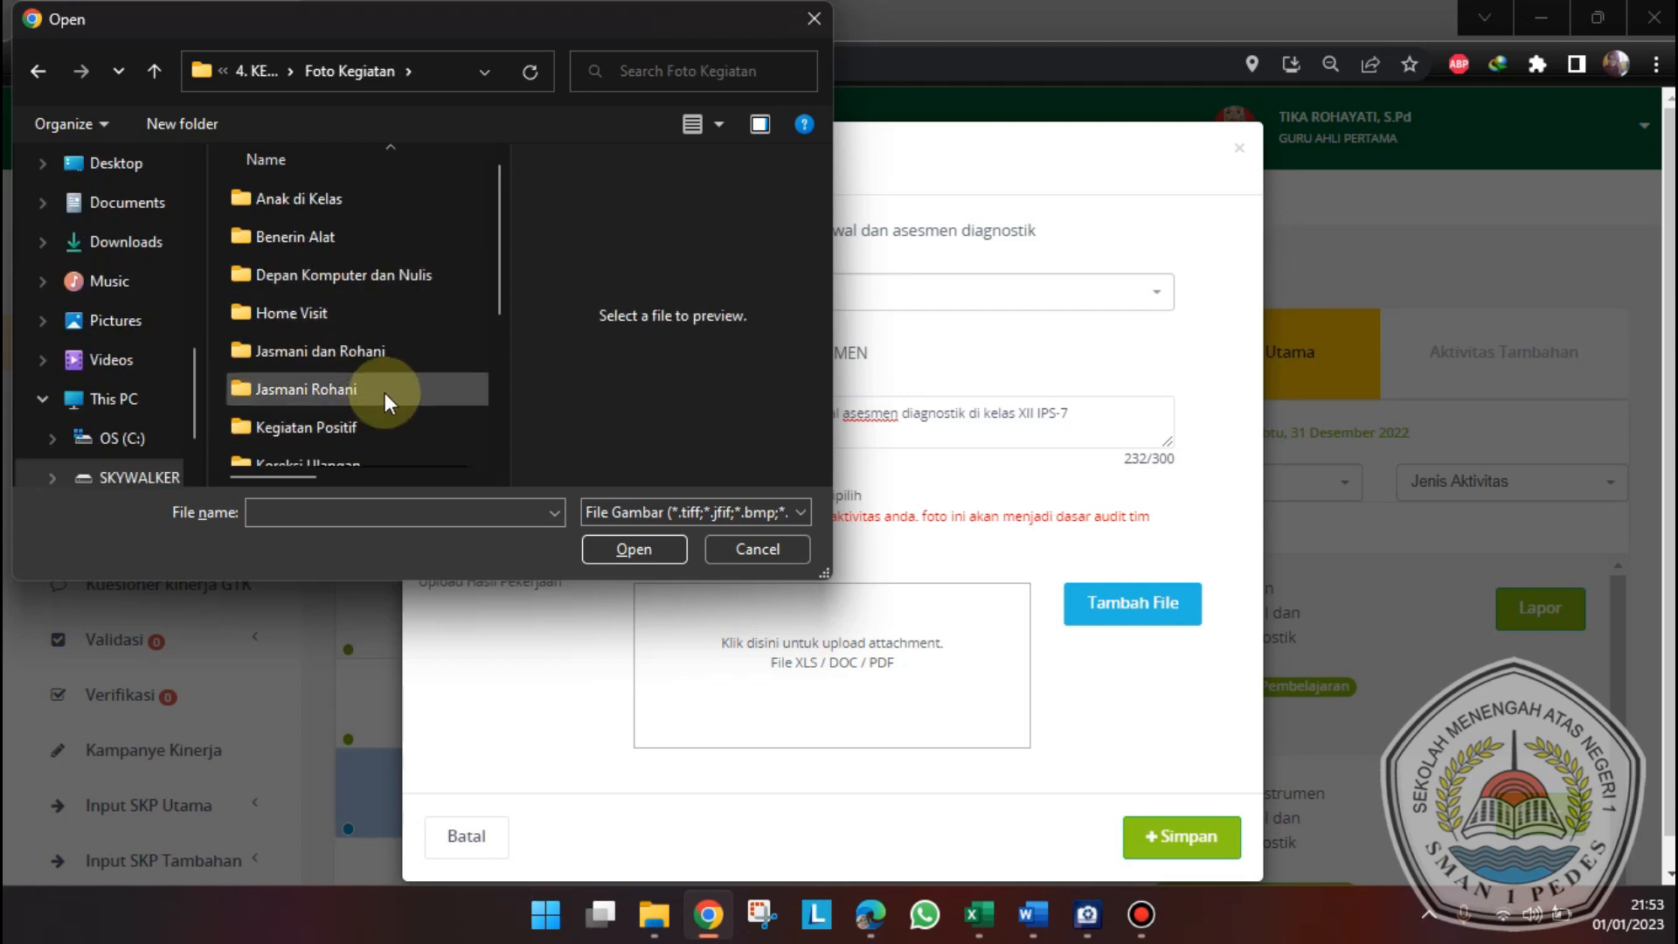
pyautogui.scroll(-1, 384, 391)
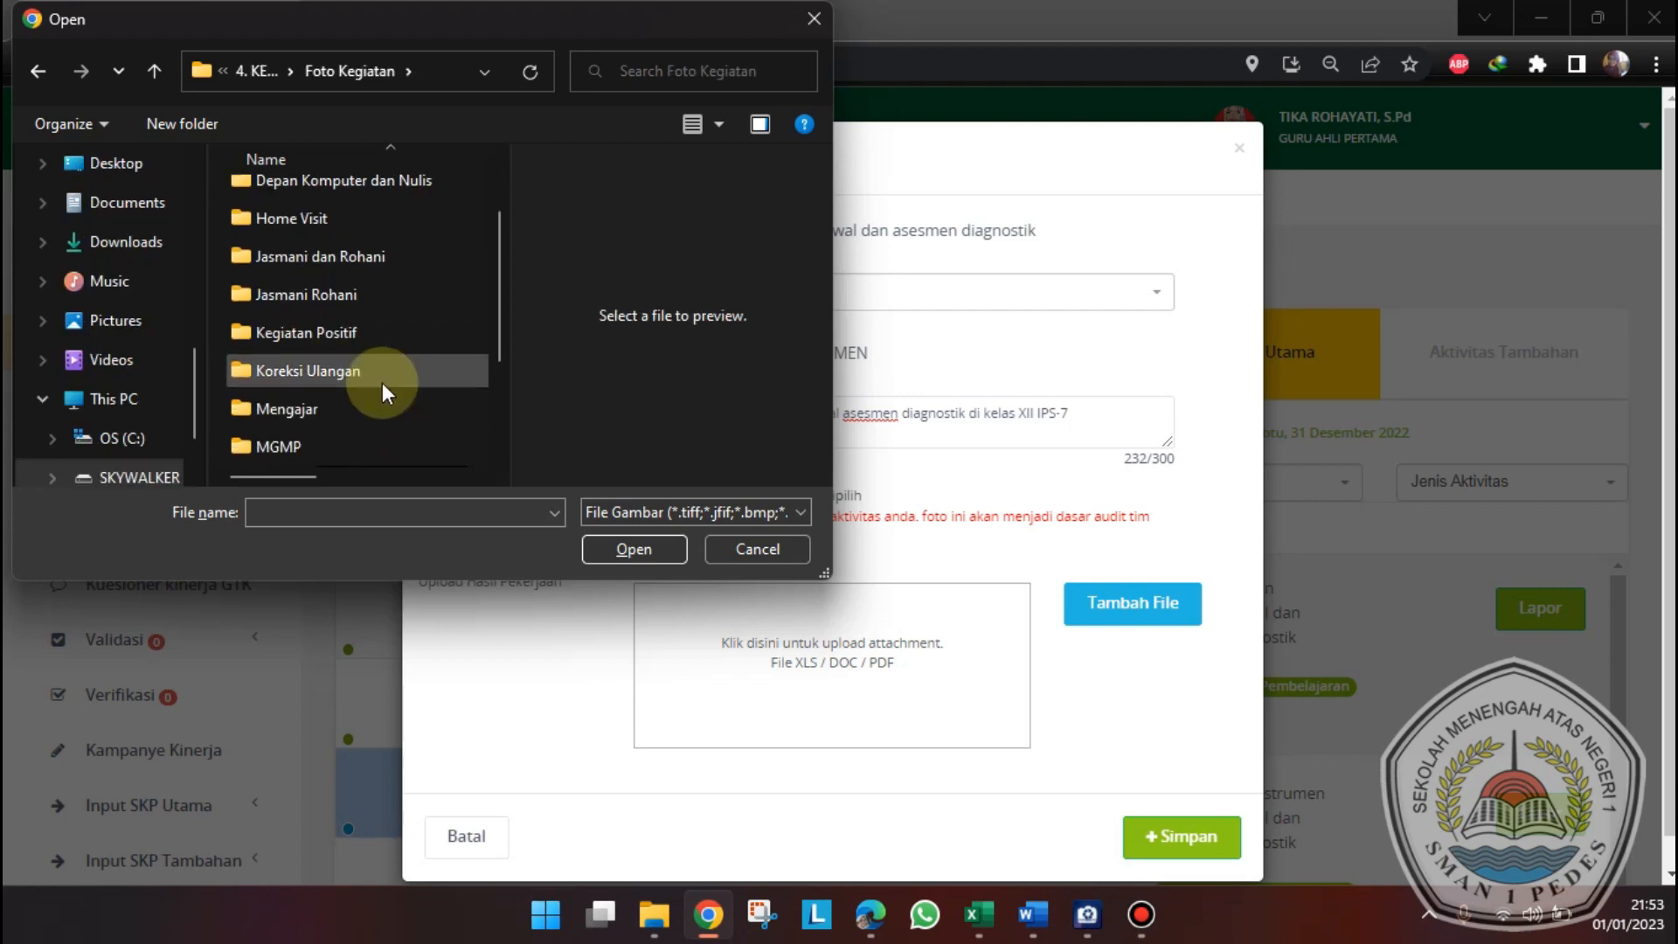
pyautogui.scroll(1, 382, 380)
pyautogui.doubleClick(390, 285)
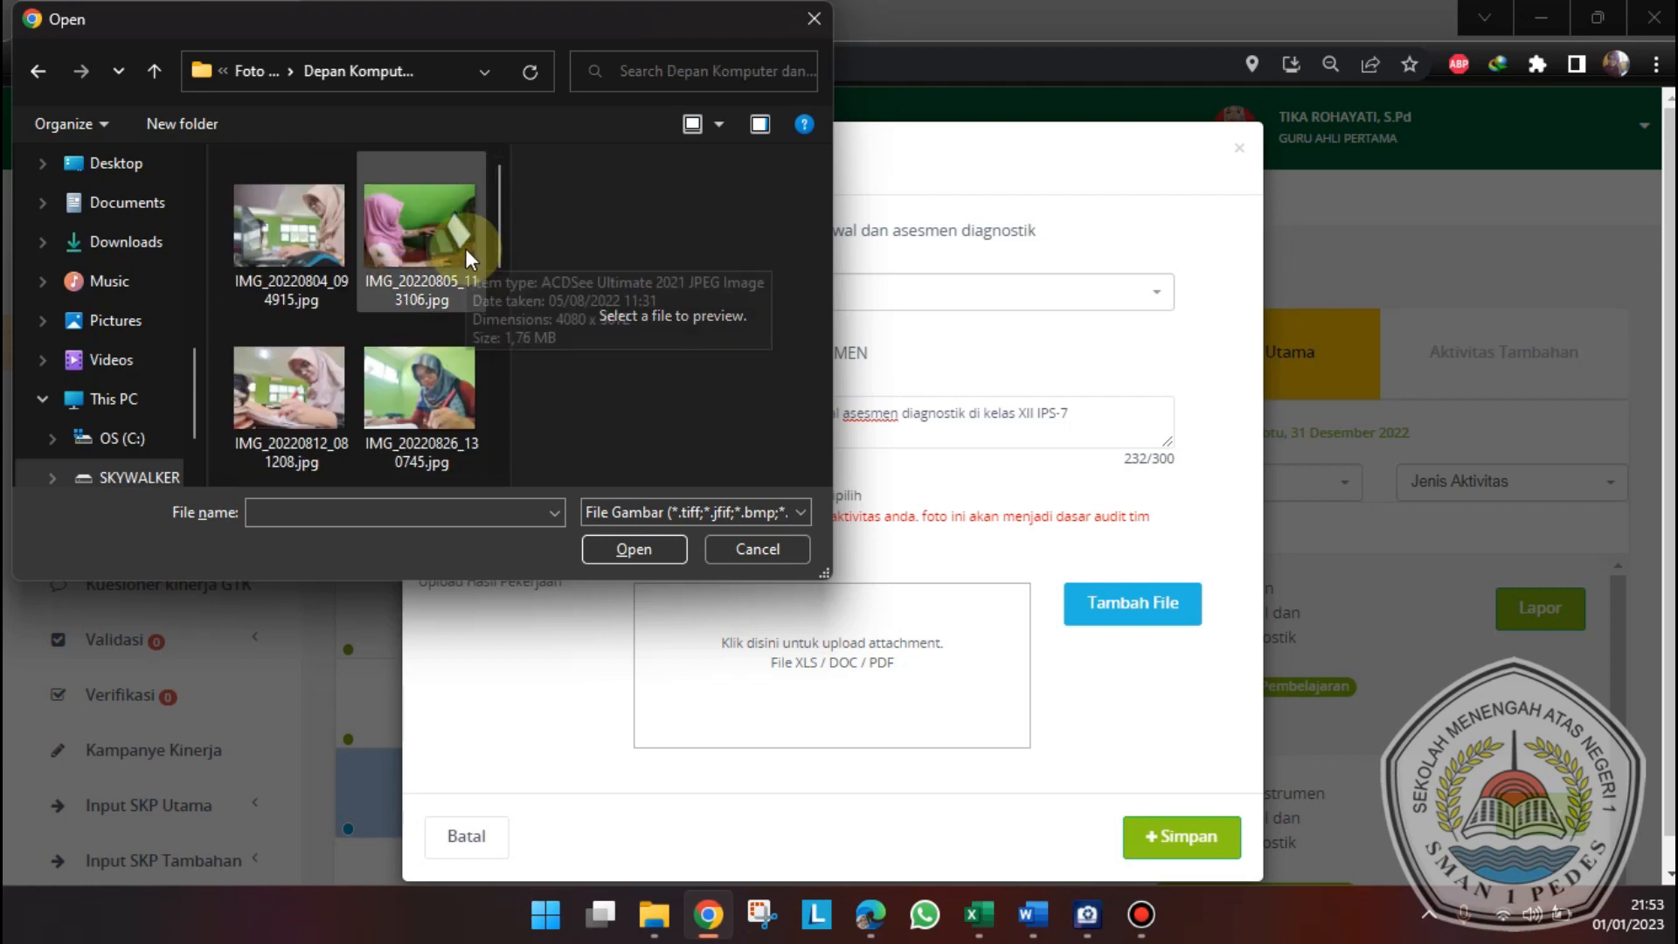
pyautogui.scroll(-1, 456, 354)
pyautogui.scroll(-1, 345, 284)
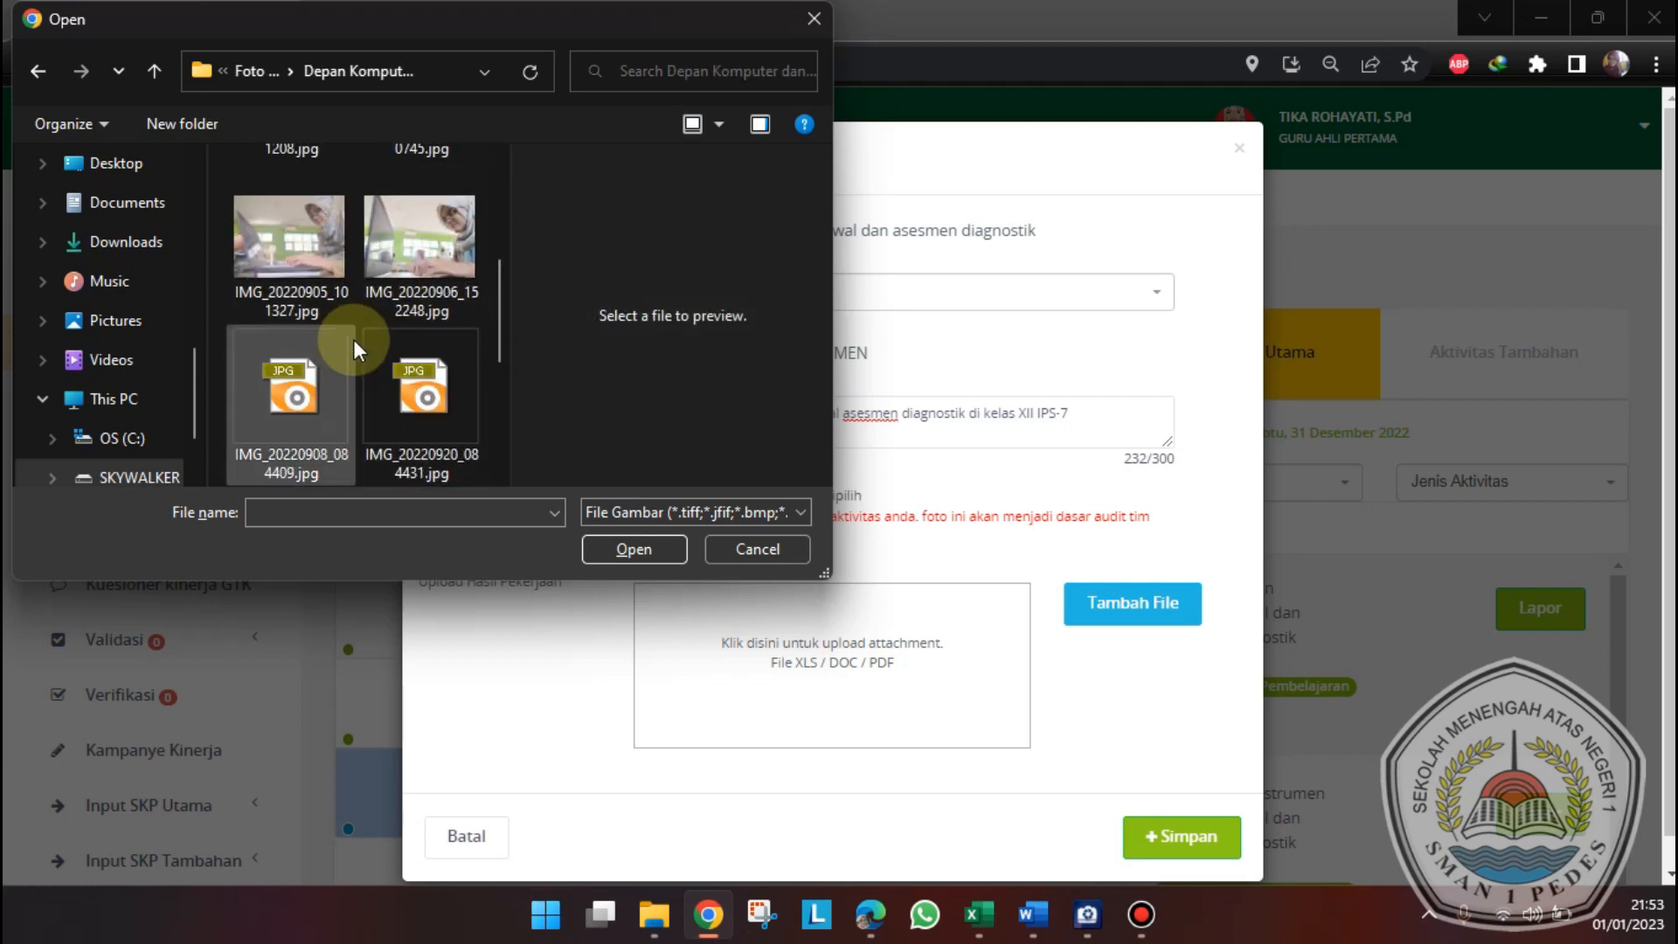
pyautogui.click(300, 398)
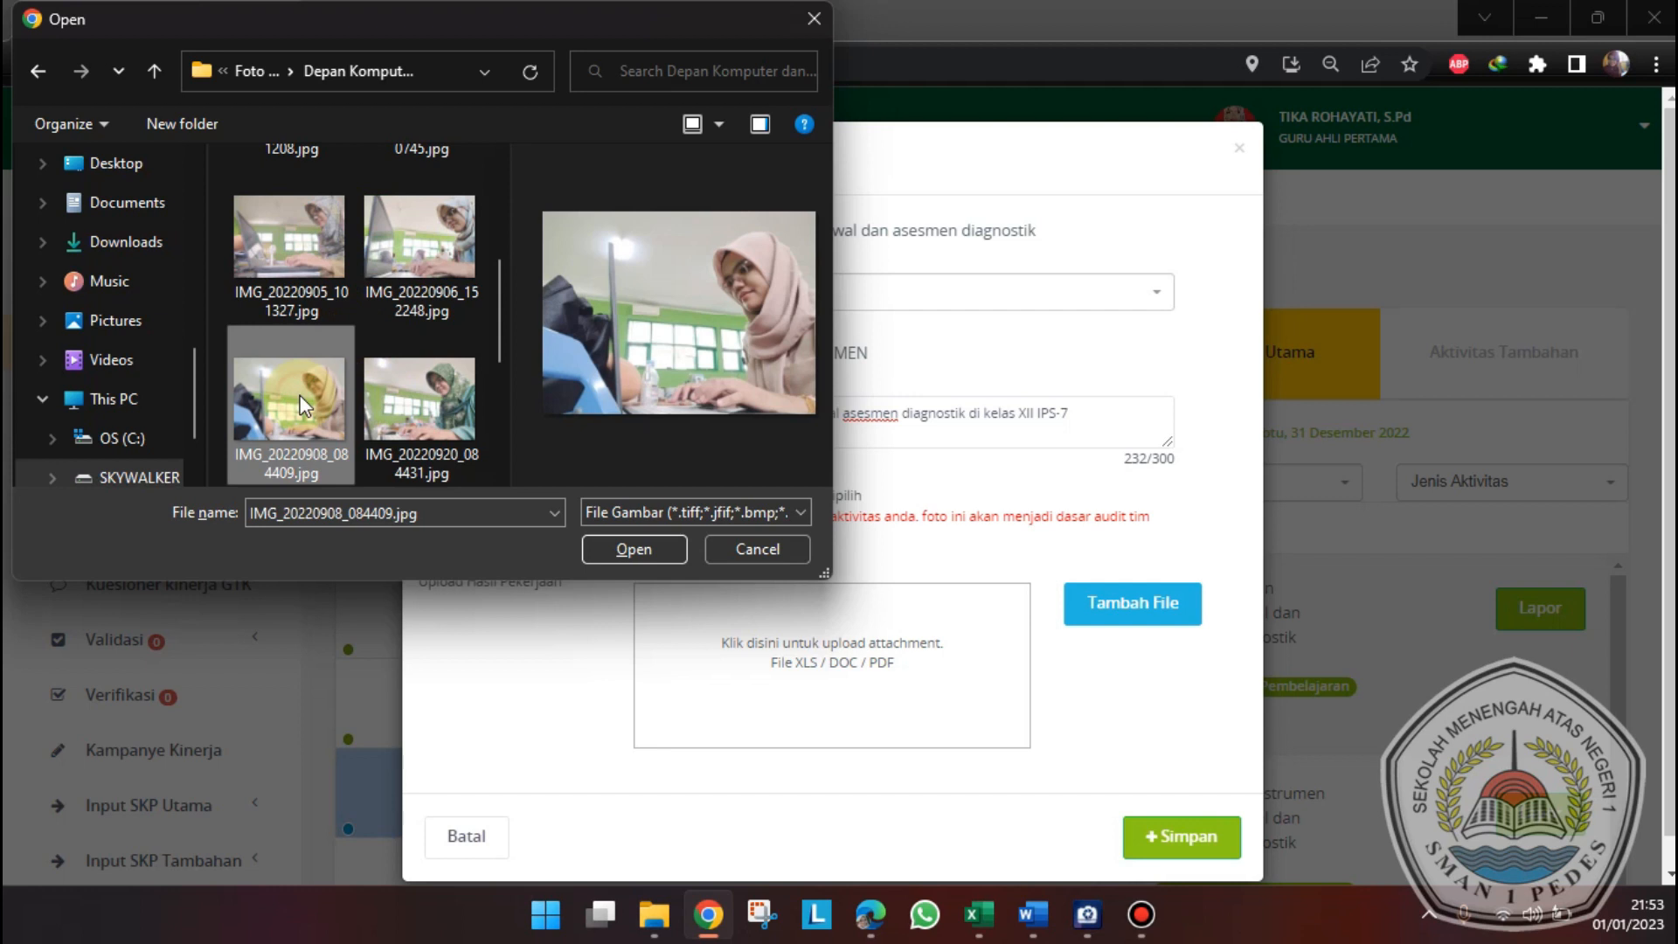
pyautogui.click(622, 545)
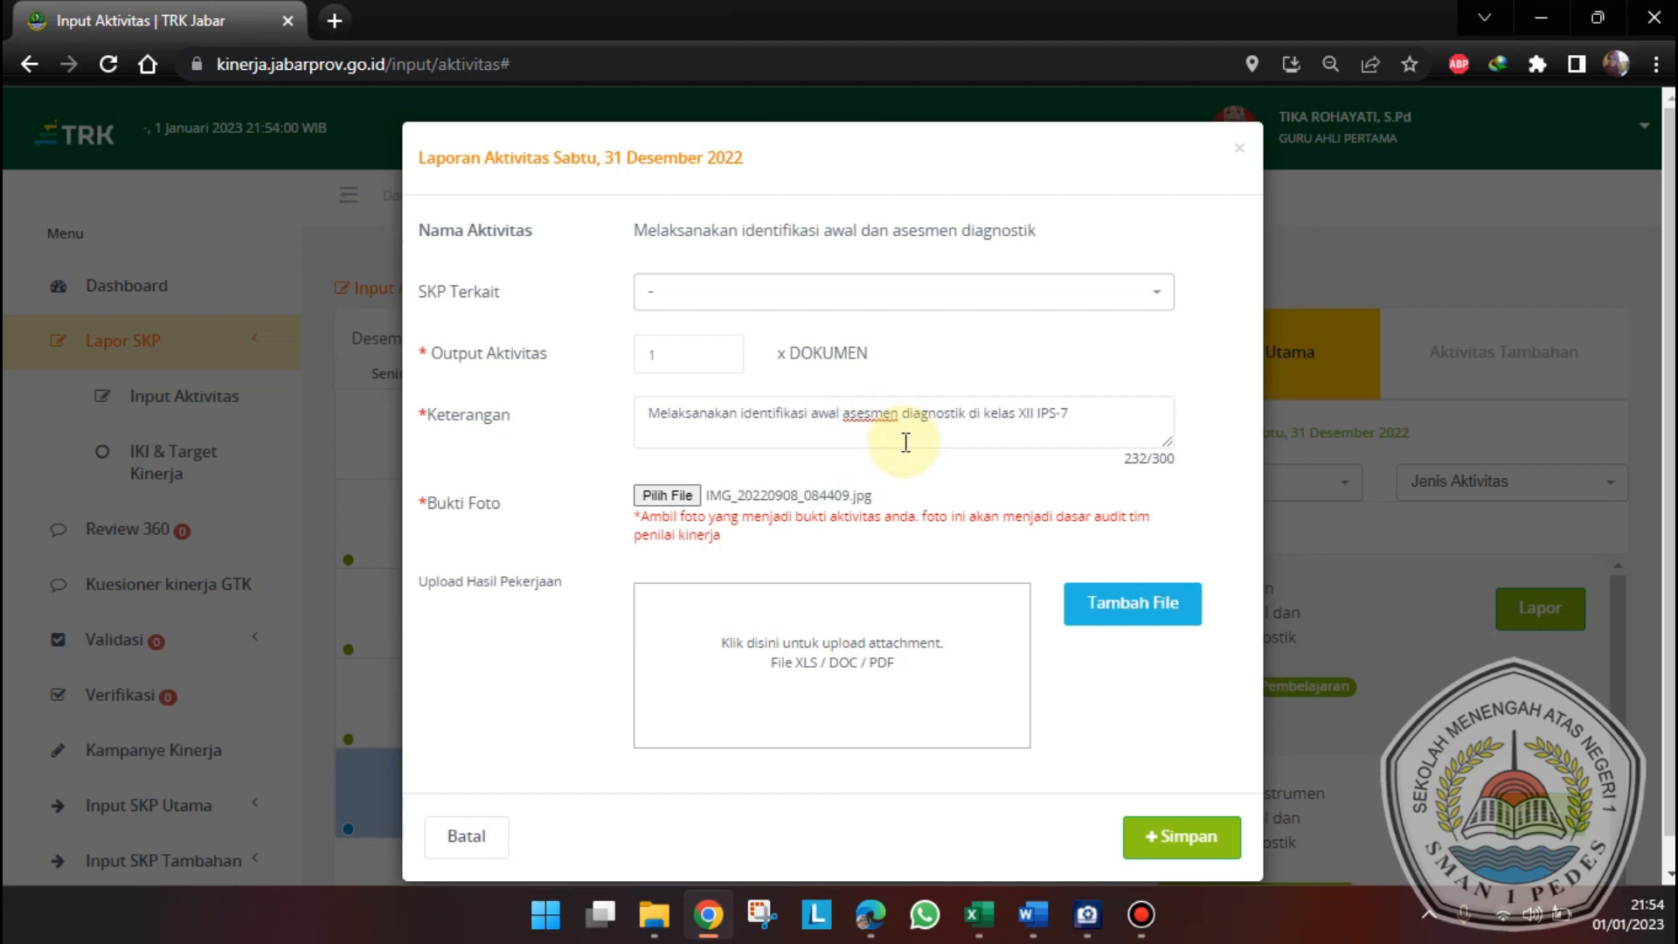
# - Upload Tabulasi Jawaban - Asesmen Diagnostik.xlsx from Downloads as Hasil Pekerjaan and save the report
pyautogui.click(829, 664)
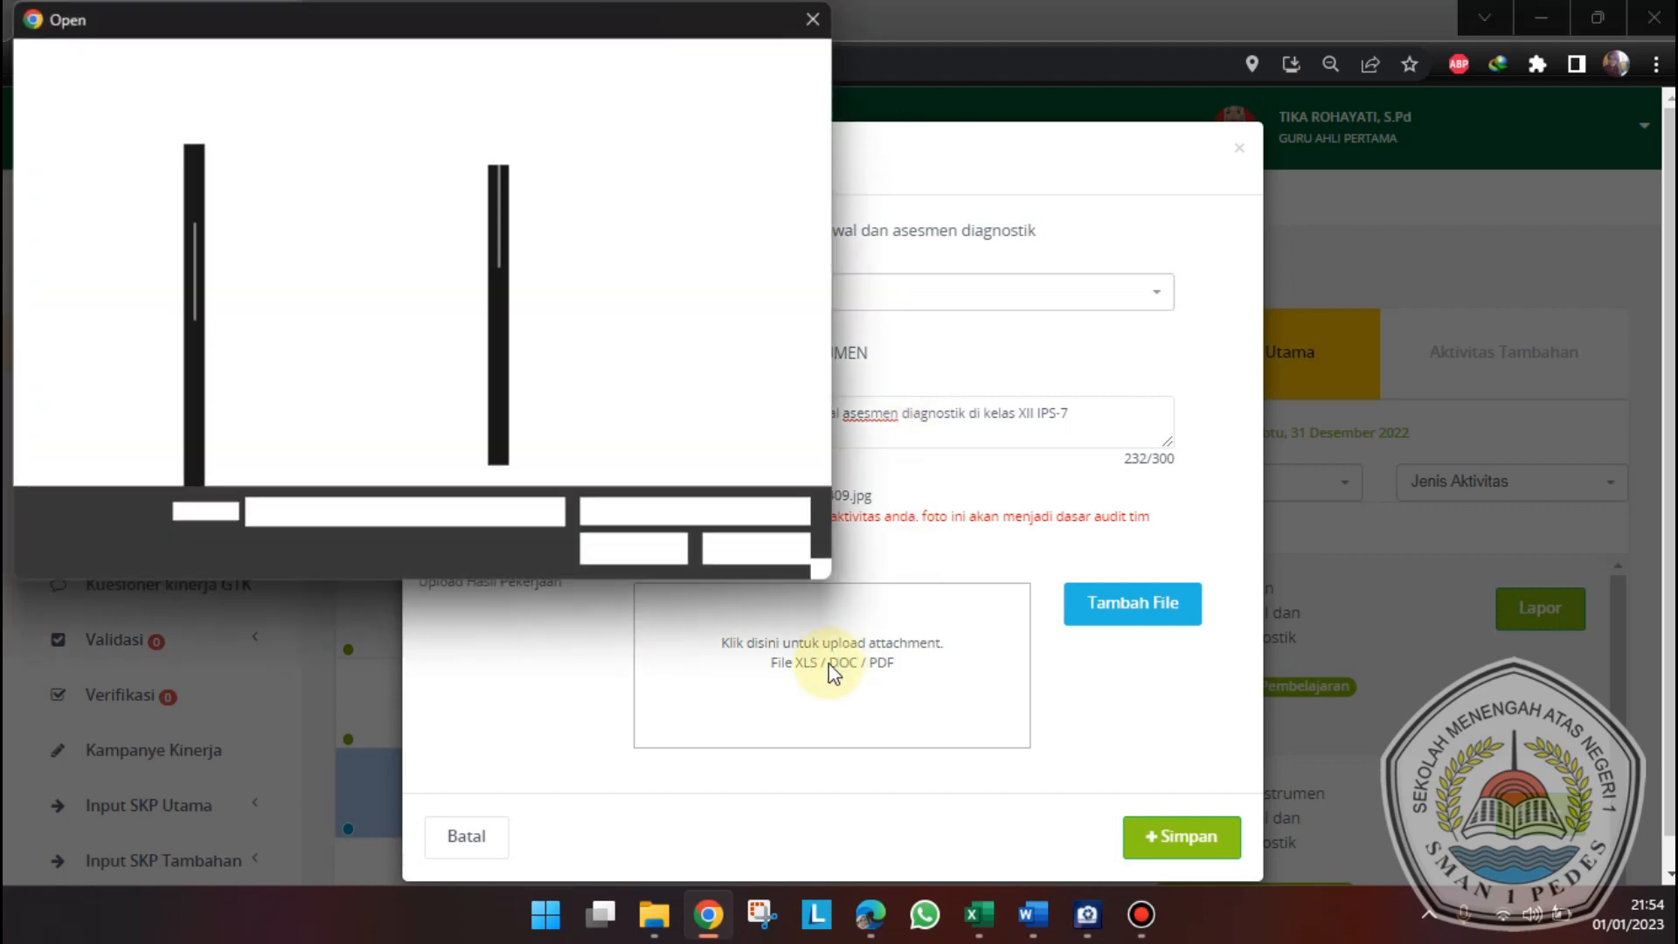
pyautogui.scroll(5, 96, 258)
pyautogui.scroll(5, 116, 261)
pyautogui.click(131, 241)
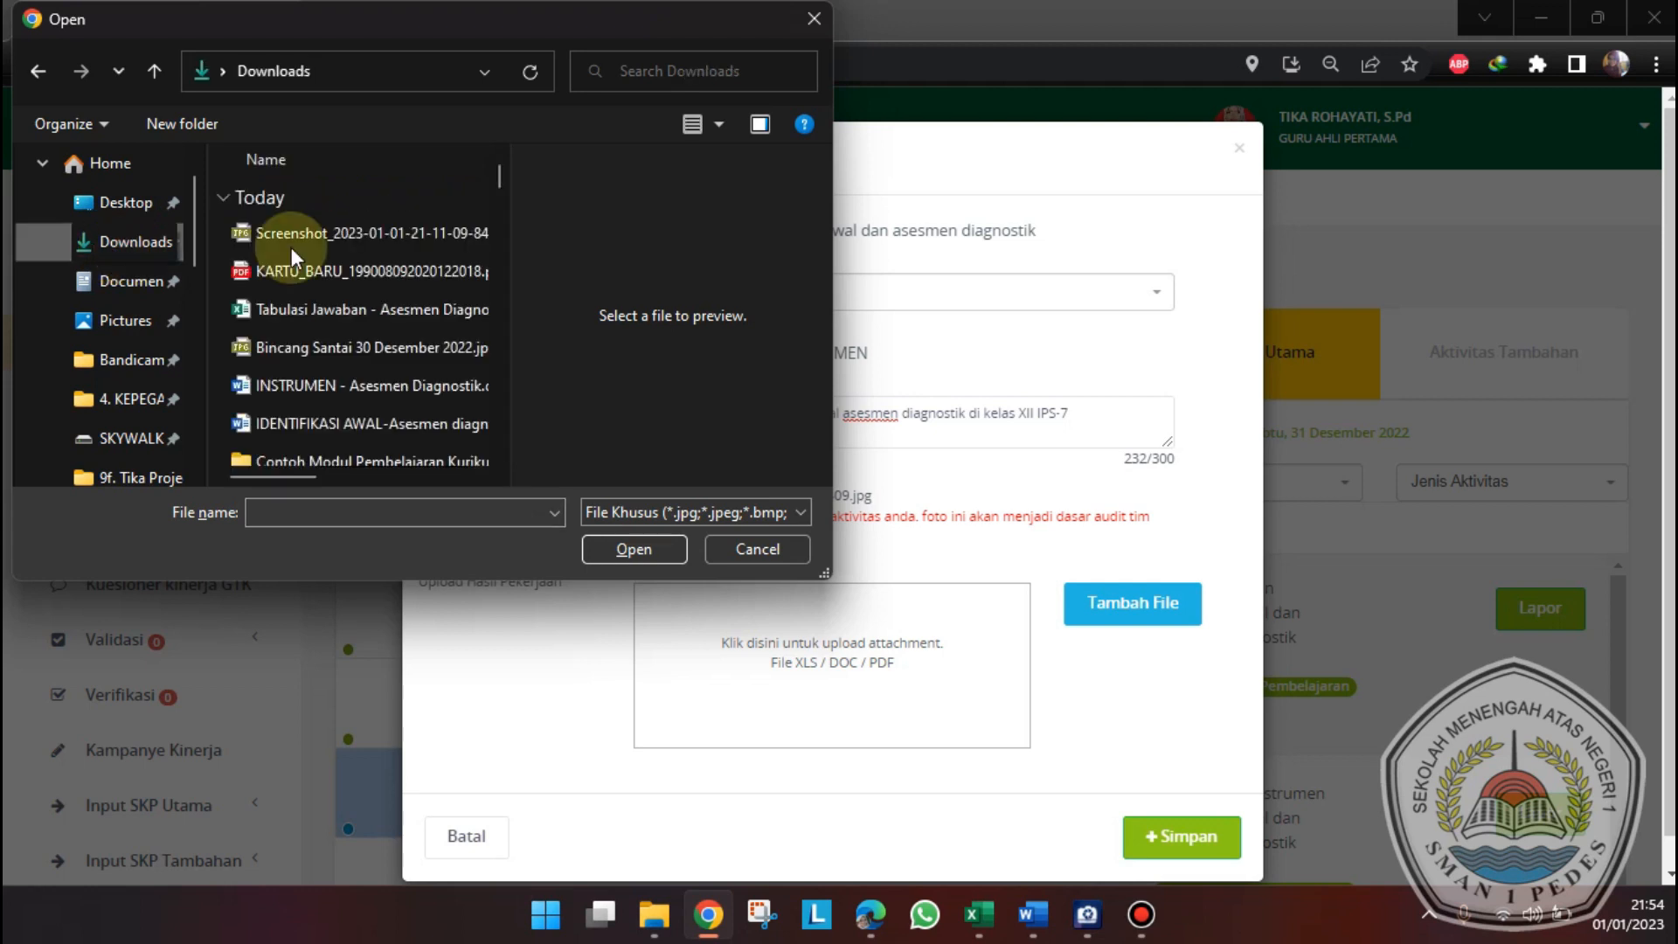
pyautogui.click(428, 308)
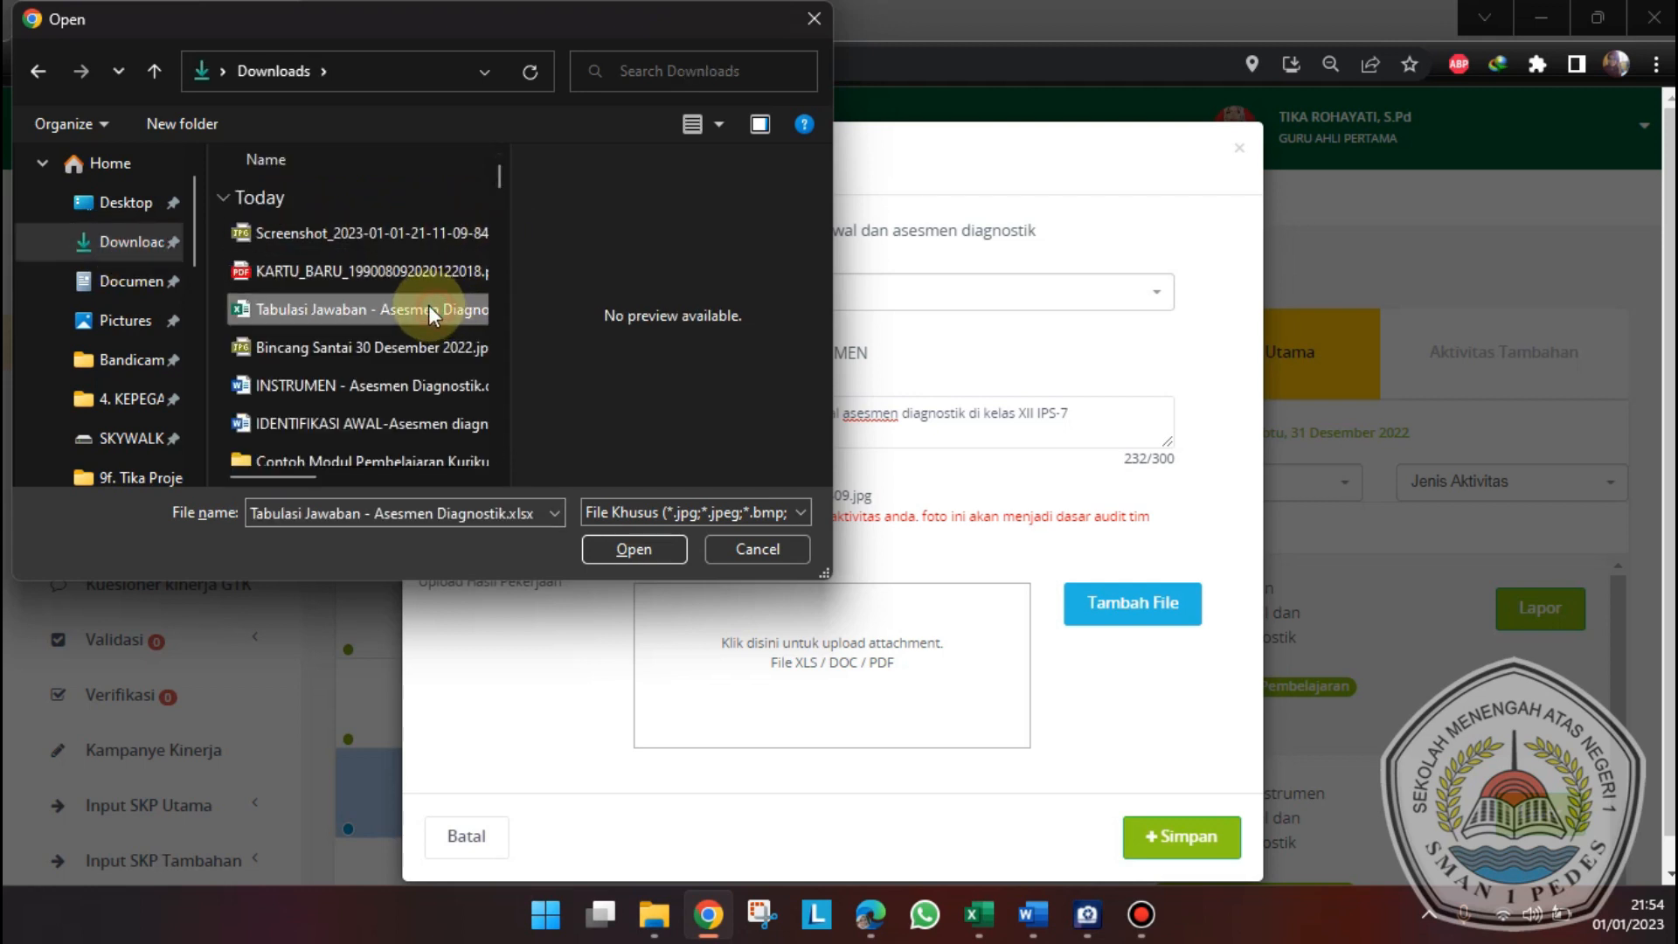
pyautogui.click(614, 546)
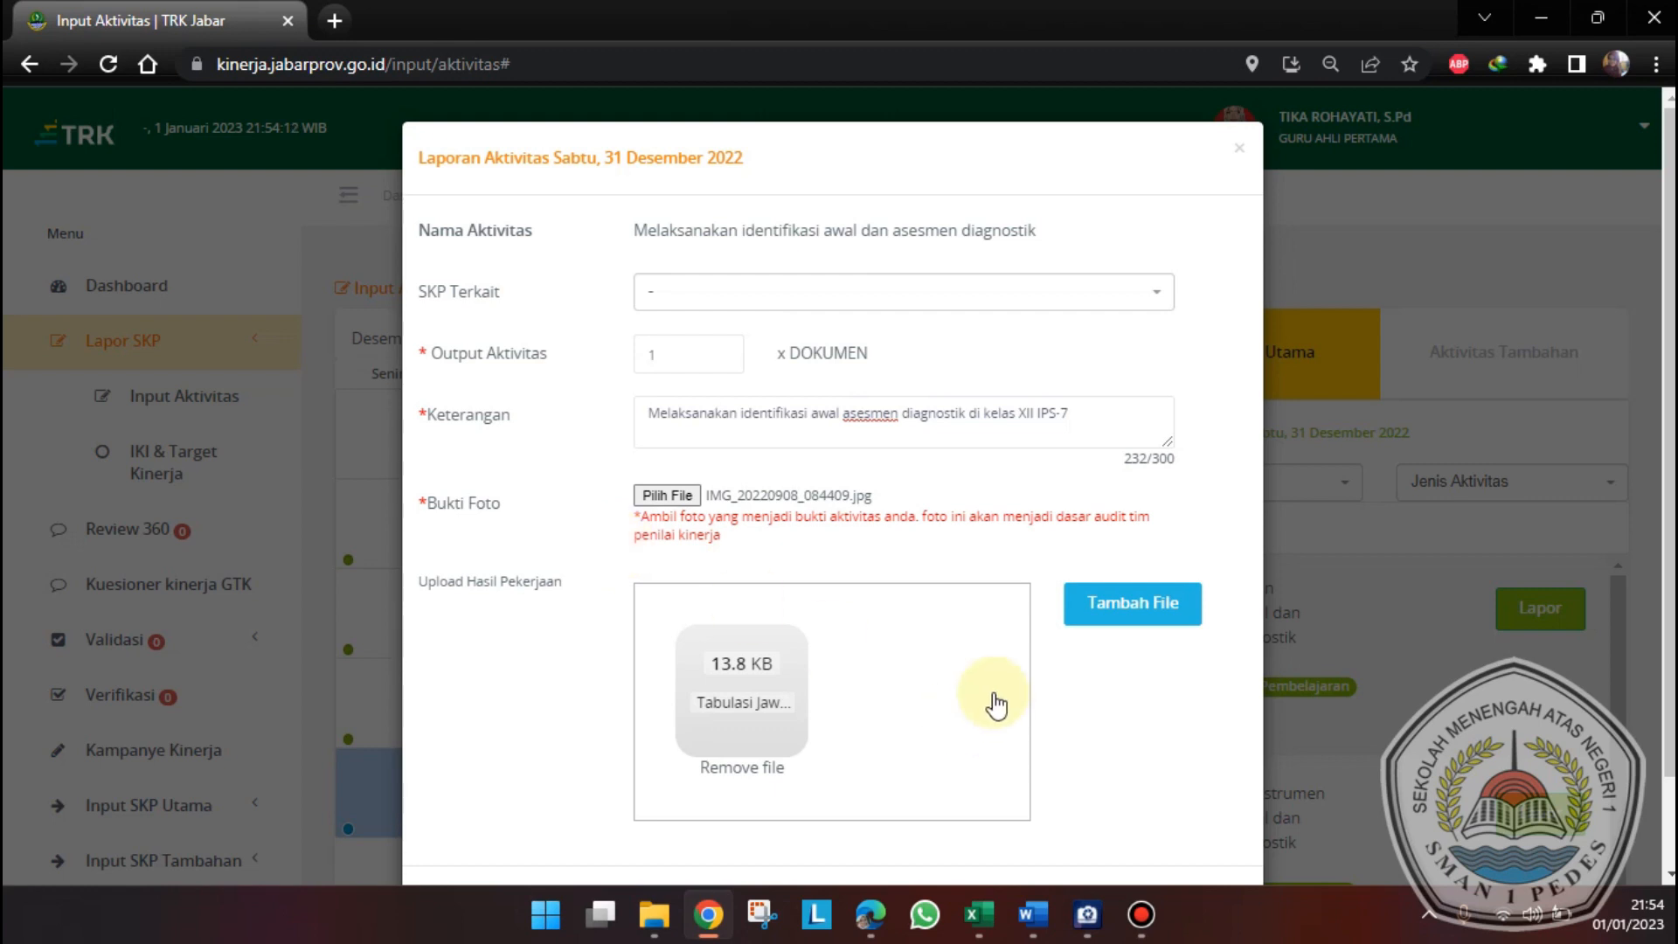
pyautogui.scroll(-1, 995, 704)
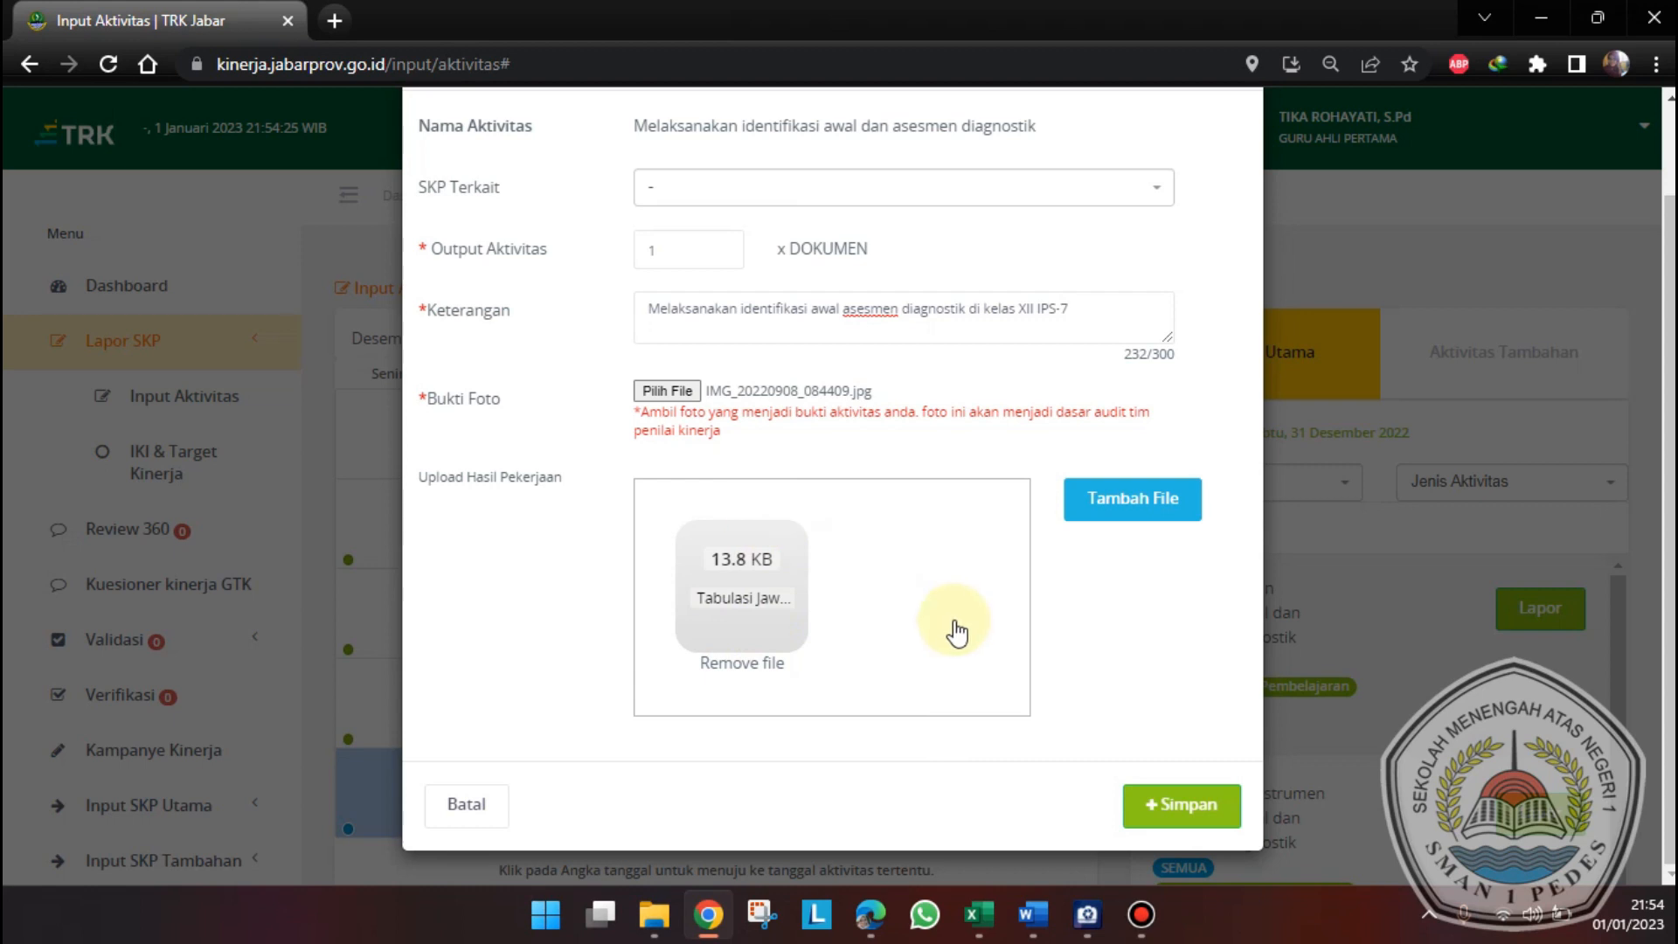
pyautogui.click(1150, 812)
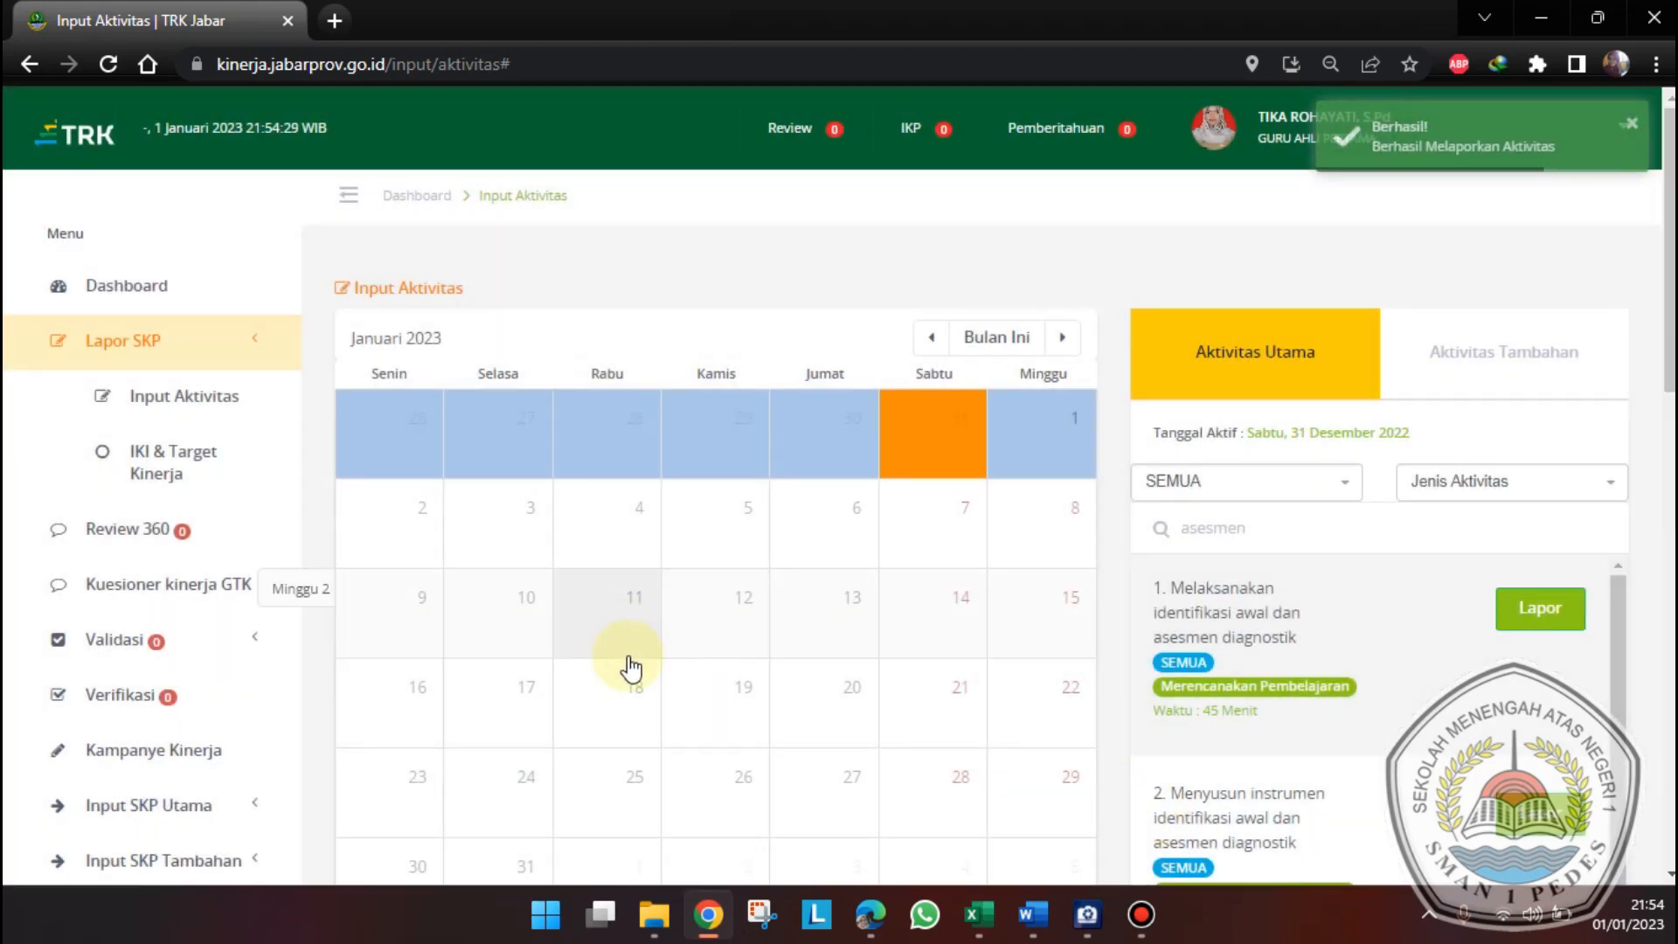
# - Open Tabulasi Jawaban - Asesmen Diagnostik.xlsx from the Downloads folder in File Explorer
pyautogui.click(664, 913)
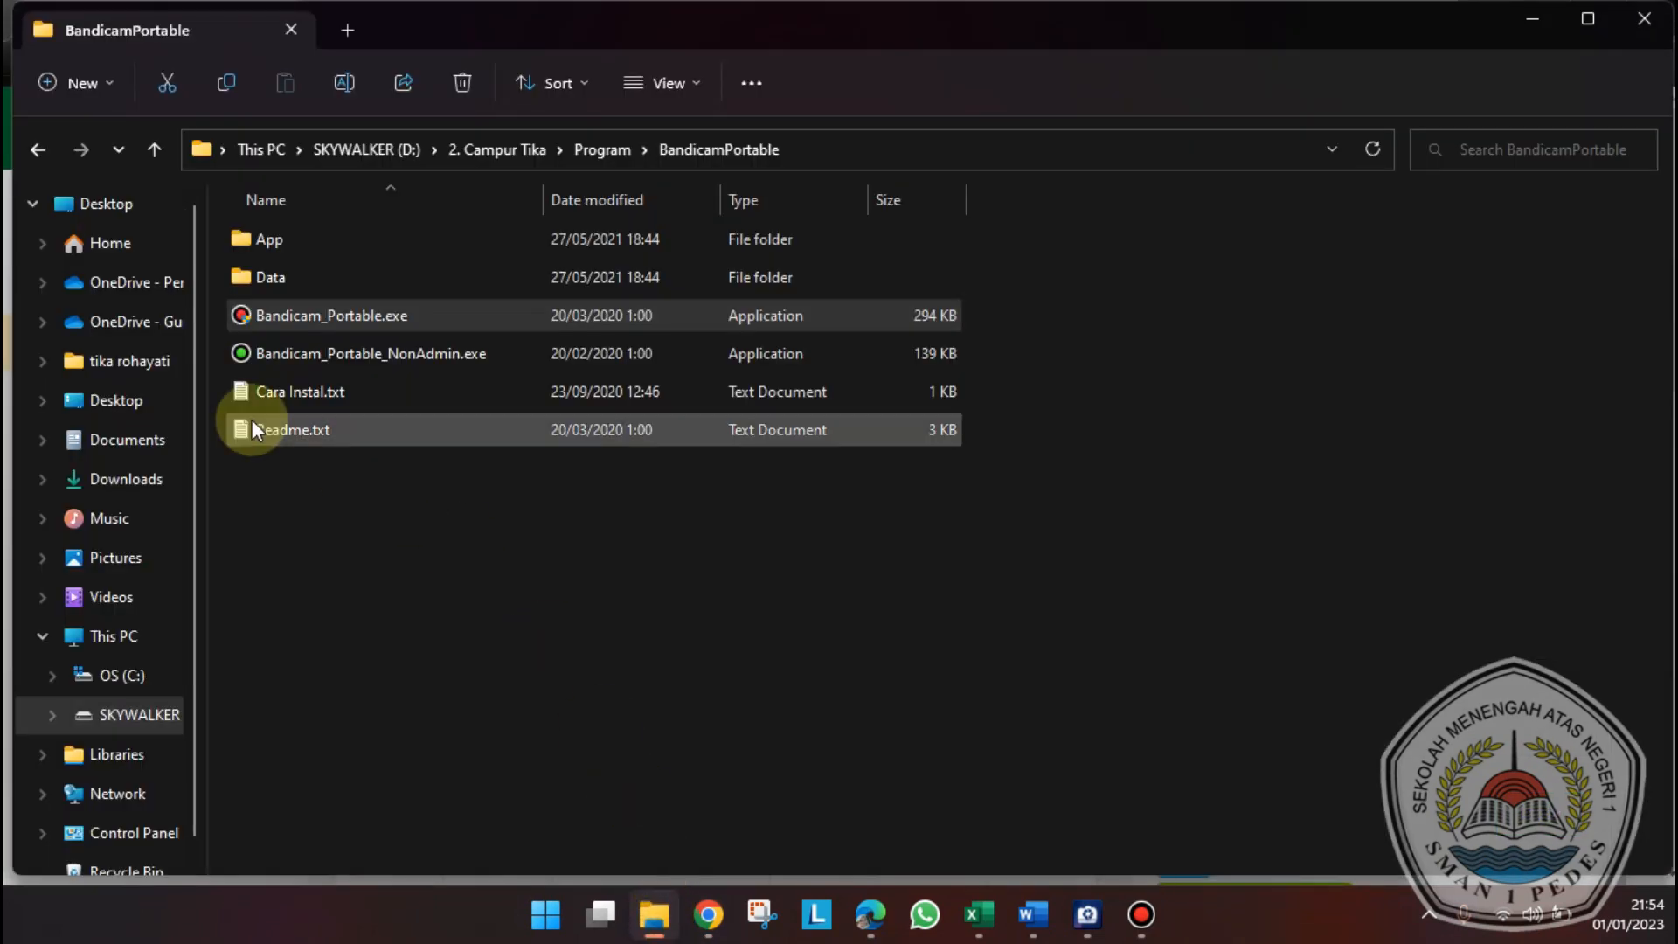
pyautogui.click(127, 480)
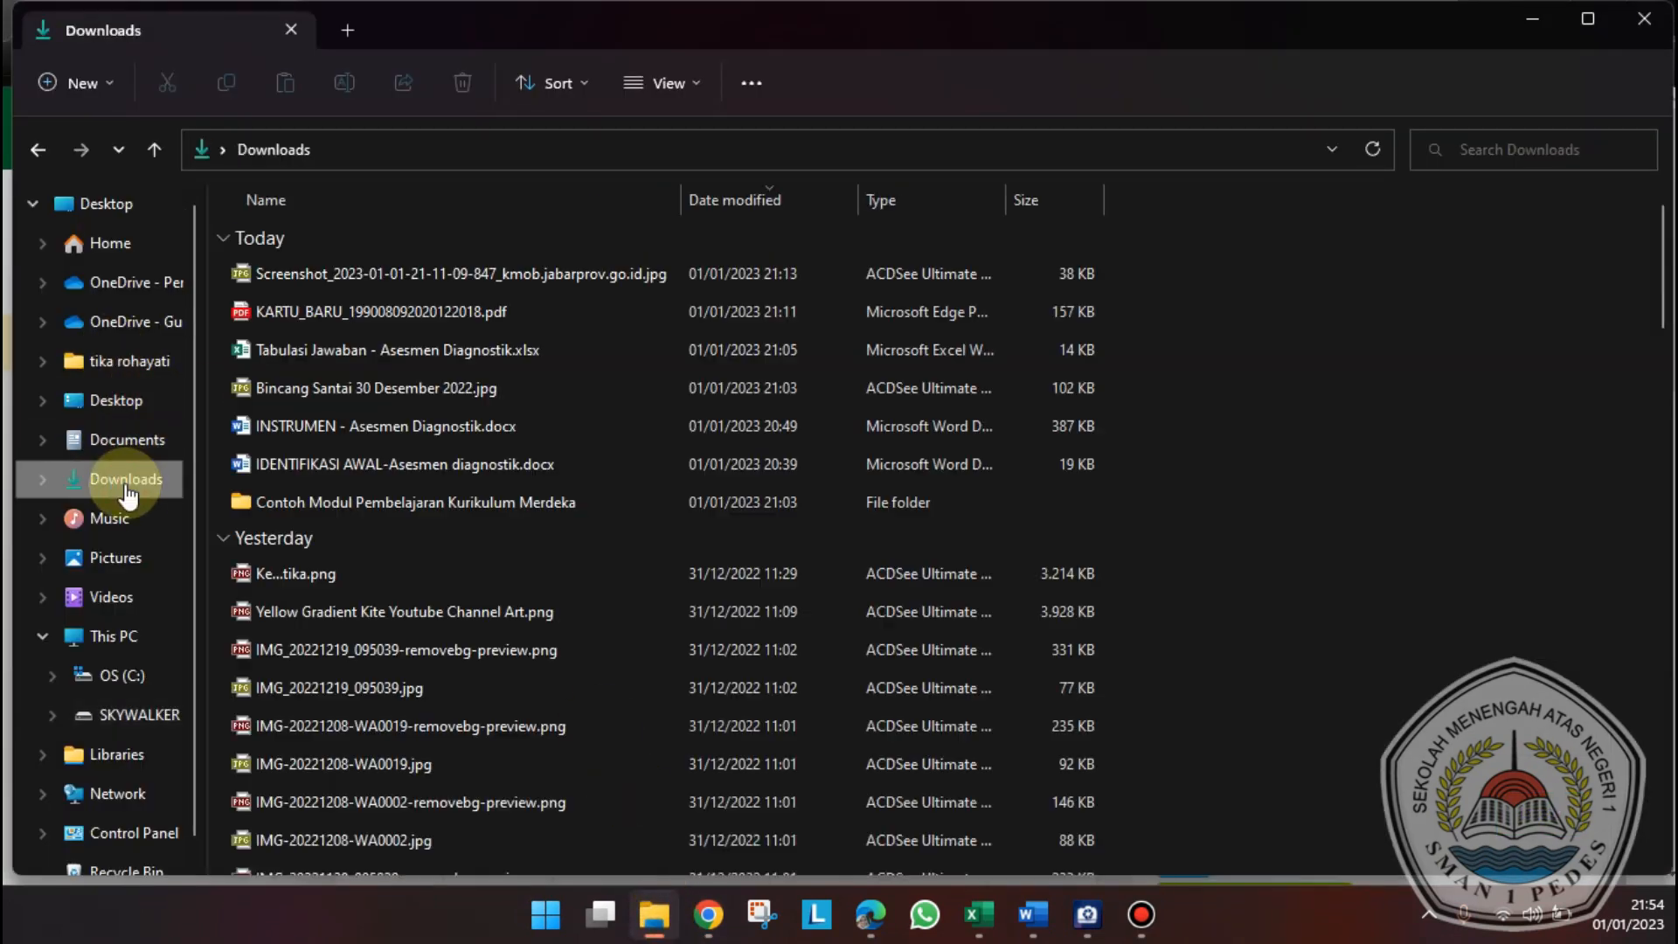
pyautogui.scroll(-3, 730, 686)
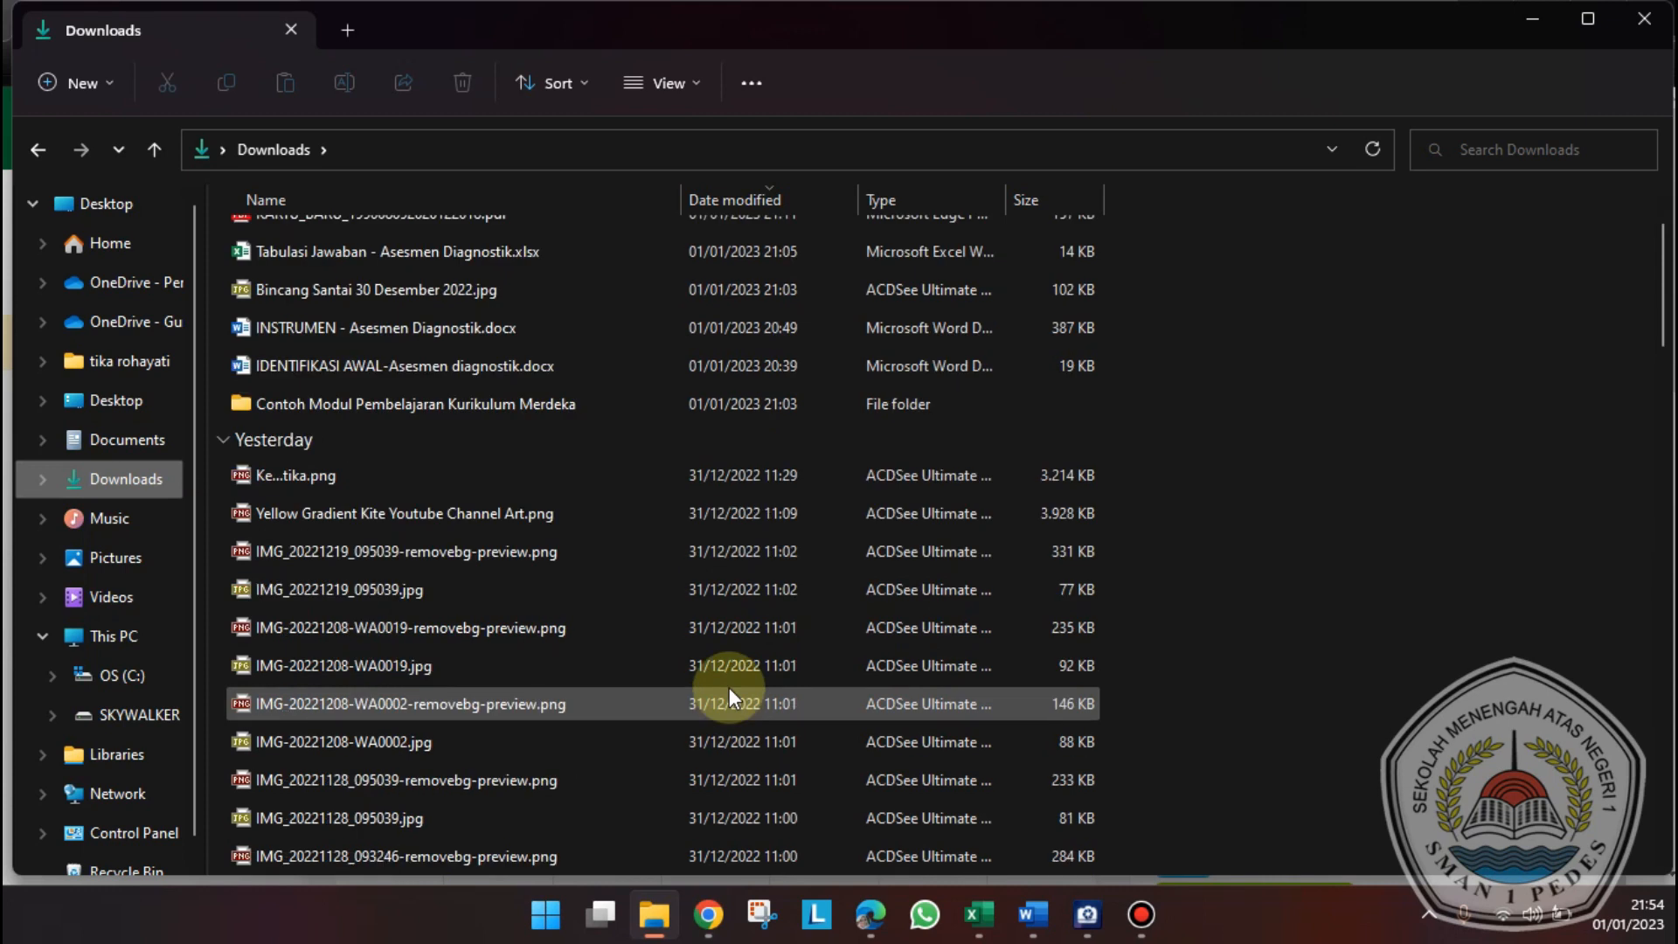
pyautogui.scroll(-3, 729, 695)
pyautogui.scroll(6, 727, 702)
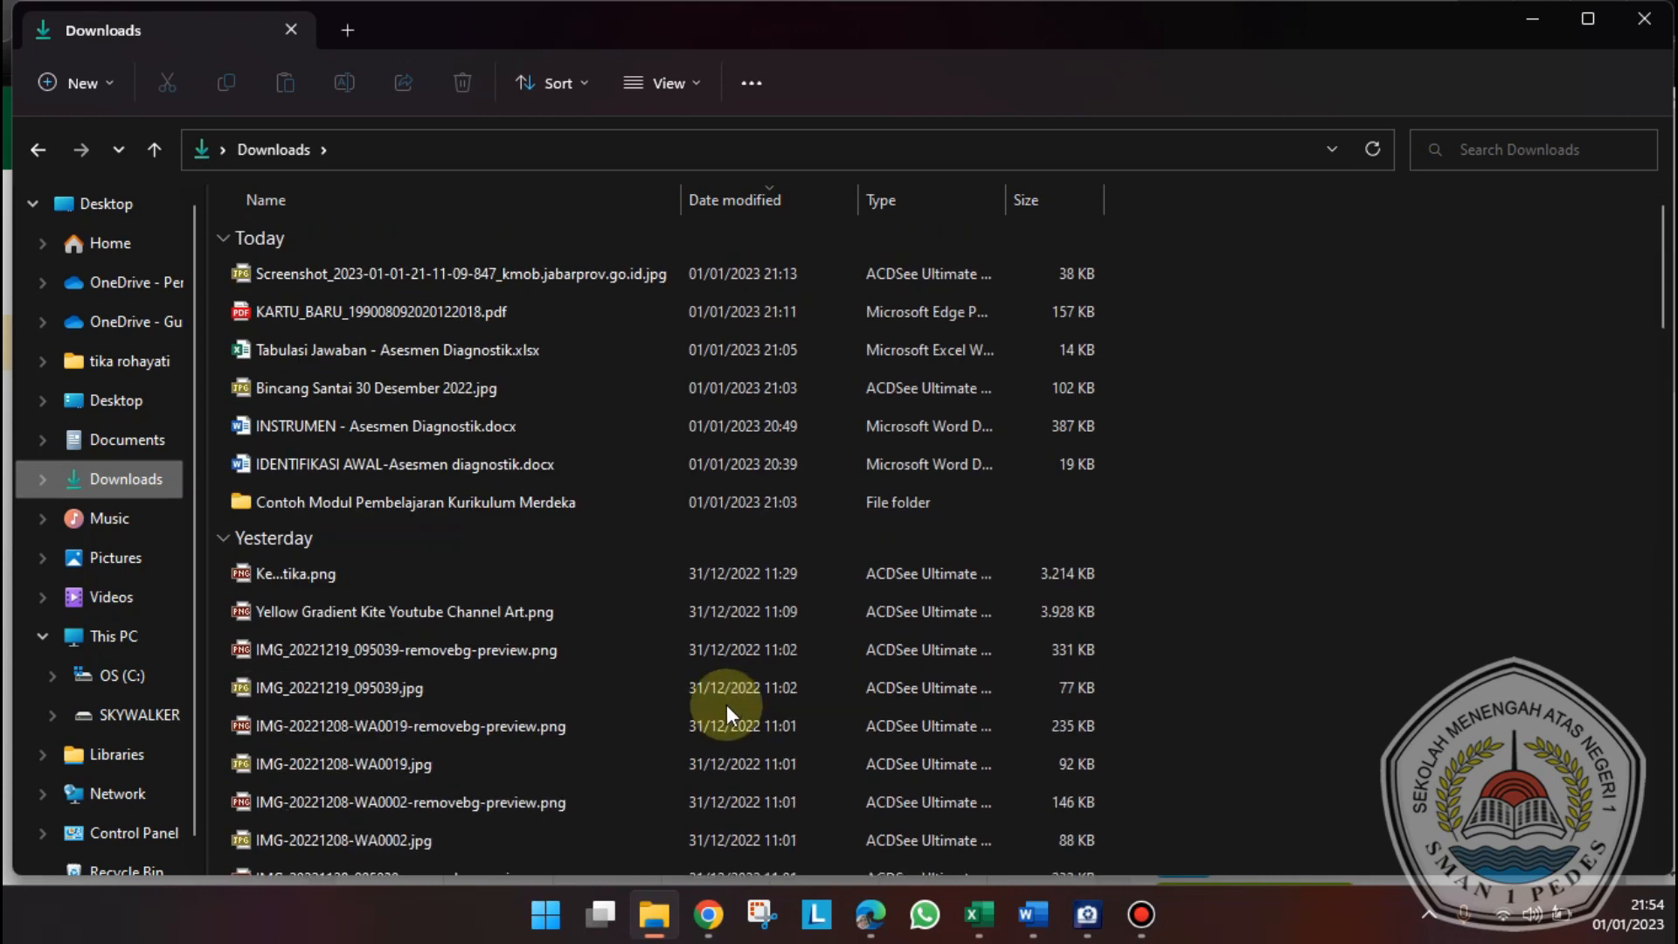
pyautogui.click(538, 347)
pyautogui.doubleClick(538, 347)
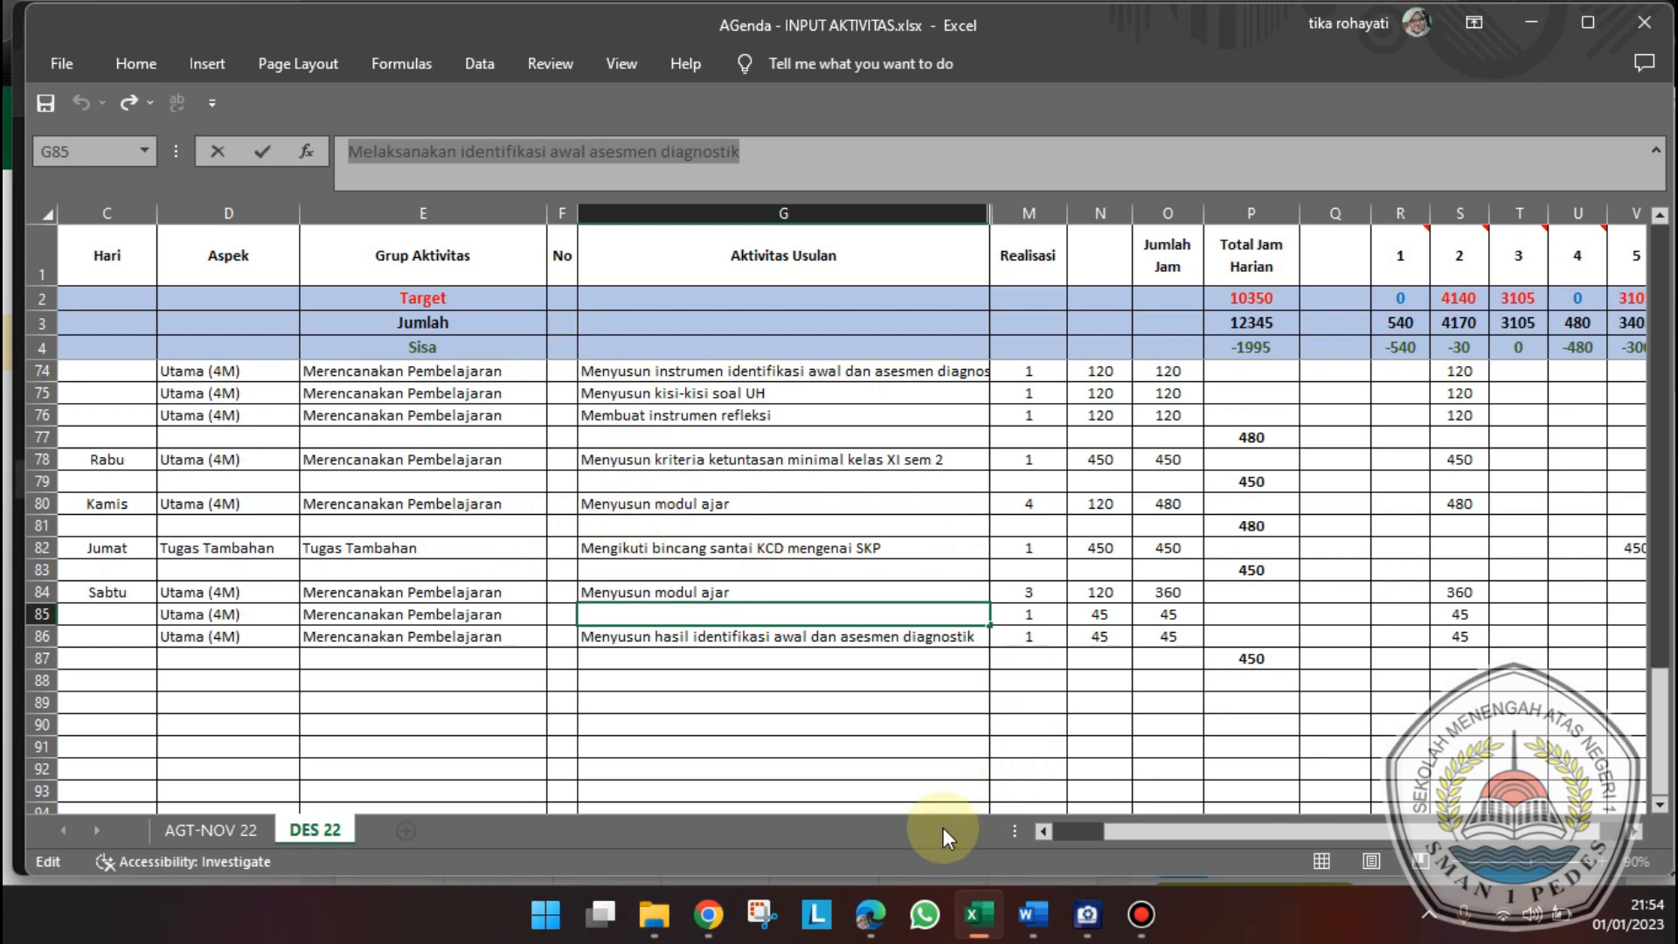
pyautogui.click(651, 915)
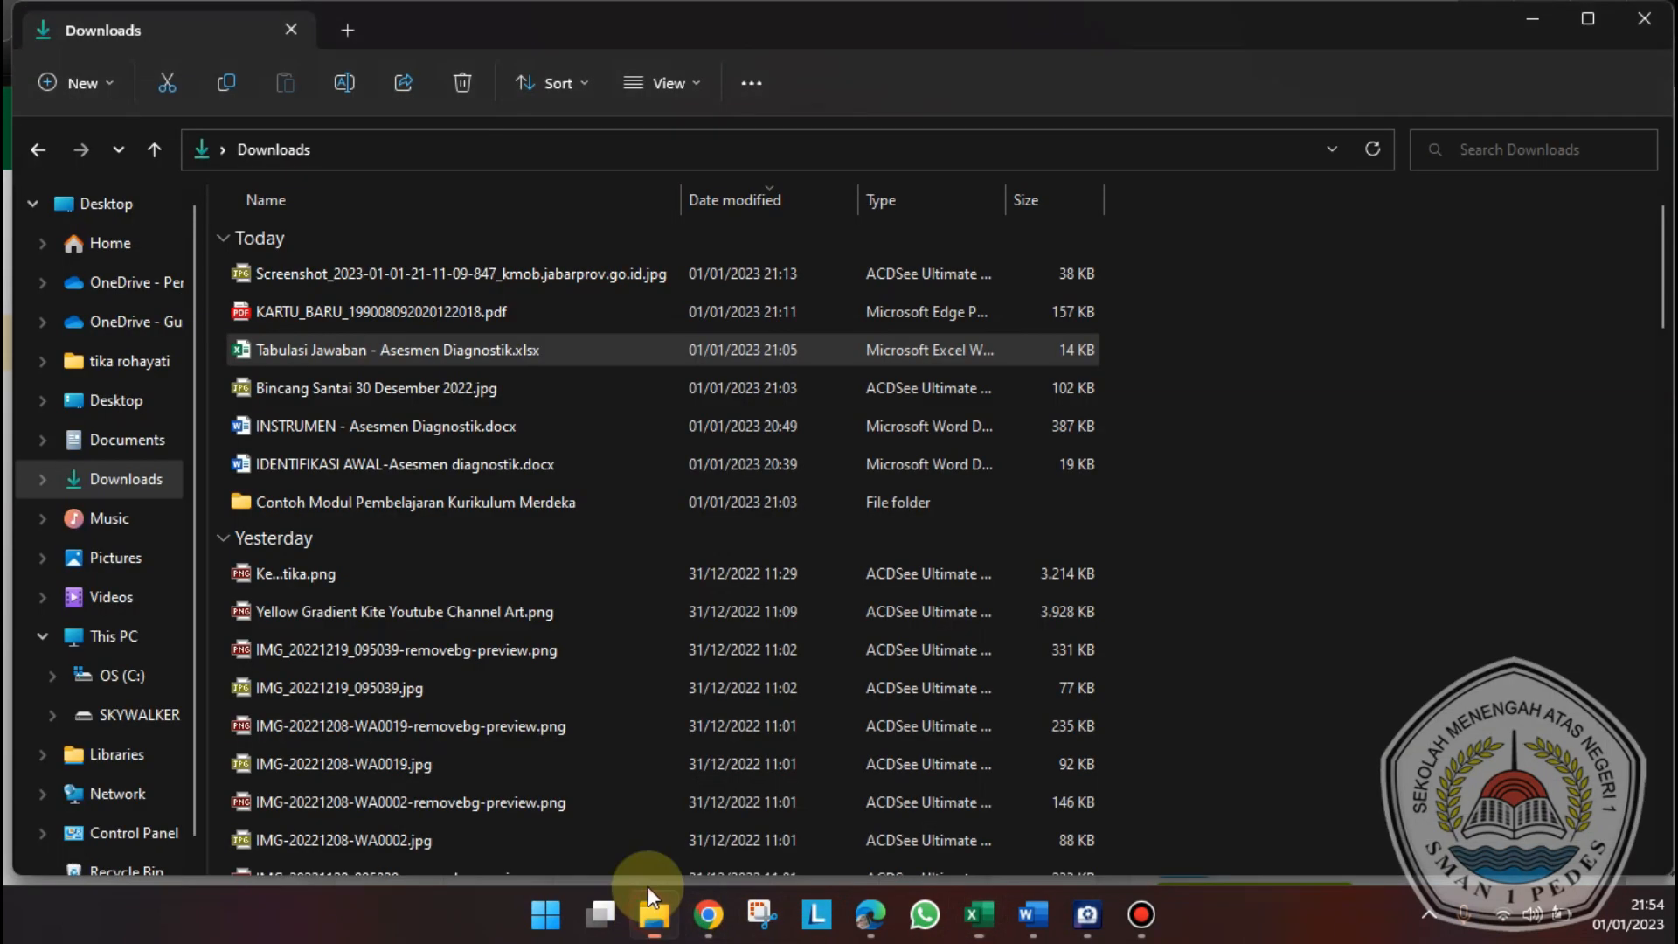
pyautogui.doubleClick(469, 358)
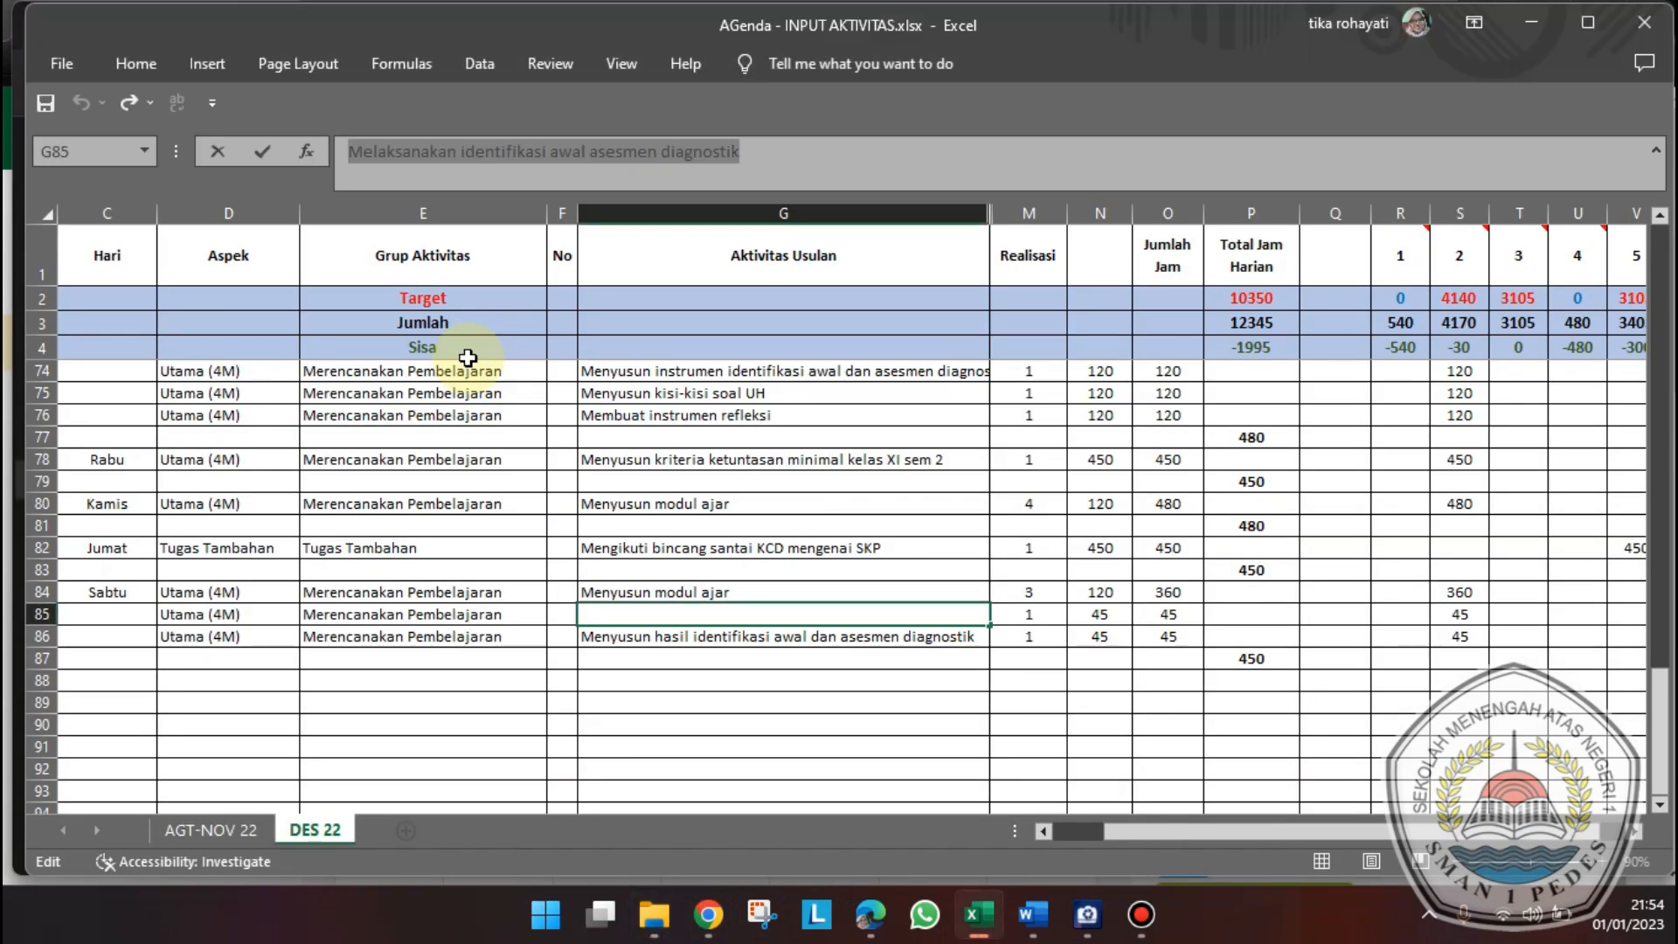
pyautogui.click(1531, 23)
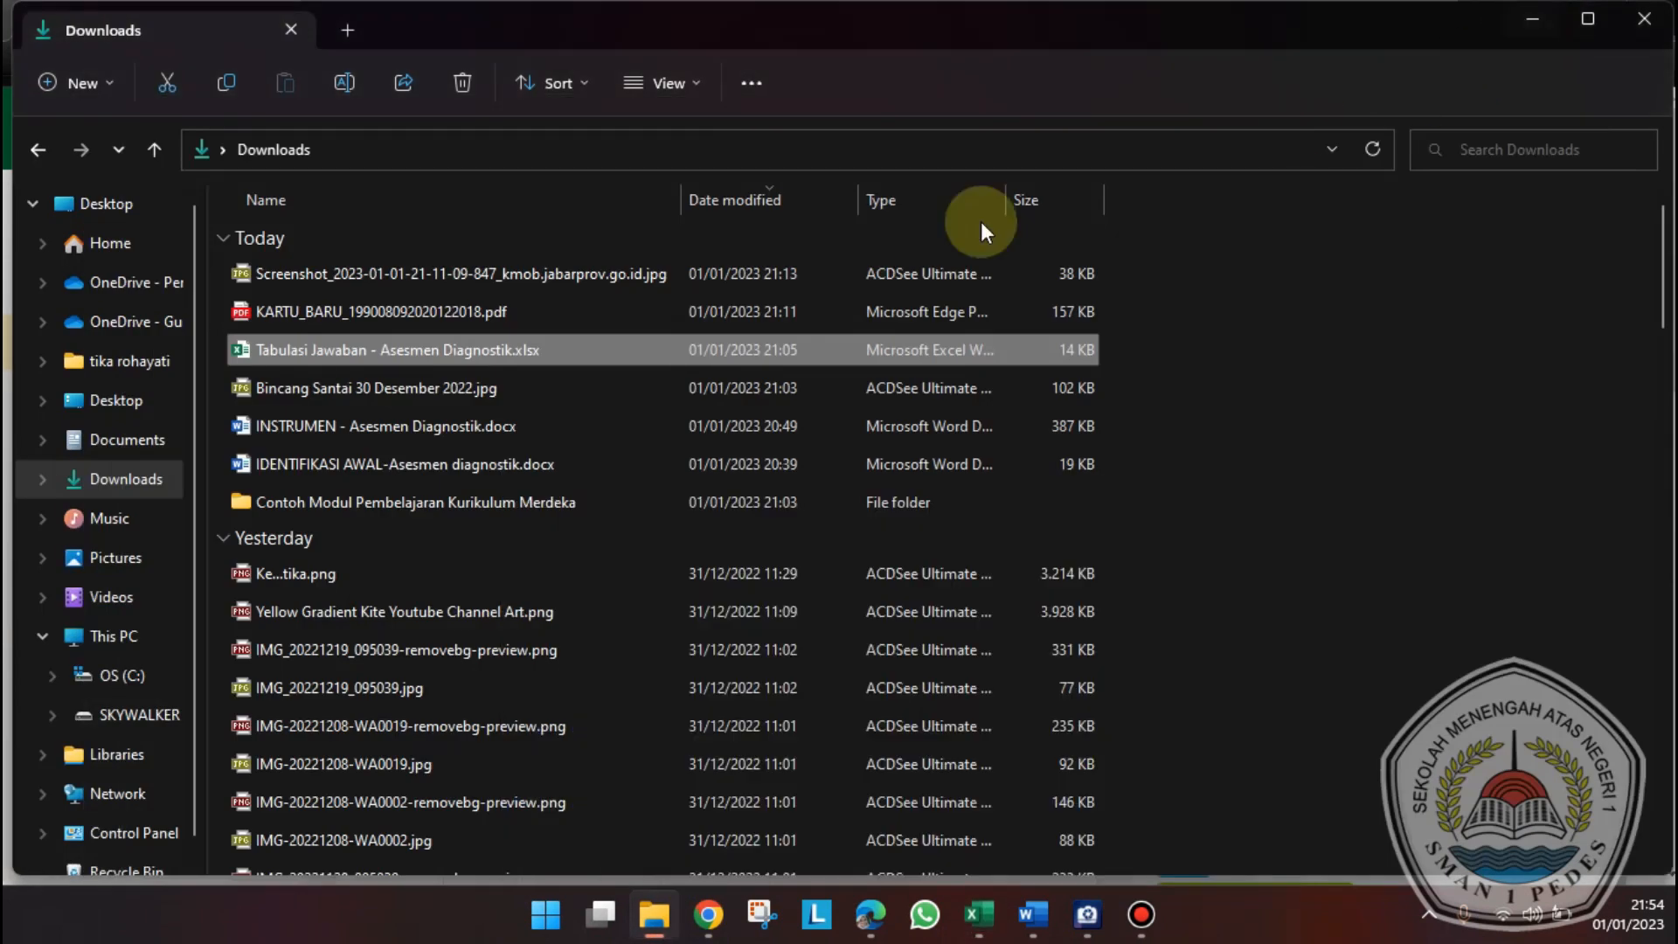
pyautogui.doubleClick(533, 350)
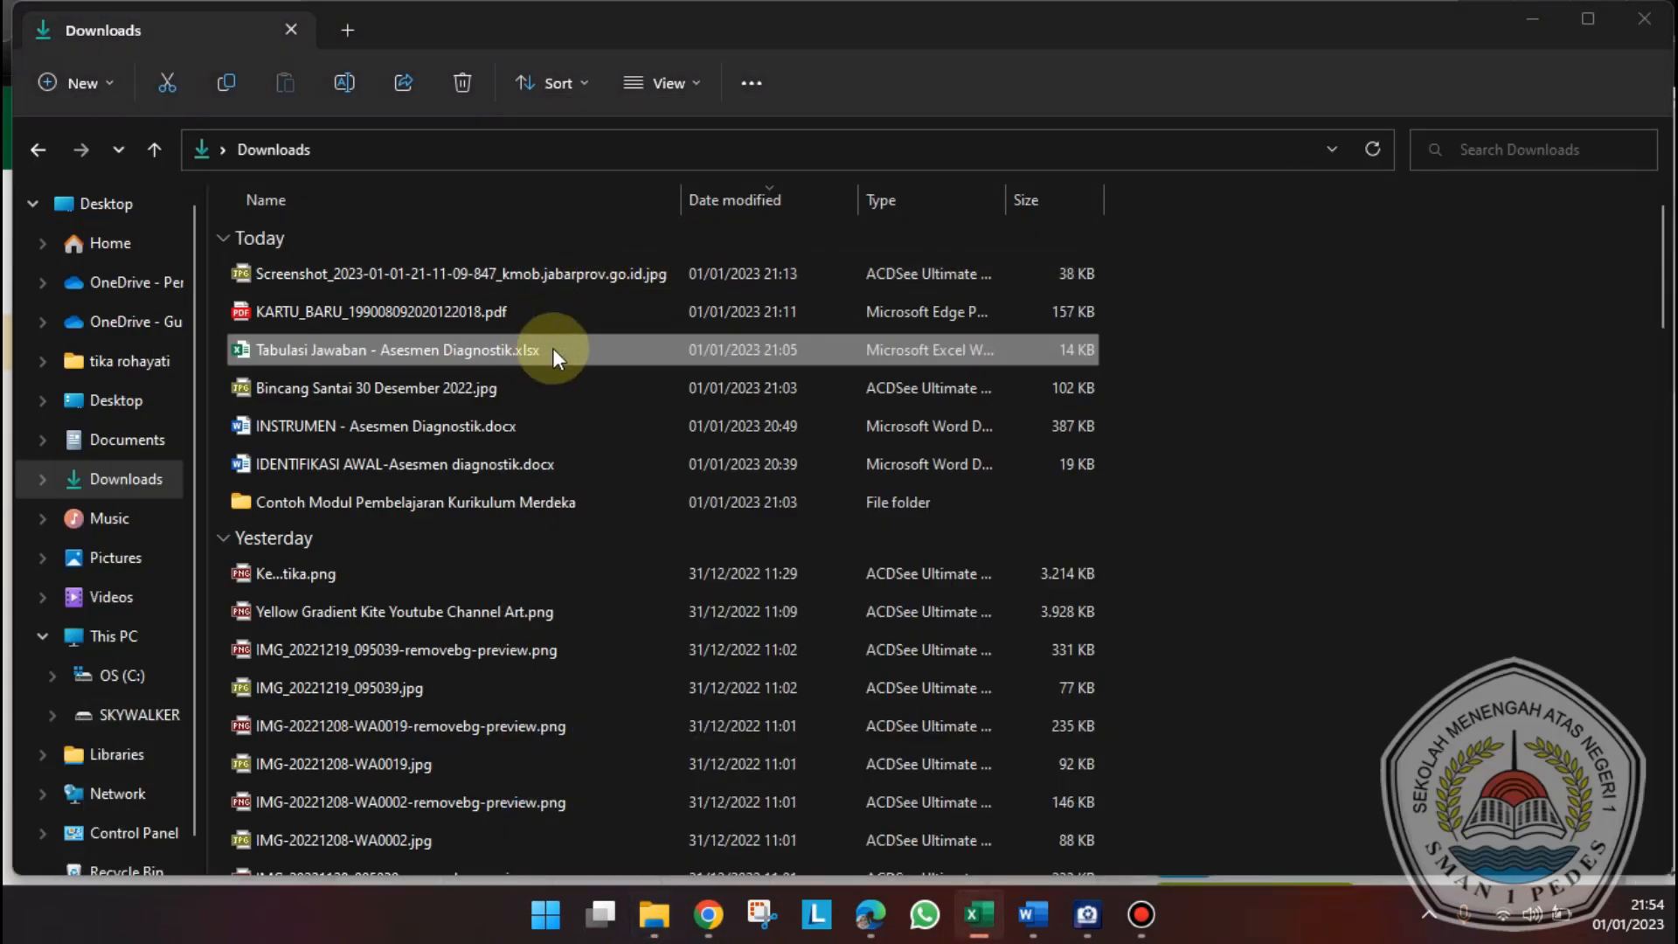
# - Return to the Excel agenda and end the pending edit of the "Melaksanakan identifikasi awal asesmen diagnostik" cell, leaving its text as is
pyautogui.click(1533, 18)
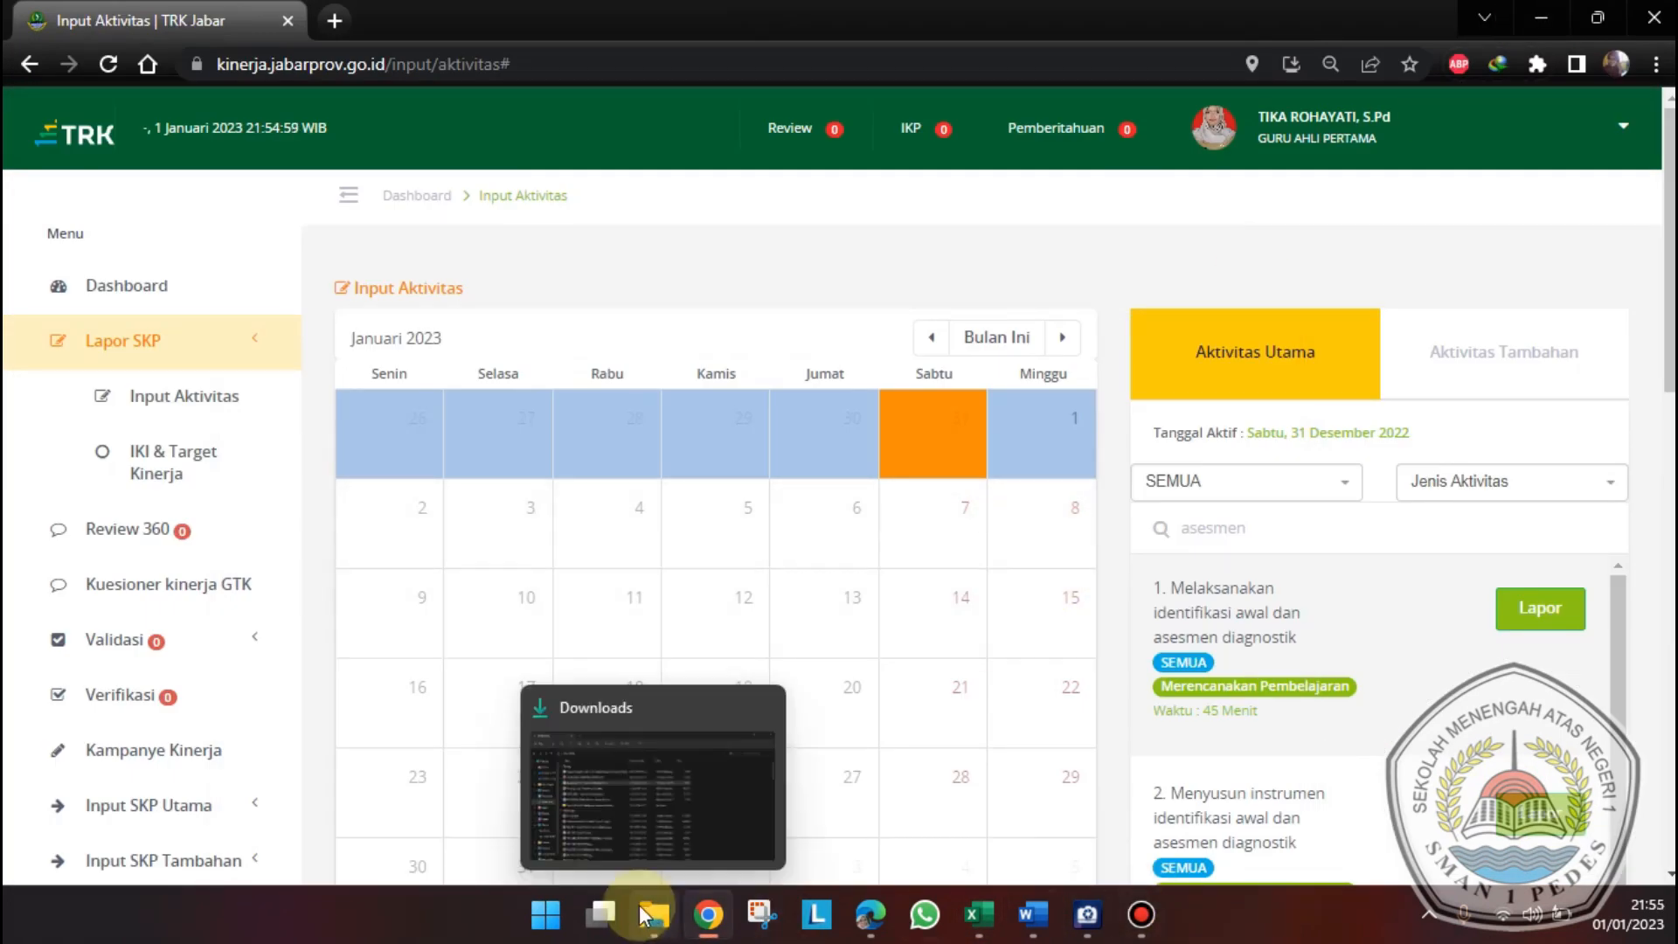
pyautogui.click(708, 916)
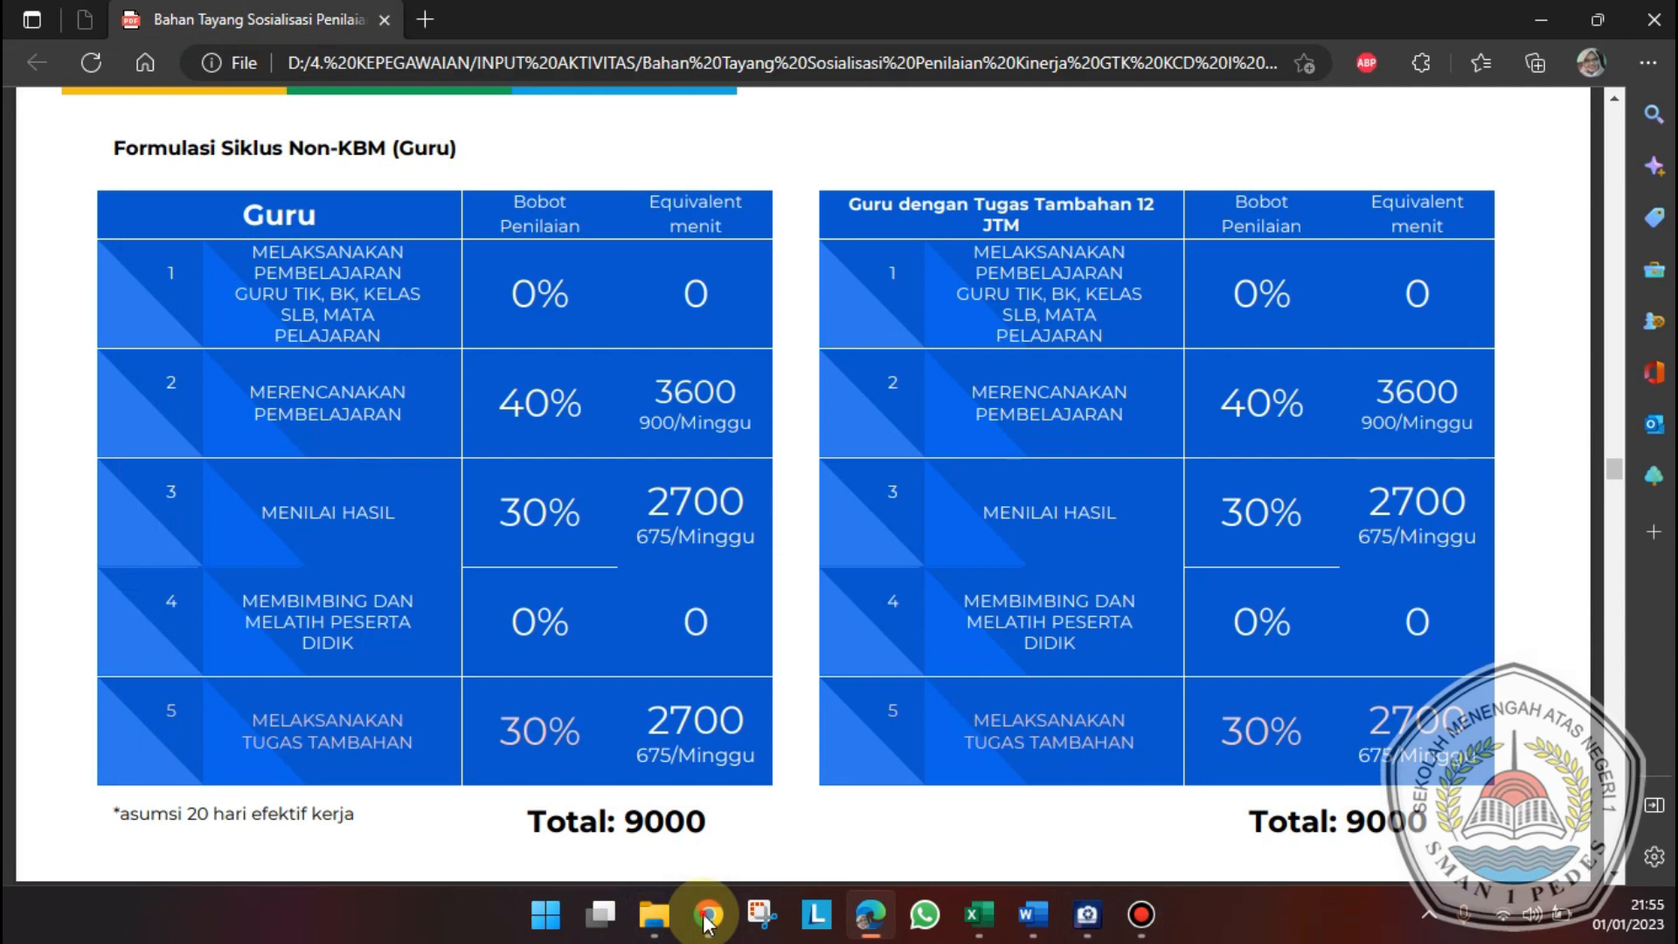
pyautogui.click(708, 915)
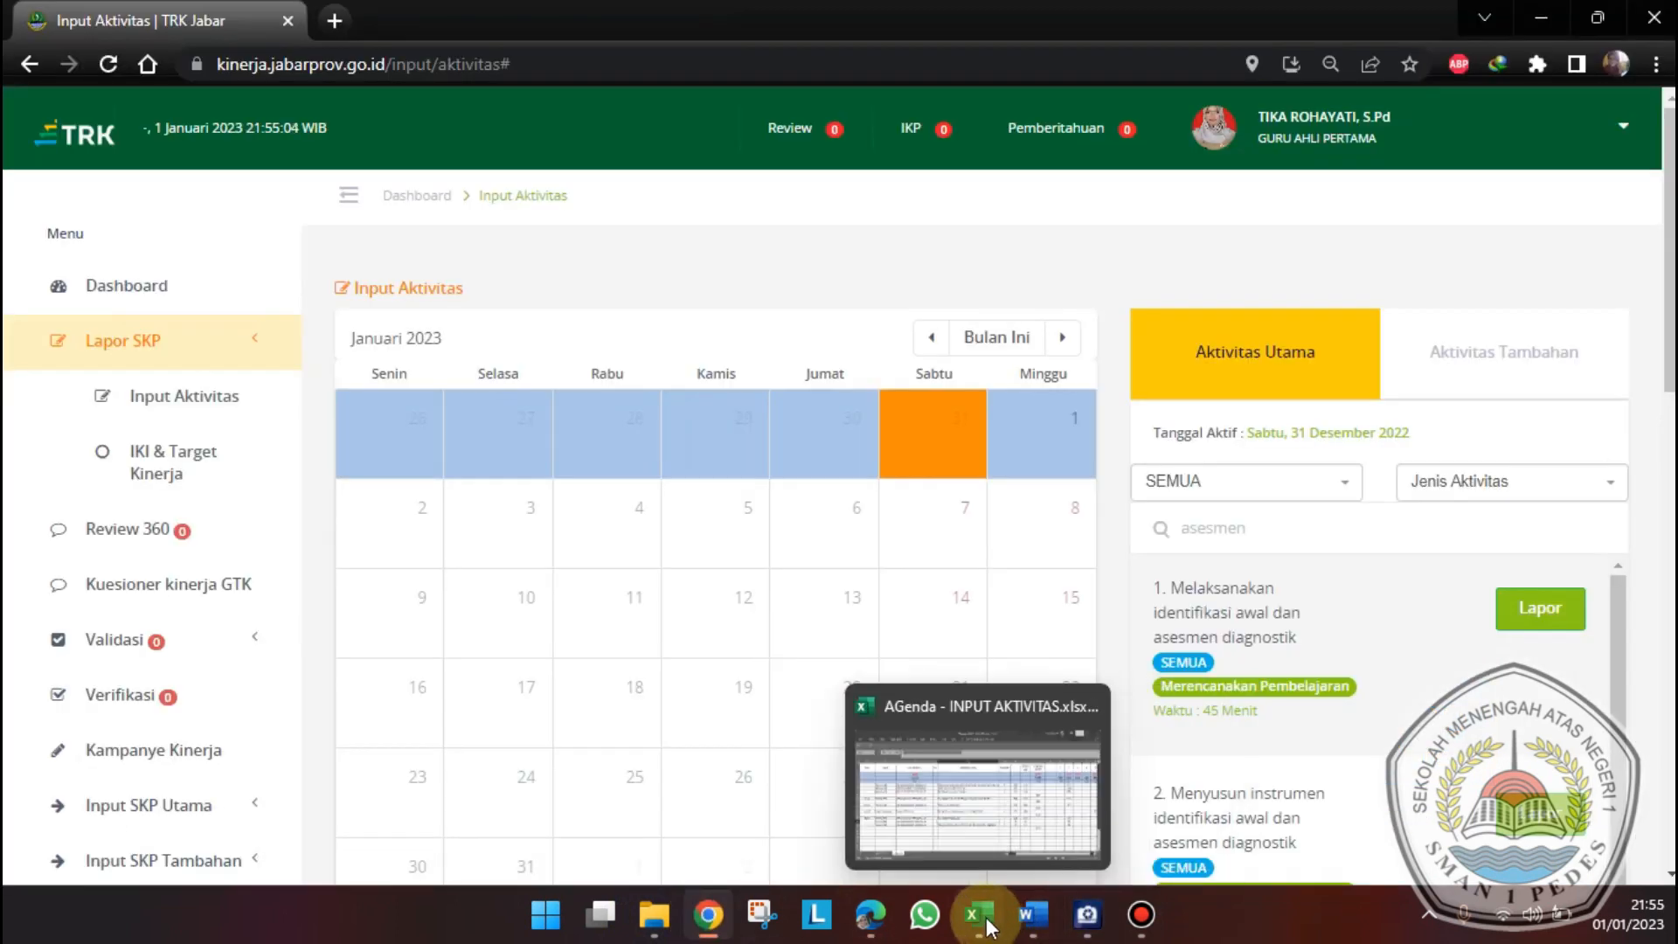
pyautogui.click(988, 925)
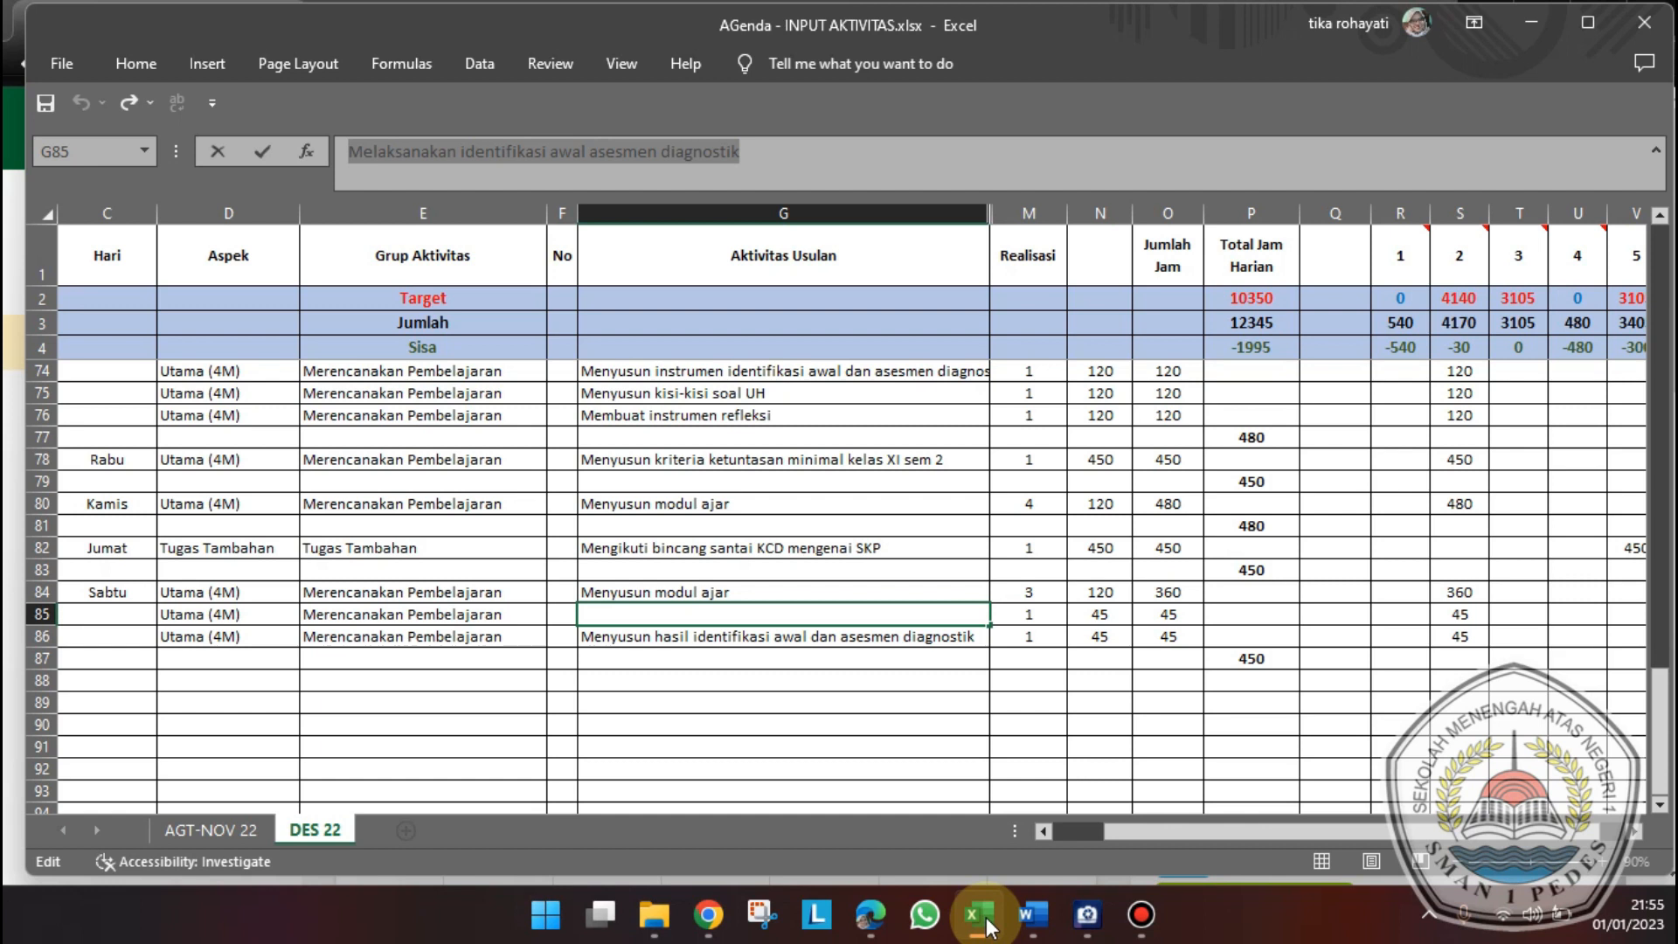
pyautogui.click(936, 714)
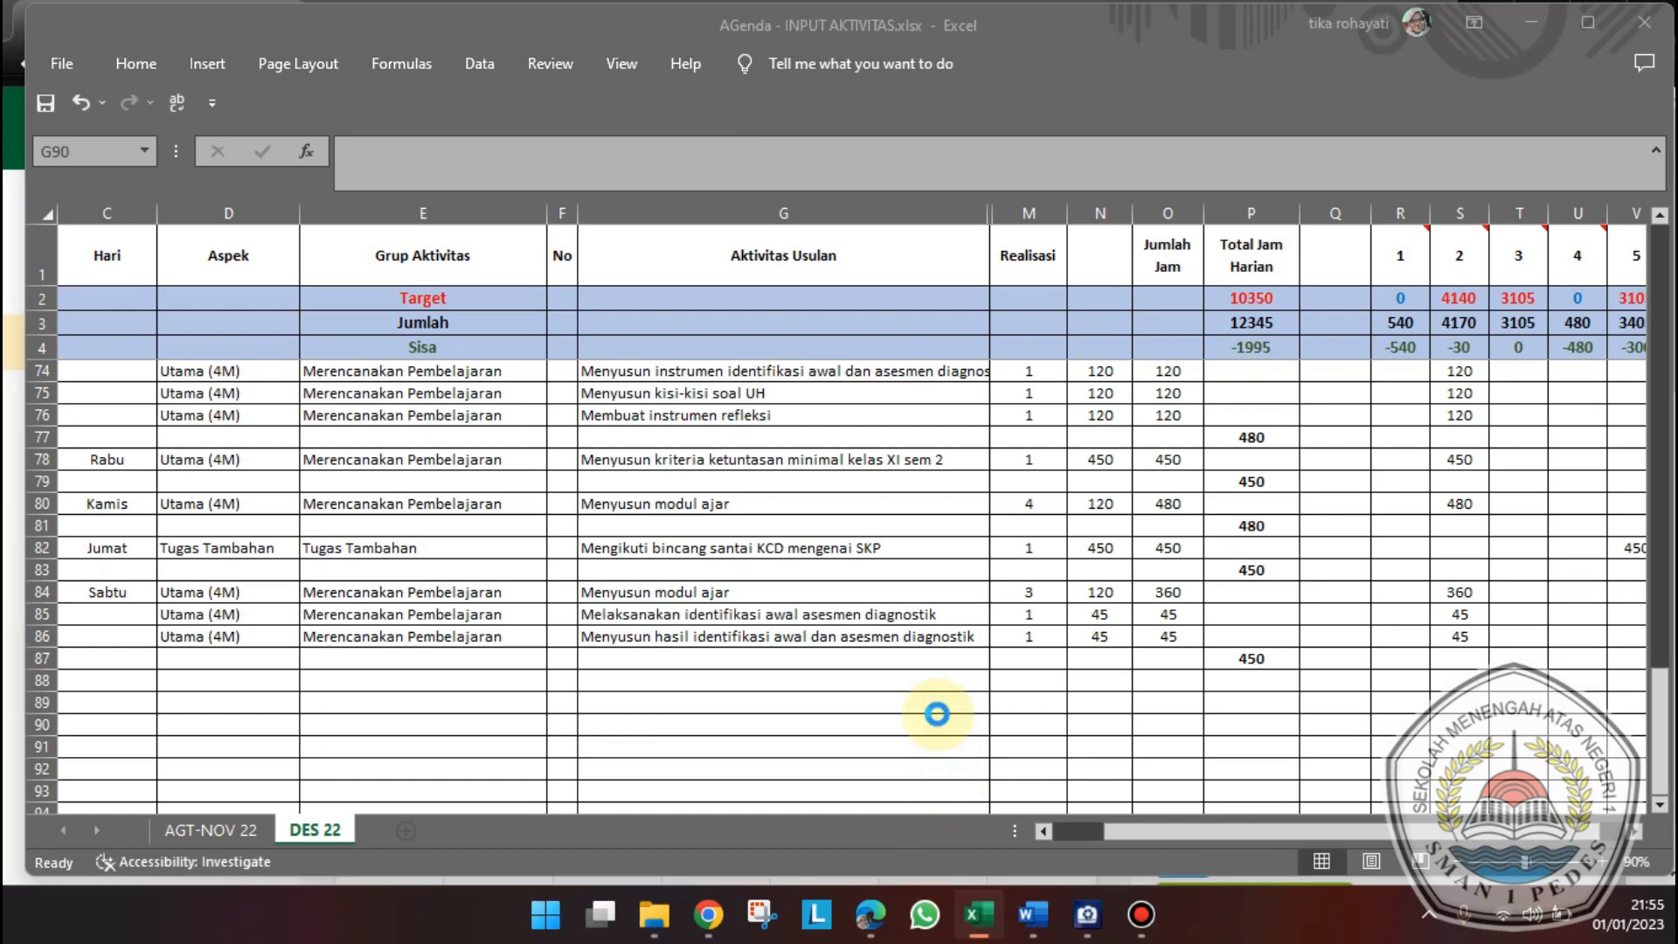
pyautogui.hotkey('alt', 'Tab')
# - Examine the students' answer scores, Tindak Lanjut categories, summary percentages and class average in the Tabulasi Jawaban workbook
pyautogui.click(571, 491)
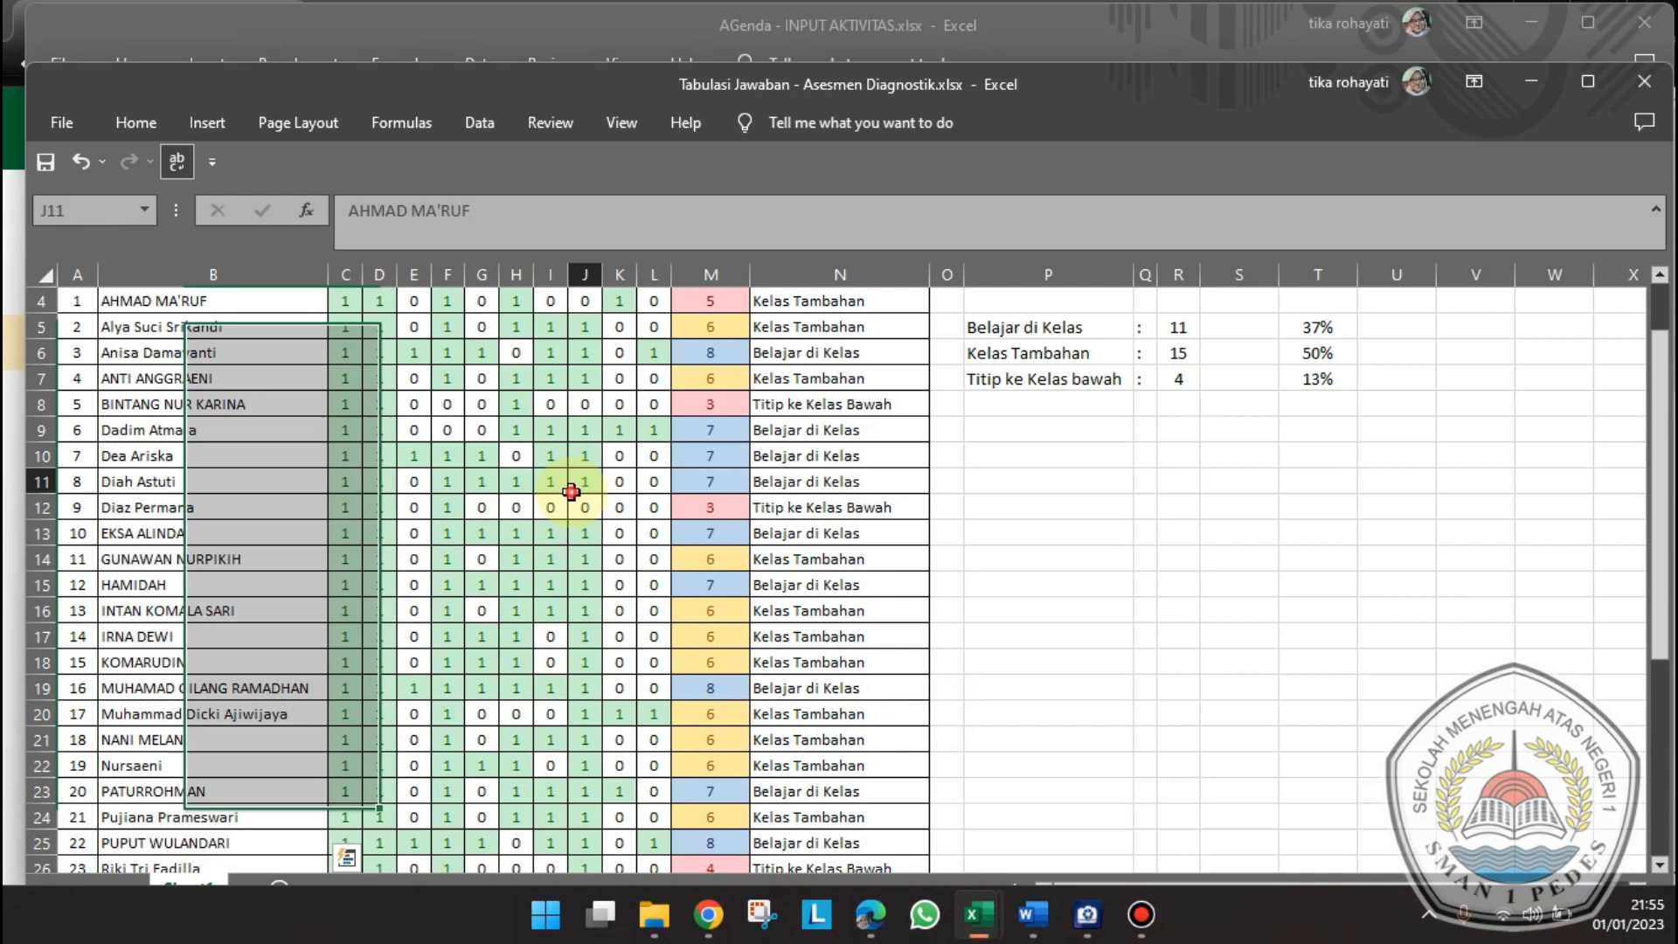
pyautogui.scroll(1, 571, 491)
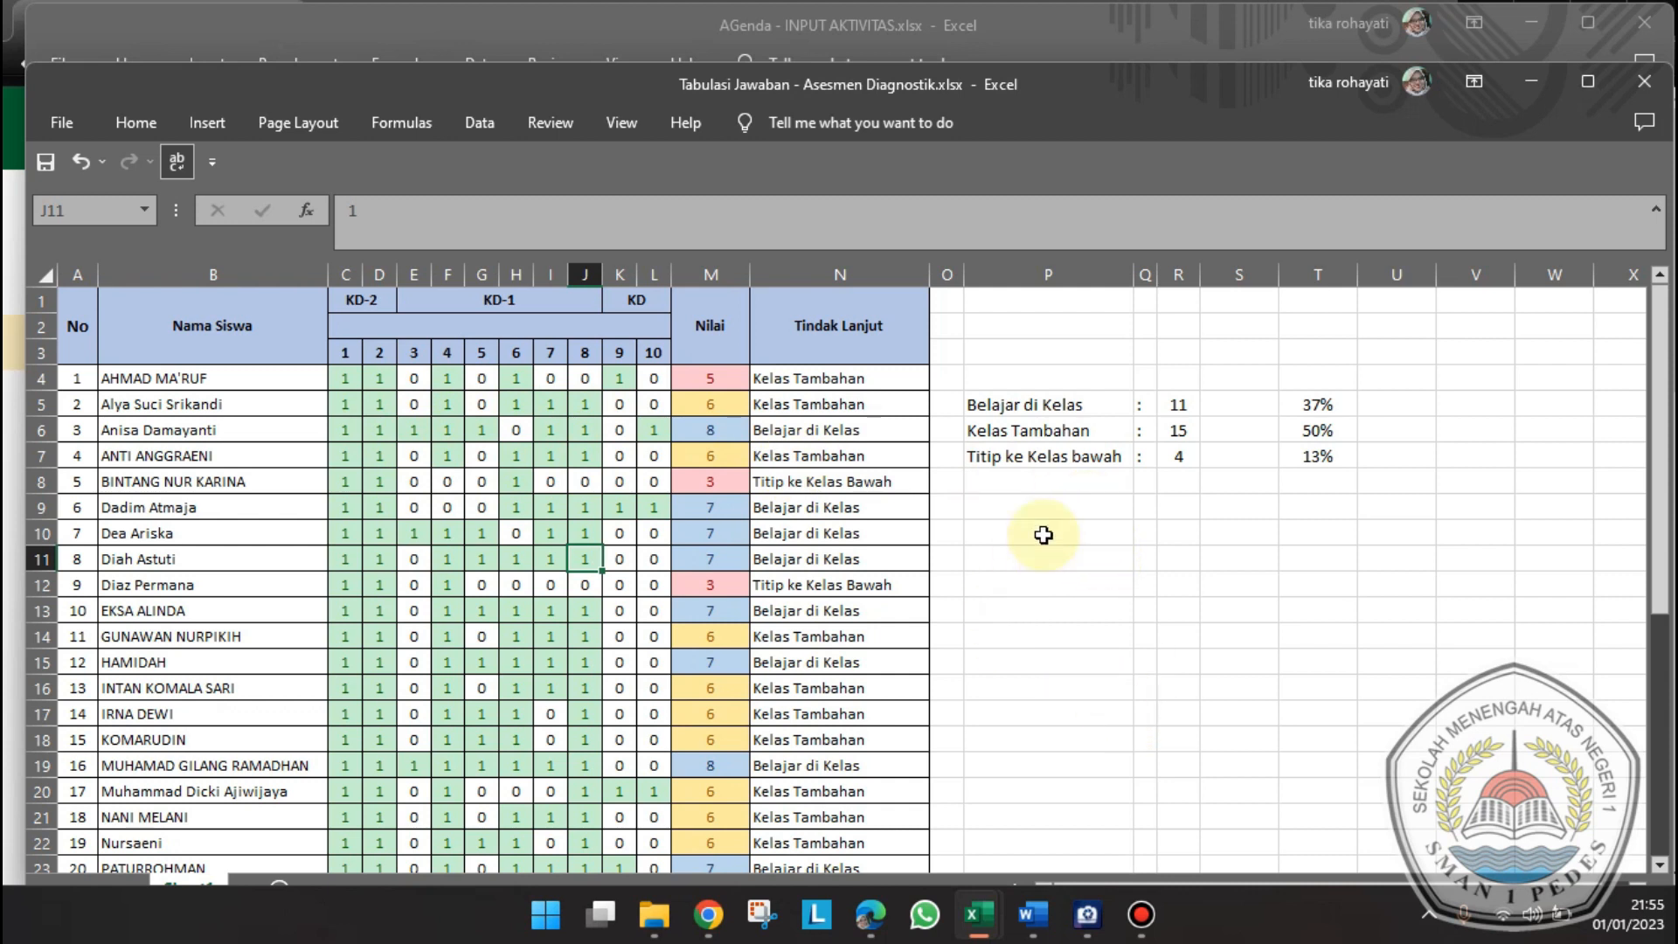
pyautogui.click(1058, 456)
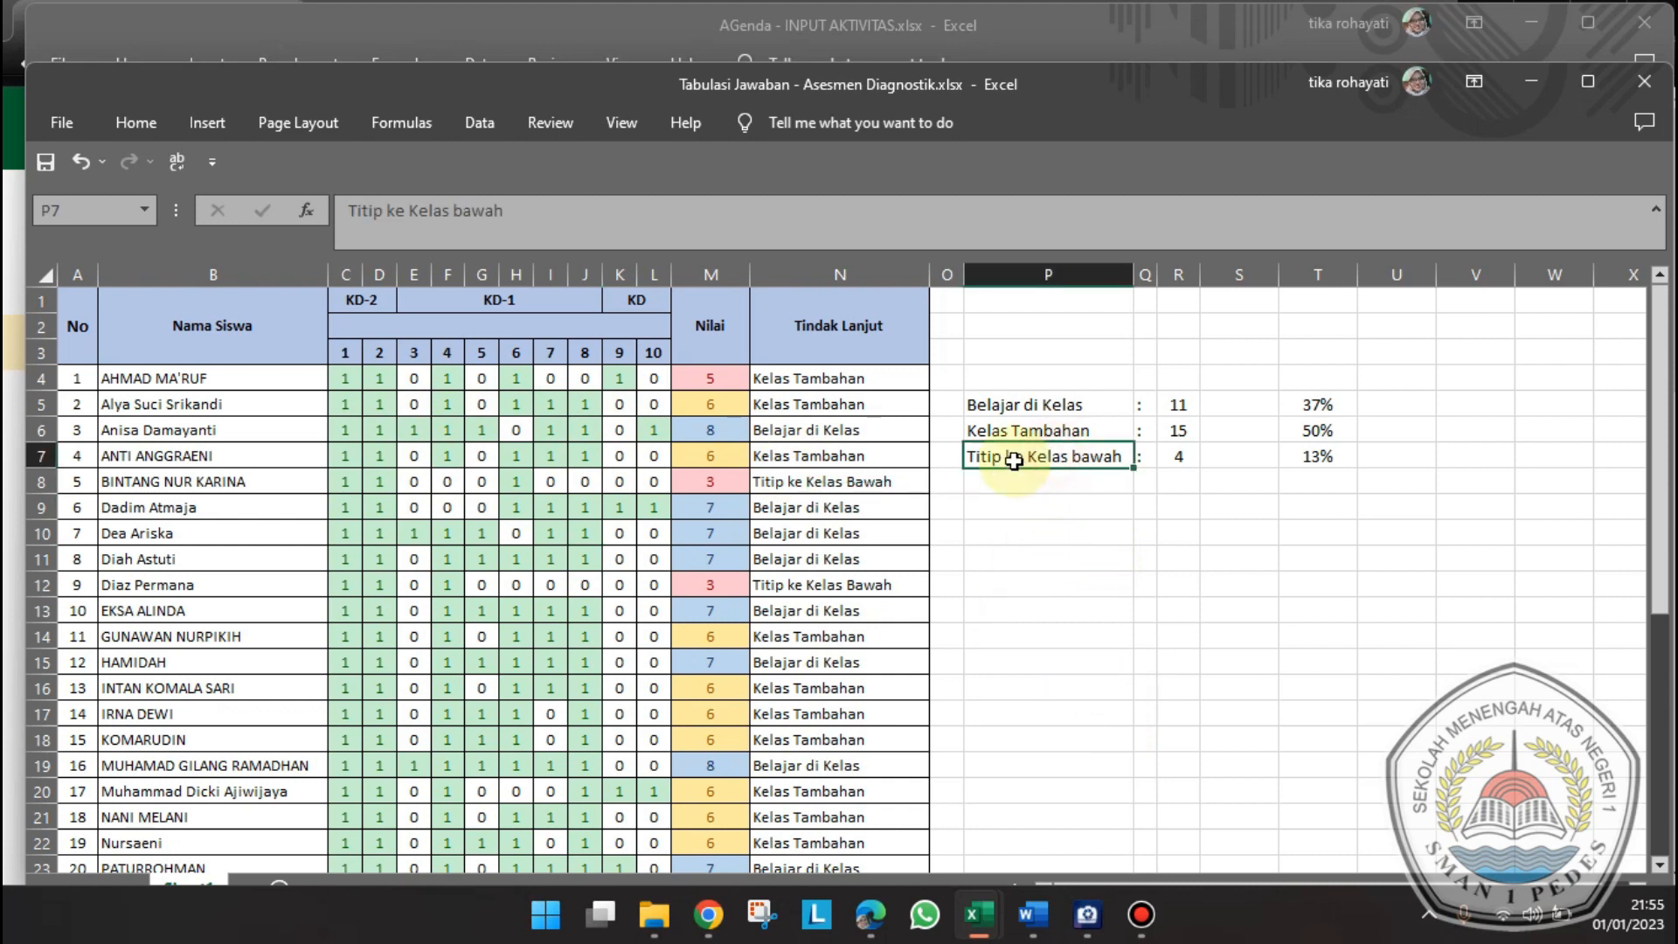
pyautogui.click(1034, 538)
pyautogui.click(1091, 430)
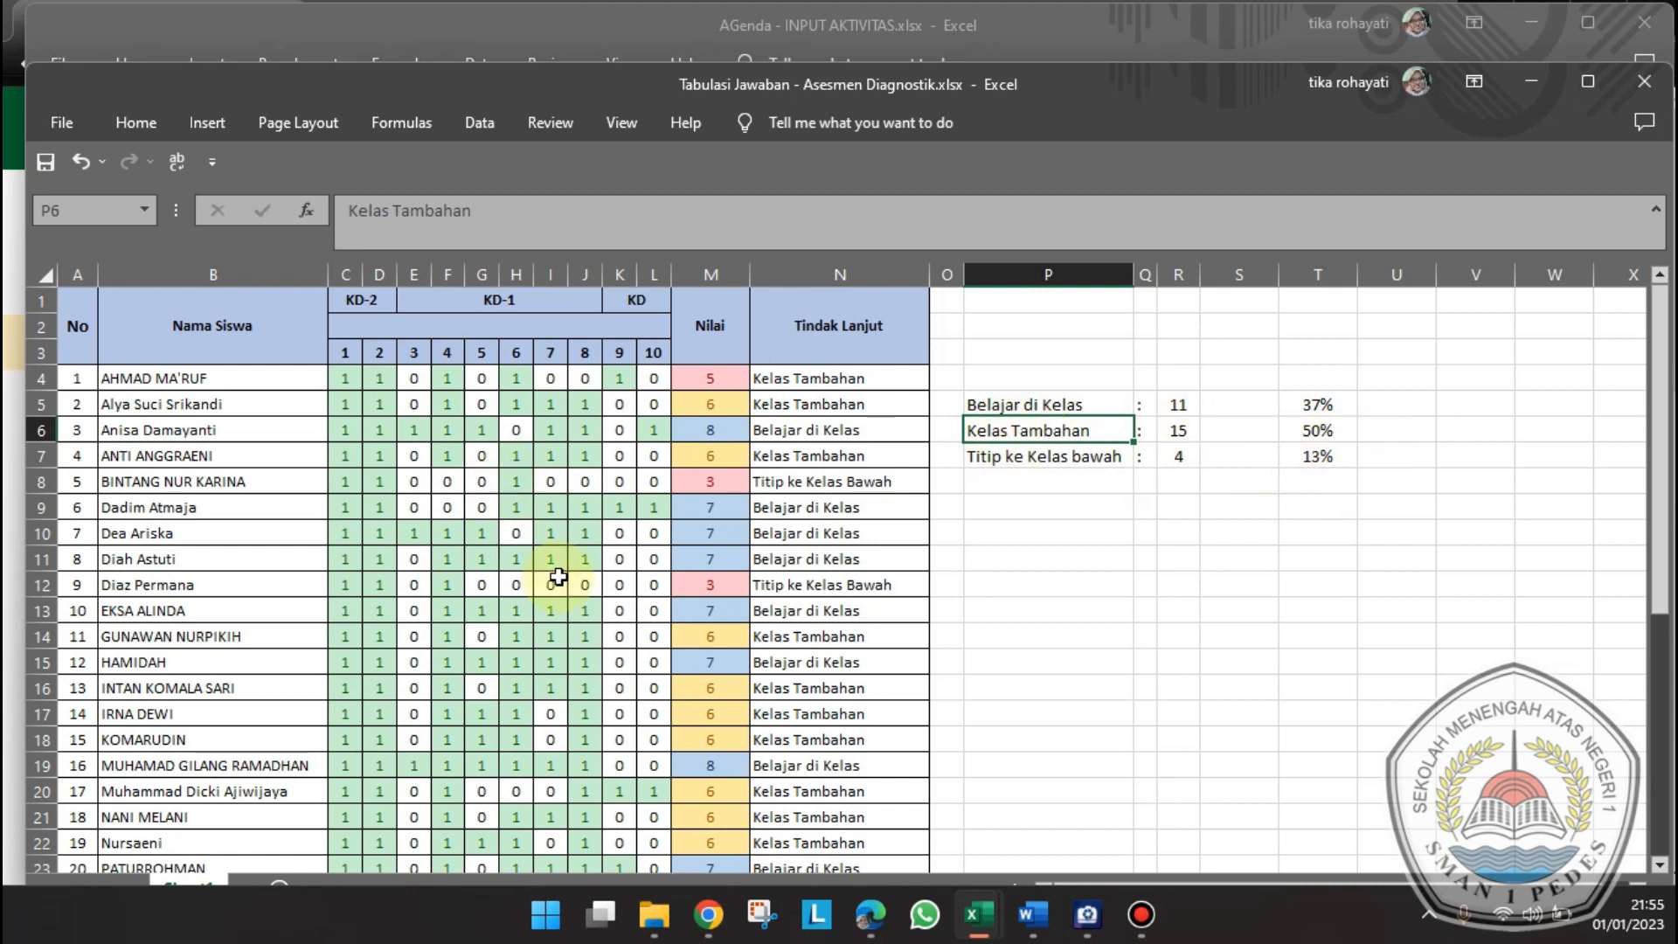
pyautogui.scroll(-5, 1076, 568)
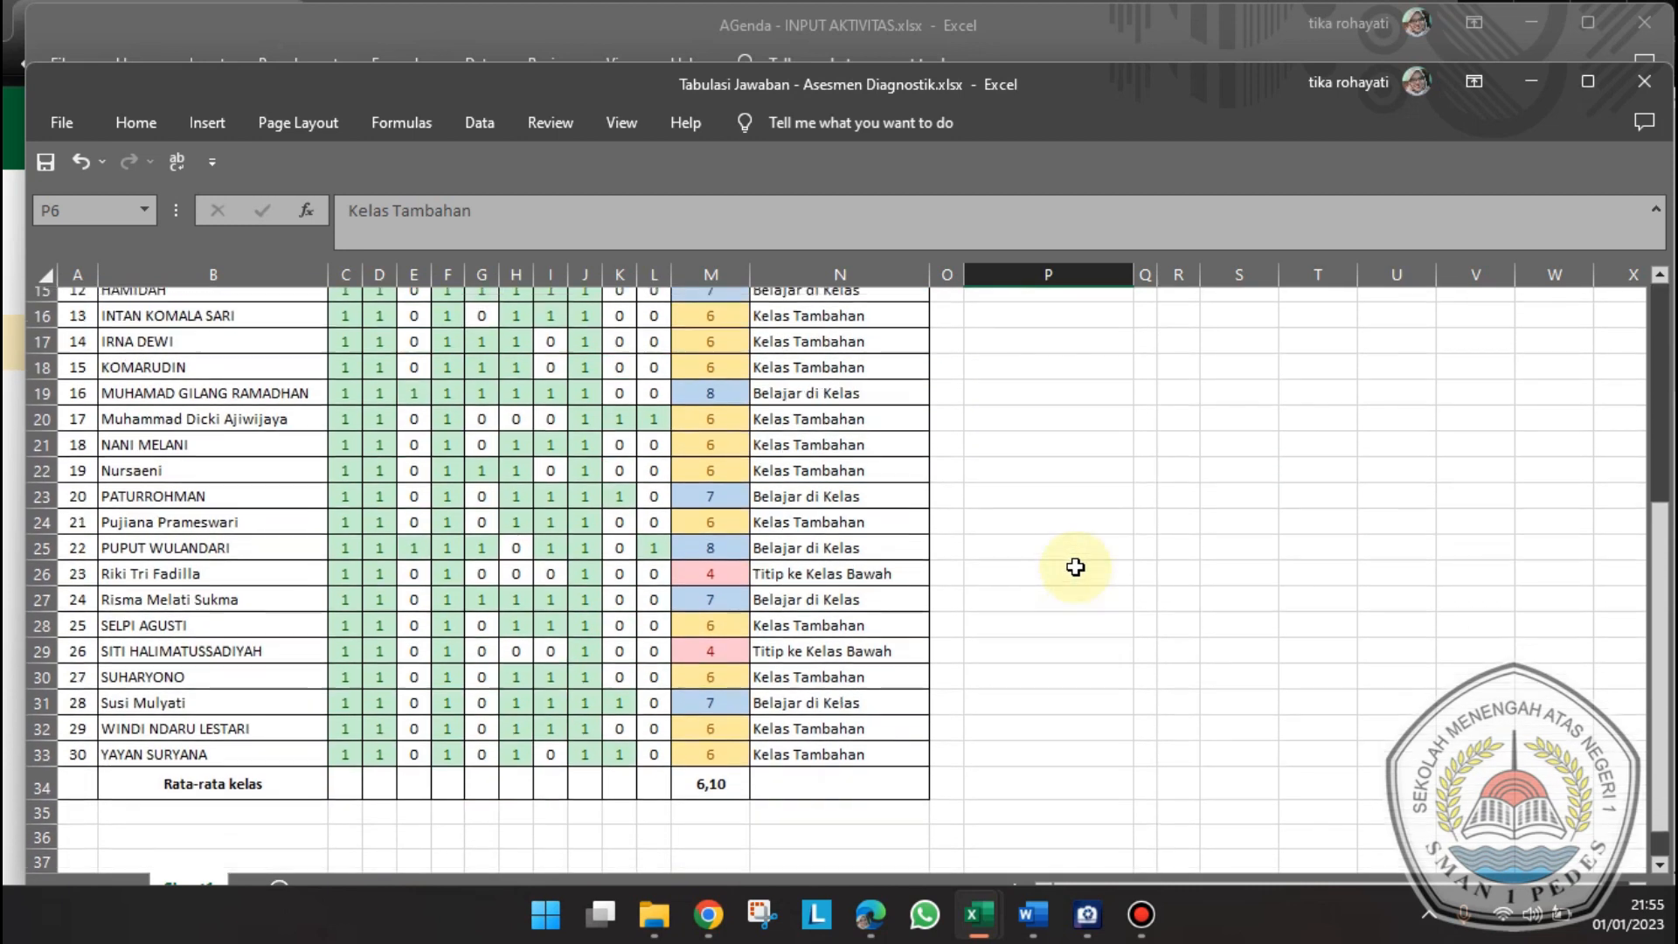
pyautogui.scroll(5, 1076, 567)
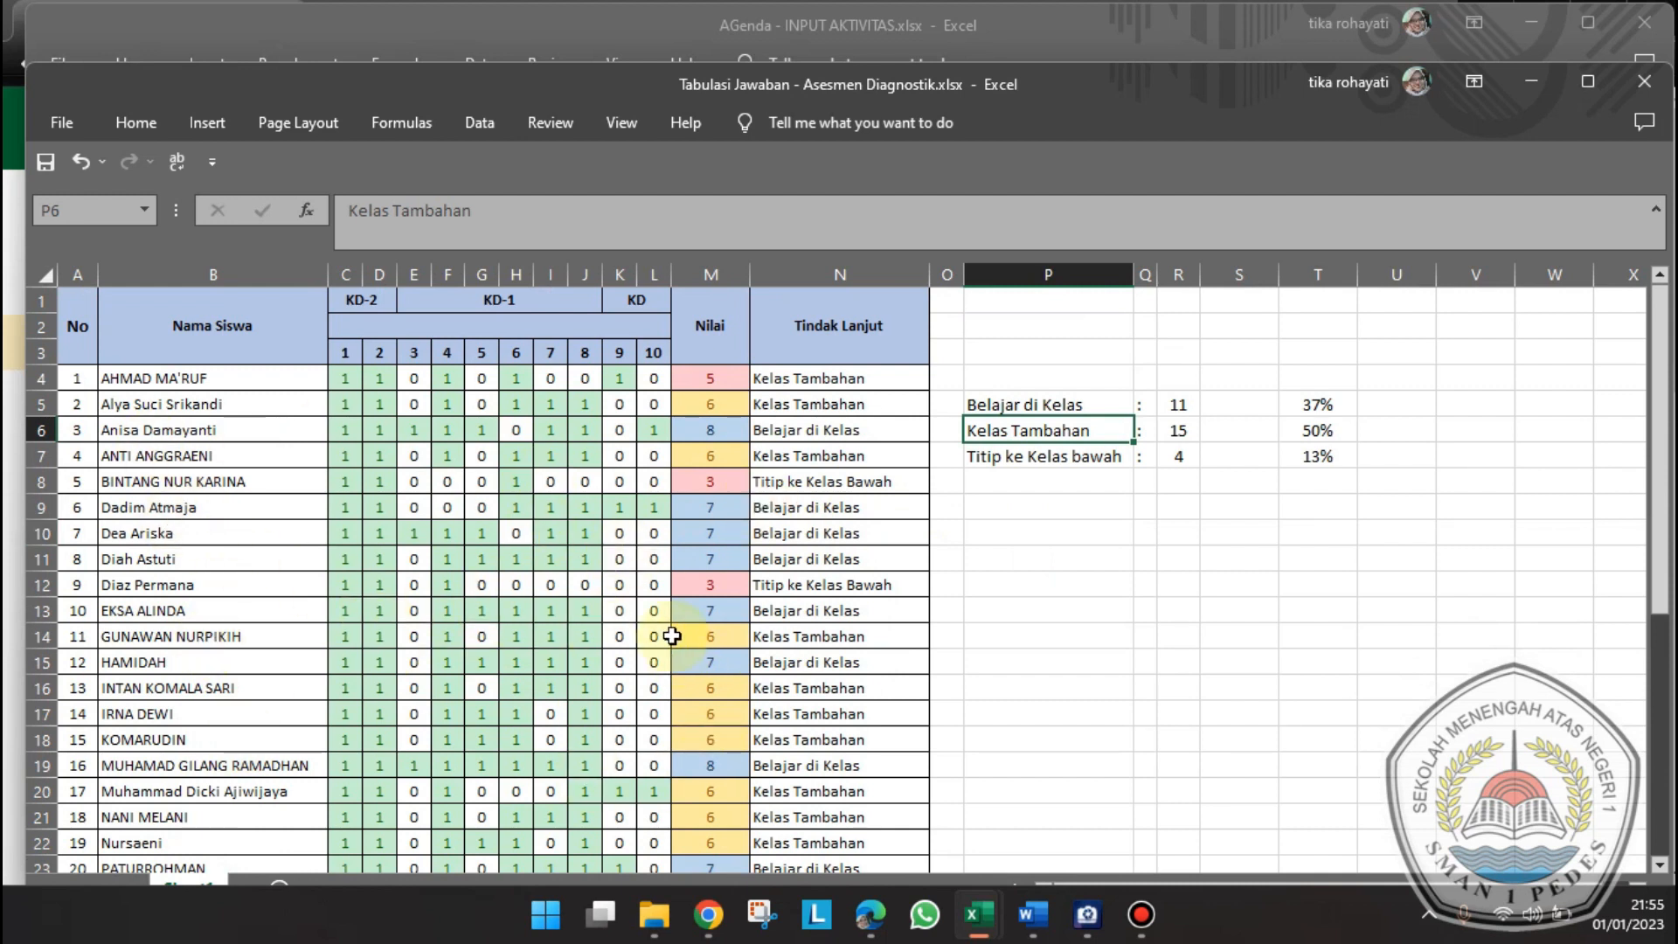
pyautogui.scroll(-3, 672, 635)
pyautogui.scroll(-3, 696, 652)
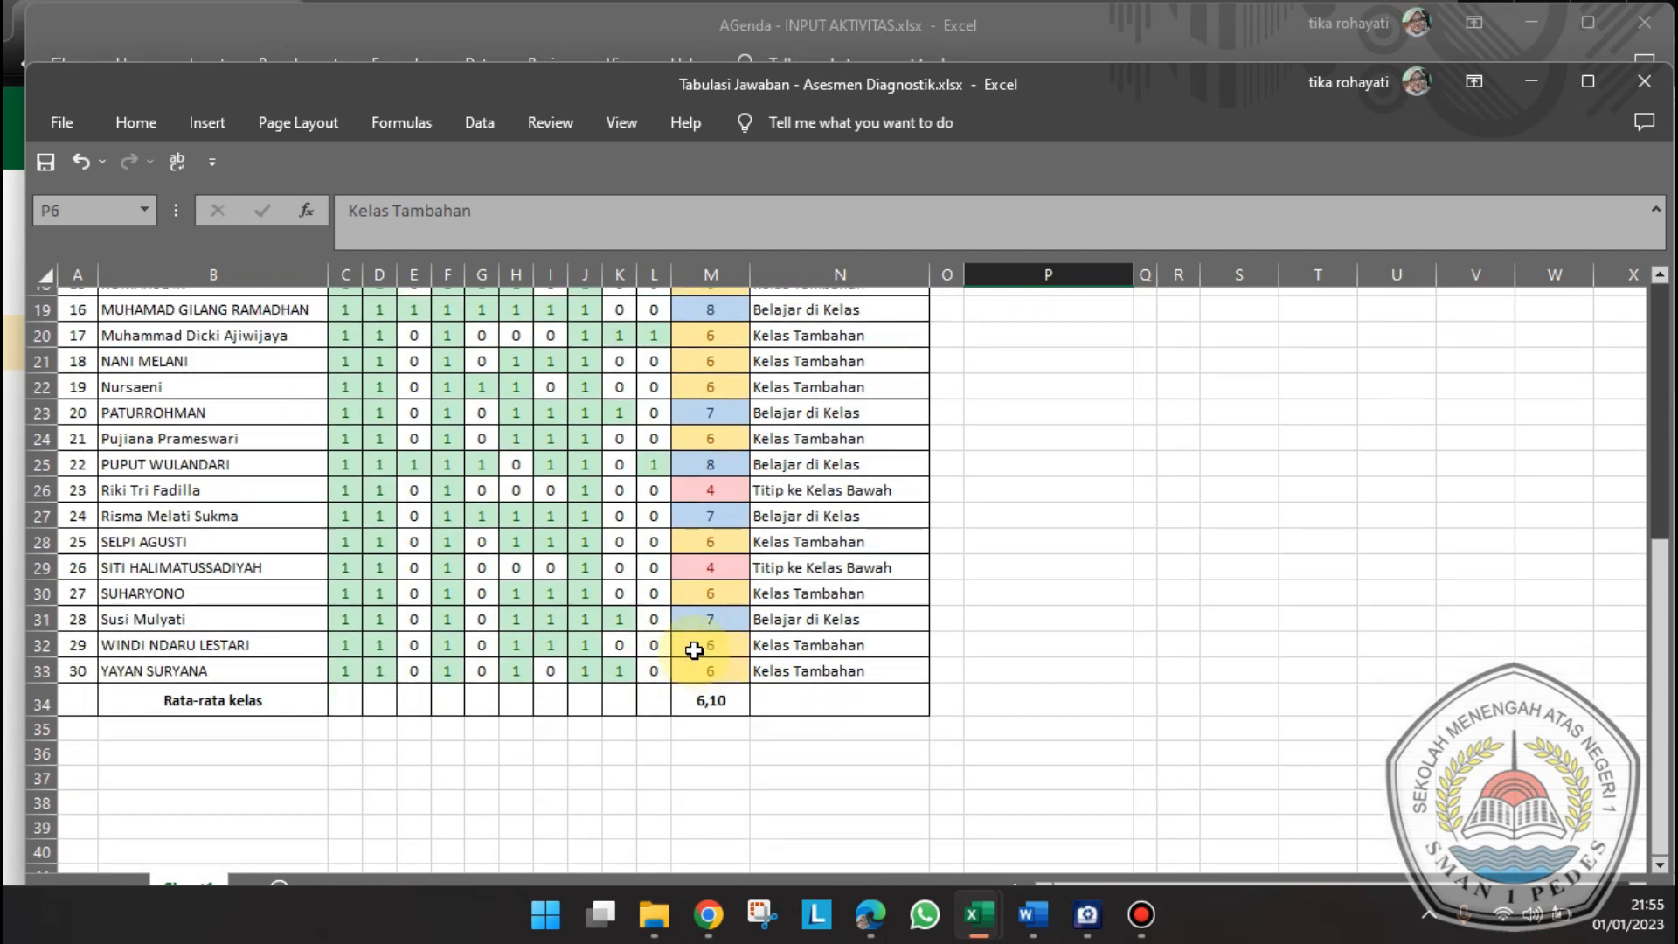
pyautogui.scroll(6, 694, 650)
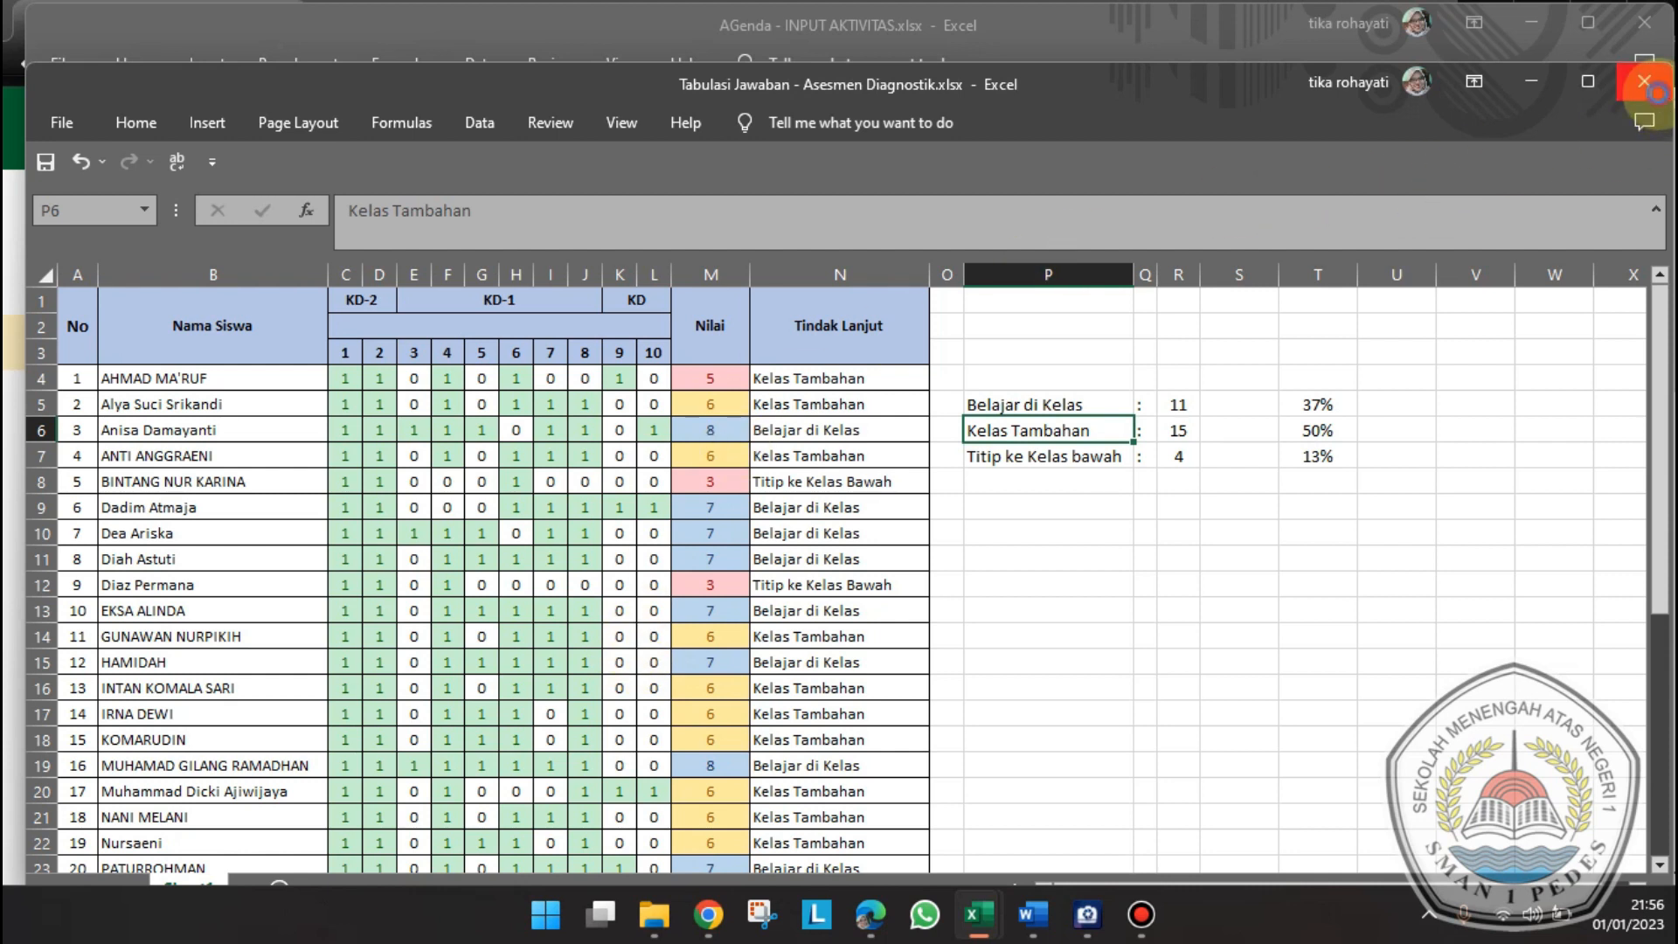
# - Close the tabulation workbook and review the reported main activities for 31 December 2022 on TRK Jabar
pyautogui.click(1646, 84)
pyautogui.click(710, 914)
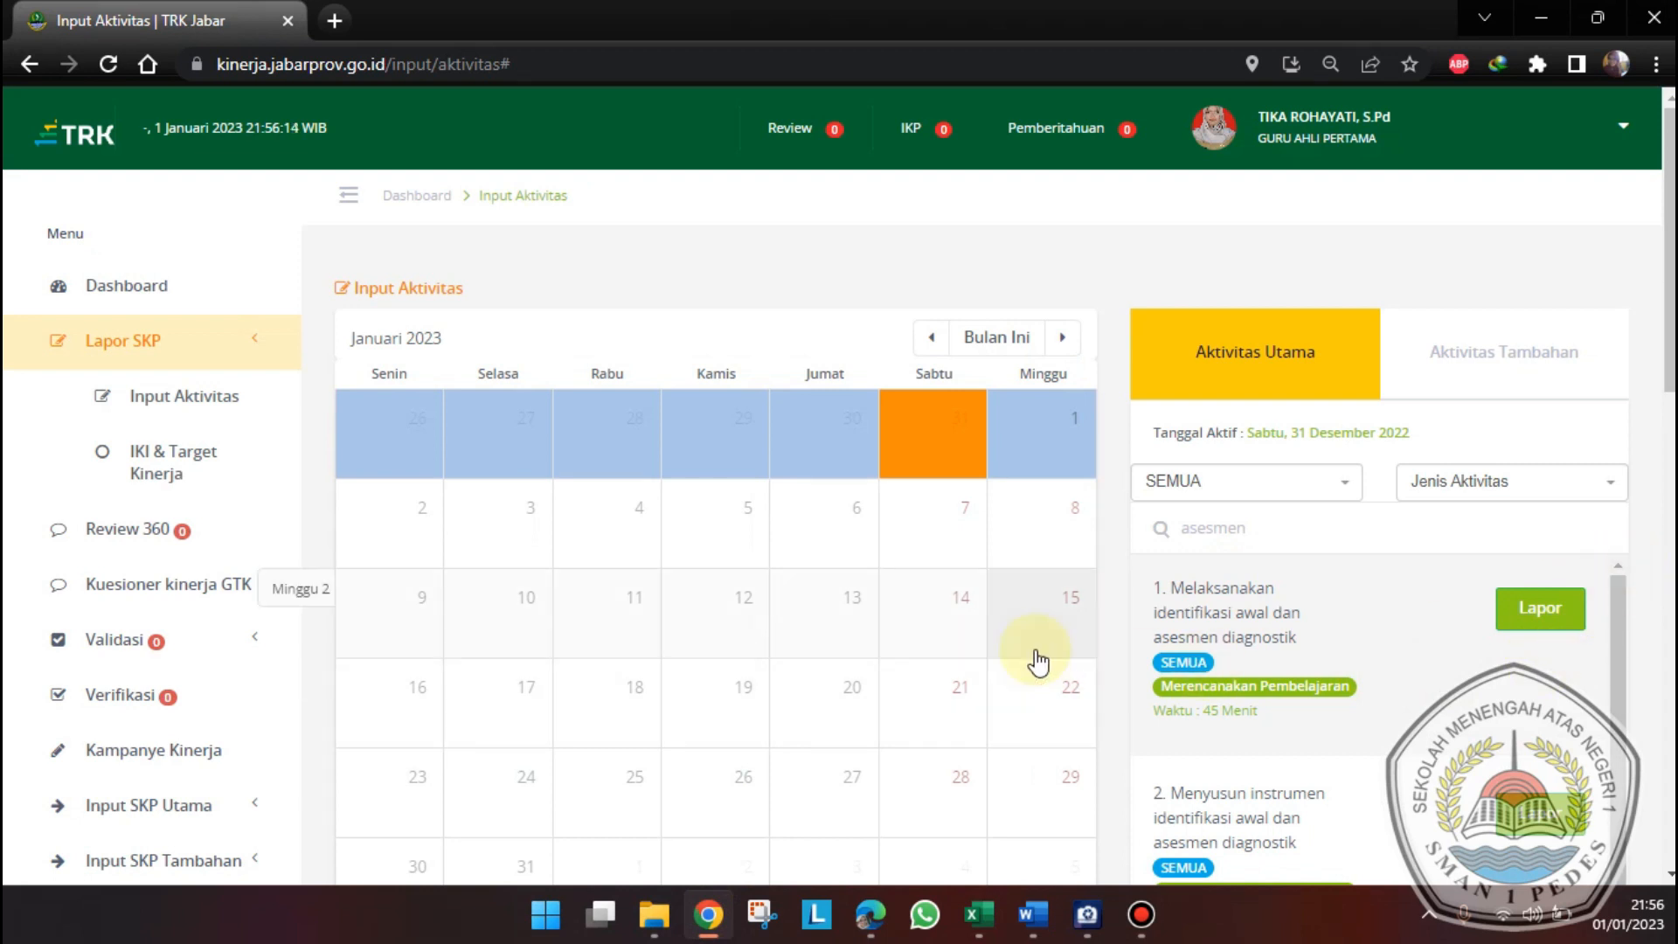
pyautogui.scroll(-15, 1036, 652)
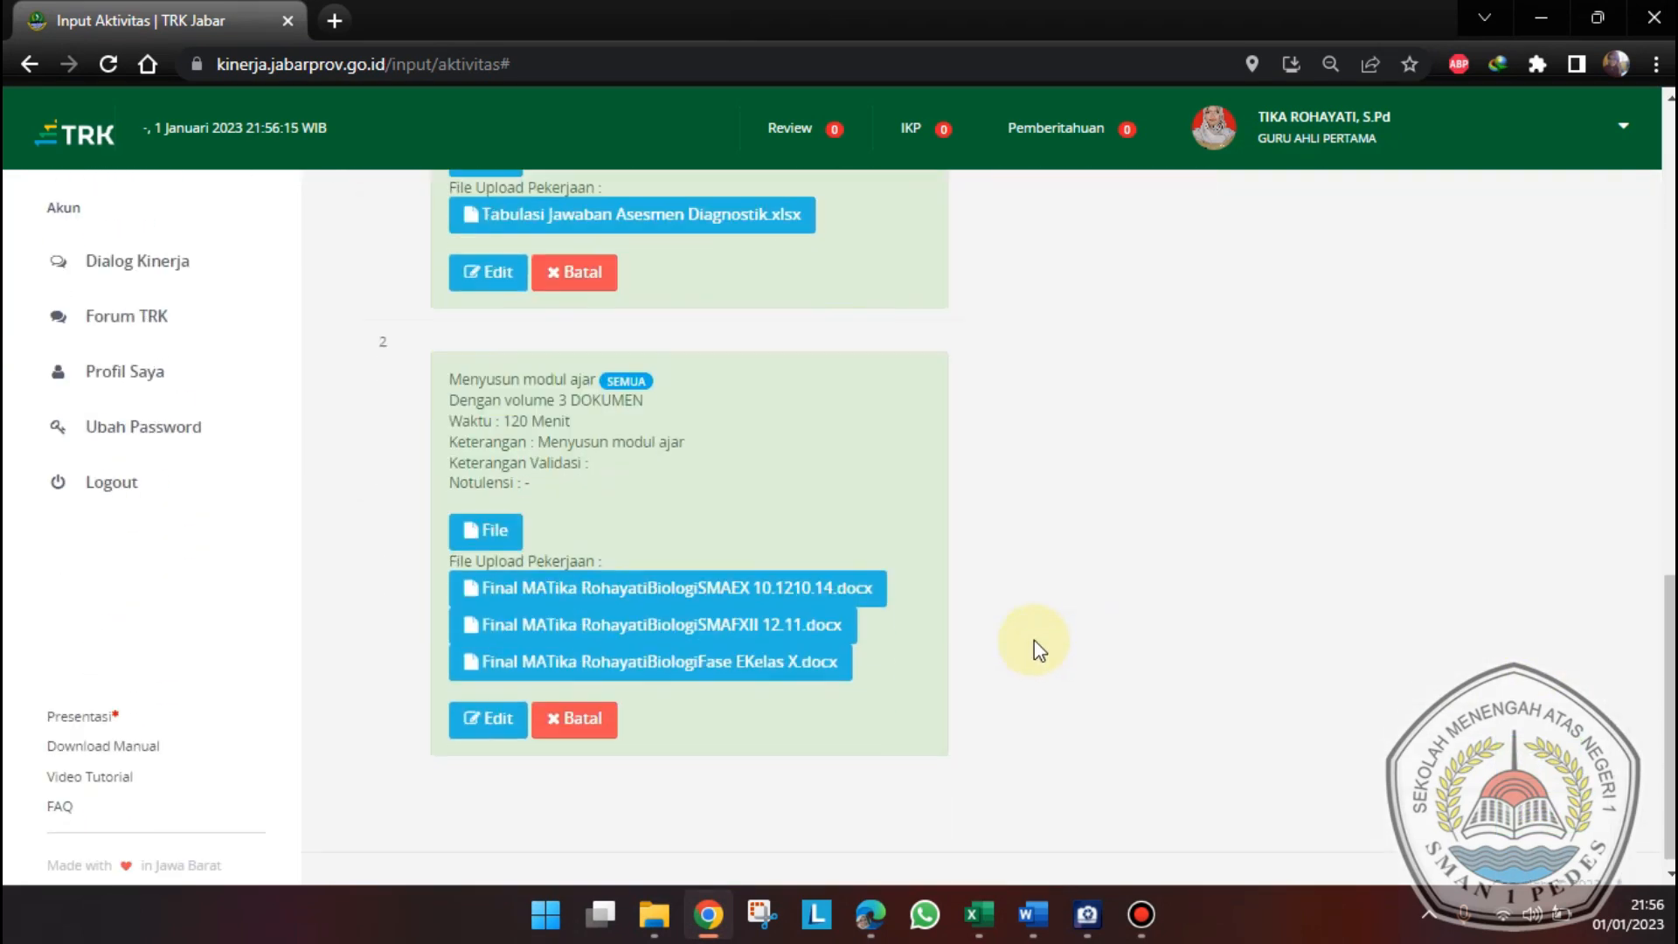
pyautogui.scroll(3, 722, 517)
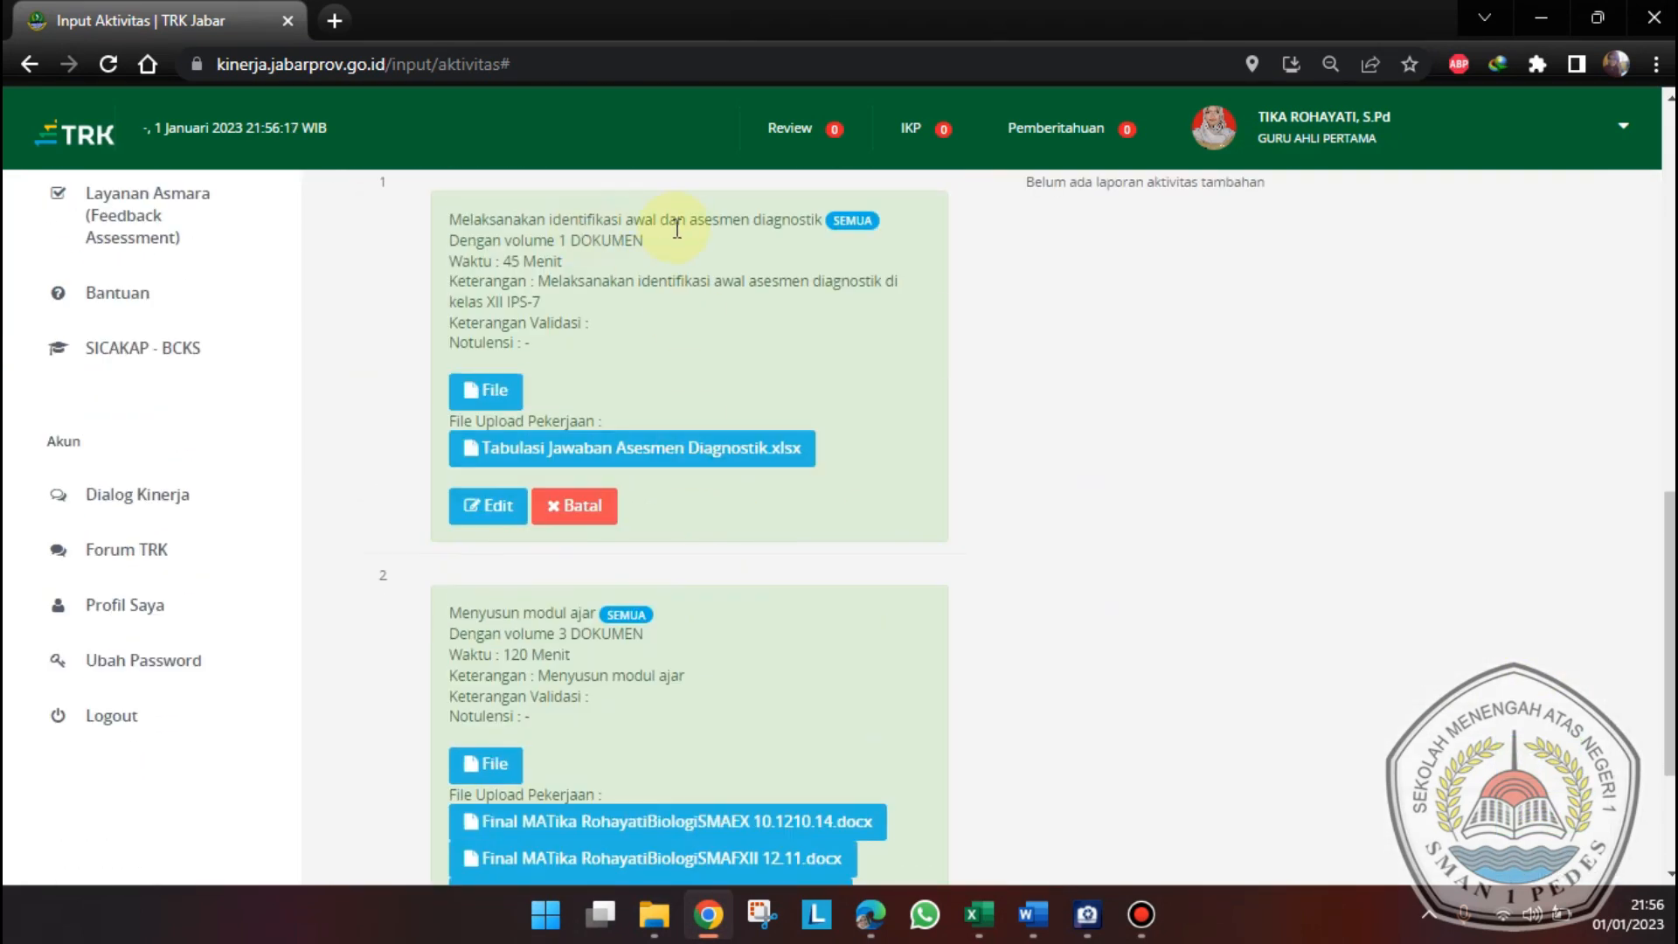
# - Look up Saturday's next activity to report, "Menyusun hasil identifikasi awal dan asesmen diagnostik", in the Excel agenda's DES 22 sheet
pyautogui.click(706, 918)
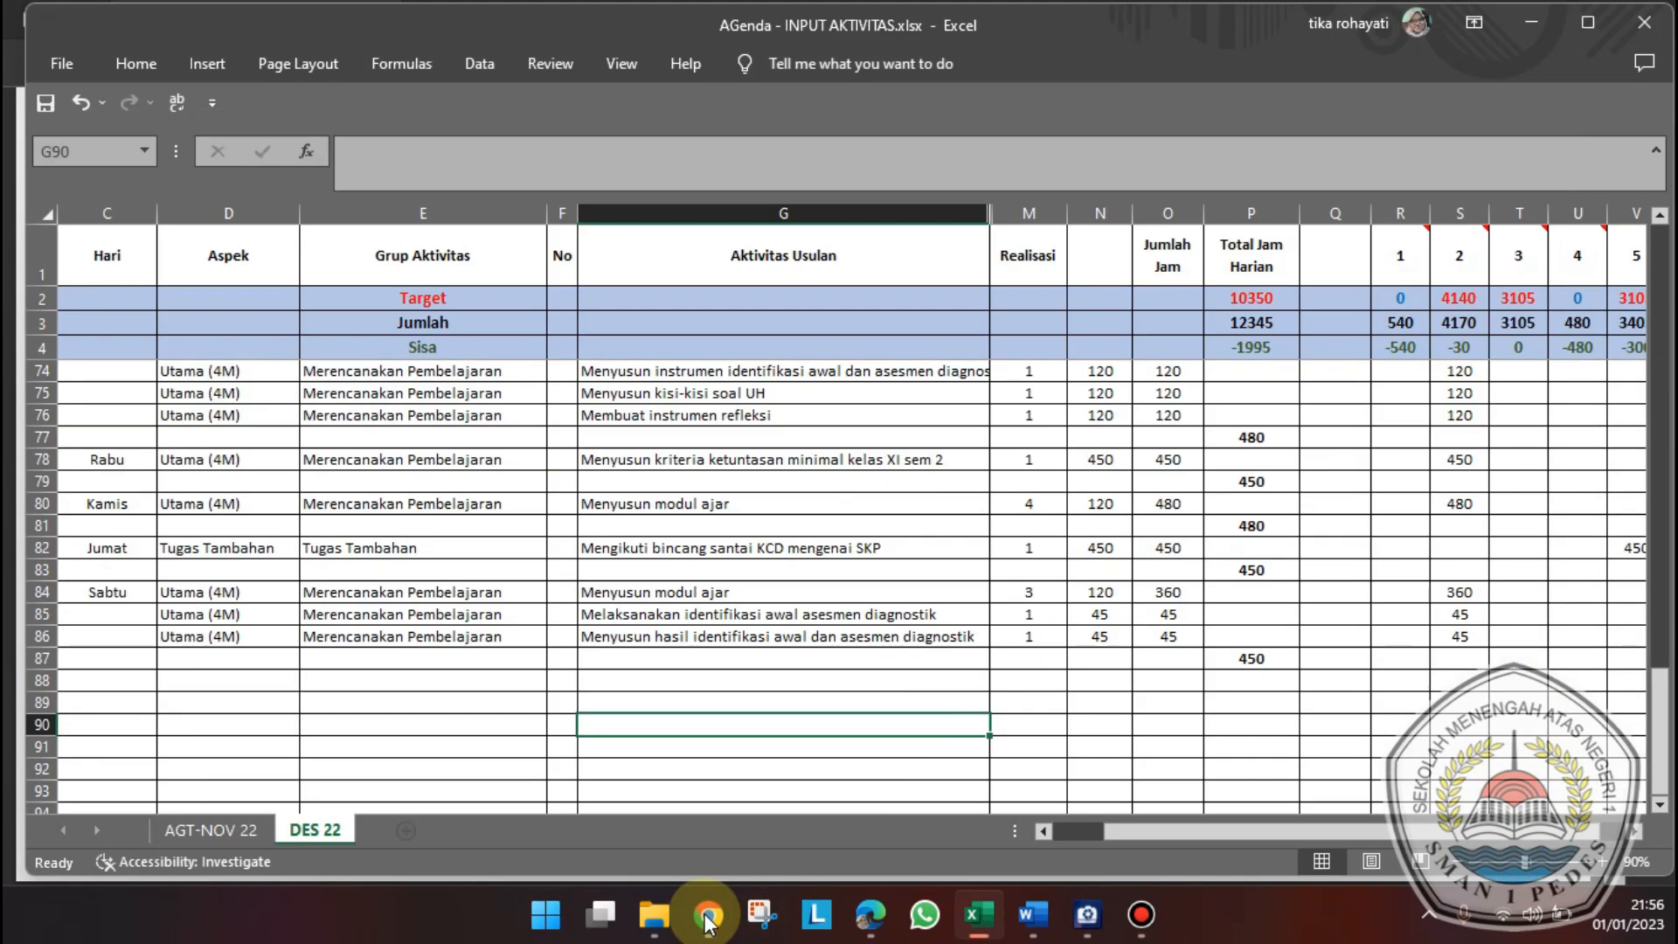
pyautogui.click(746, 678)
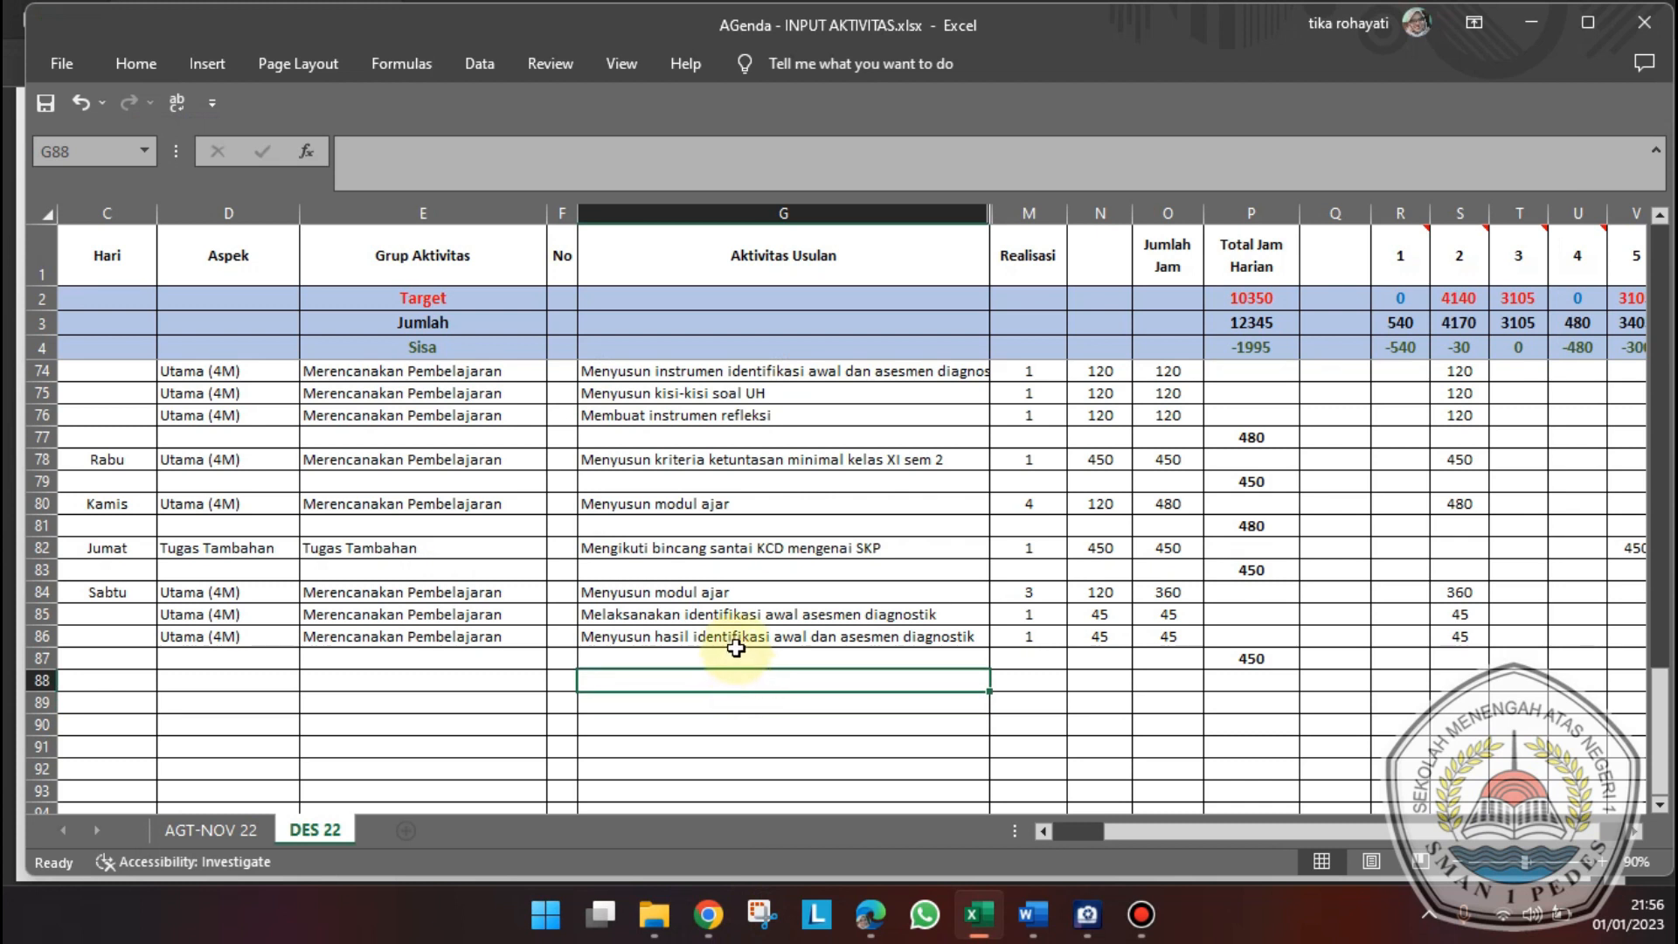
pyautogui.click(741, 613)
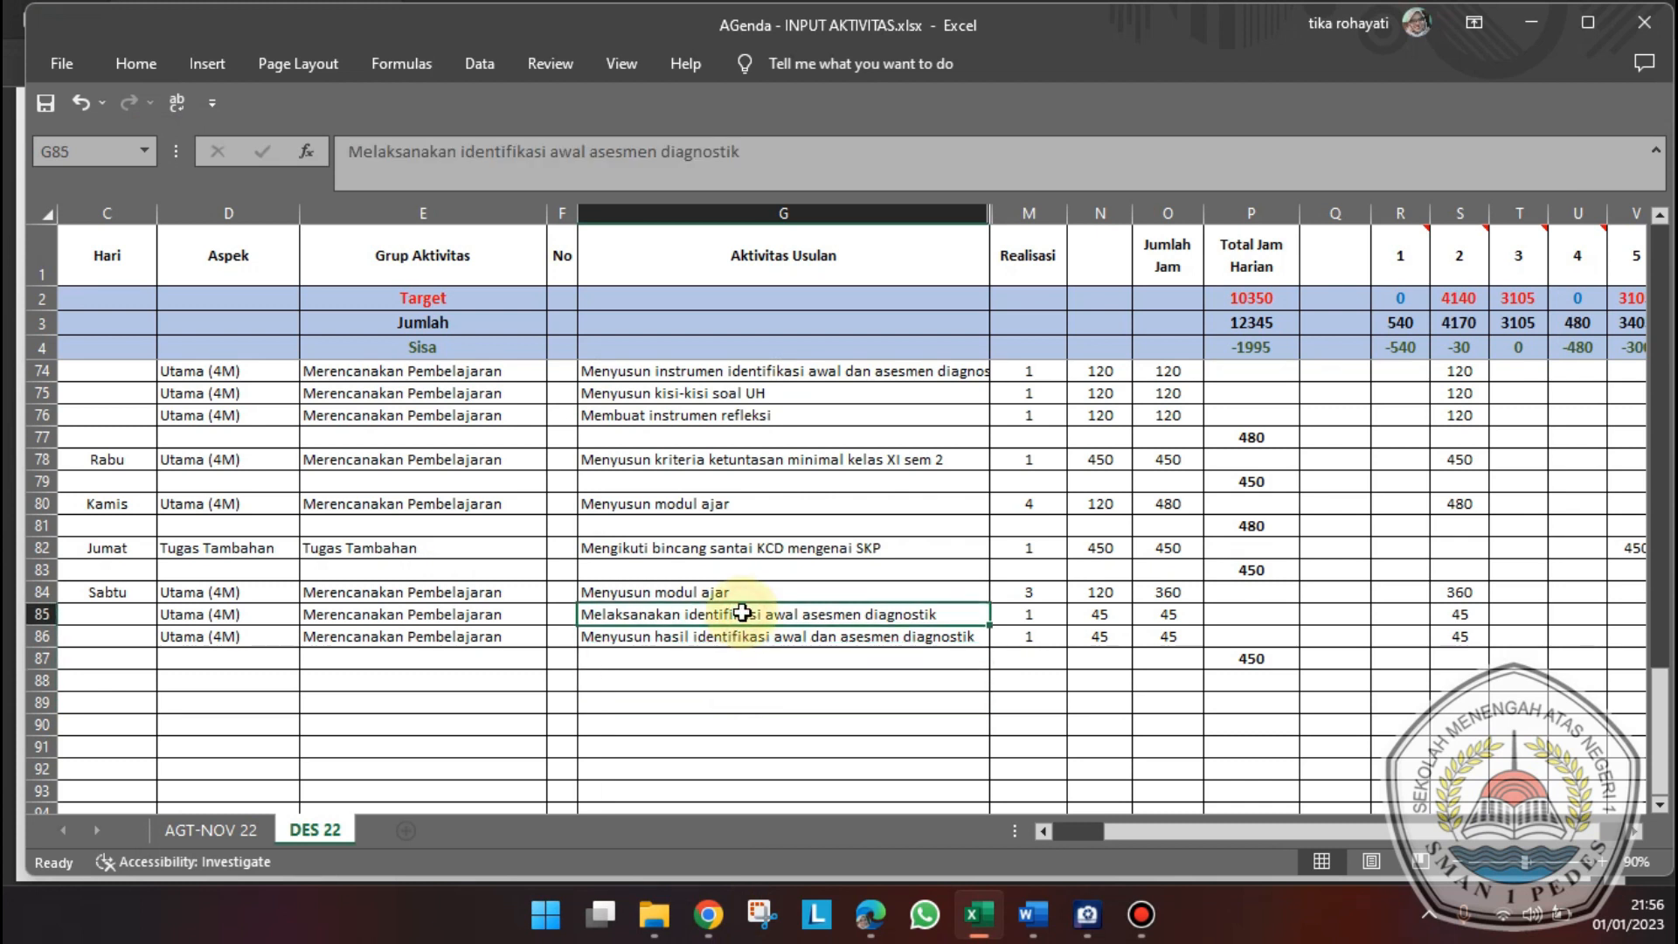
pyautogui.click(788, 644)
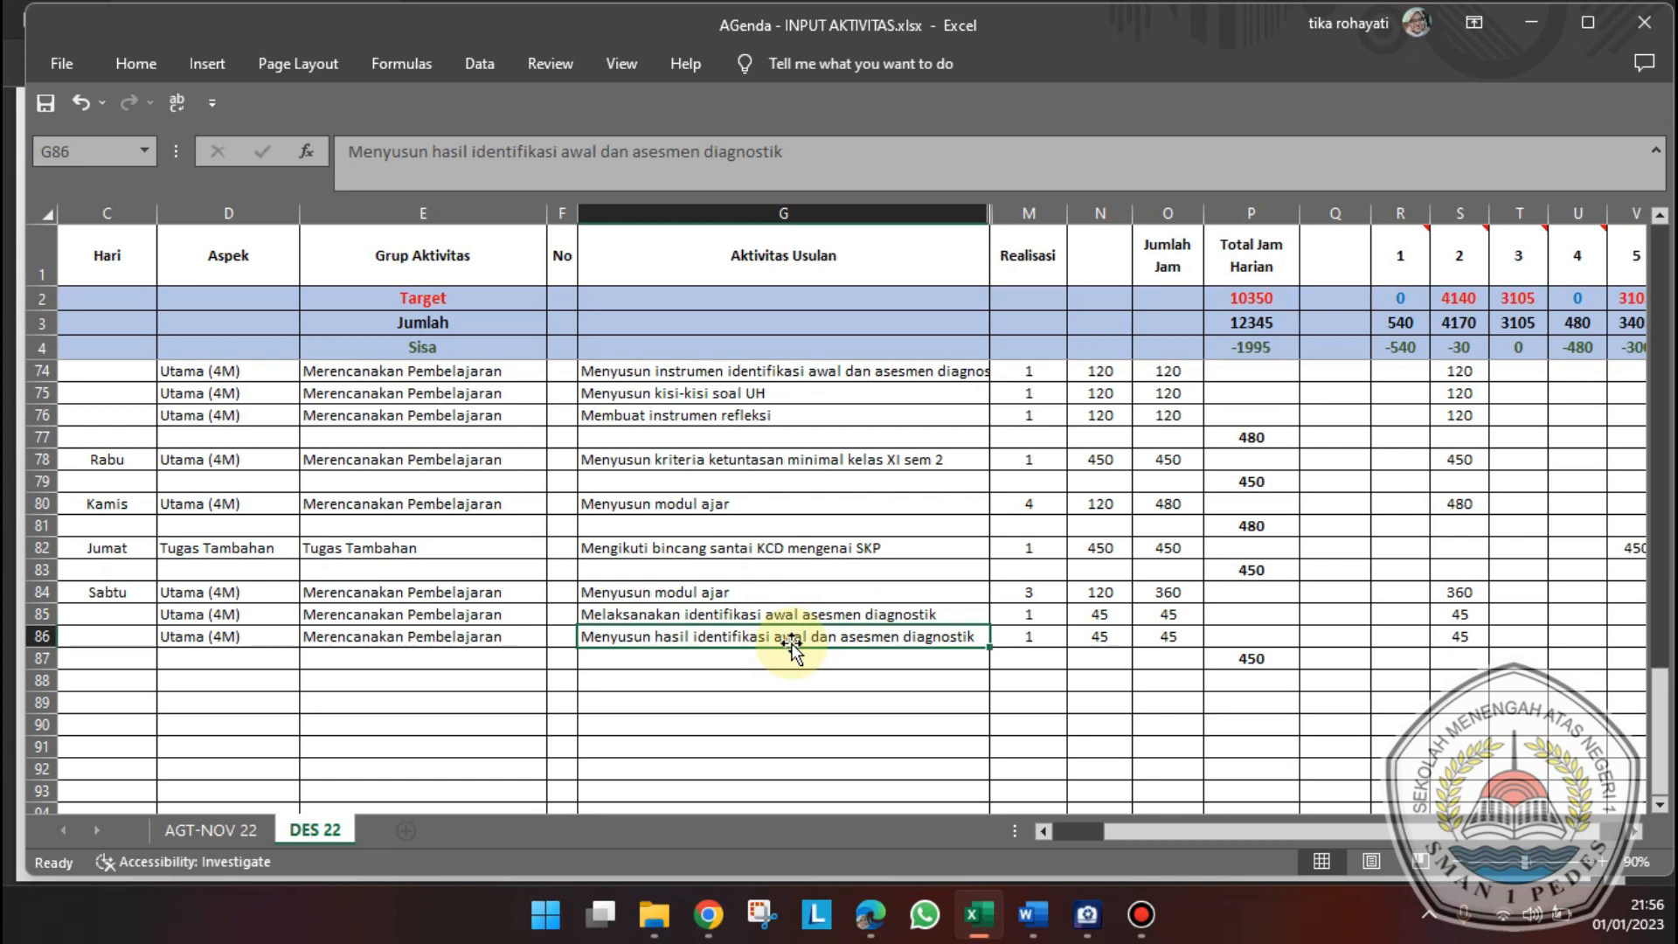
# - Switch to TRK Jabar and search the main activities for "menyusun", consulting the Excel agenda for the activity name
pyautogui.click(707, 915)
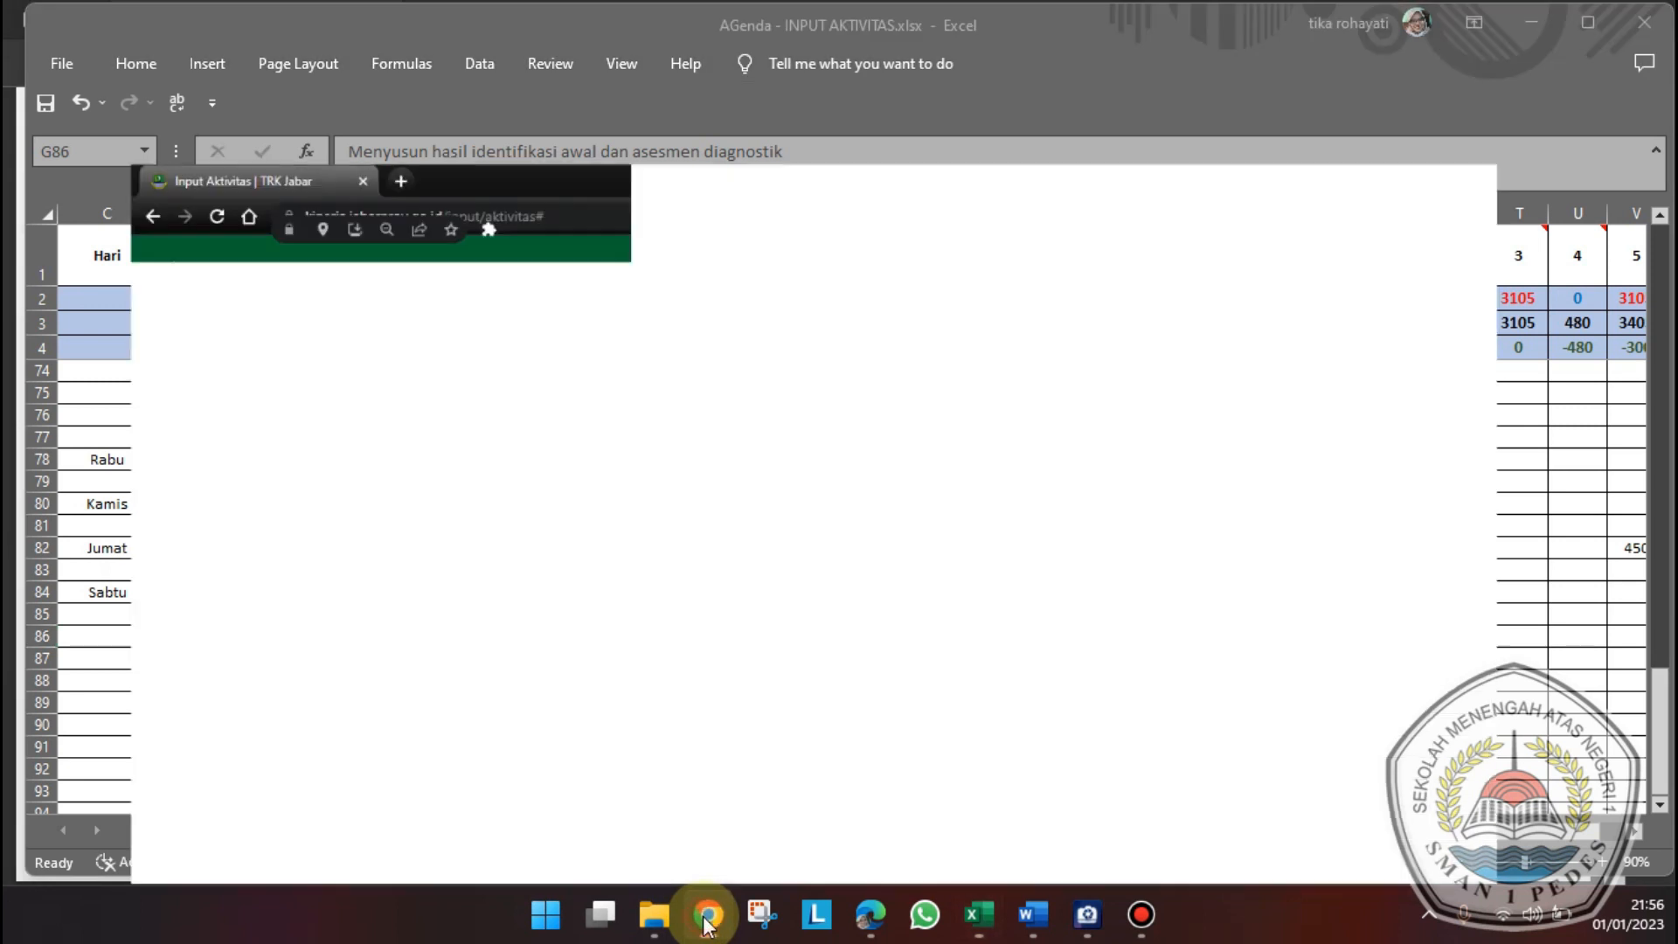
pyautogui.scroll(5, 1134, 673)
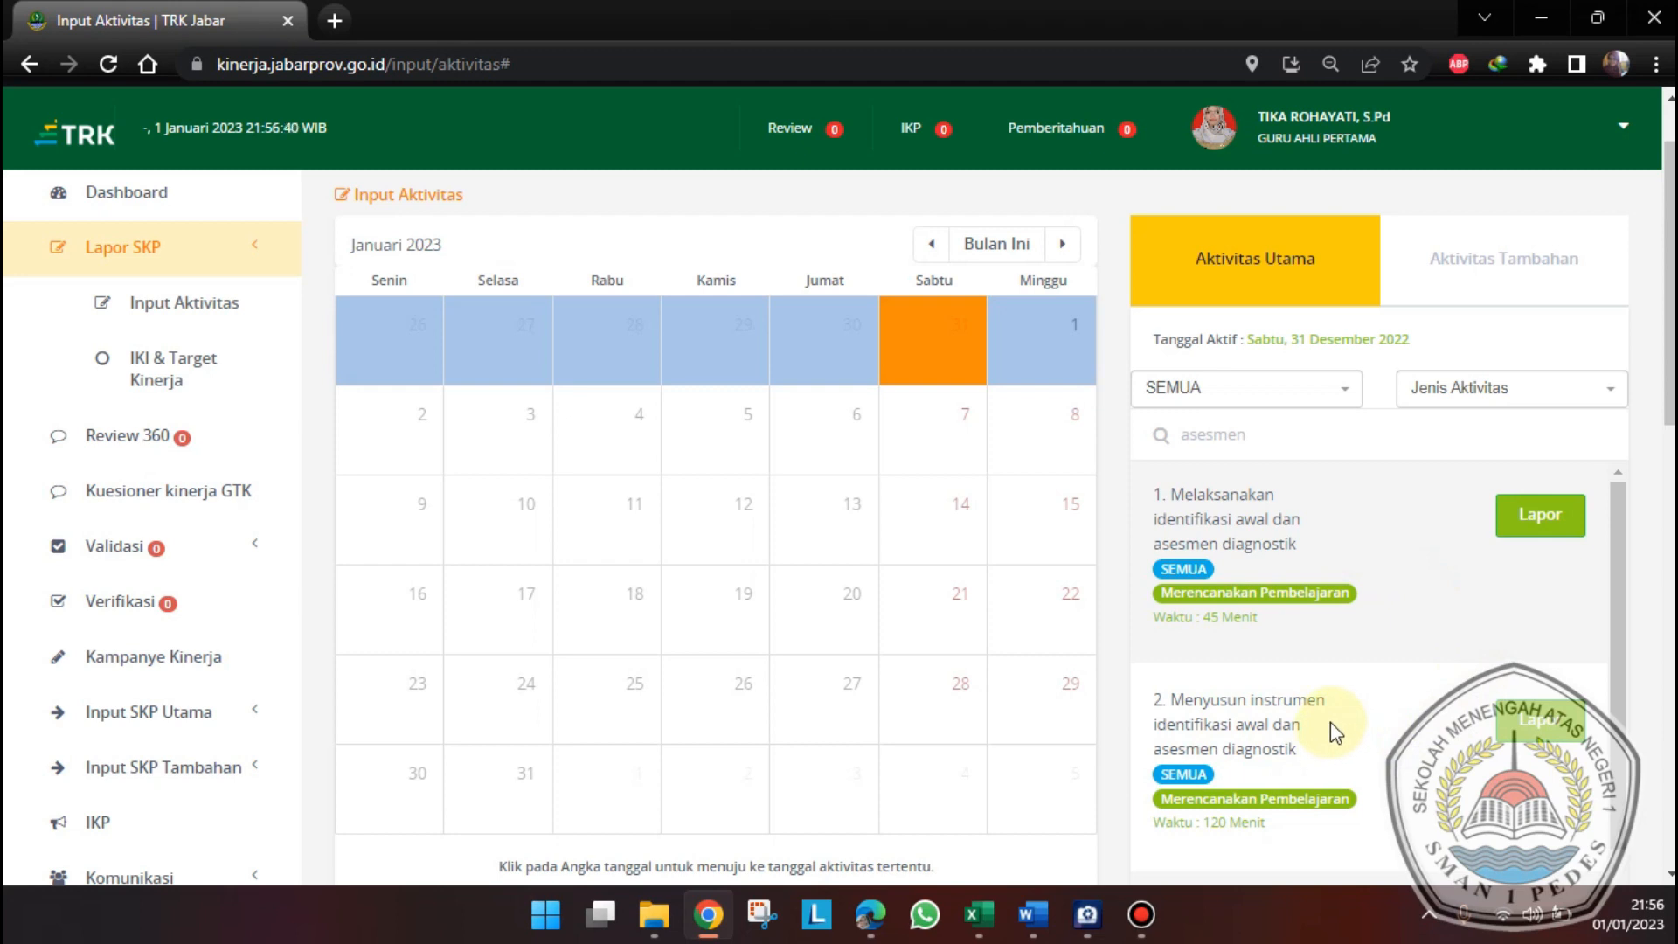
pyautogui.moveTo(1284, 426); pyautogui.dragTo(1141, 426)
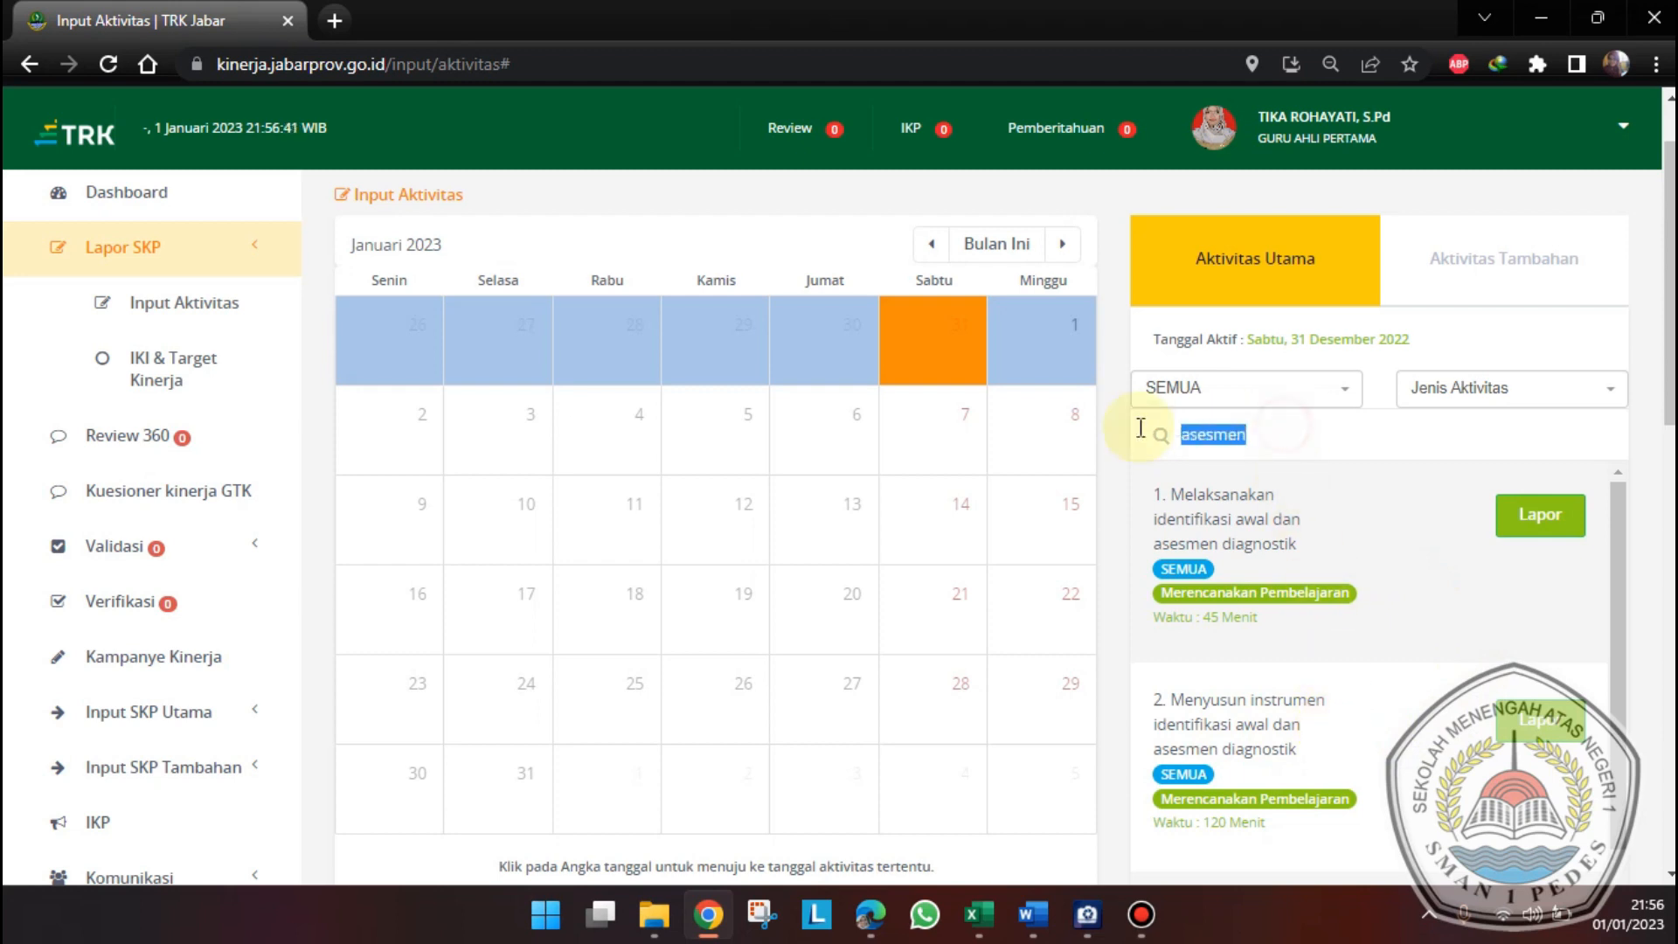
pyautogui.write('menyusun')
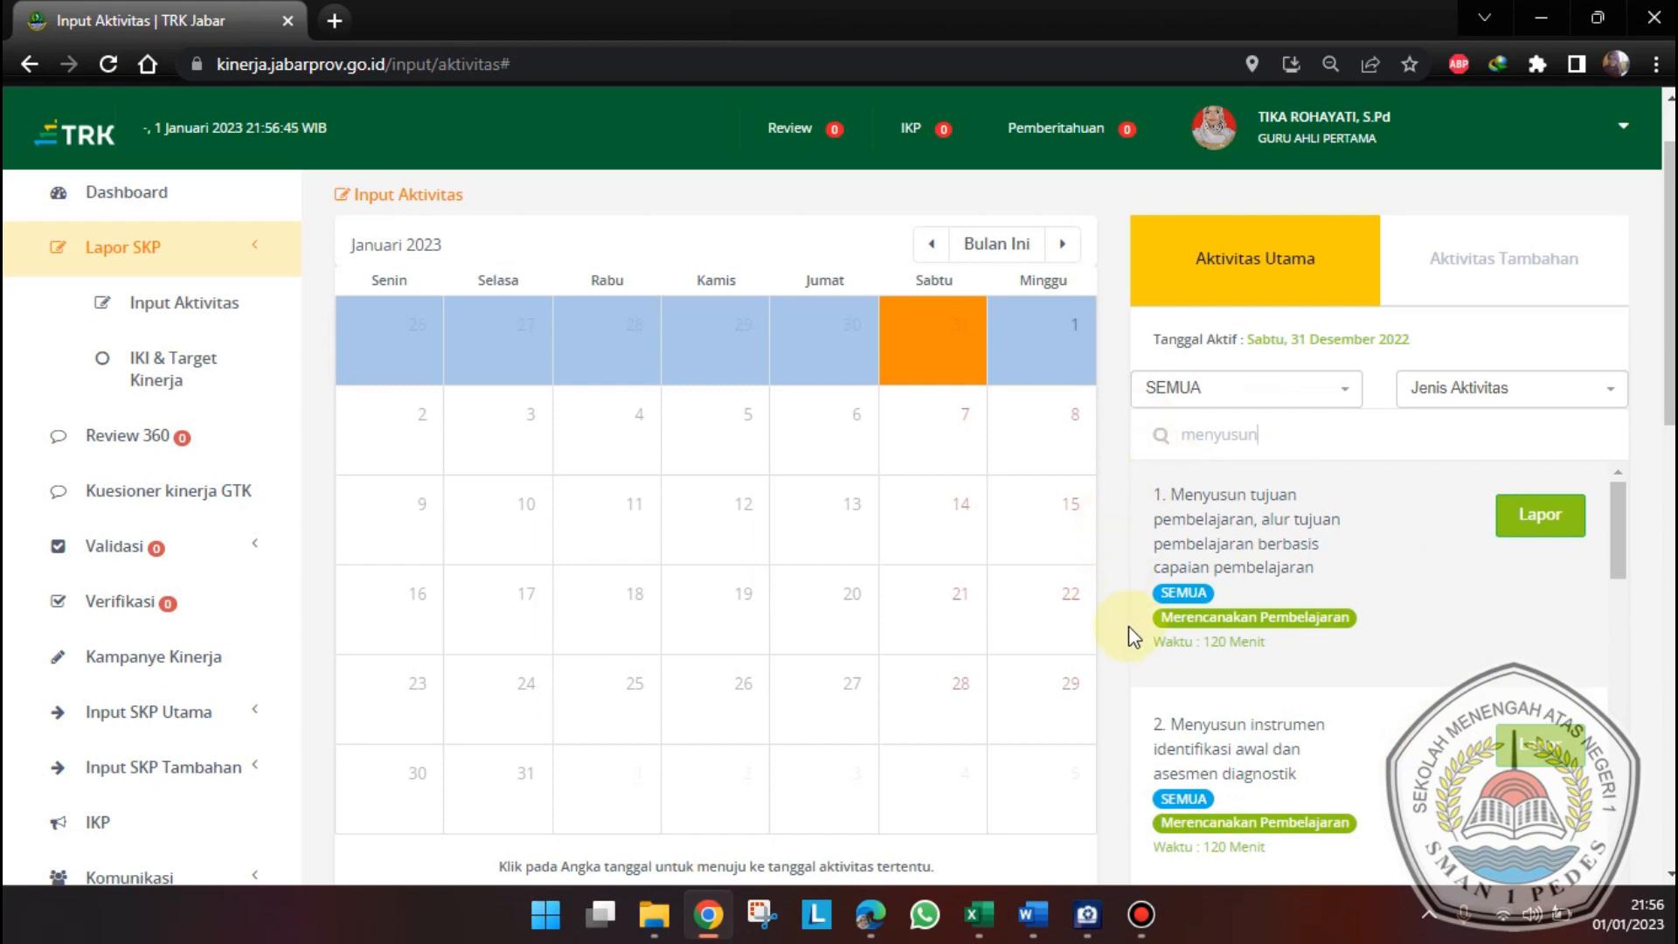
pyautogui.click(986, 924)
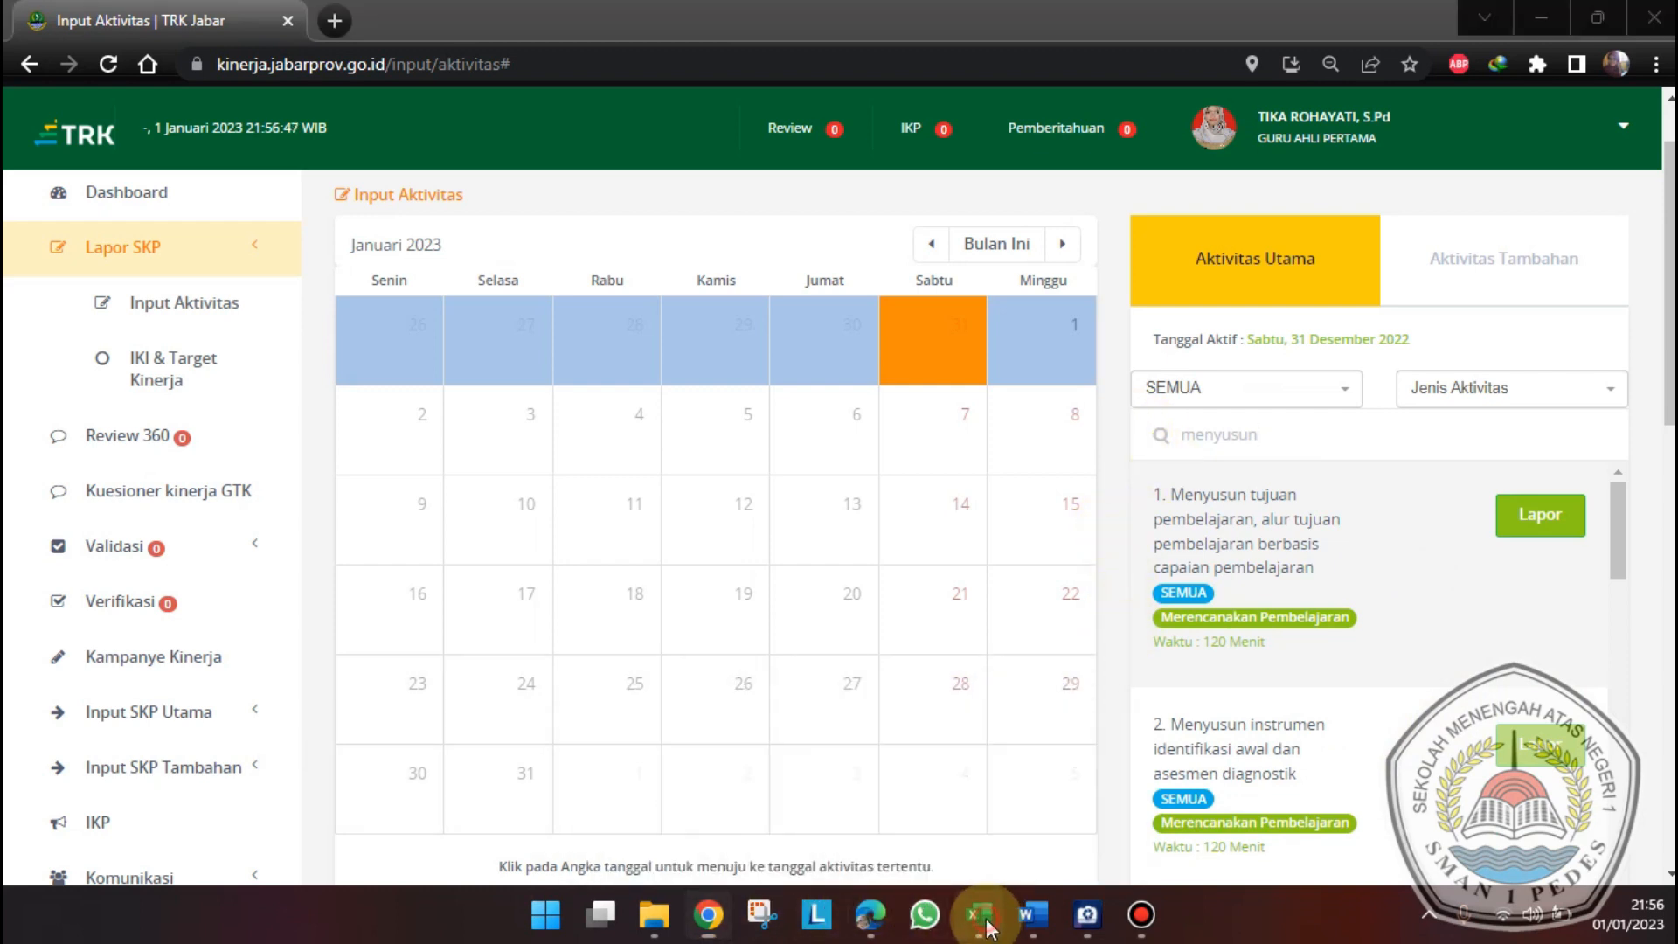
pyautogui.click(986, 925)
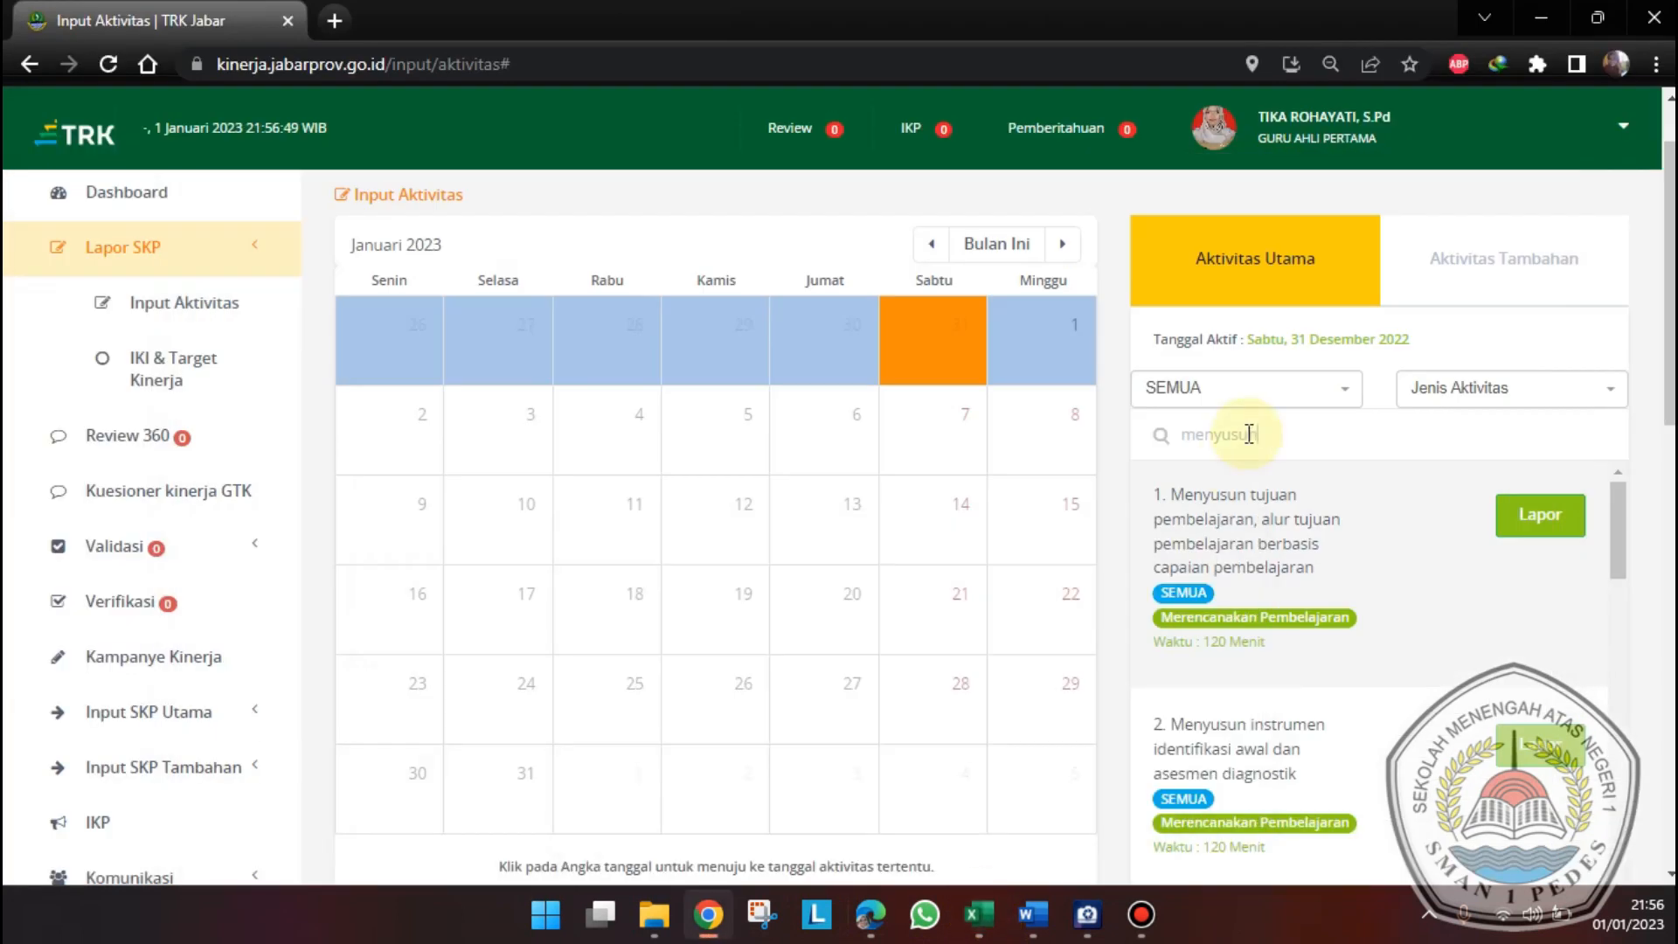
# - Open the 31 December report for "Menyusun hasil identifikasi awal dan asesmen diagnostik" and fill Keterangan with that name copied from the Excel agenda
pyautogui.write('hasil')
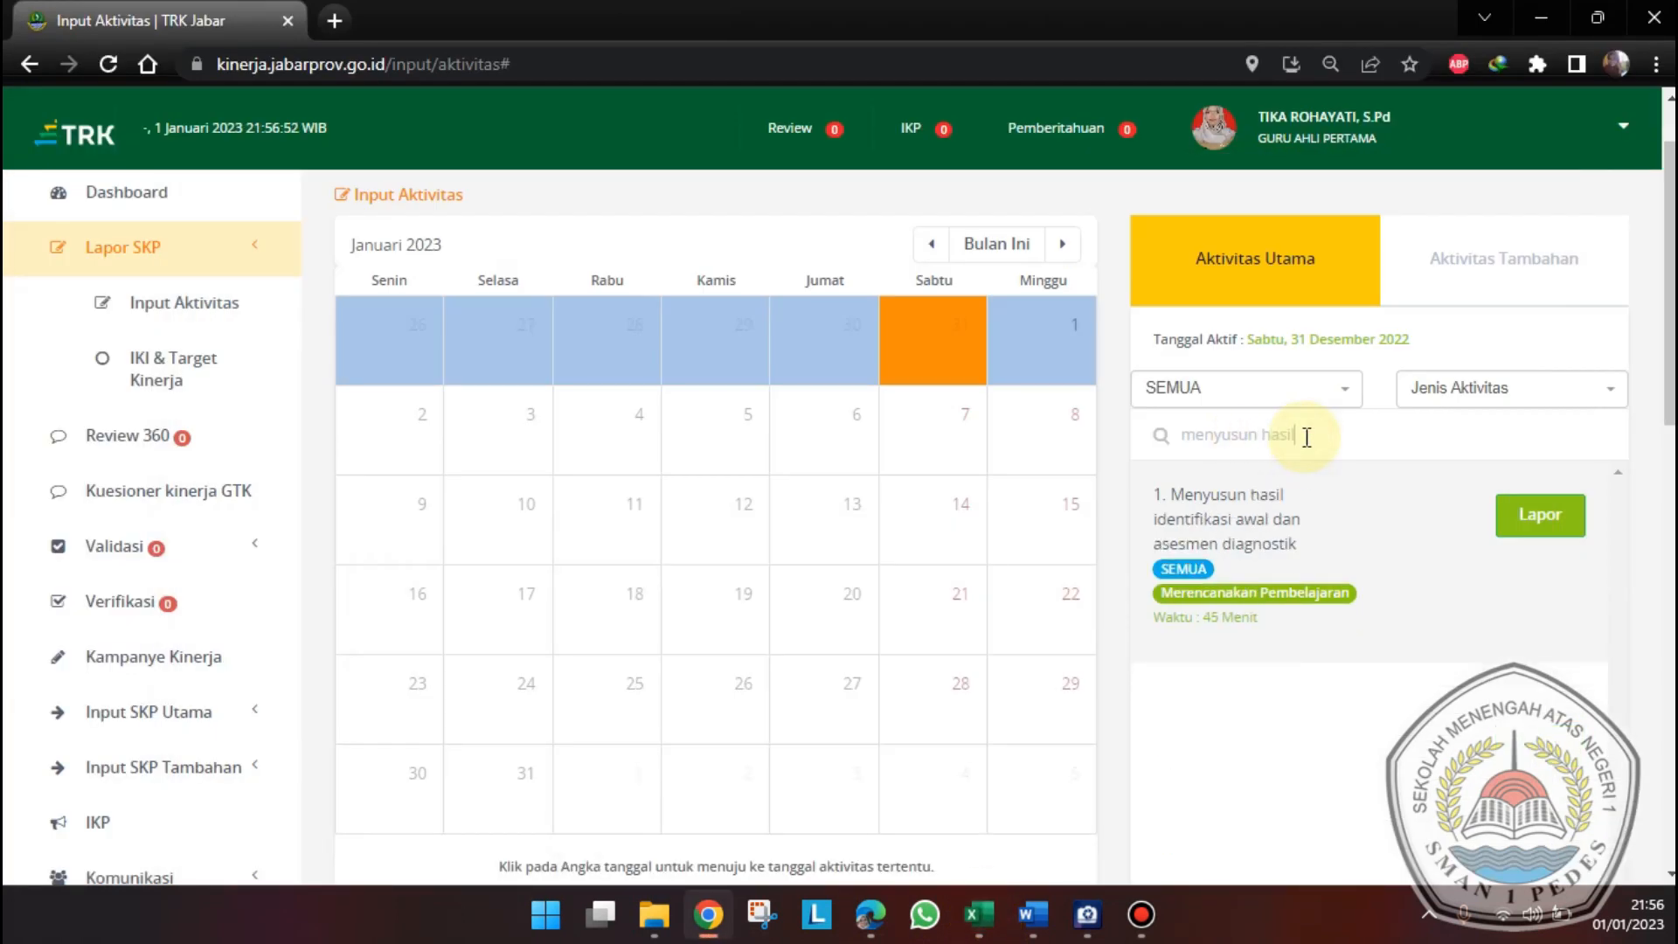
pyautogui.click(1524, 516)
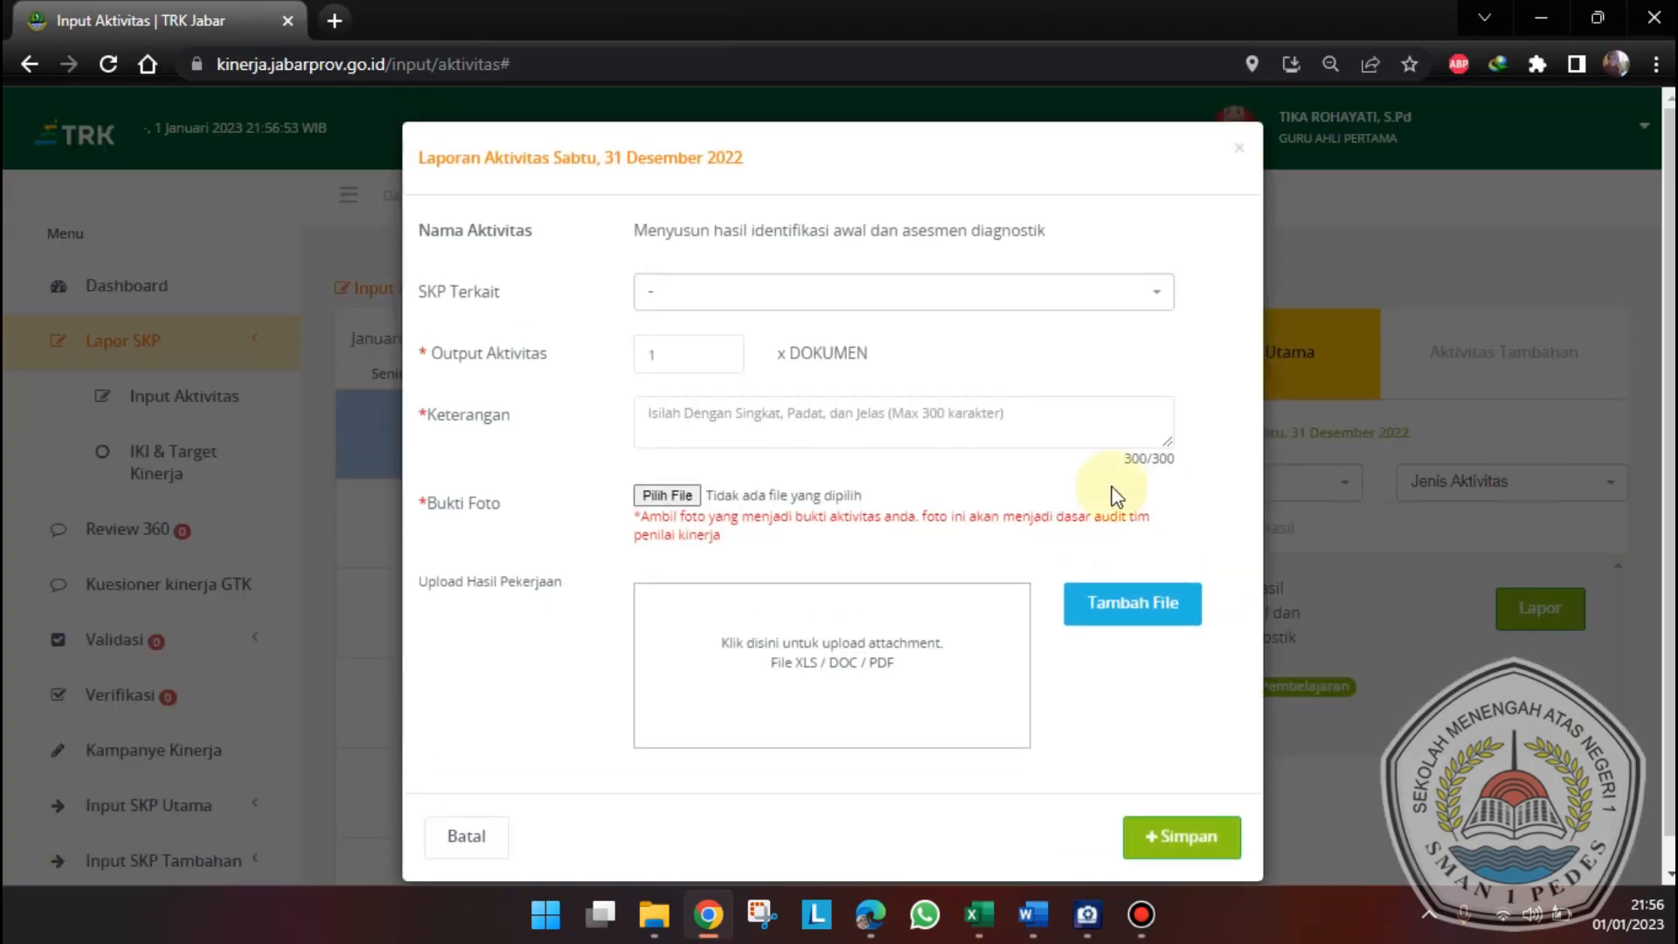
pyautogui.click(978, 914)
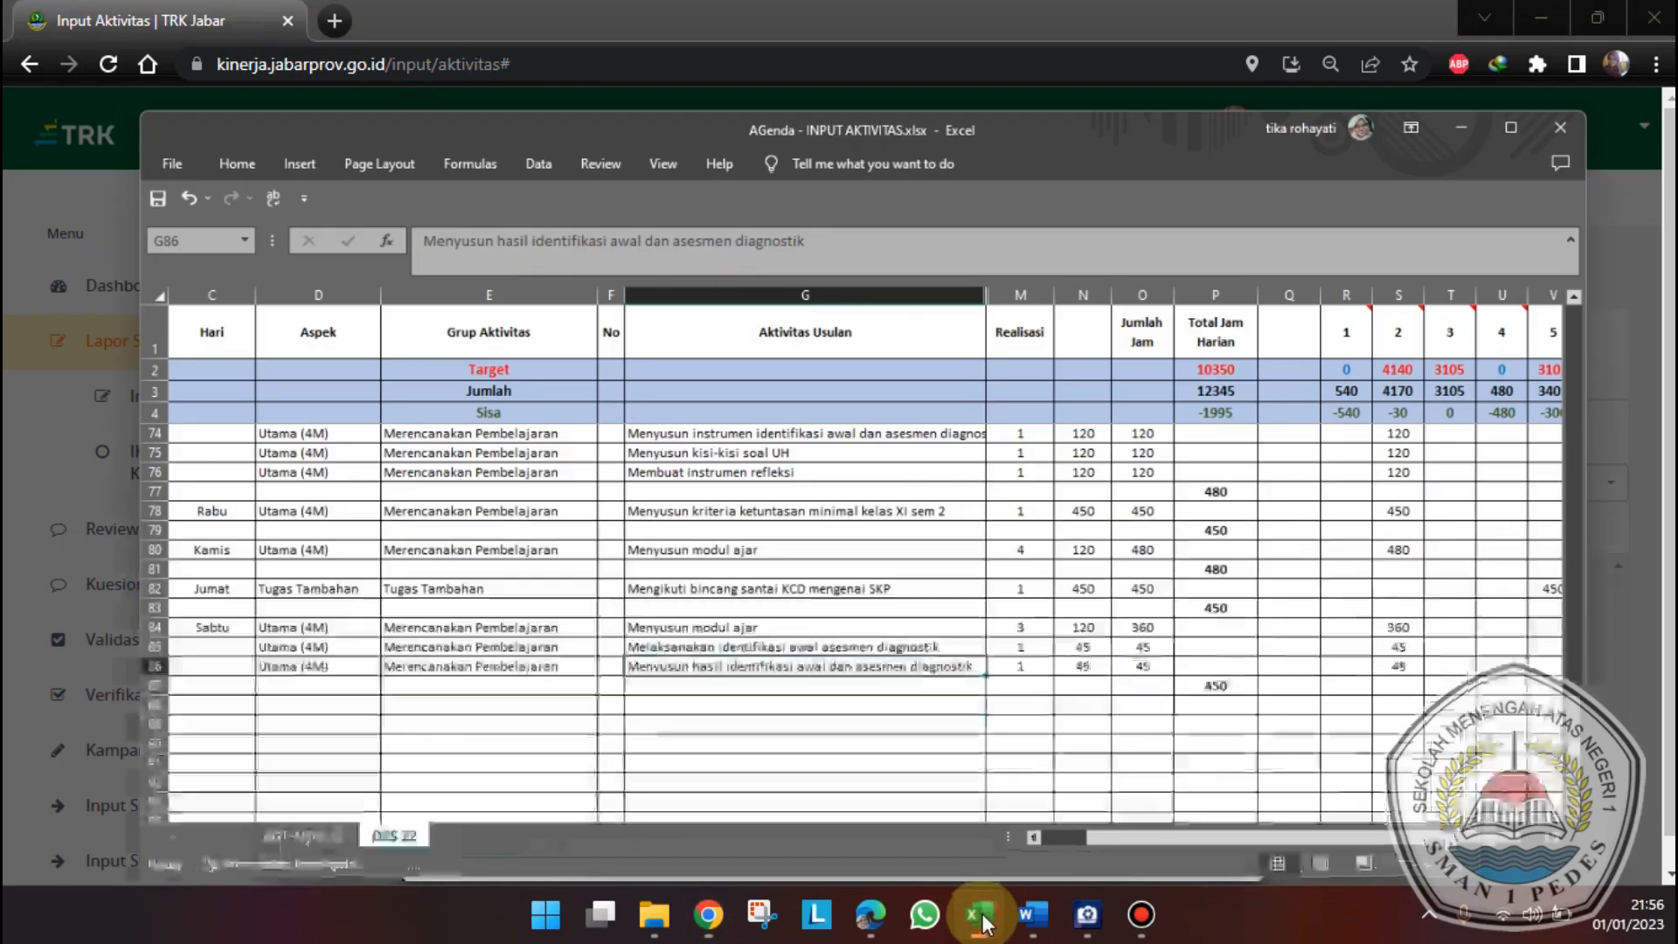
pyautogui.moveTo(843, 155); pyautogui.dragTo(103, 162)
pyautogui.hotkey('ctrl', 'c')
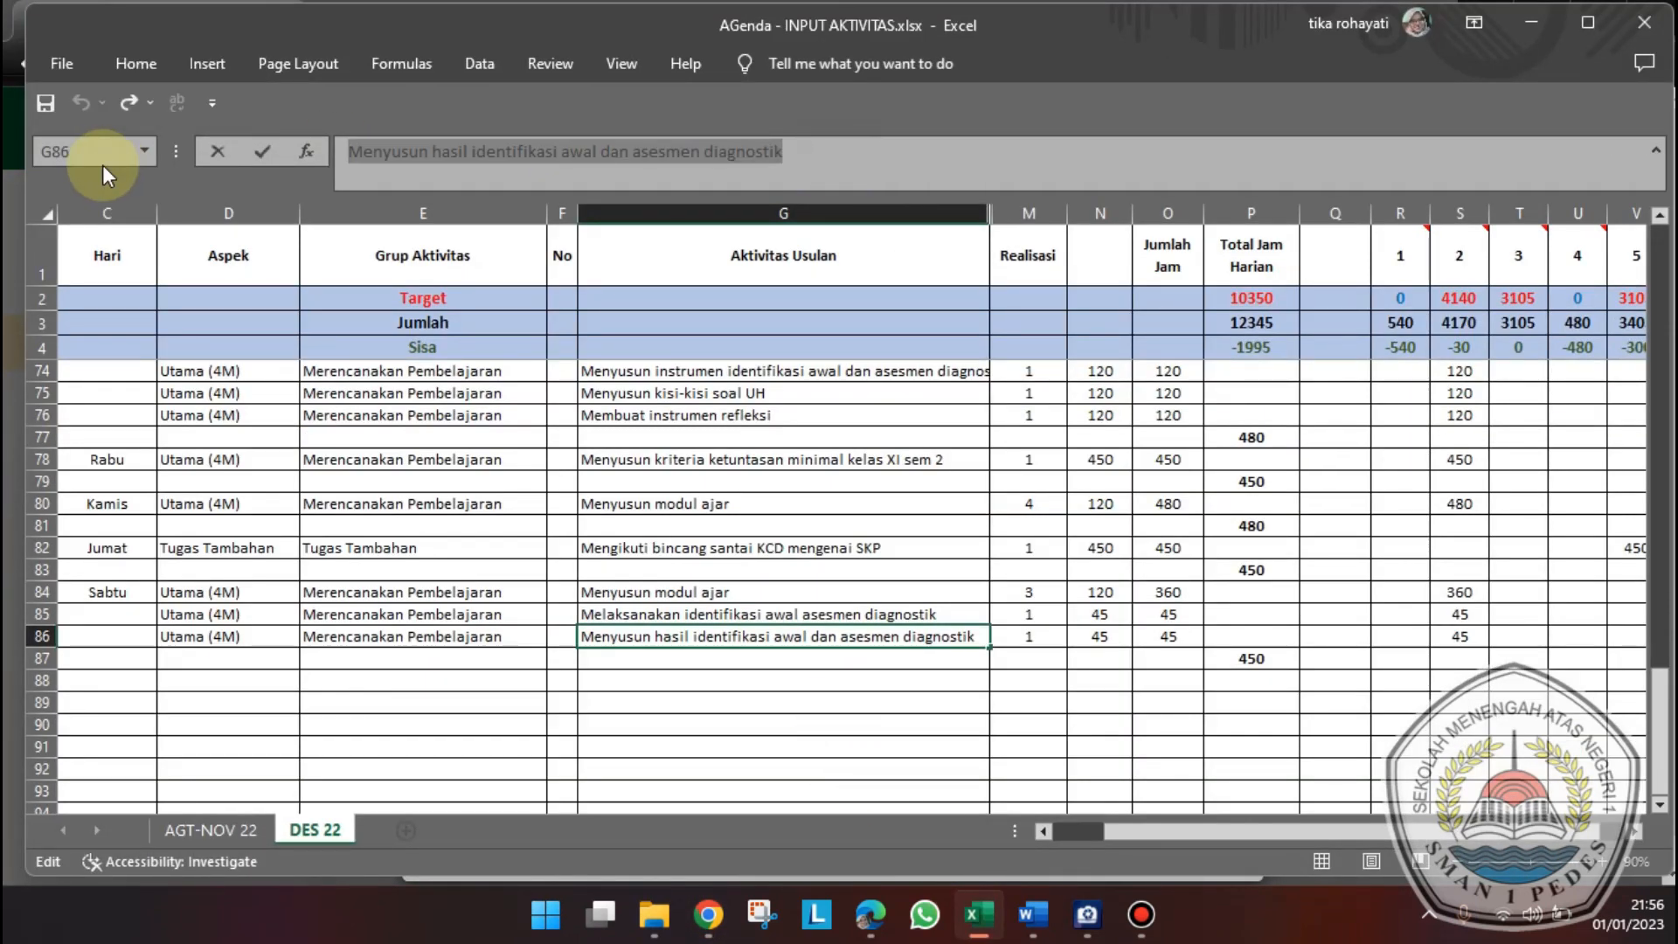
pyautogui.click(716, 918)
pyautogui.click(804, 432)
pyautogui.hotkey('ctrl', 'v')
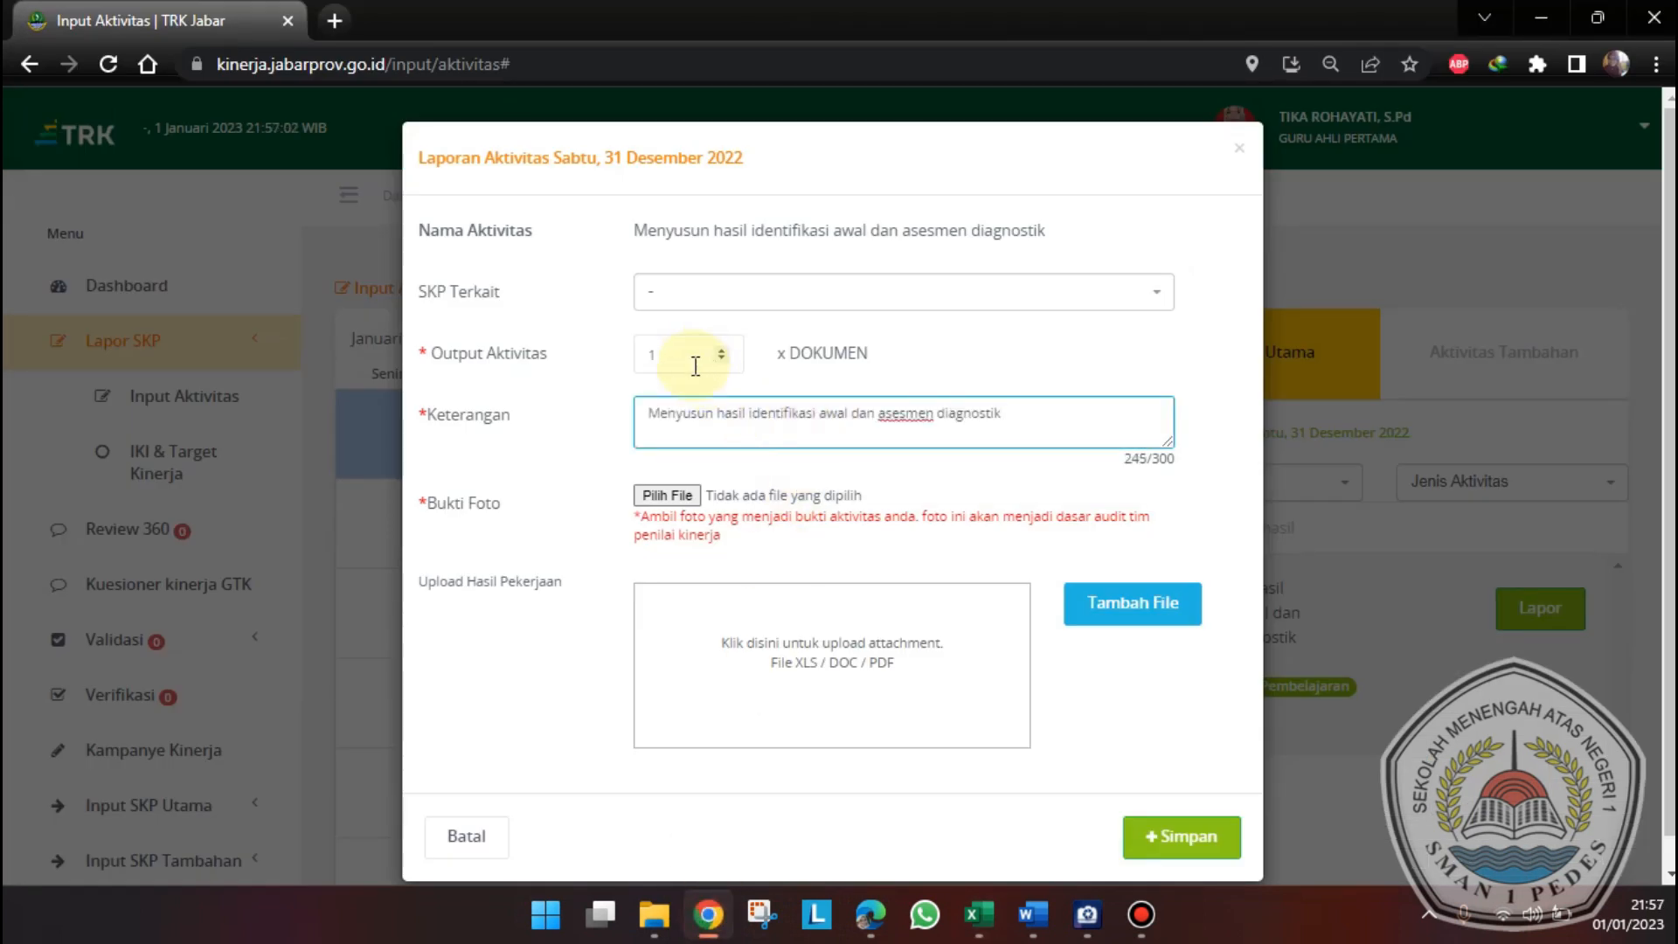
# - Attach IMG_20220922_090448.jpg from the Foto Kegiatan subfolder Depan Komputer dan Nulis as the report's Bukti Foto
pyautogui.click(688, 494)
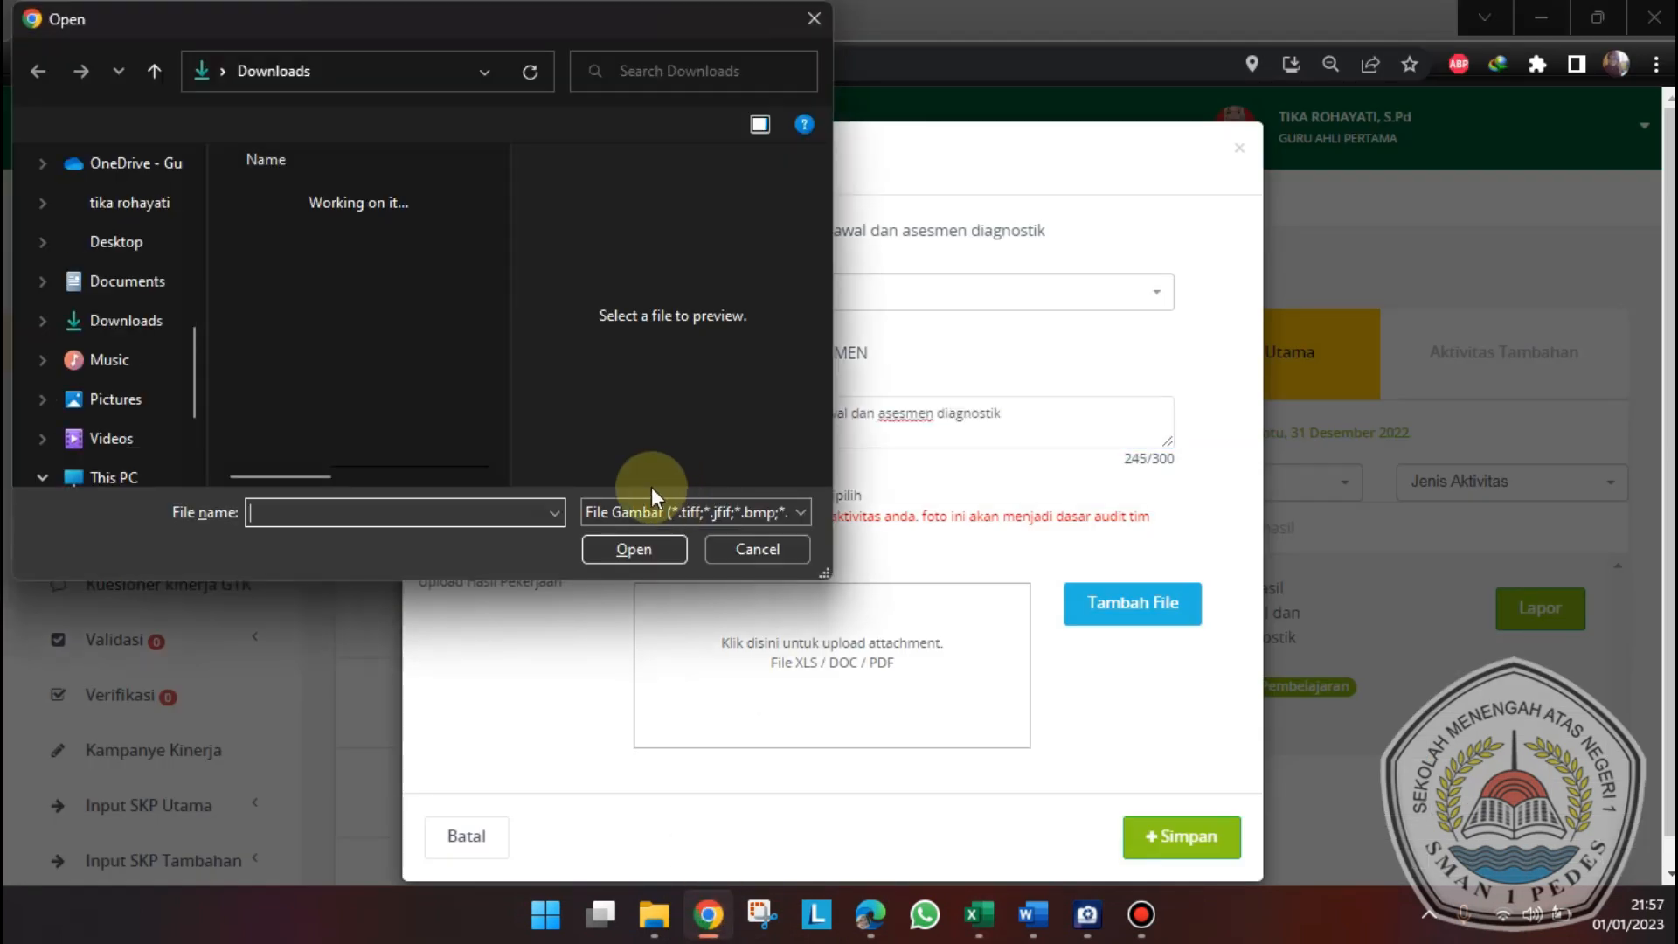
pyautogui.scroll(2, 81, 324)
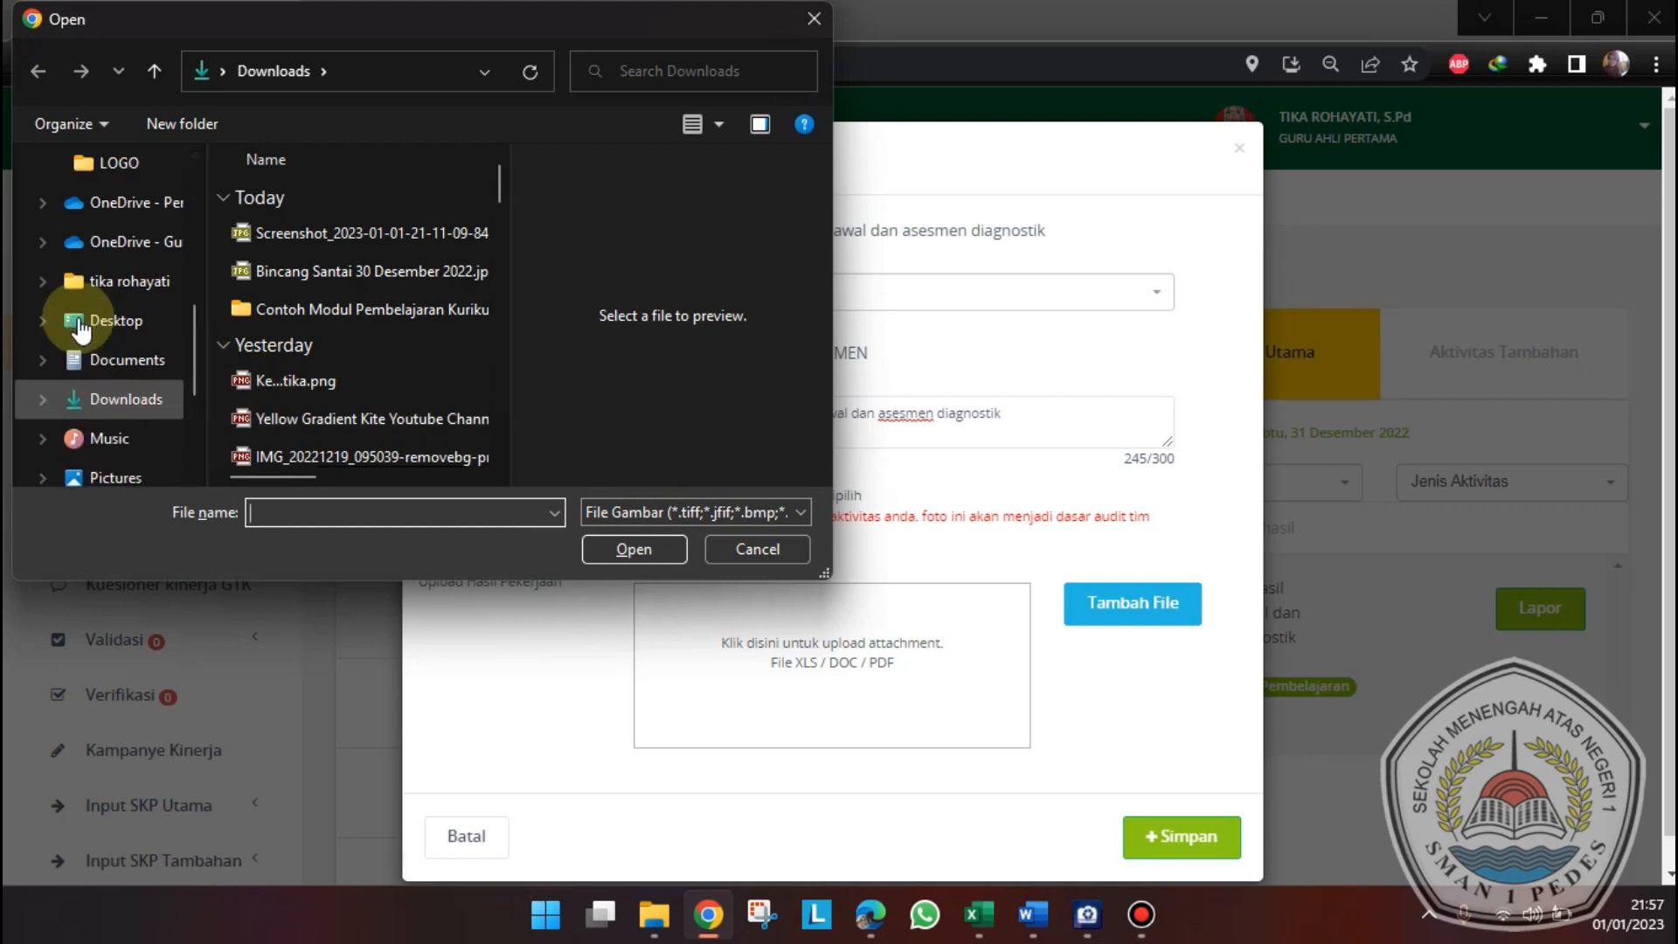
pyautogui.scroll(2, 80, 324)
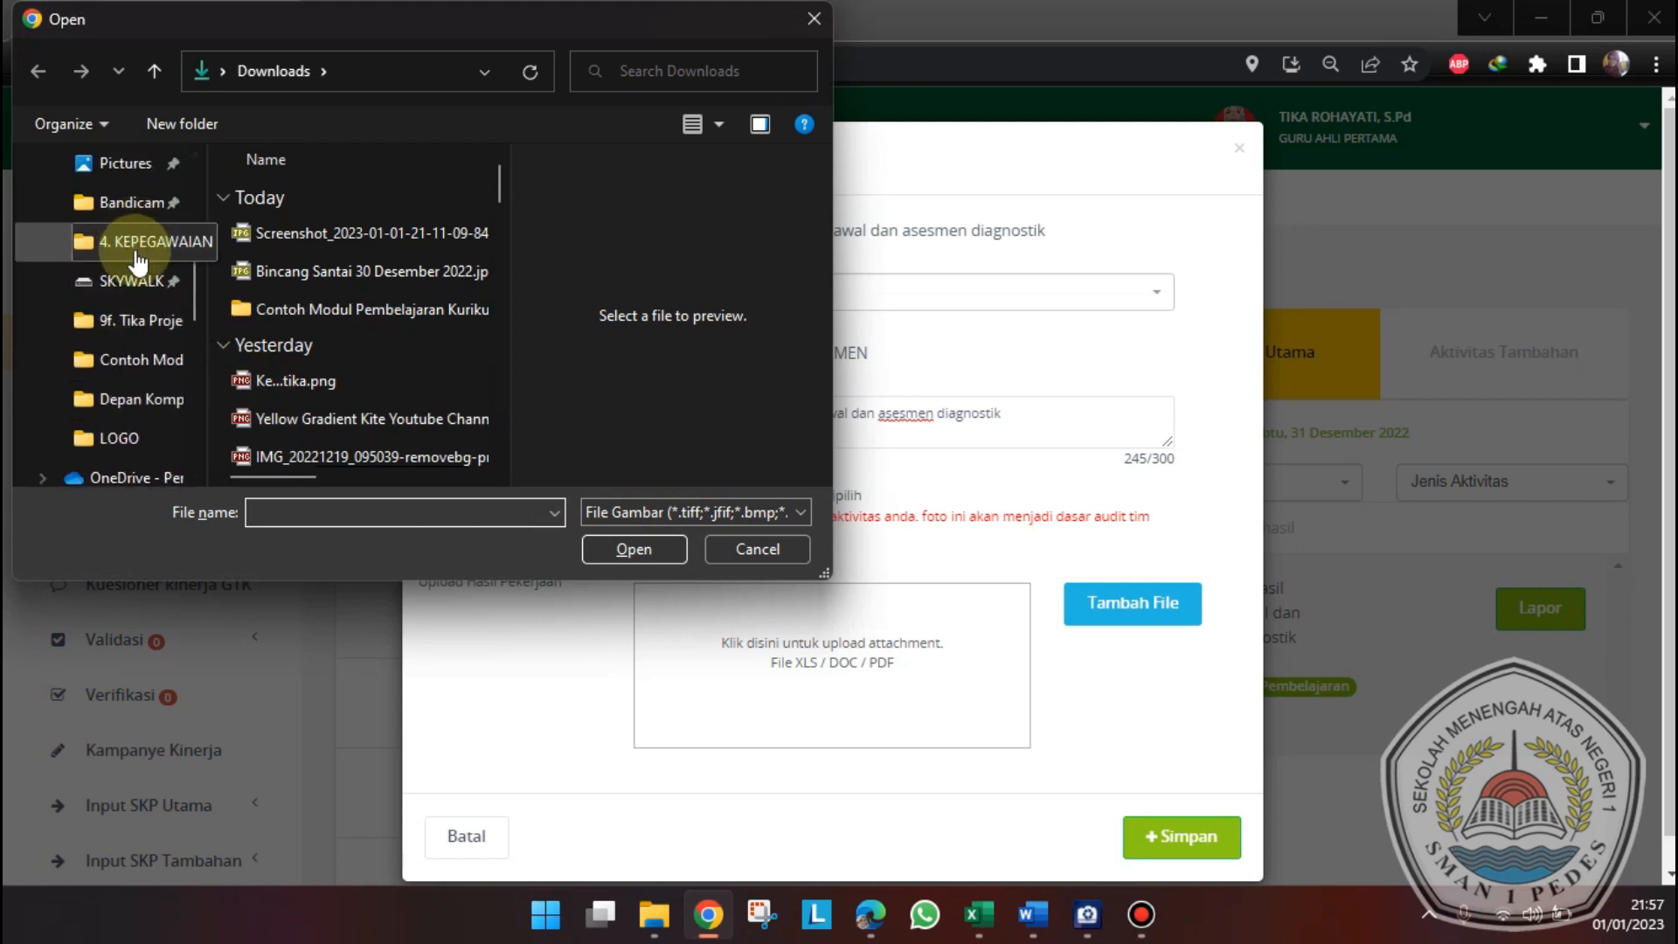
pyautogui.click(105, 242)
pyautogui.doubleClick(246, 277)
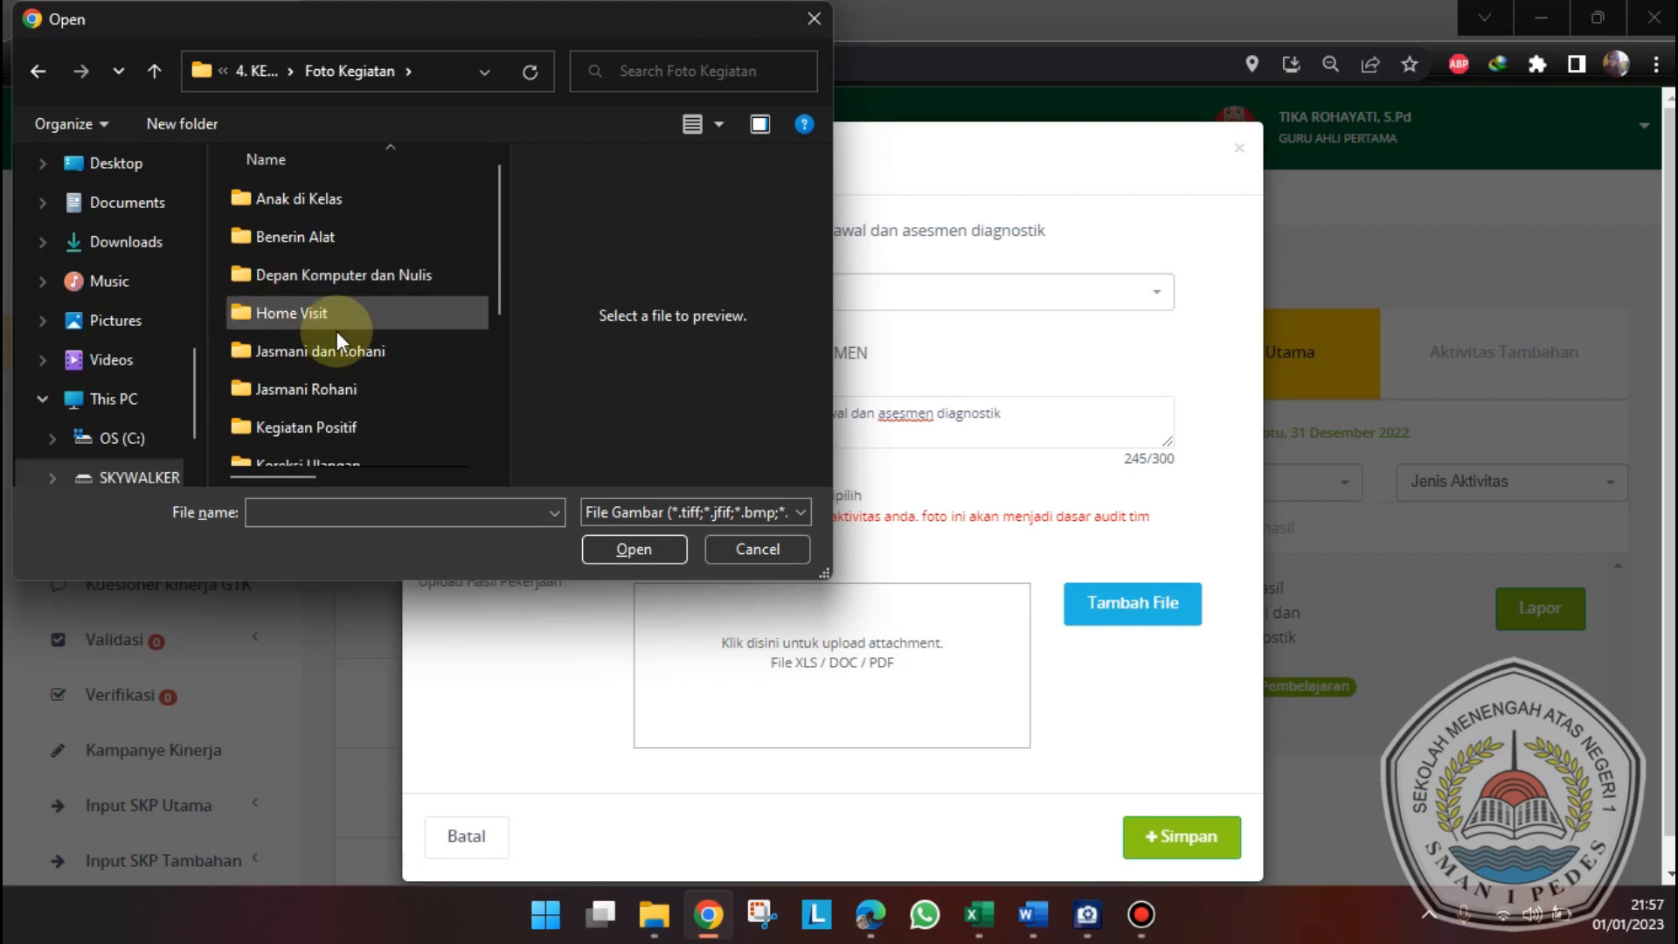
pyautogui.click(416, 283)
pyautogui.doubleClick(416, 283)
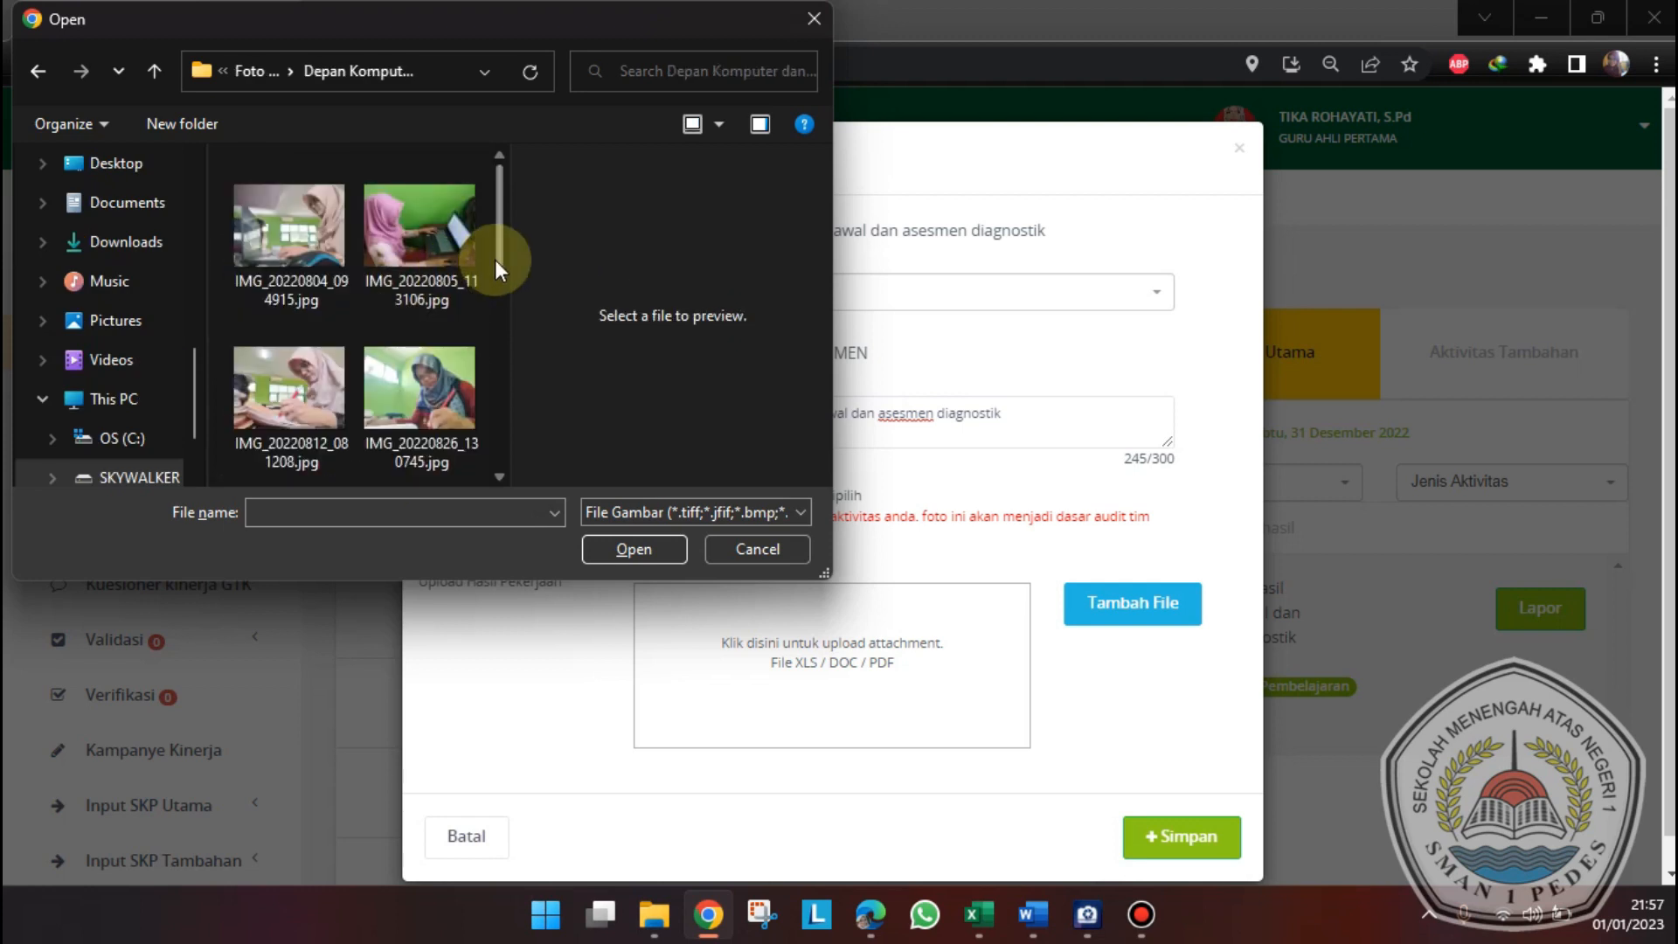
pyautogui.moveTo(504, 254); pyautogui.dragTo(504, 423)
pyautogui.click(281, 297)
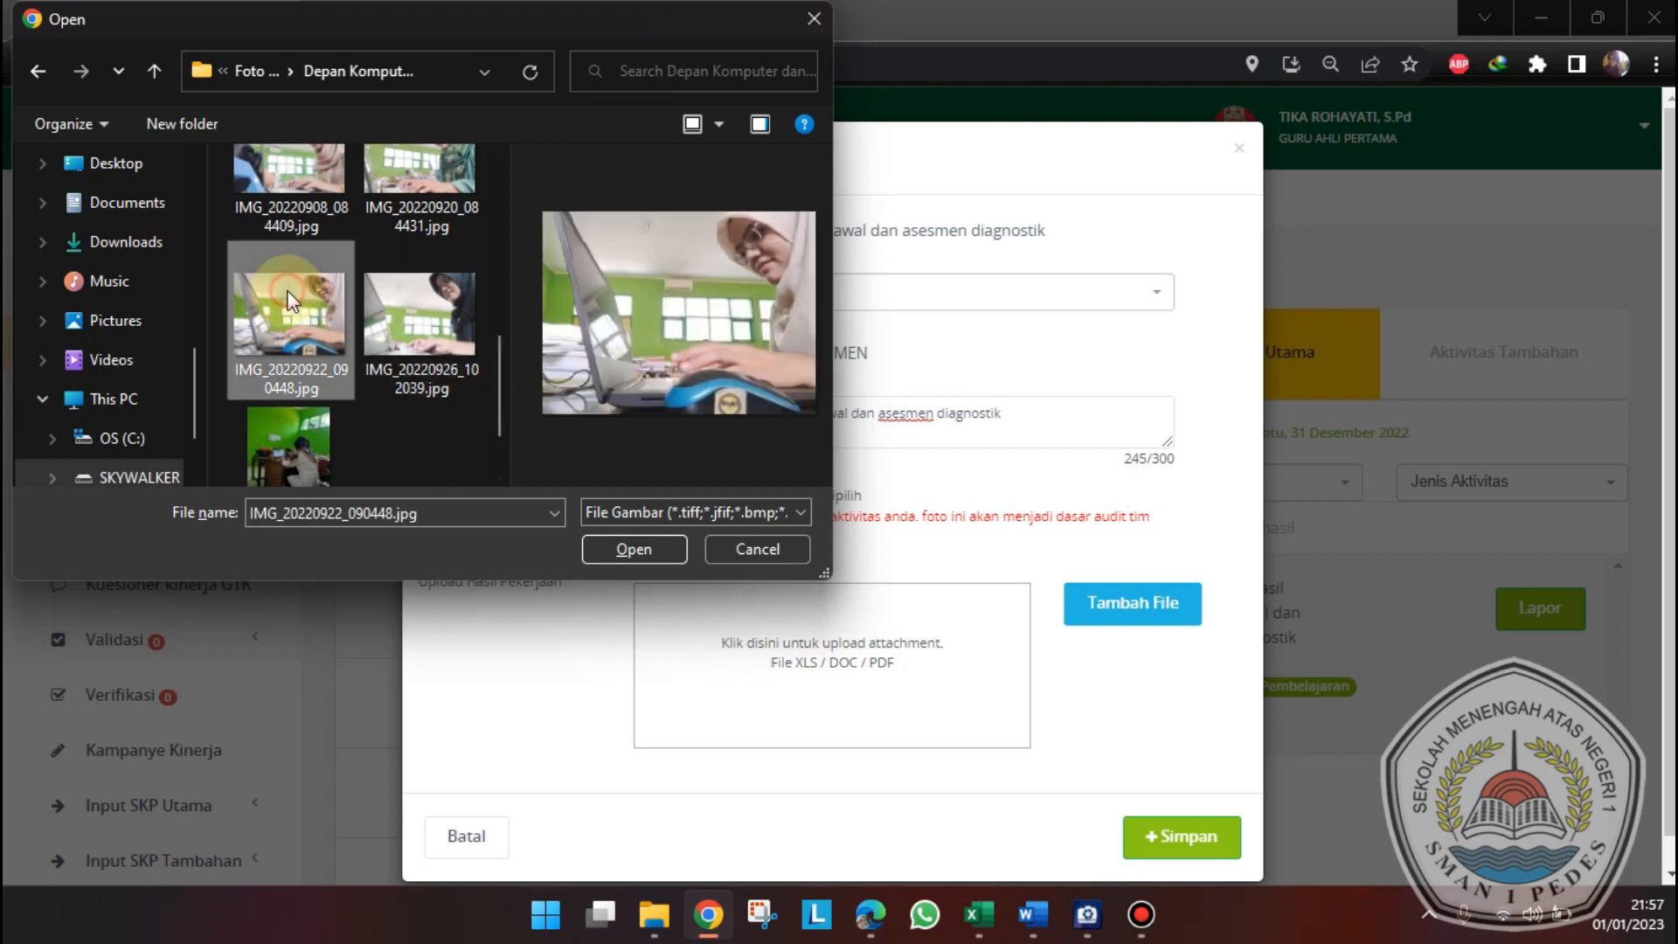
pyautogui.click(636, 550)
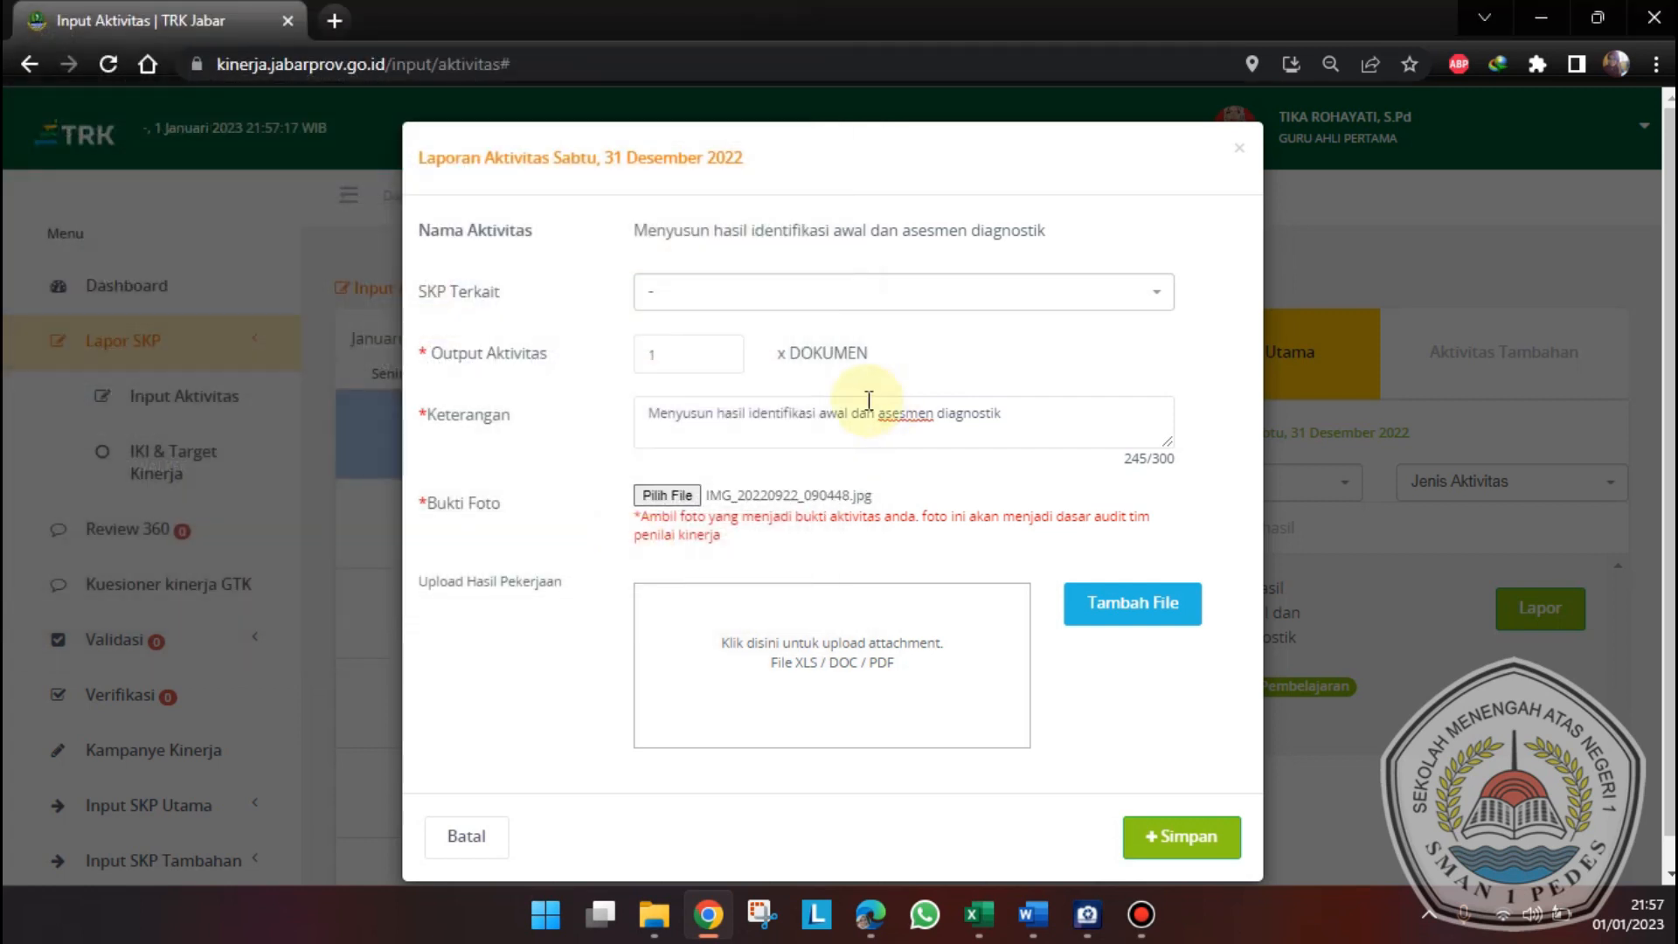
# - Upload "Tabulasi Jawaban - Asesmen Diagnostik.xlsx" from Downloads as the work result and save the report
pyautogui.click(834, 654)
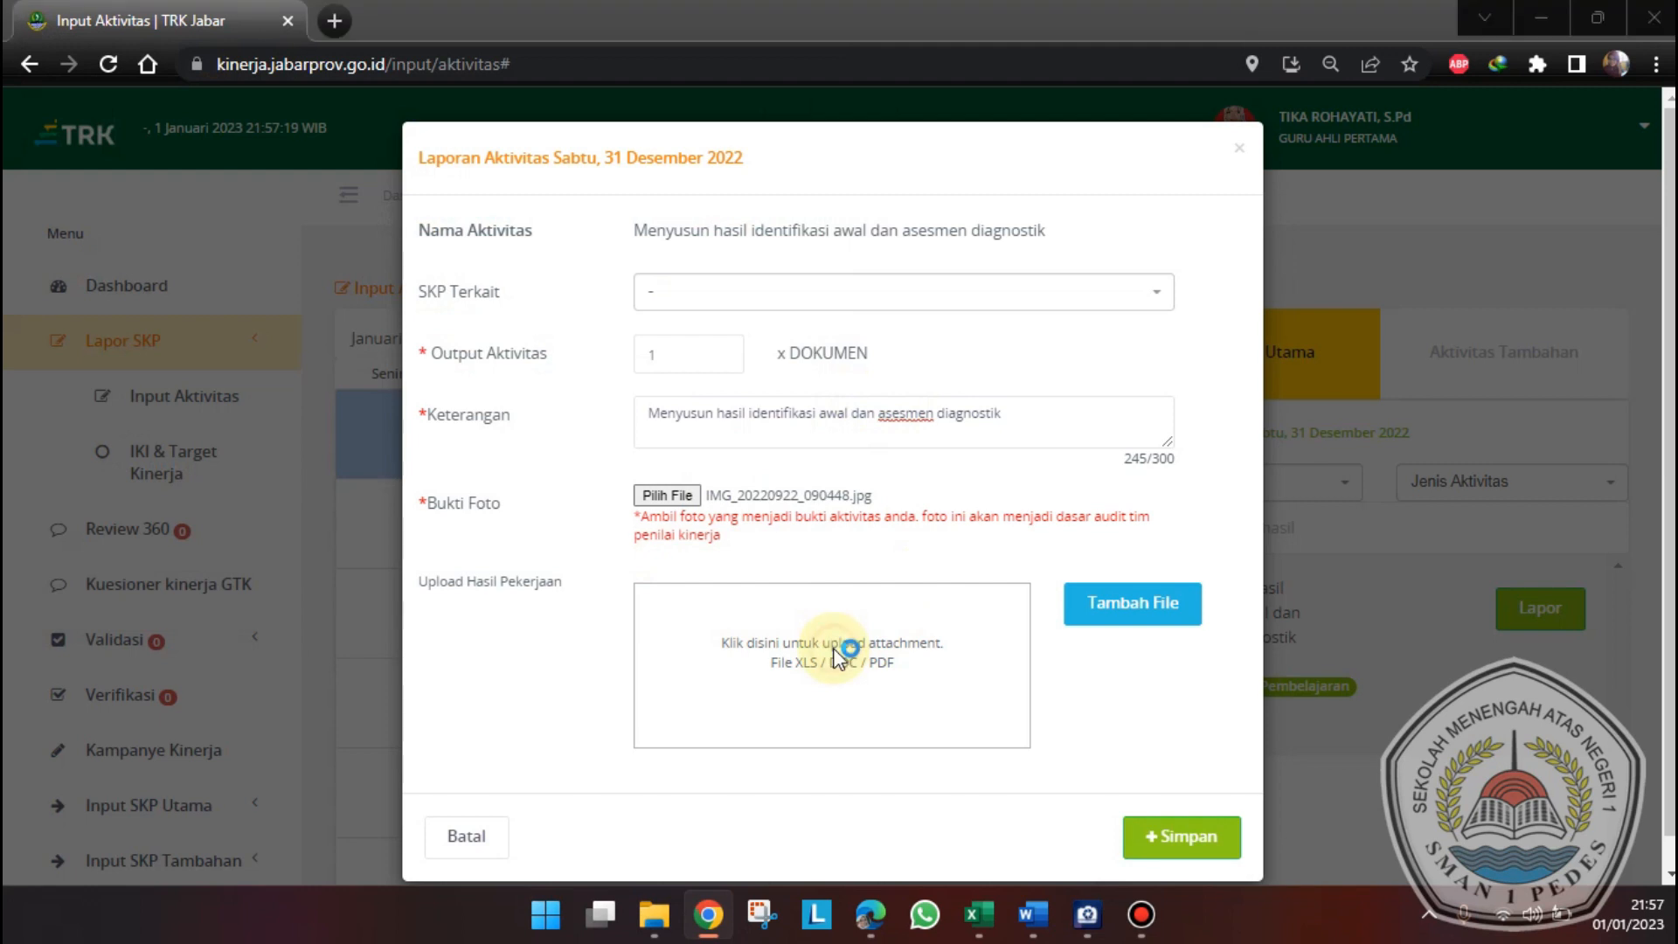
pyautogui.click(122, 164)
pyautogui.click(314, 311)
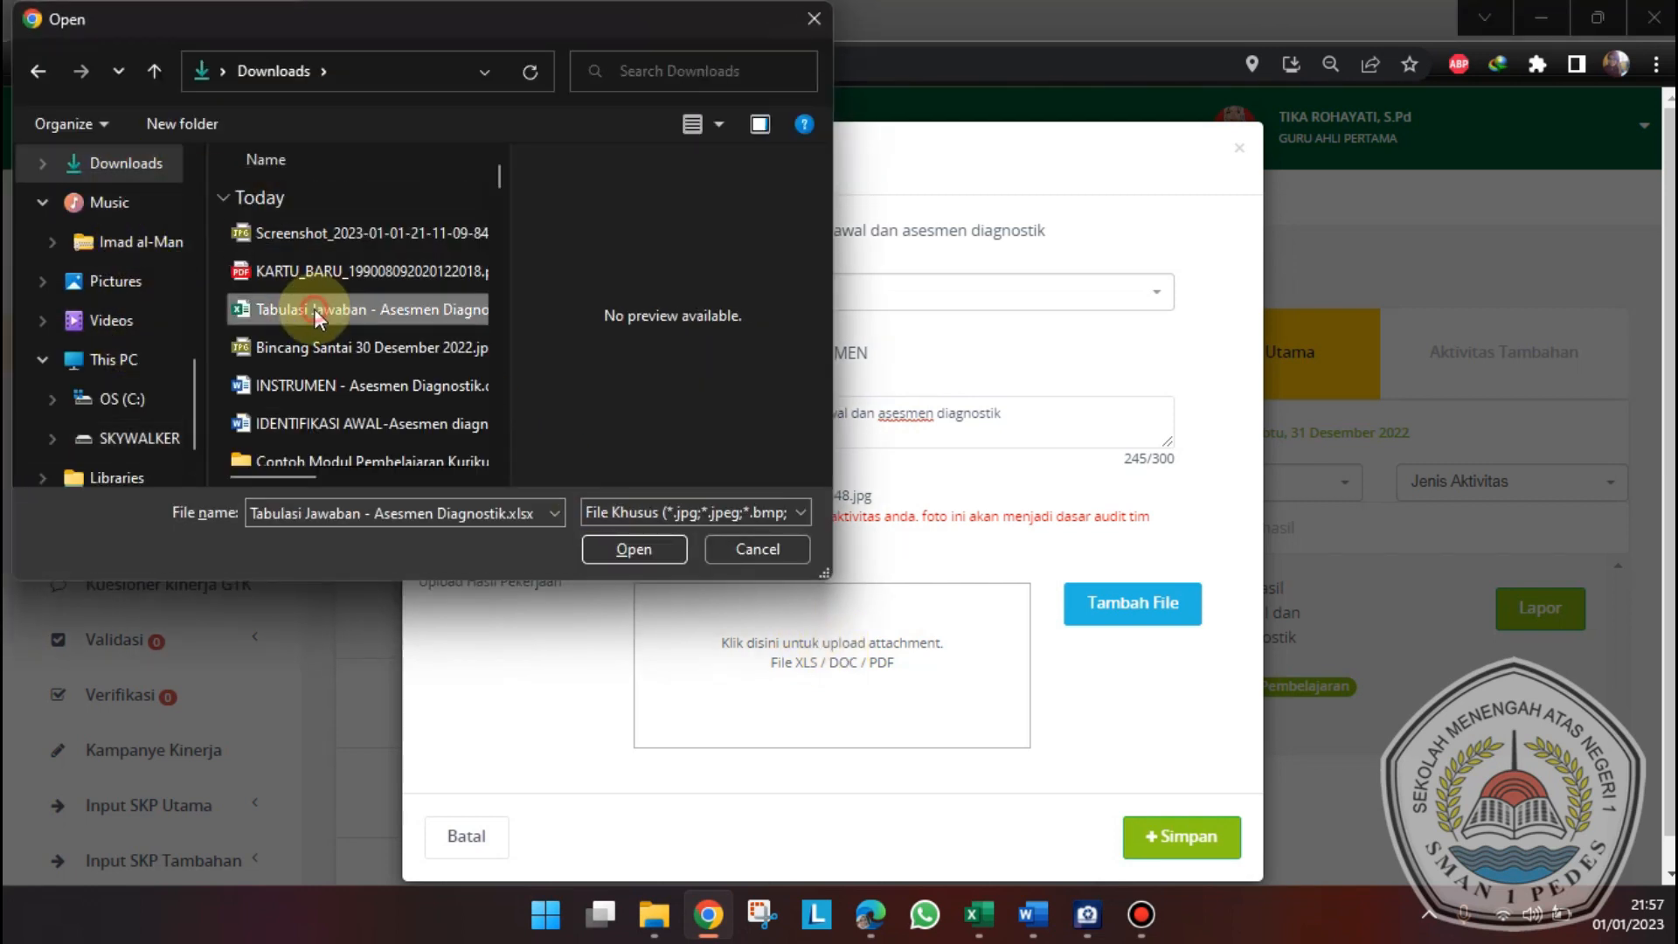
pyautogui.click(635, 548)
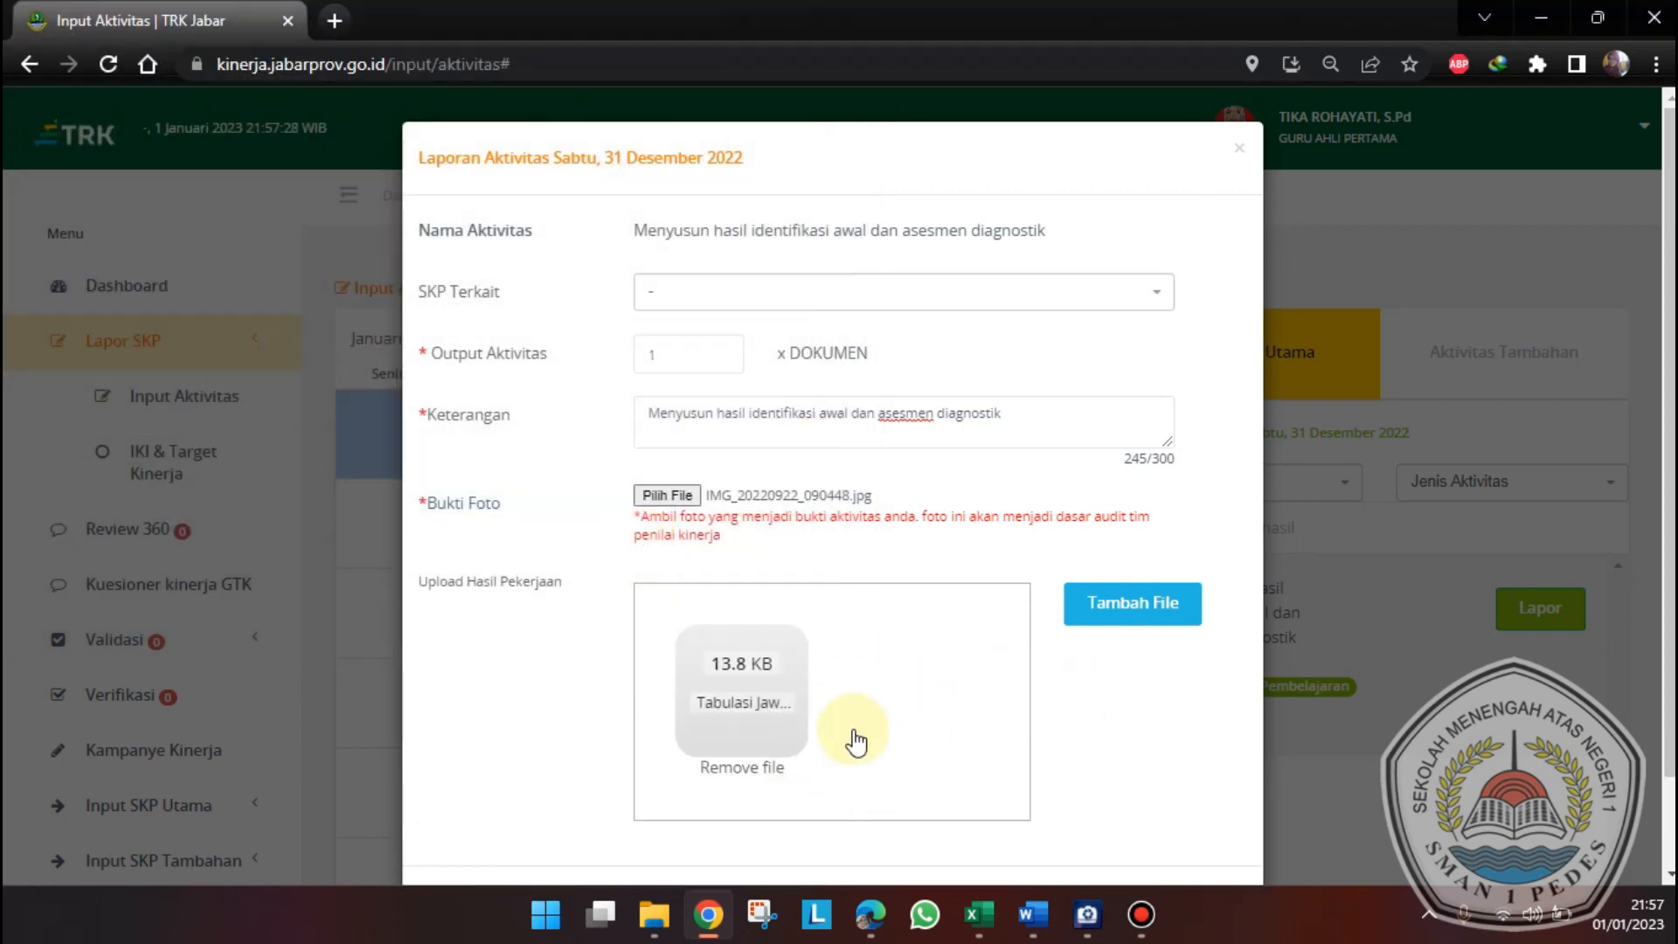
pyautogui.scroll(-2, 902, 680)
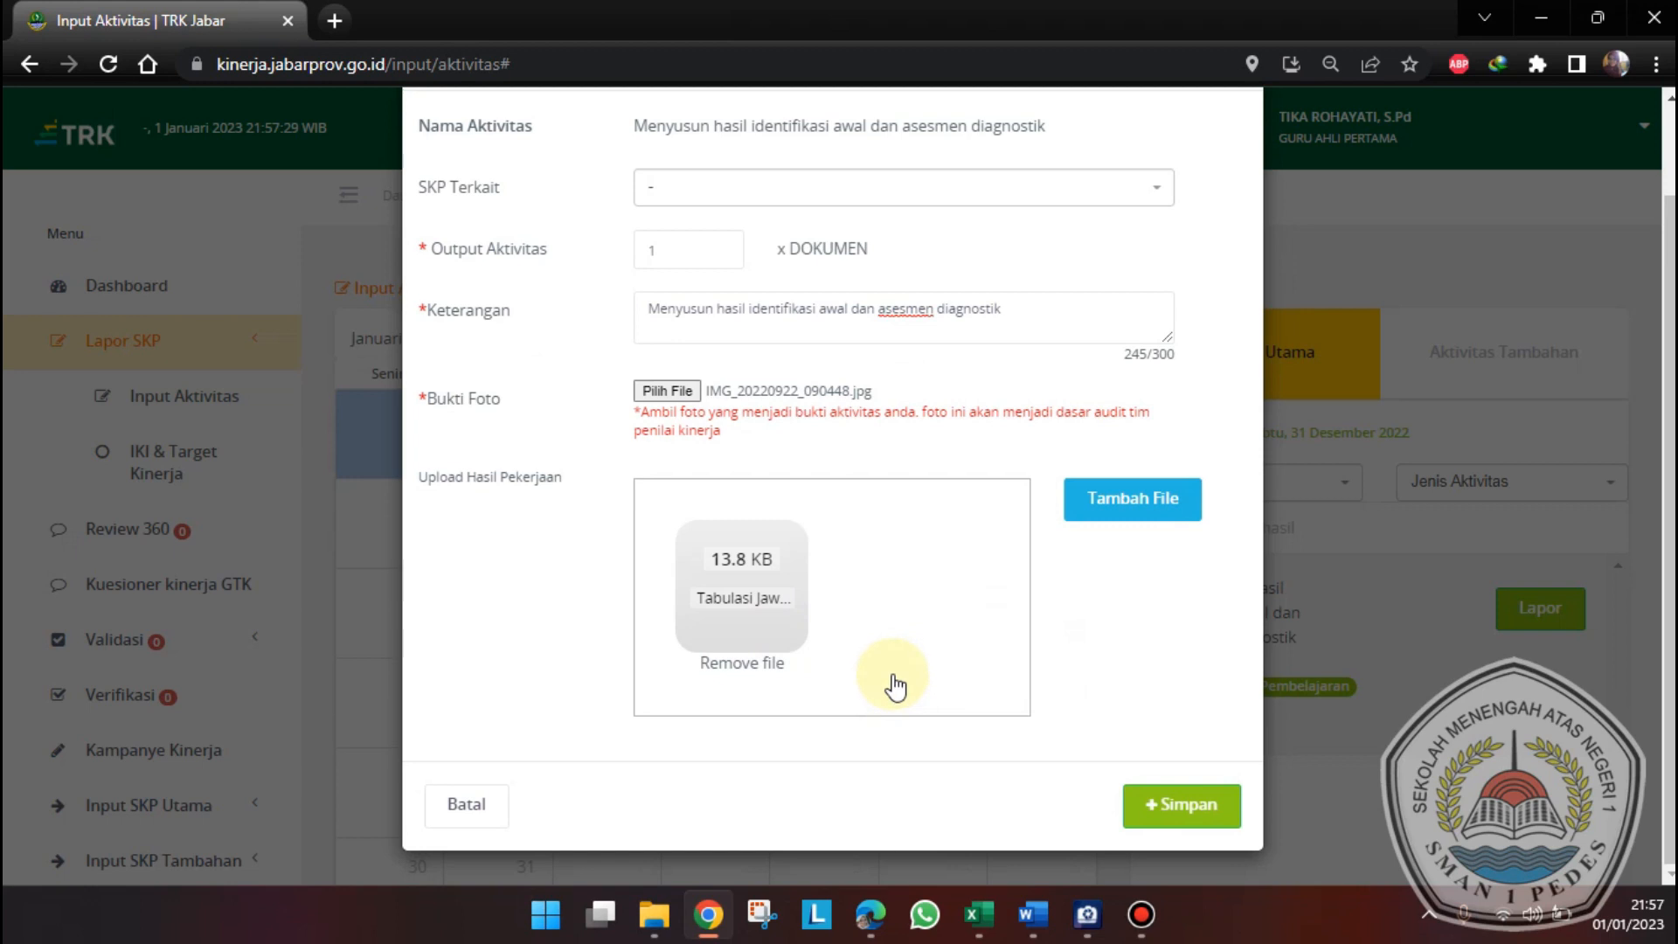
pyautogui.click(1175, 808)
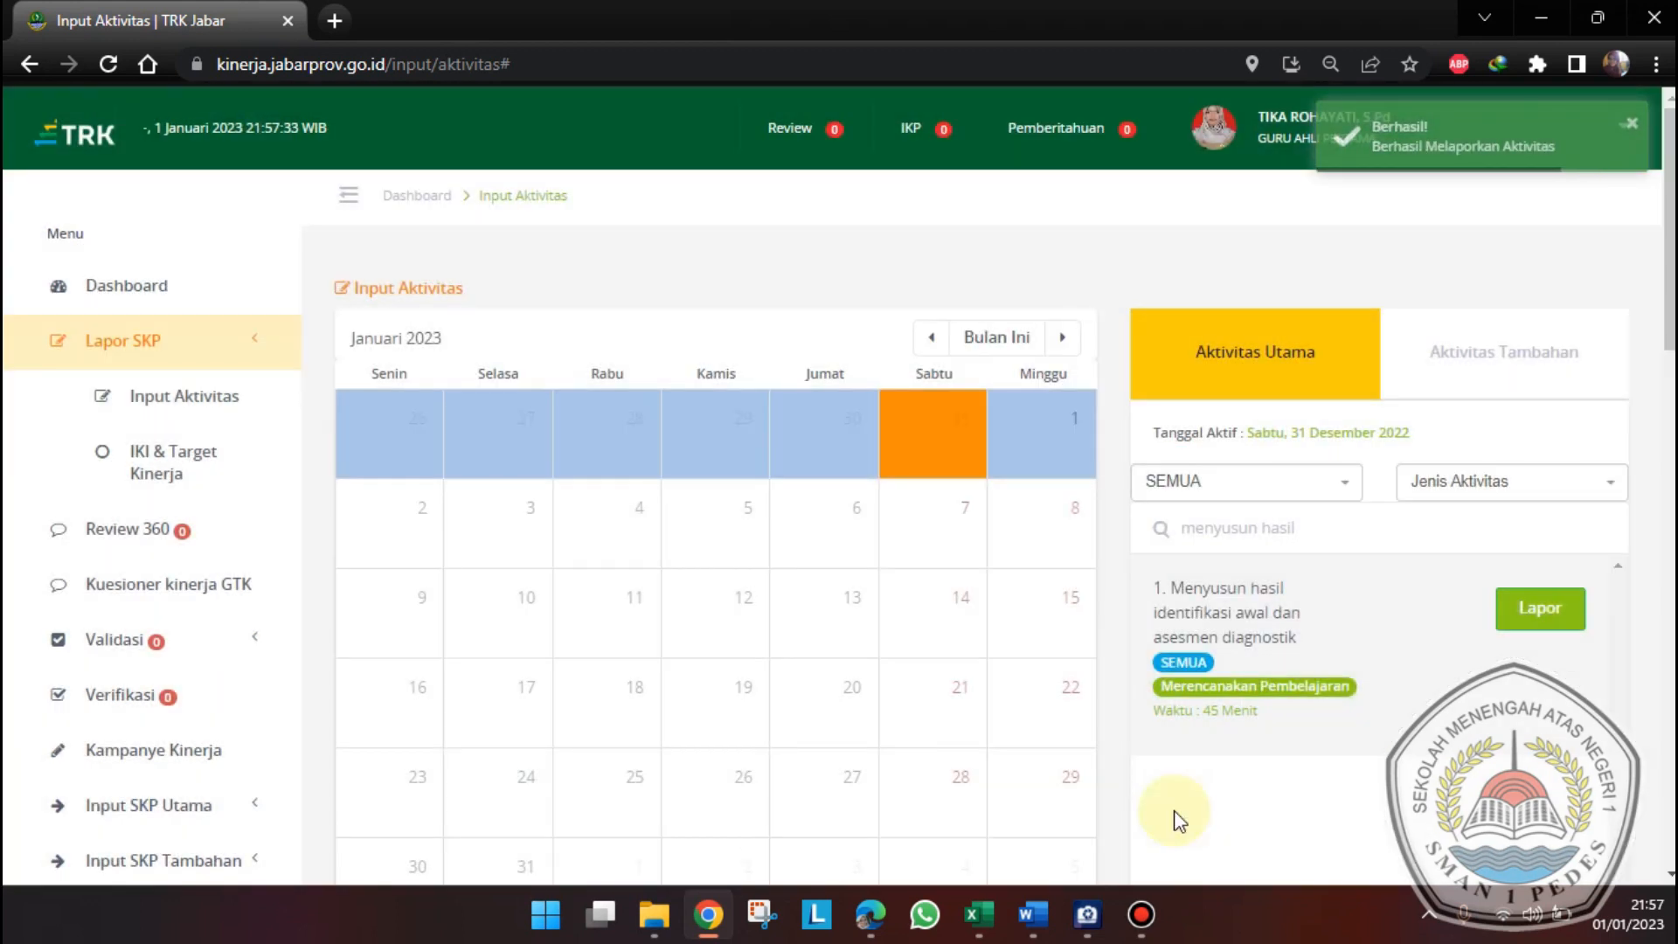
# - Display the December 2022 calendar and check the processing status of the activities reported for the 31st
pyautogui.click(932, 336)
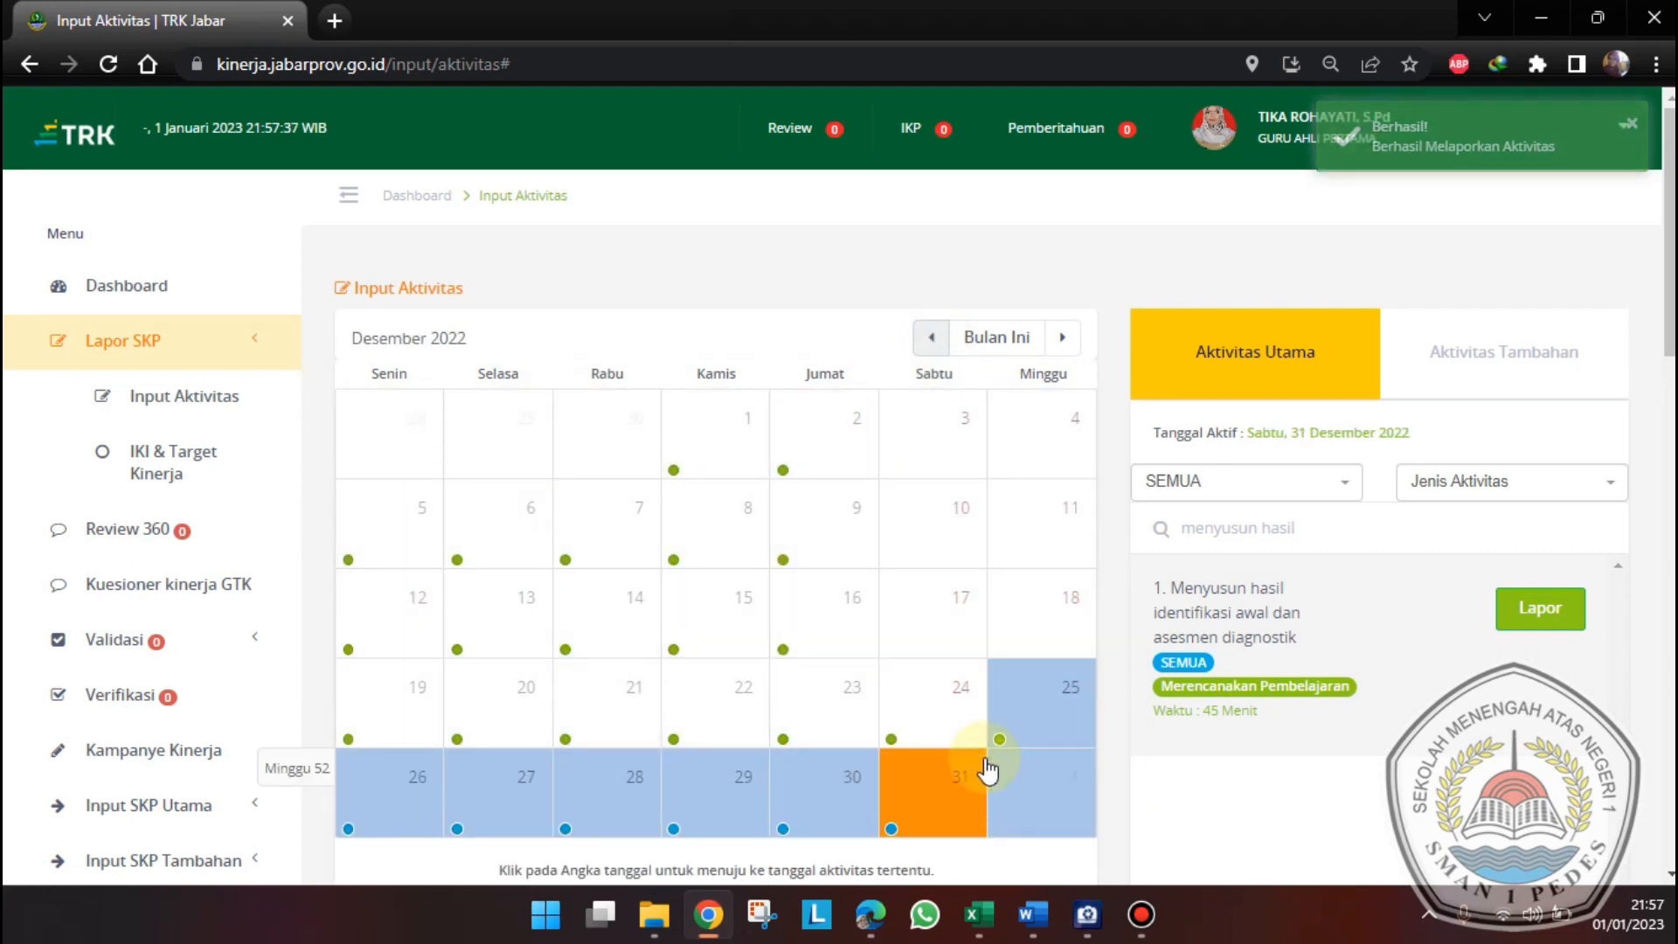
pyautogui.scroll(-3, 1108, 779)
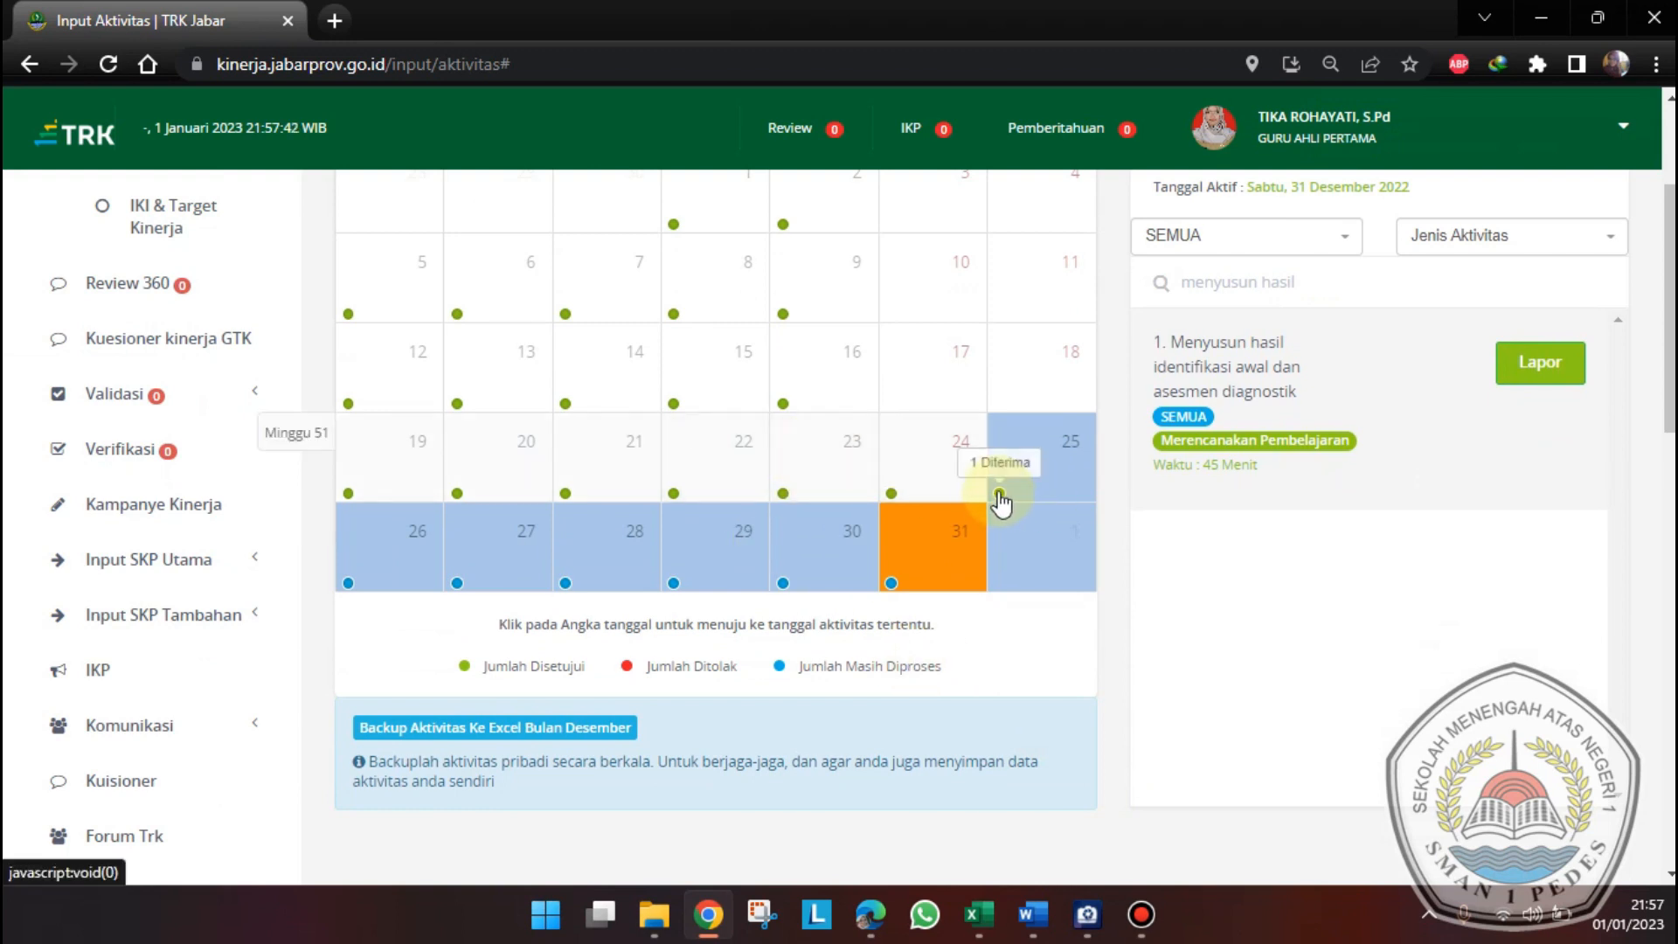
pyautogui.moveTo(892, 584)
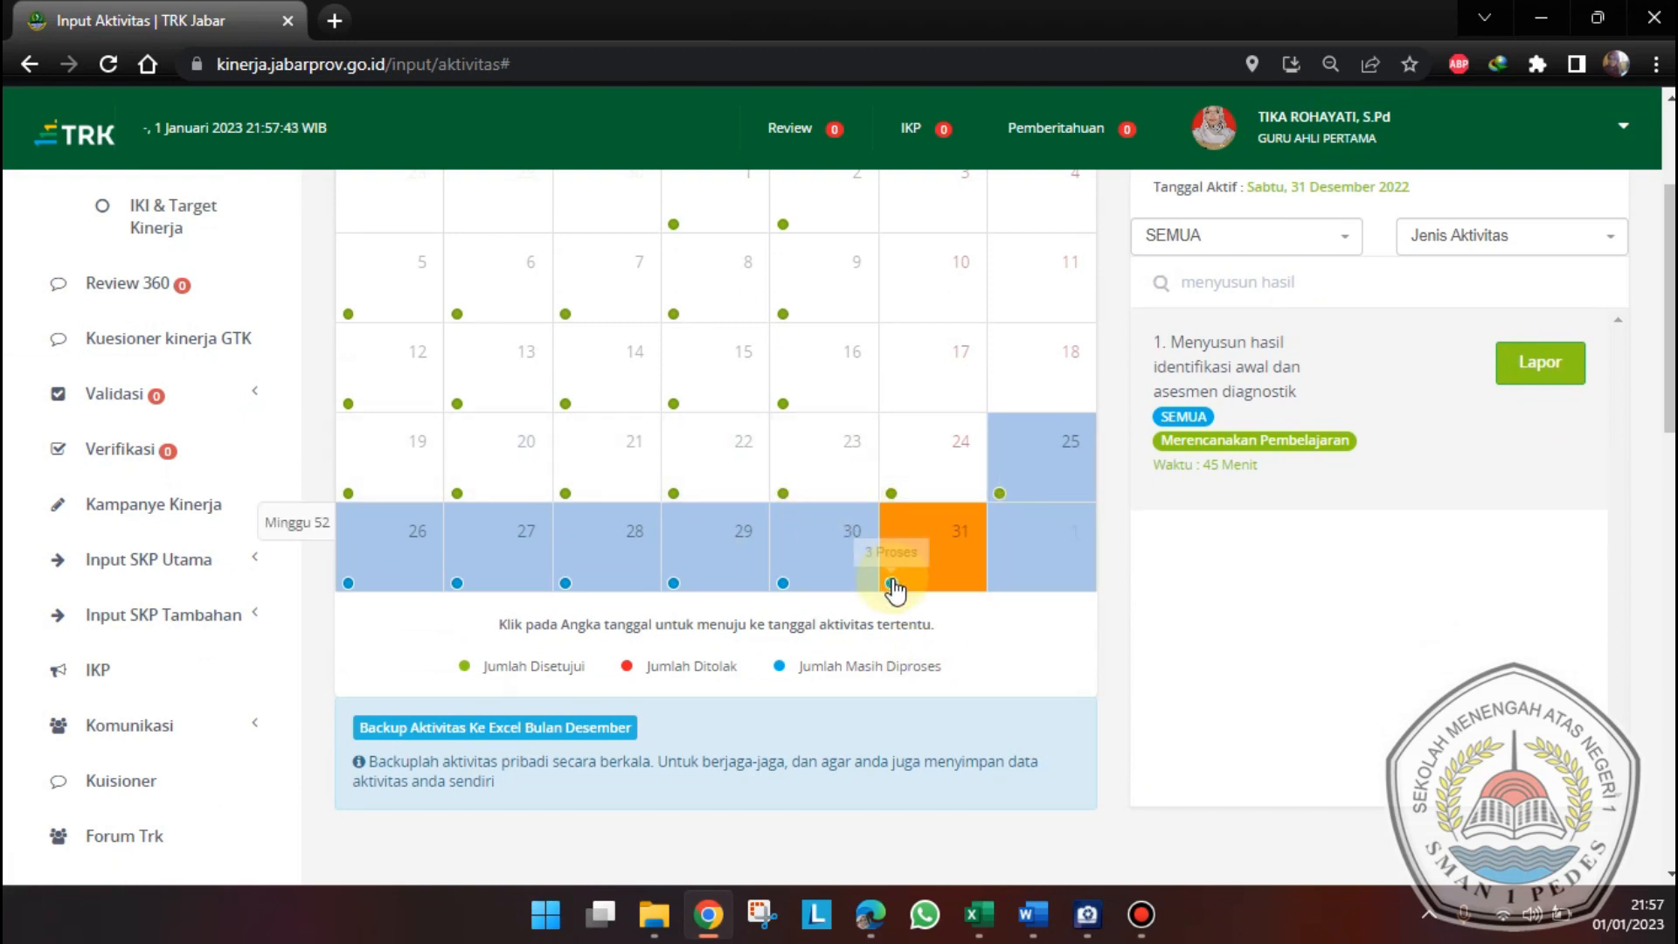
pyautogui.scroll(1, 1318, 675)
pyautogui.scroll(1, 1315, 673)
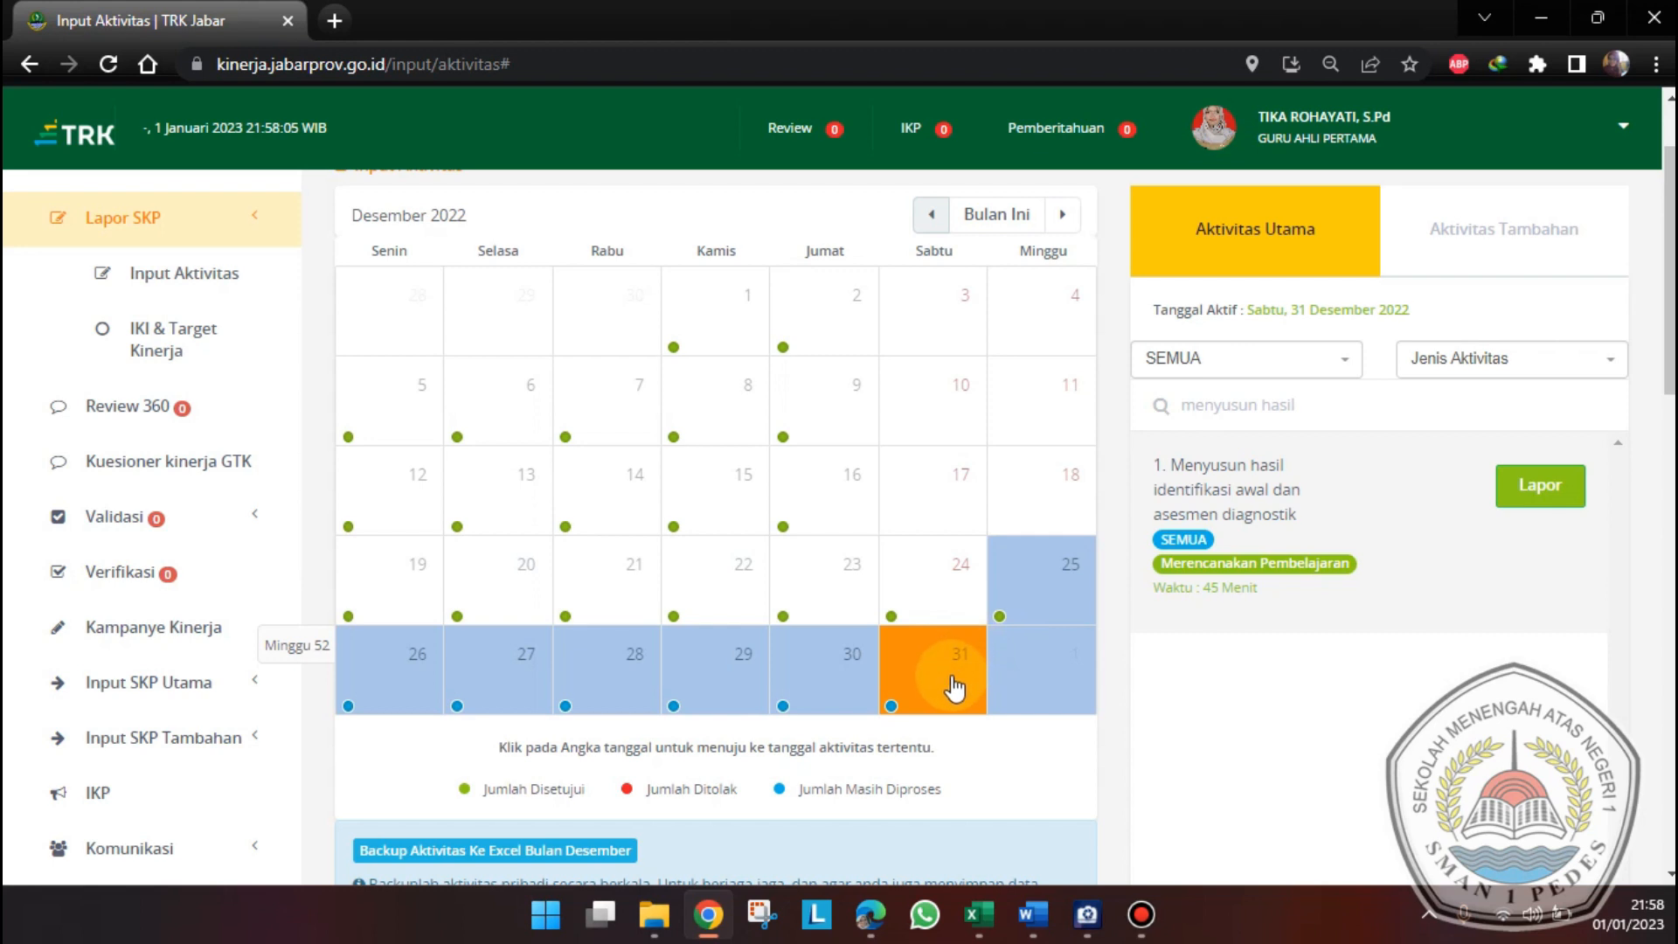
# - Make 30 December 2022 the active date and filter the main activities by the type Melaksanakan Pembelajaran
pyautogui.click(826, 678)
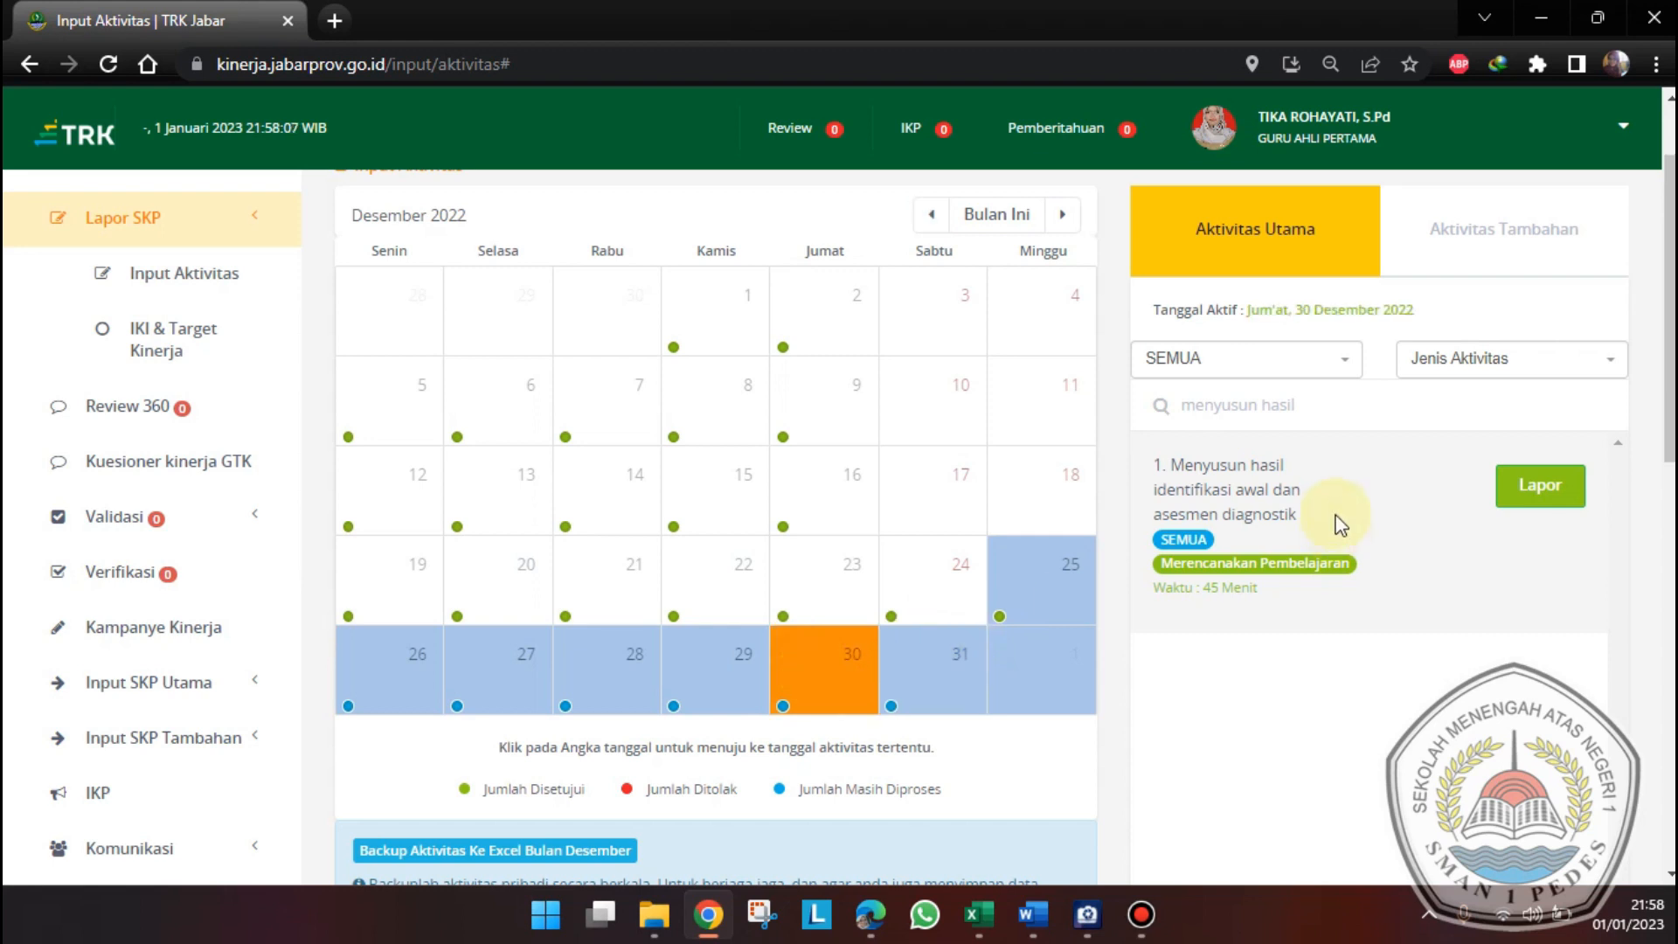
pyautogui.click(1568, 365)
pyautogui.scroll(-3, 1503, 550)
pyautogui.click(1504, 573)
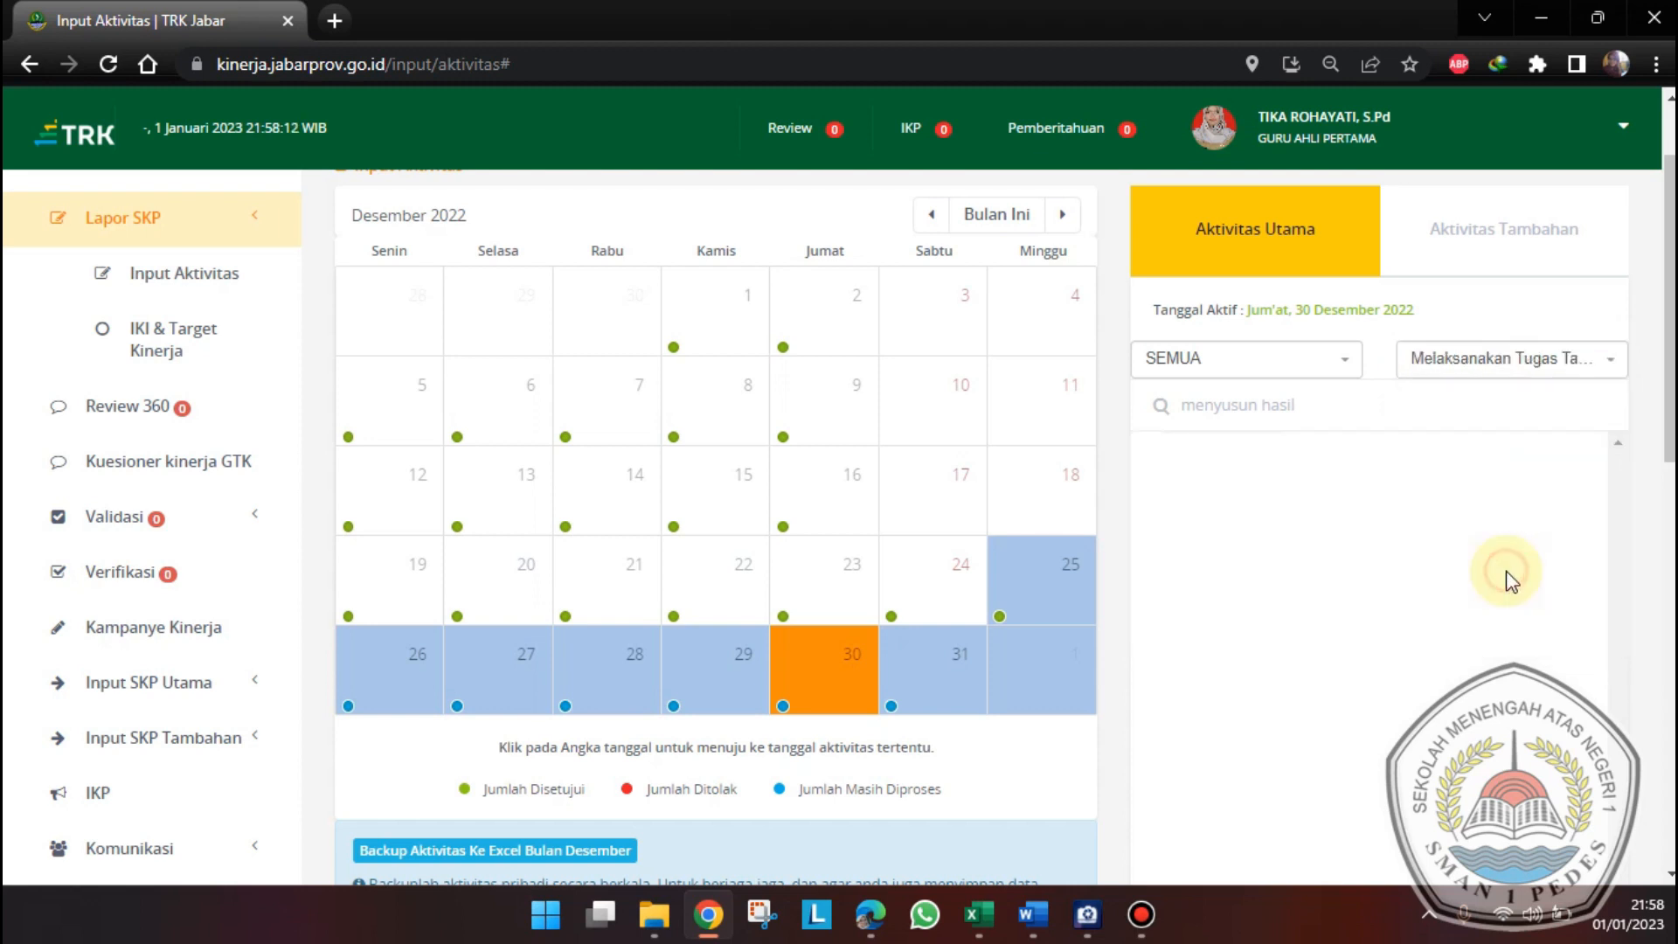
pyautogui.click(1508, 362)
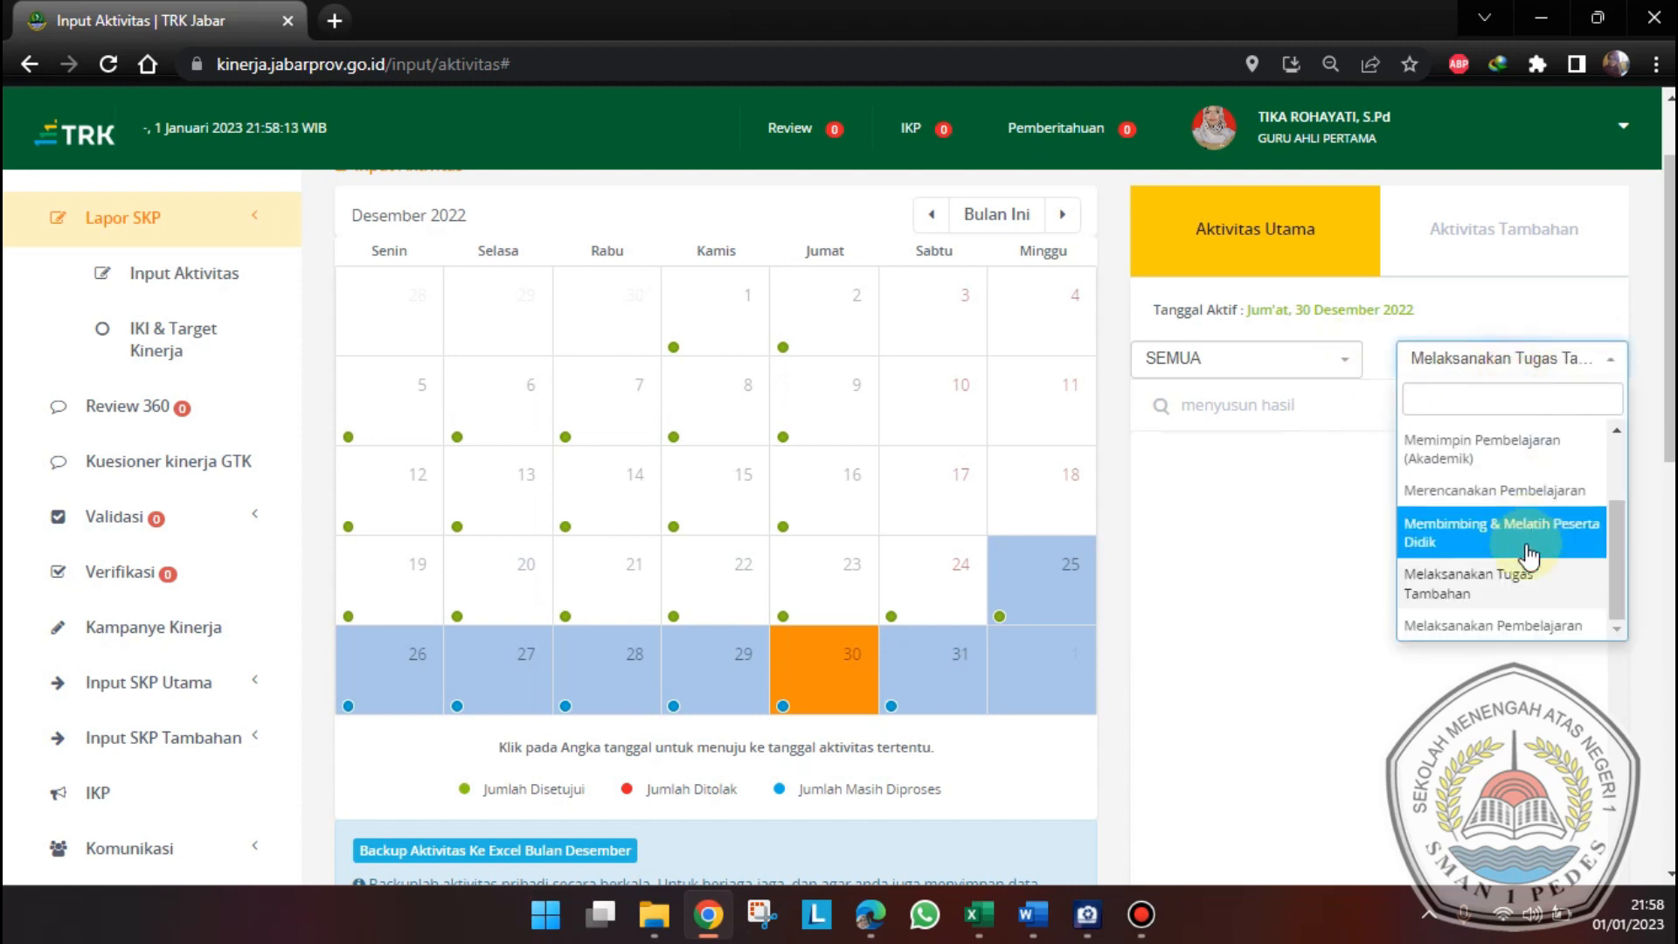
pyautogui.click(1513, 625)
# - Clear the search text "menyusun hasil" from the main activity list
pyautogui.click(1370, 417)
pyautogui.press('BackSpace')
pyautogui.press('BackSpace')
pyautogui.press('BackSpace')
pyautogui.press('BackSpace')
pyautogui.press('BackSpace')
pyautogui.press('BackSpace')
pyautogui.press('BackSpace')
pyautogui.press('BackSpace')
pyautogui.press('BackSpace')
pyautogui.press('BackSpace')
pyautogui.press('BackSpace')
pyautogui.press('BackSpace')
pyautogui.press('BackSpace')
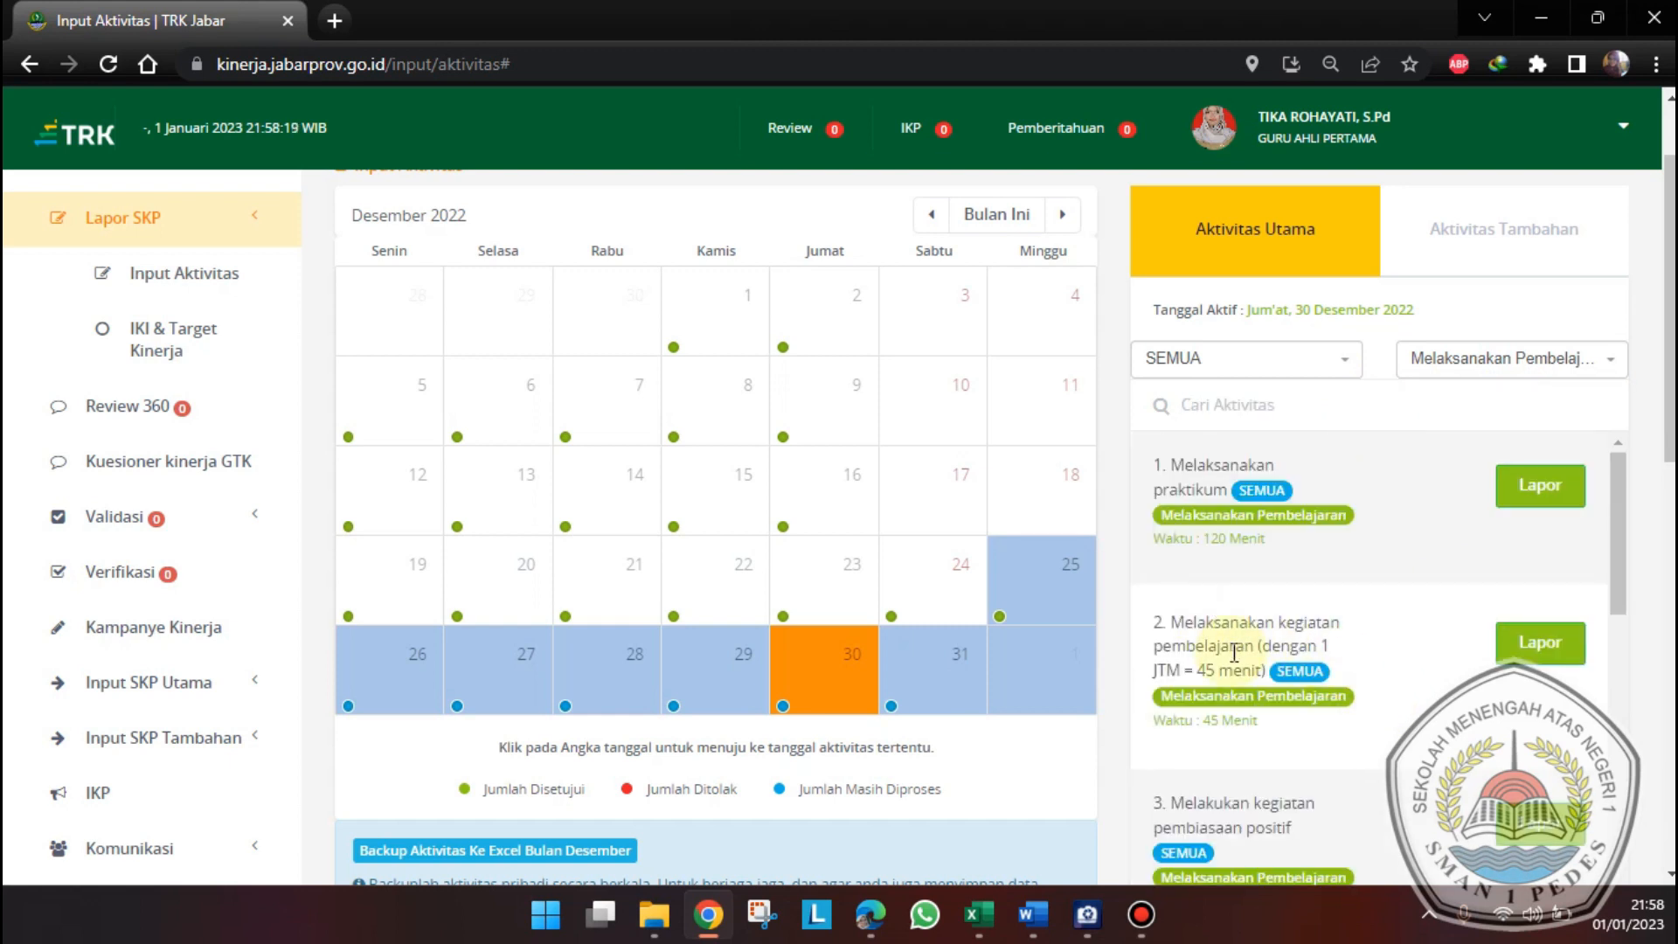
# - Open the report for "Melaksanakan kegiatan pembelajaran (dengan 1 JTM = 45 menit)" and set its output to 6 JTM
pyautogui.click(1543, 647)
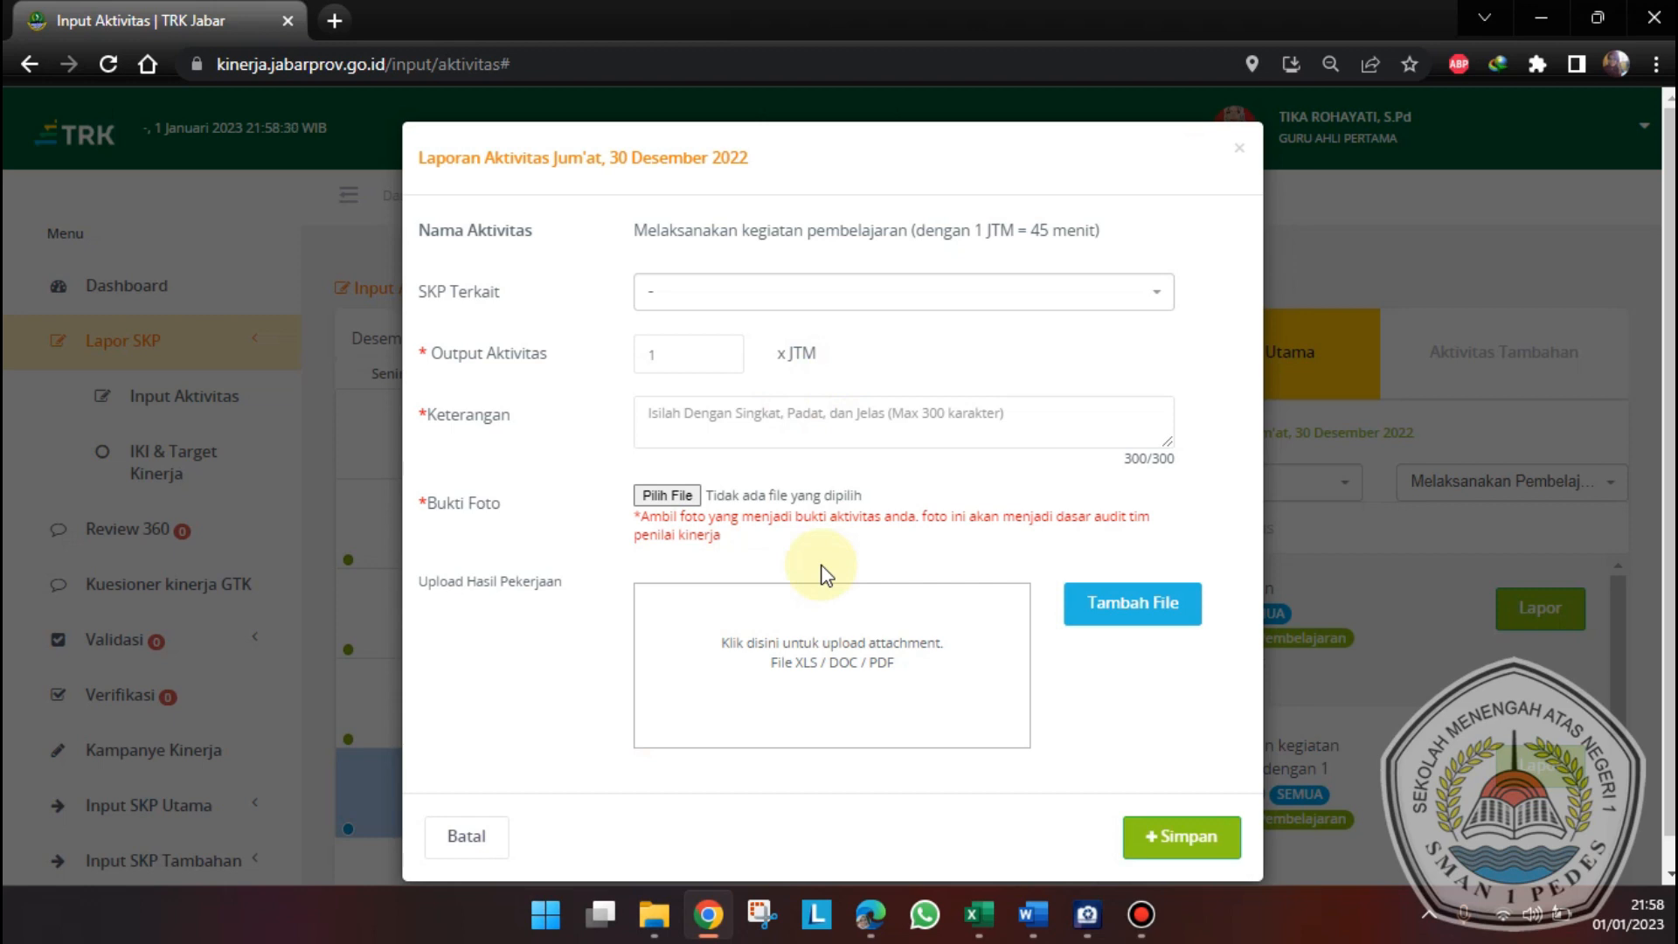
pyautogui.click(720, 349)
pyautogui.click(720, 348)
pyautogui.click(720, 349)
pyautogui.click(720, 349)
pyautogui.click(720, 349)
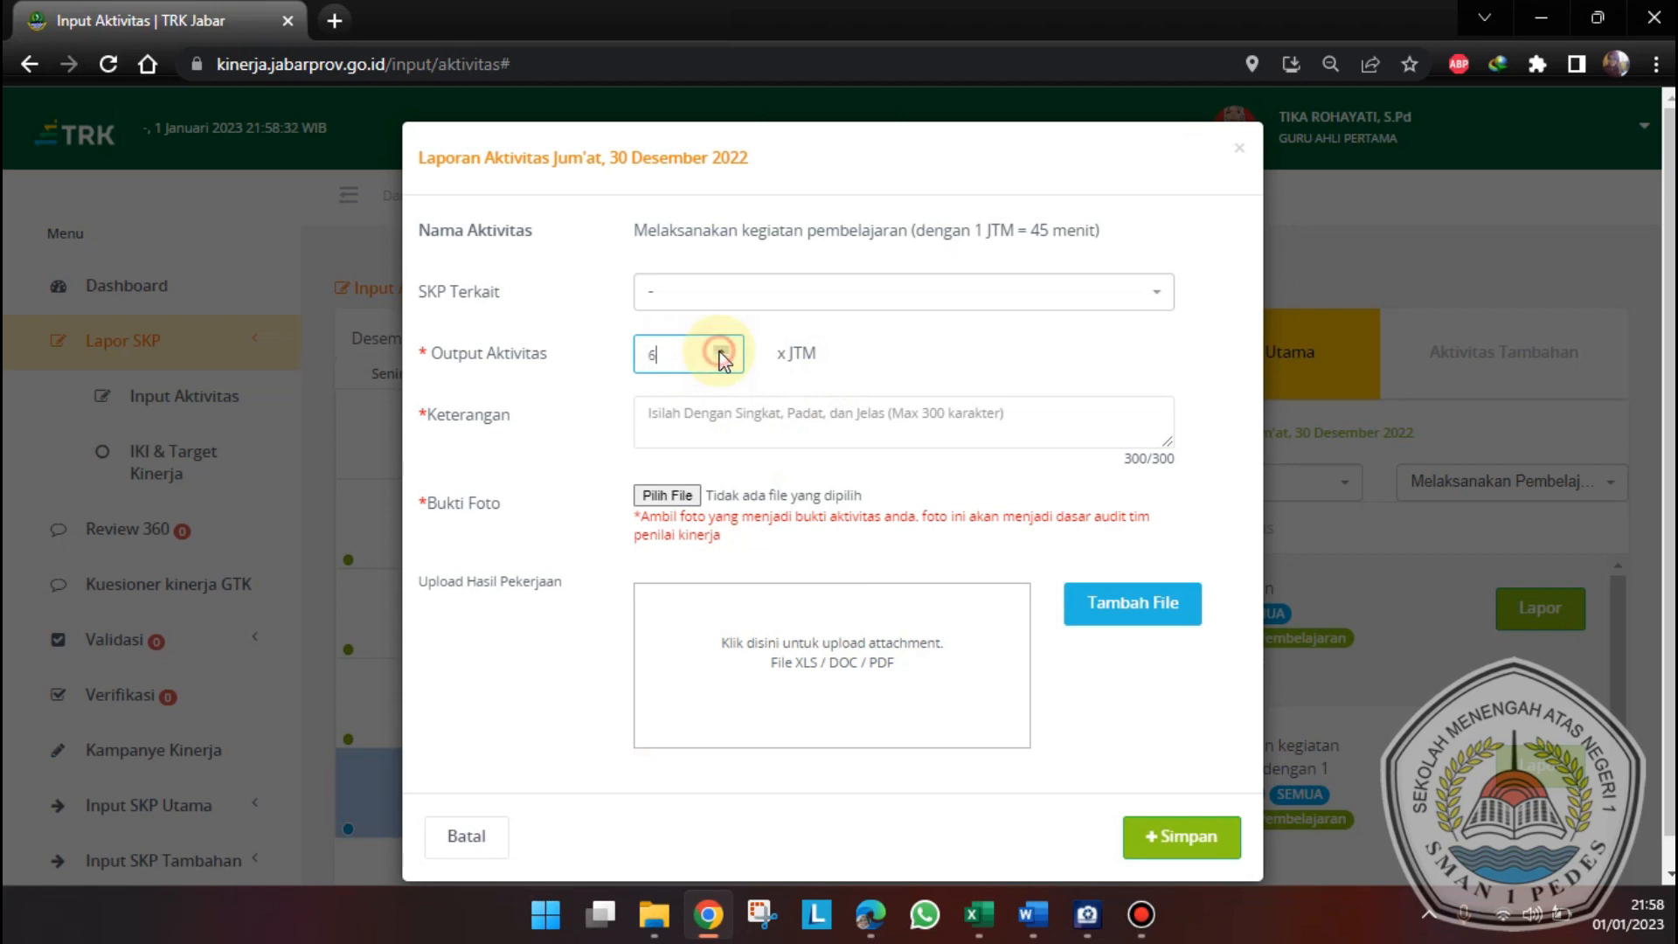
# - Enter the Keterangan "Melaksanakan pembelajaran di kelas XI MIPA-1, XI MIPA-2, XI MIPA-3, masing-masing 2 jam pelajaran (total 6 JP)"
pyautogui.click(968, 417)
pyautogui.write('Melaksanakan ')
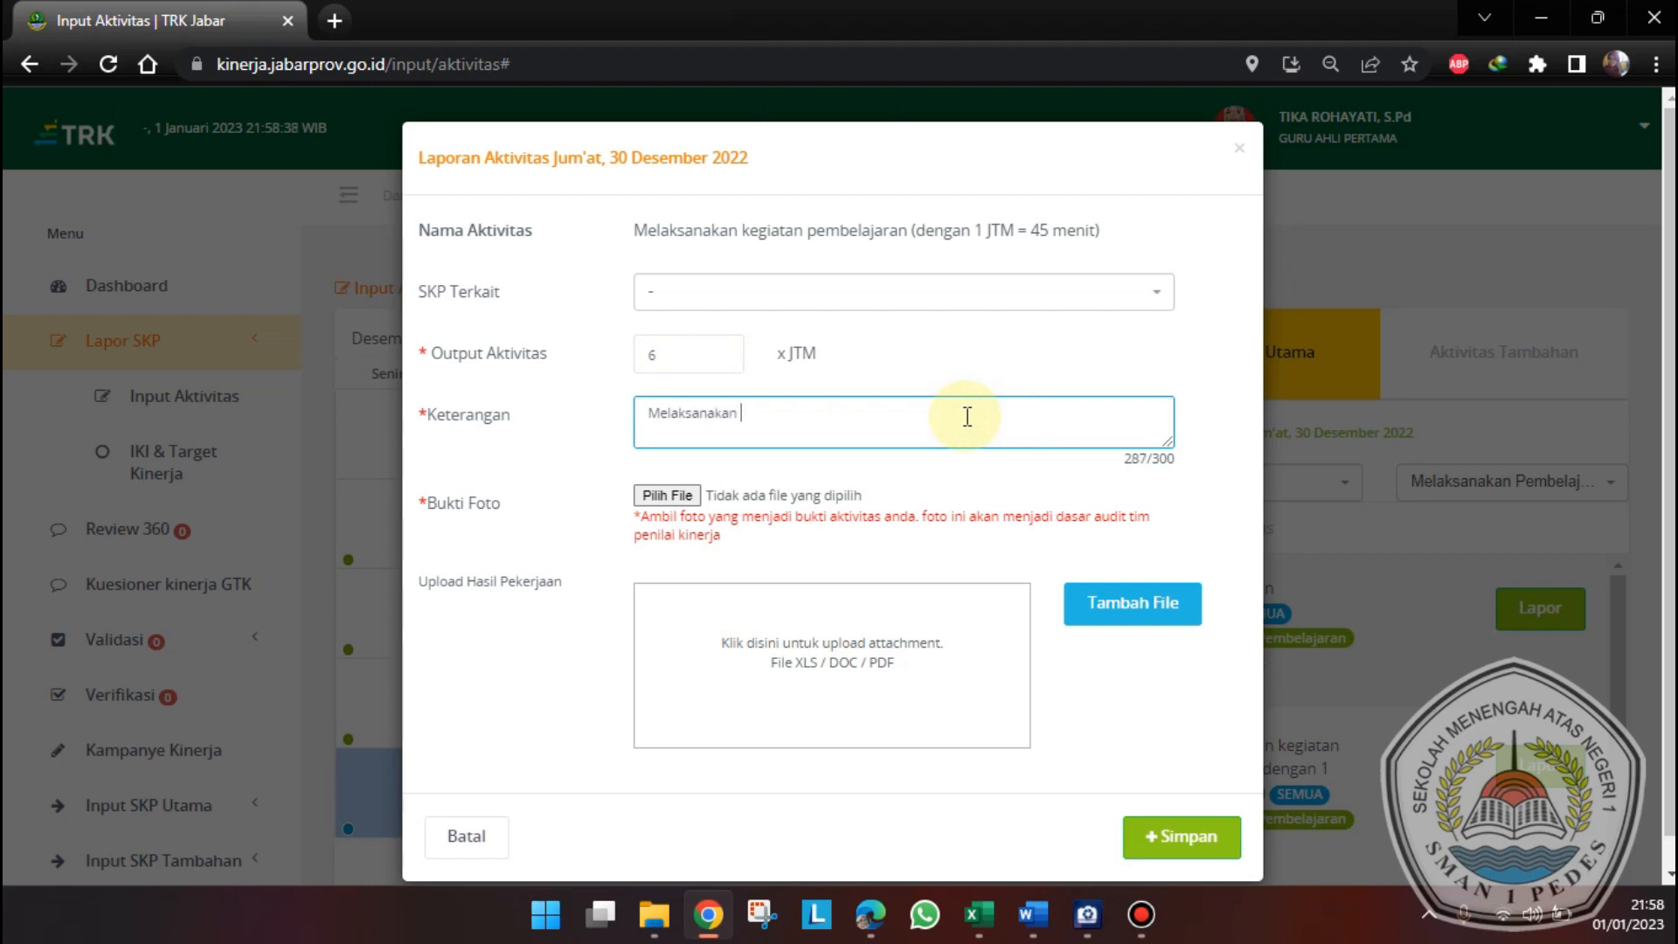
pyautogui.write('pembelajaran di kelas X')
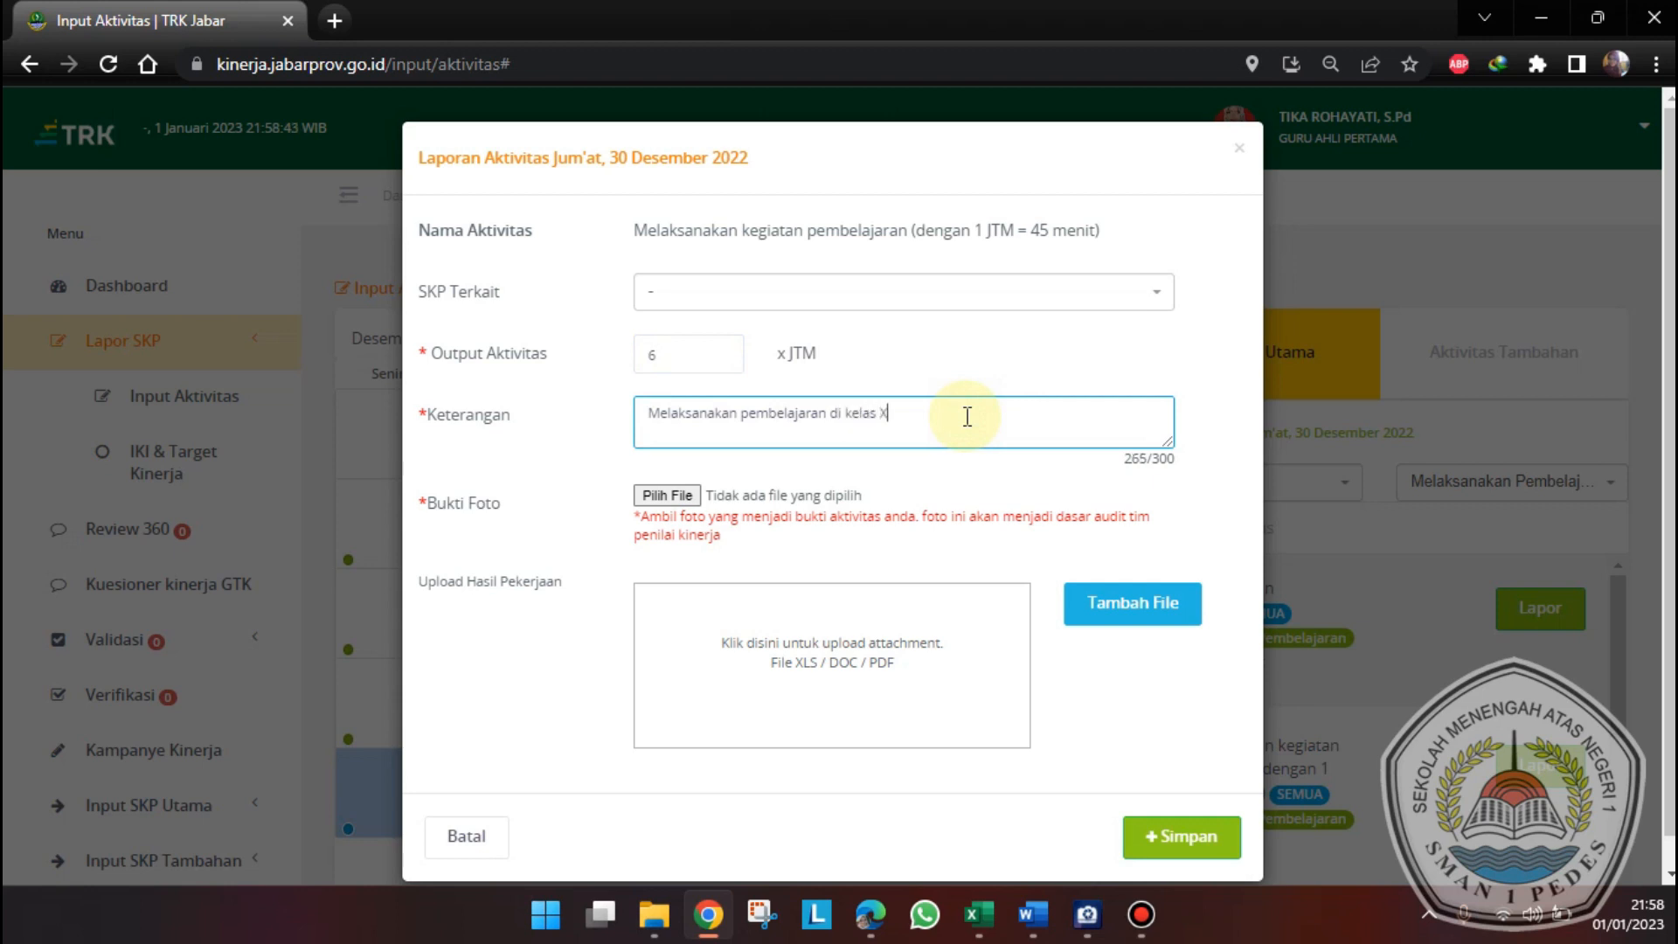
pyautogui.write('I MIPA-1, XI MIPA-2, XI MIPA-3')
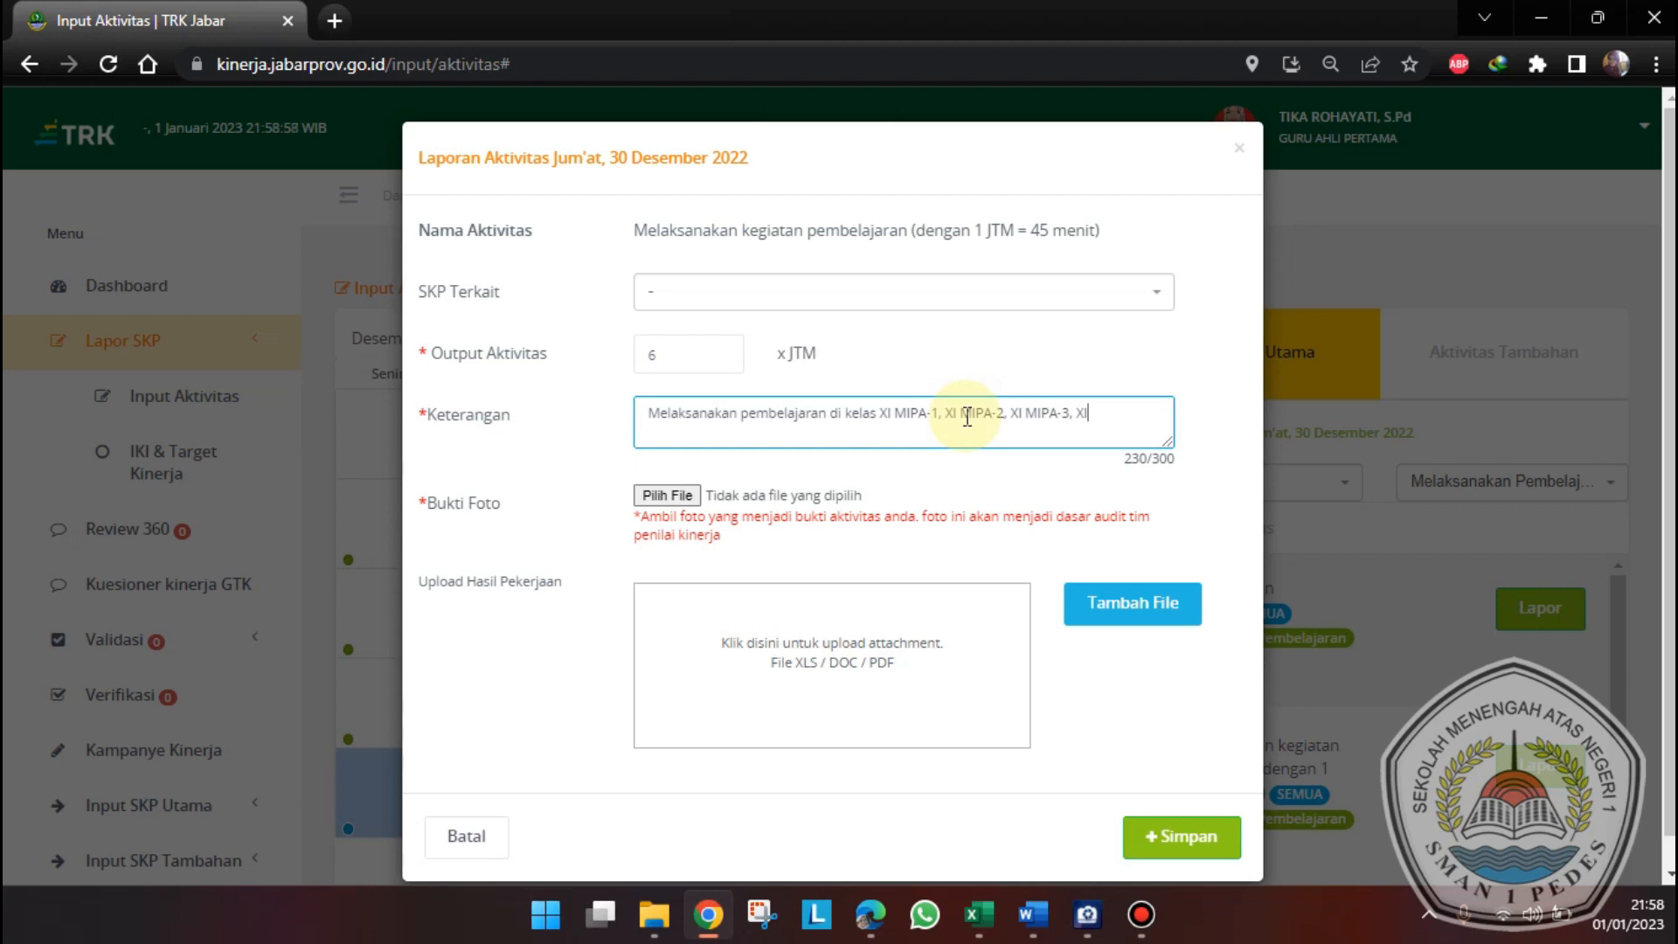
pyautogui.write(', masing2')
pyautogui.write('masing 2 jam pelajaran')
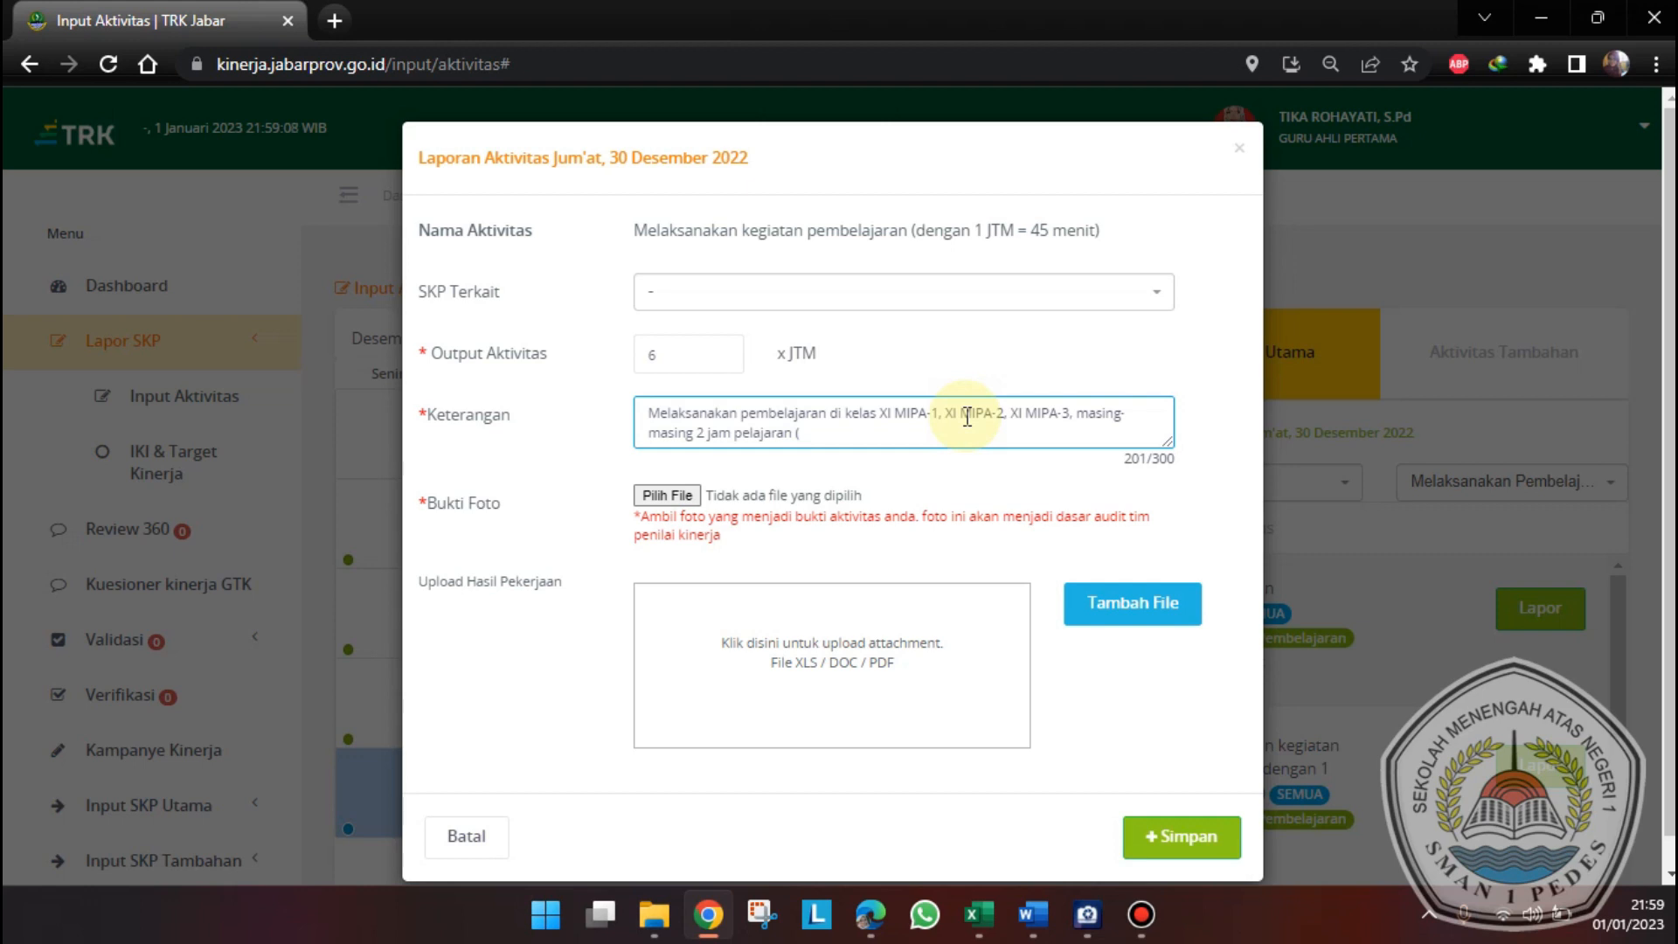
pyautogui.write(' (tots')
pyautogui.press('BackSpace')
pyautogui.press('BackSpace')
pyautogui.write('al 6 JP)')
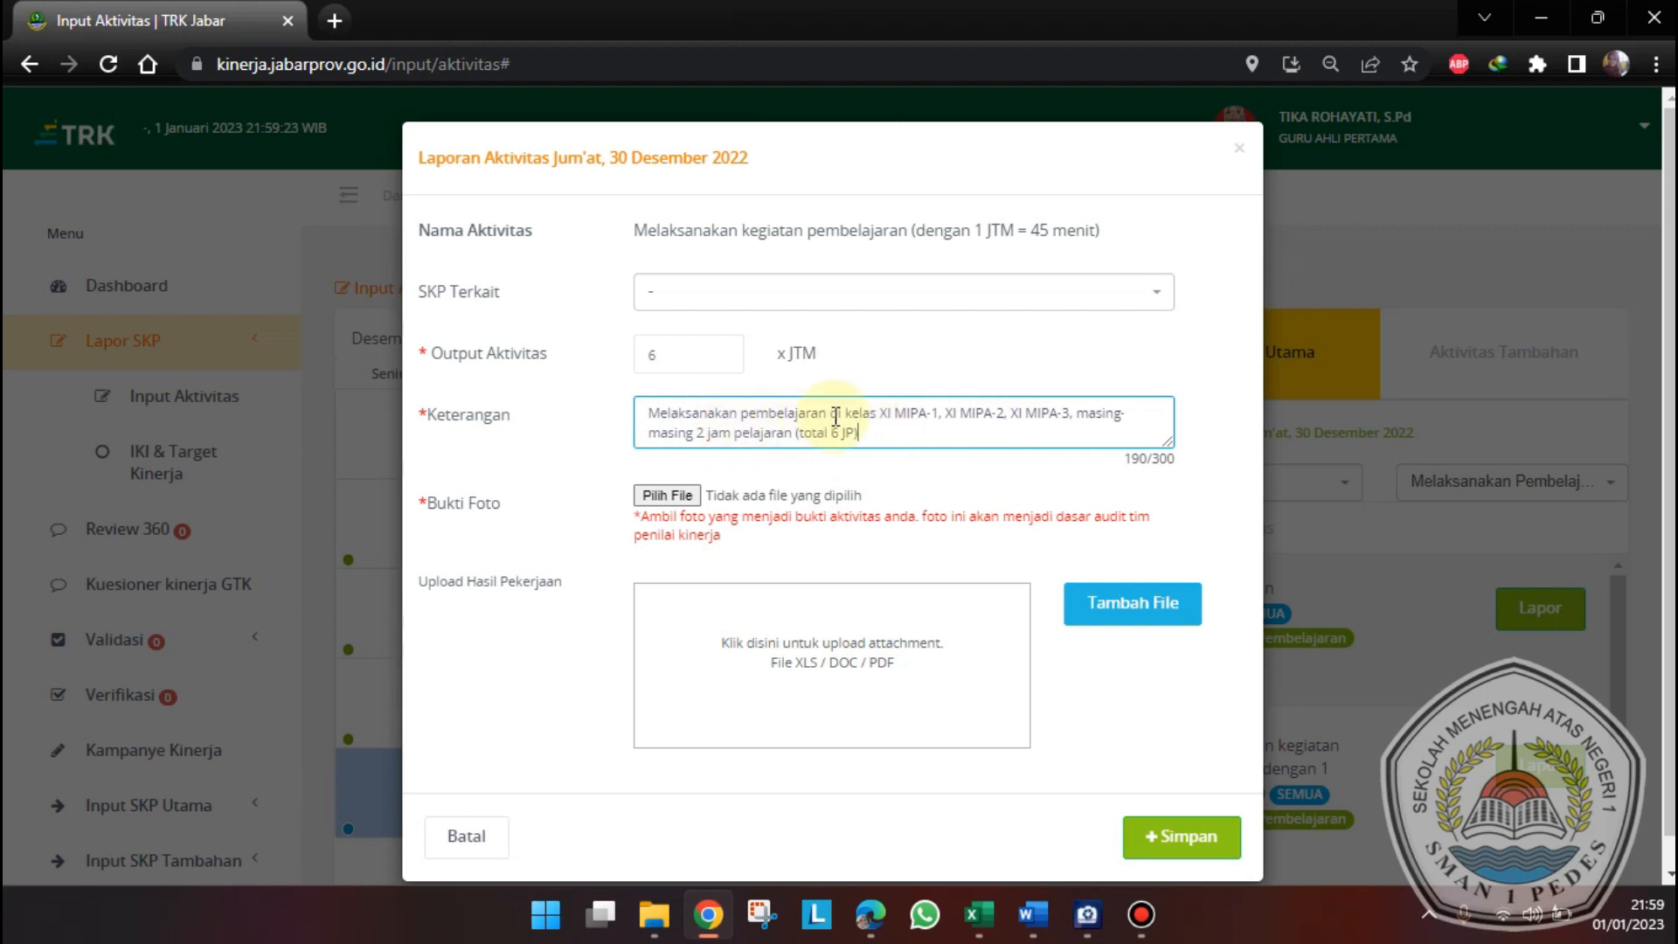
# - Delete the class and lesson-hour details from the Keterangan and close the report form without saving
pyautogui.moveTo(830, 413); pyautogui.dragTo(869, 433)
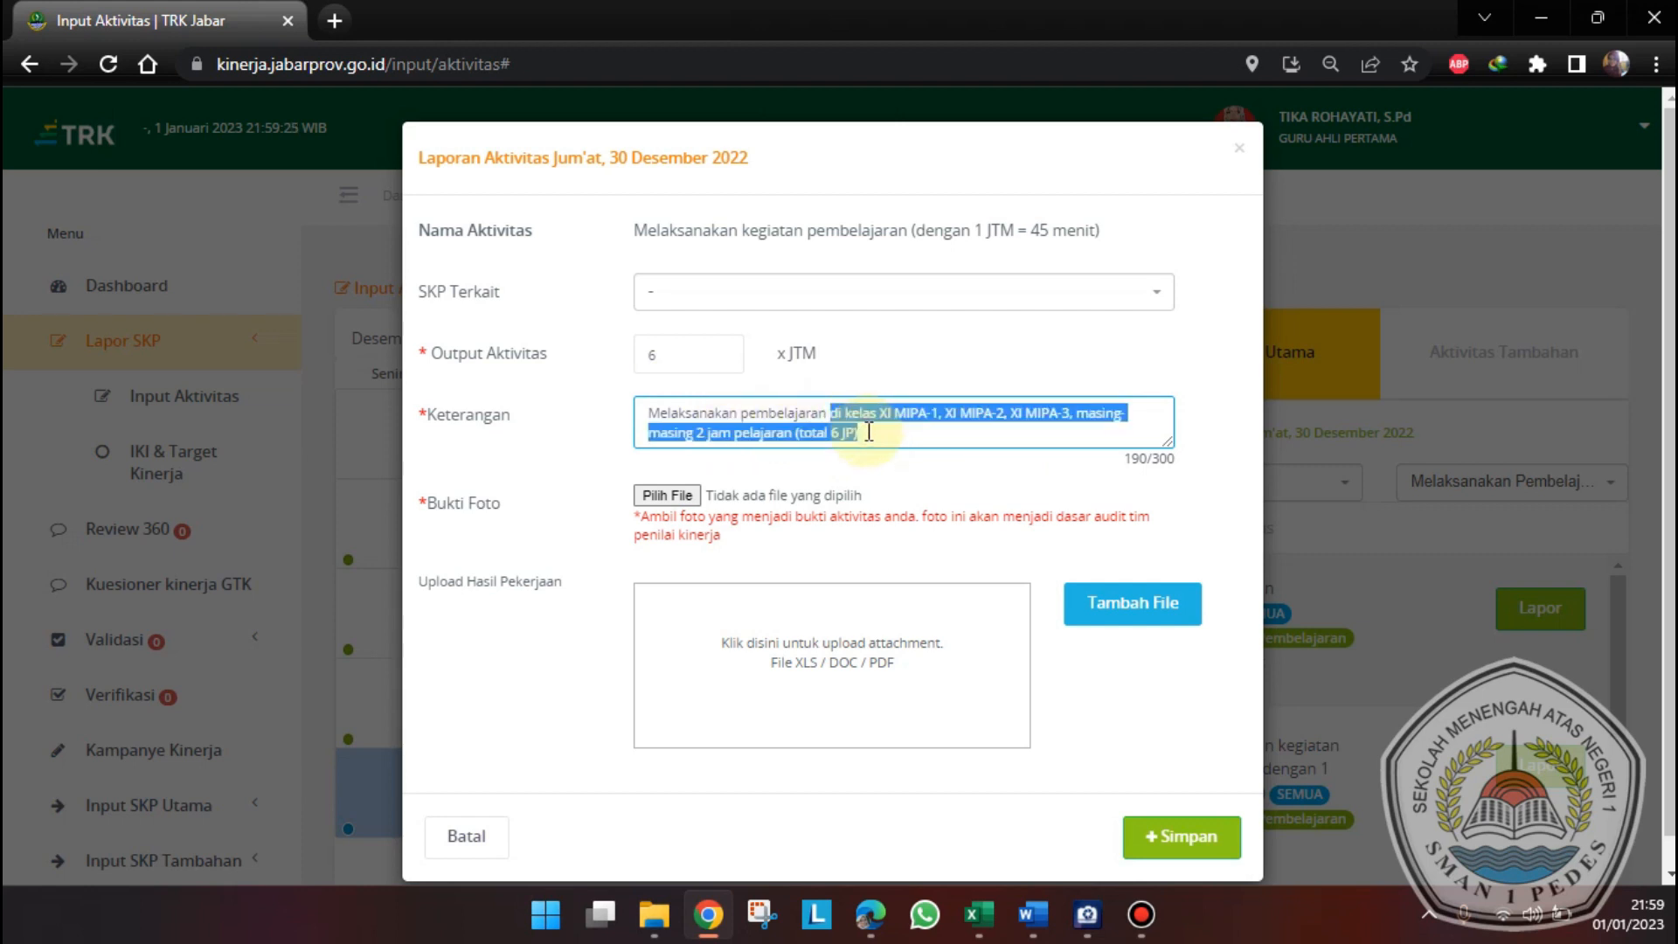
pyautogui.press('BackSpace')
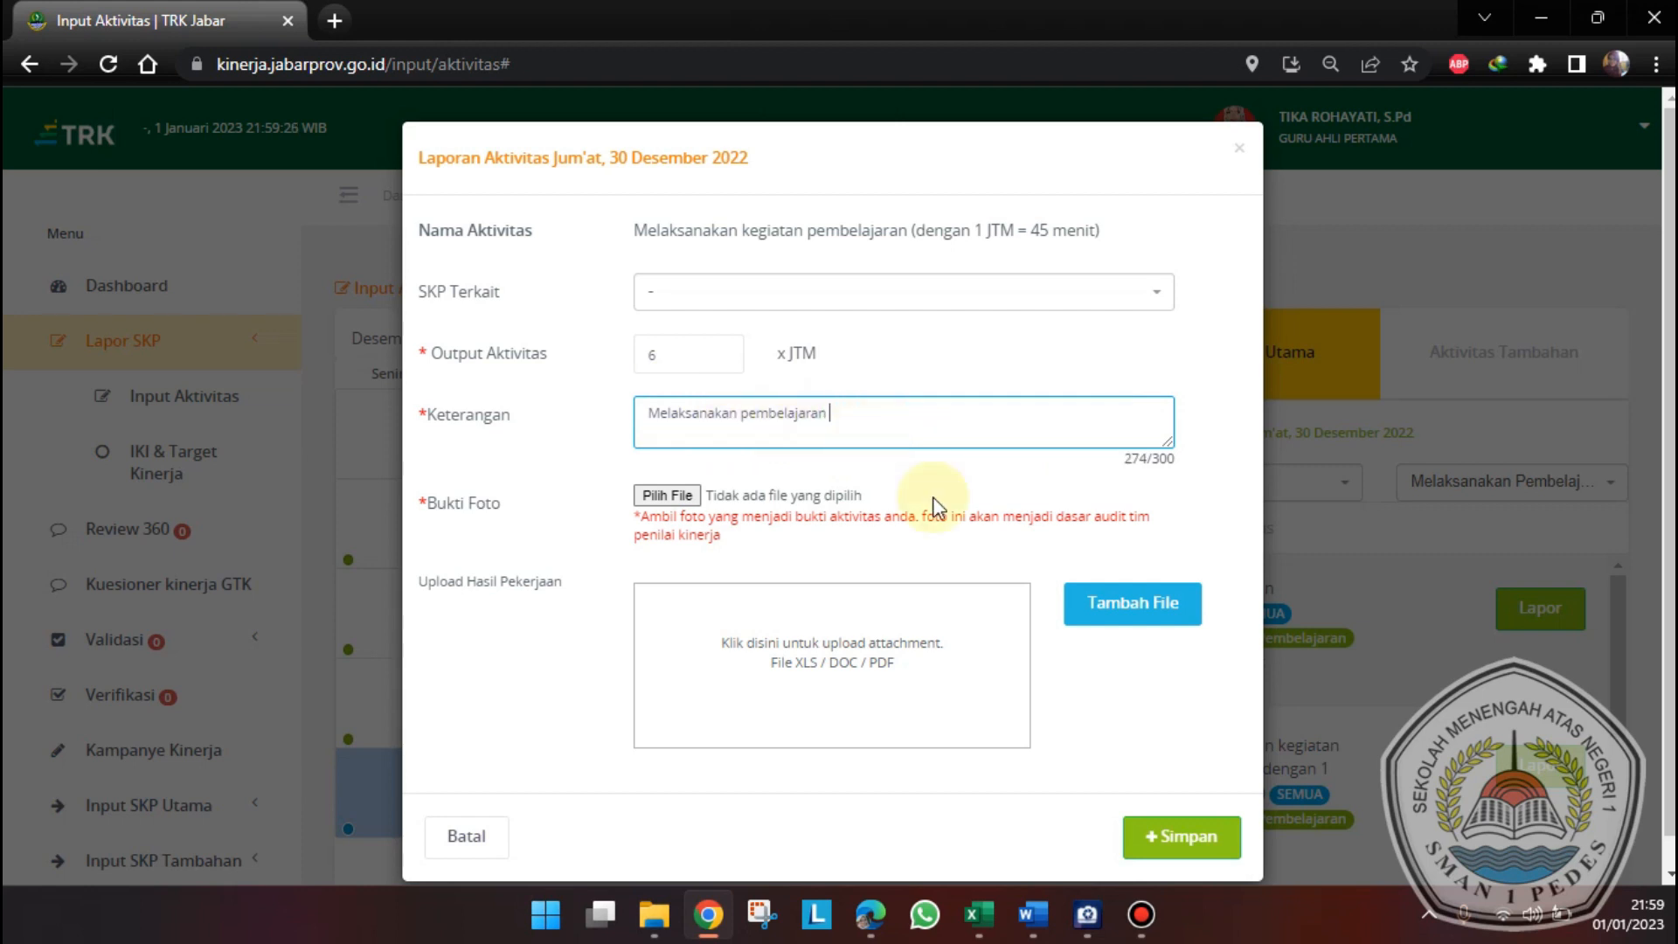
pyautogui.click(1240, 154)
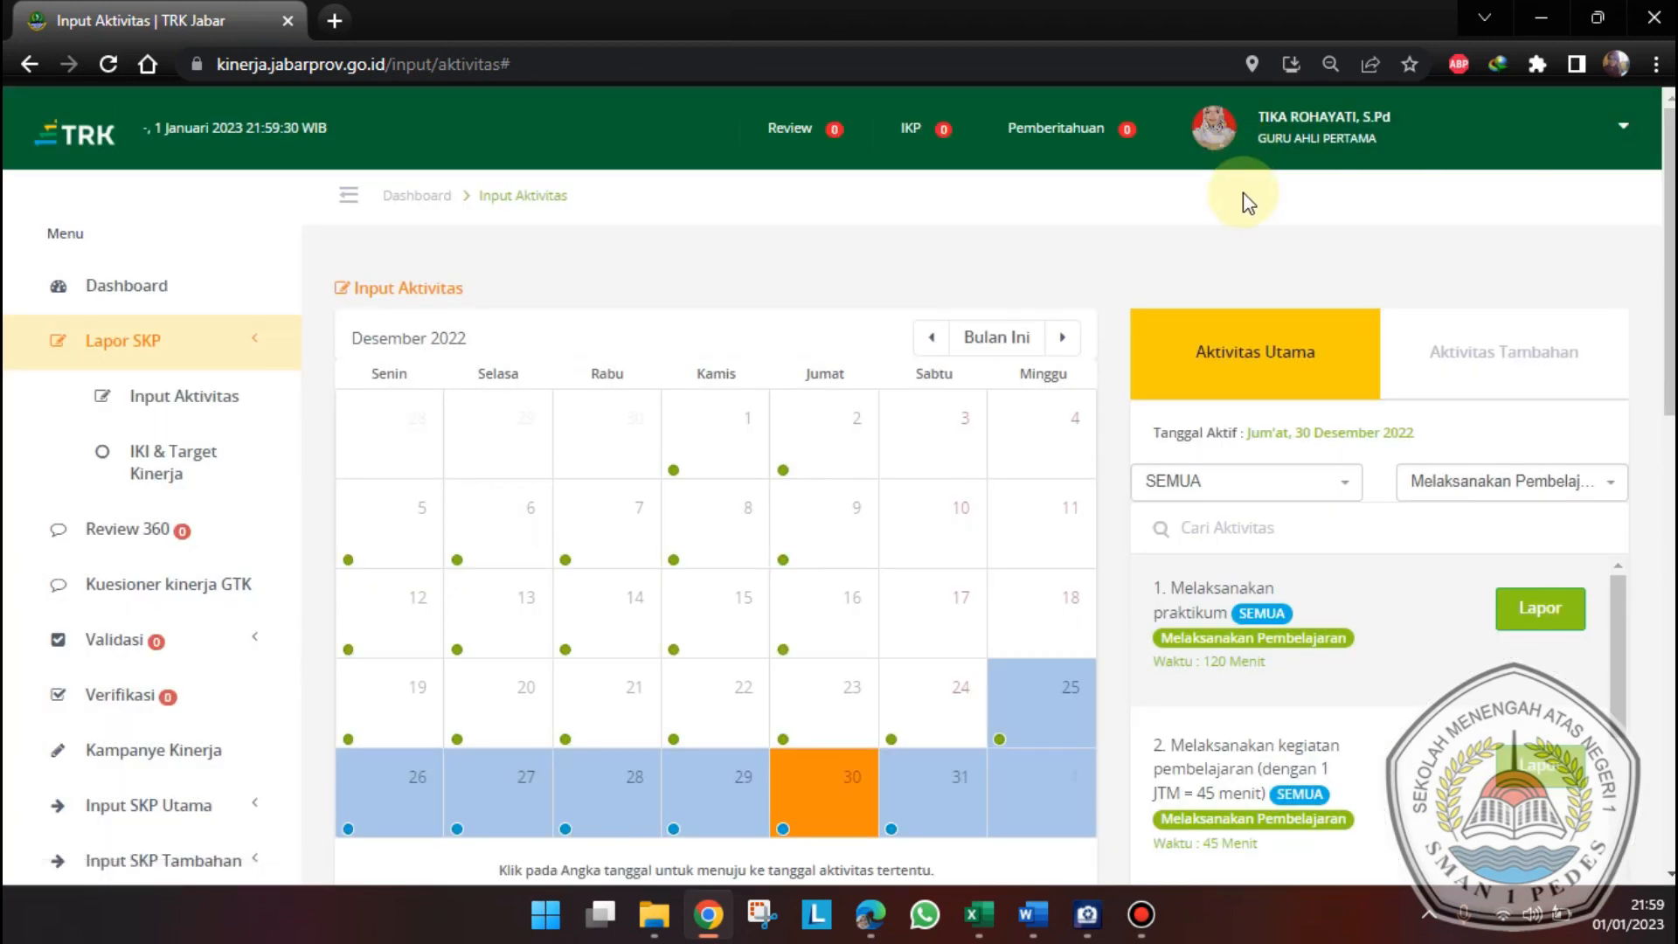
pyautogui.scroll(-9, 1202, 355)
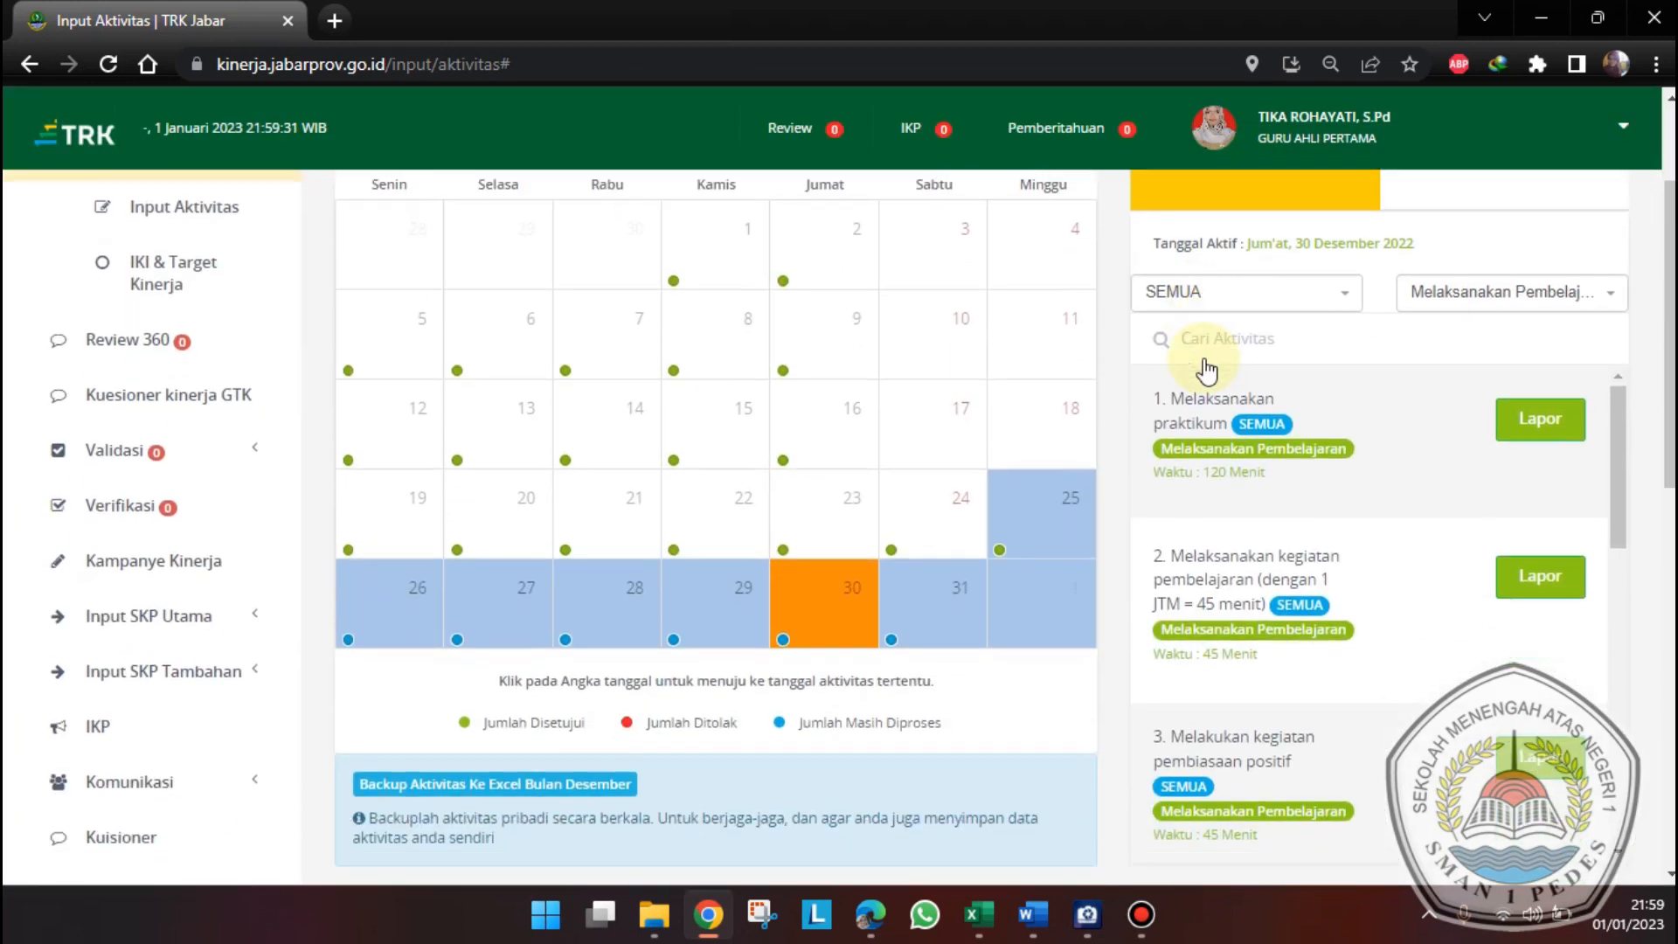
pyautogui.scroll(10, 1136, 512)
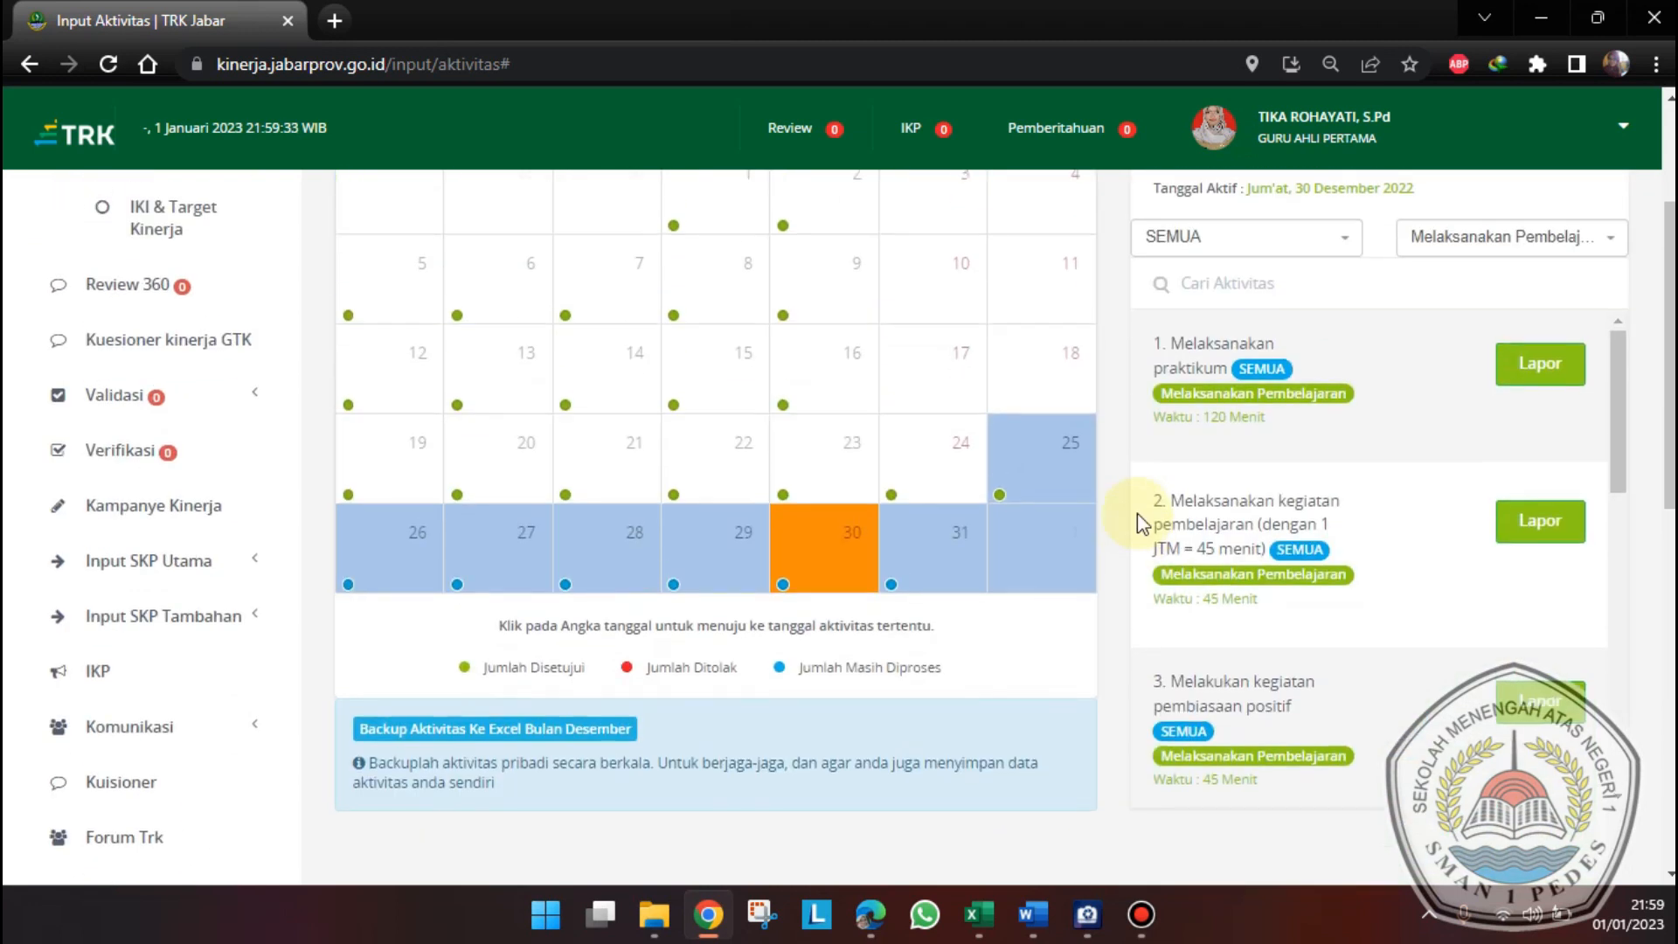